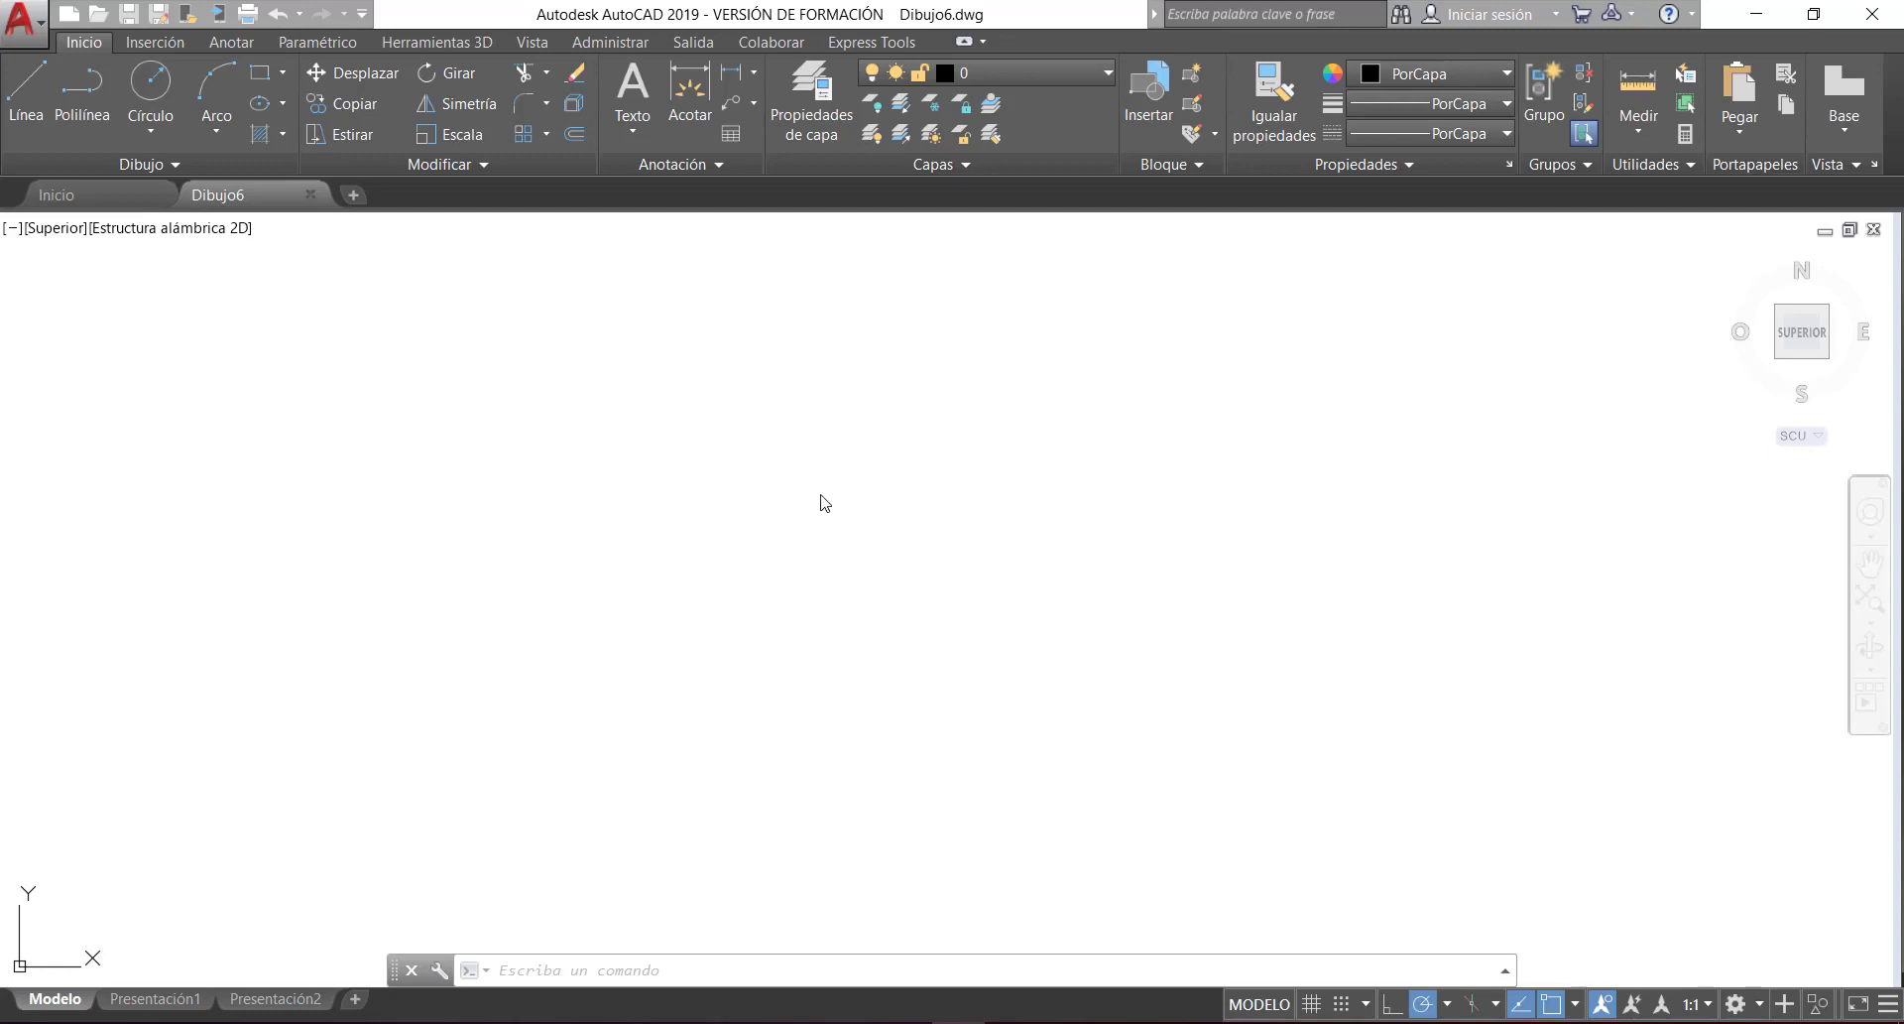
- Set the model view to Izquierda
click(442, 40)
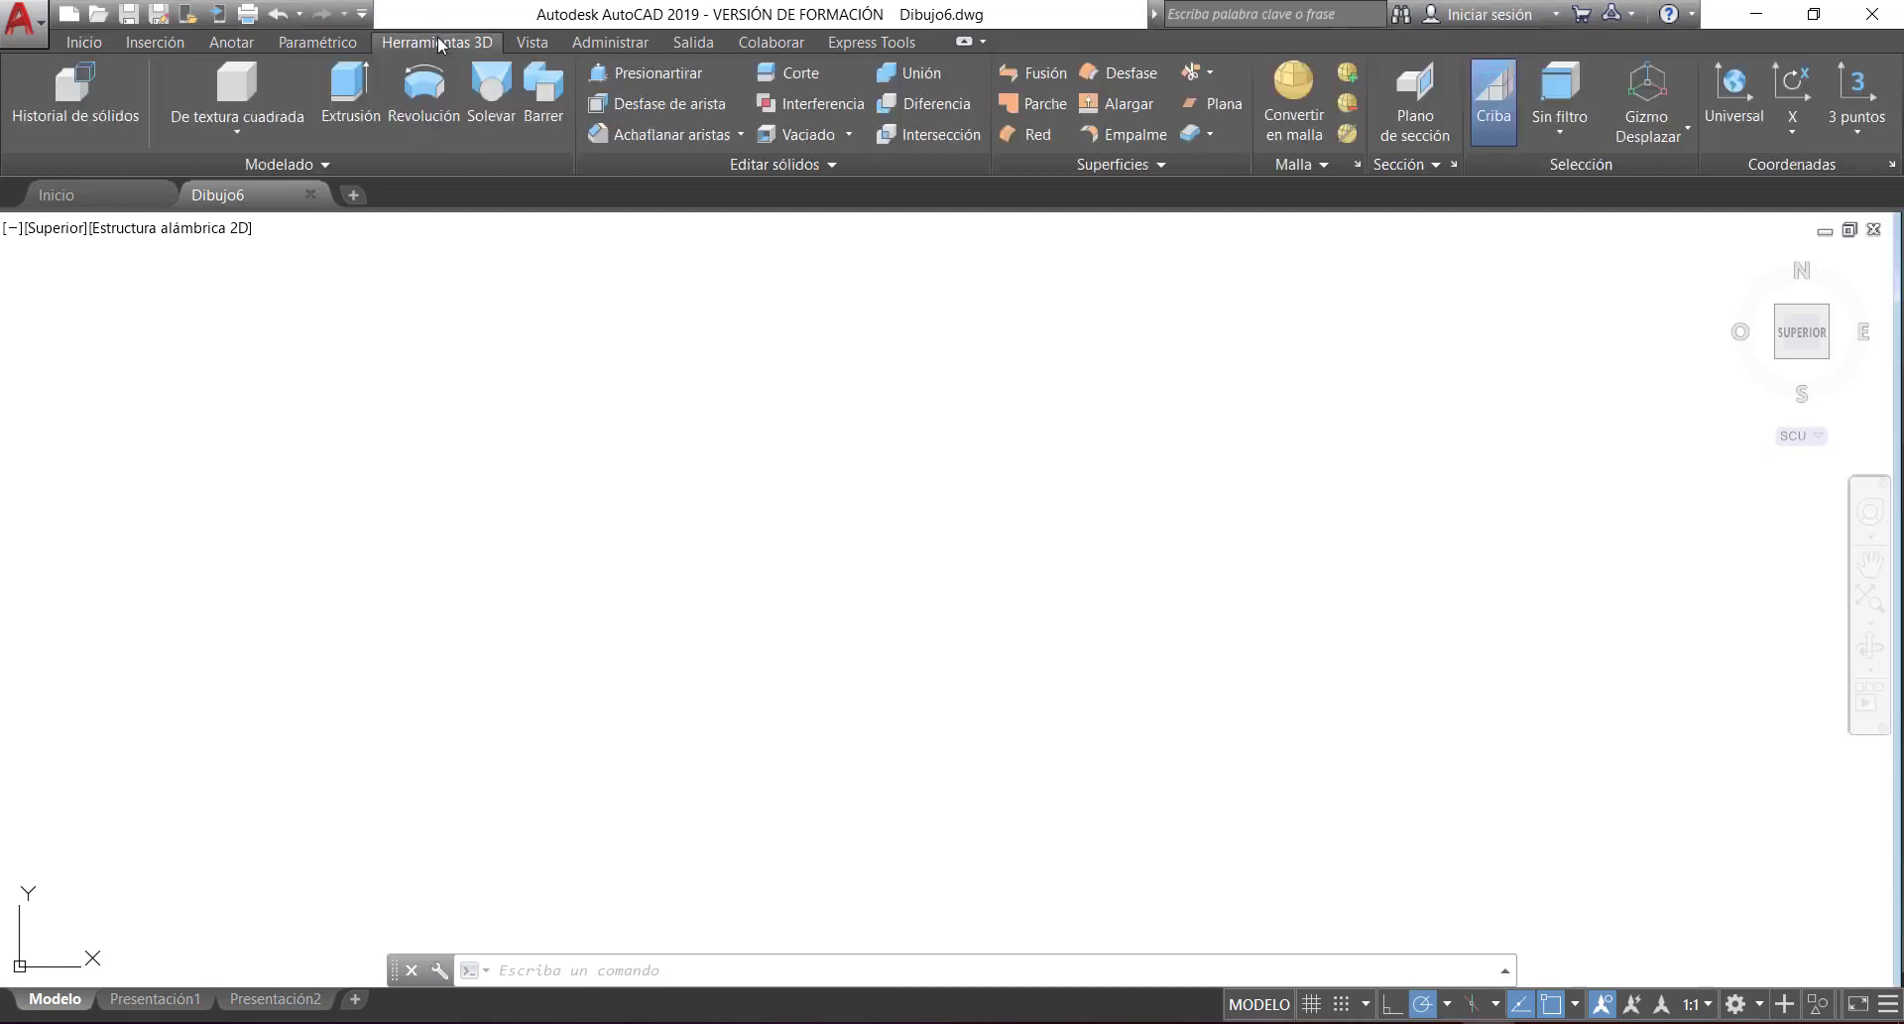
click(683, 87)
click(62, 233)
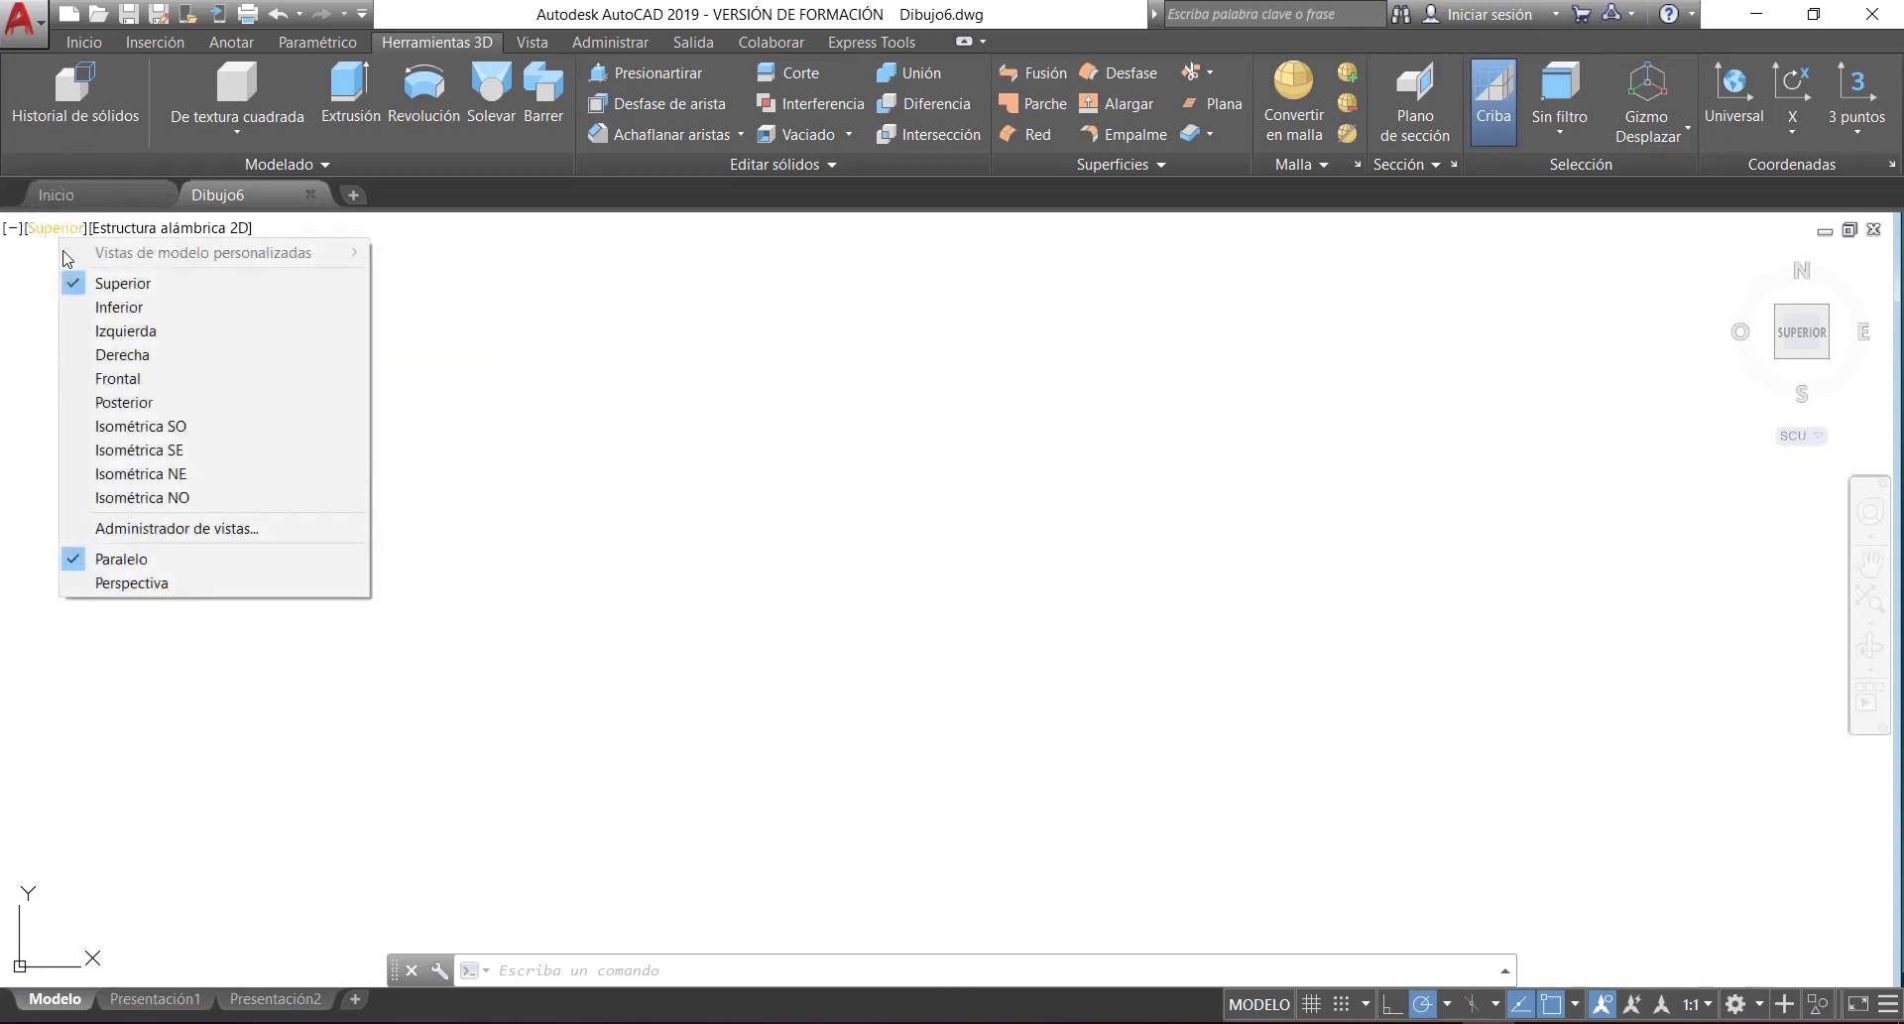
click(120, 333)
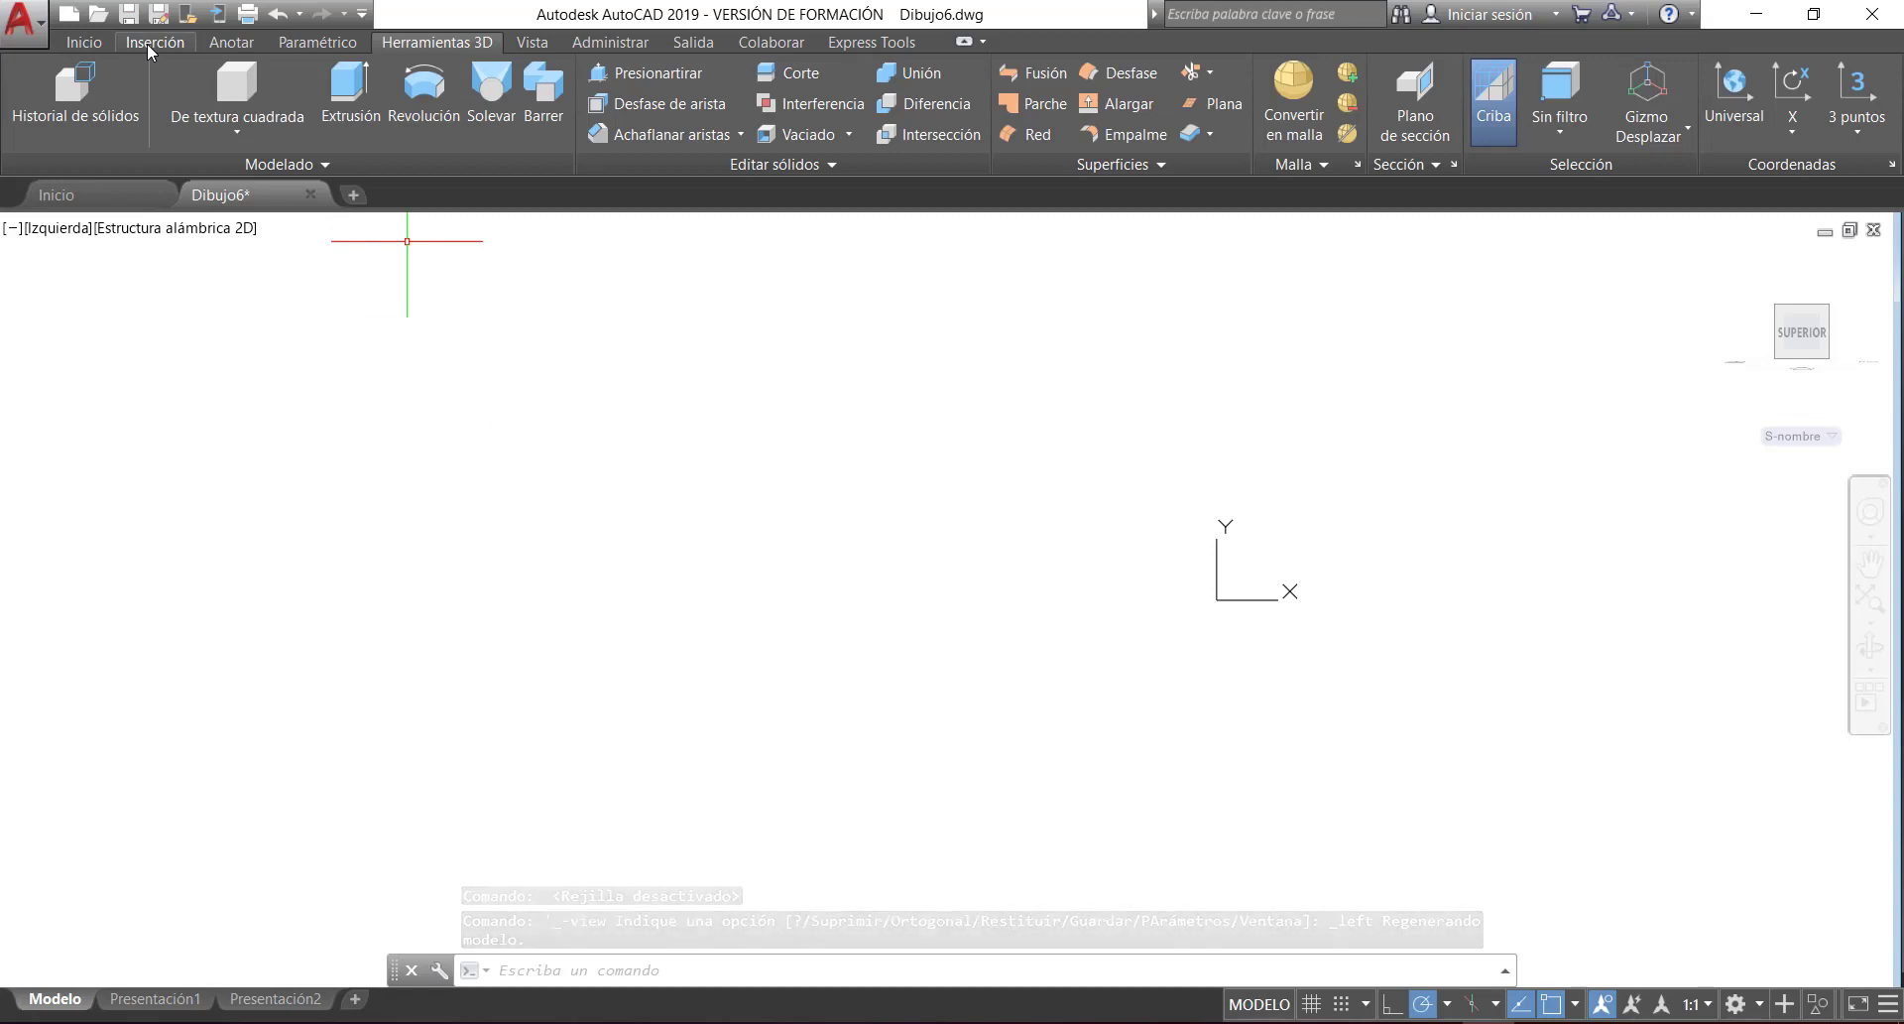
- Draw a circle with a radius of 20 in the empty area beside the origin
click(90, 42)
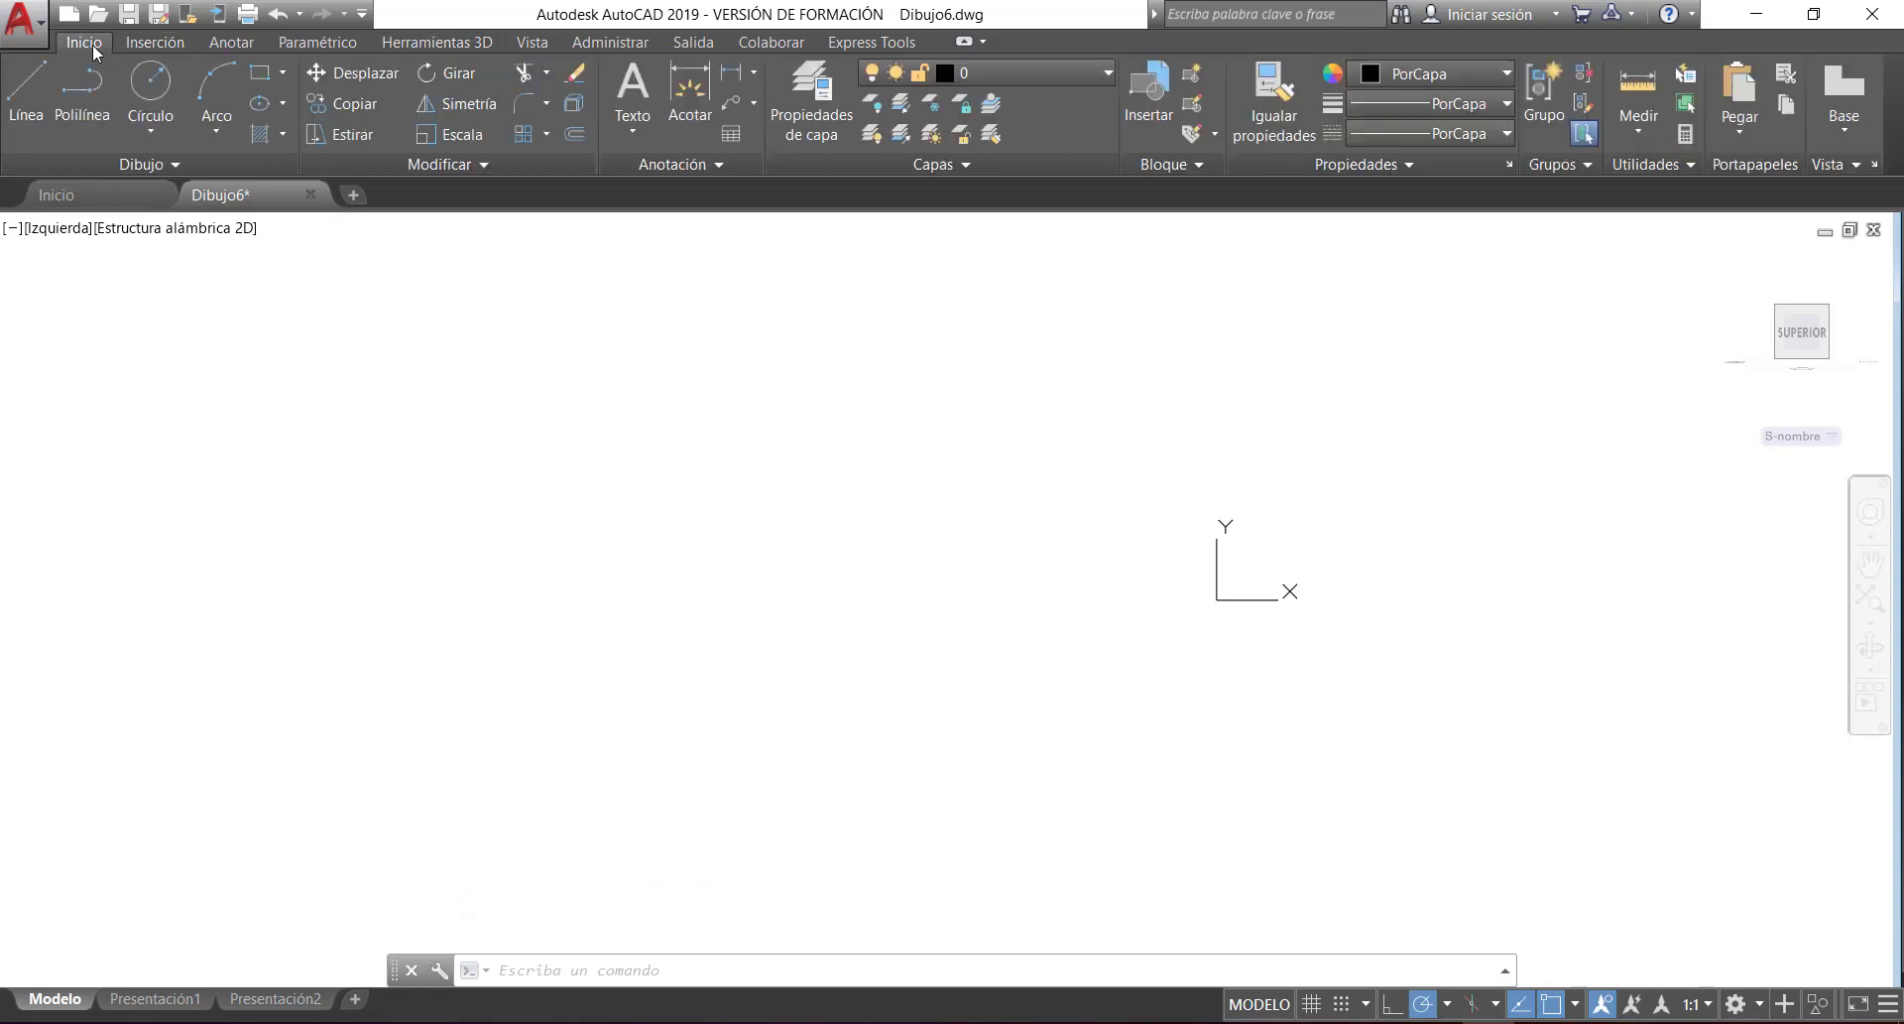
click(156, 87)
click(691, 565)
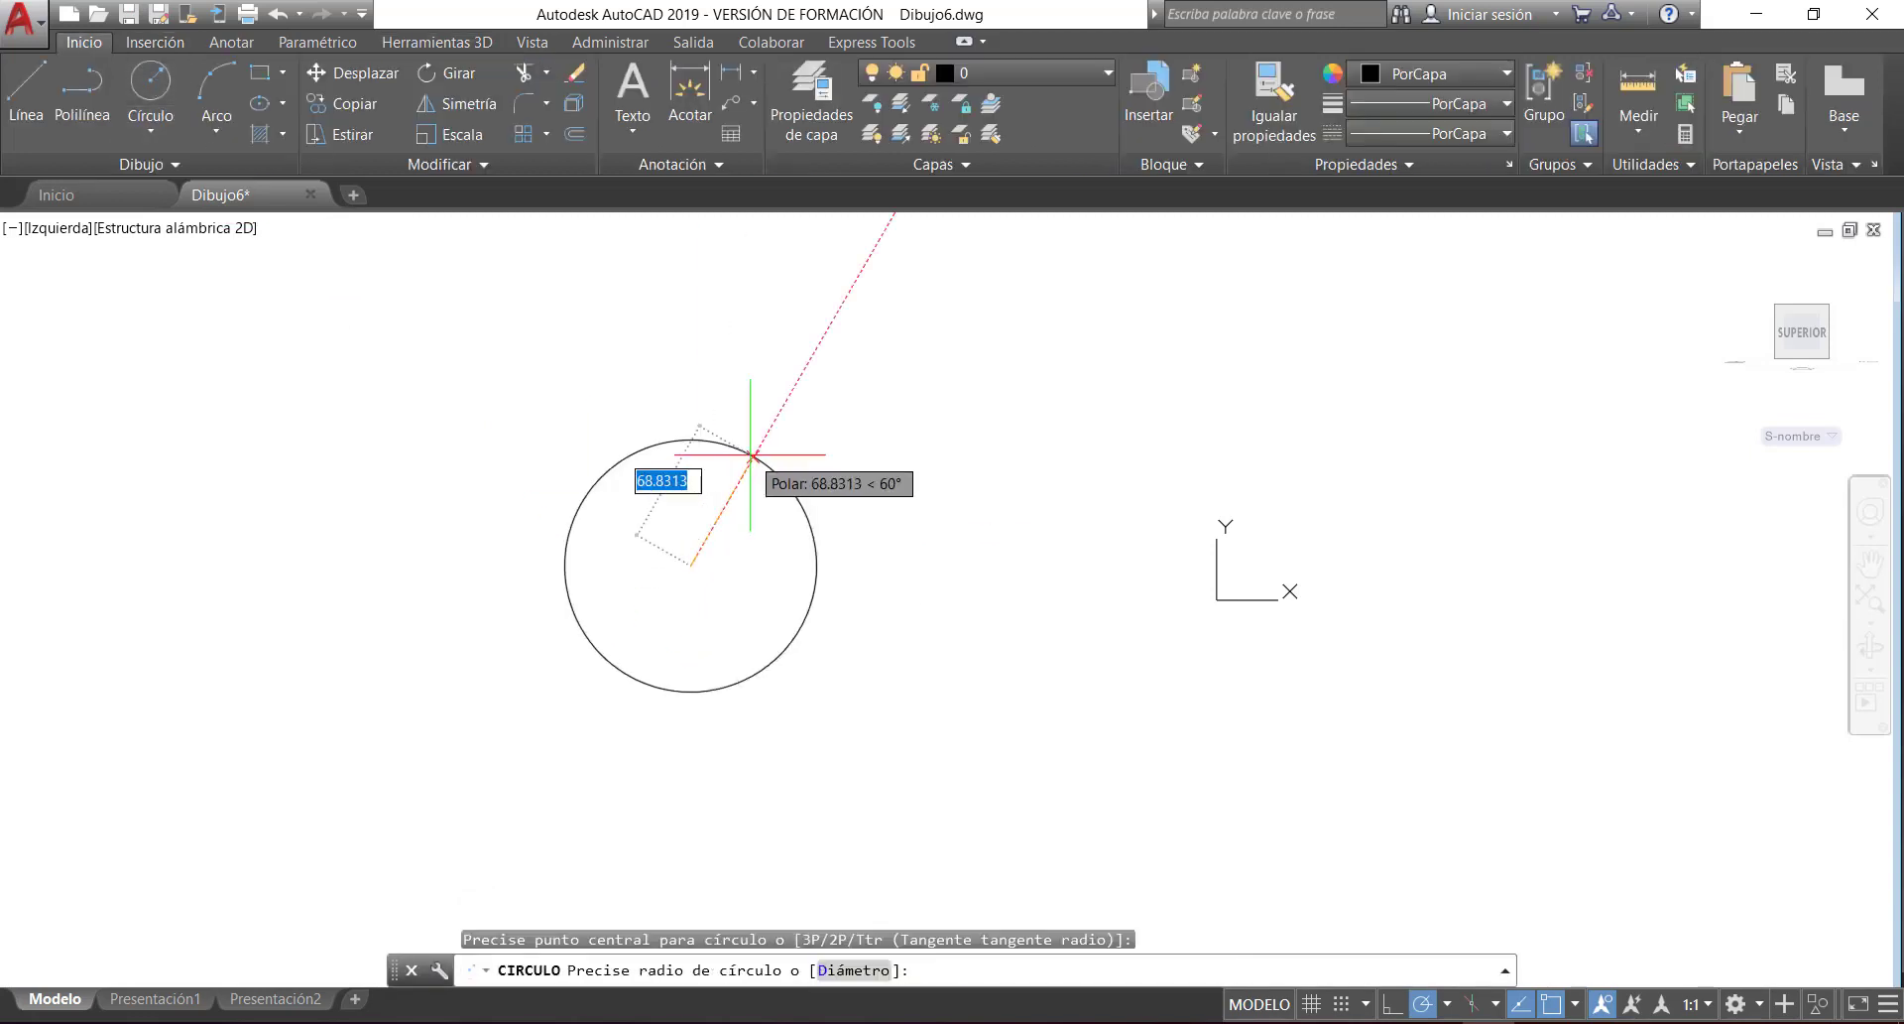
text(20)
key(Return)
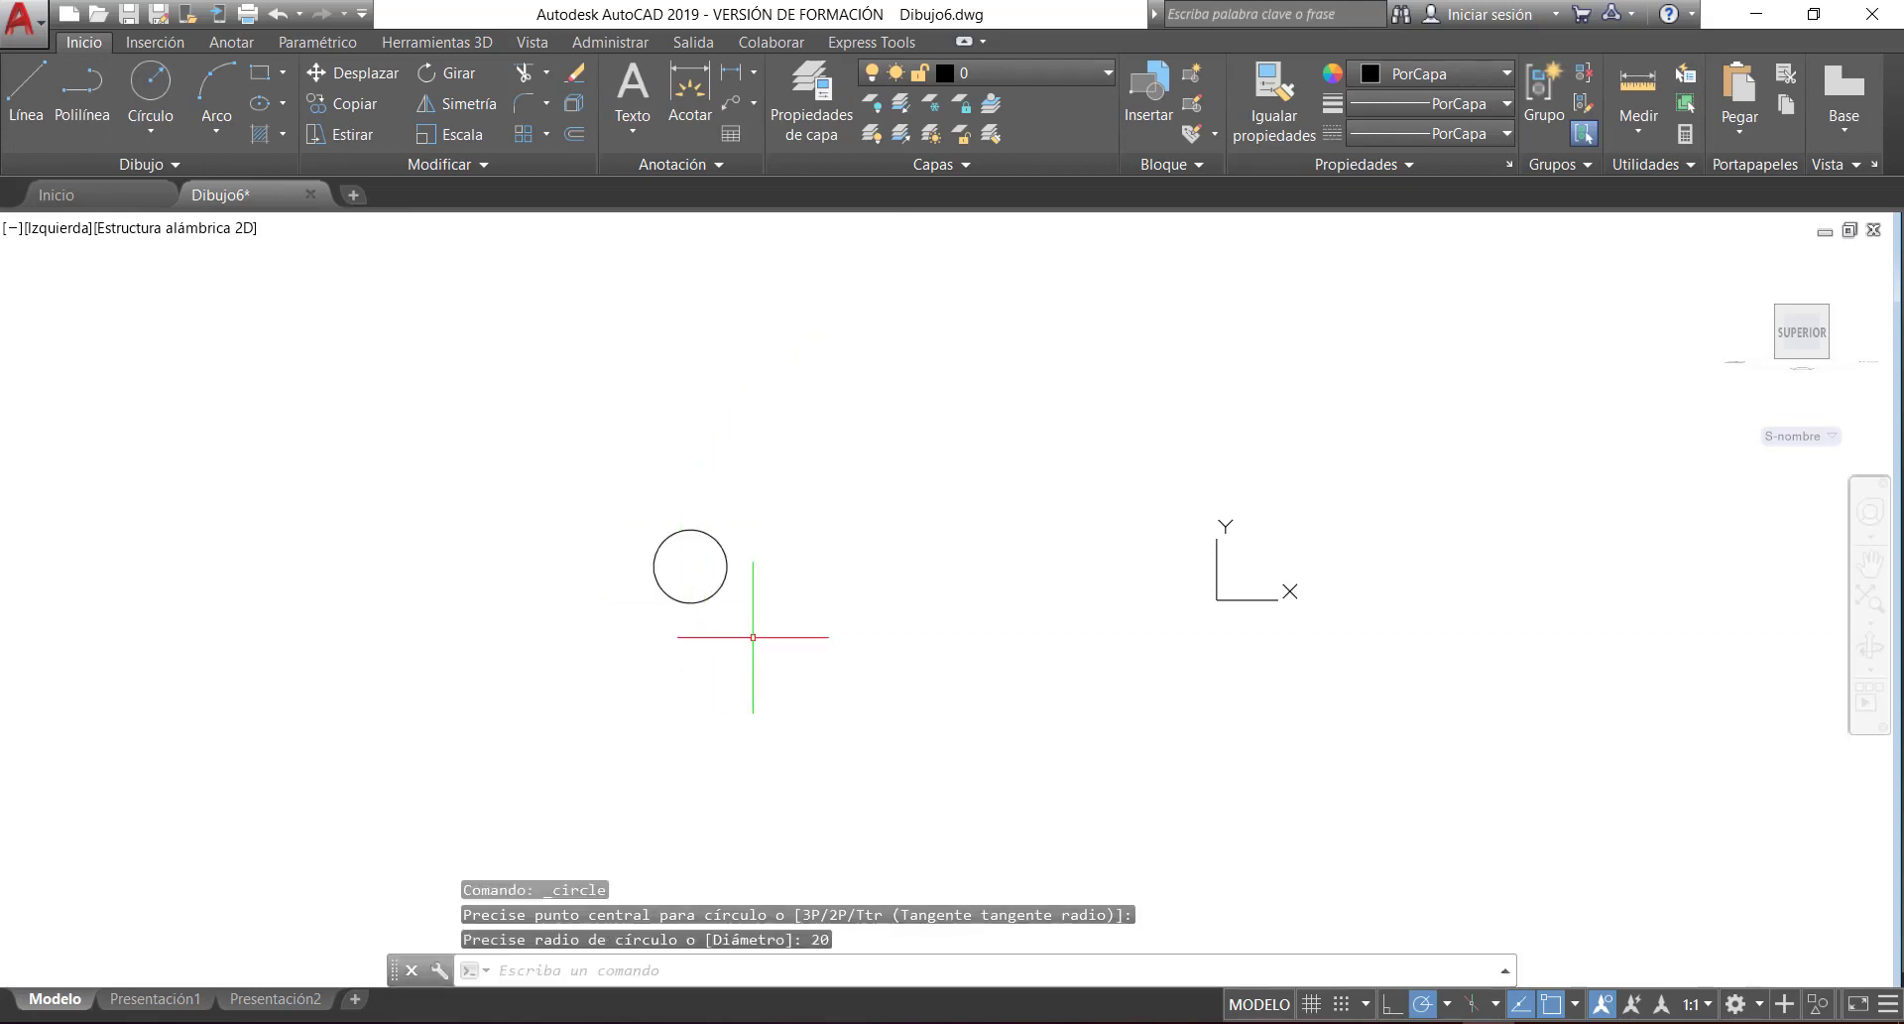
- Press-pull the circle's area to a height of 210 to form a cylinder
shift+middle_drag(792, 637, 680, 658)
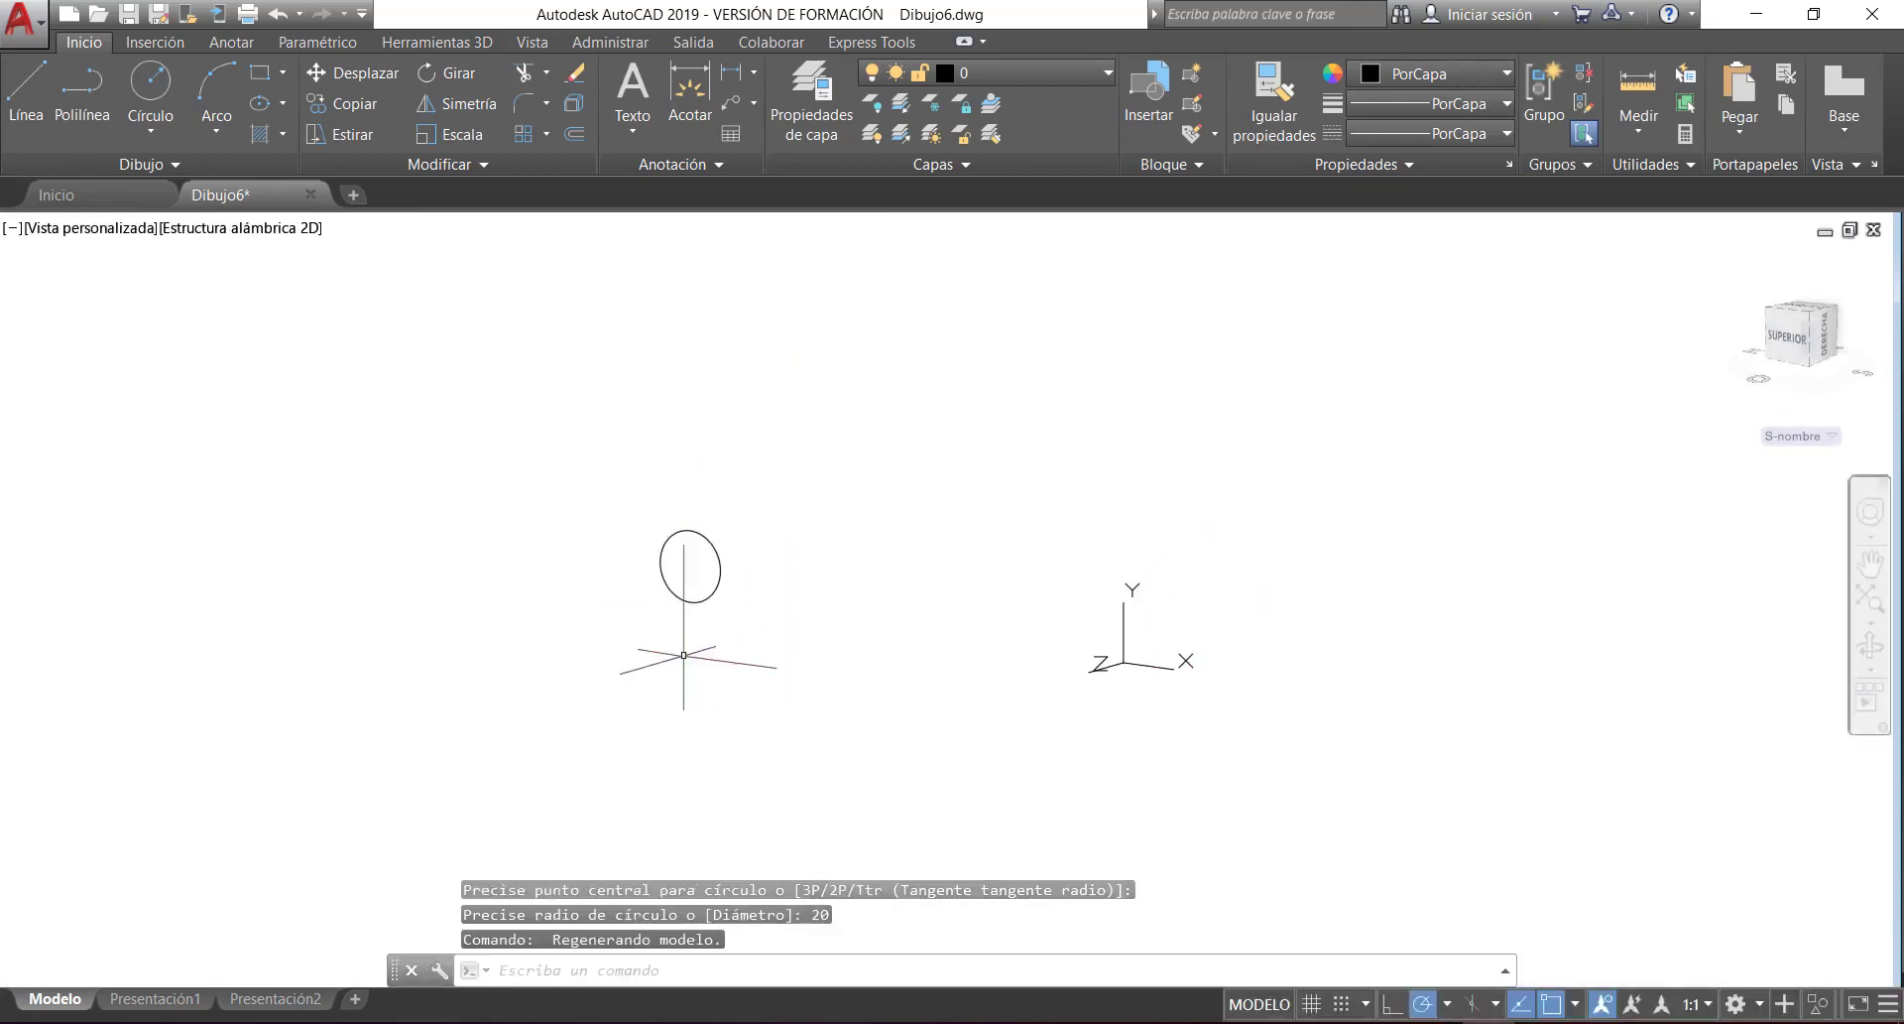
click(450, 43)
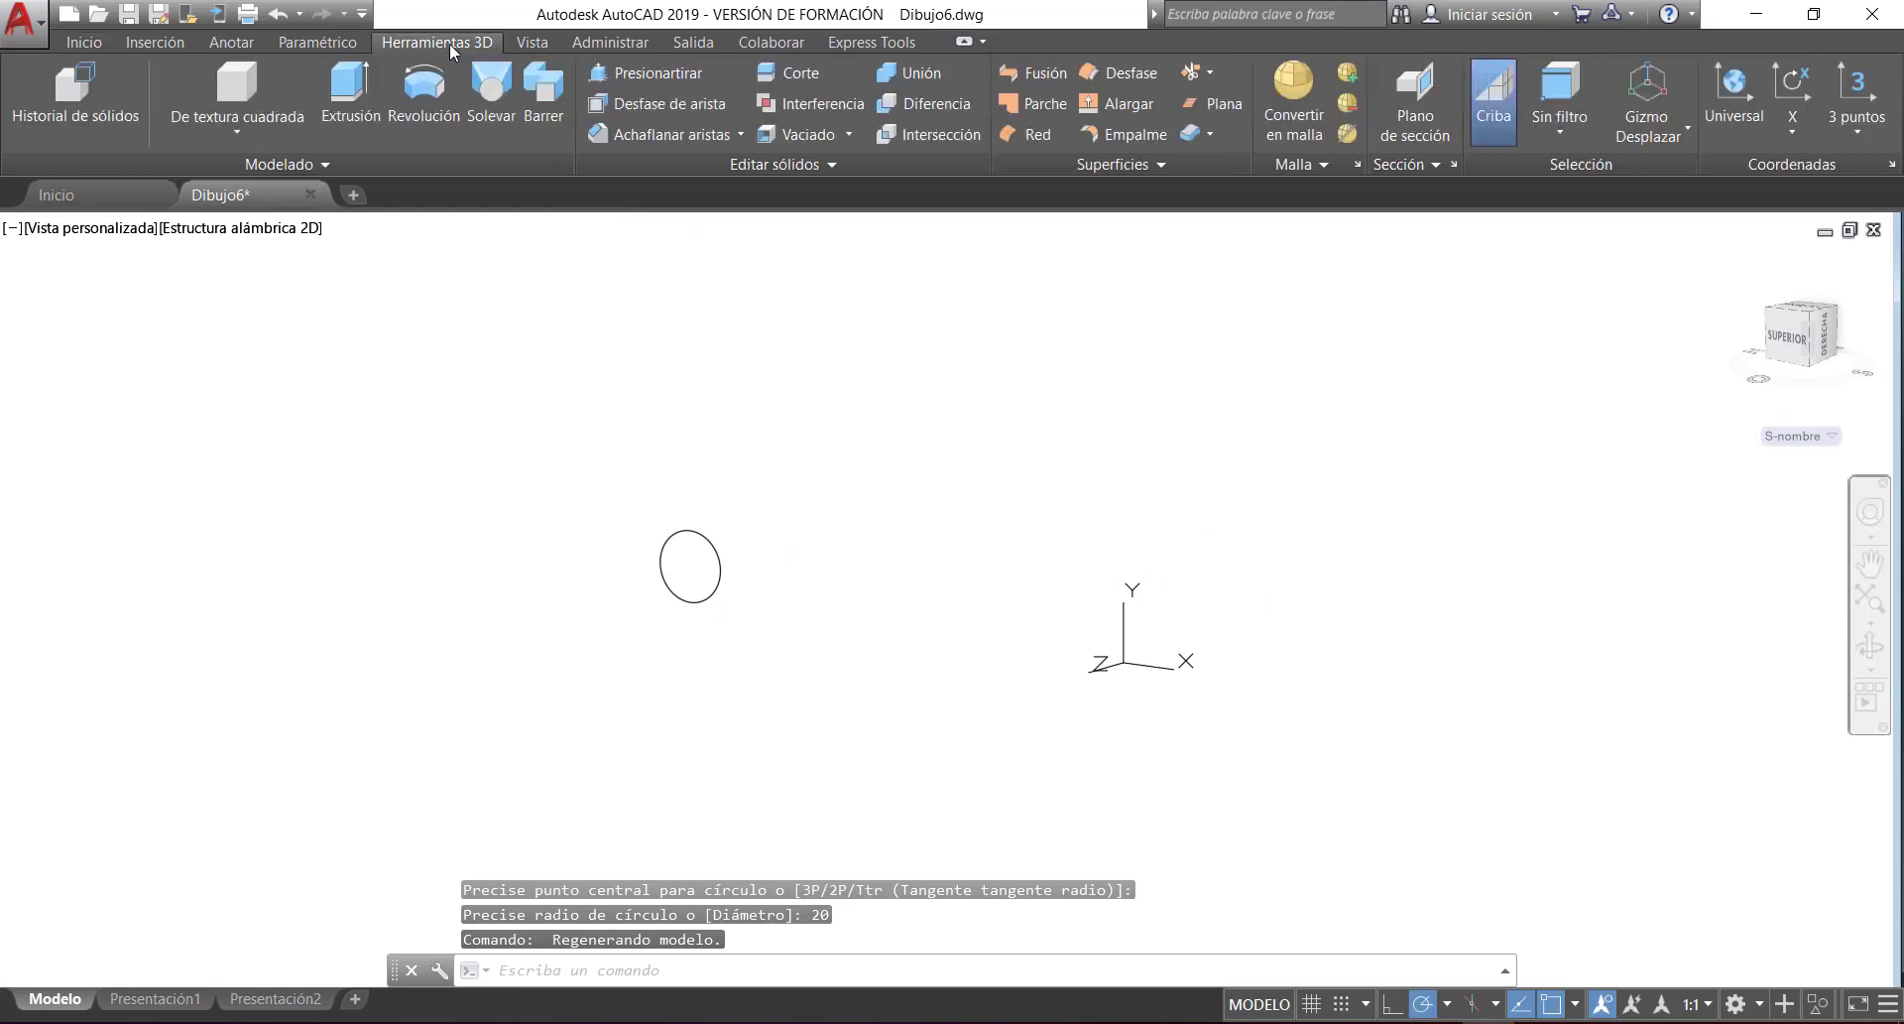
click(645, 79)
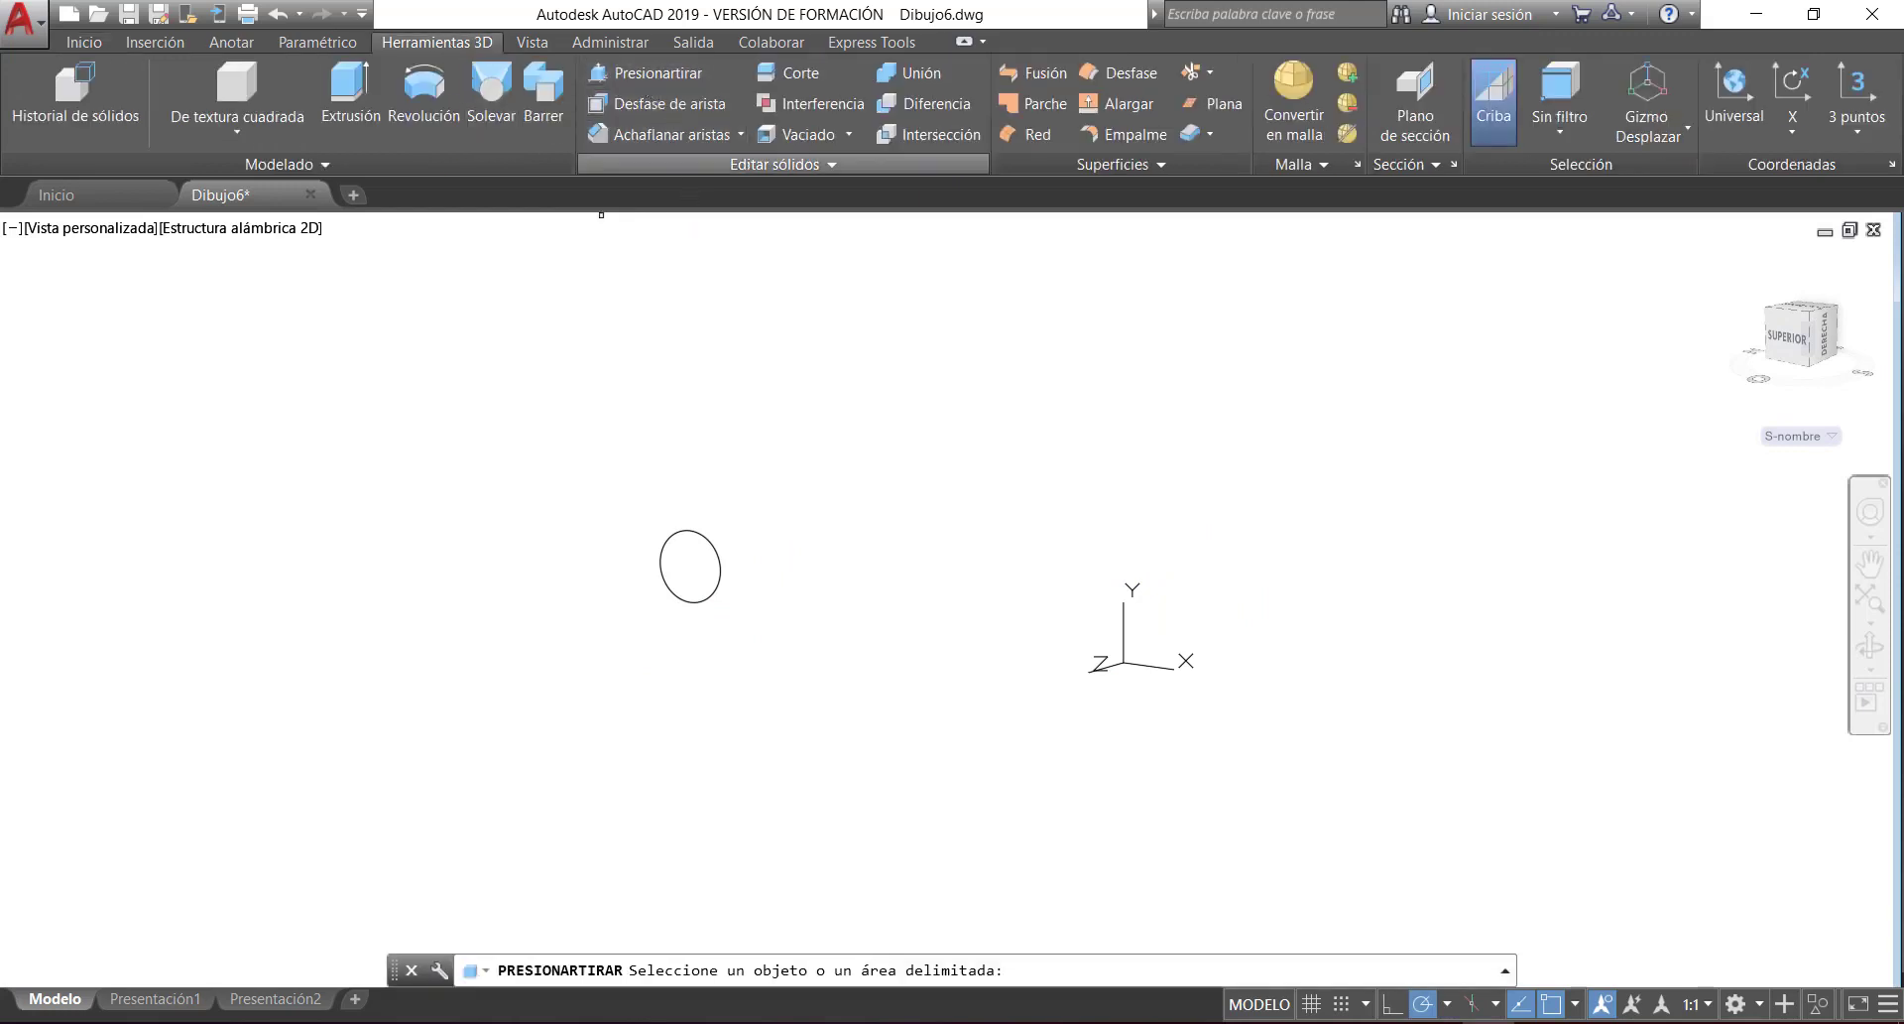
click(692, 570)
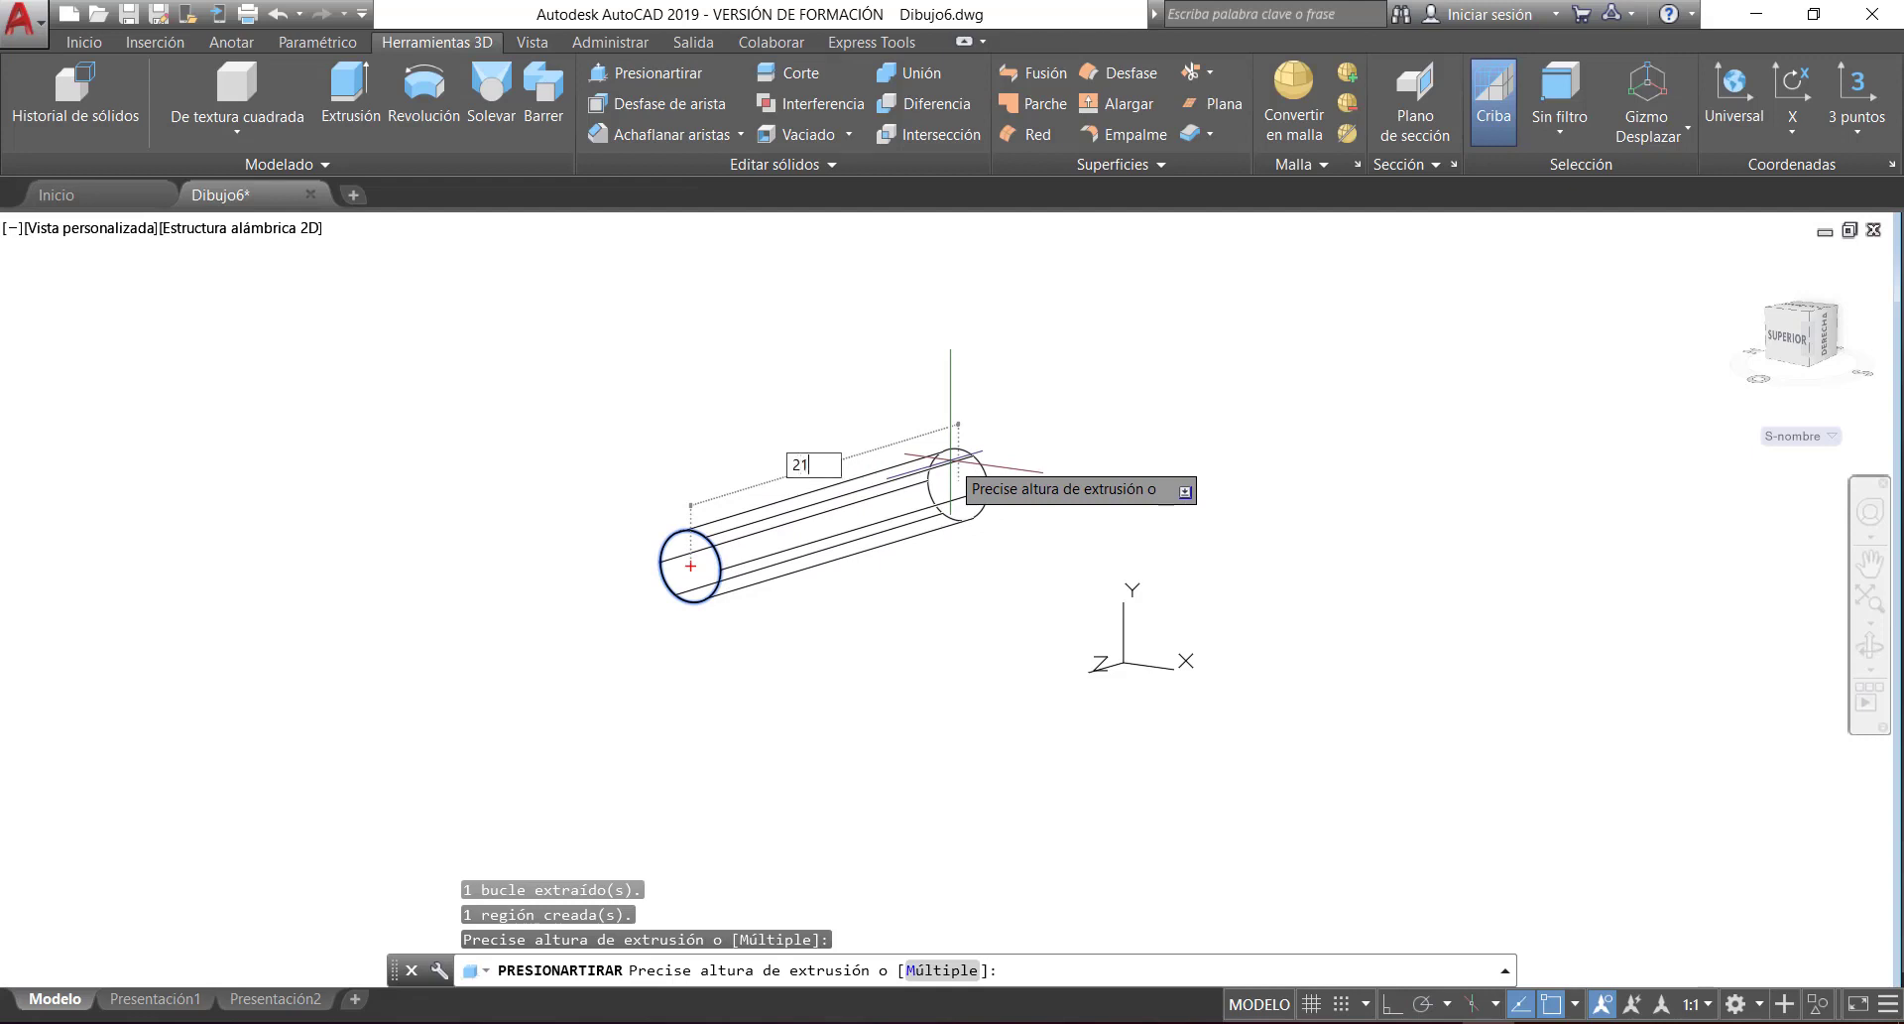
key(Return)
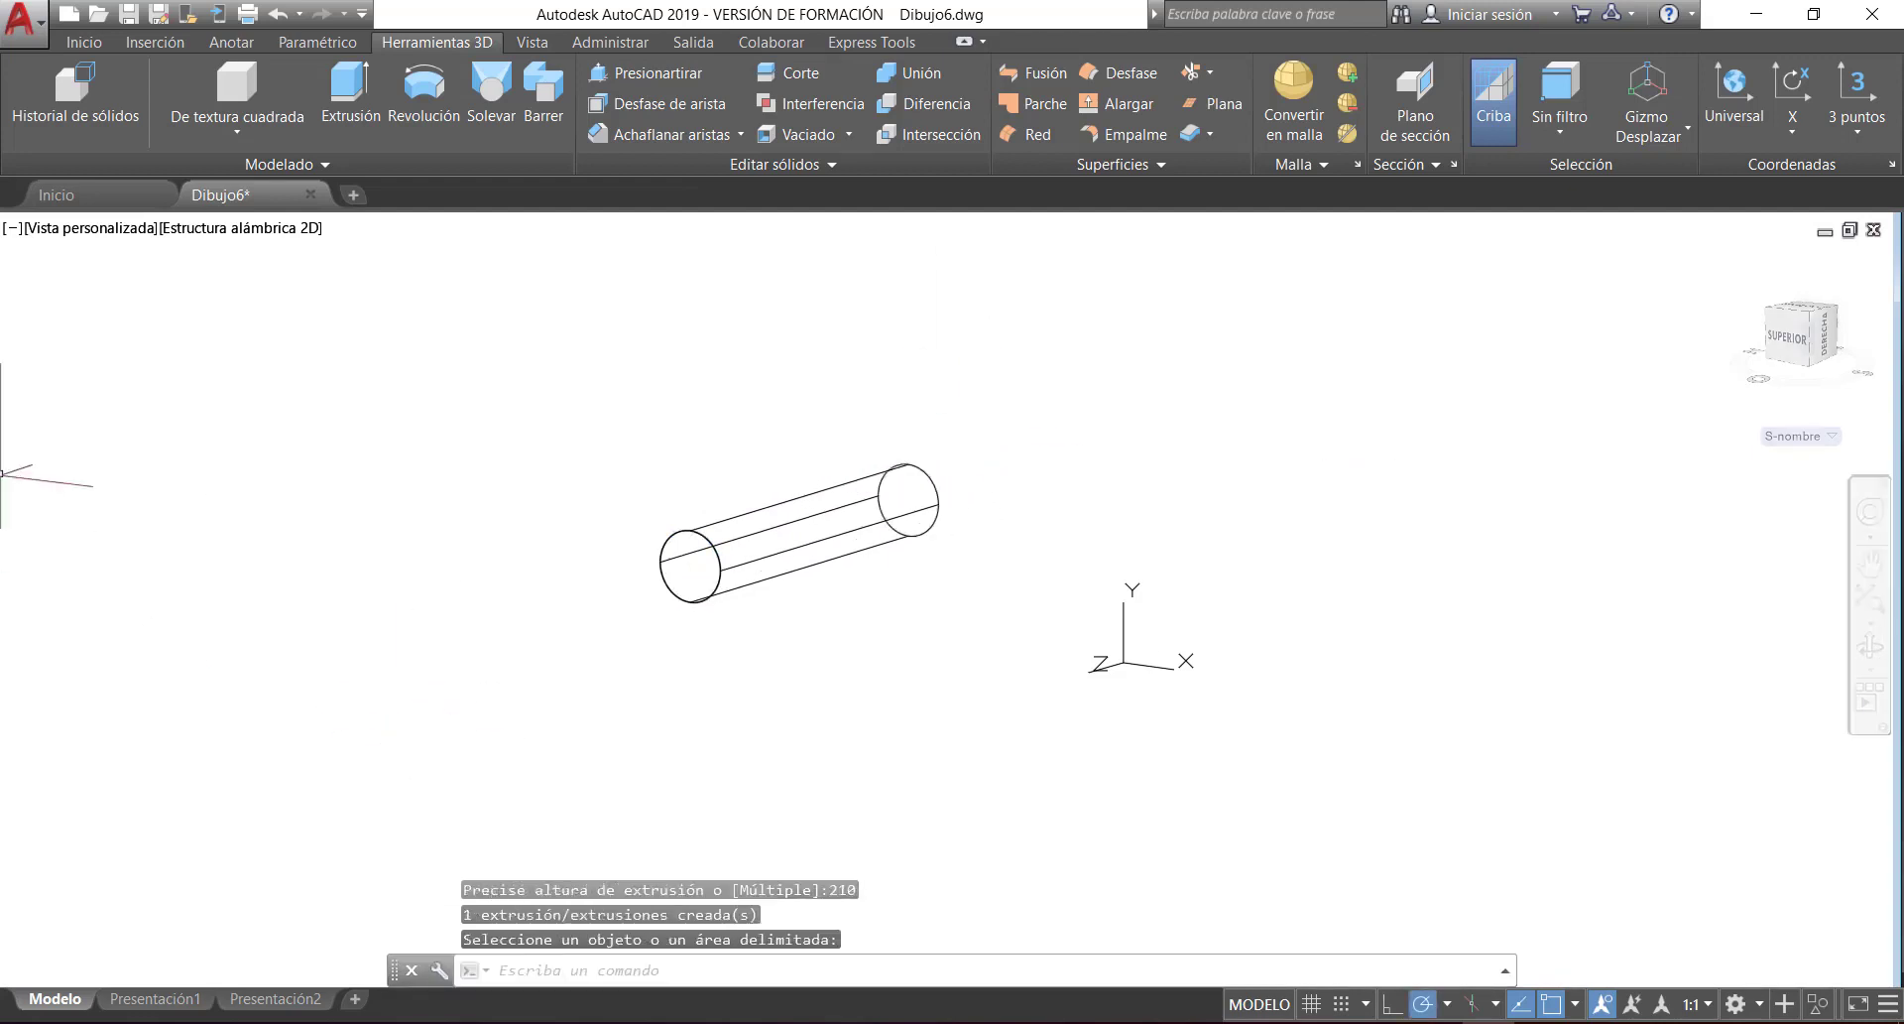
- Set the model view to Frontal and centre the whole cylinder in it
click(89, 228)
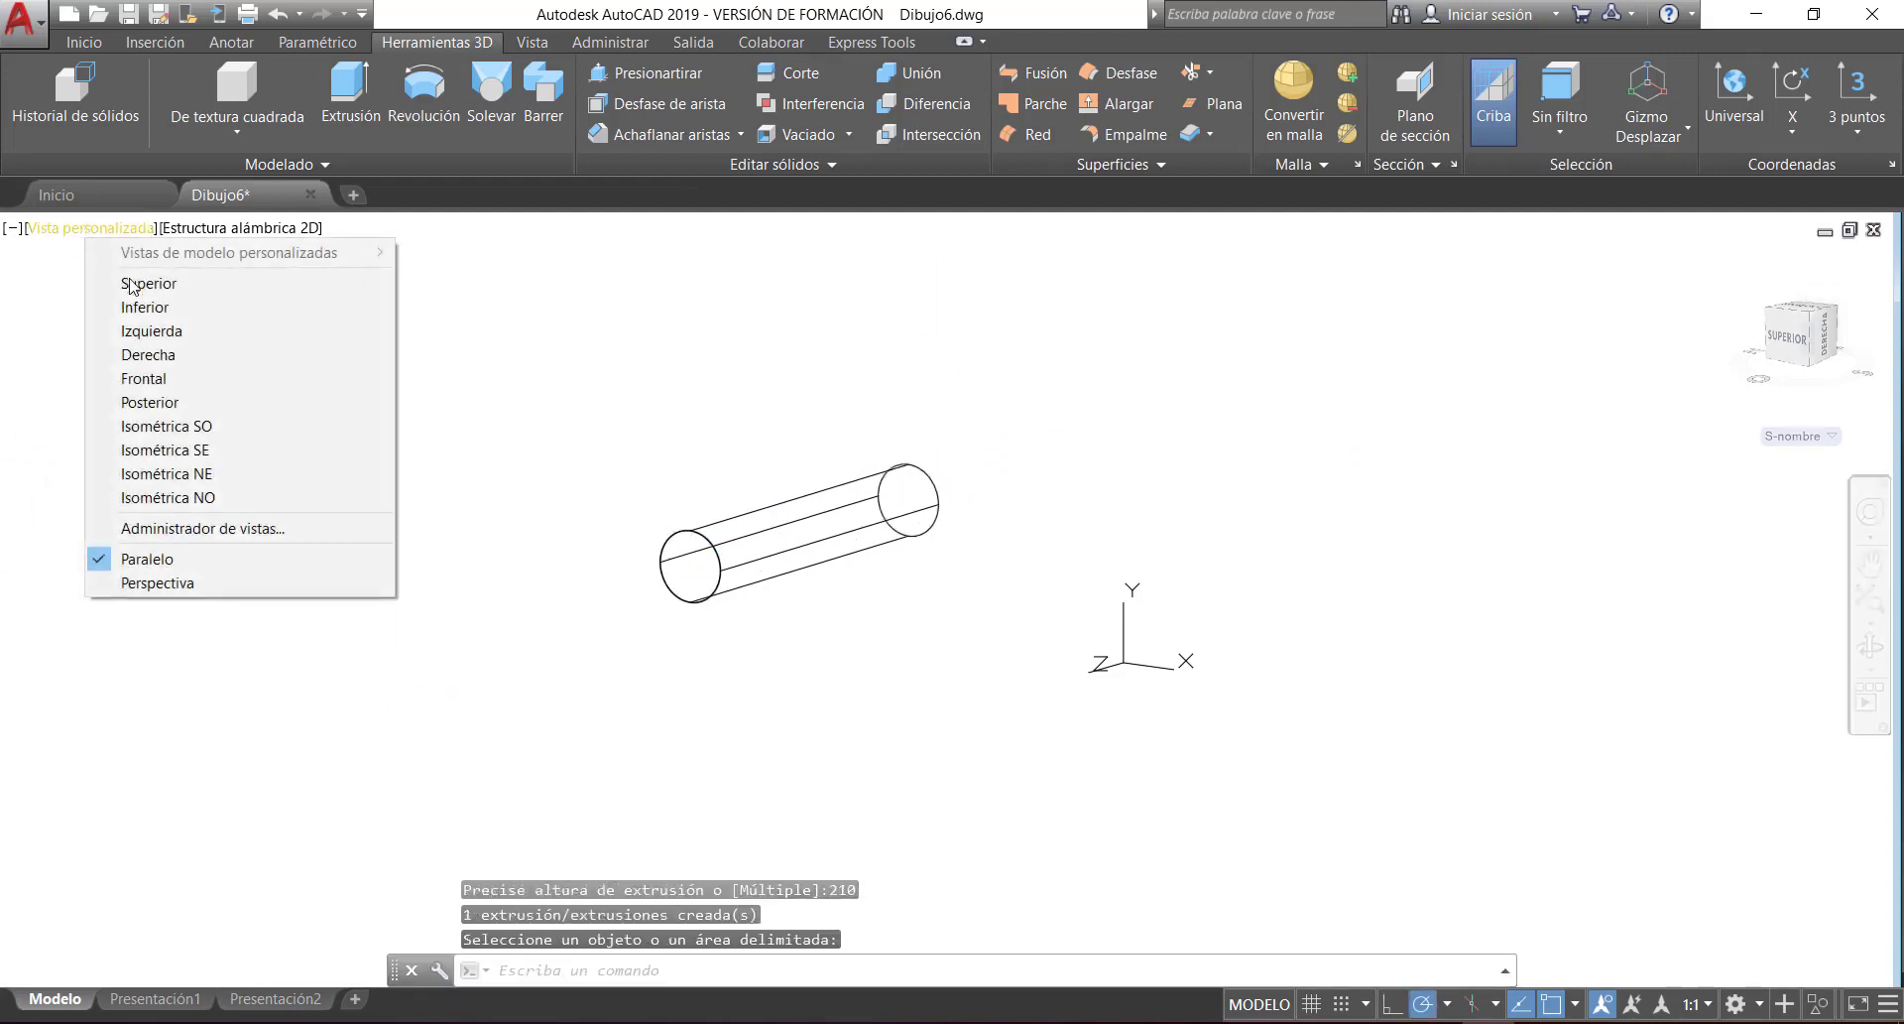
click(149, 377)
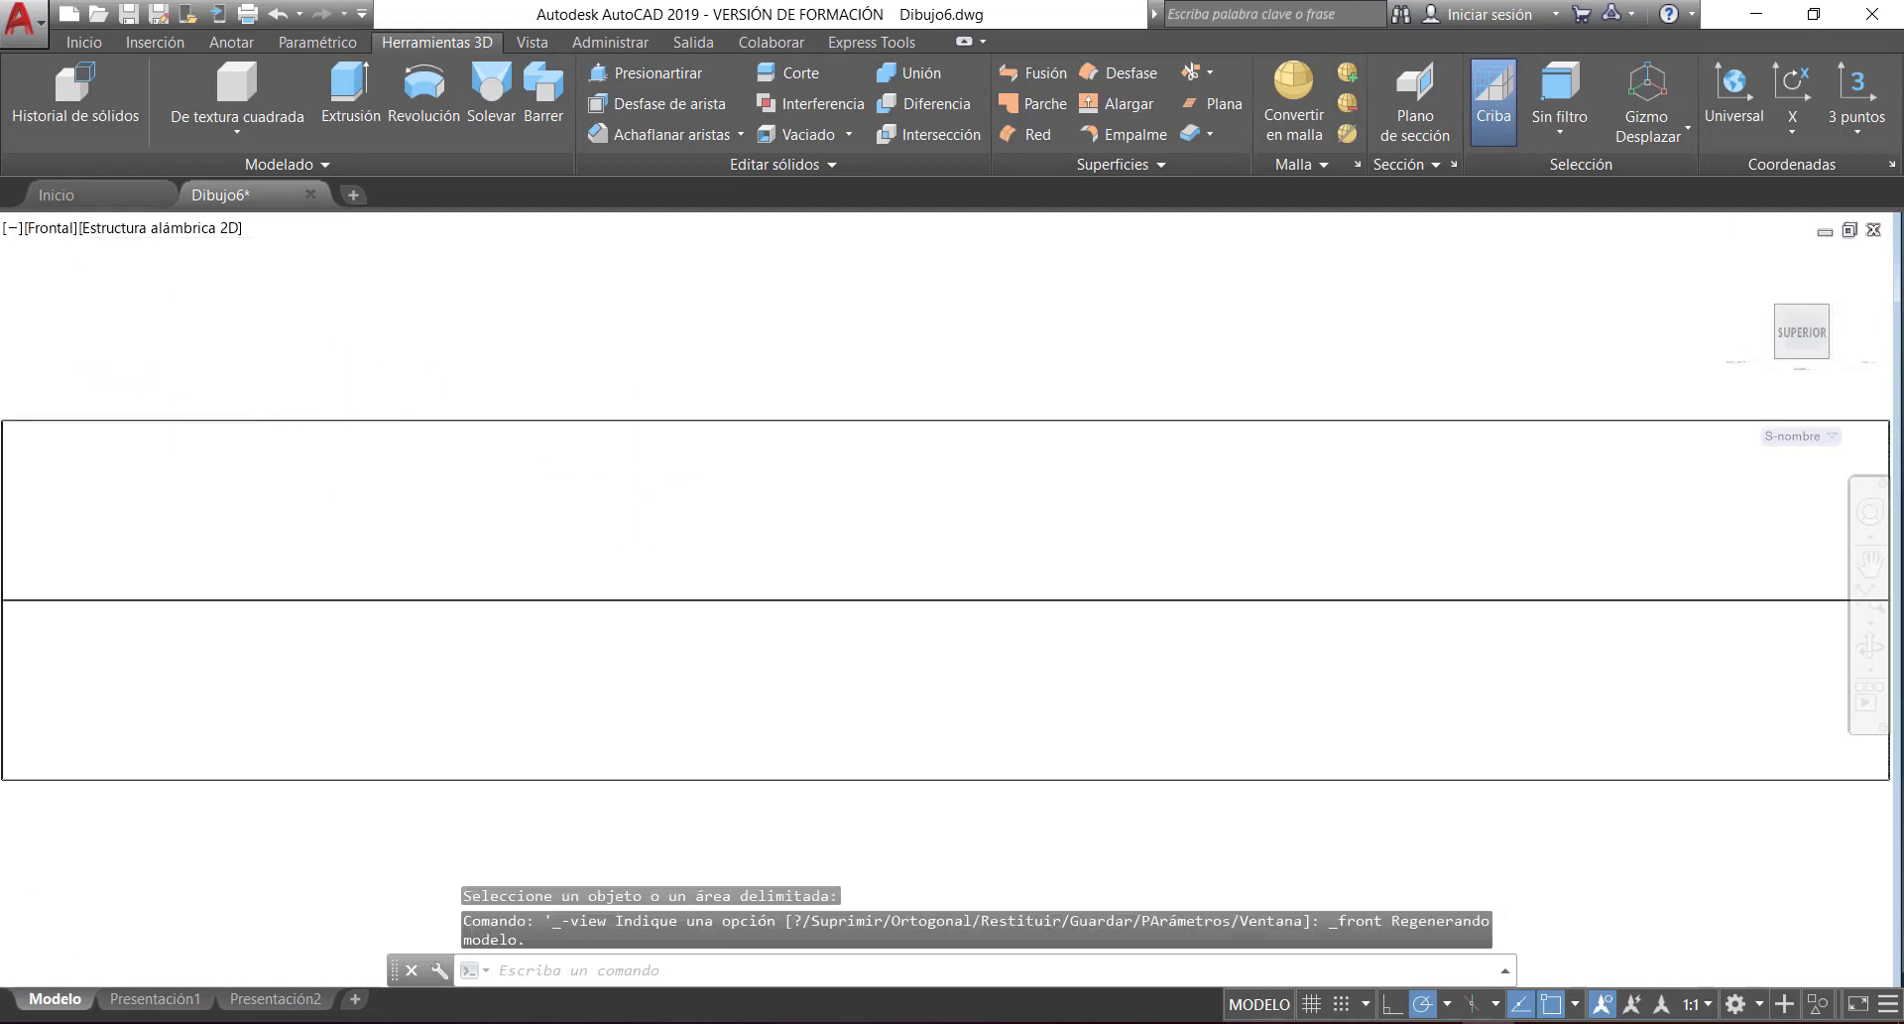
middle_drag(748, 619, 872, 571)
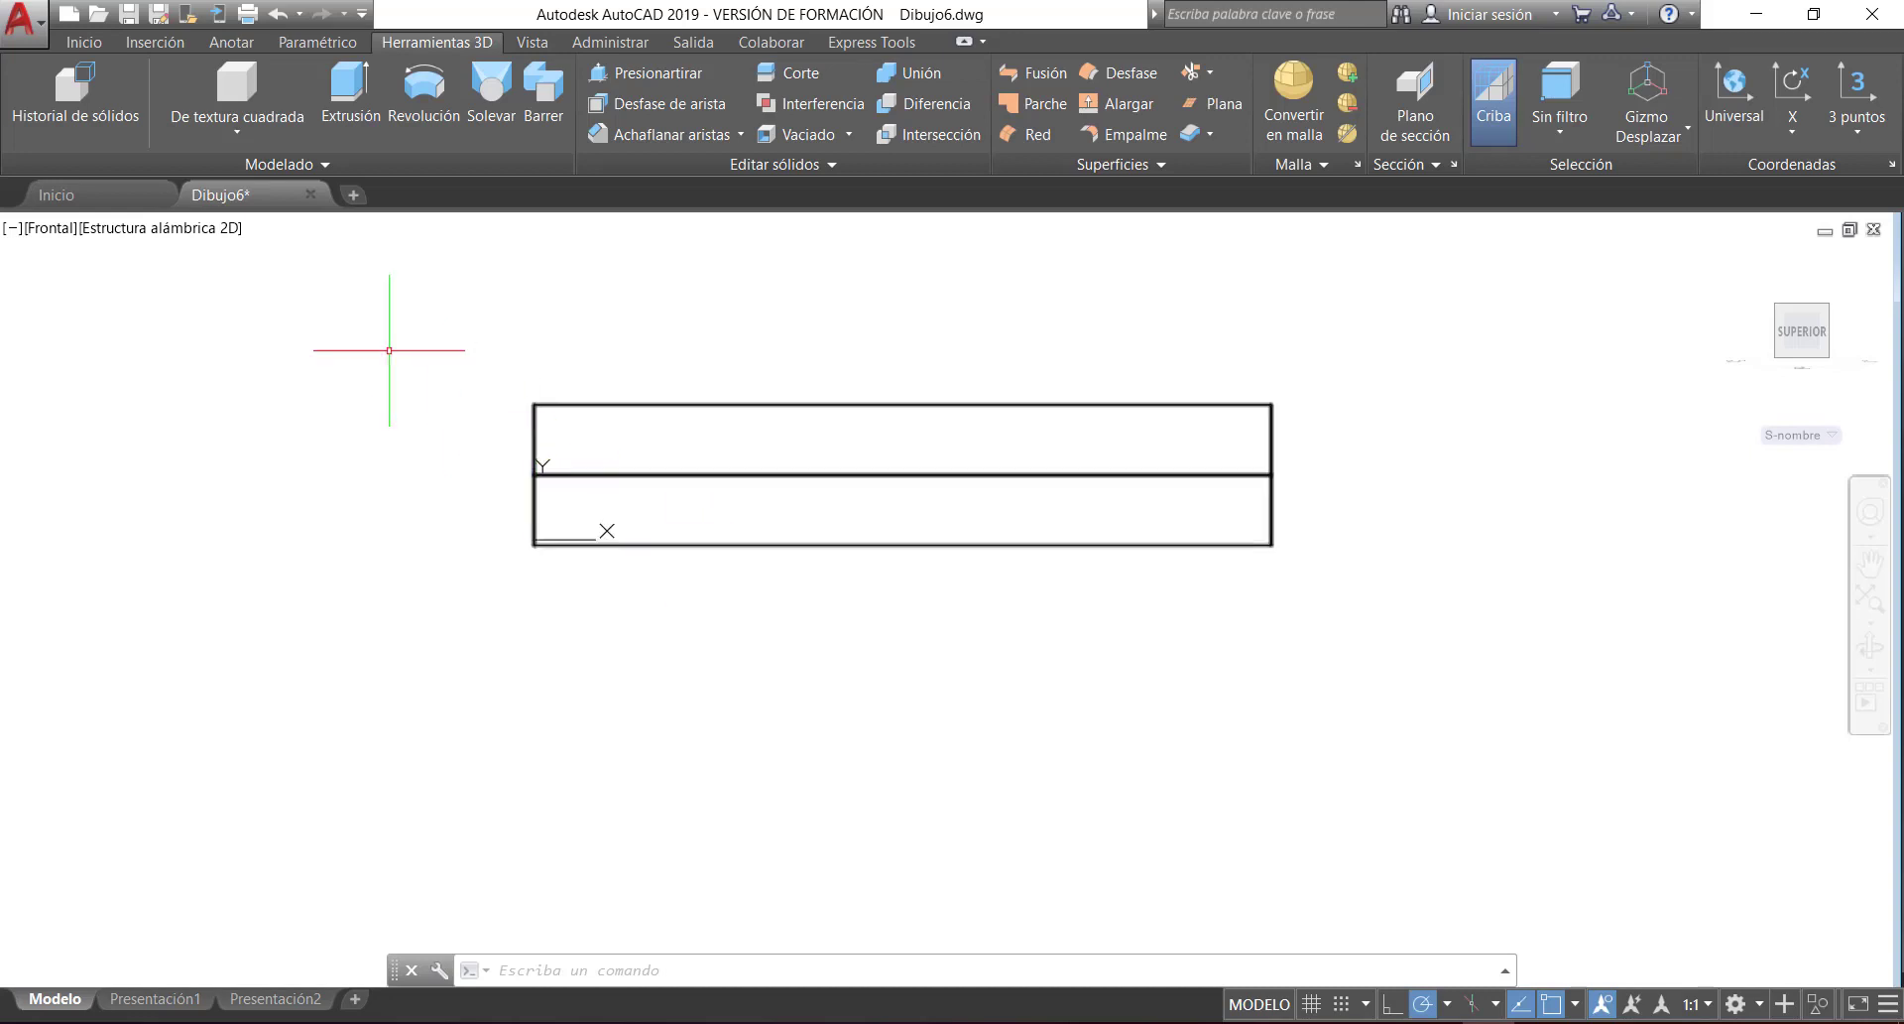
- Draw a rectangle 111 long and 2.5 high below the cylinder
click(86, 45)
click(259, 74)
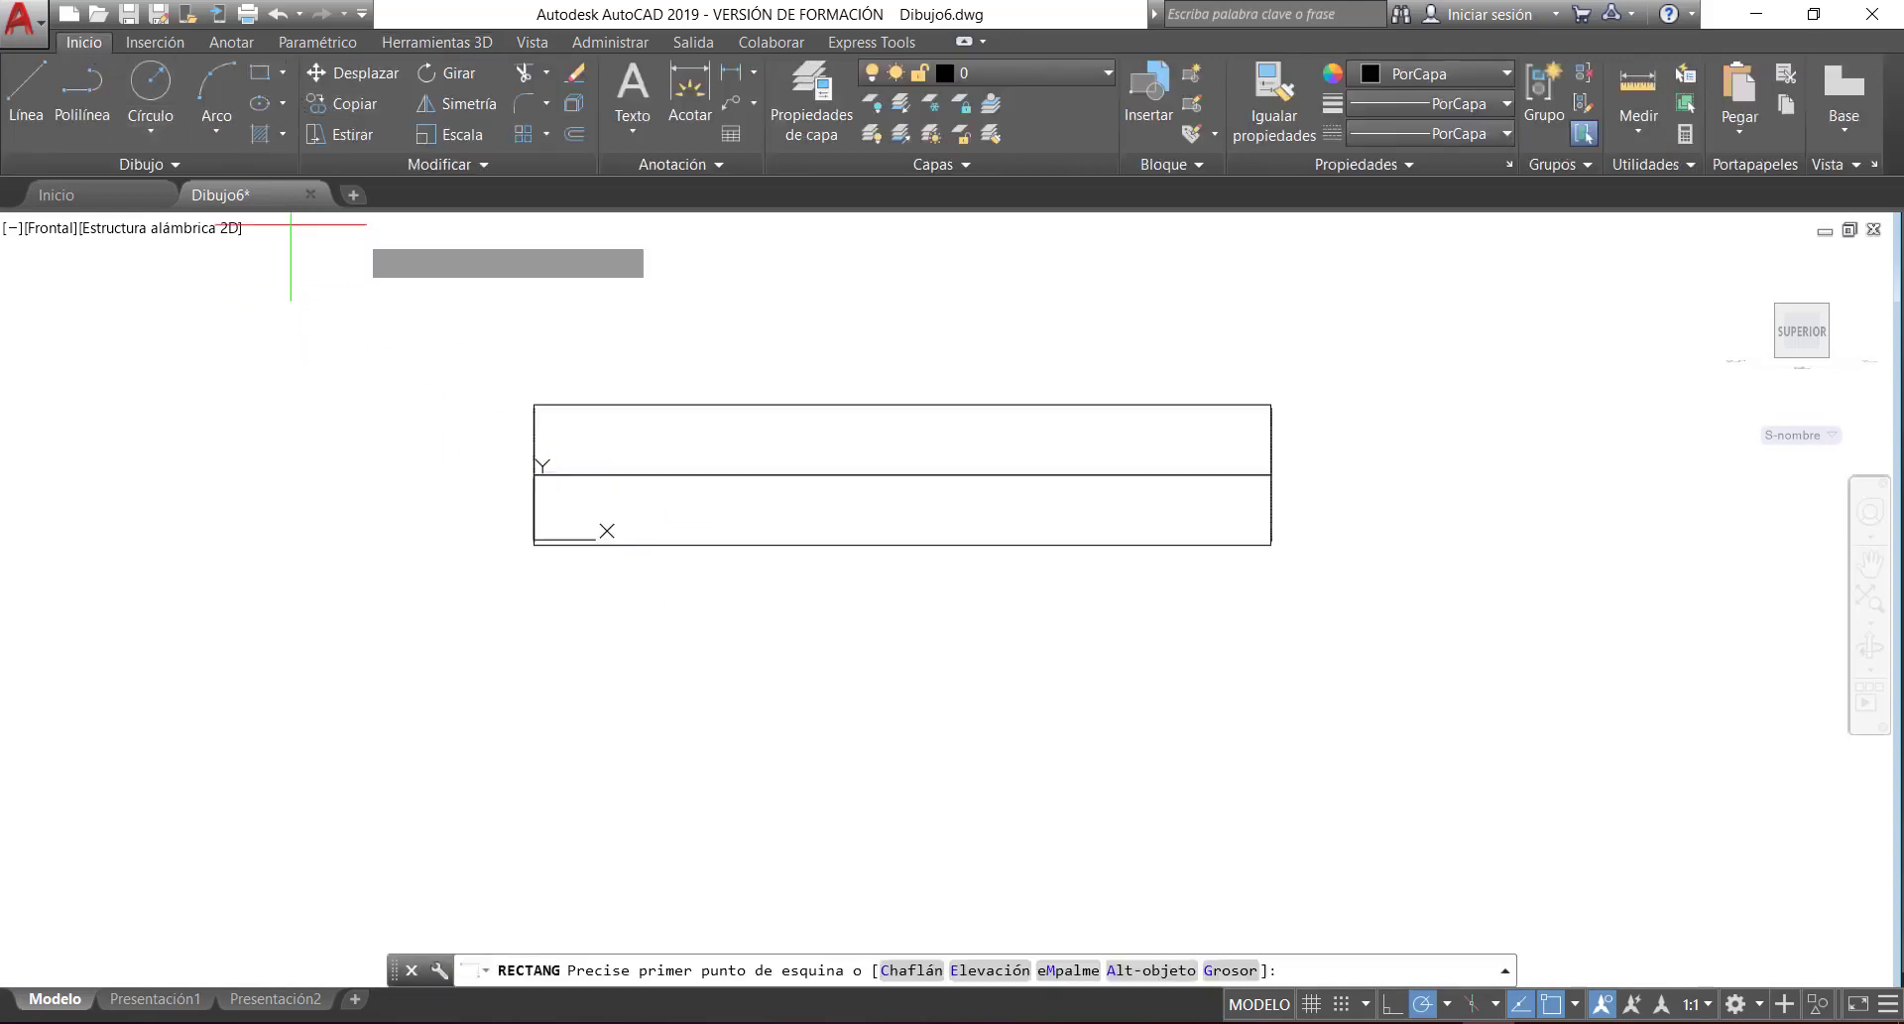
click(544, 681)
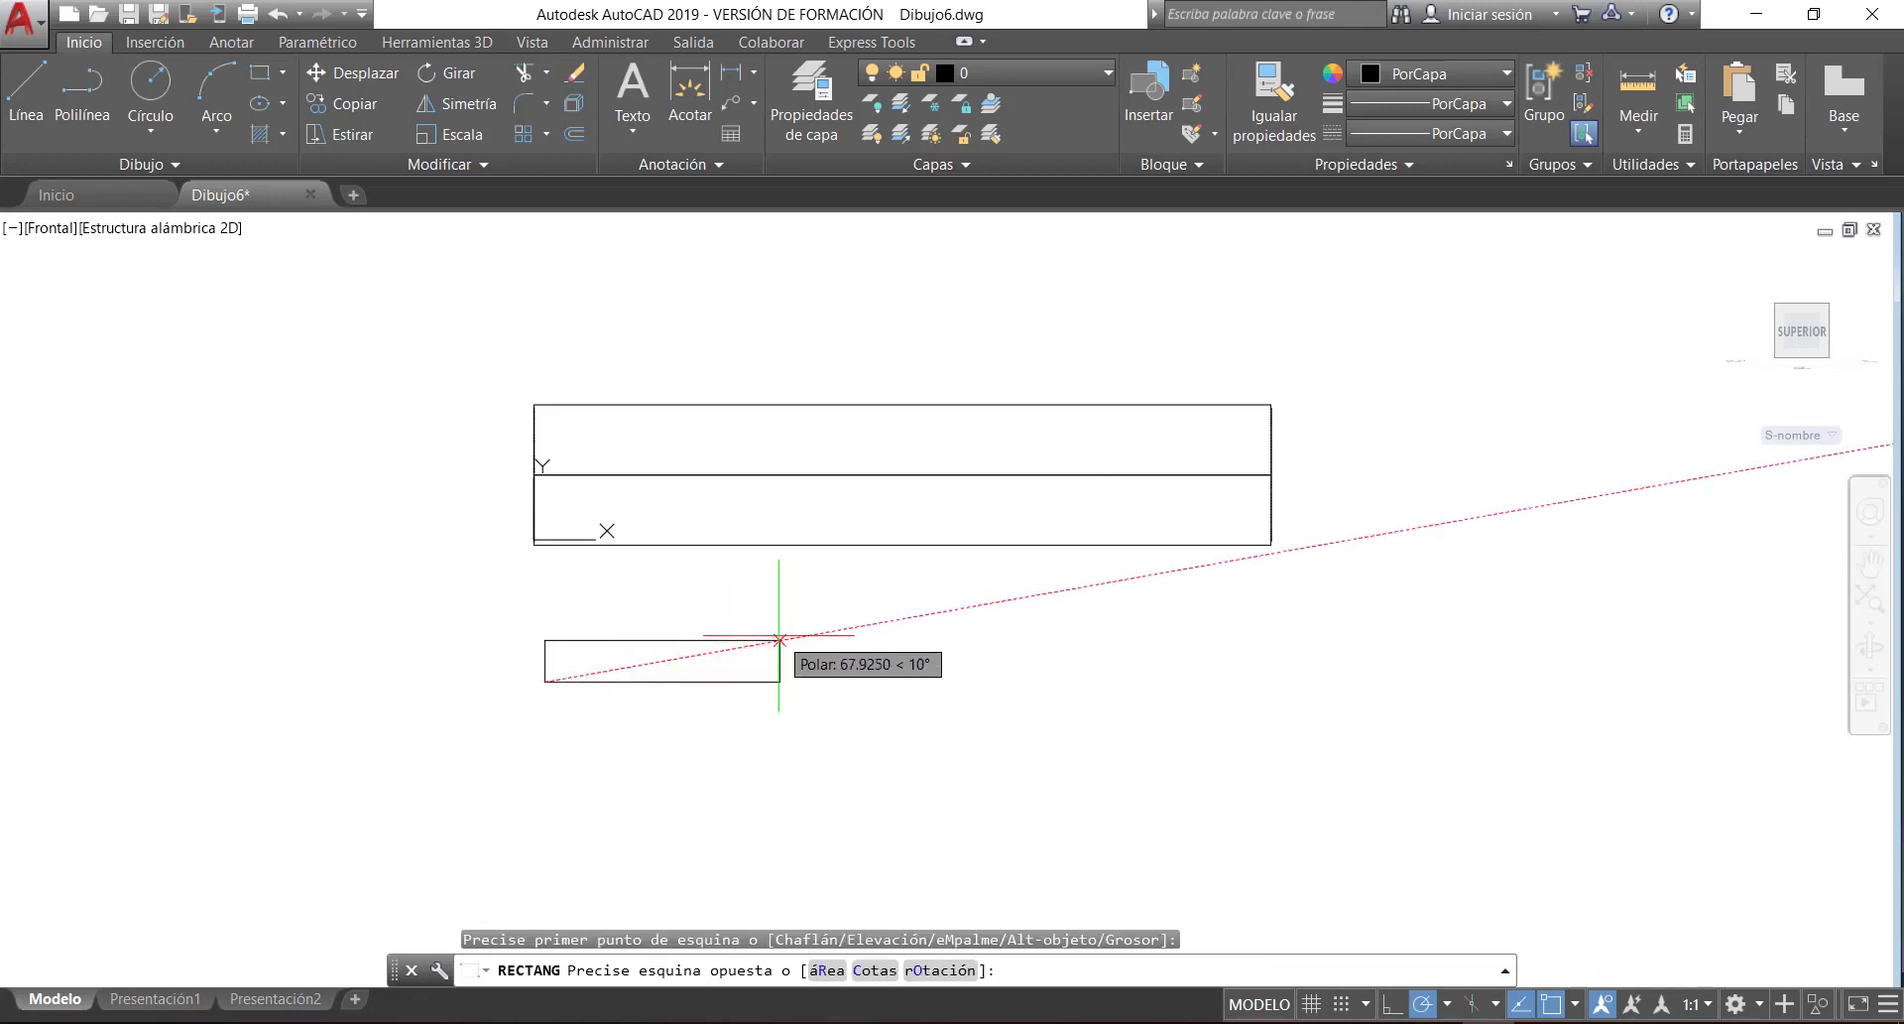
text(1)
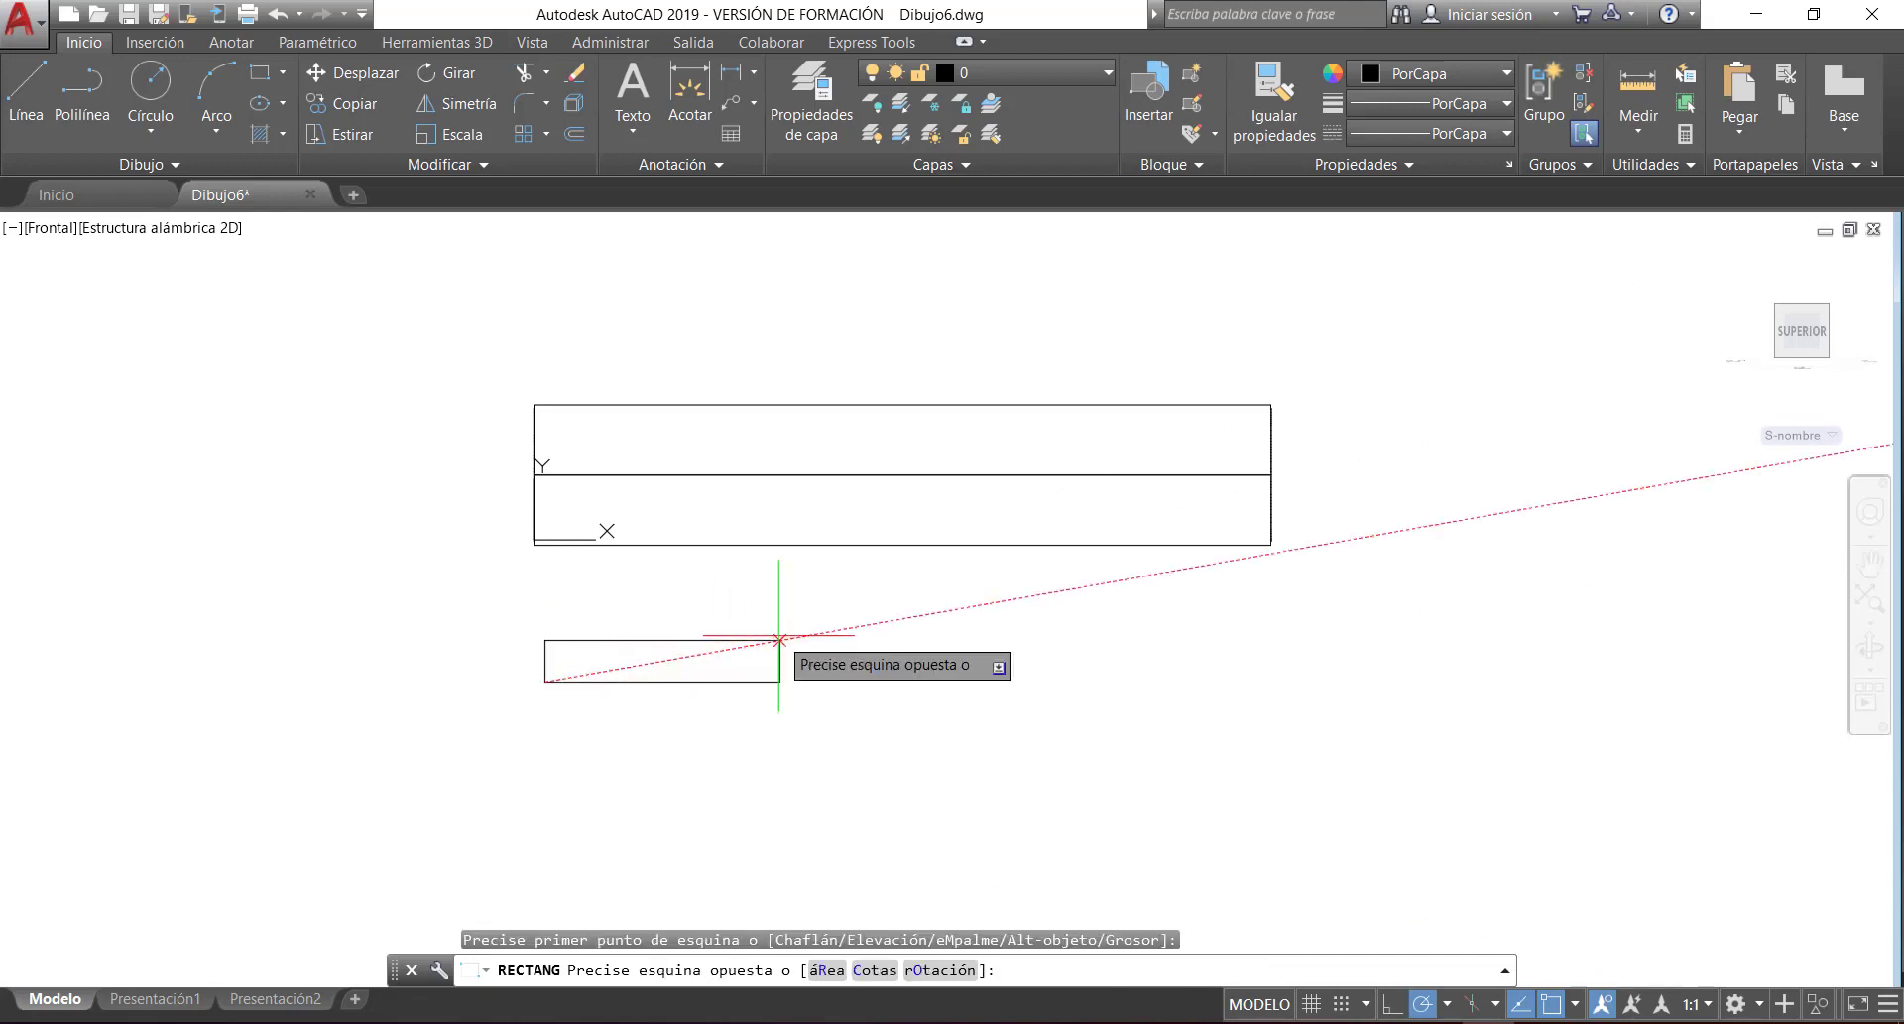
text(111)
key(Tab)
text(2.5)
key(Return)
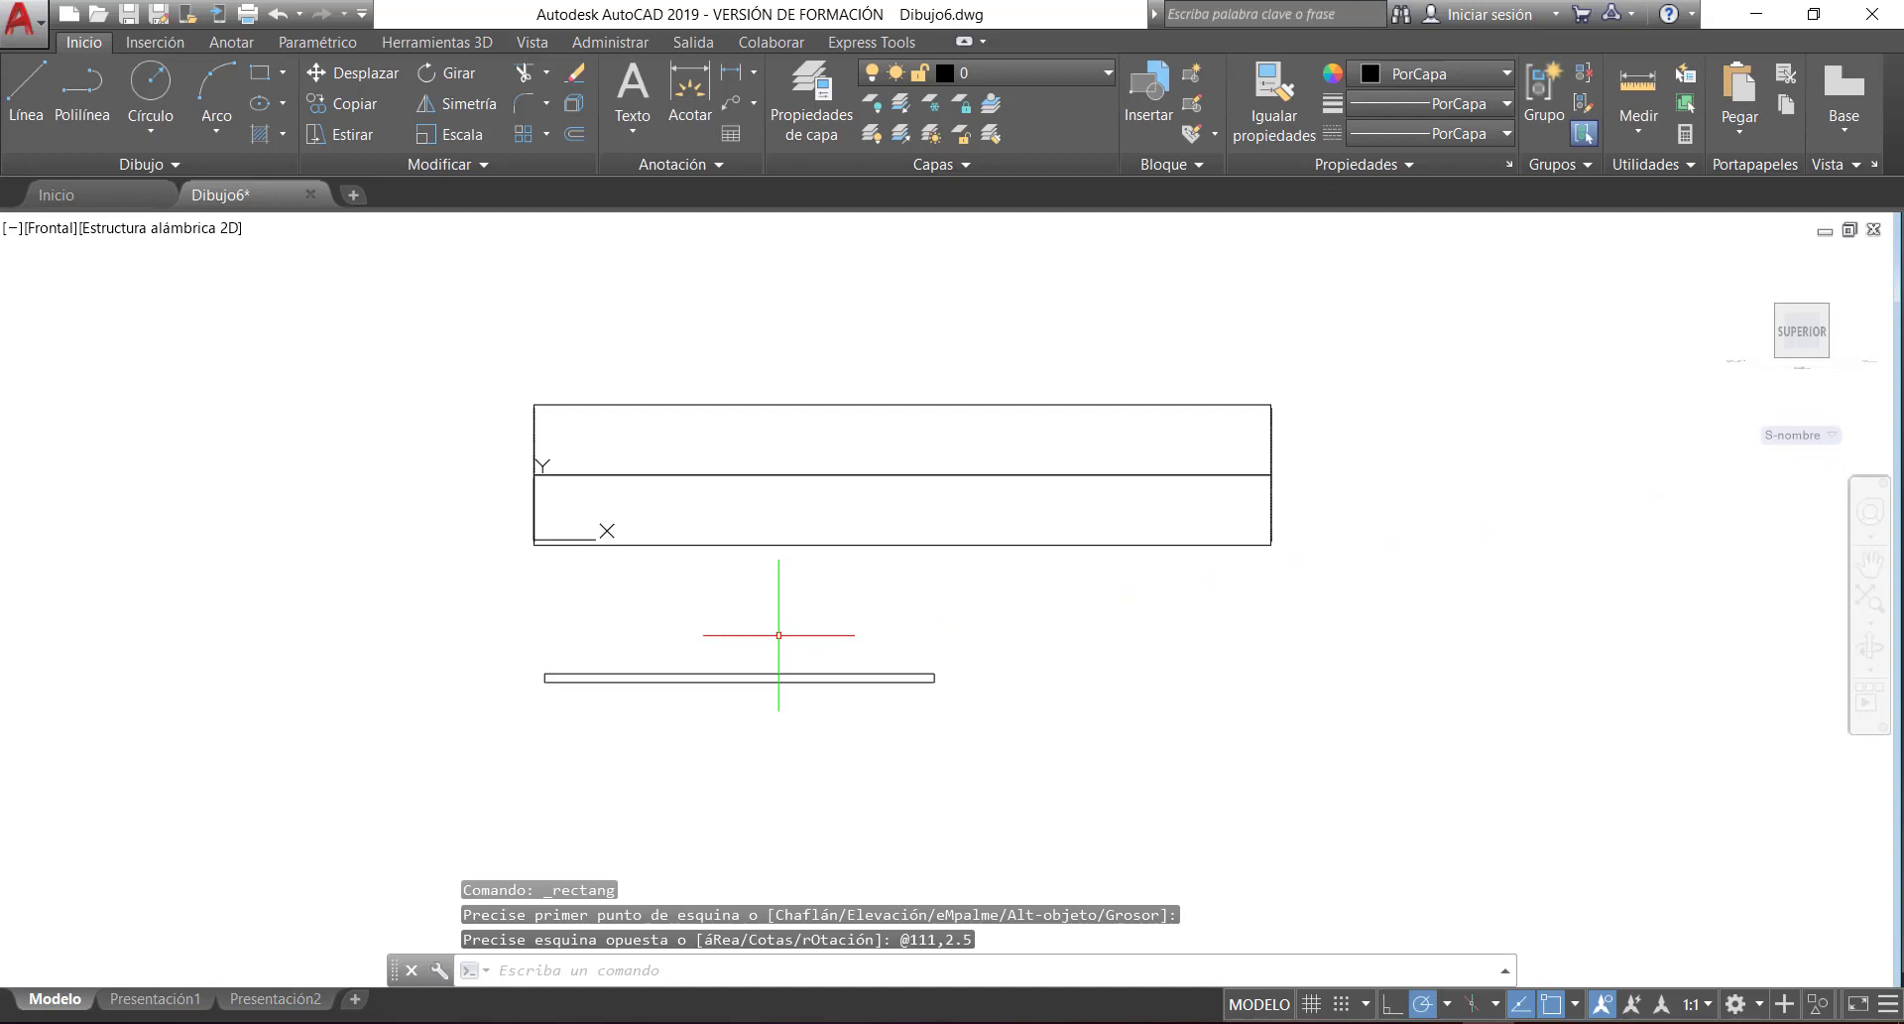
- Draw a line about 6.7 long at 59° from the rectangle's upper-right corner
scroll(942, 704, up, 8)
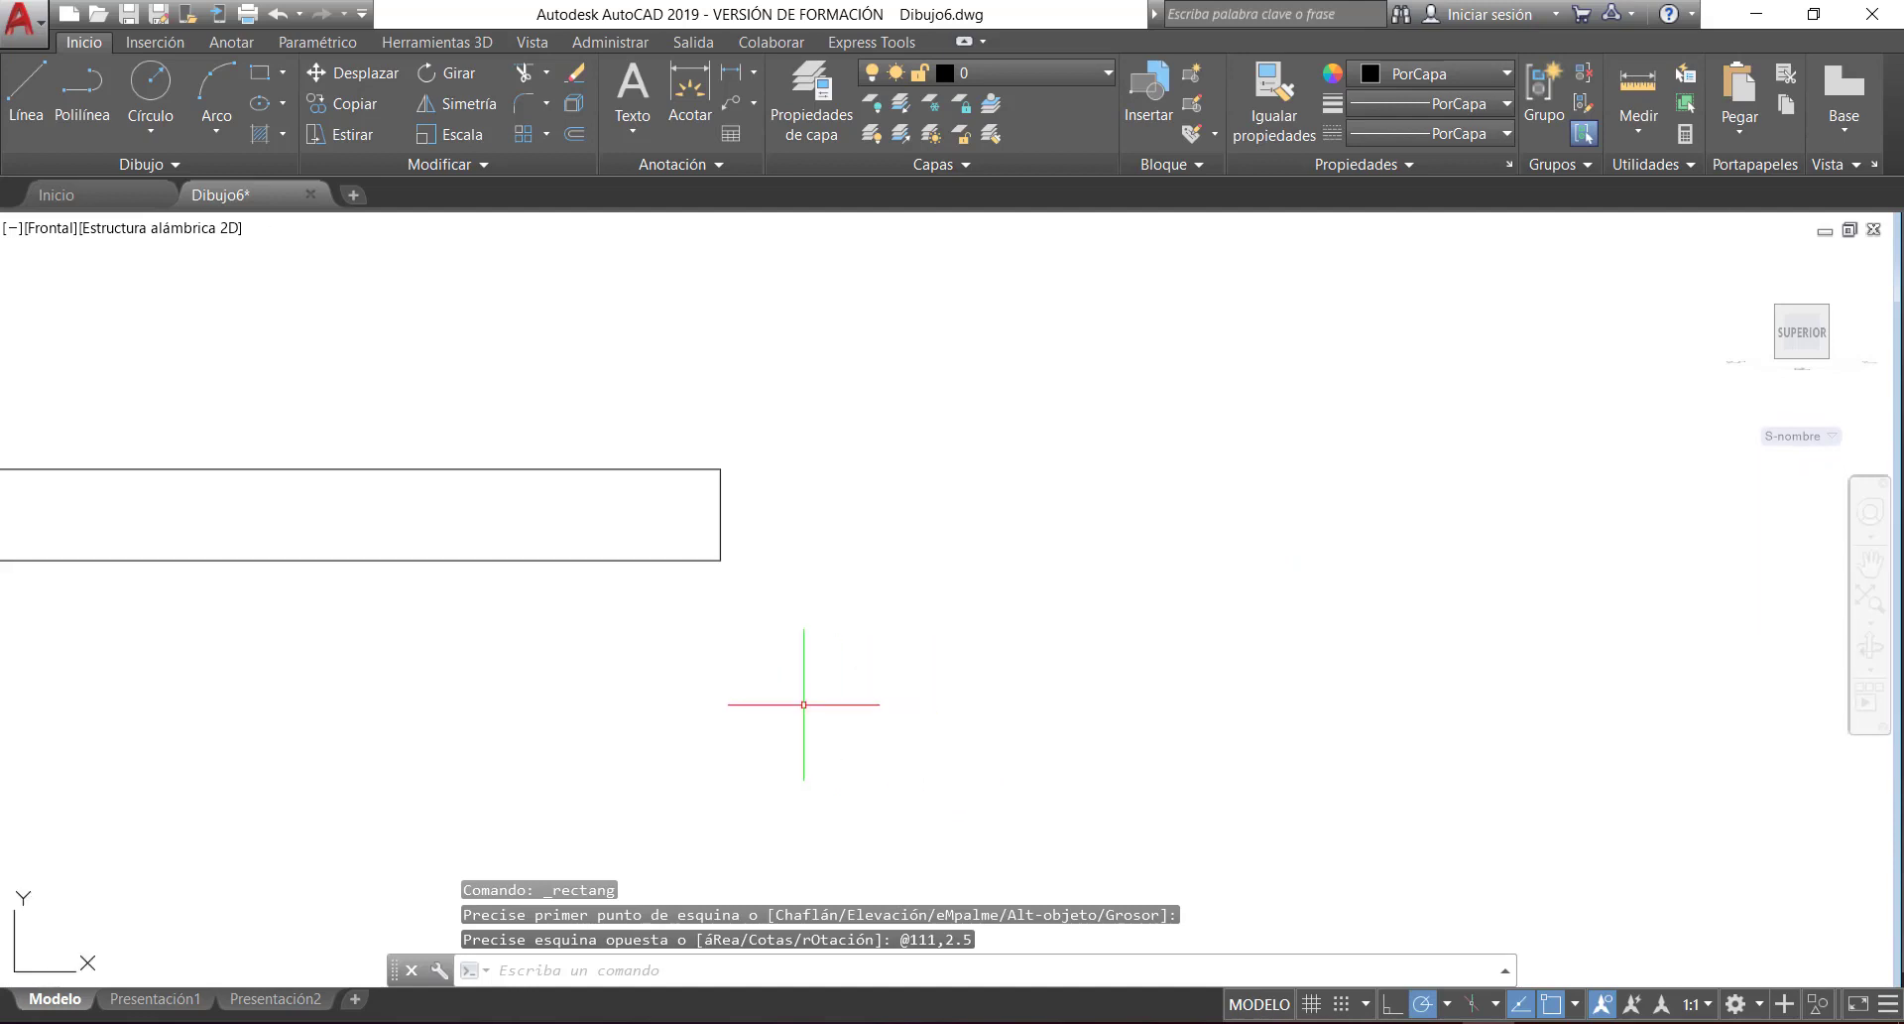
click(25, 89)
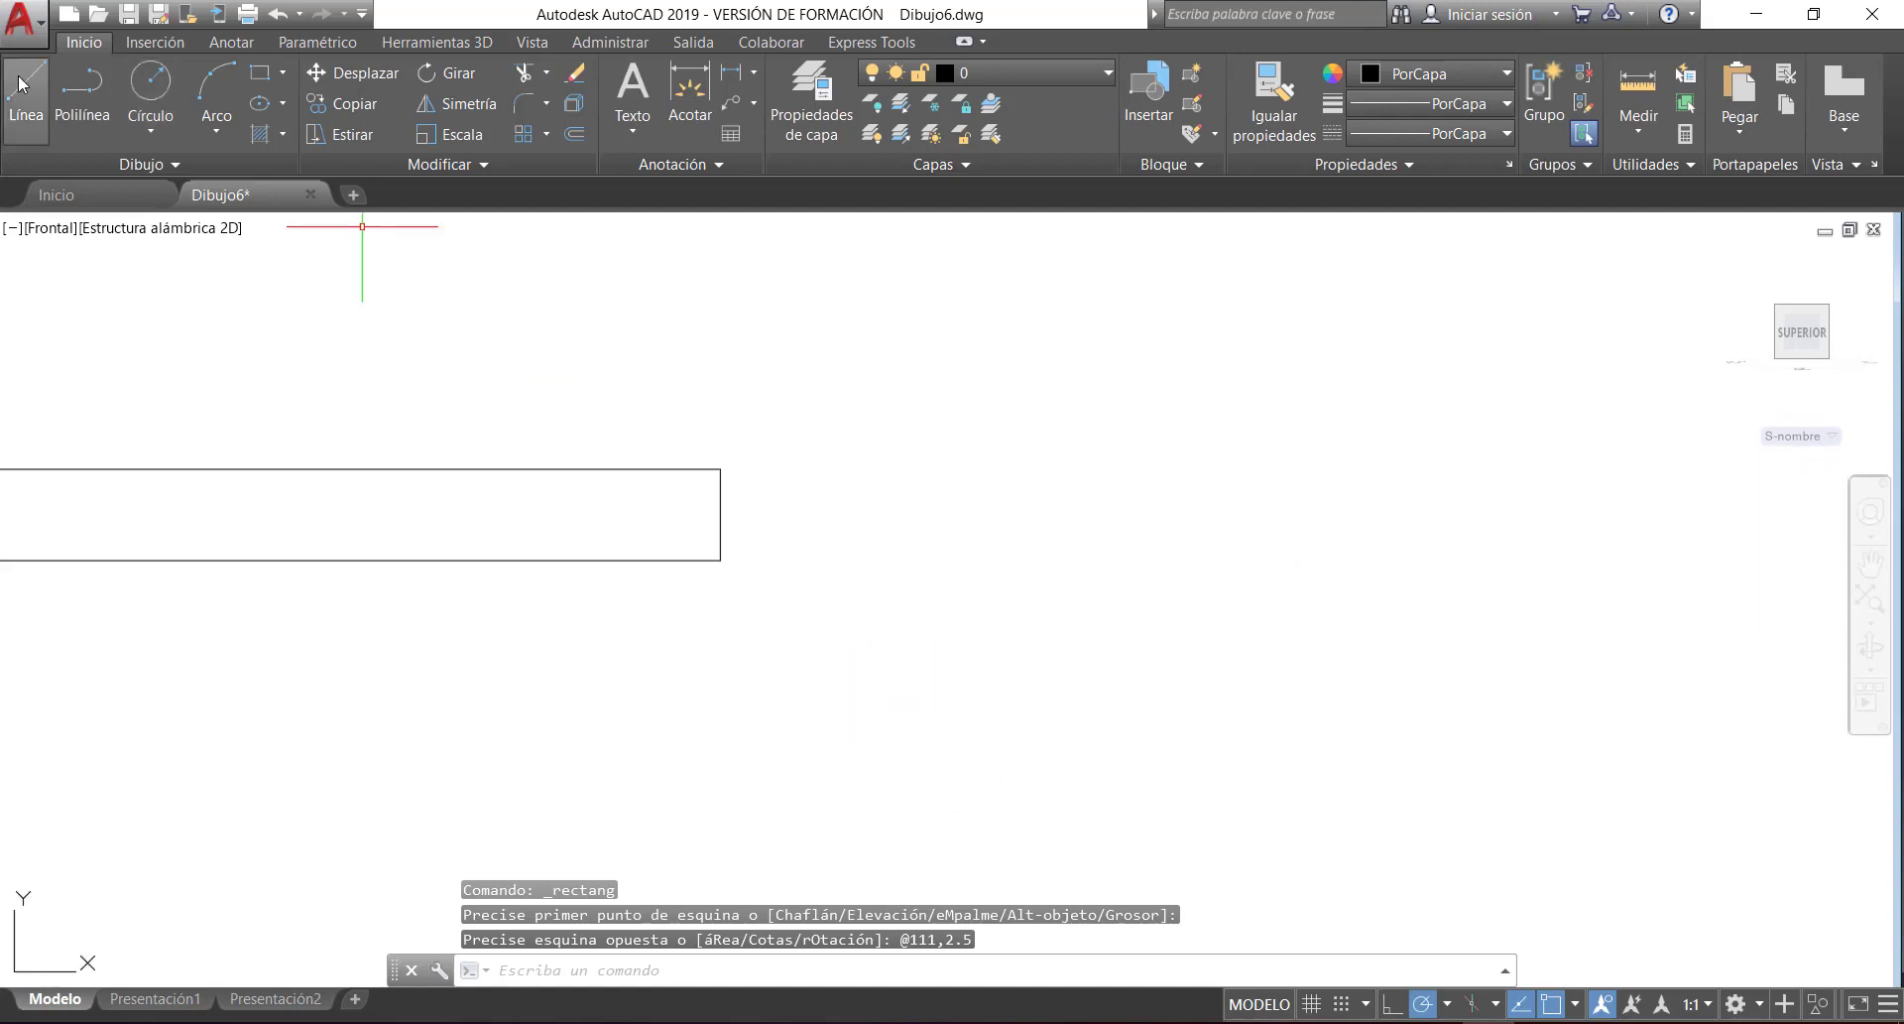
click(720, 468)
key(Tab)
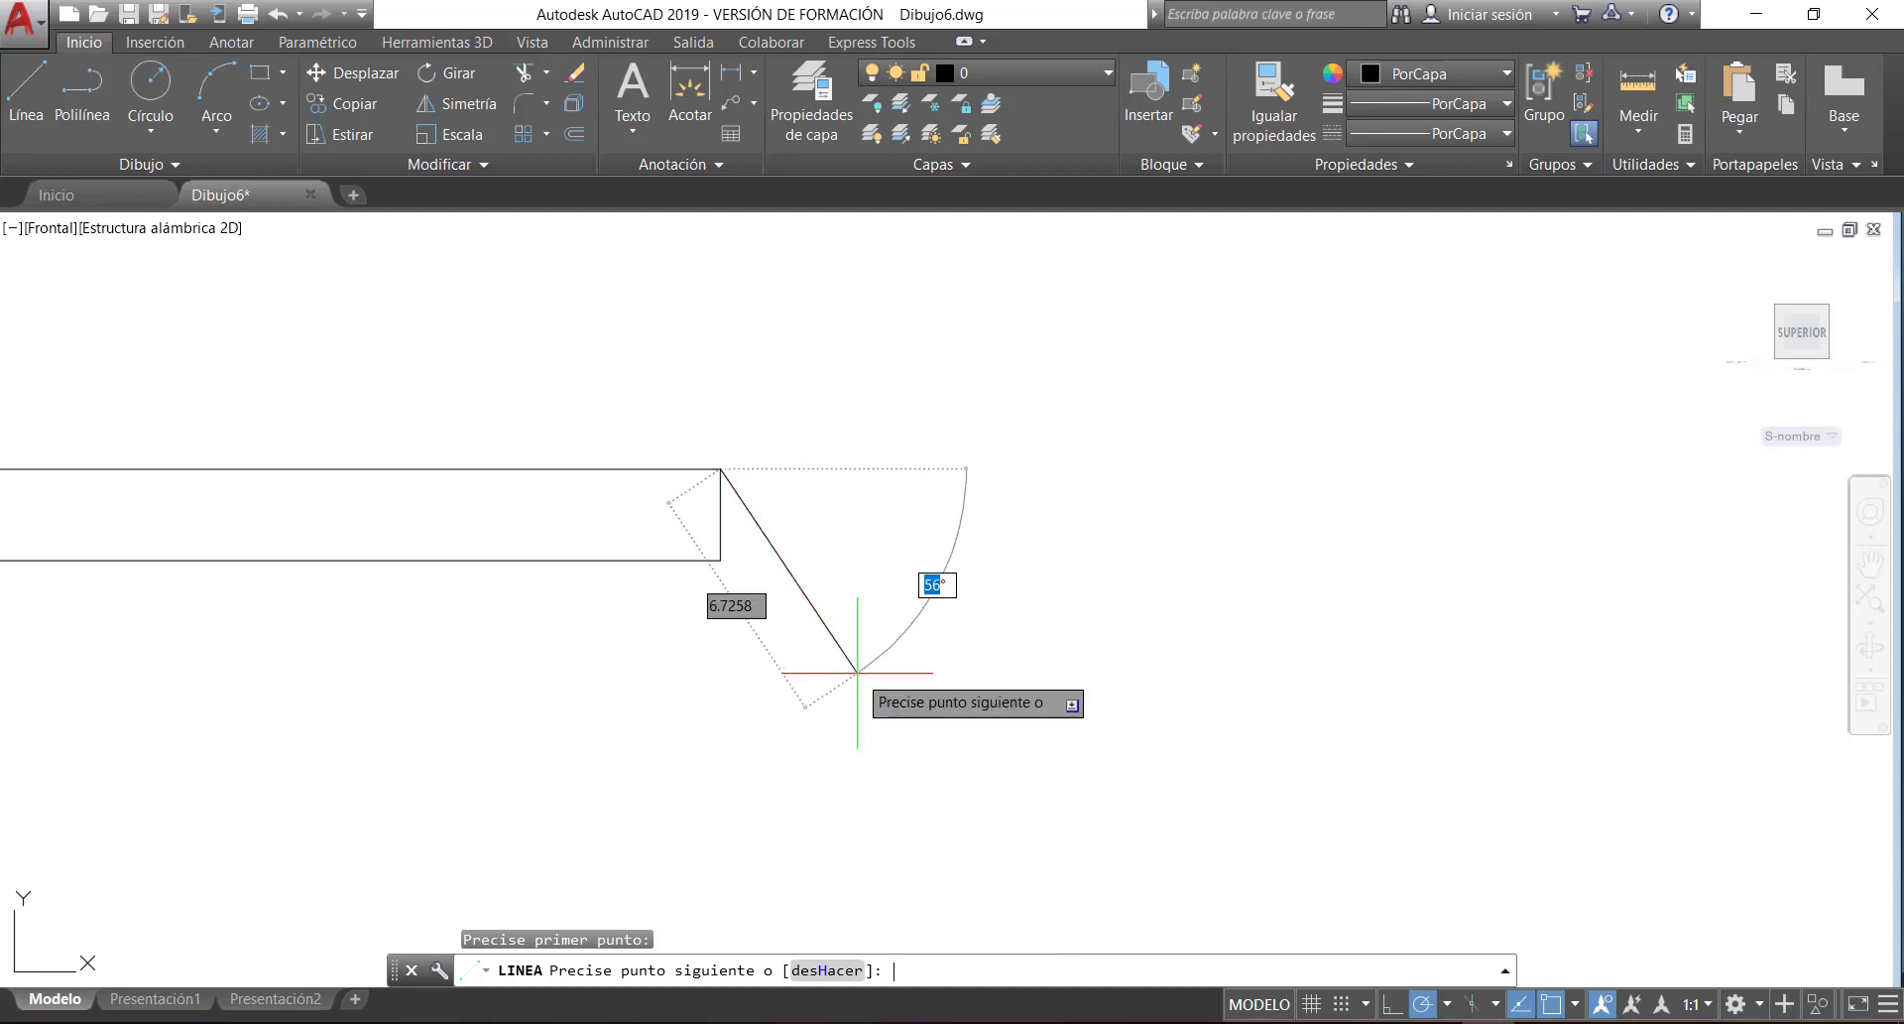
text(59)
key(Return)
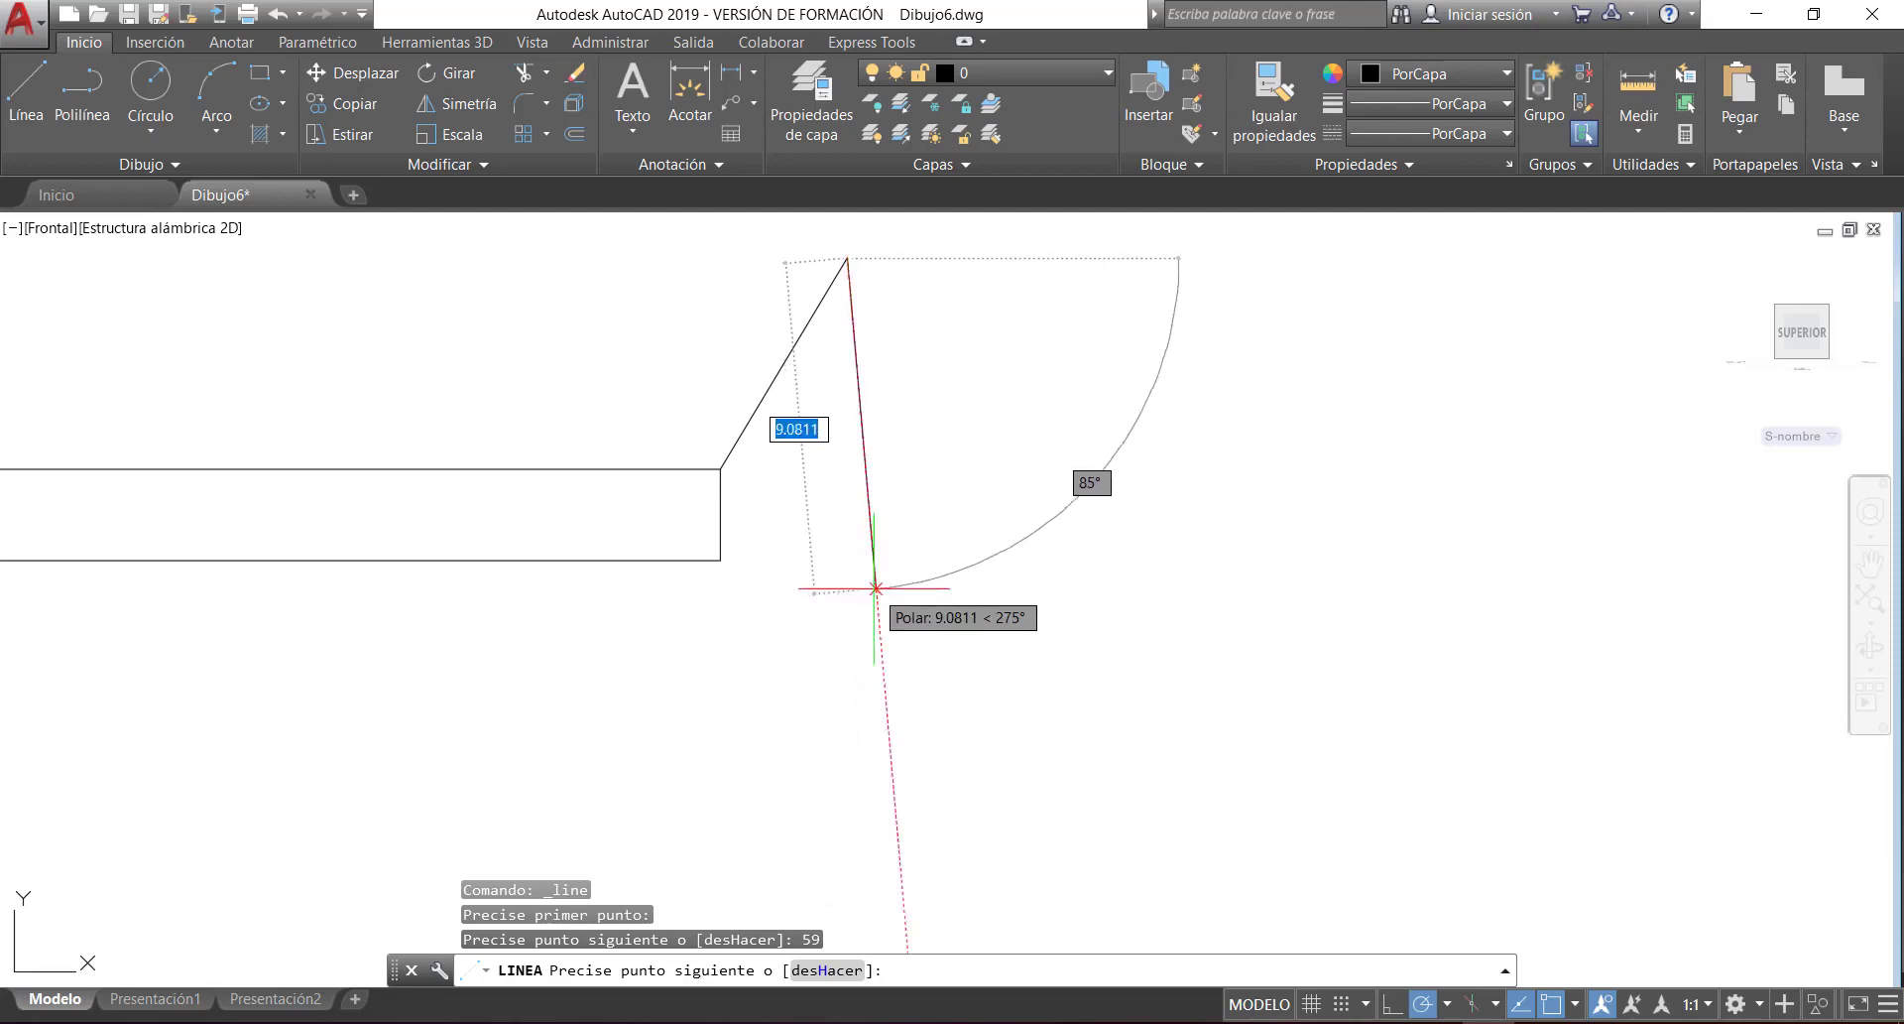
key(Return)
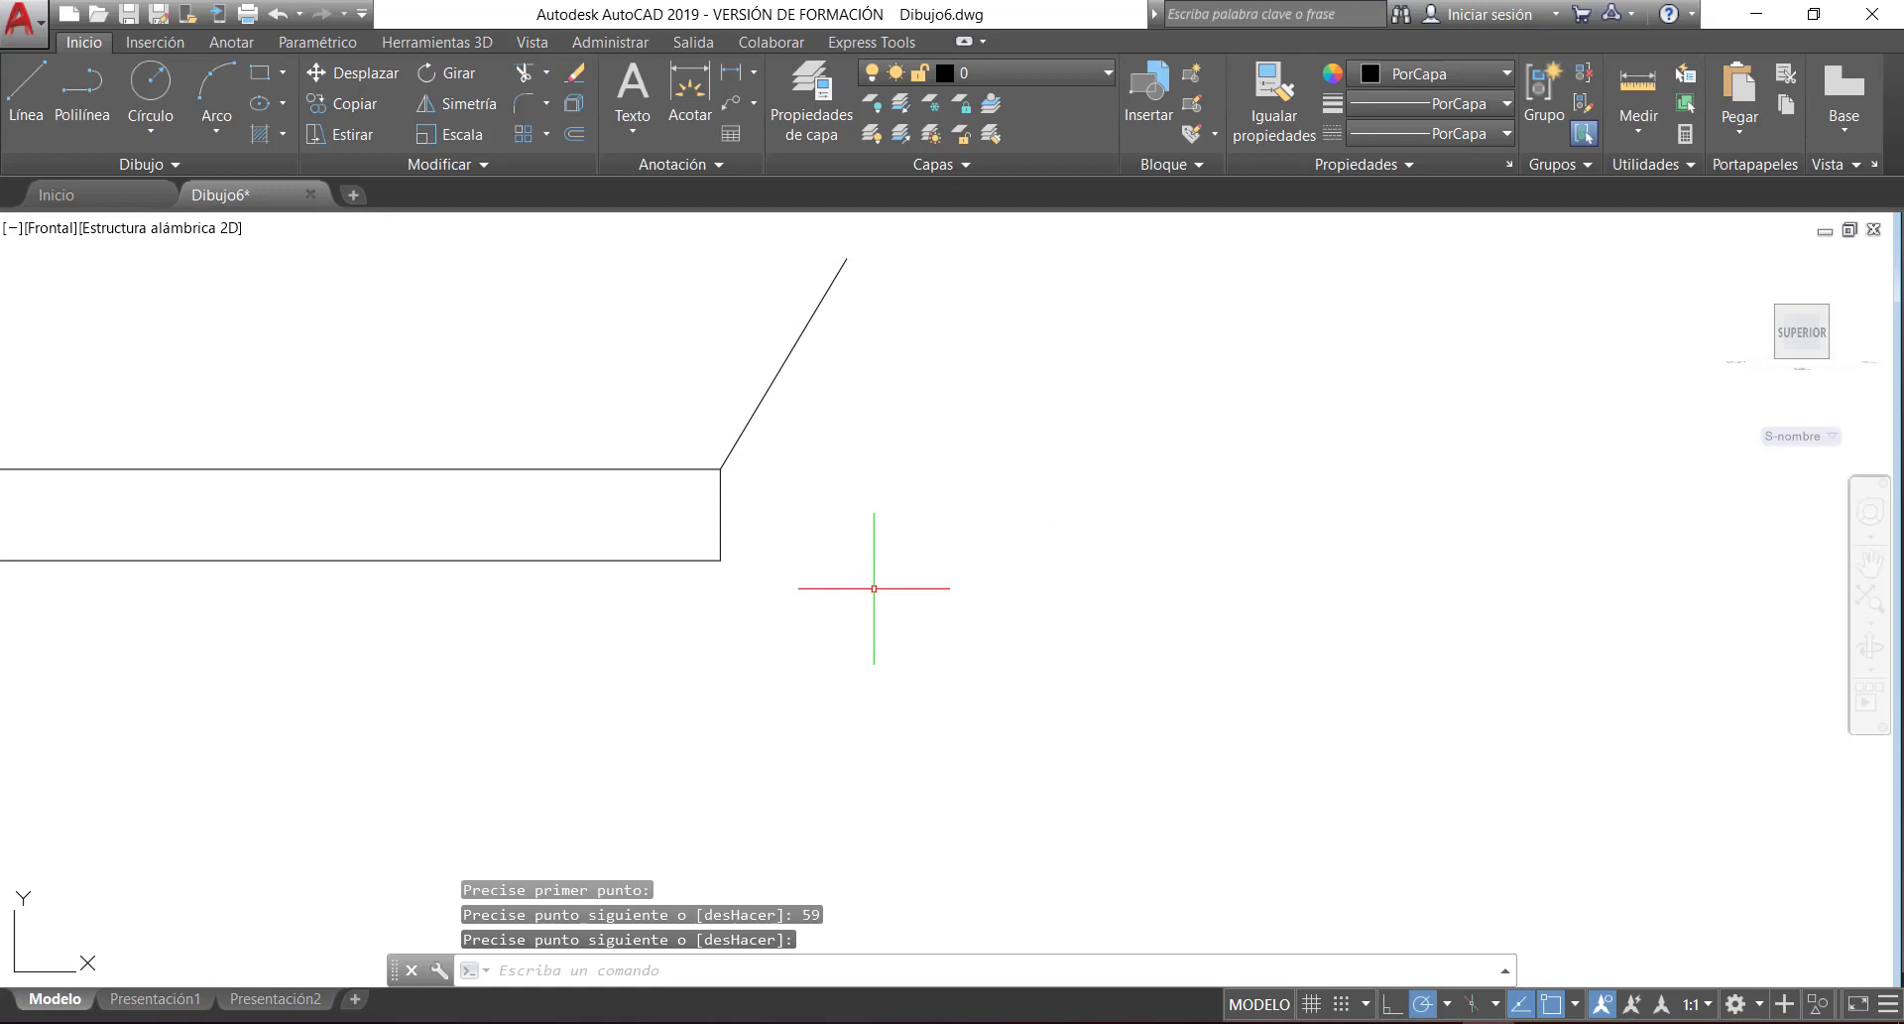
- Mirror the angled line across the rectangle's upper edge, erasing the source line
click(822, 428)
click(672, 329)
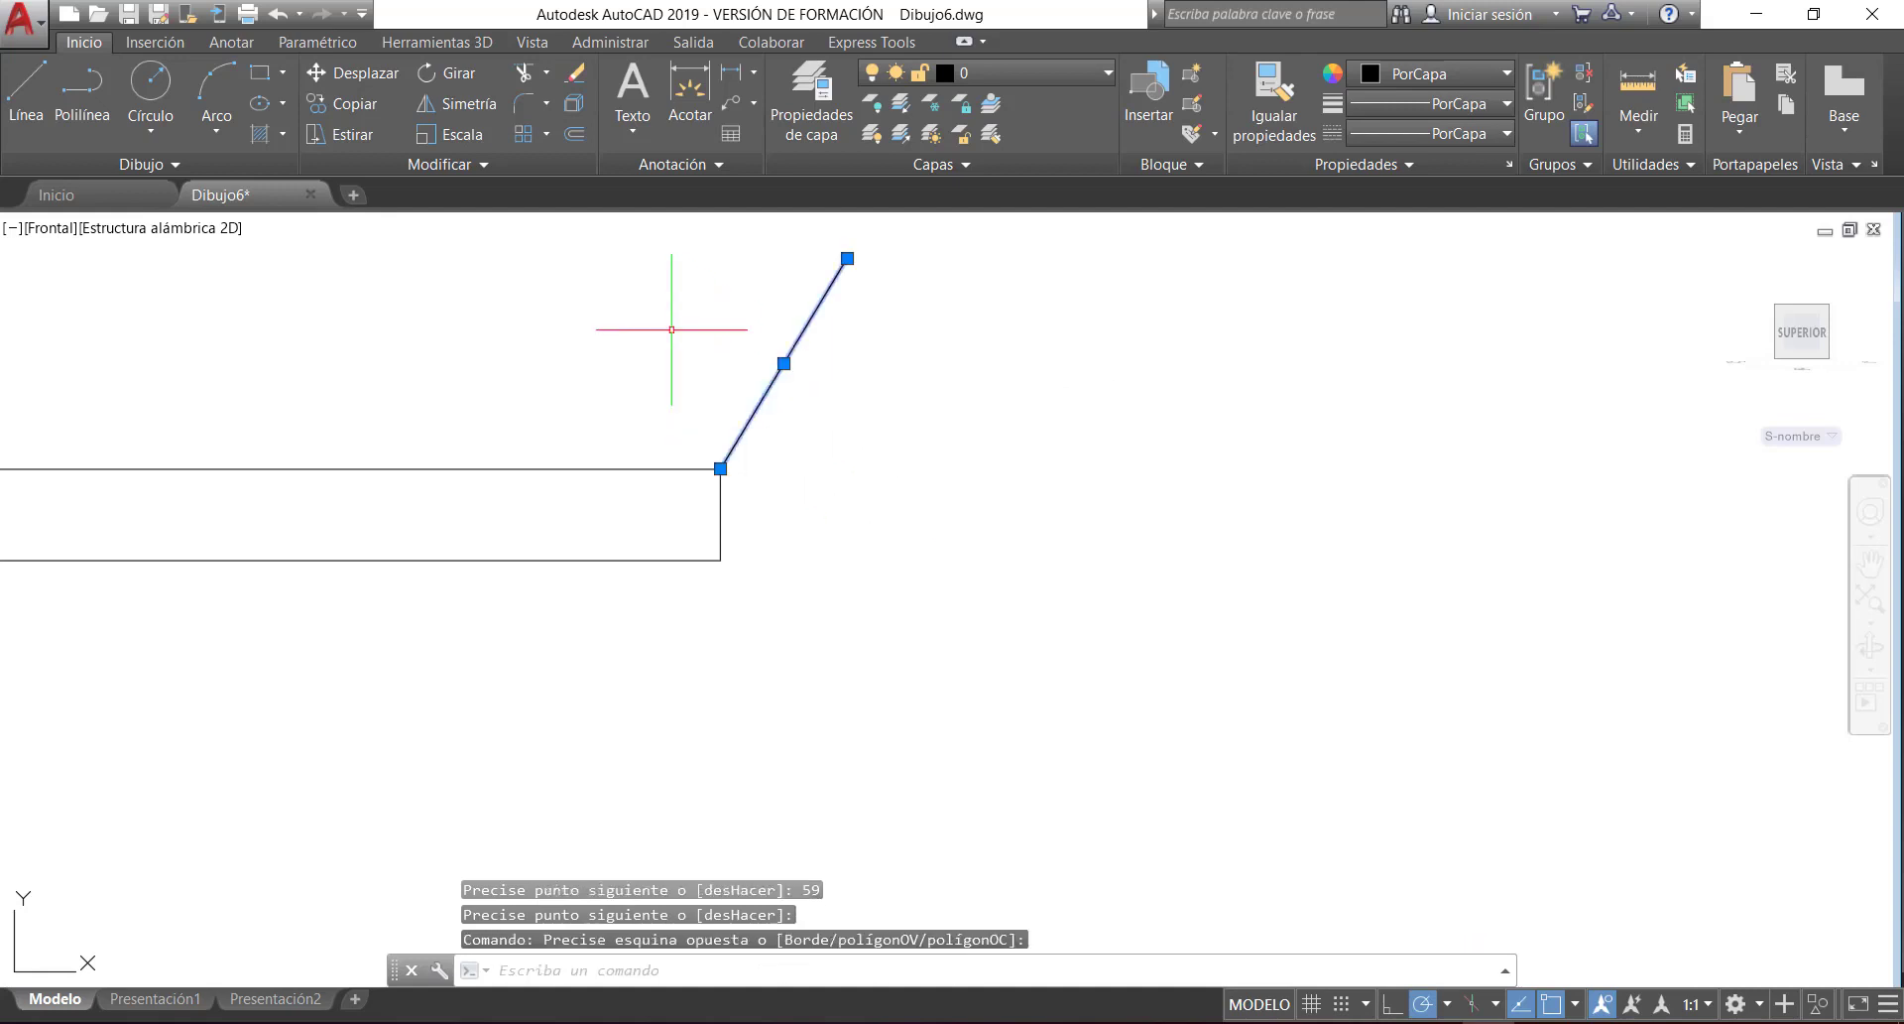
click(459, 103)
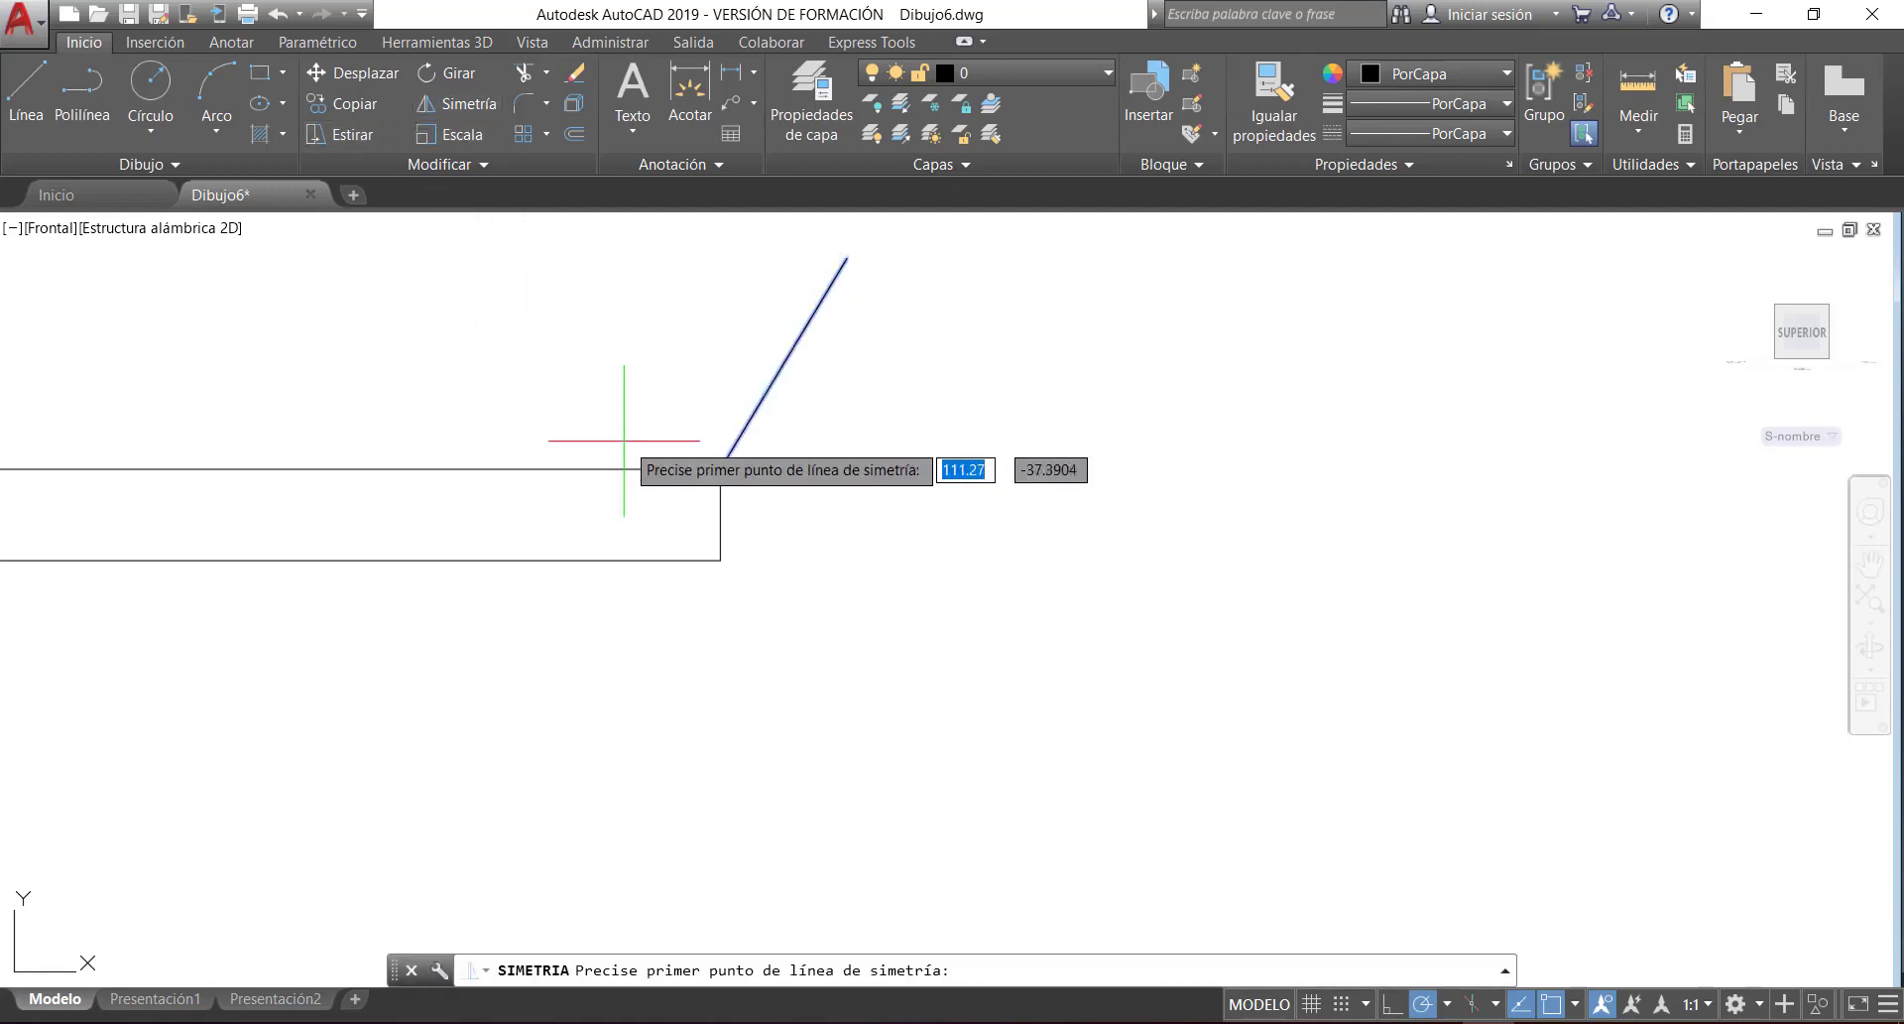
click(718, 468)
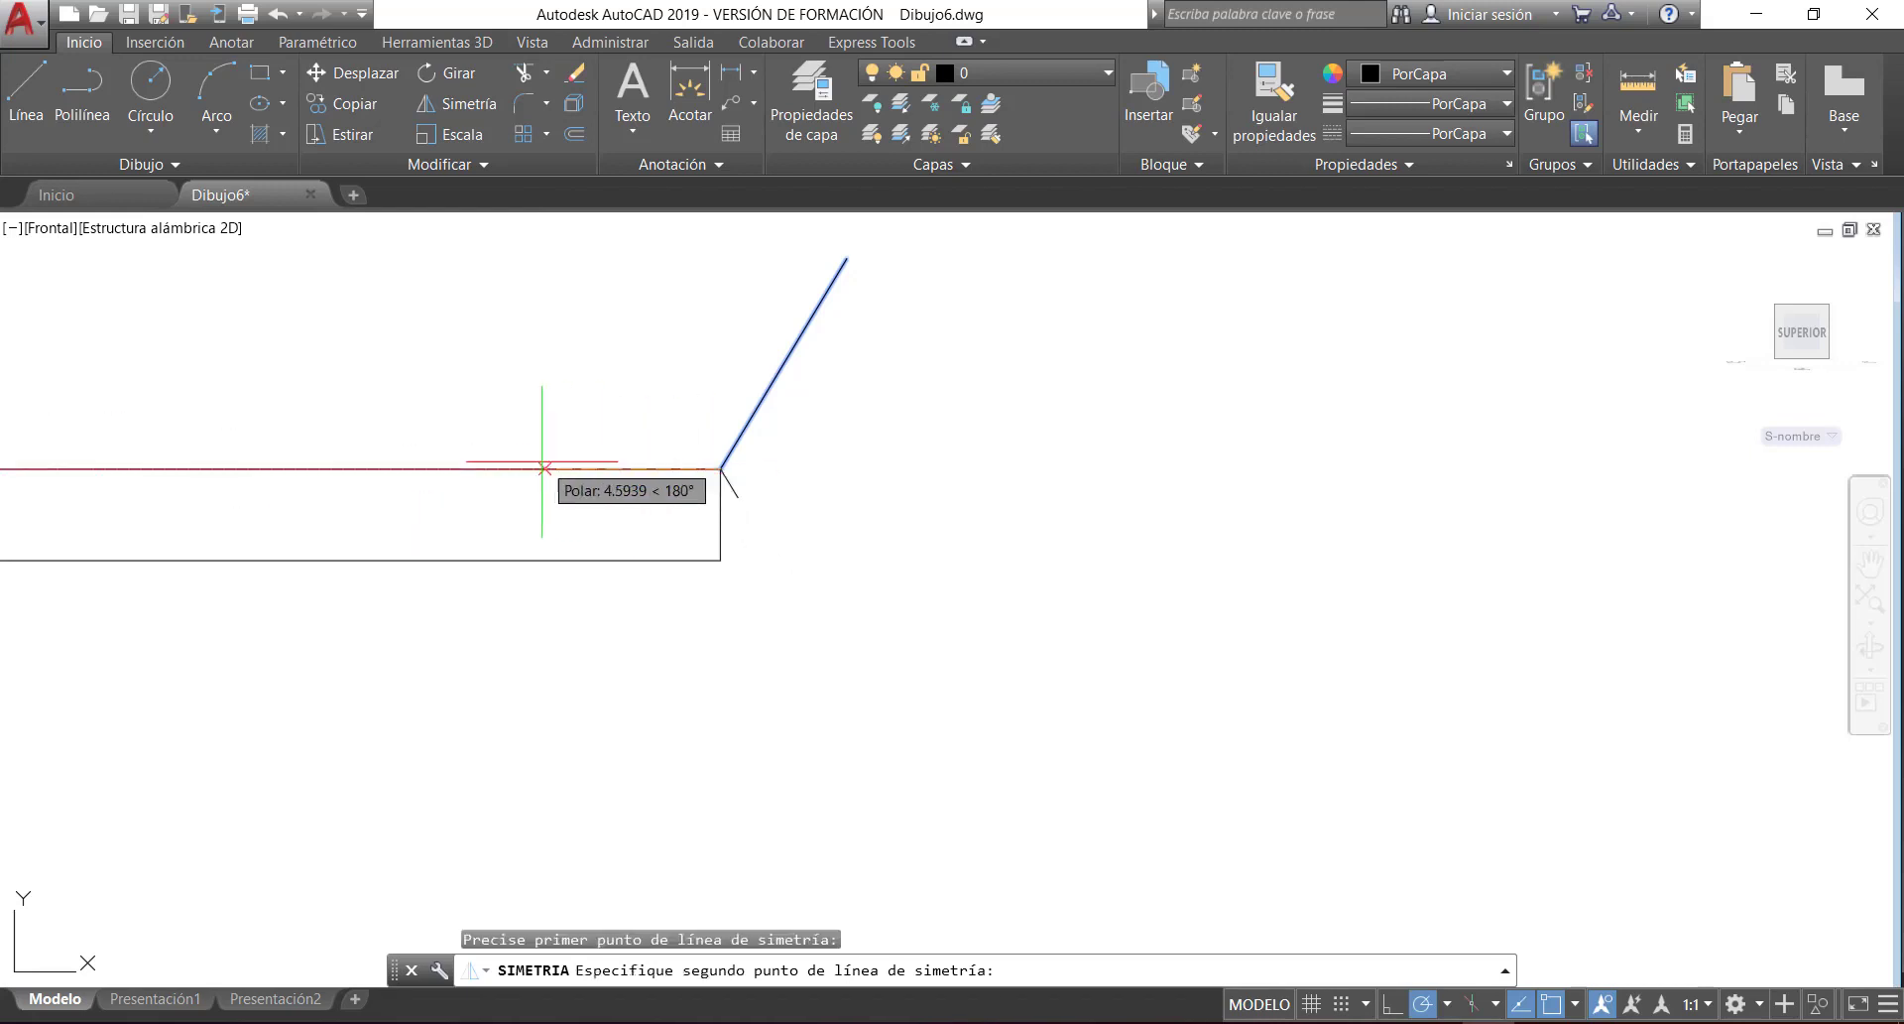
click(489, 469)
click(523, 532)
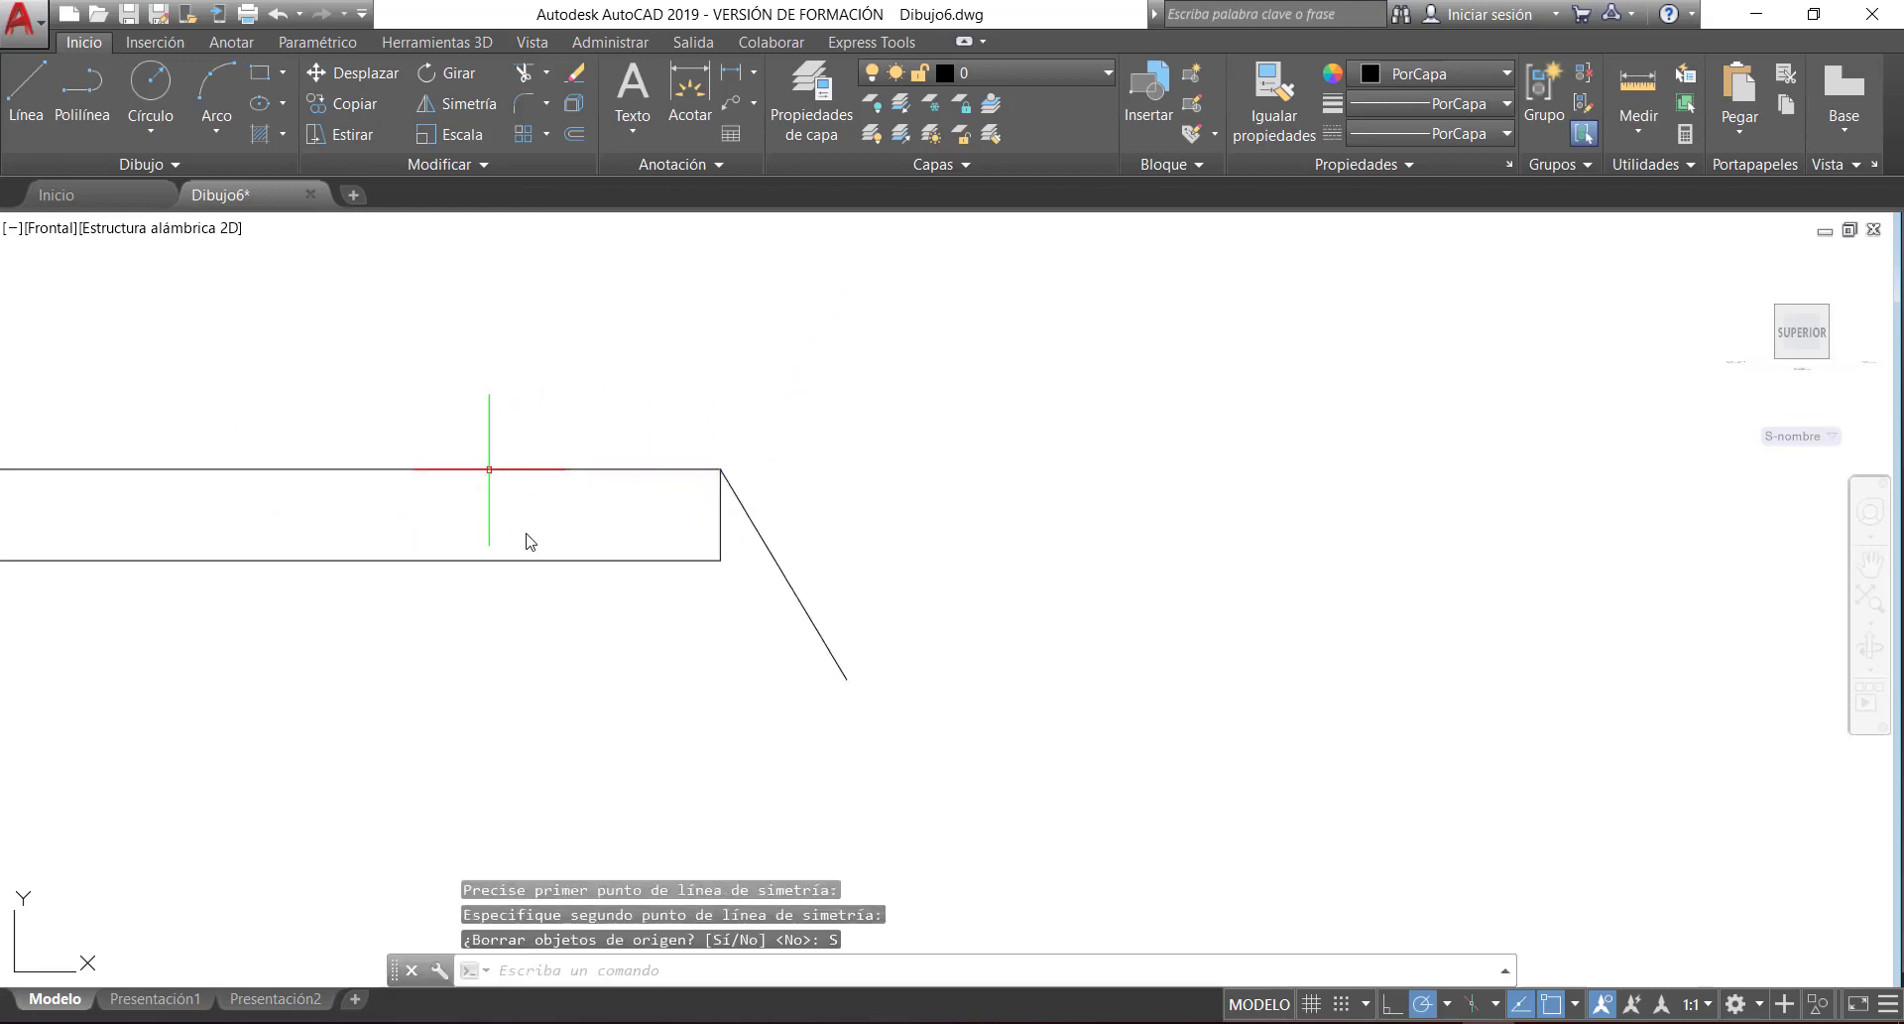
- Stretch the rectangle's lower-right corner horizontally to meet the angled line, giving the profile a slanted end
click(678, 559)
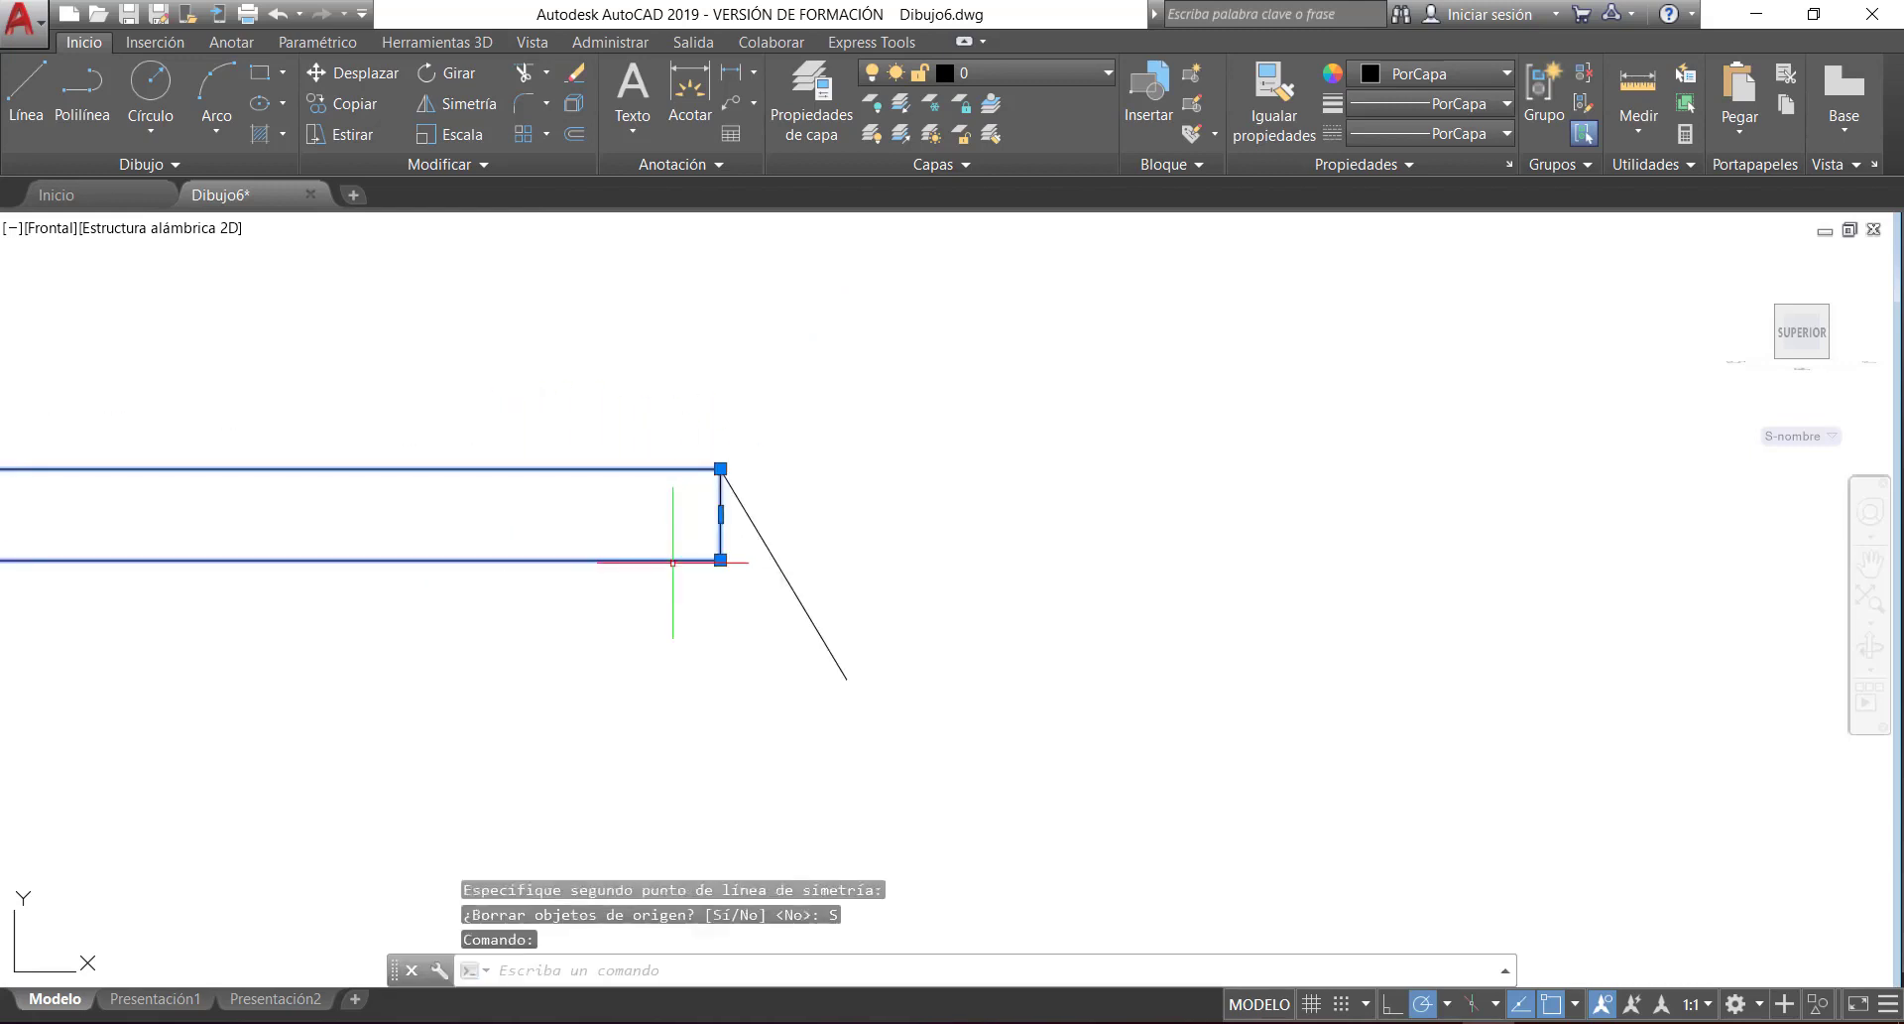
scroll(721, 558, up, 3)
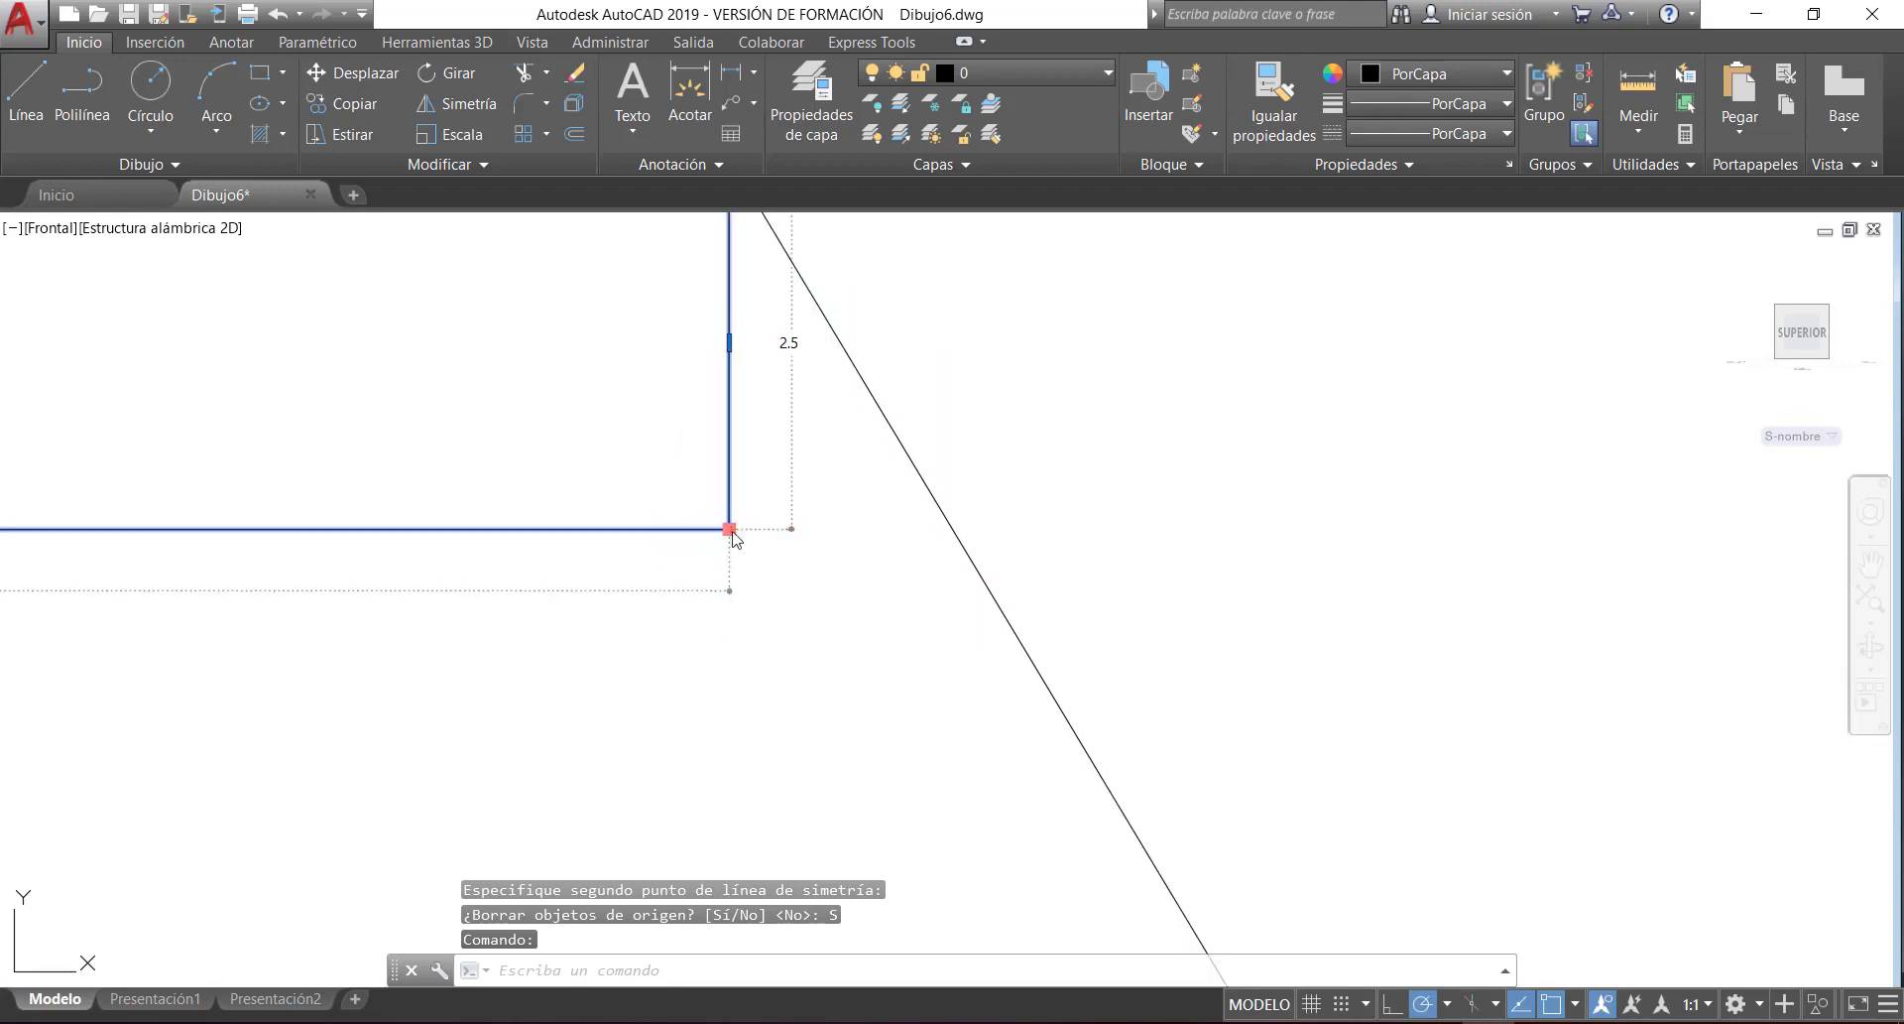
click(730, 530)
click(954, 529)
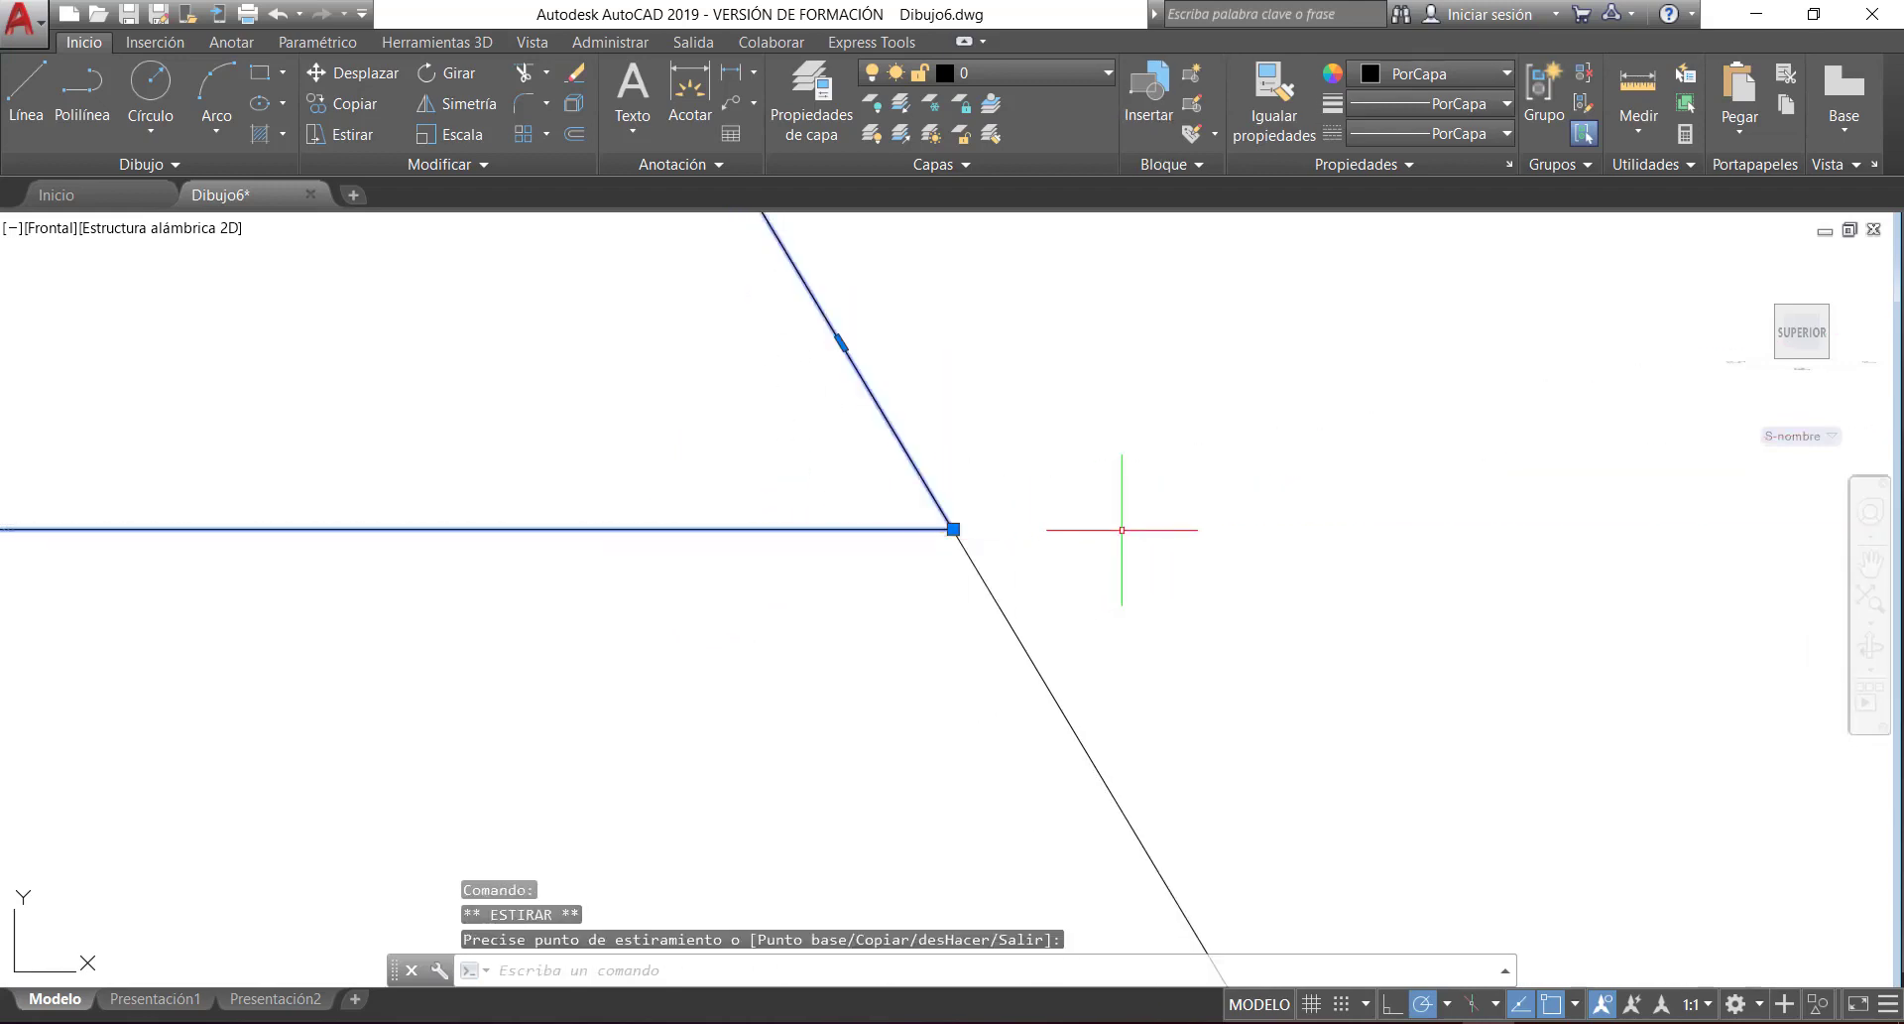
scroll(1121, 529, down, 8)
key(Escape)
- Delete the angled guide line at the profile's slanted end
click(1186, 547)
click(1046, 622)
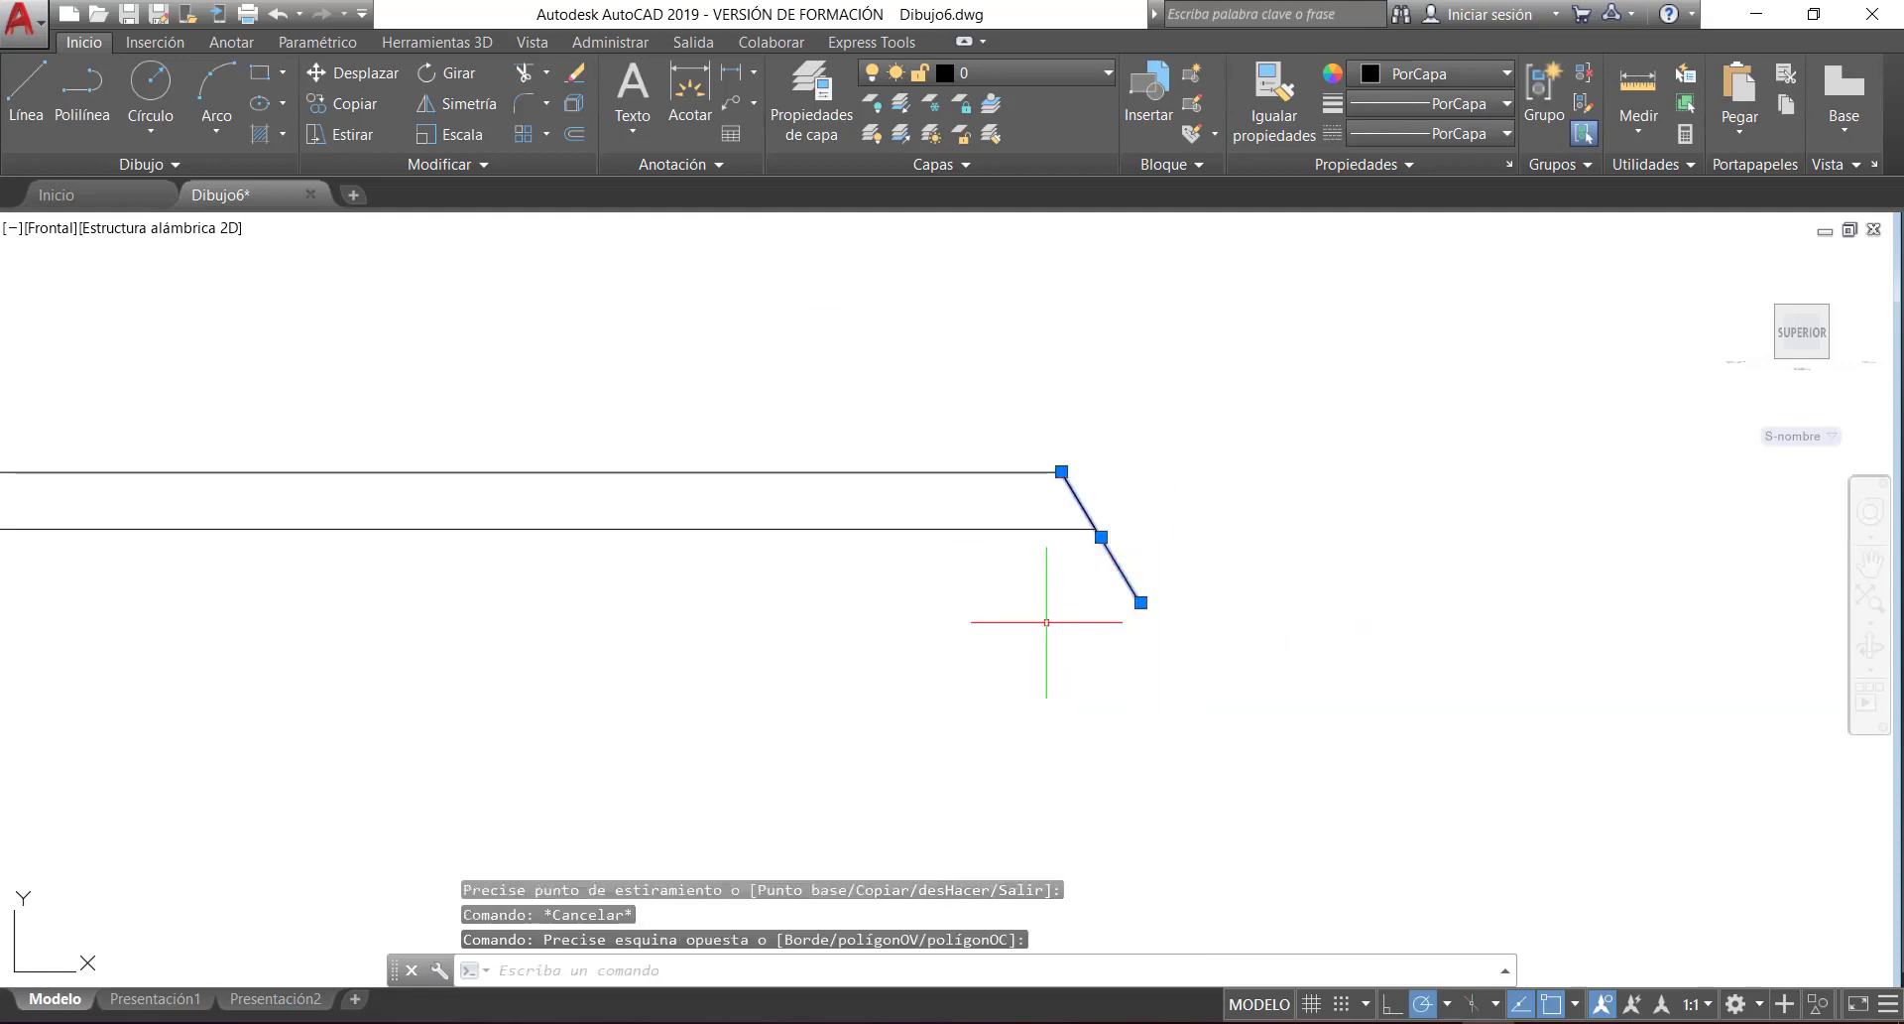
key(Delete)
- Revolve the slanted-end profile 360° about its lower long edge to form a solid pointed bit
scroll(1047, 620, down, 3)
middle_drag(800, 590, 1136, 588)
click(922, 661)
click(791, 459)
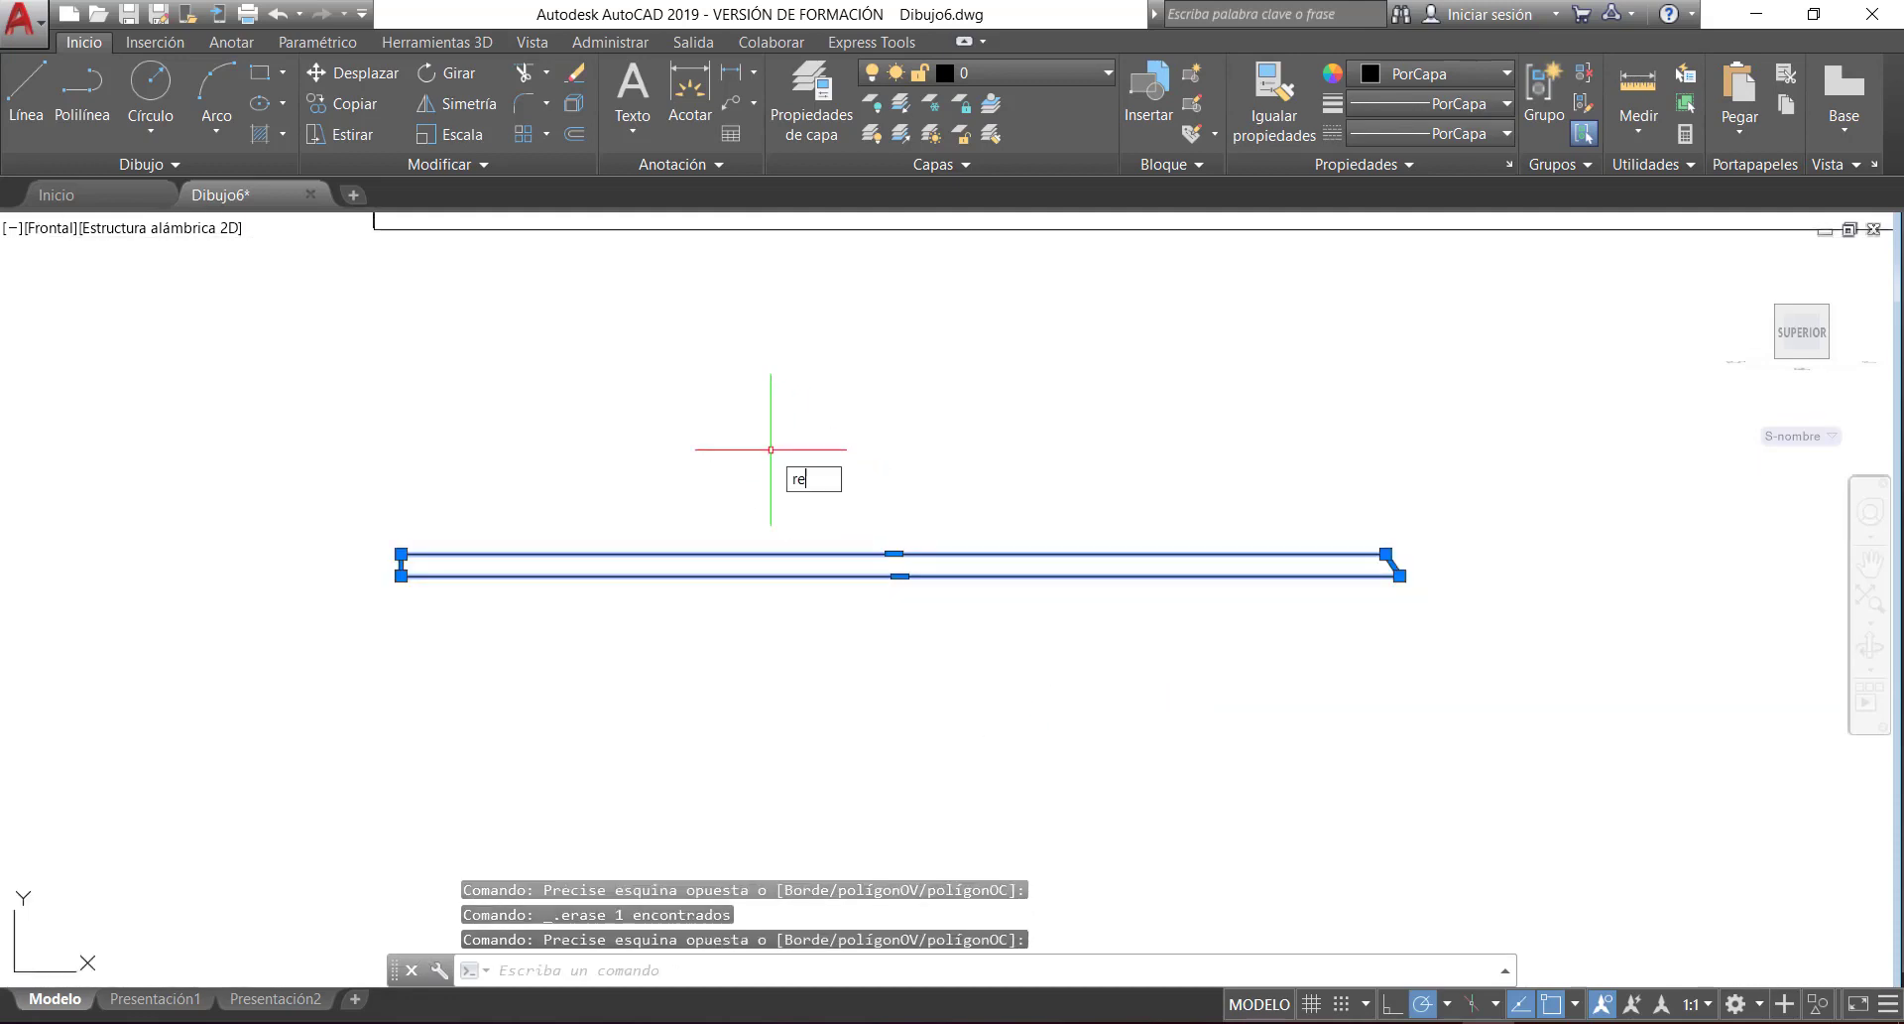
key(Return)
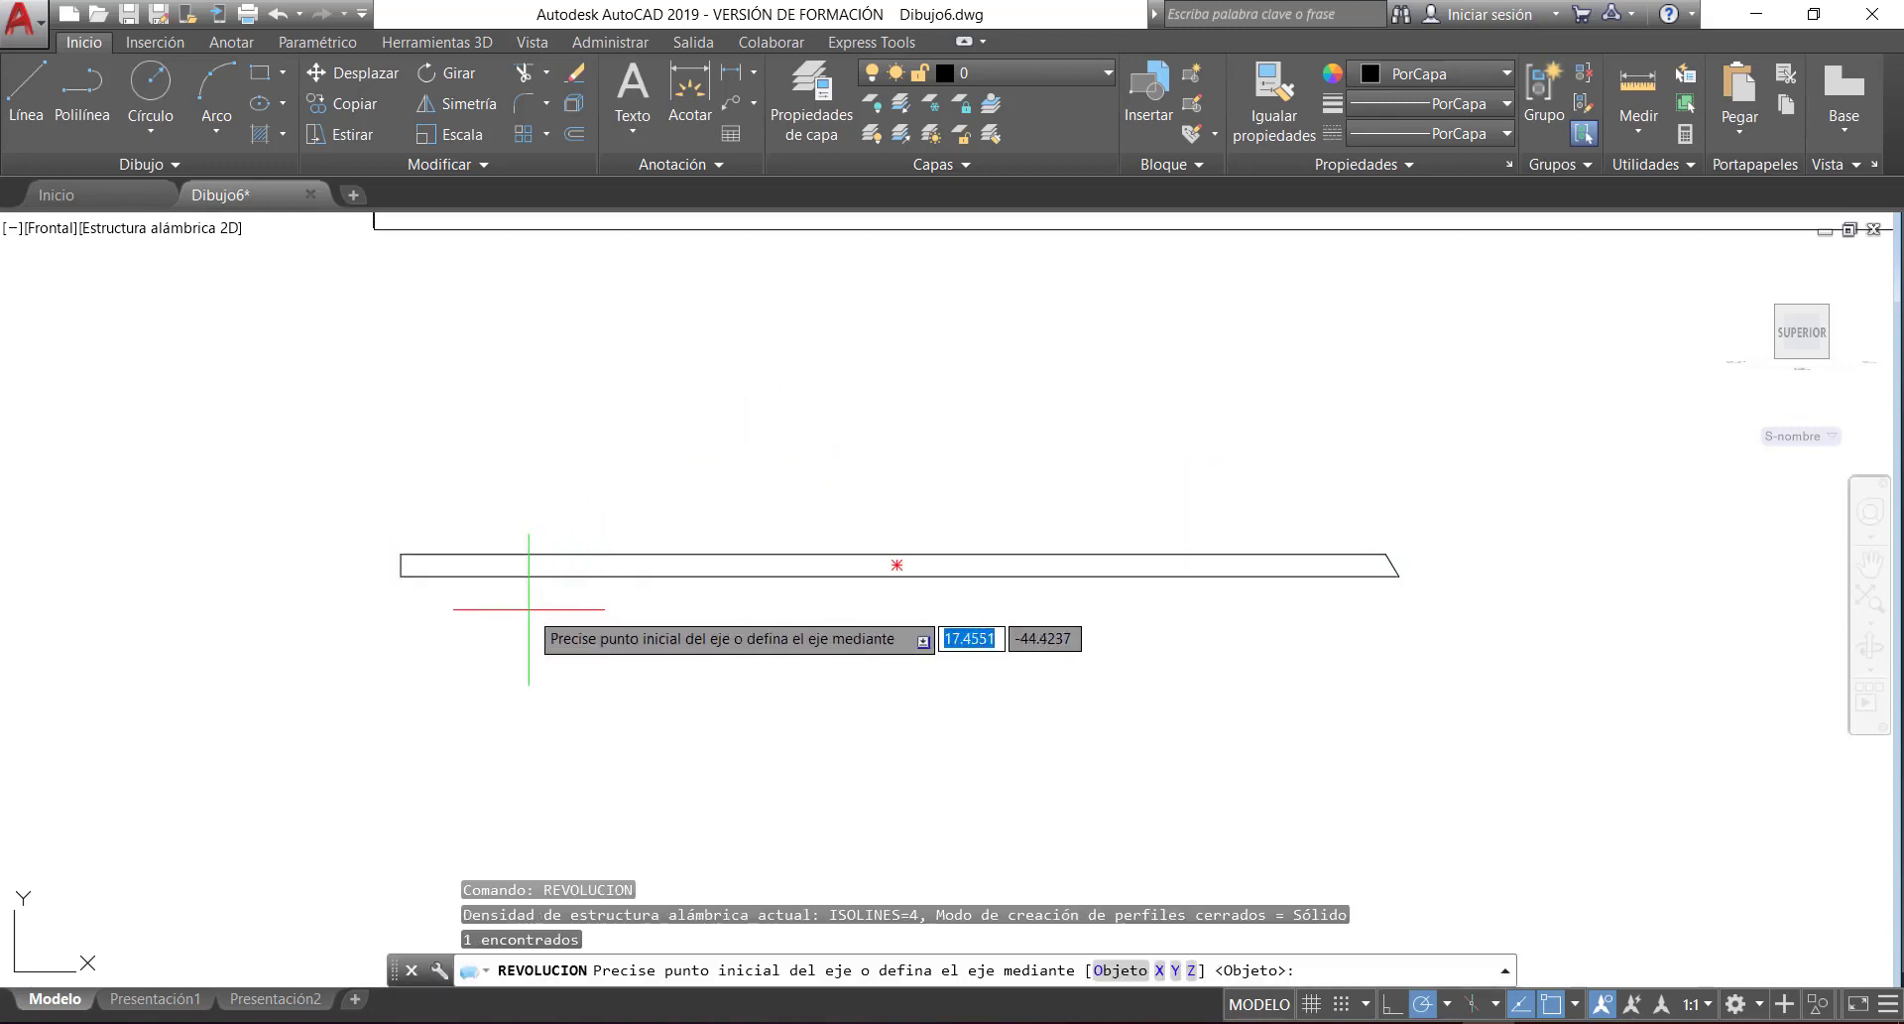
click(414, 587)
click(651, 587)
key(Return)
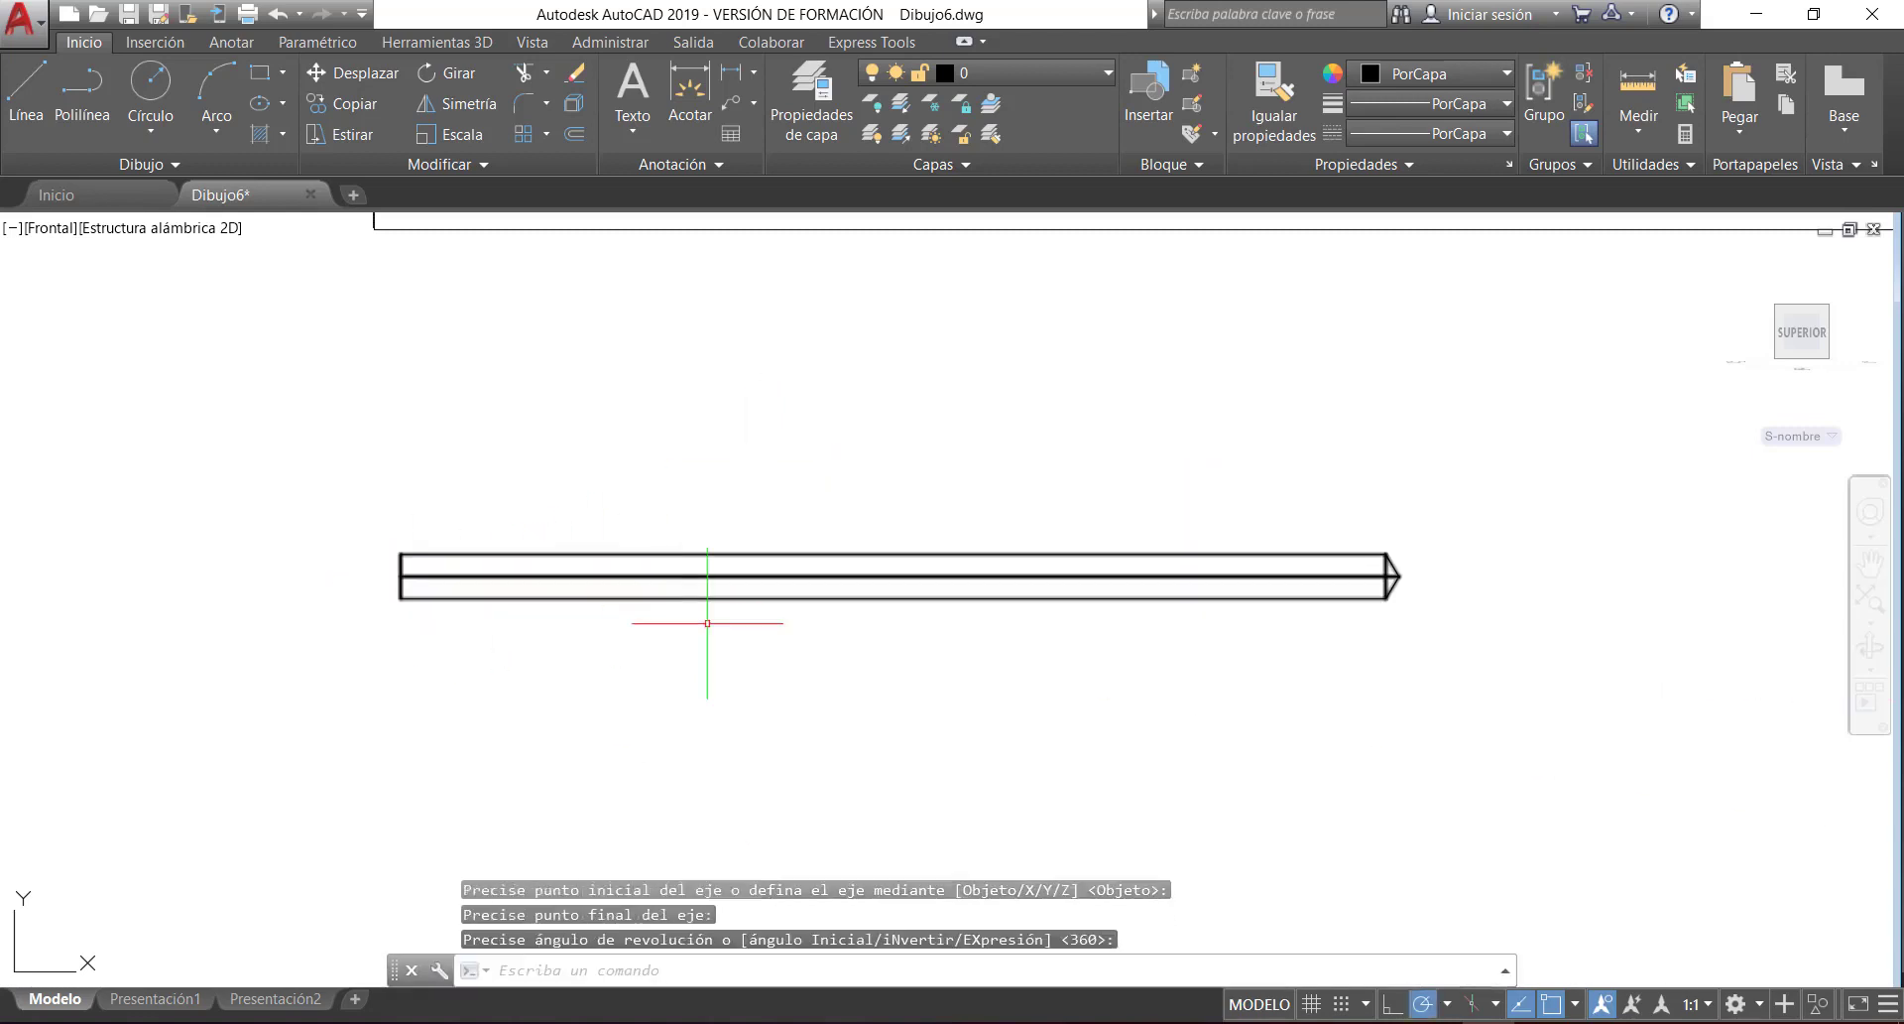
scroll(699, 625, down, 2)
scroll(727, 602, down, 1)
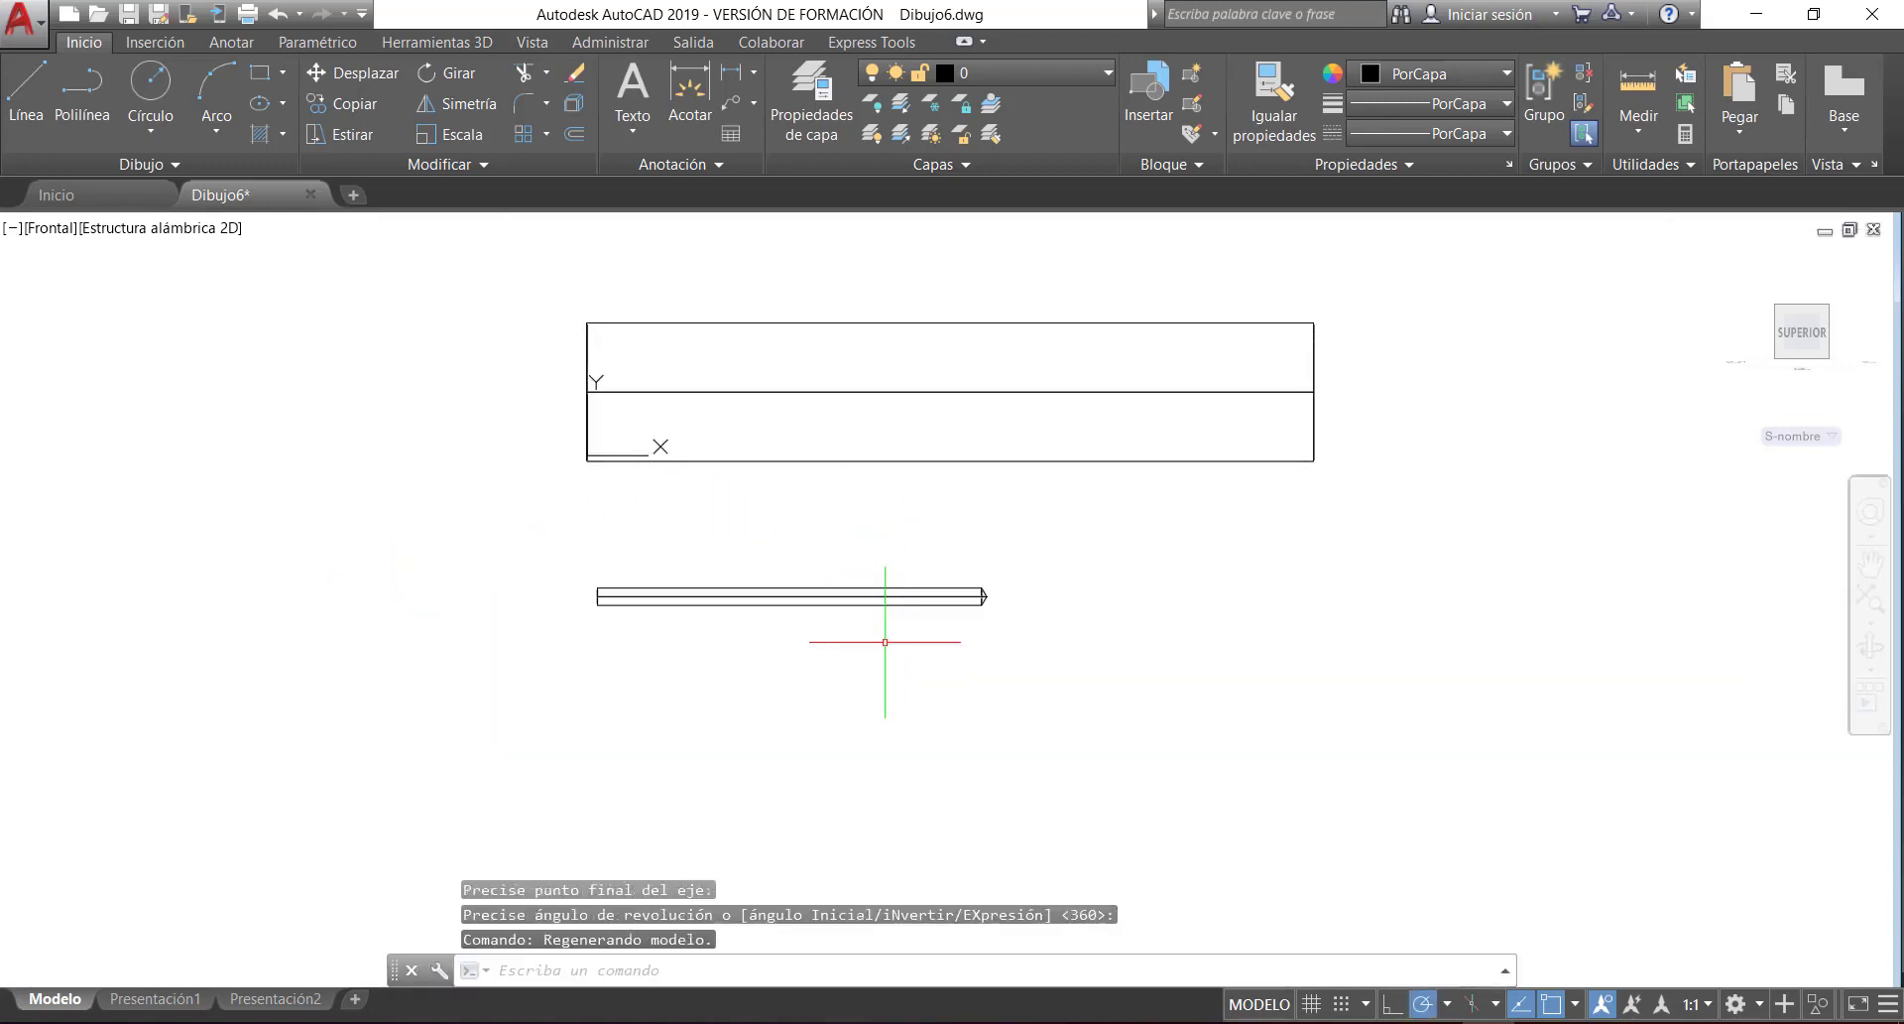
- Move the pointed bit from the centre of its flat end to the centre of the large cylinder's end face
shift+middle_drag(748, 642, 825, 727)
click(863, 824)
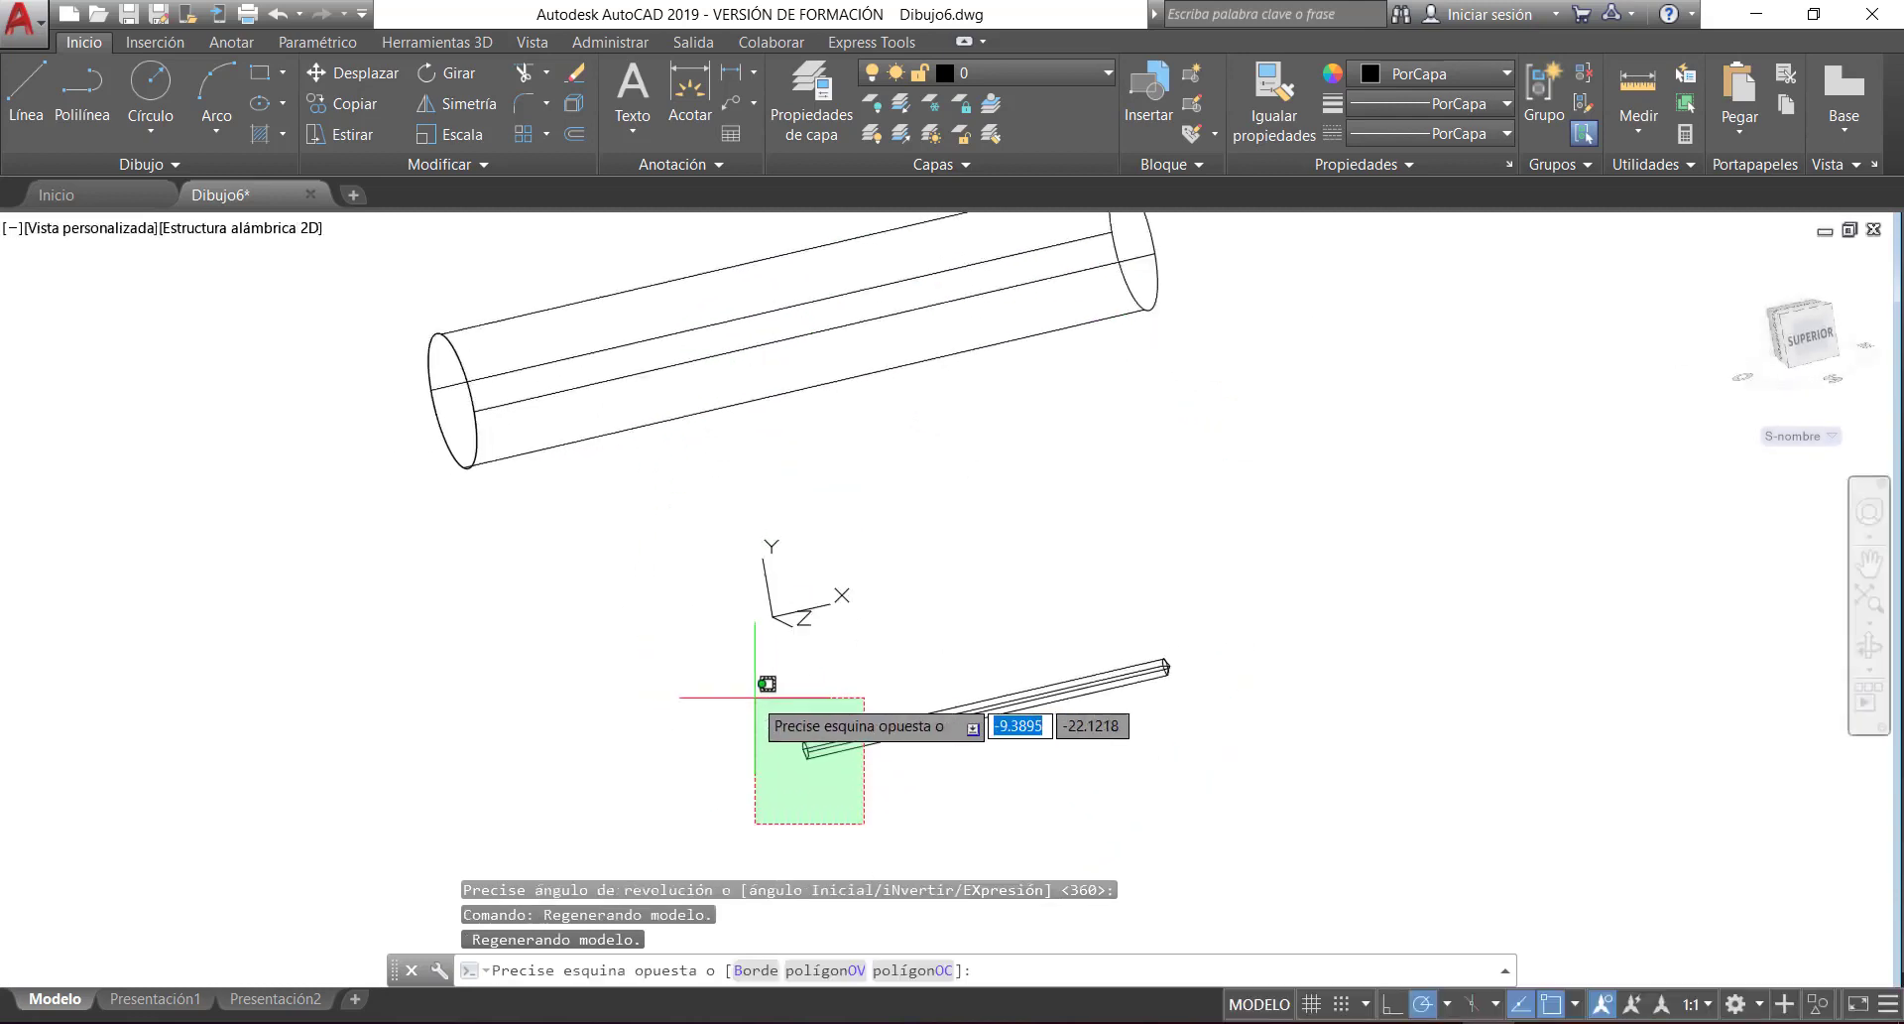
click(753, 697)
scroll(848, 821, up, 5)
right_click(835, 731)
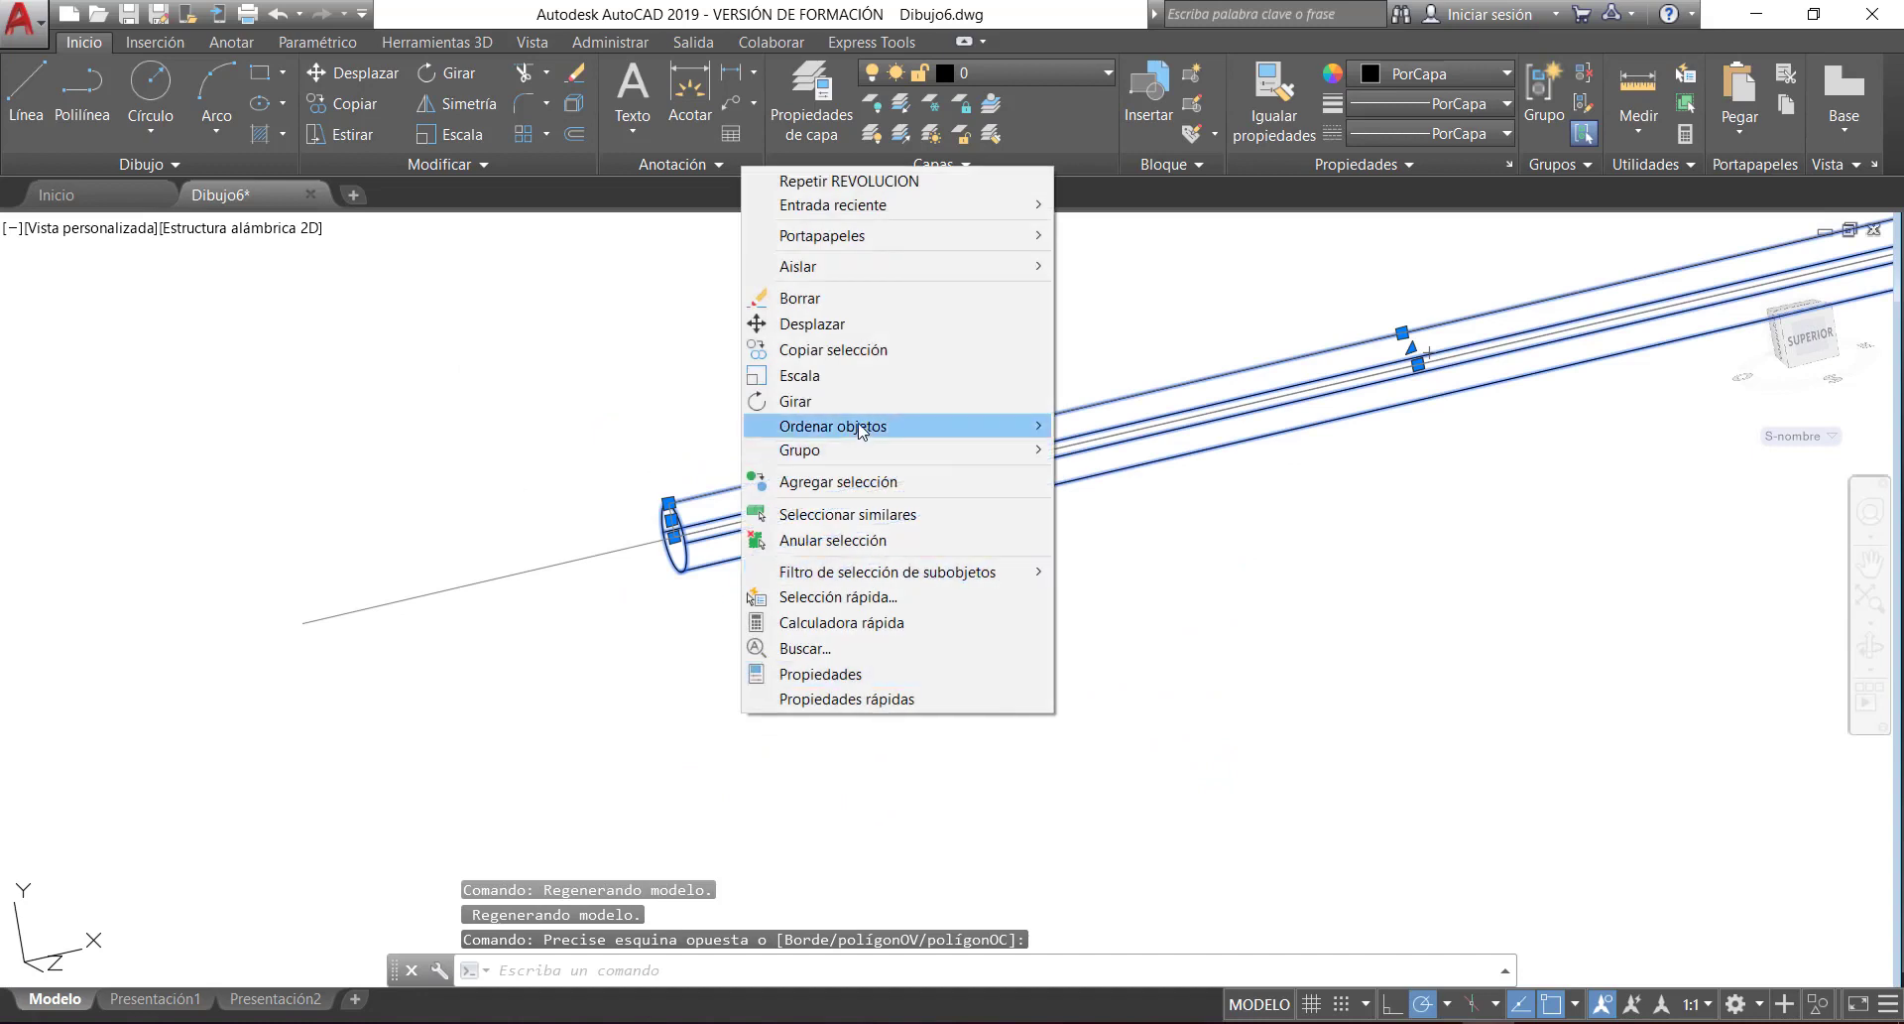
click(812, 324)
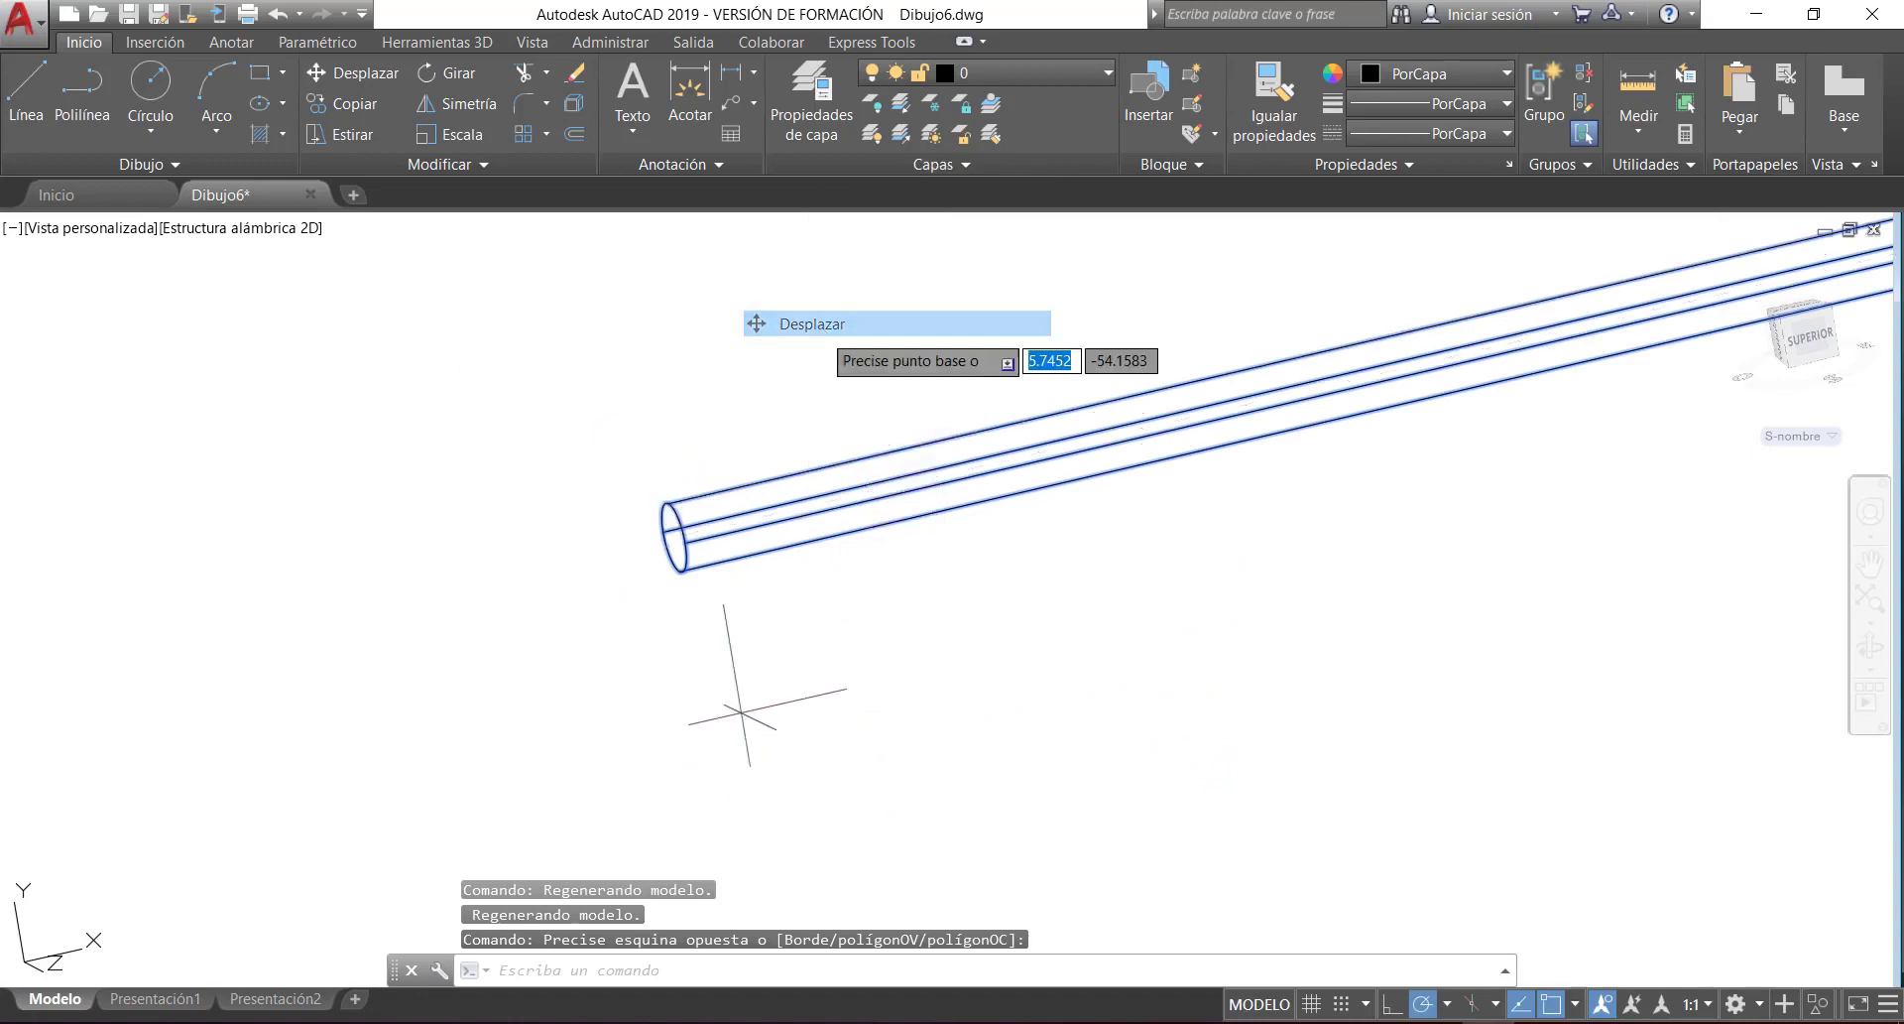
click(676, 536)
scroll(896, 629, down, 6)
scroll(640, 377, up, 5)
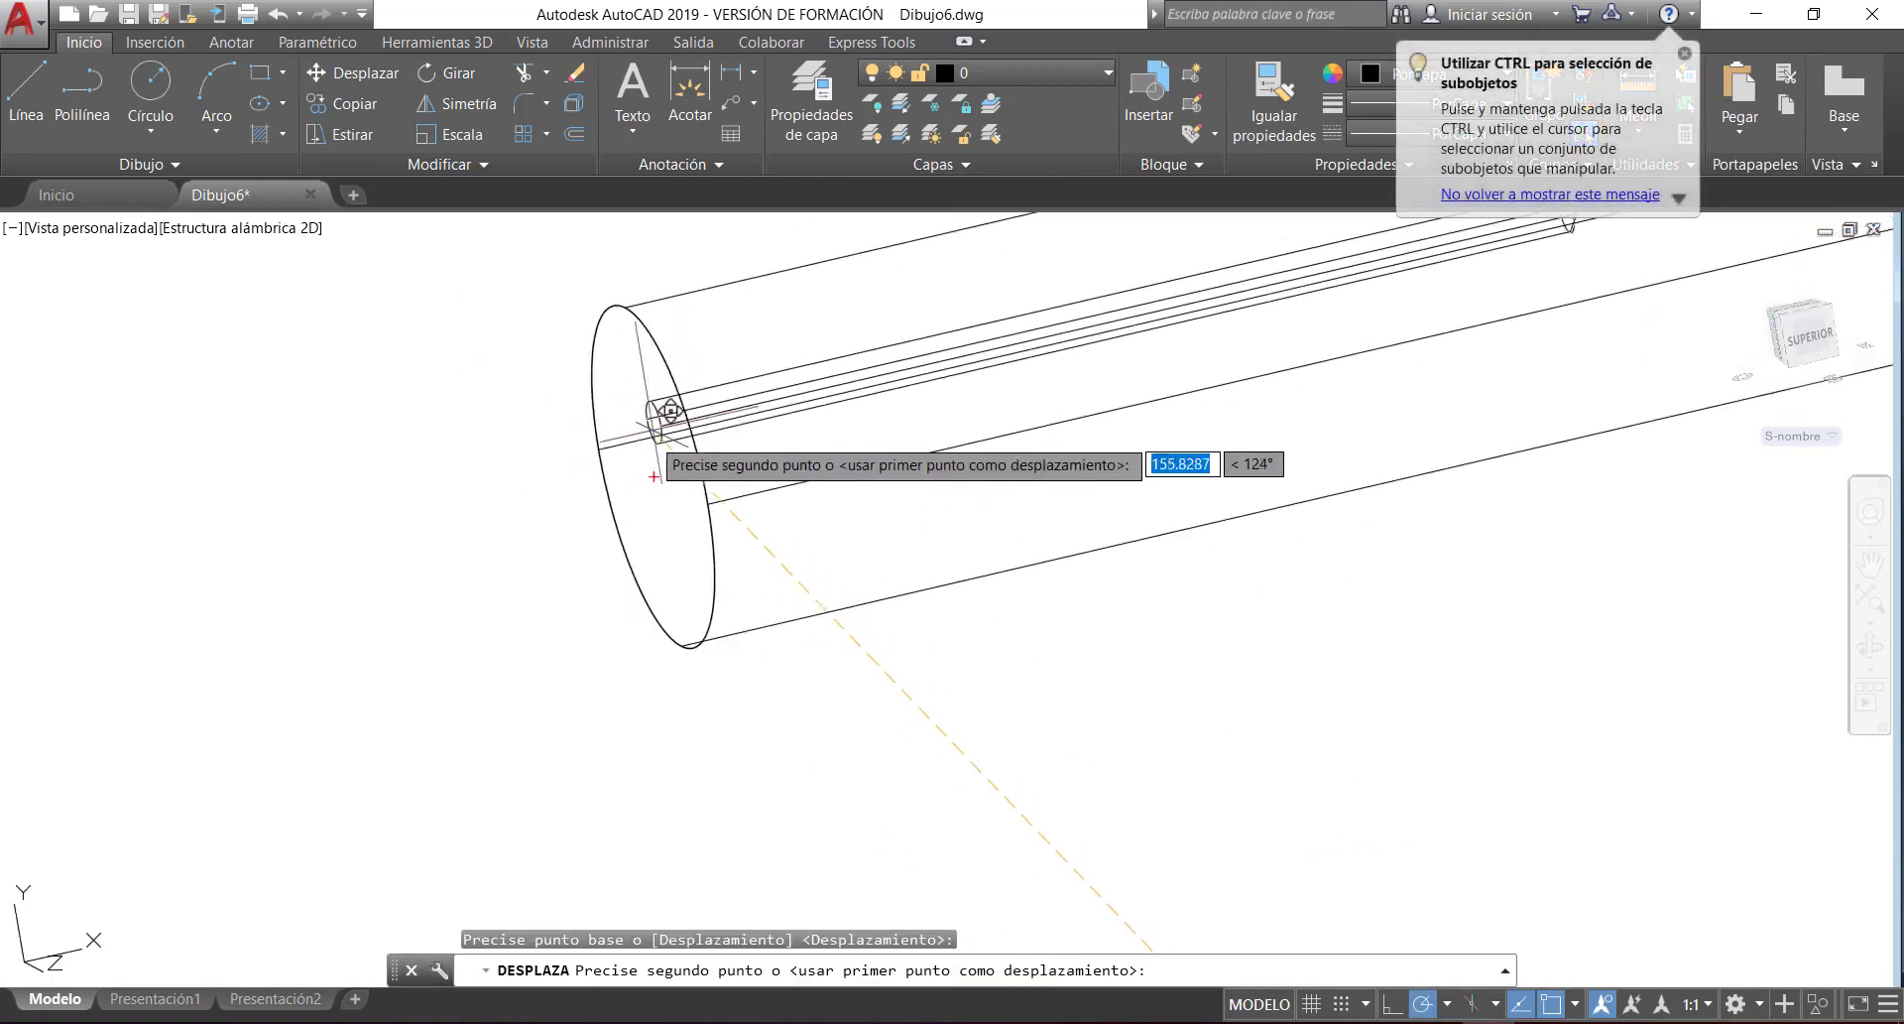
click(665, 465)
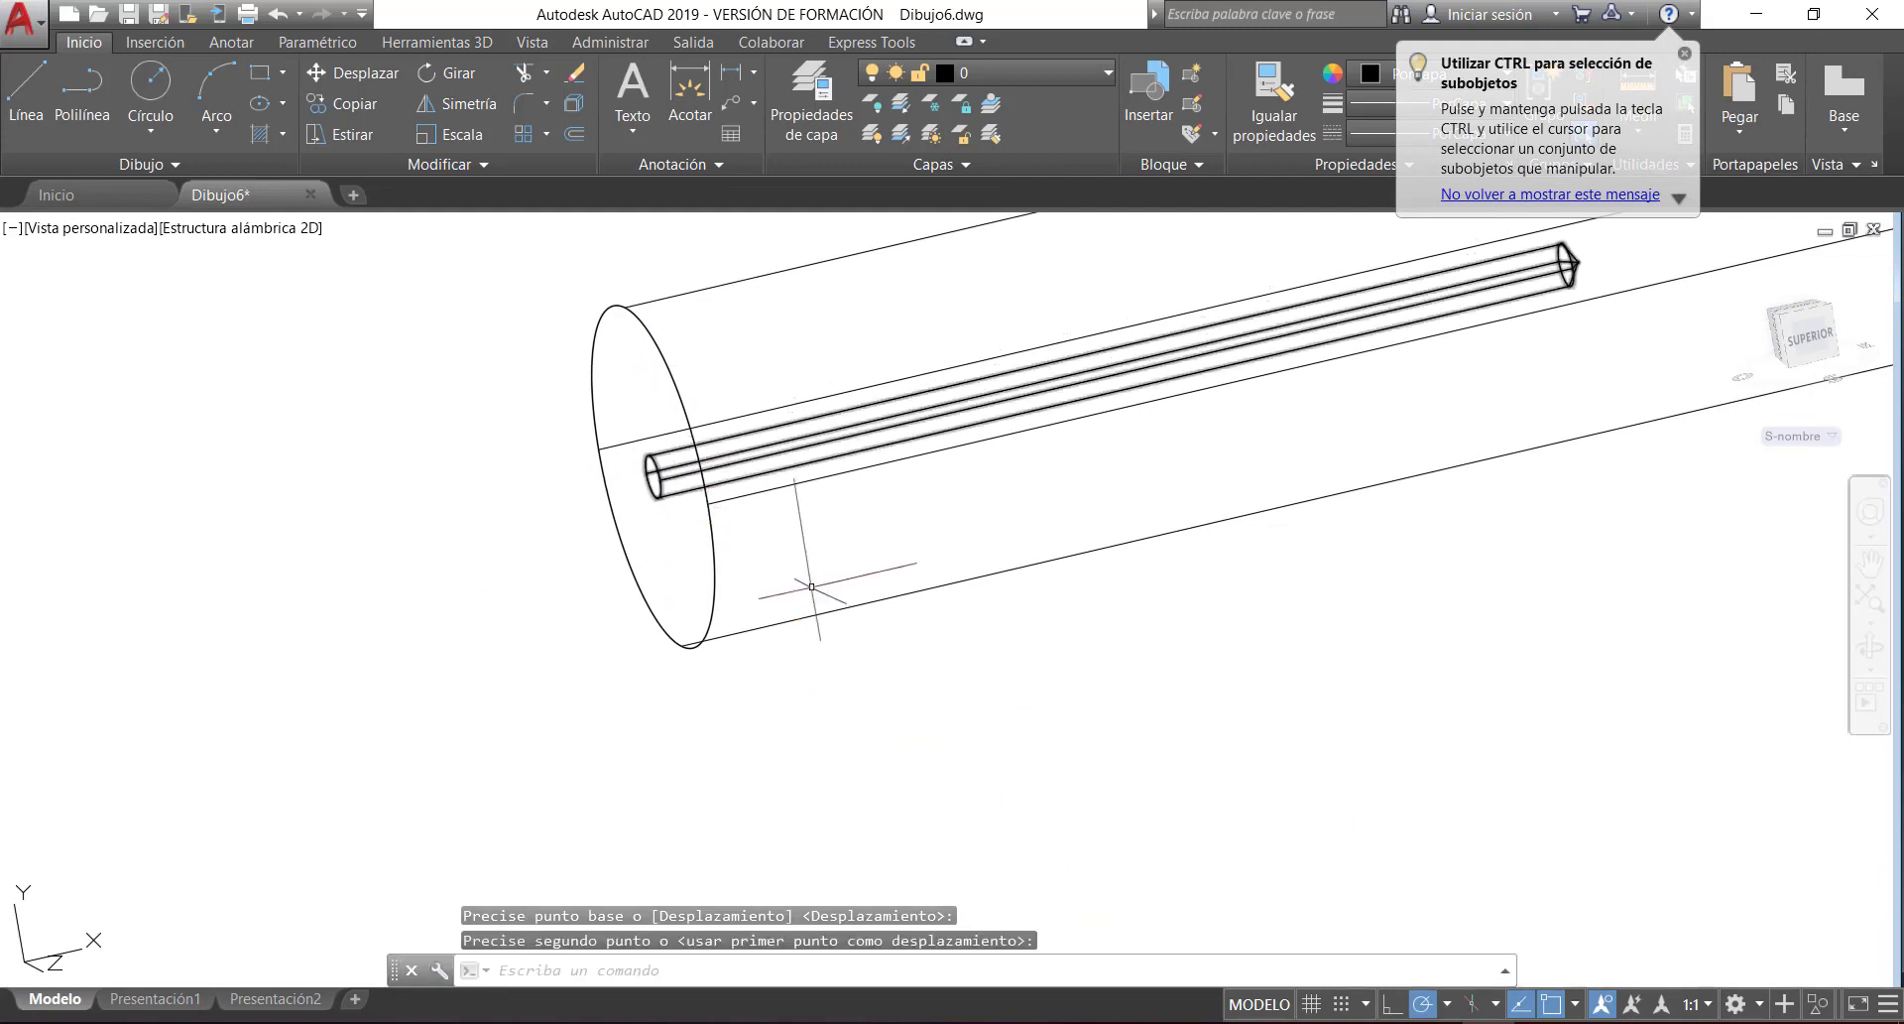
- Draw an 8 by 5.5 rectangle below the cylinder in the front view
scroll(954, 620, down, 5)
click(91, 227)
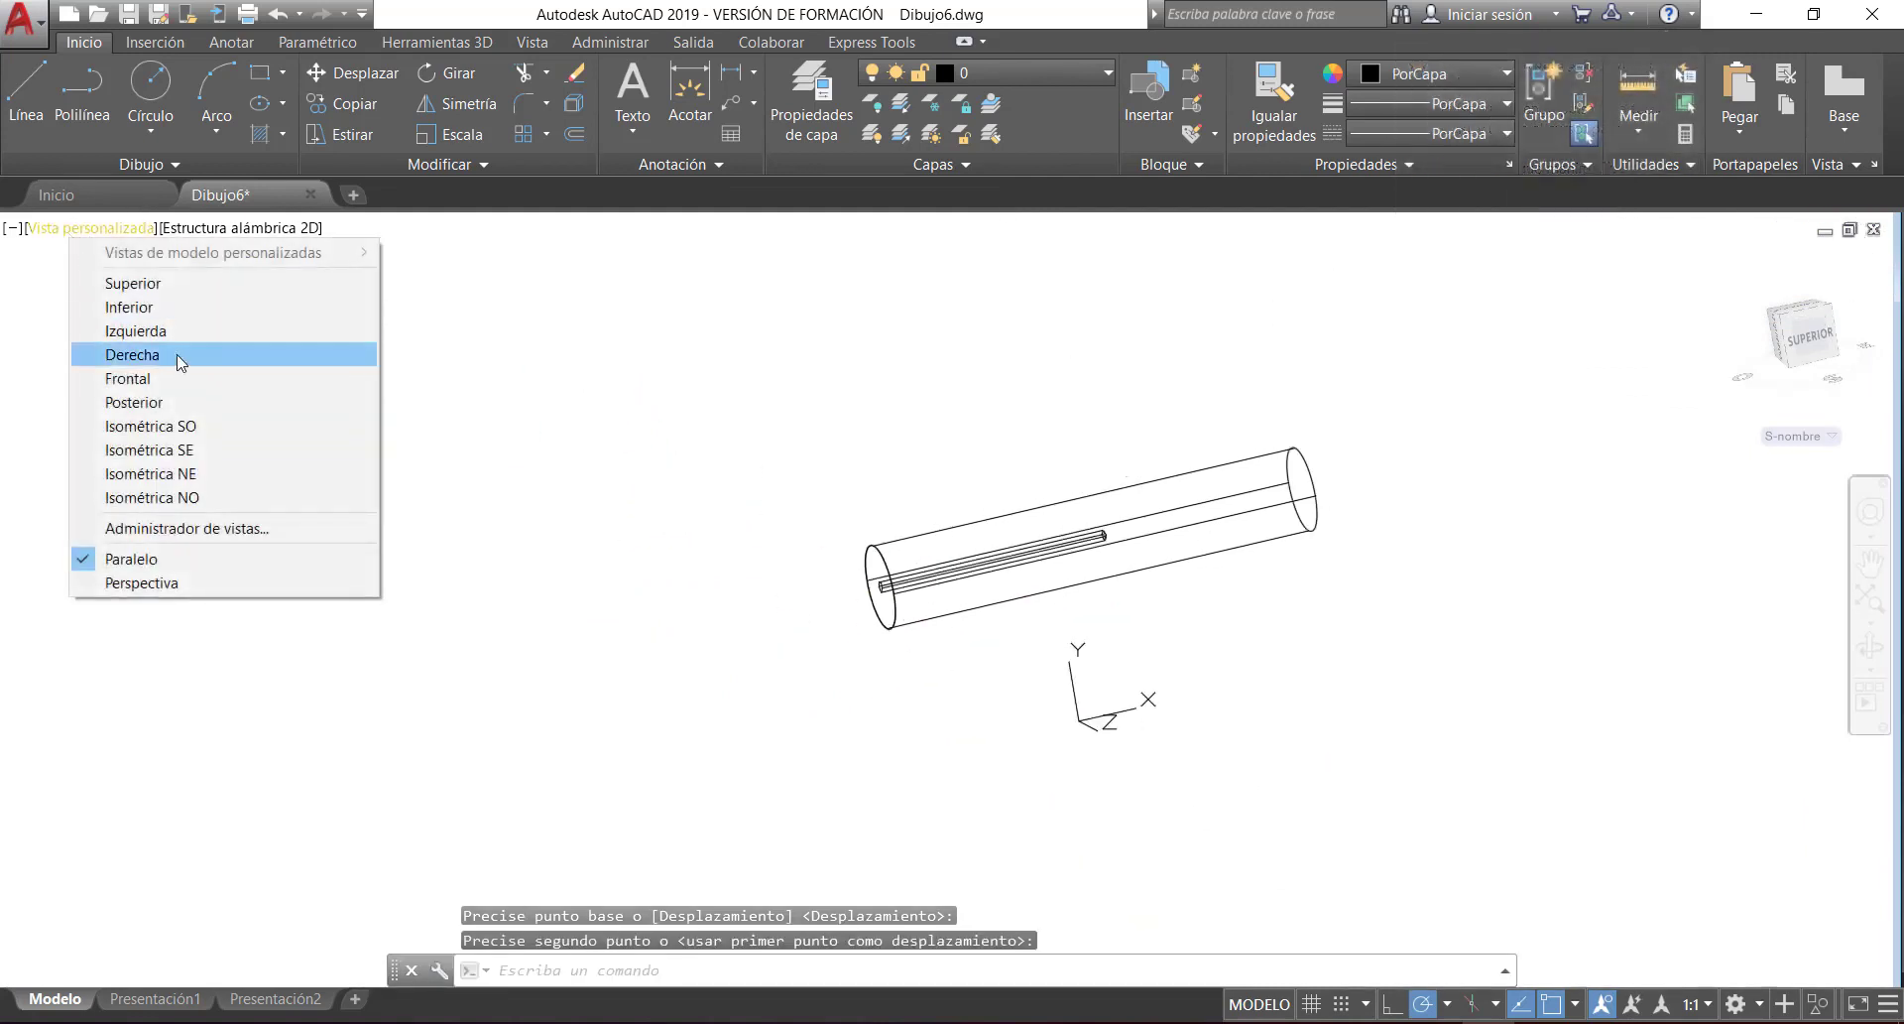
click(134, 378)
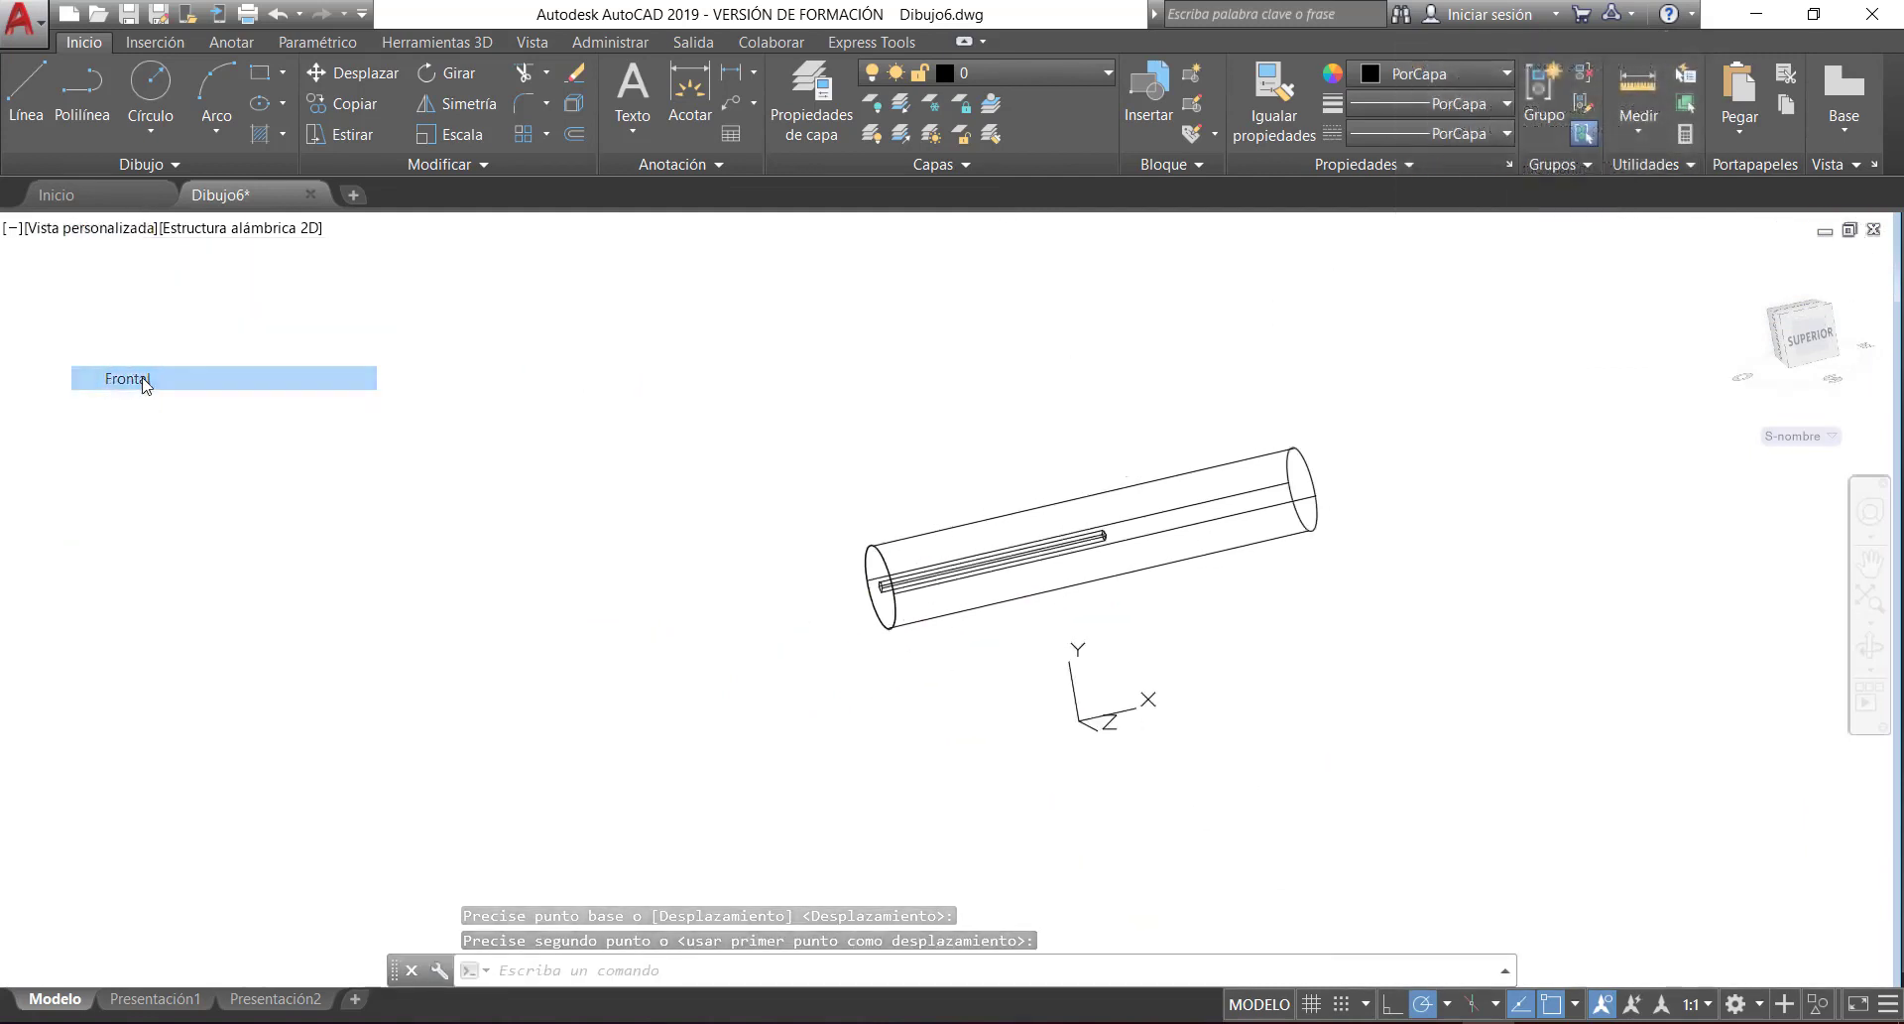
scroll(723, 507, down, 6)
scroll(630, 531, up, 4)
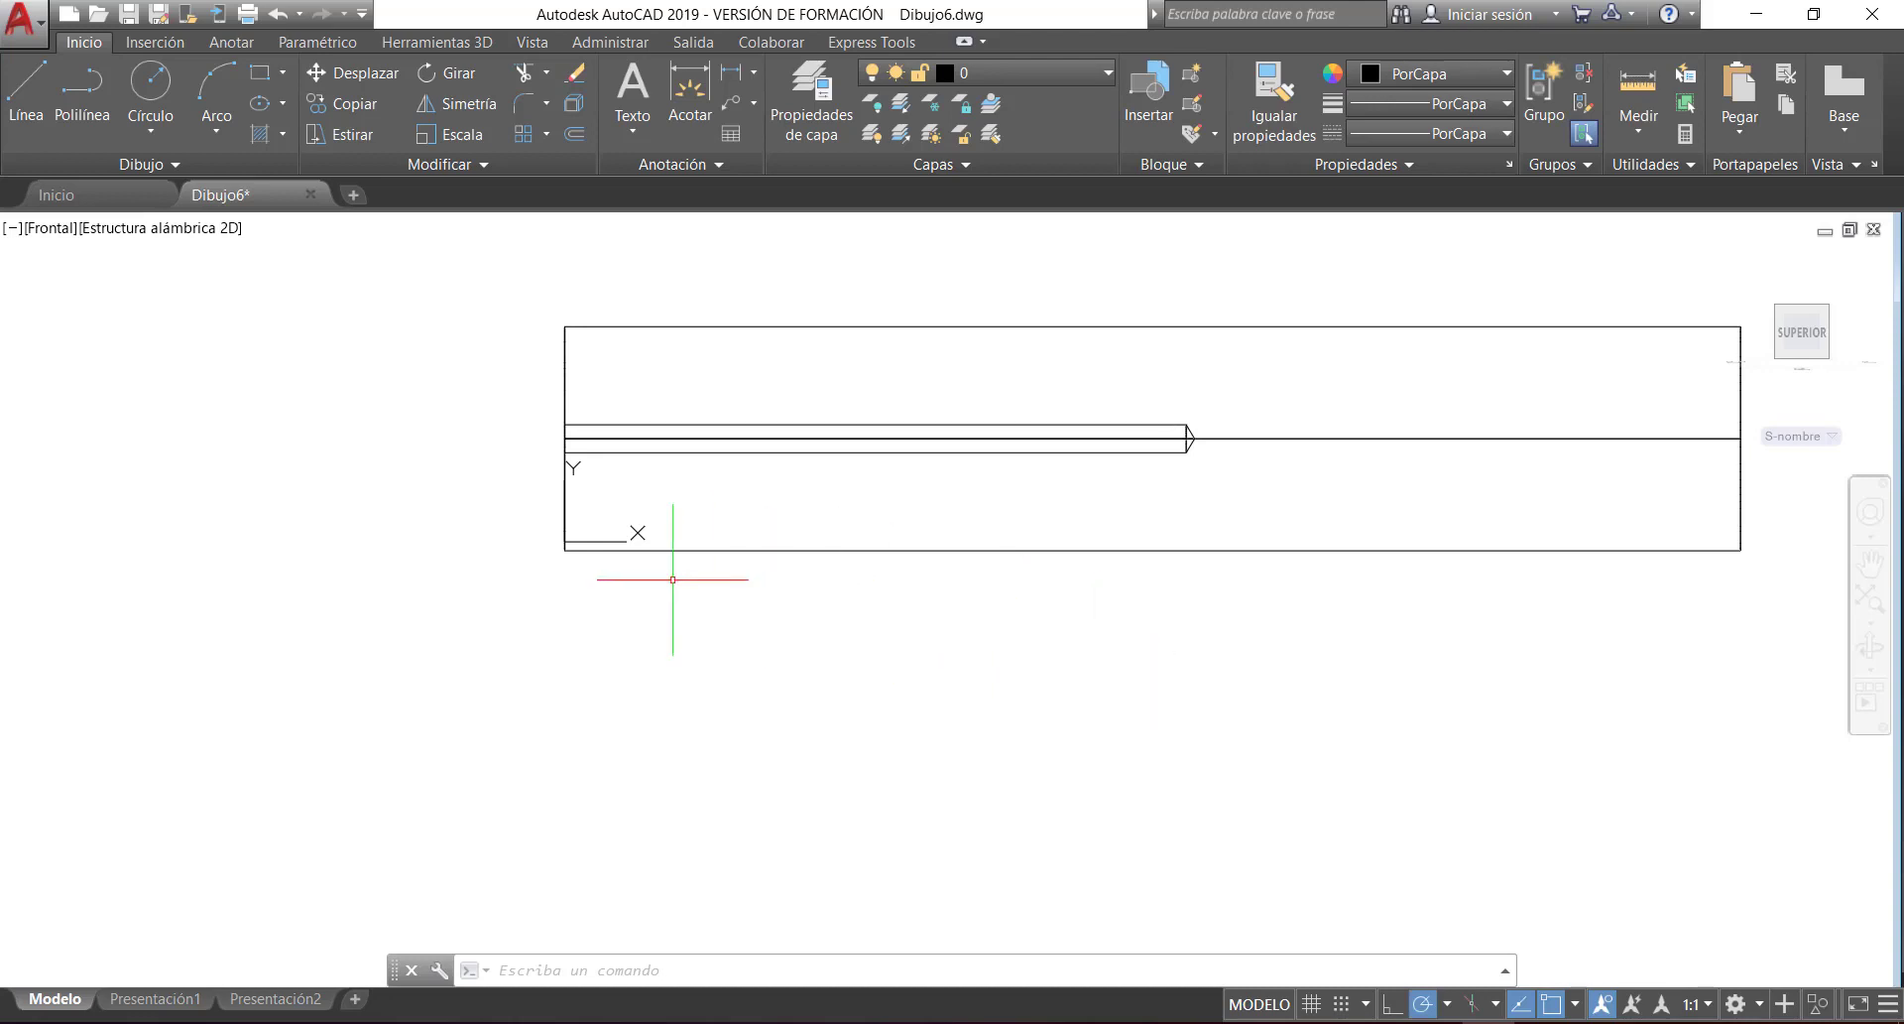
click(262, 74)
click(622, 688)
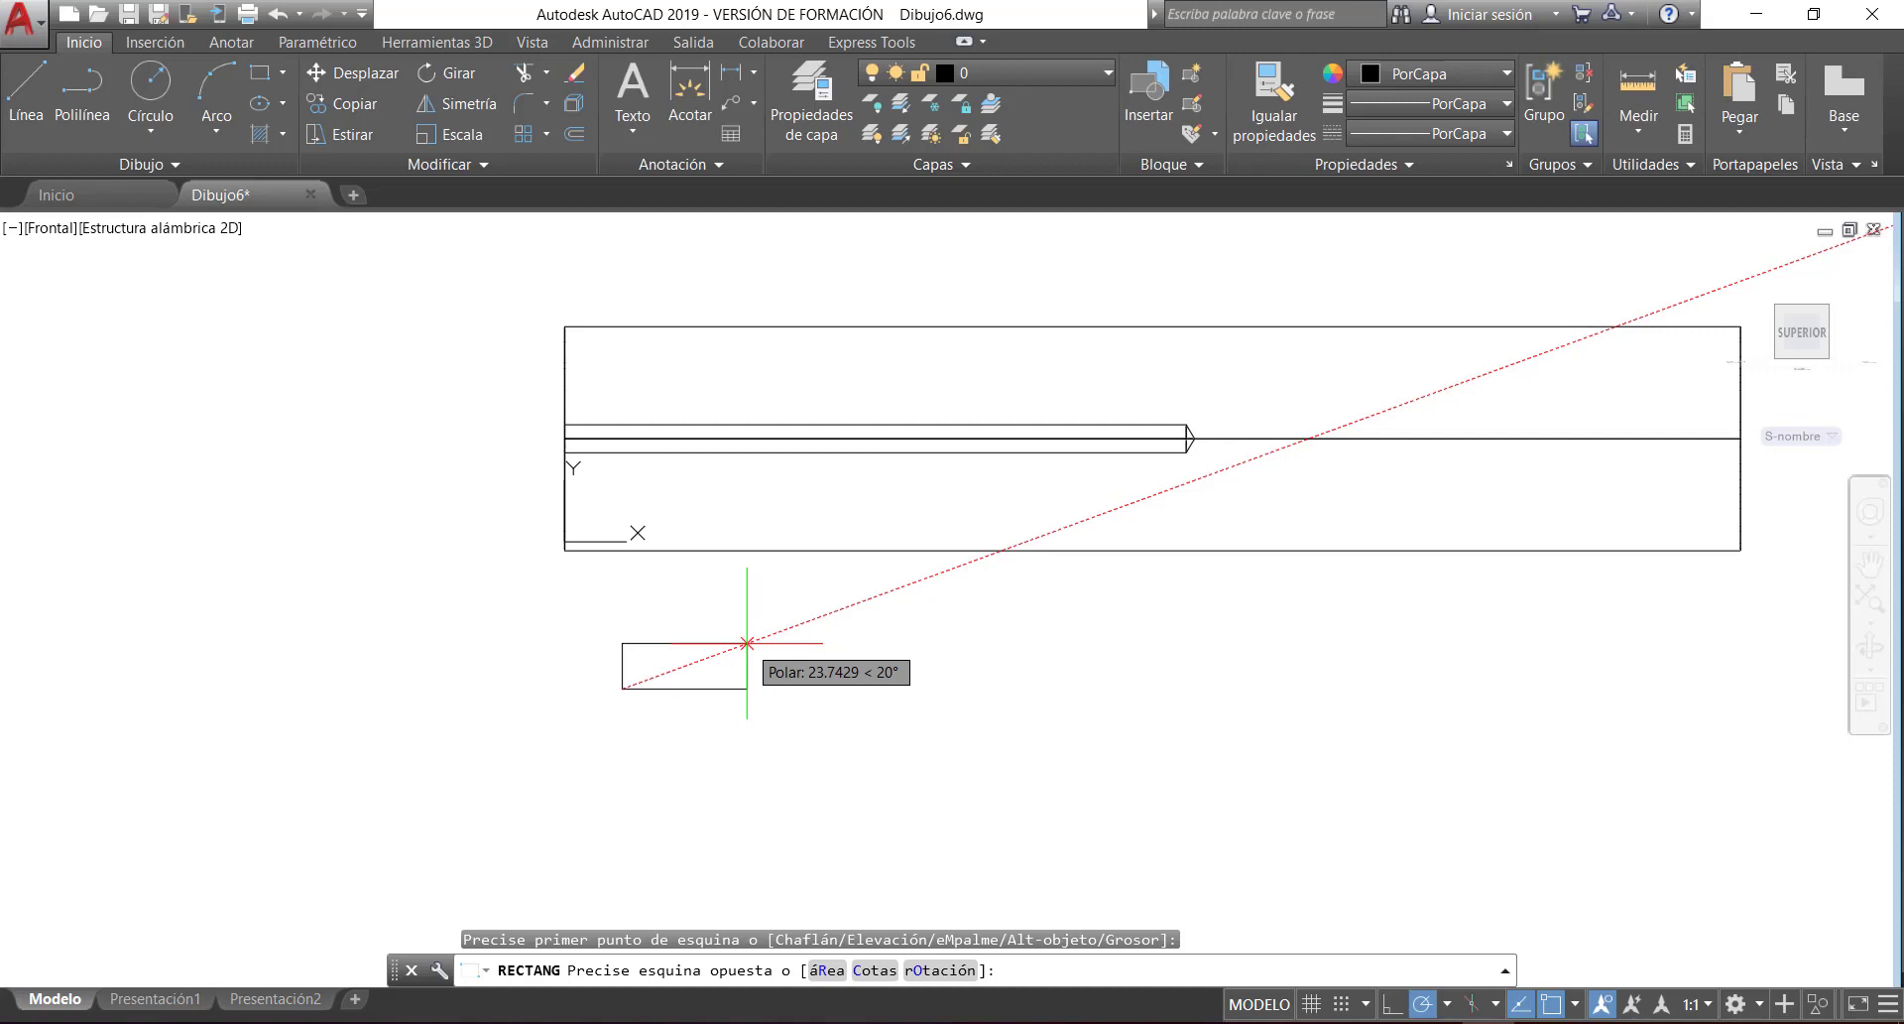
text(8)
key(Tab)
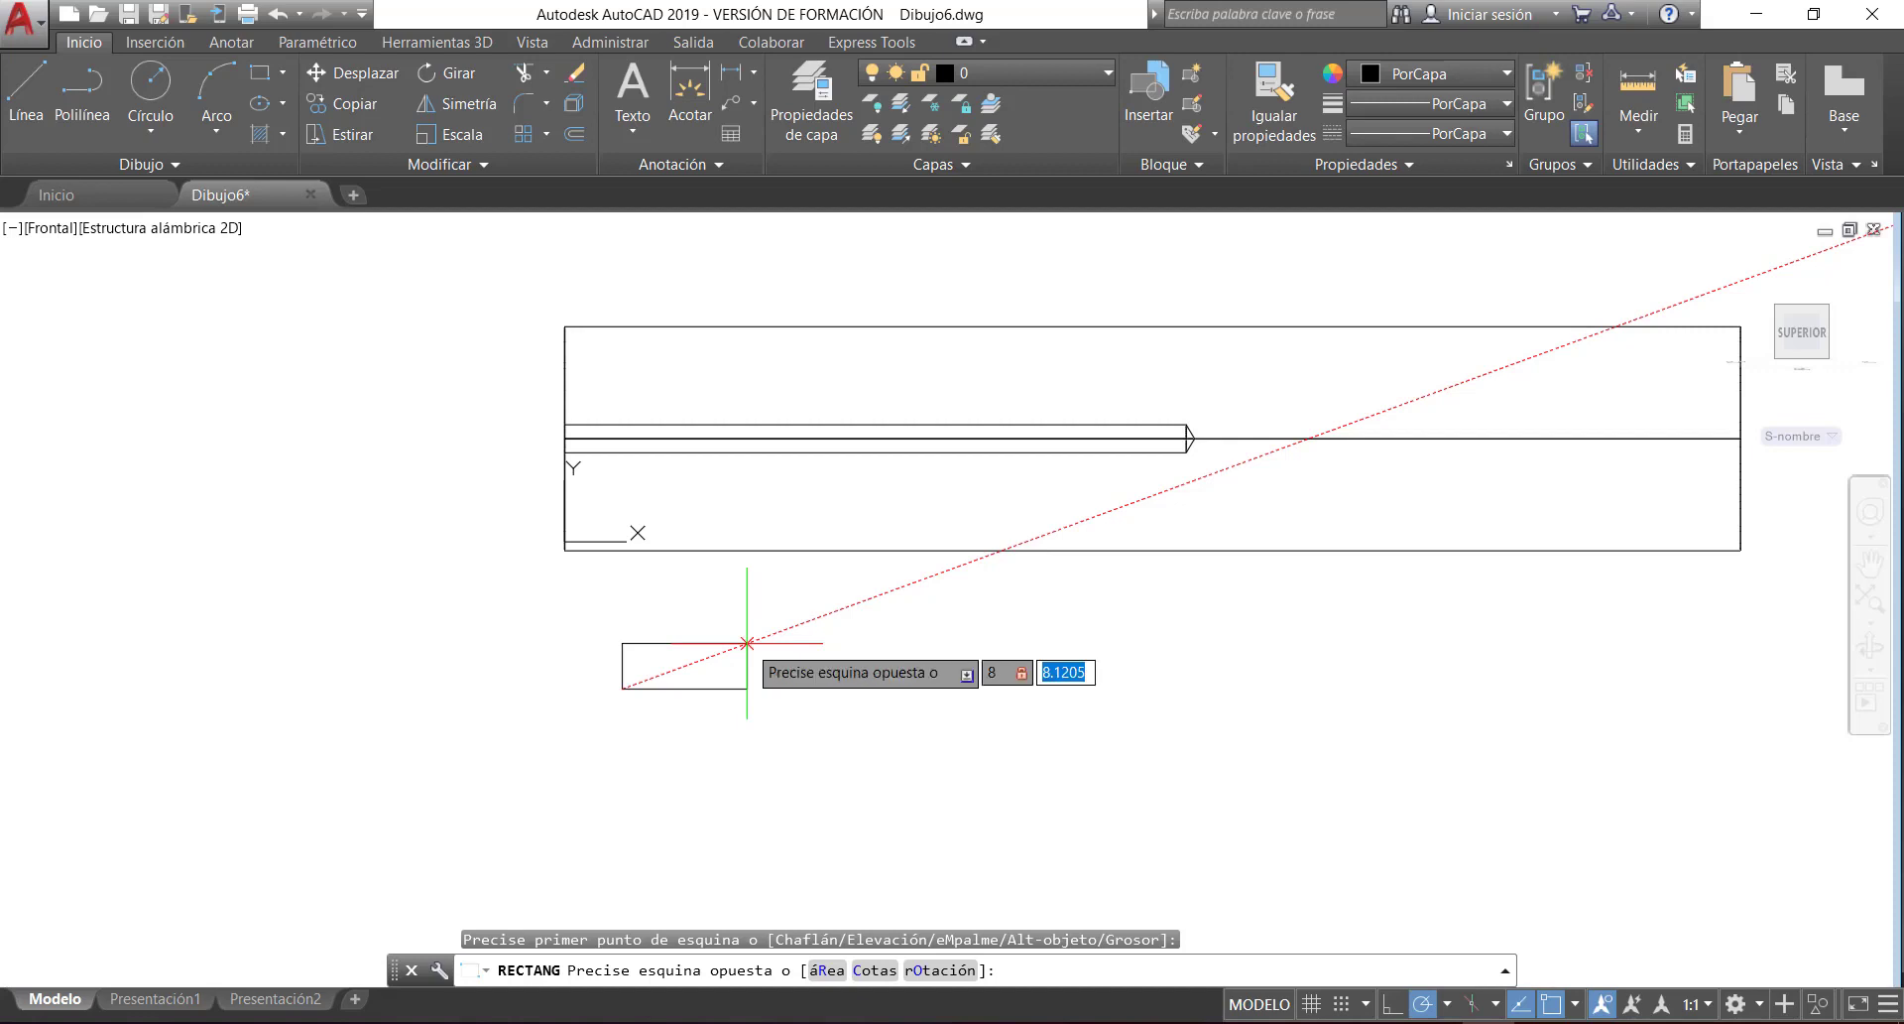
text(5.5)
key(Return)
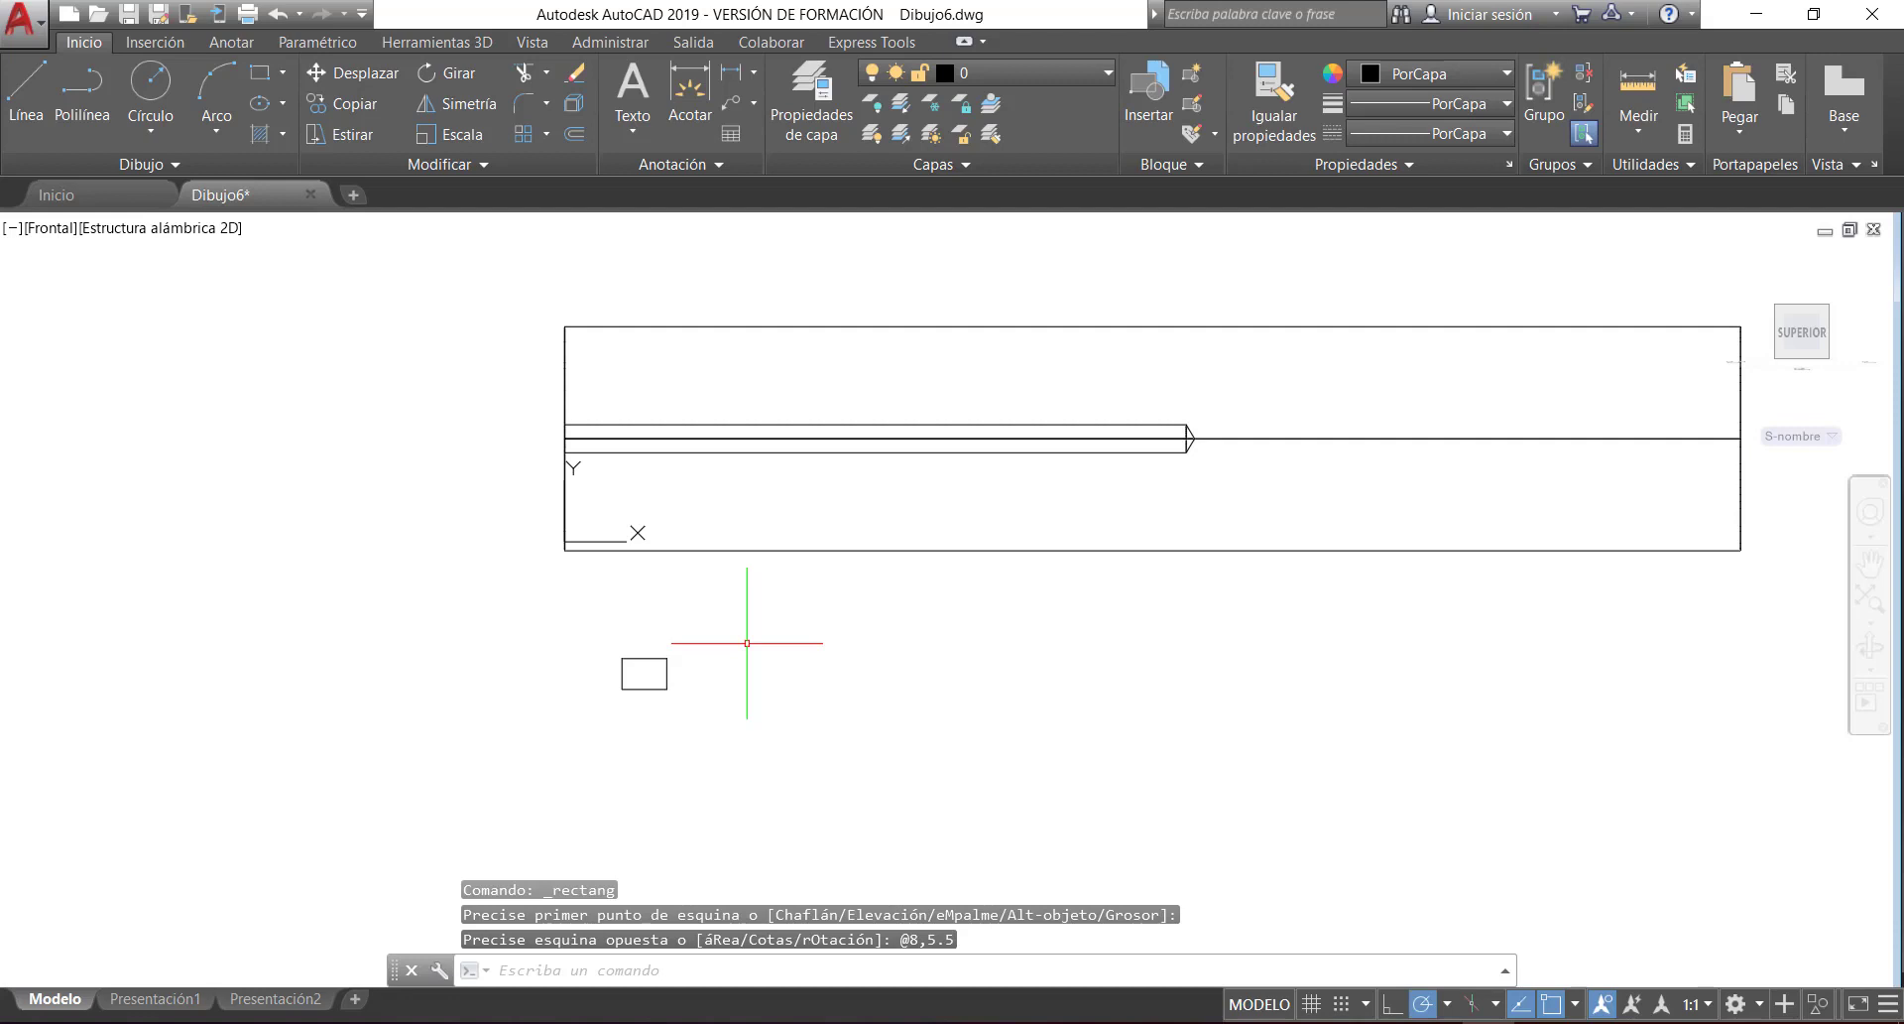
- Presspull the small rectangle backward by 50 to form a rectangular block
shift+middle_drag(770, 714, 784, 710)
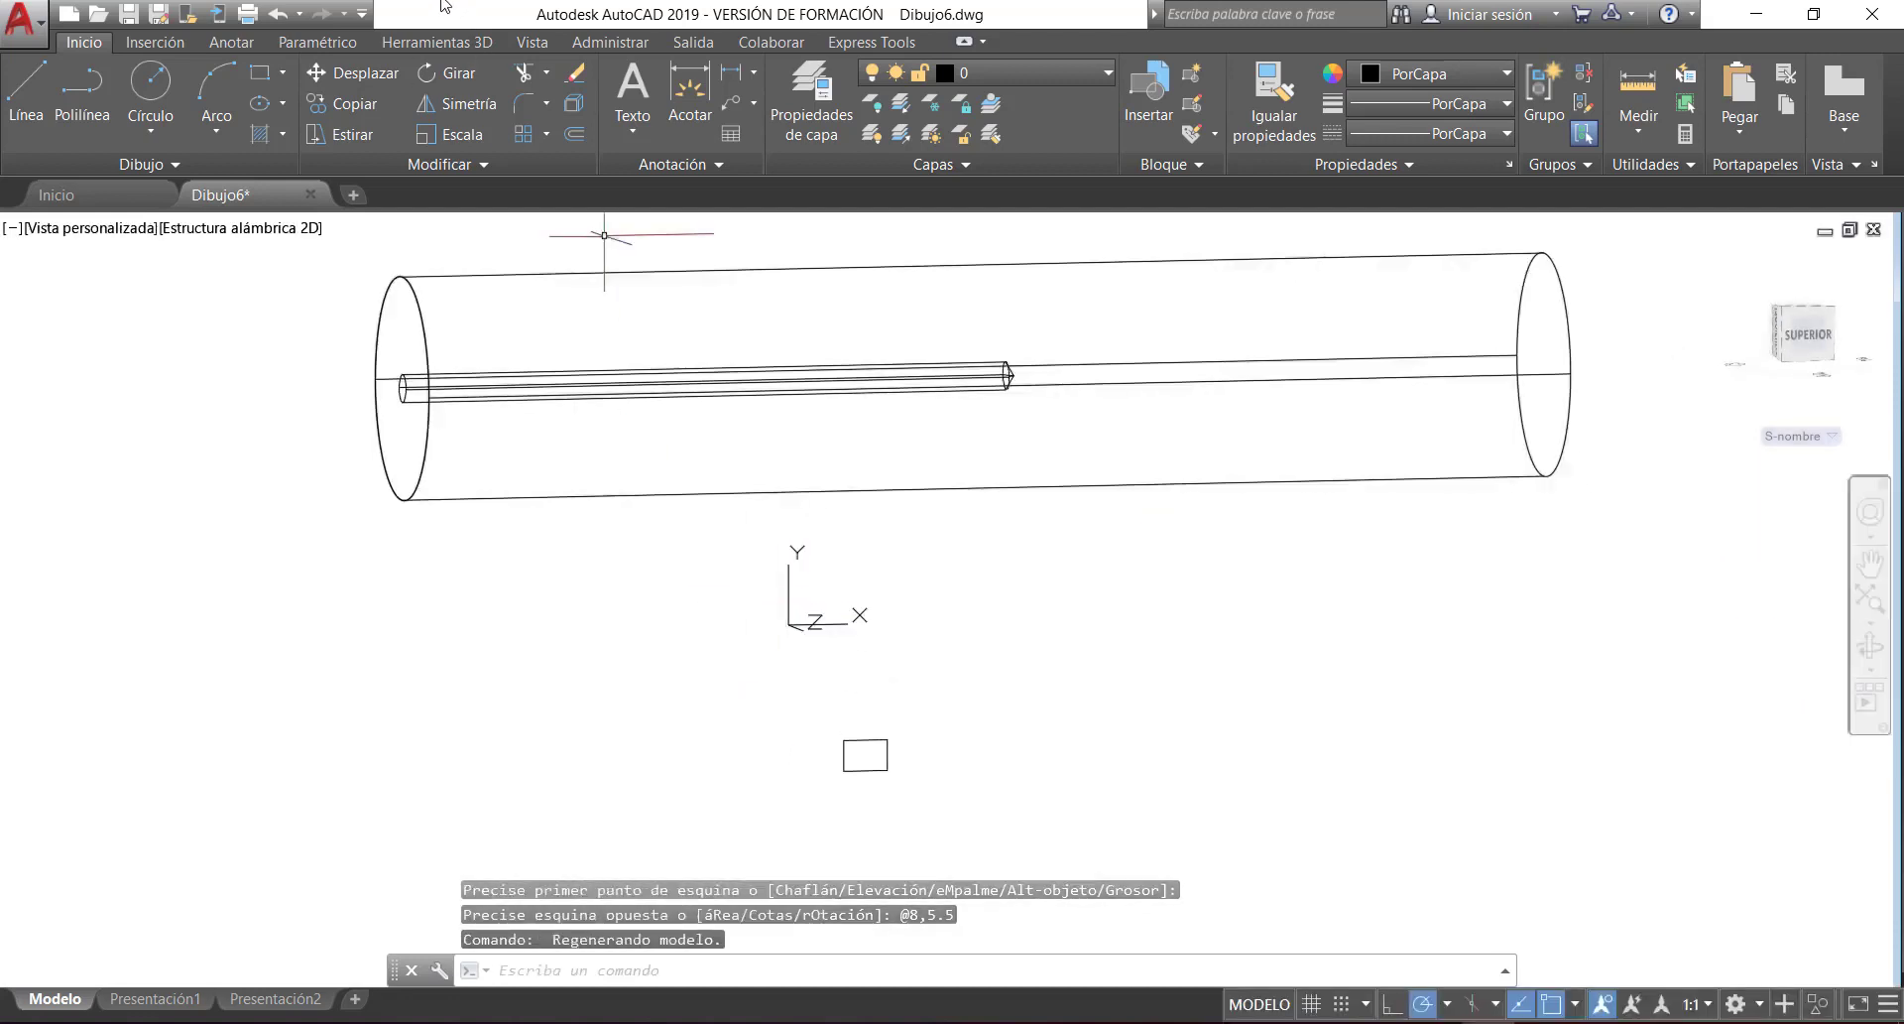
click(458, 38)
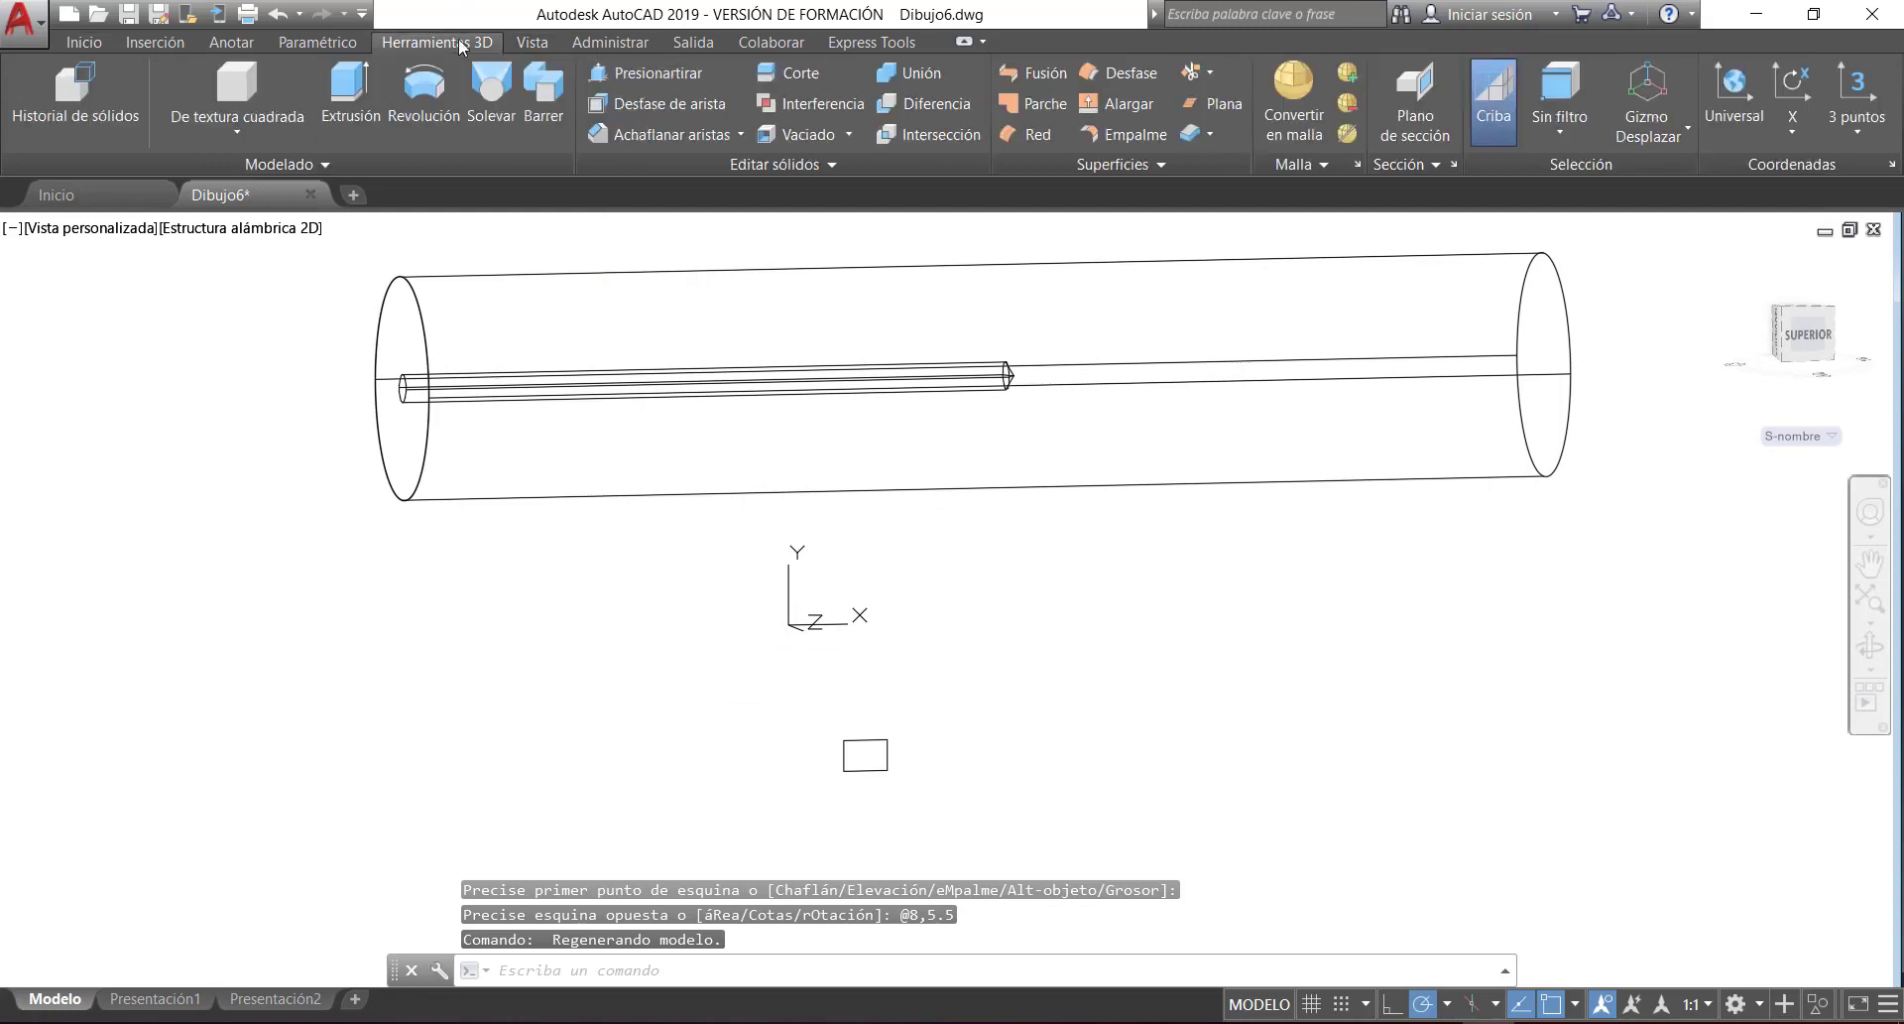
click(640, 73)
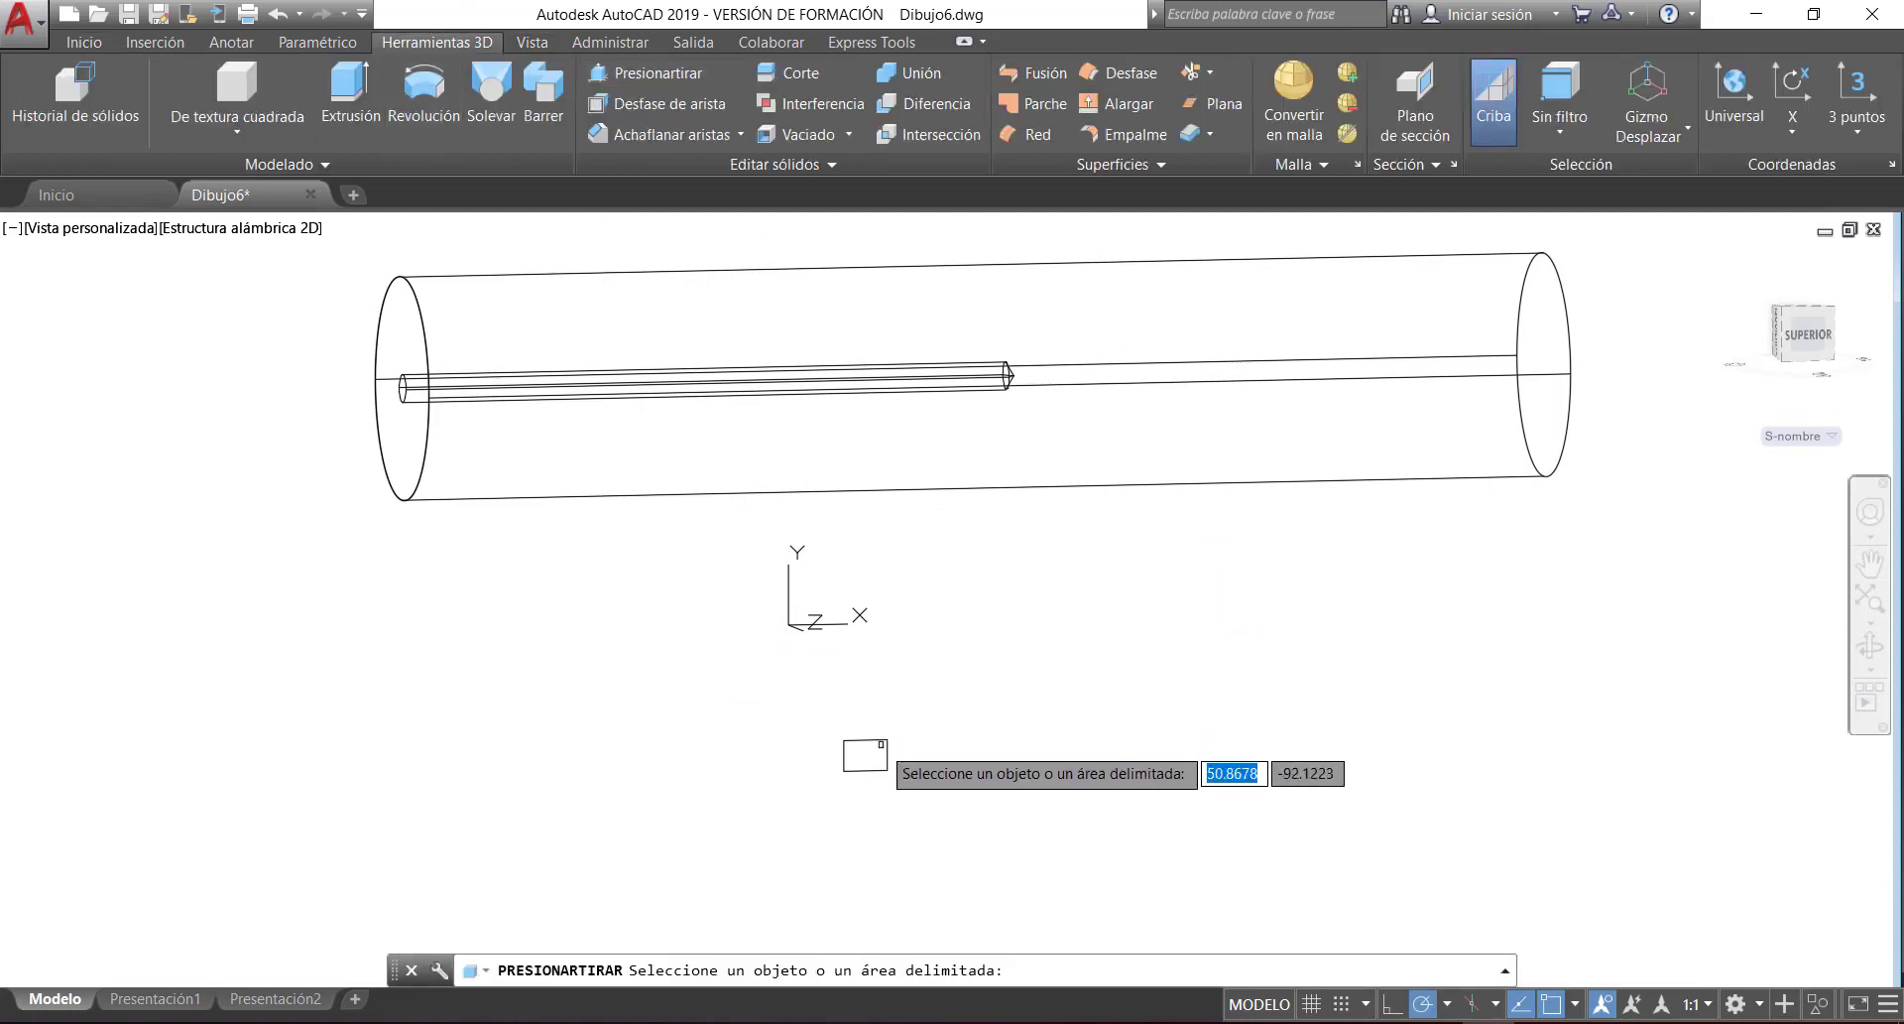
click(864, 755)
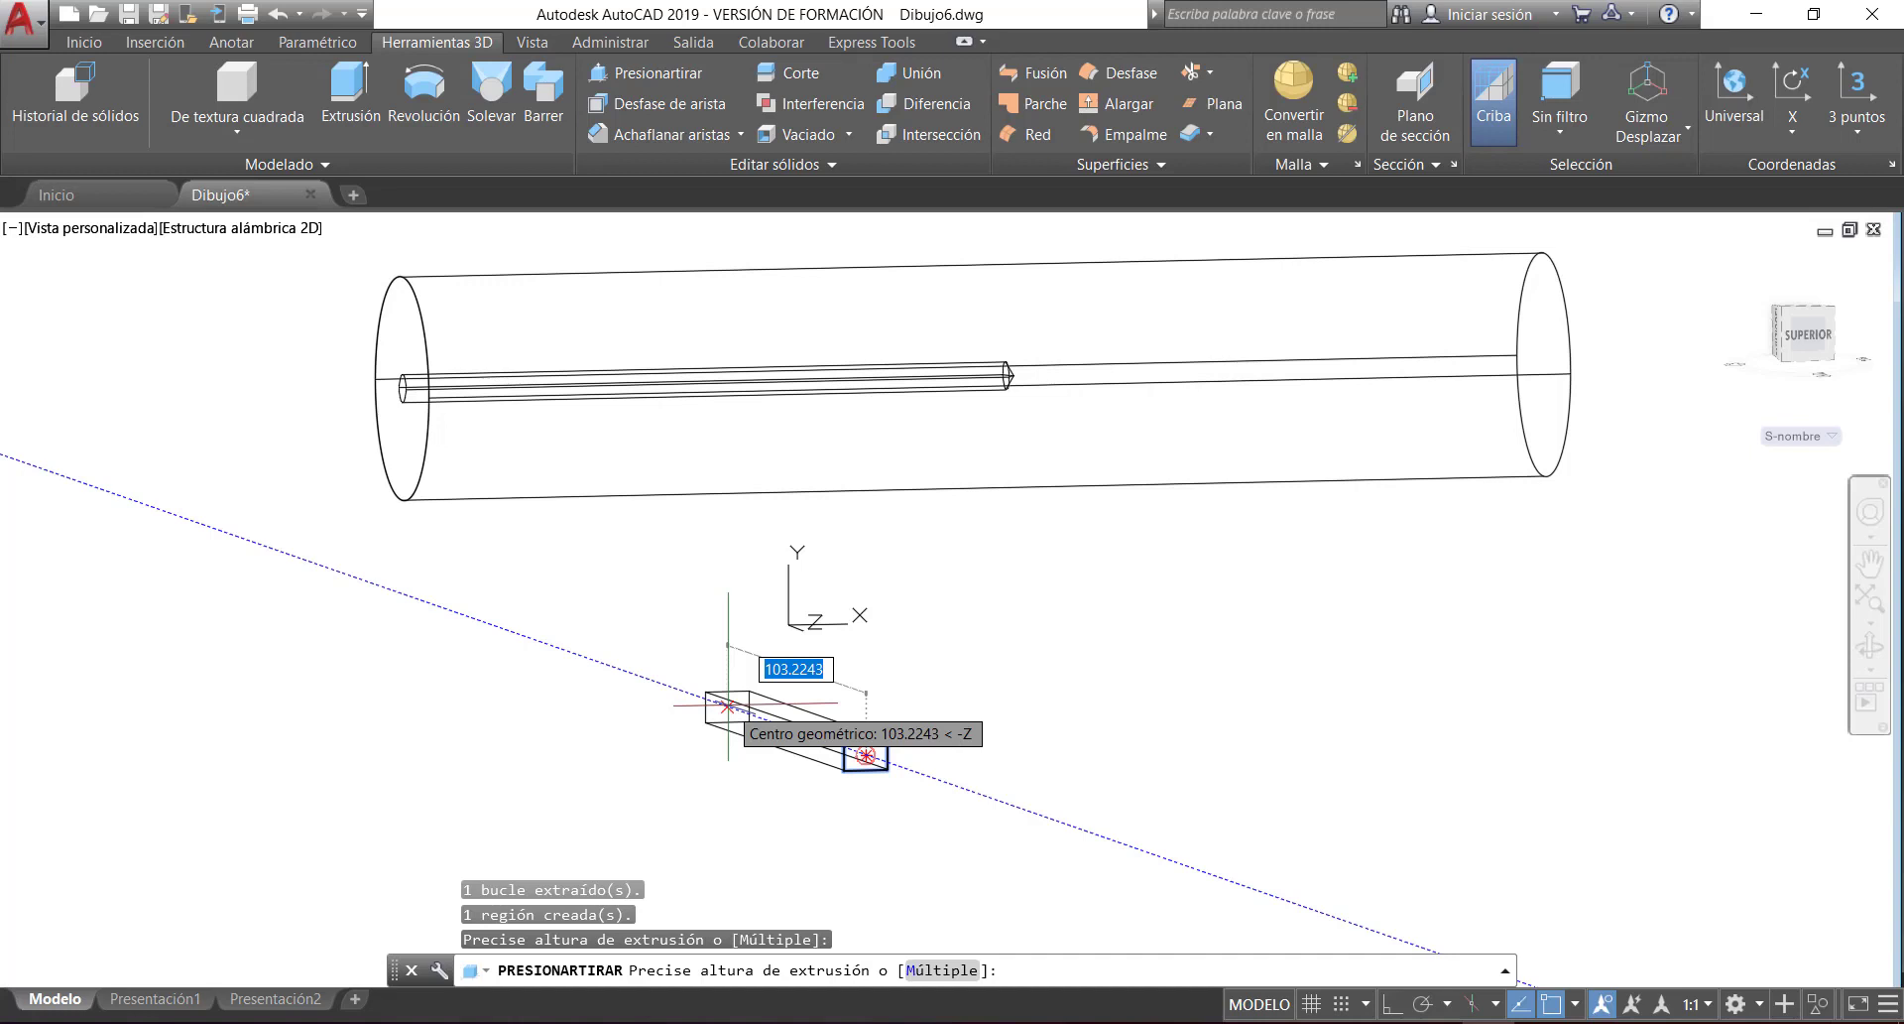
text(50)
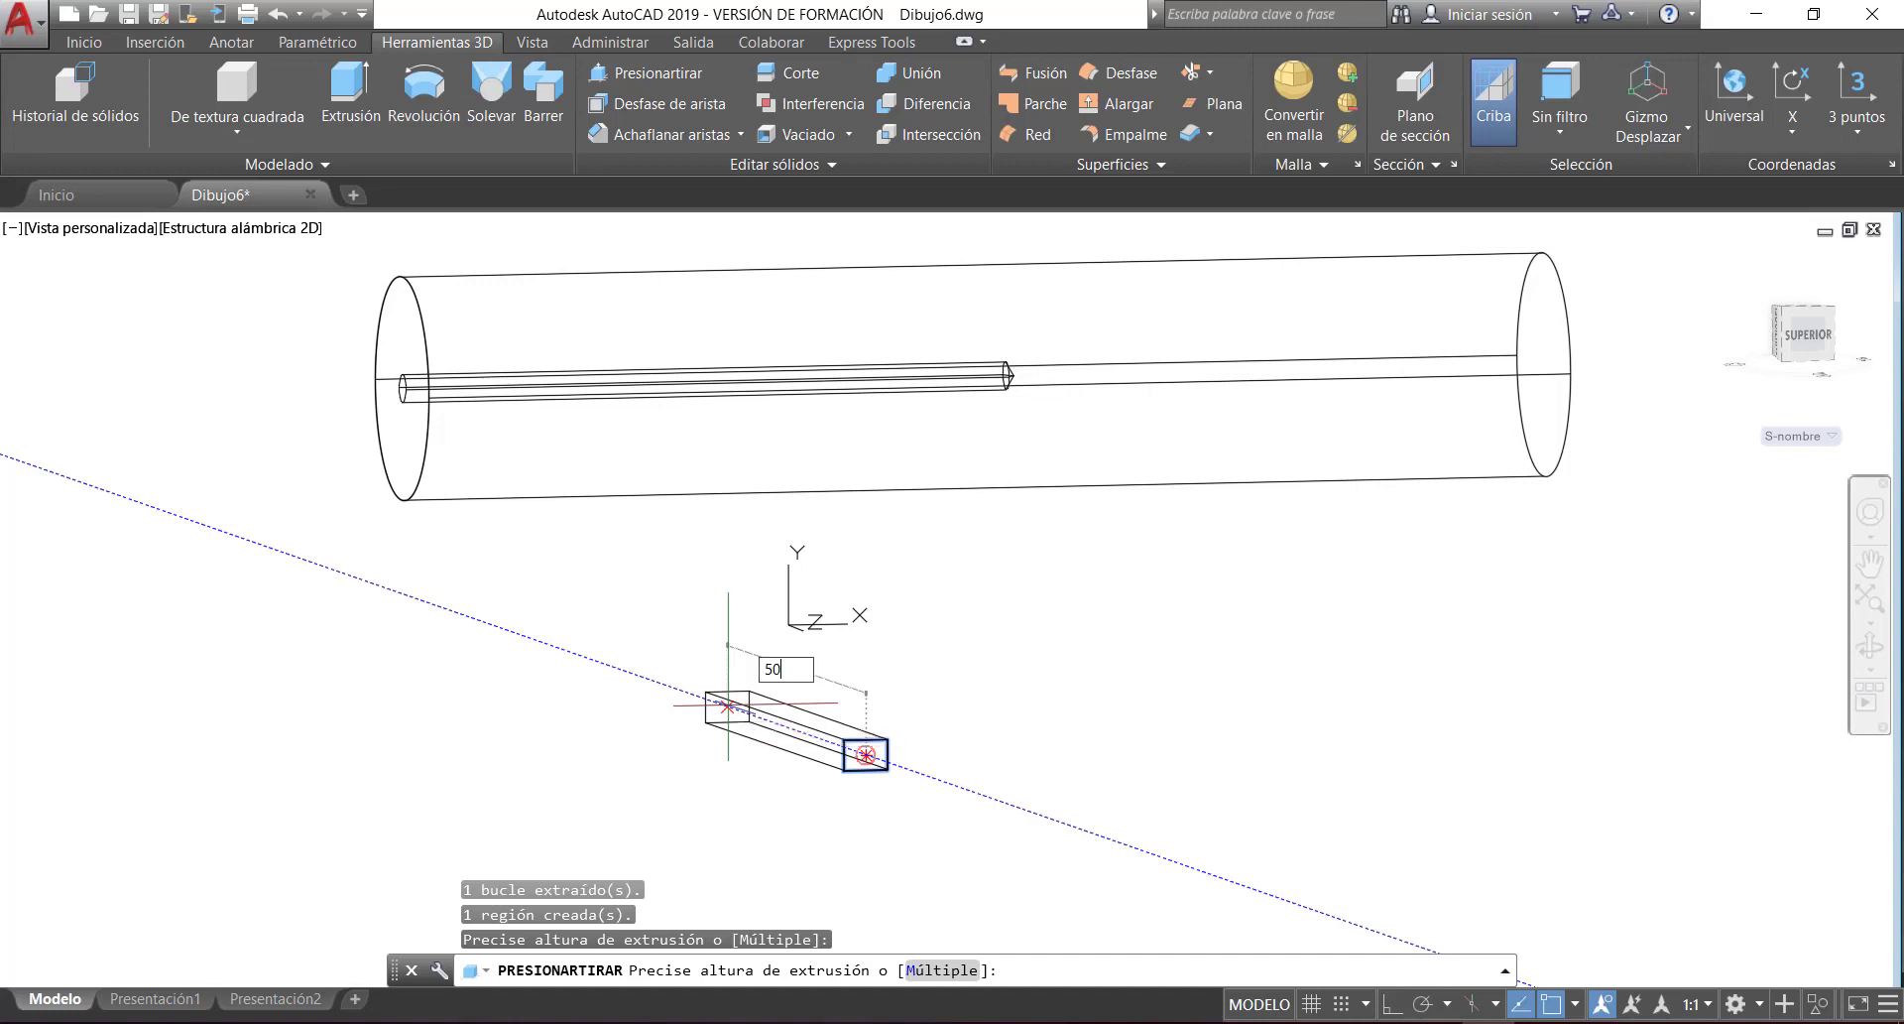
key(Return)
key(Return)
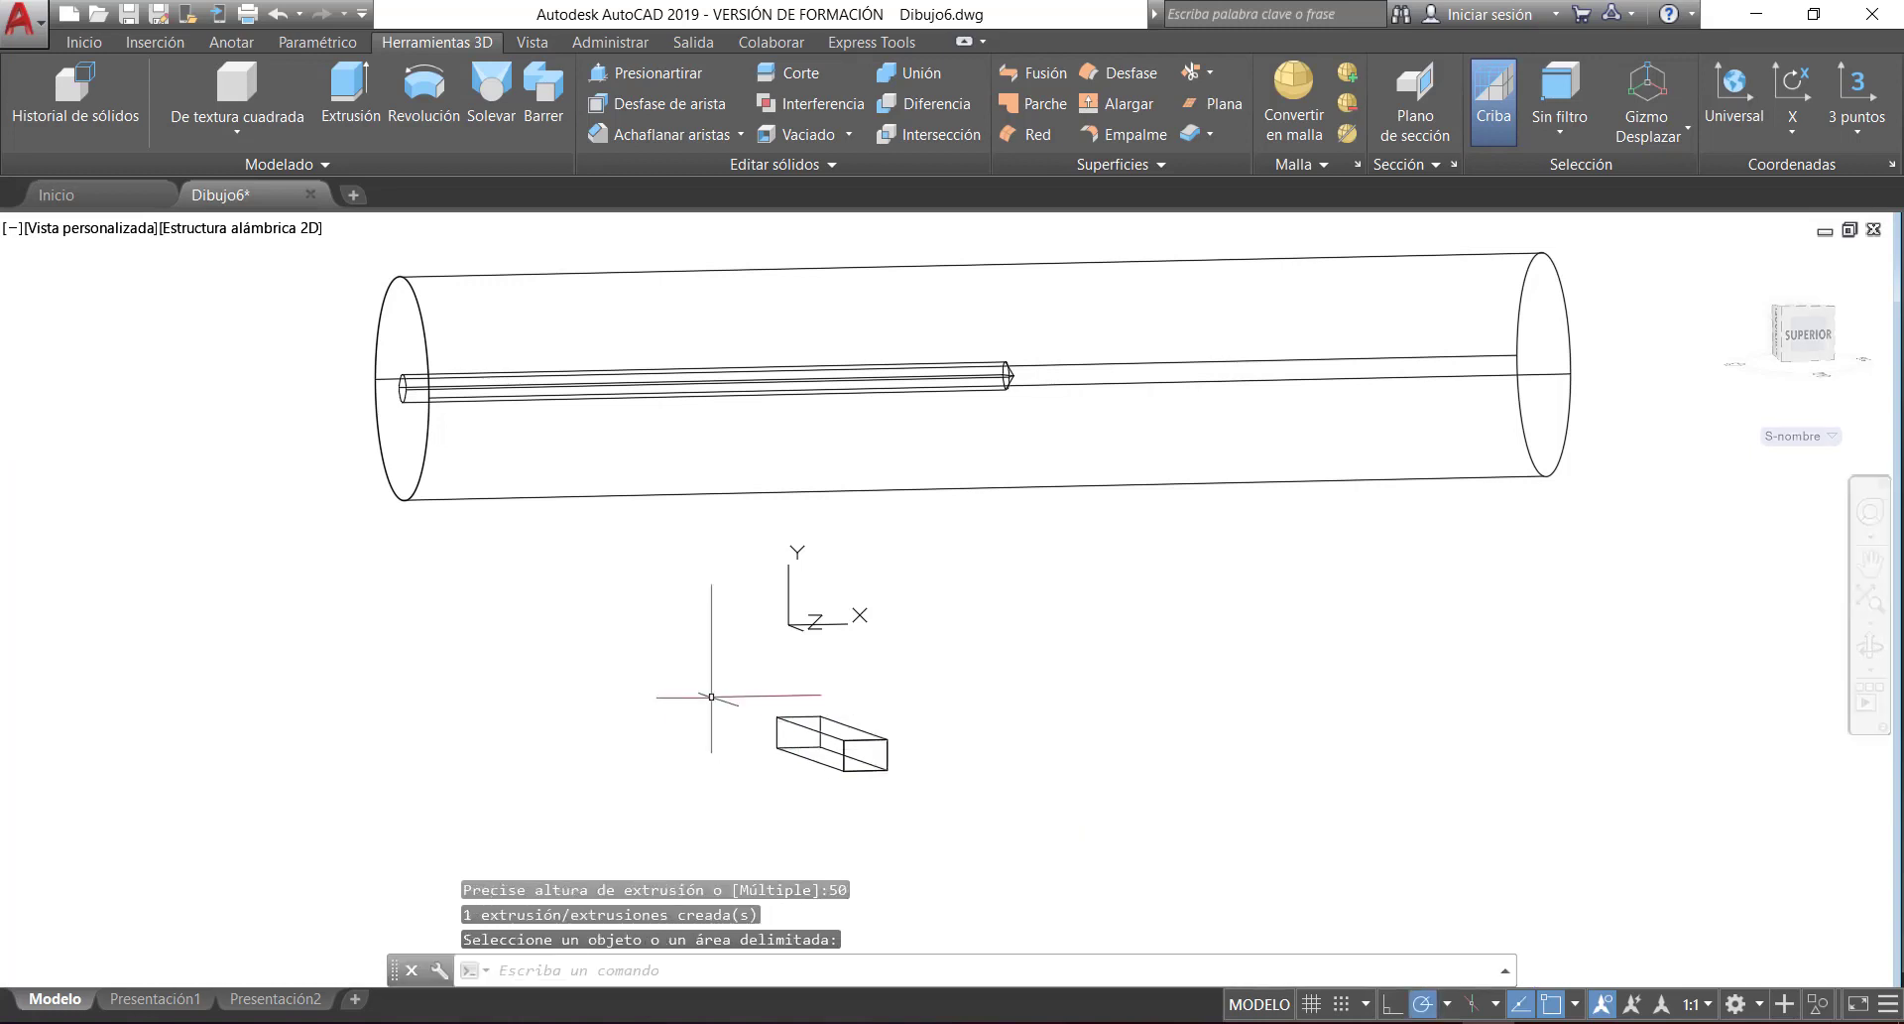
- Move the block by the midpoint of its lower long edge to the lowest point of the cylinder's end circle
click(911, 790)
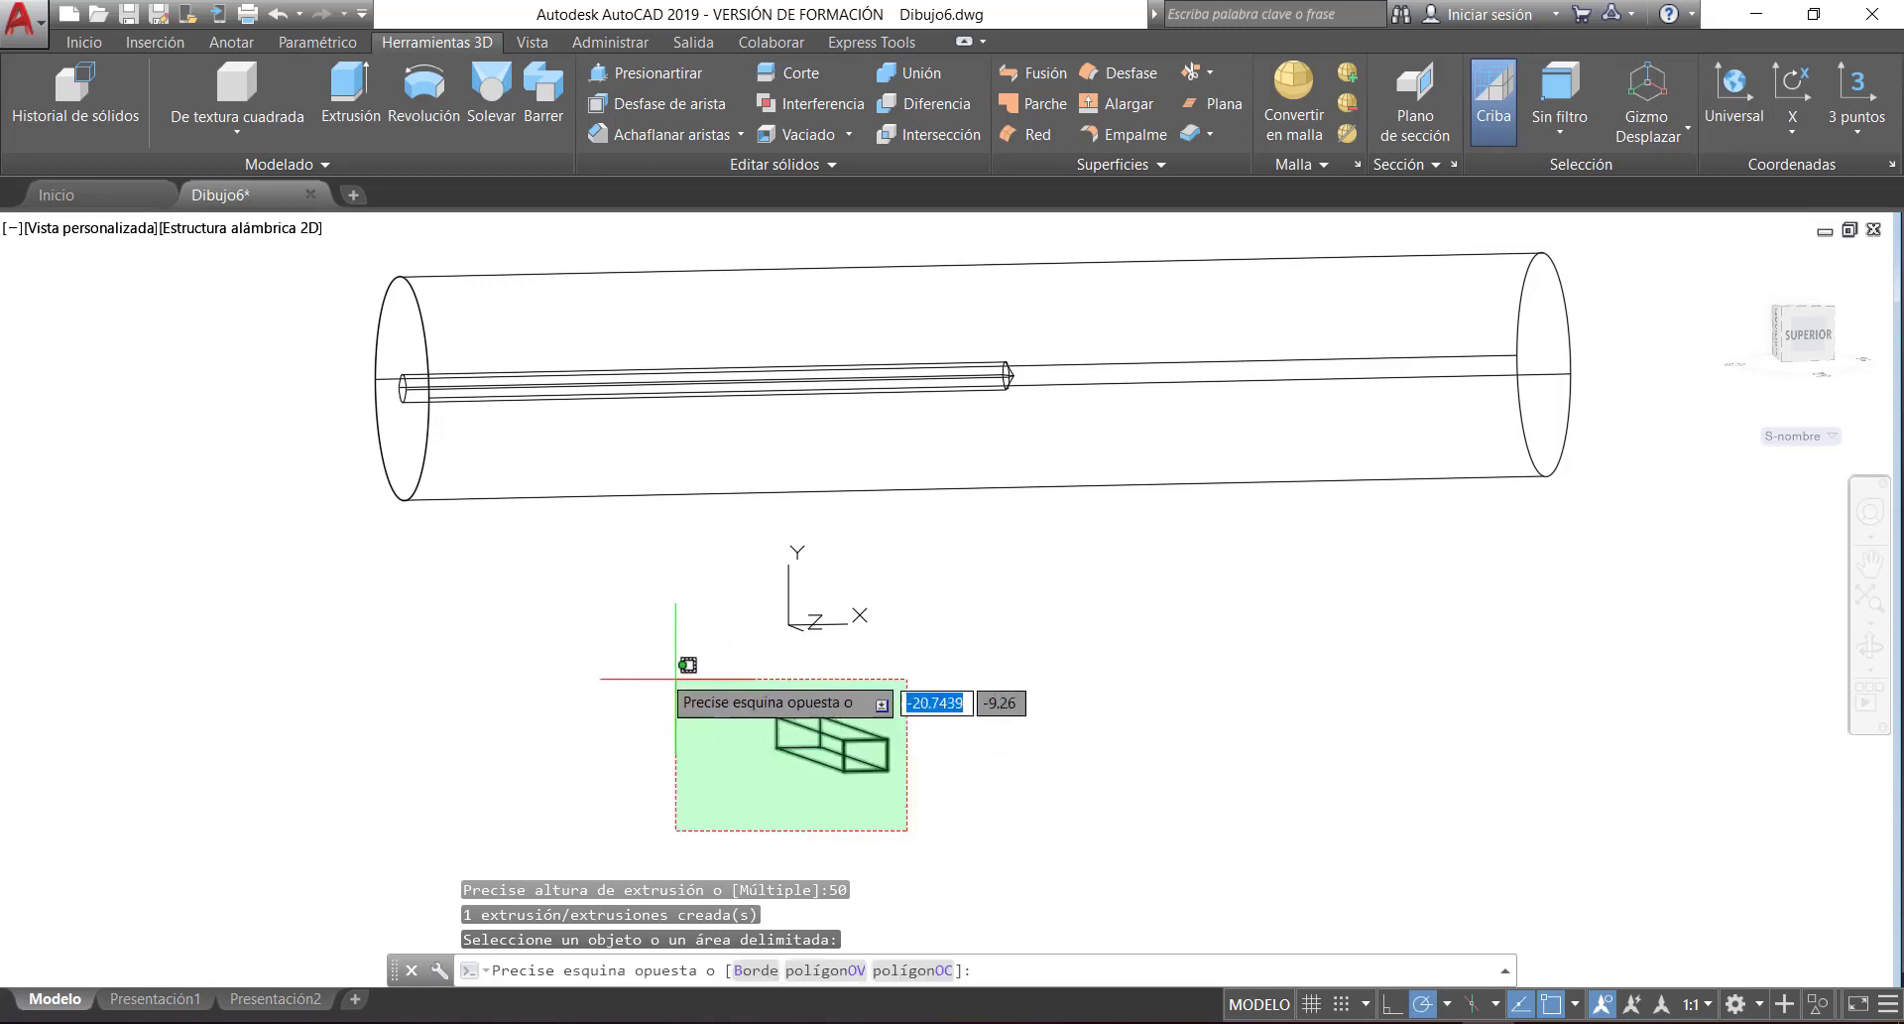
click(664, 630)
right_click(1083, 231)
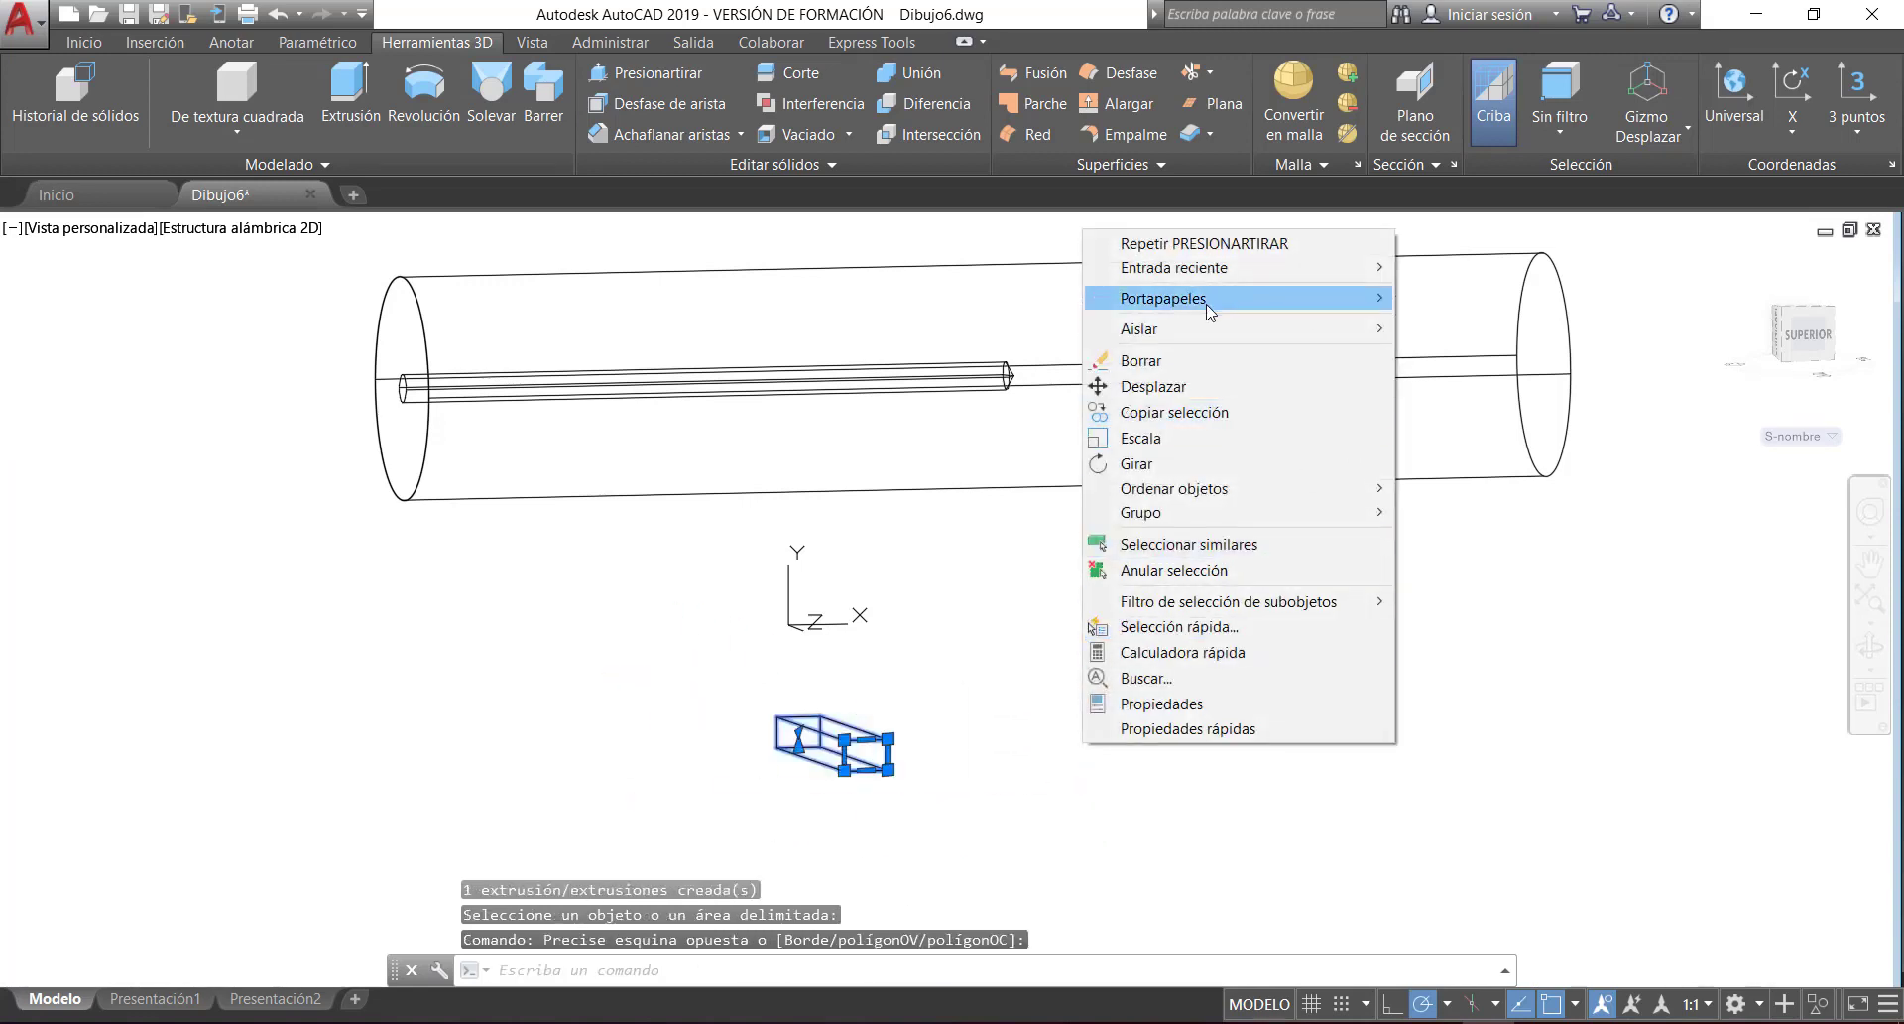
click(1154, 386)
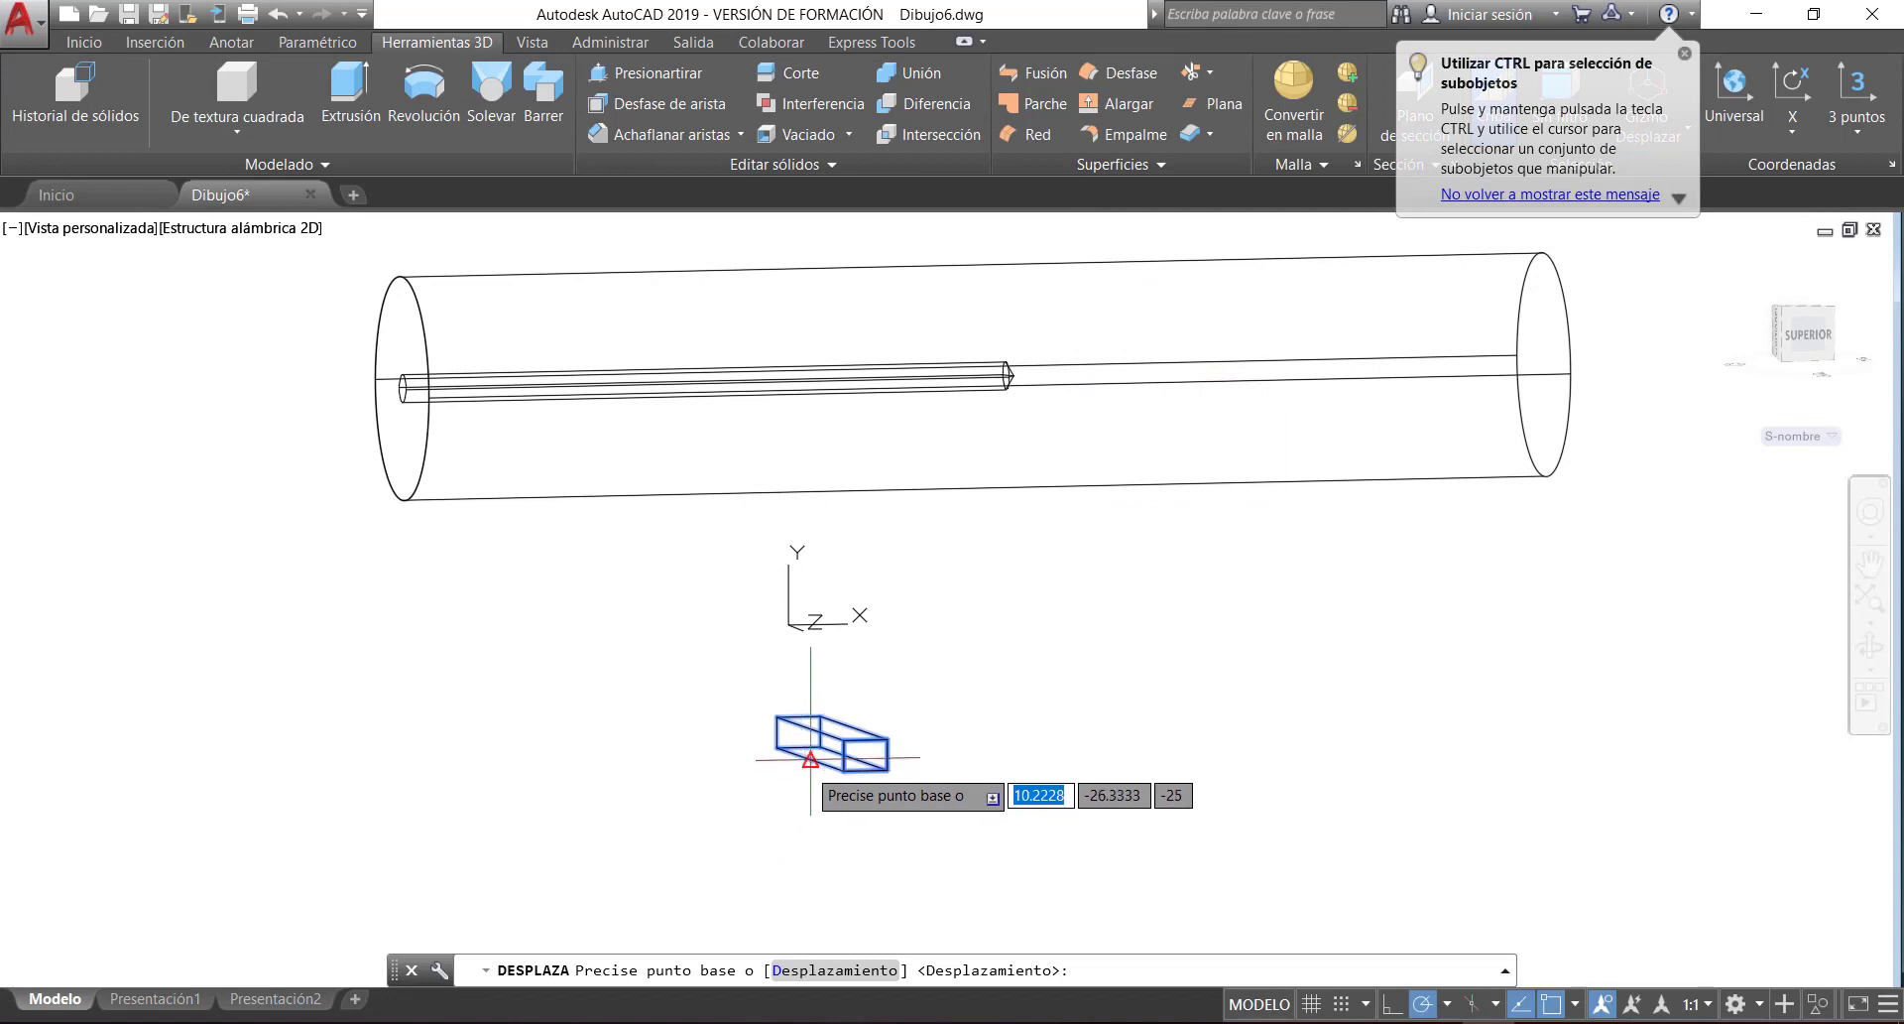
click(811, 759)
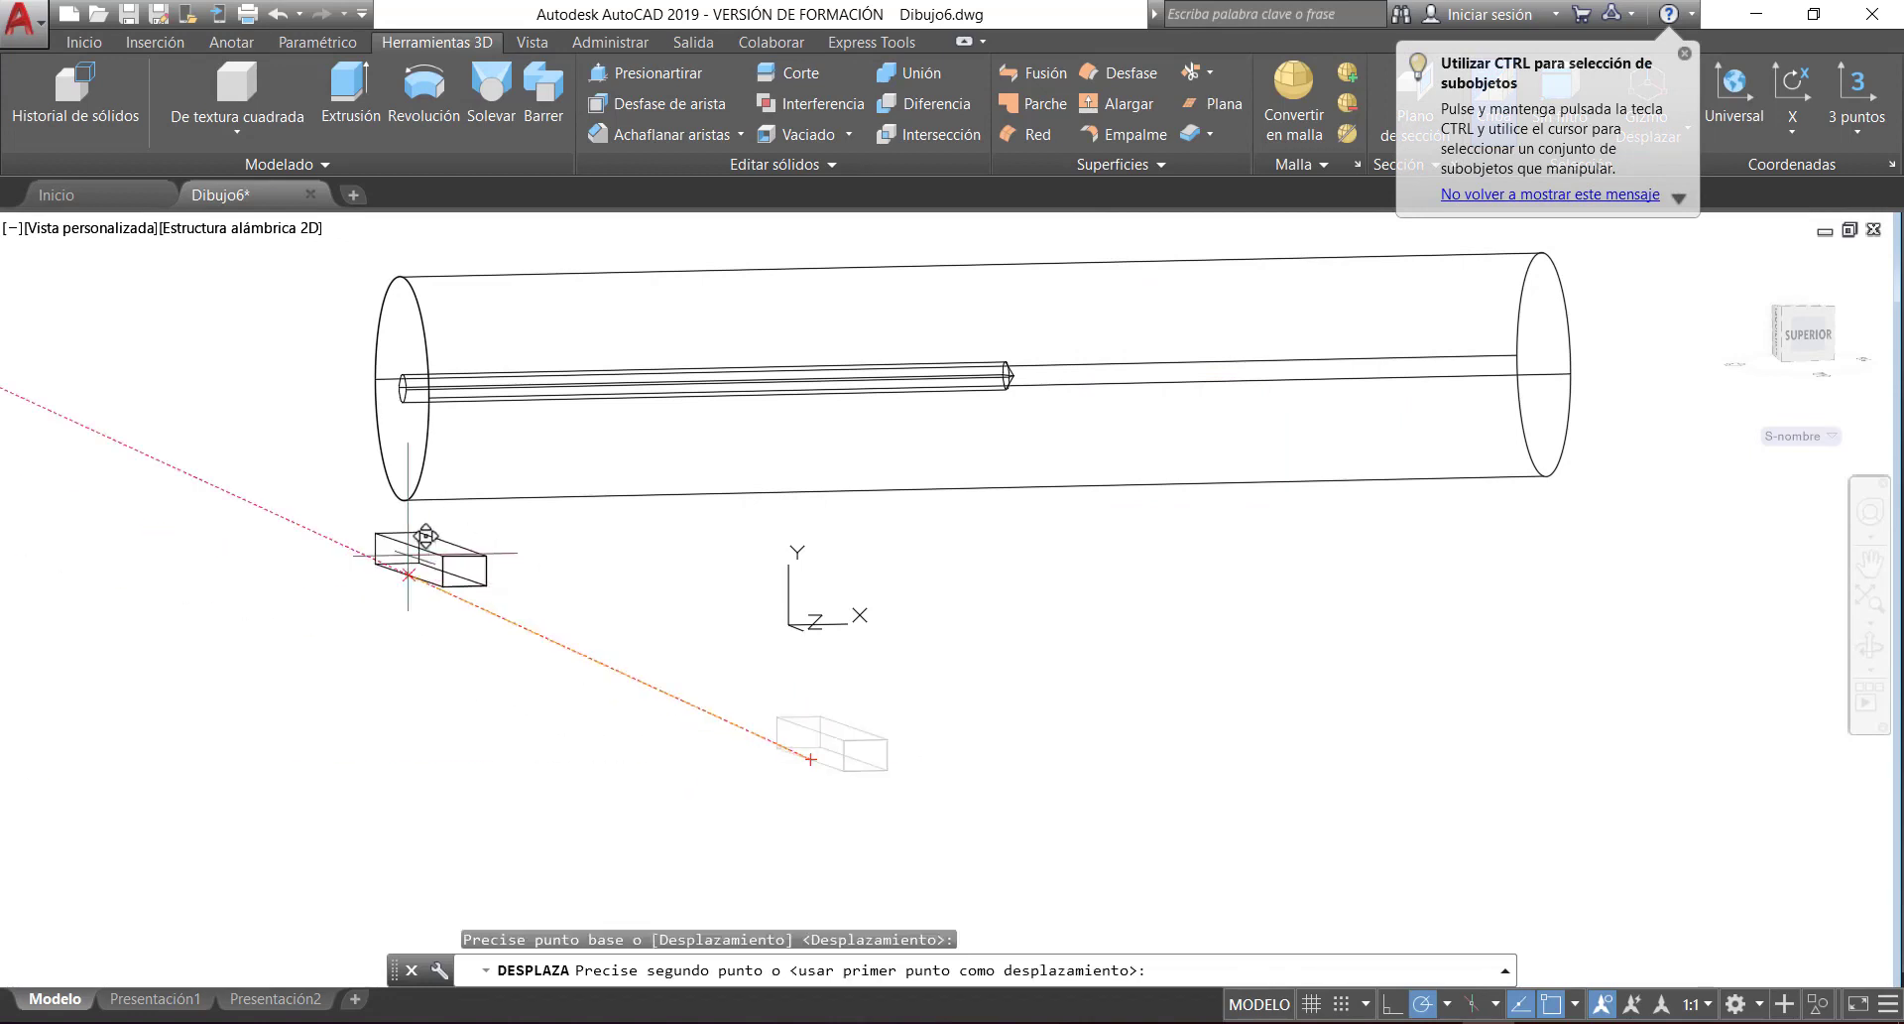
click(403, 498)
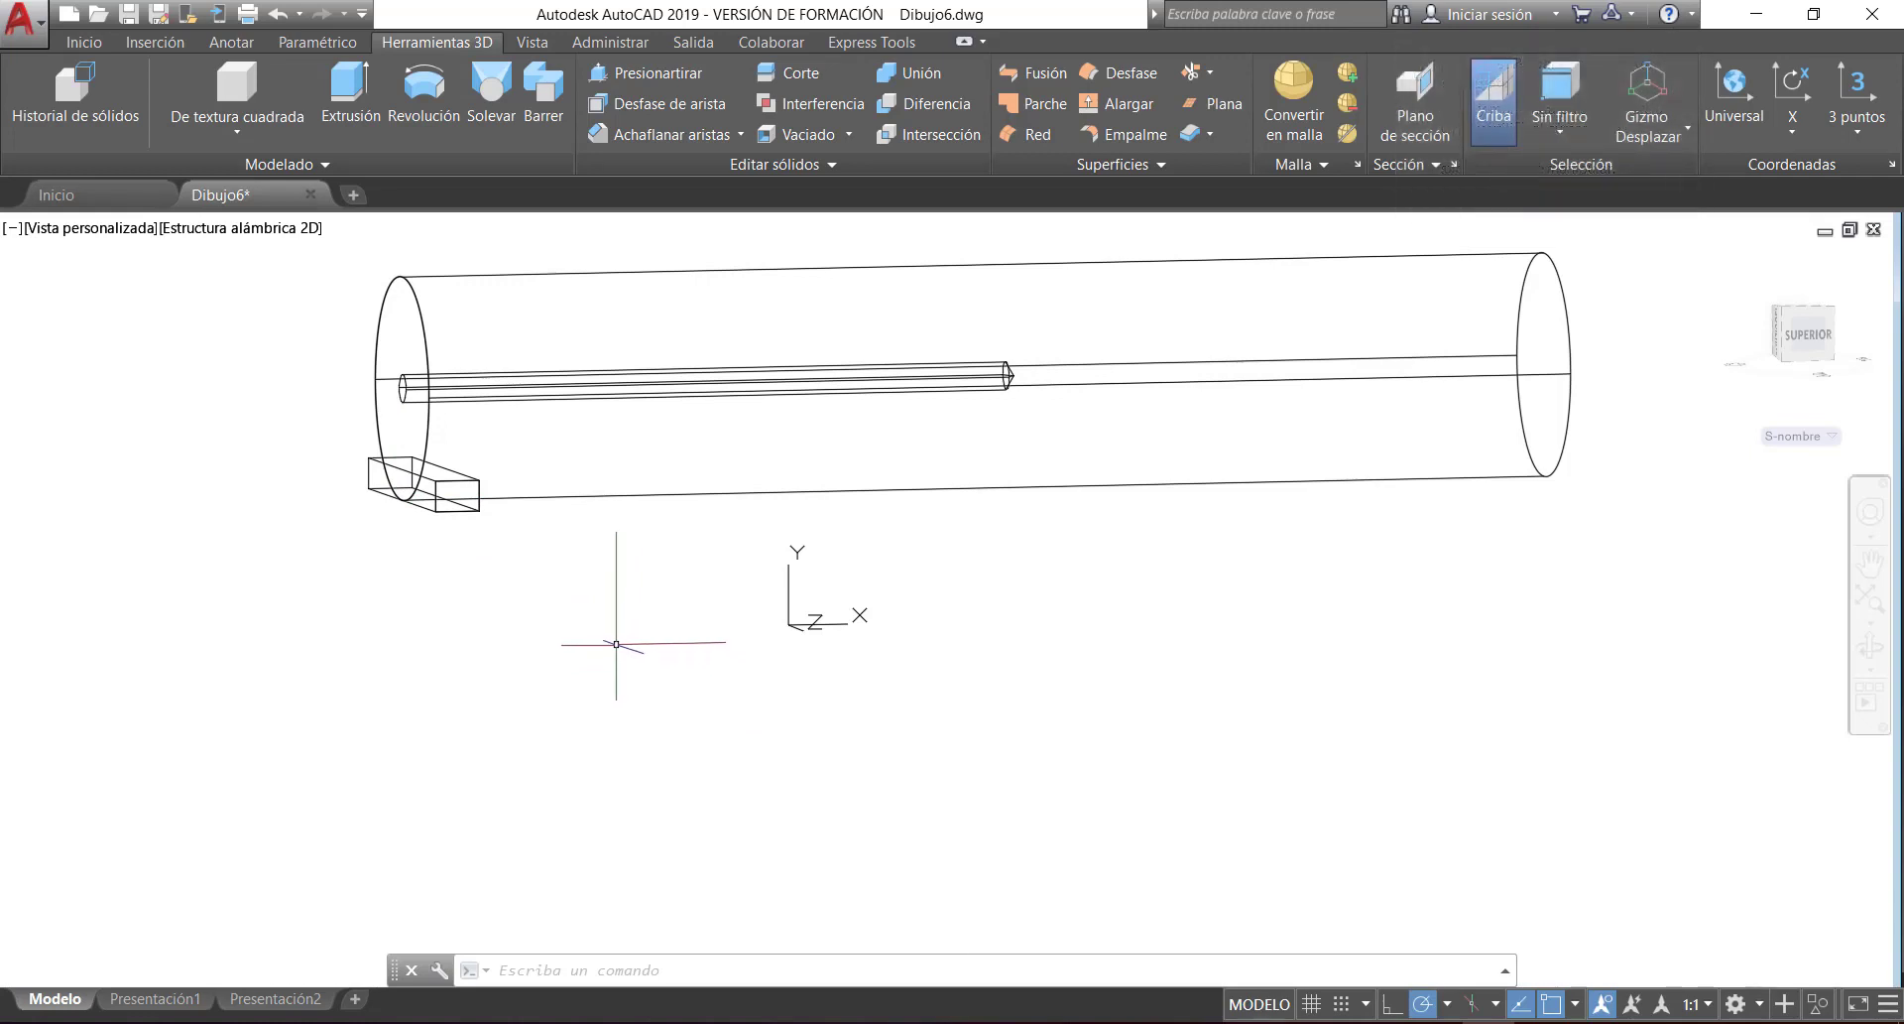
- Move the block 10 units in X along the cylinder, away from the end face, with zero Y and Z offset
scroll(308, 499, up, 4)
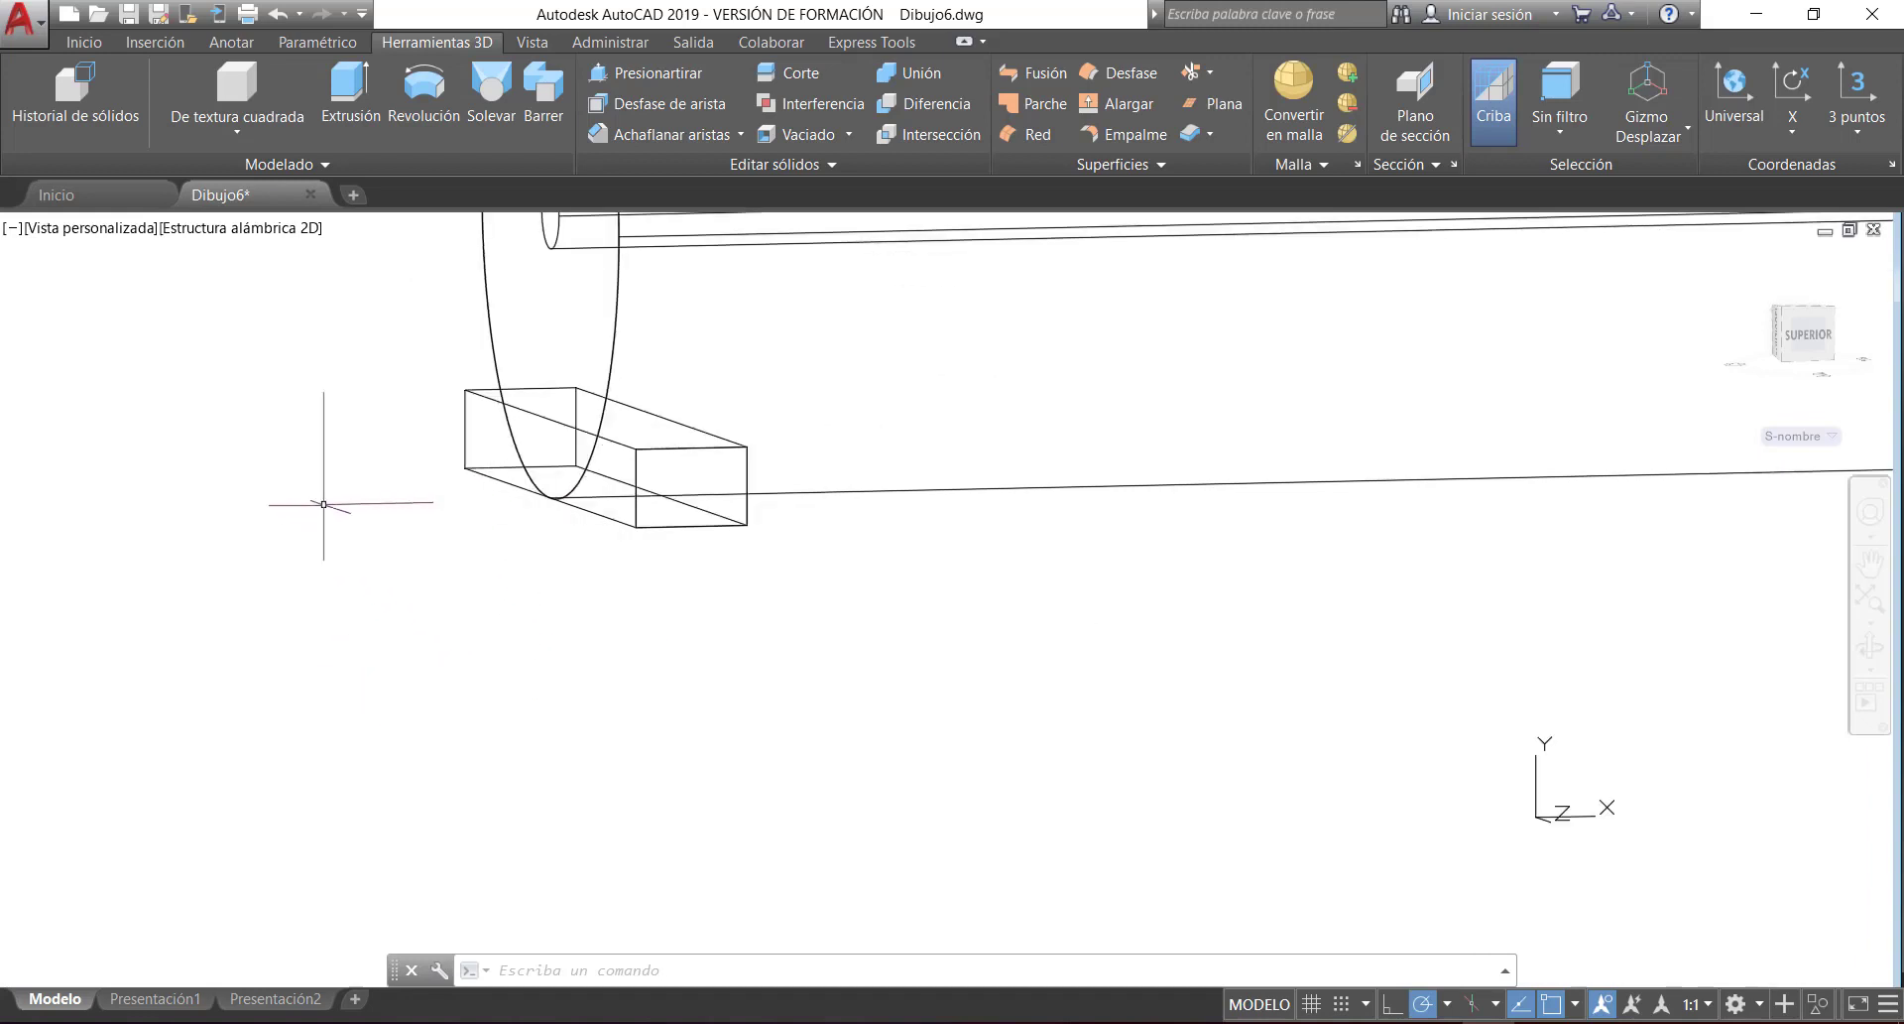
middle_drag(536, 549, 494, 725)
click(625, 701)
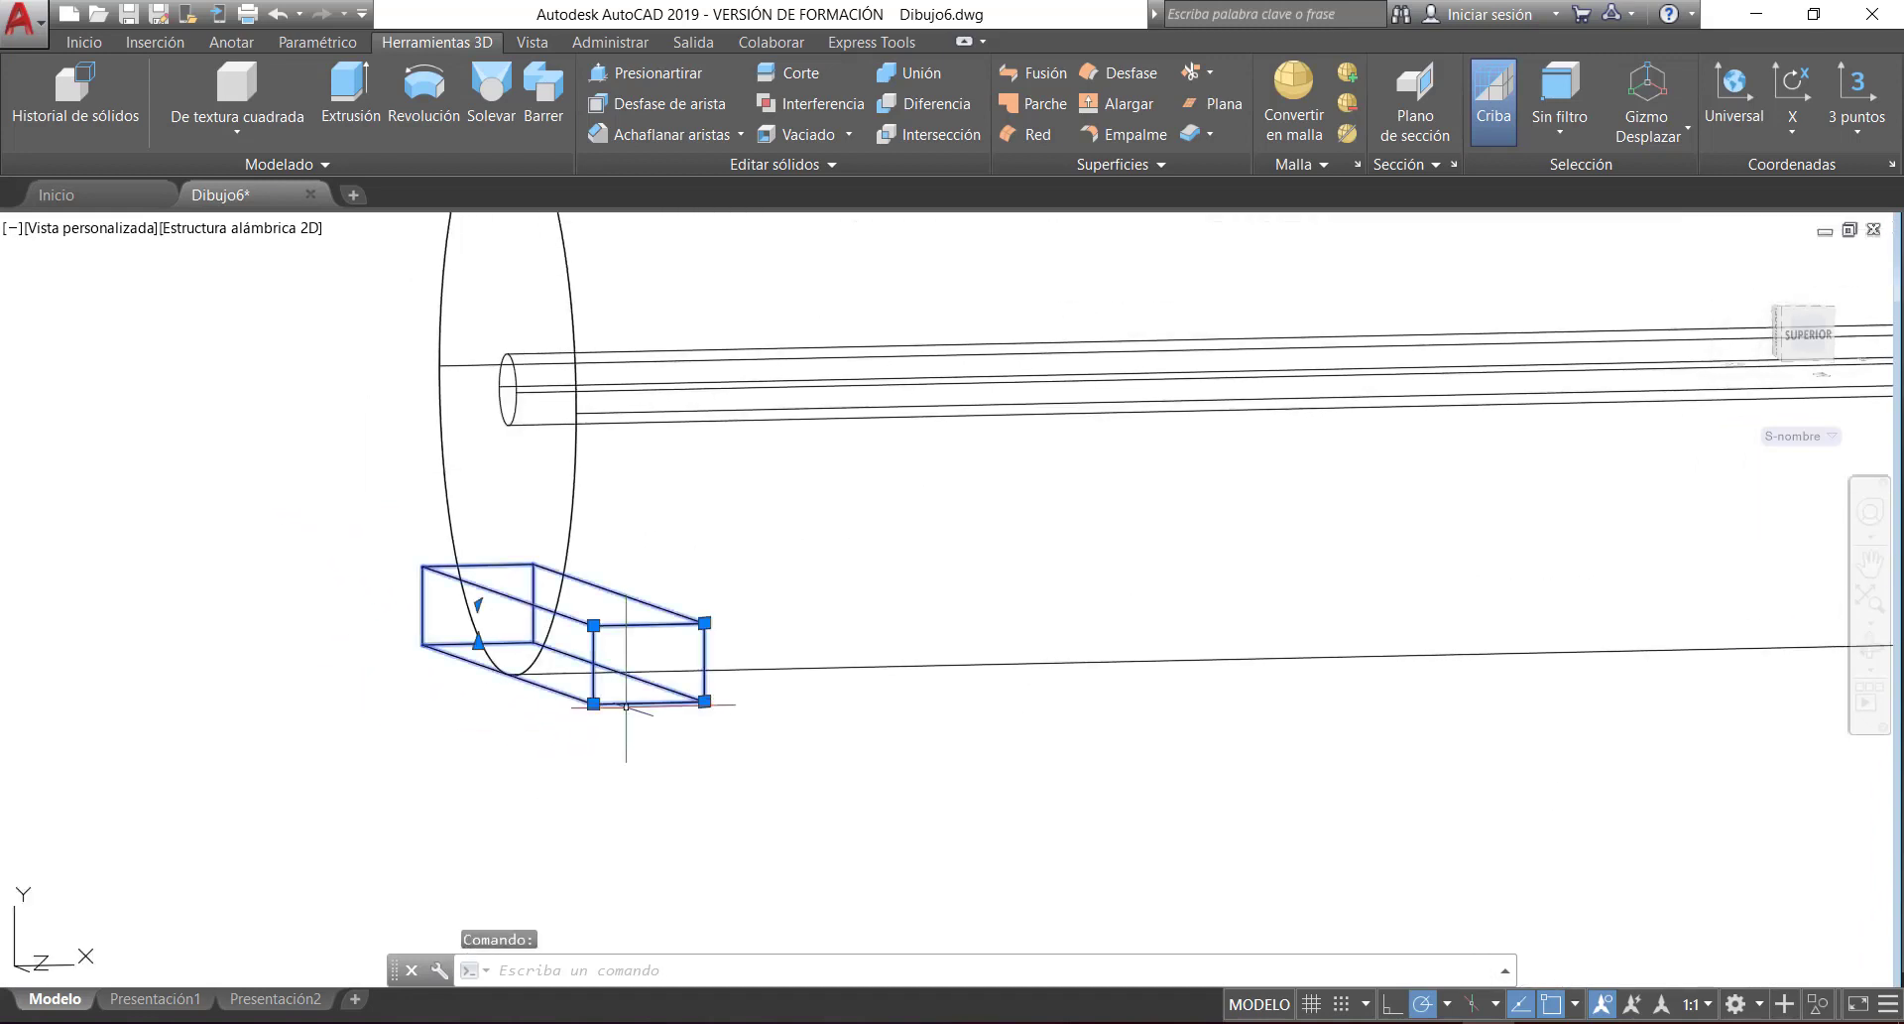
right_click(629, 778)
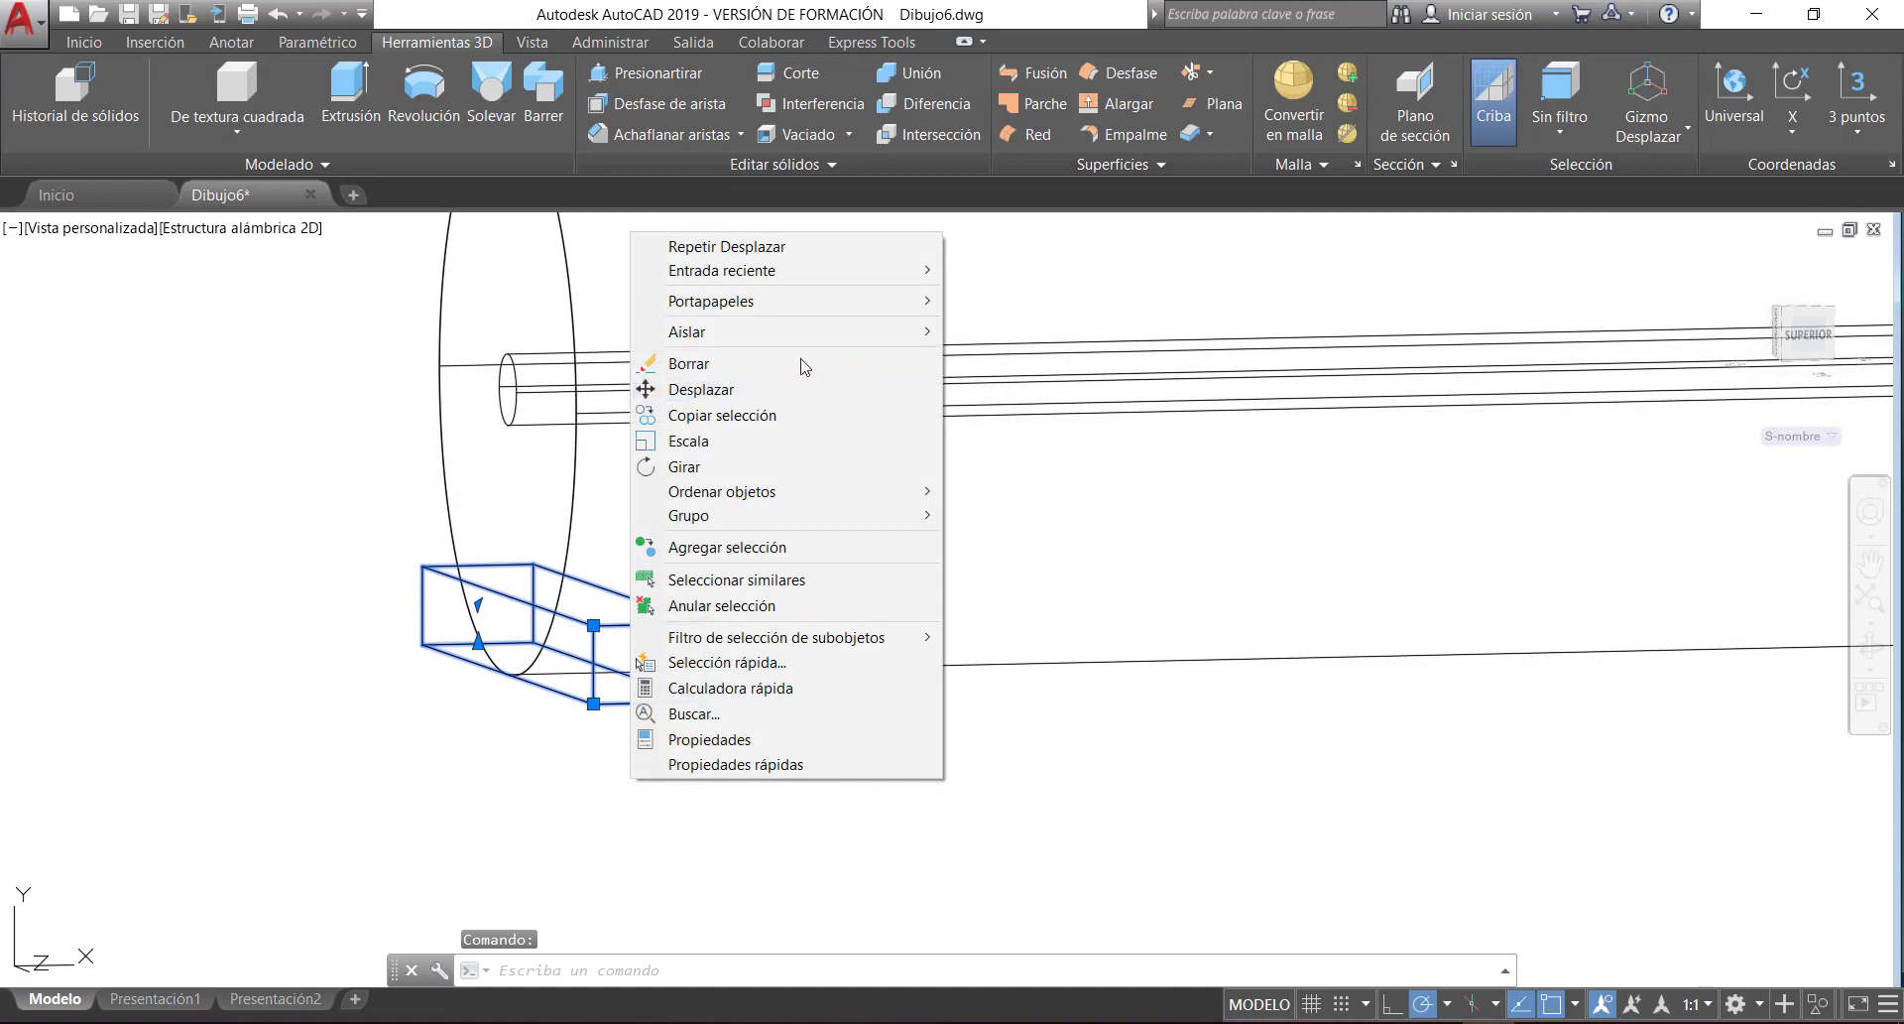
click(701, 389)
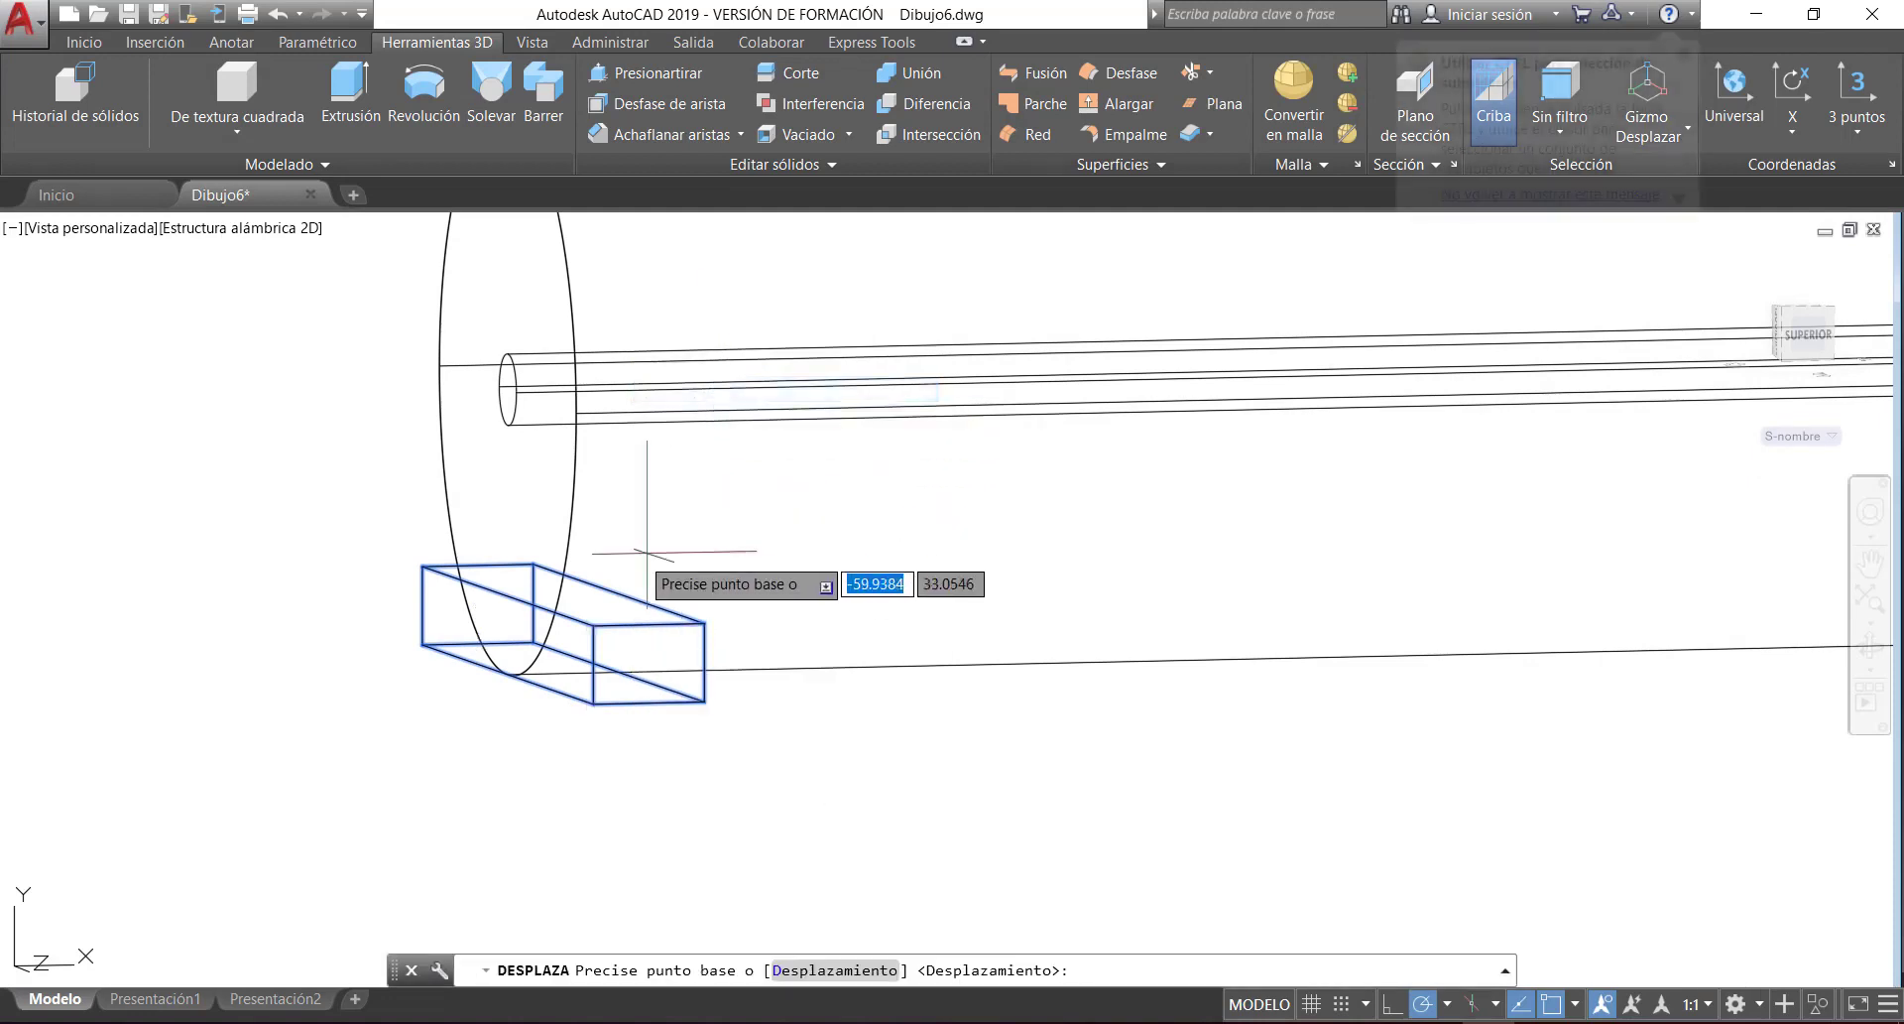
click(503, 673)
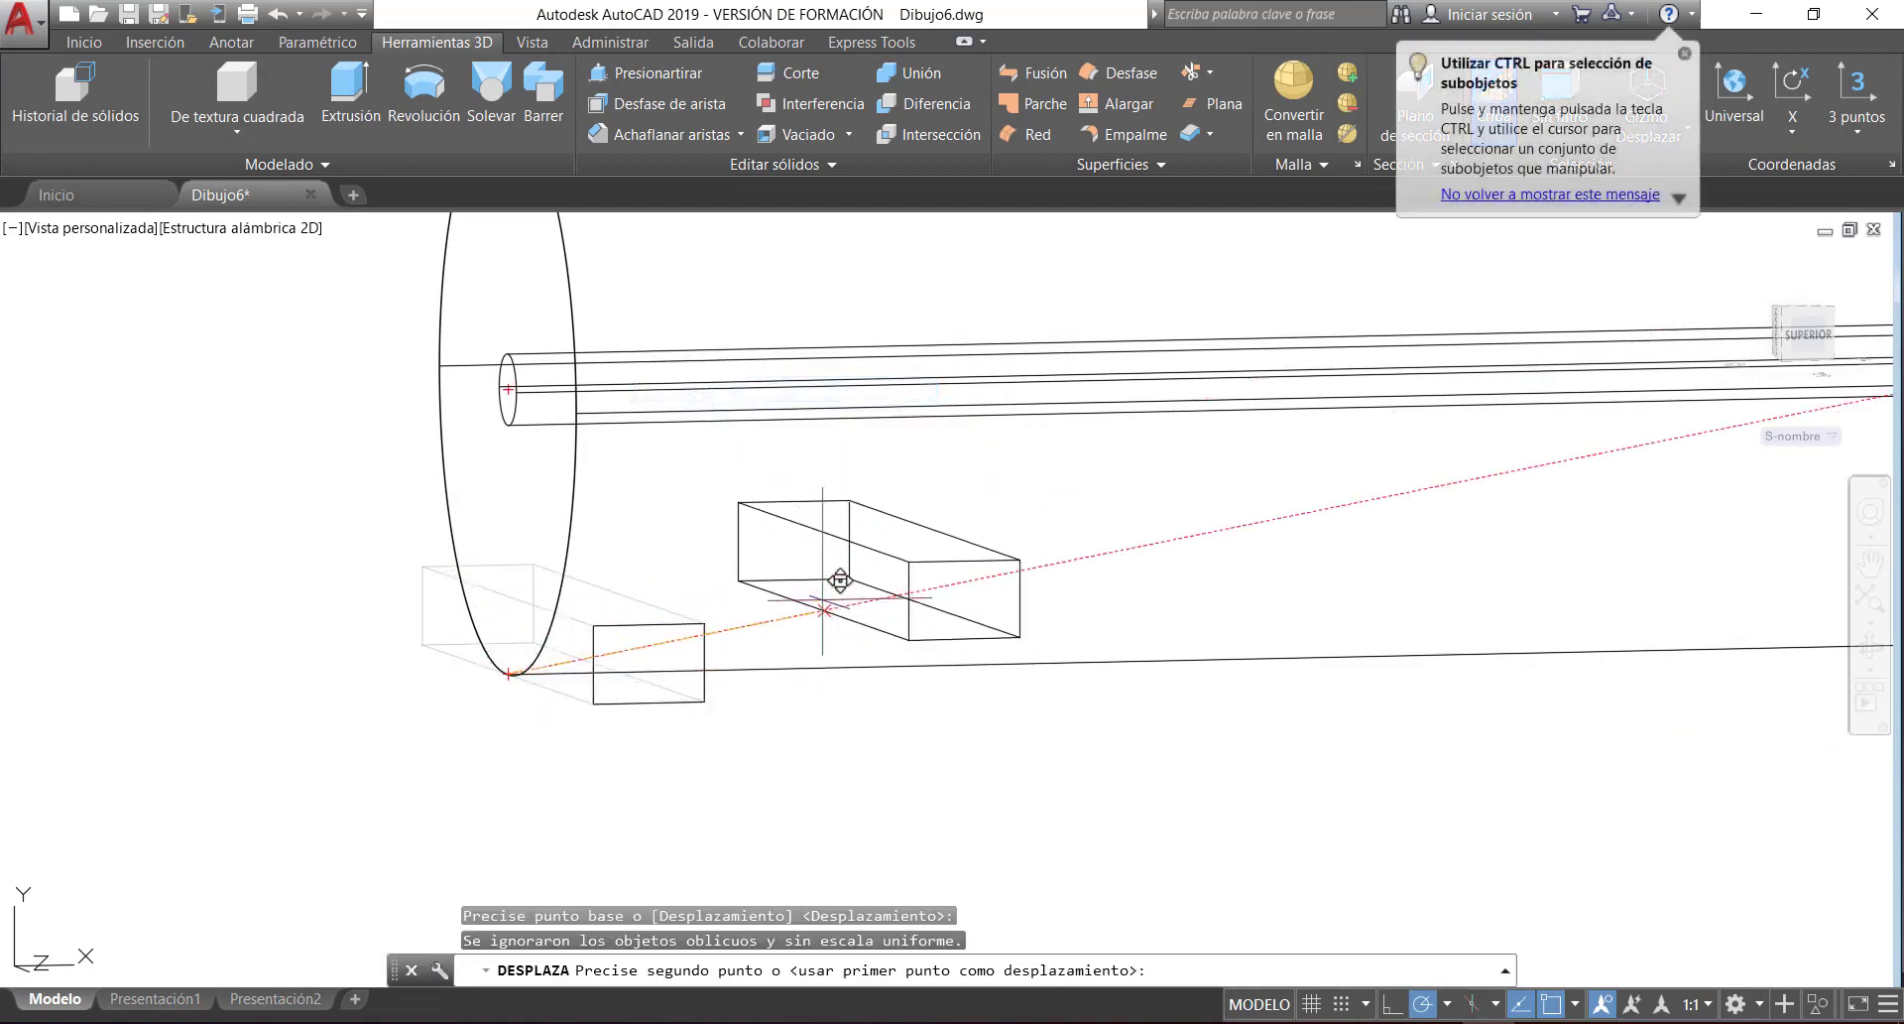
scroll(830, 660, down, 4)
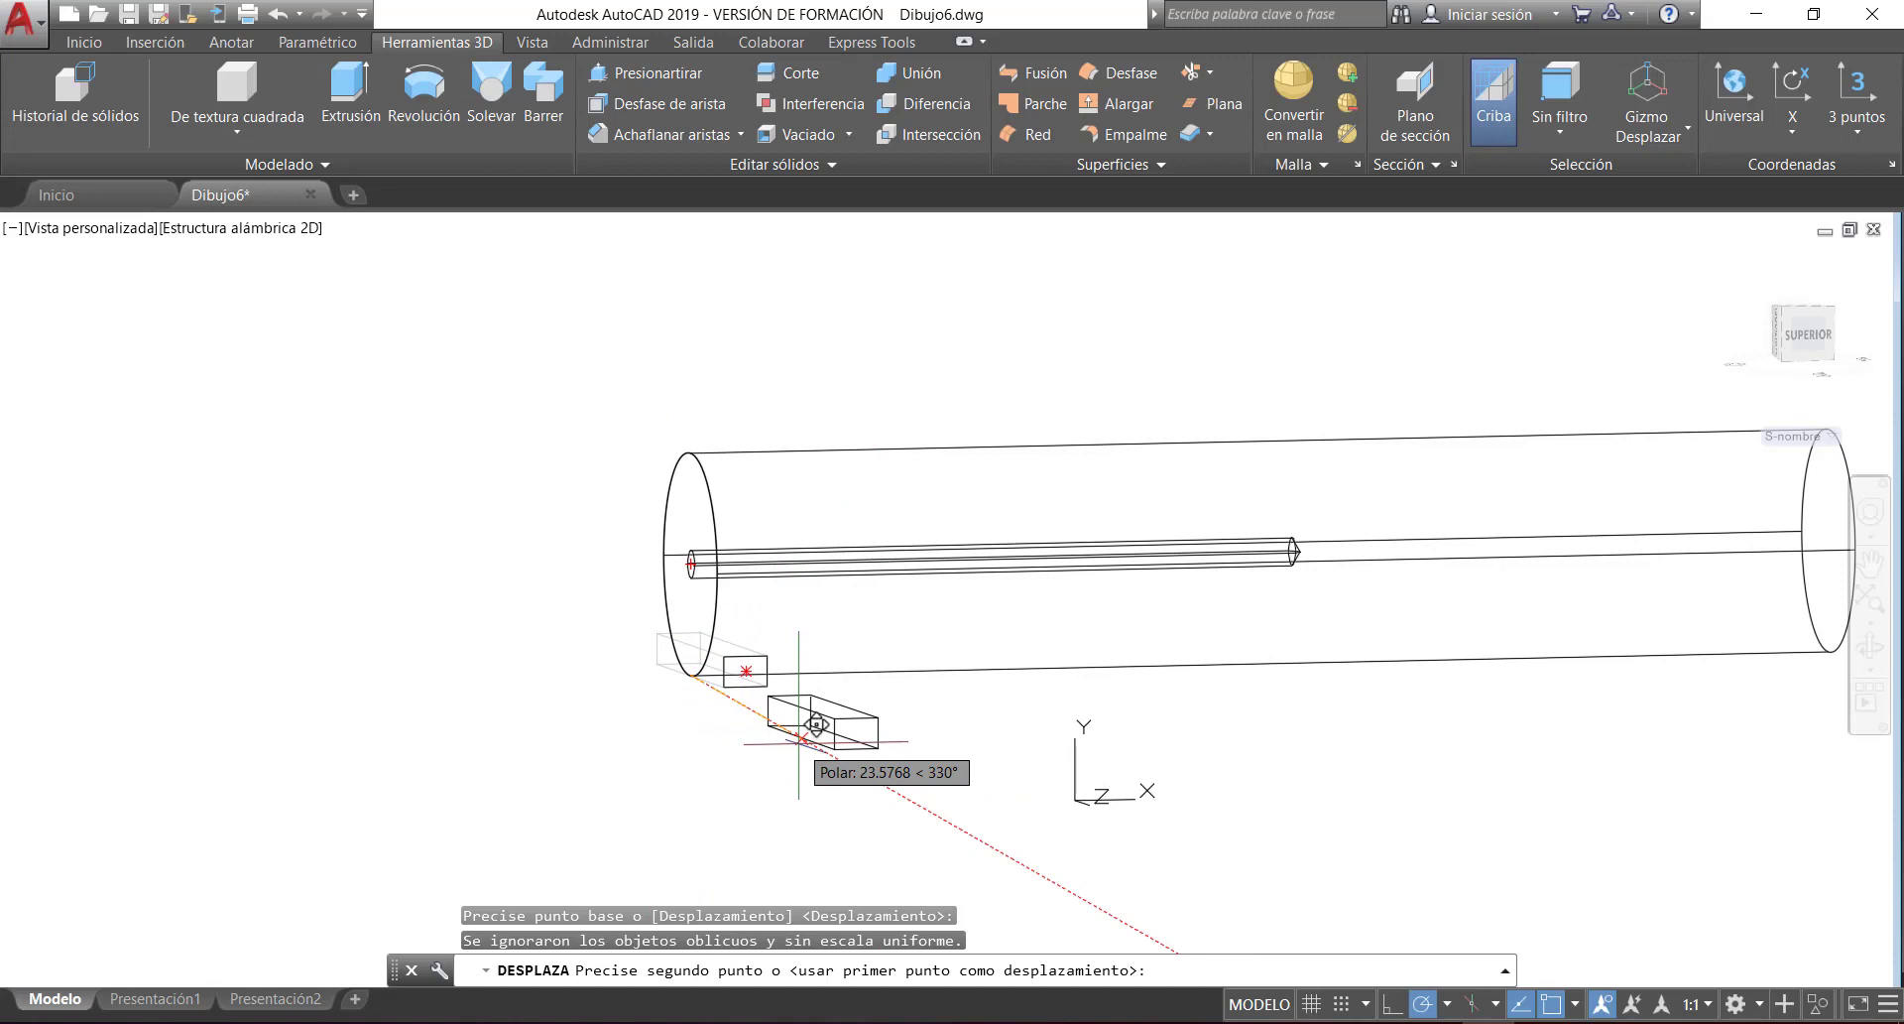
text(10)
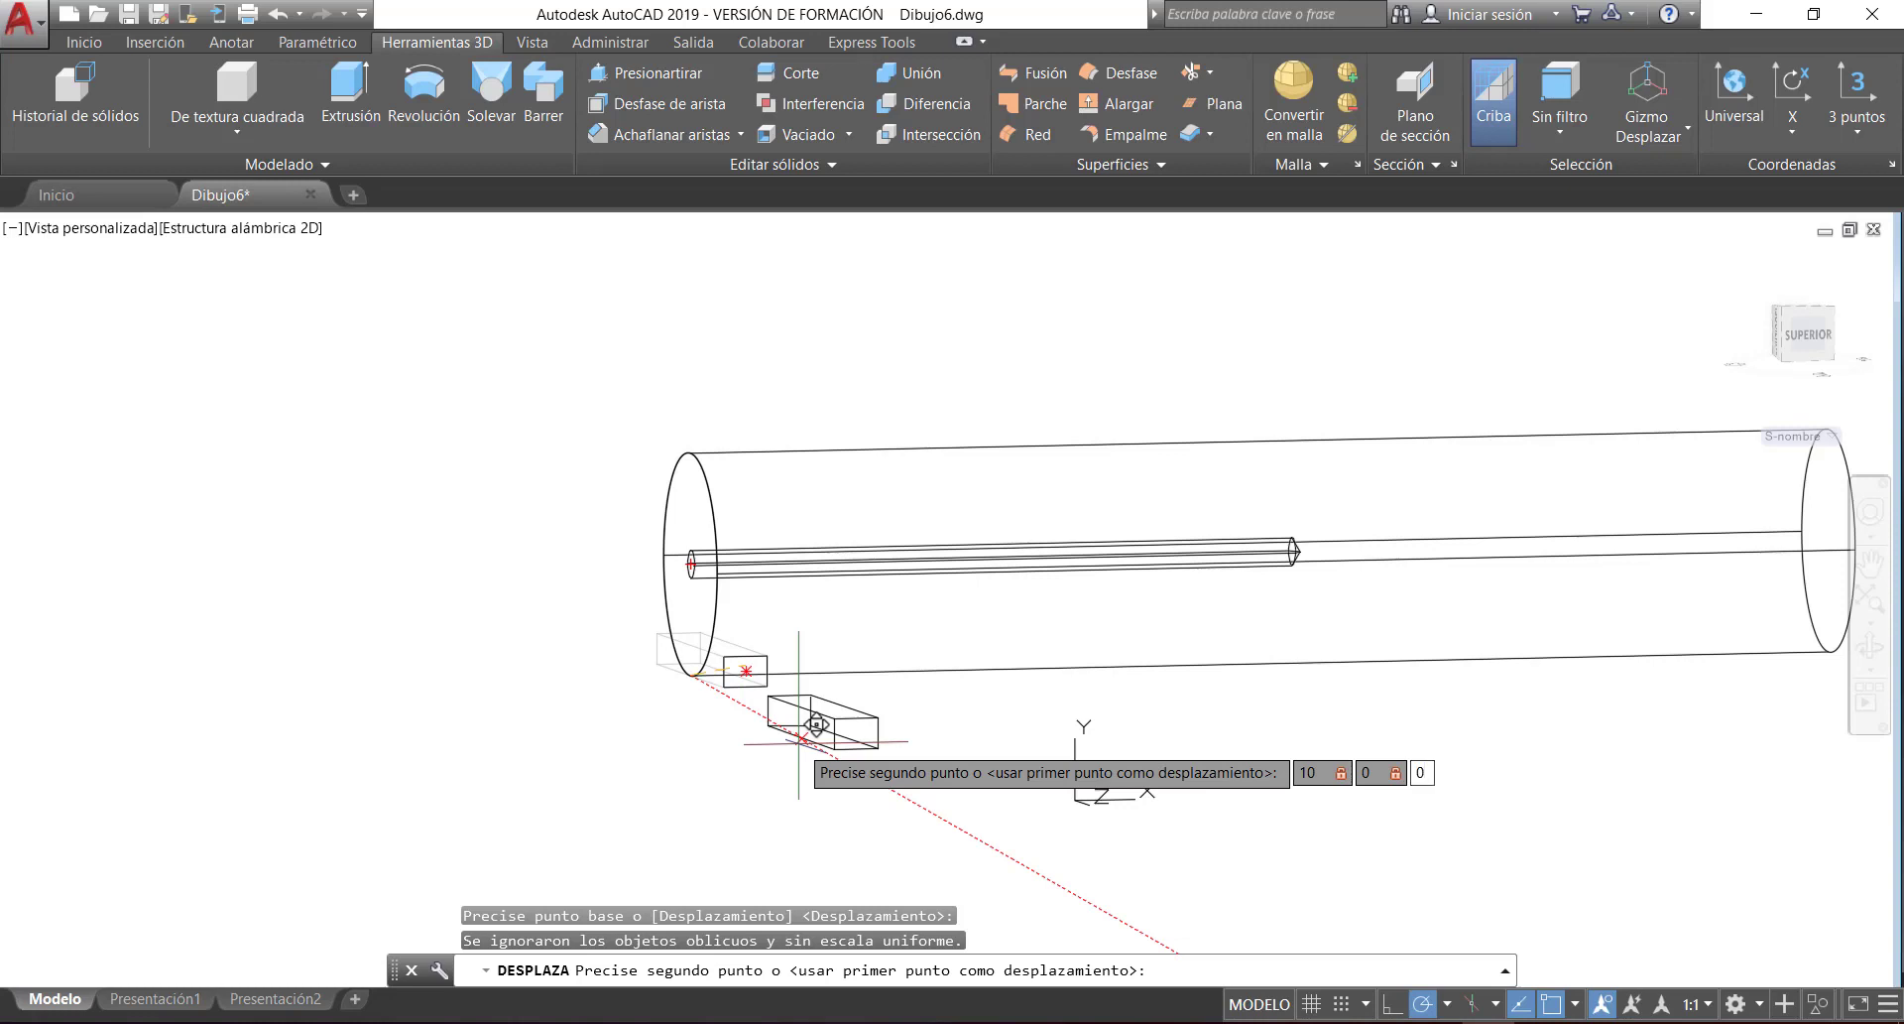
key(Return)
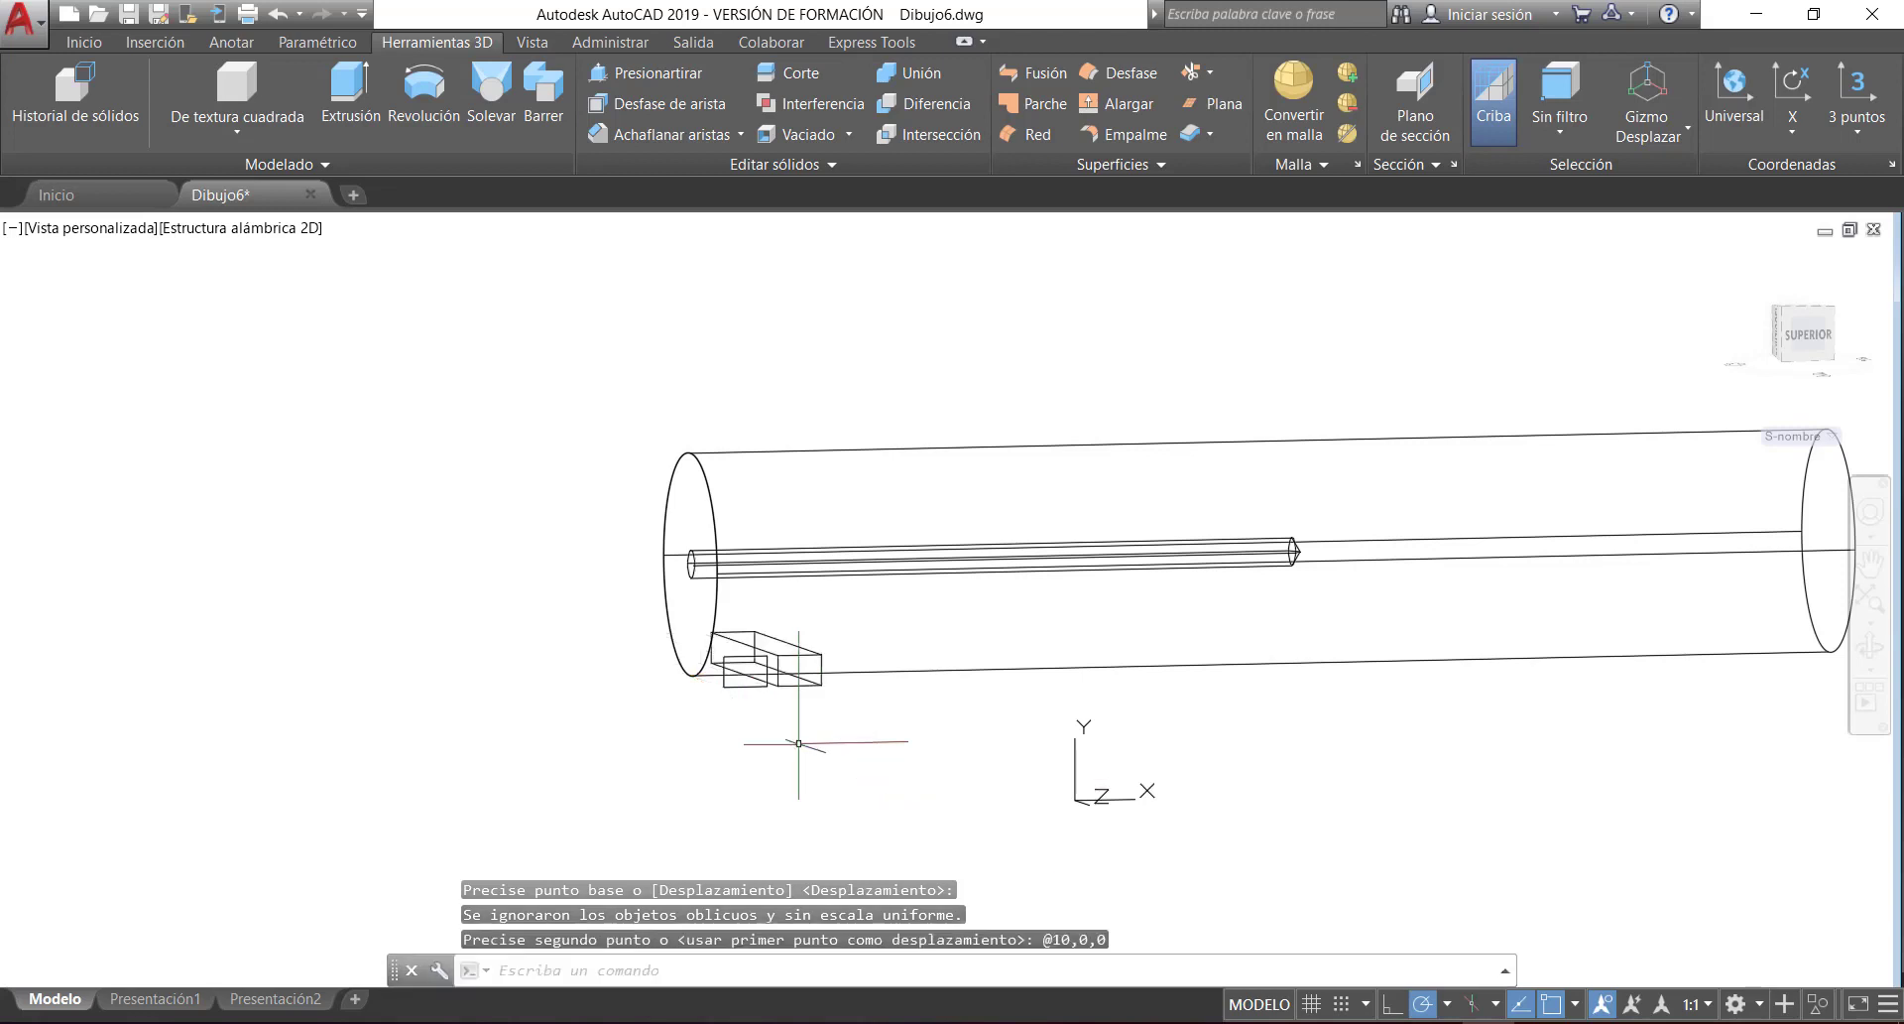
- Examine the block's position on the cylinder from an angled view, and restore the front view
shift+middle_drag(838, 745, 828, 812)
scroll(827, 813, up, 2)
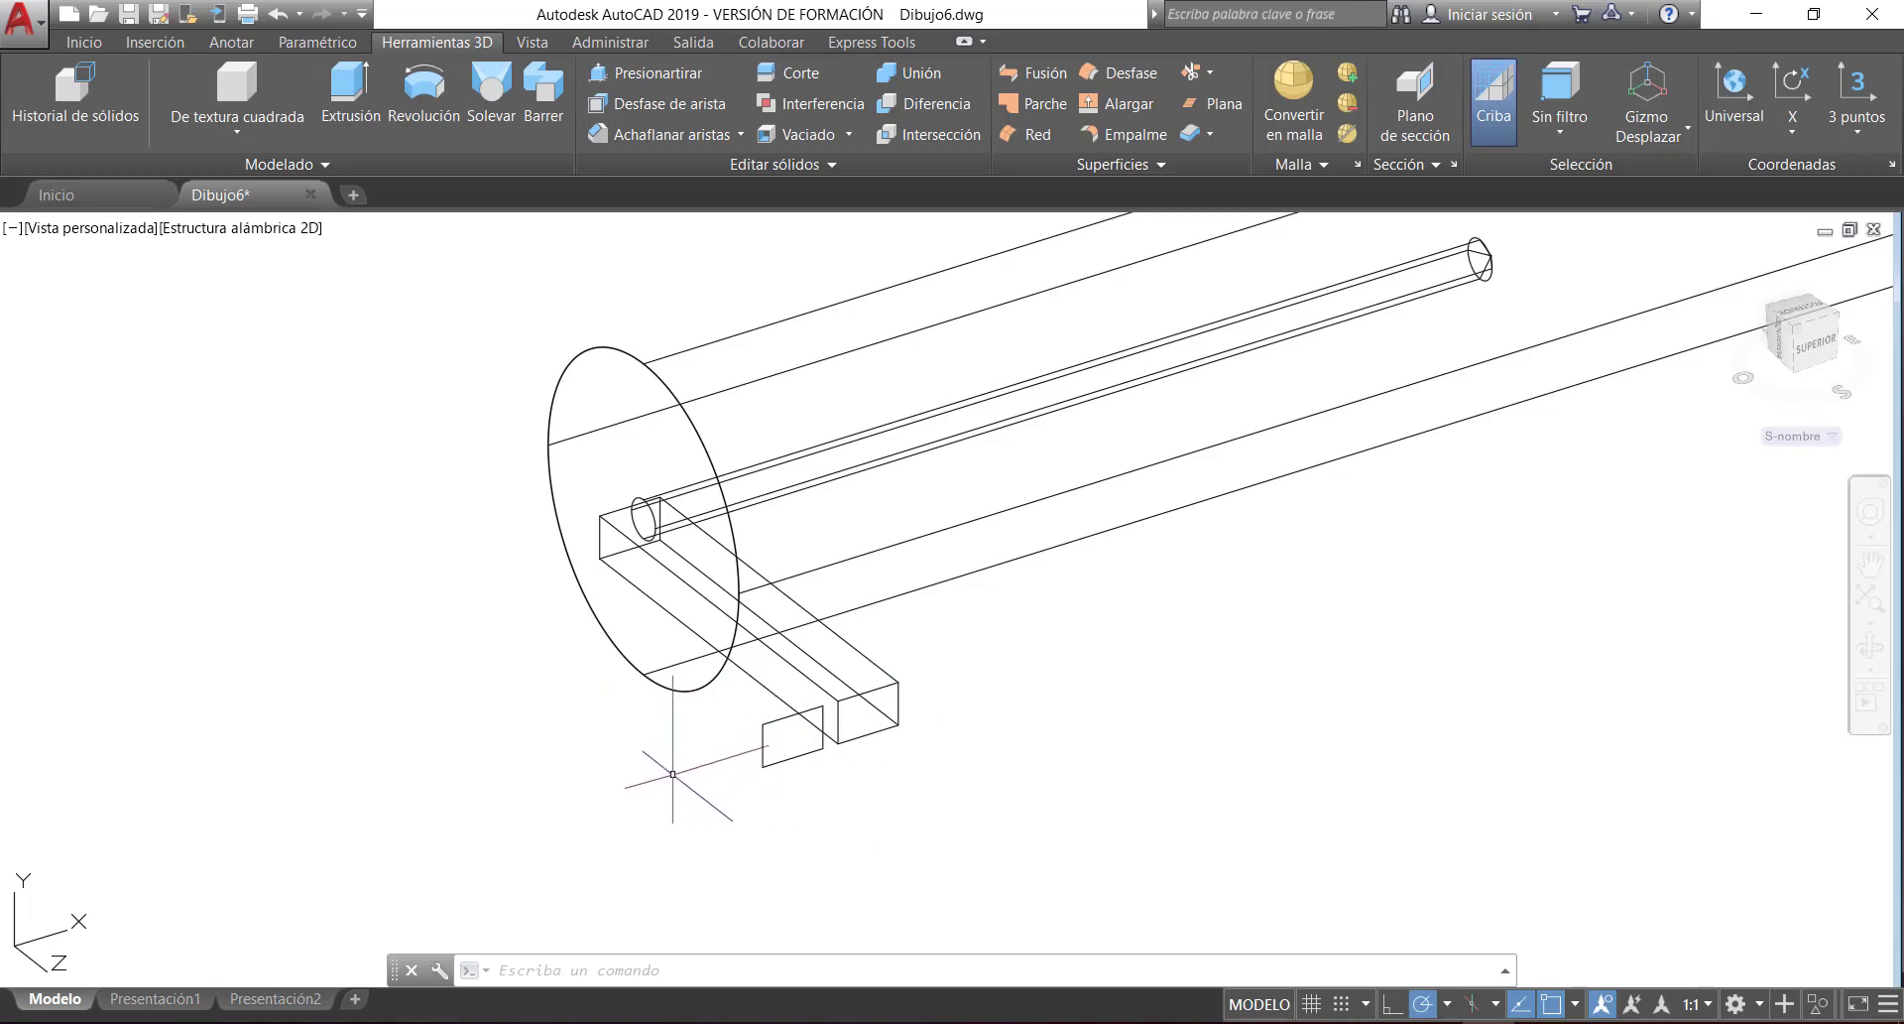
scroll(636, 751, down, 4)
scroll(775, 815, up, 2)
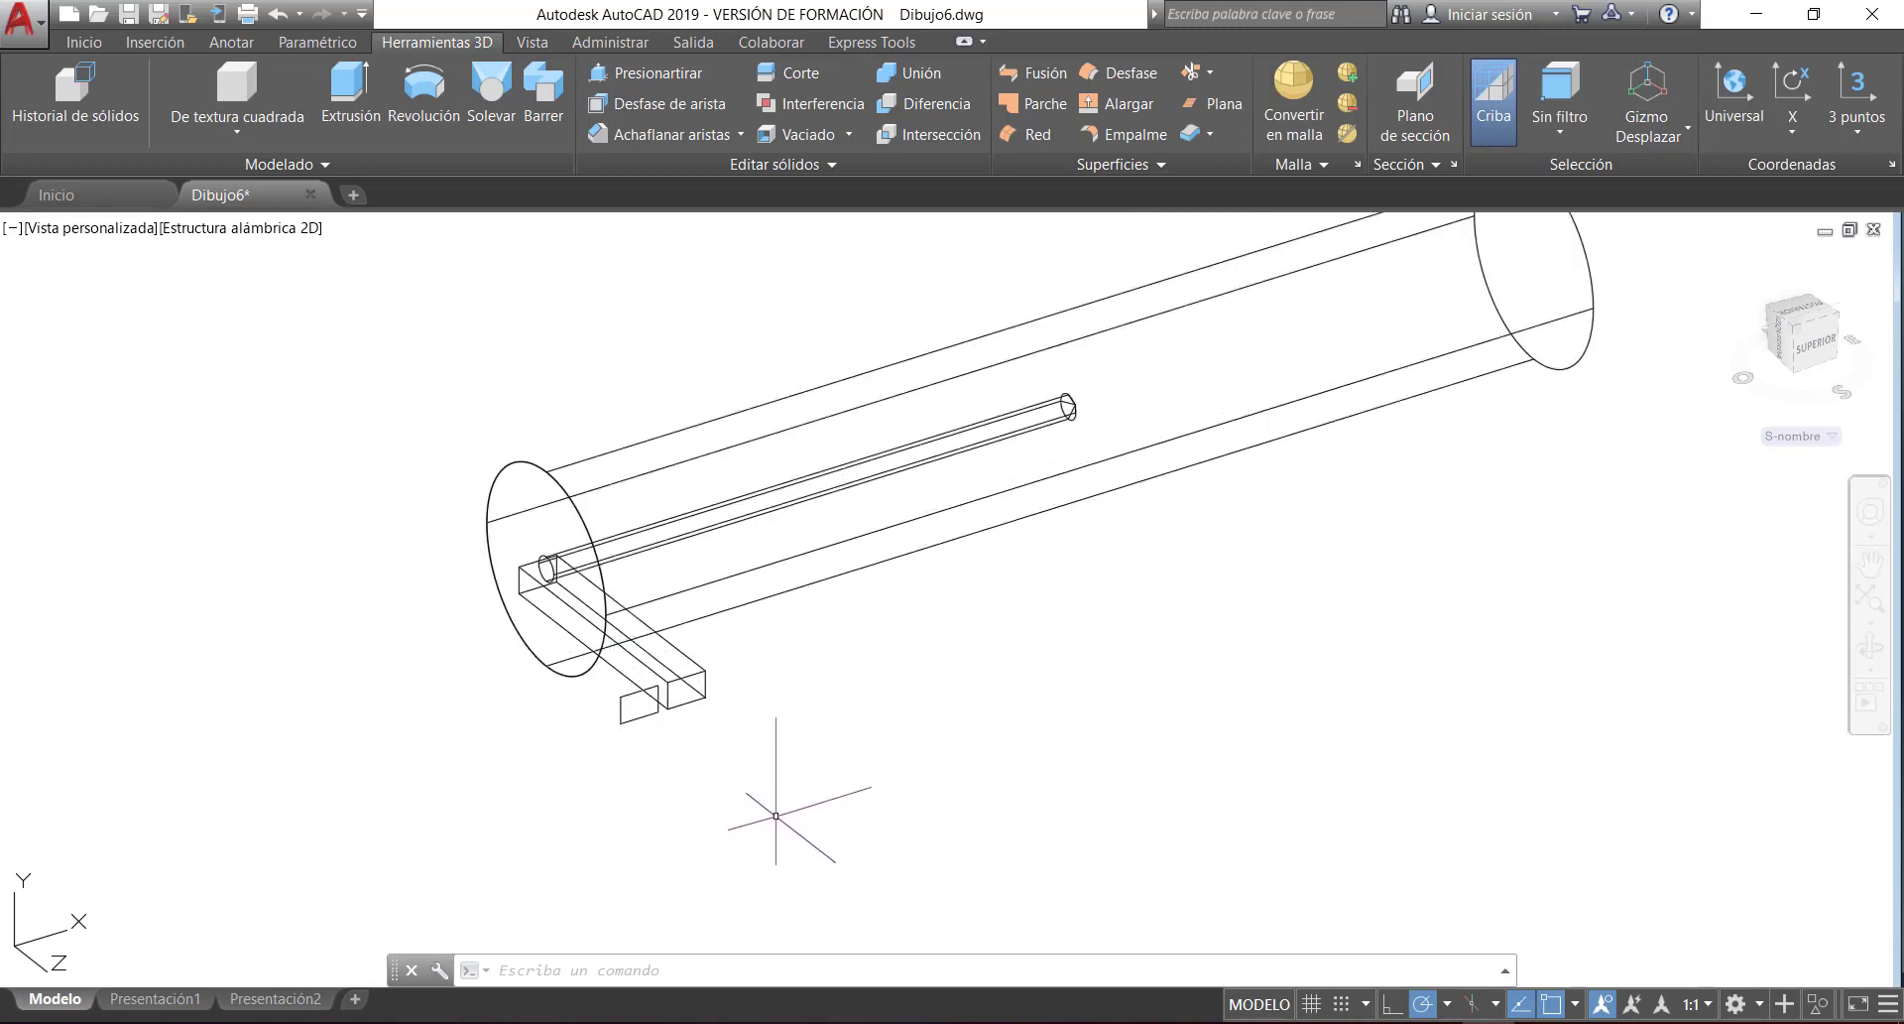
middle_drag(1055, 732, 937, 796)
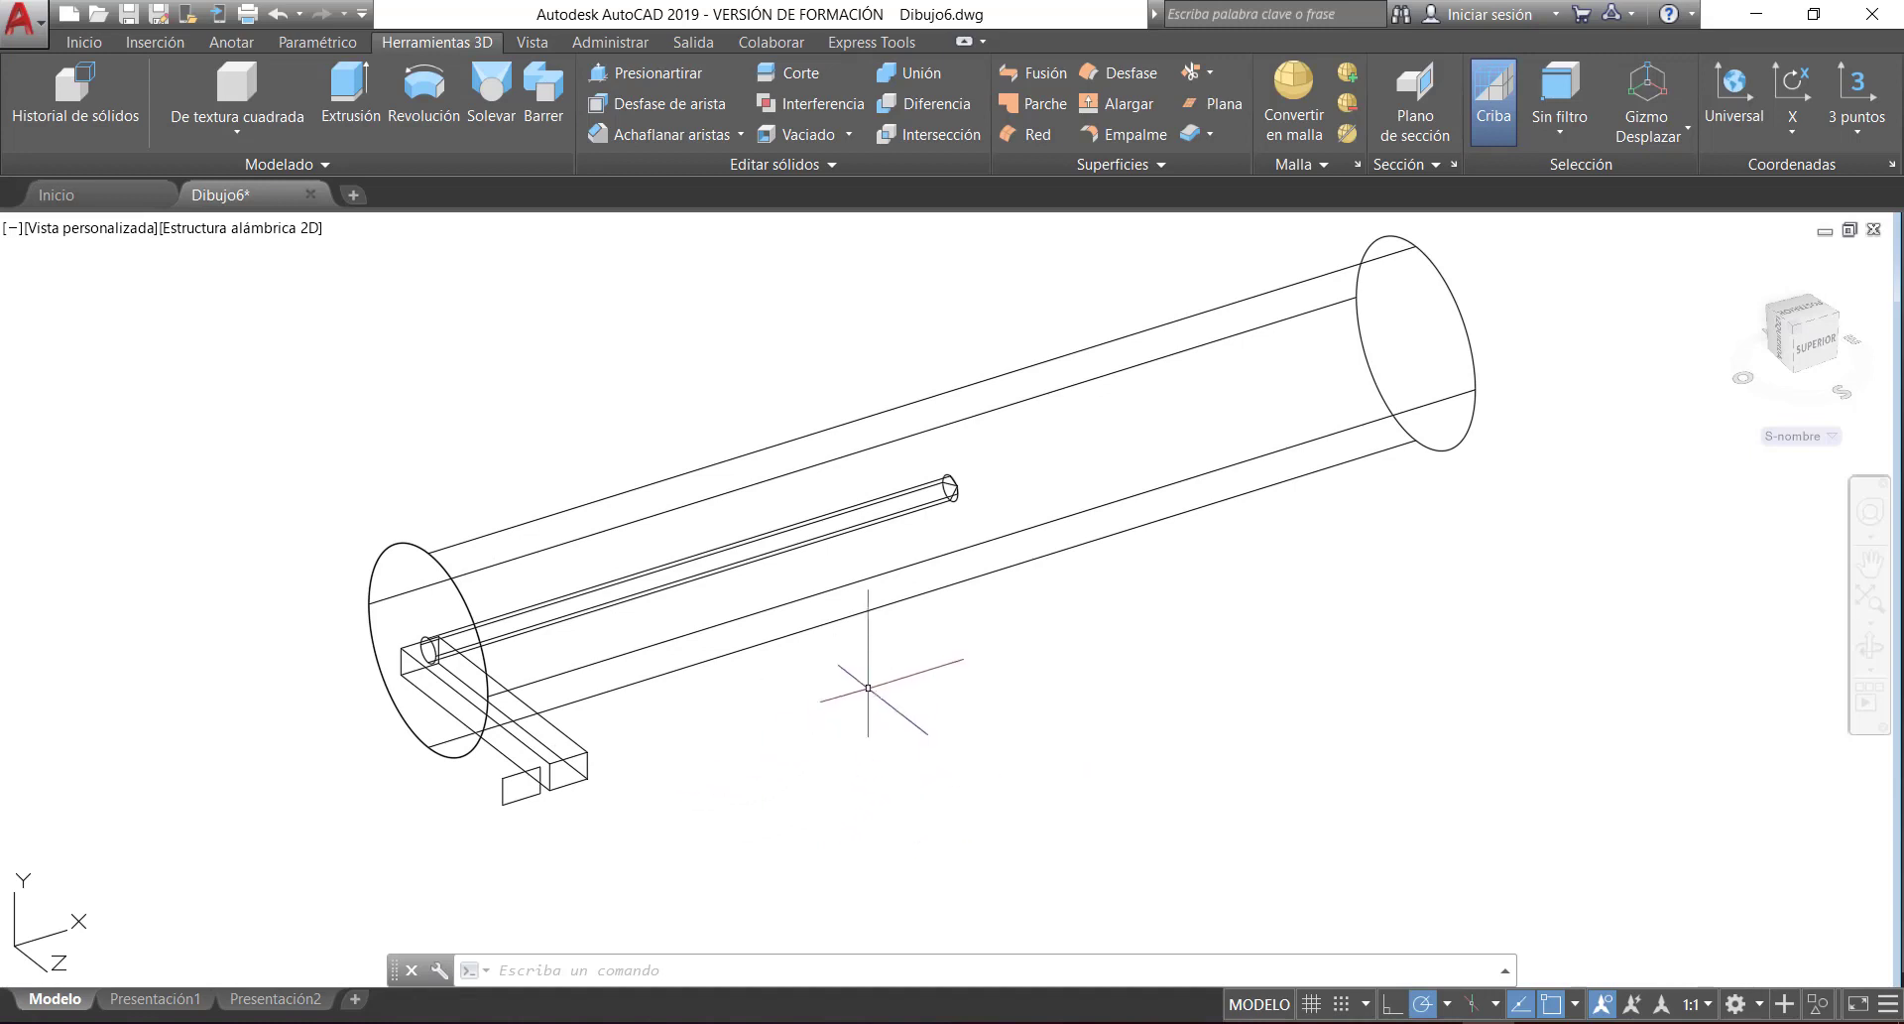
click(110, 228)
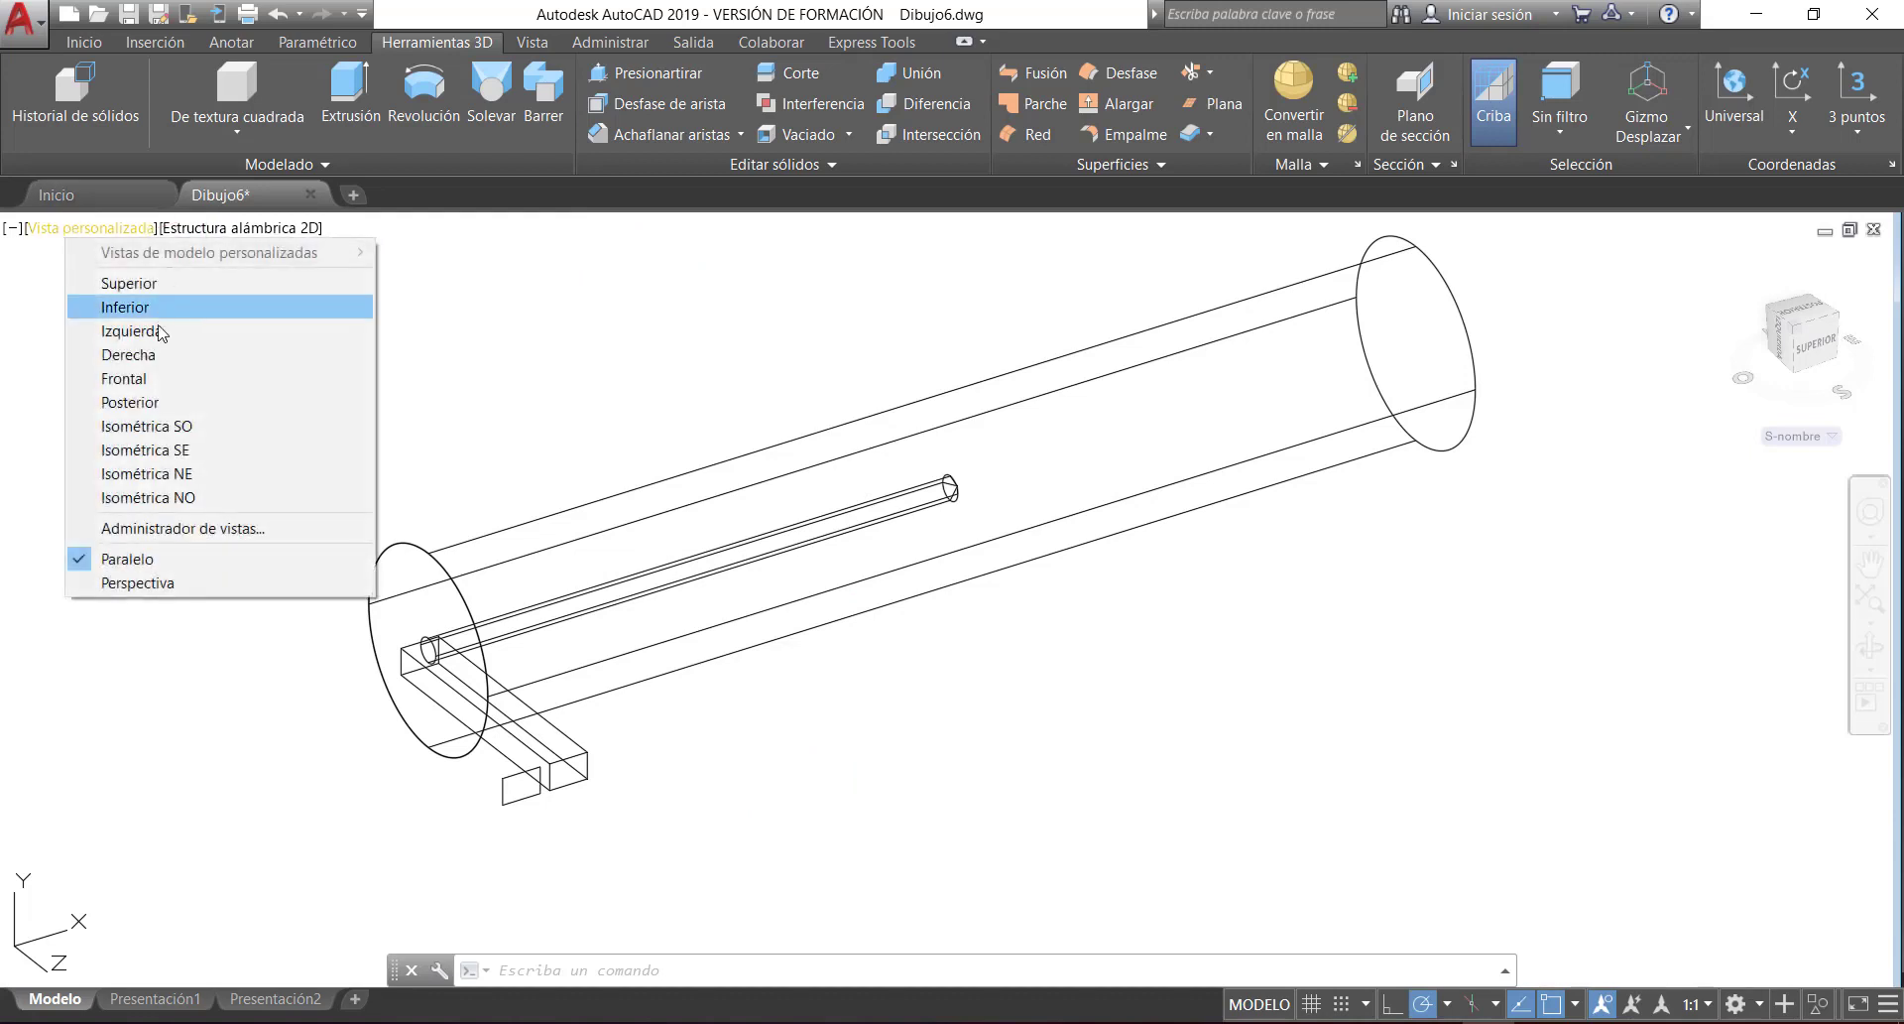
click(123, 378)
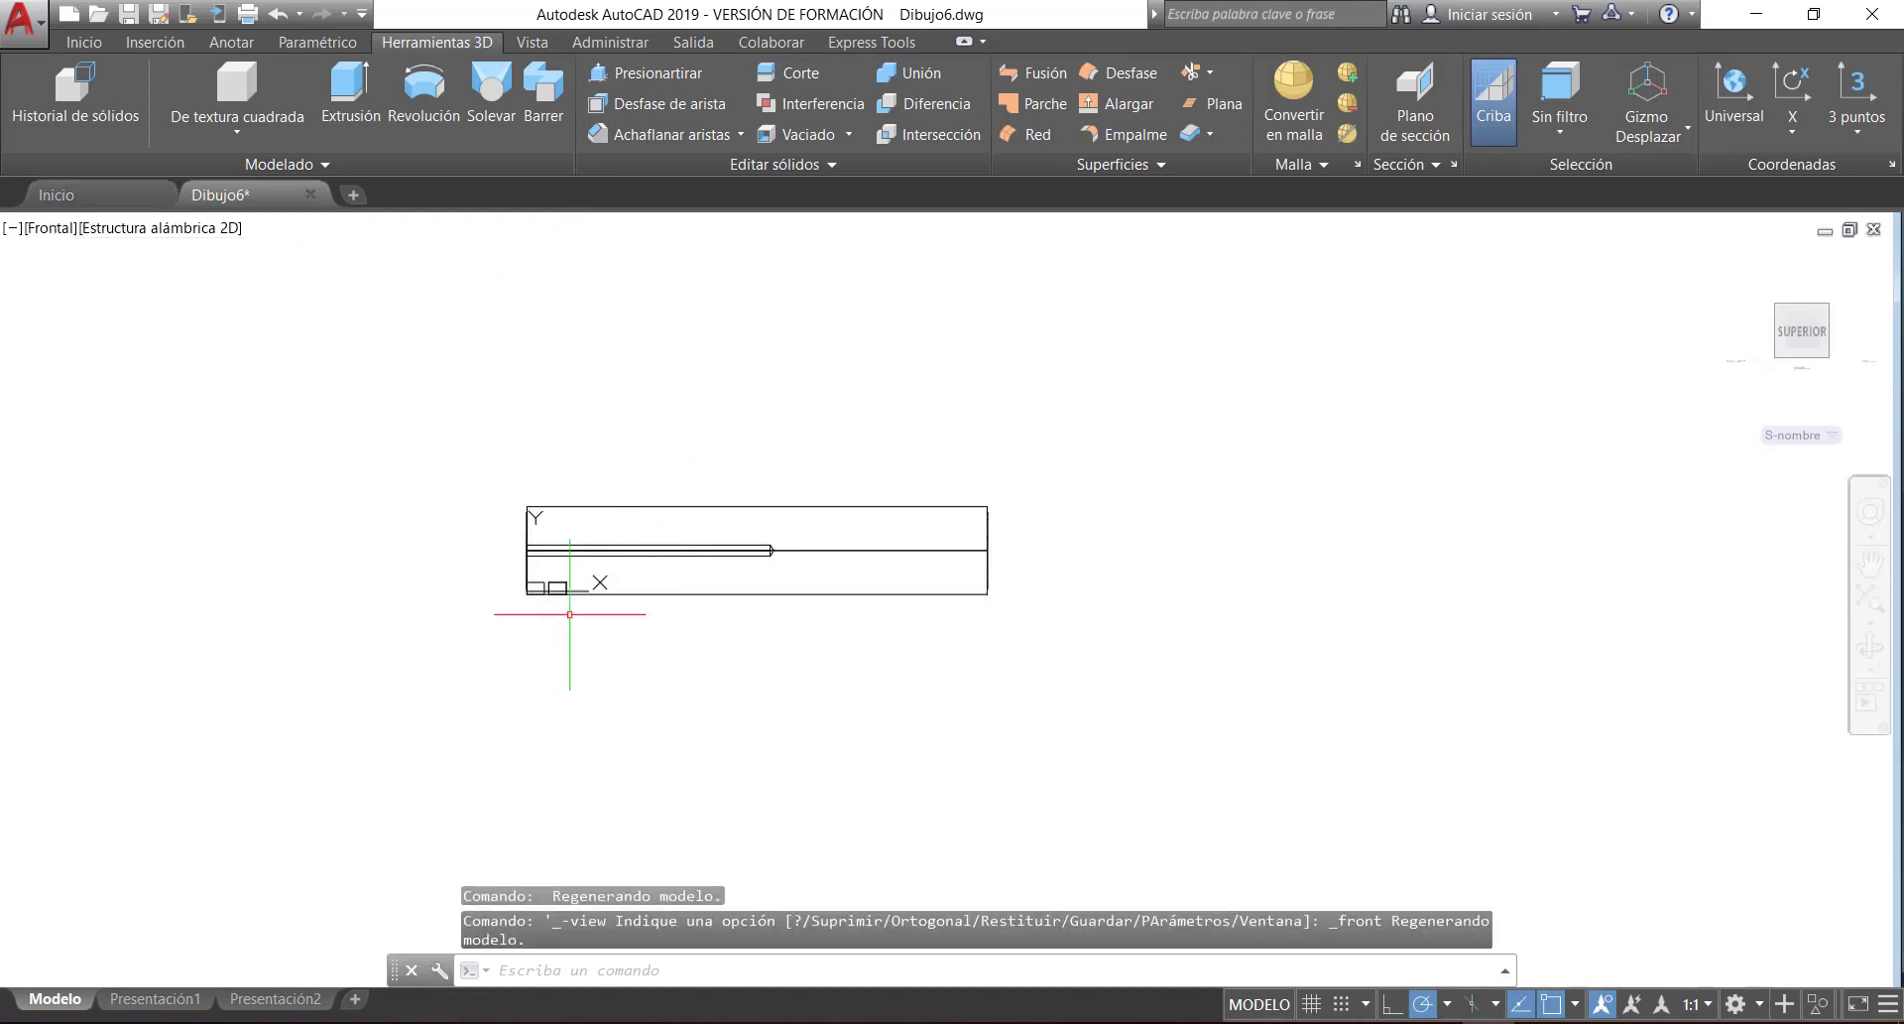
click(556, 532)
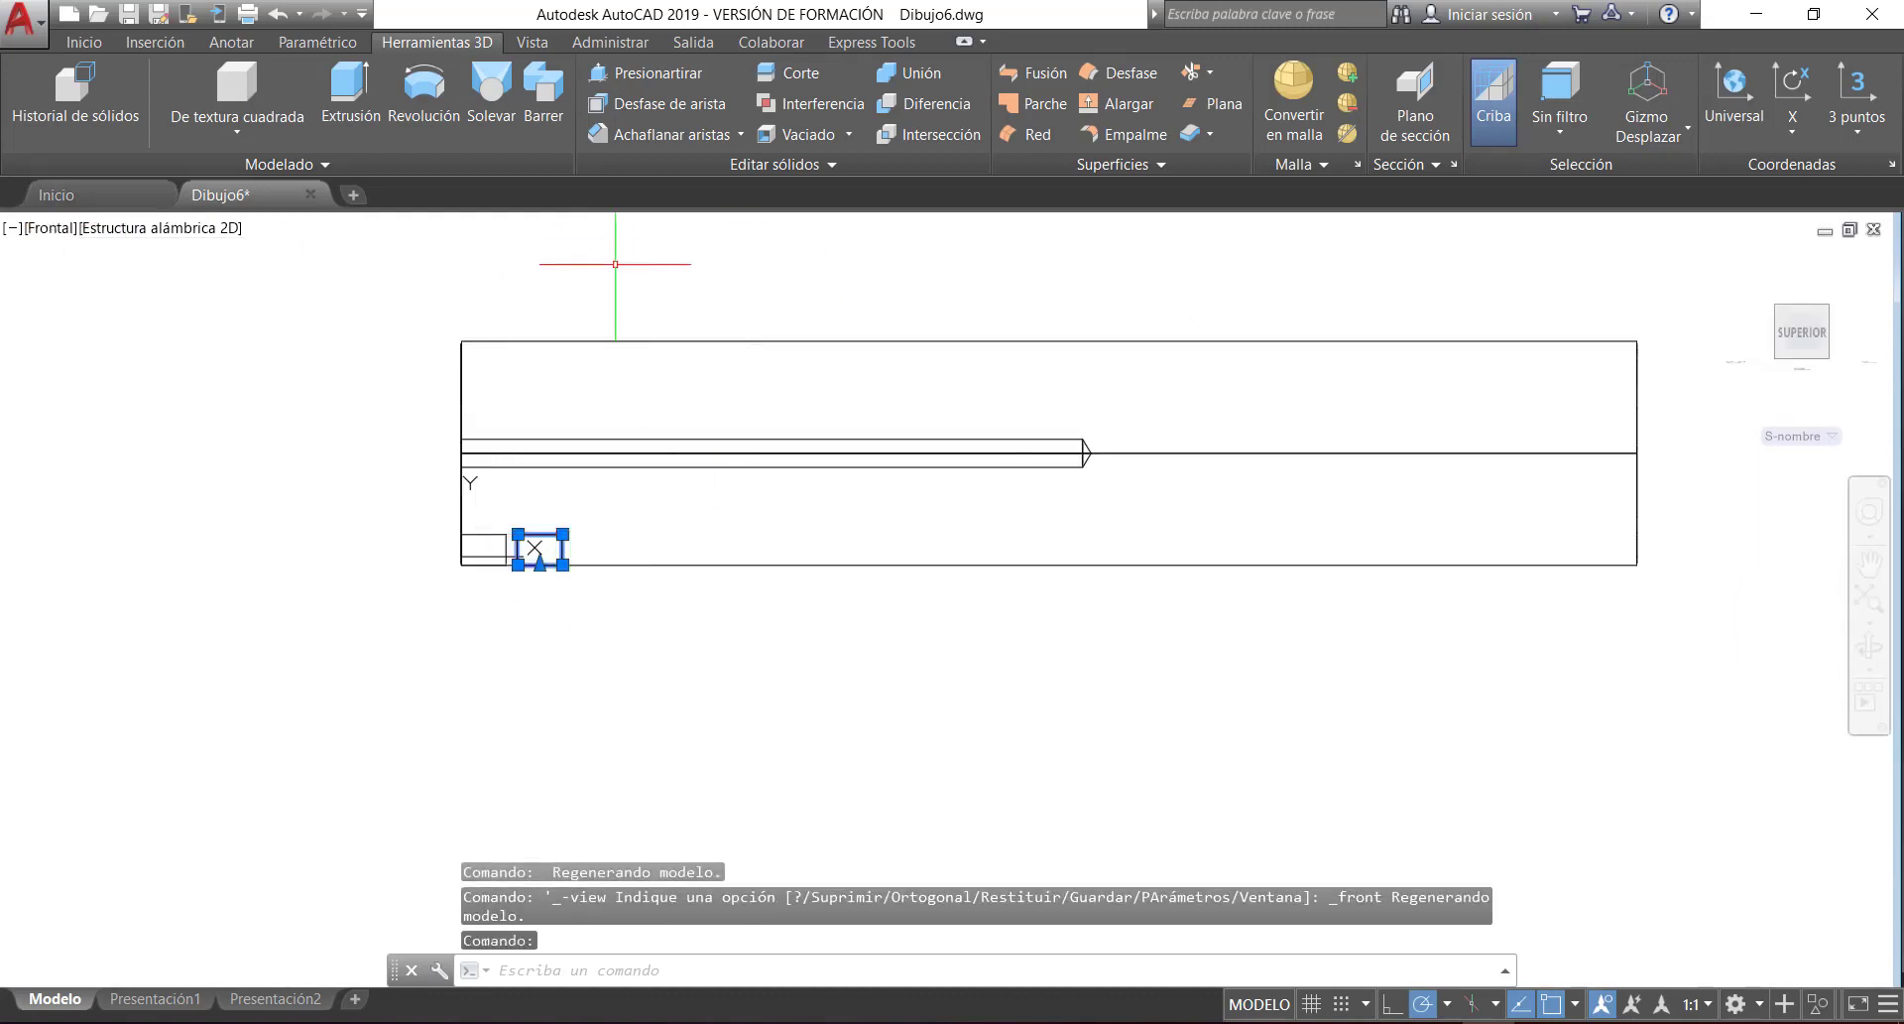
scroll(615, 264, down, 4)
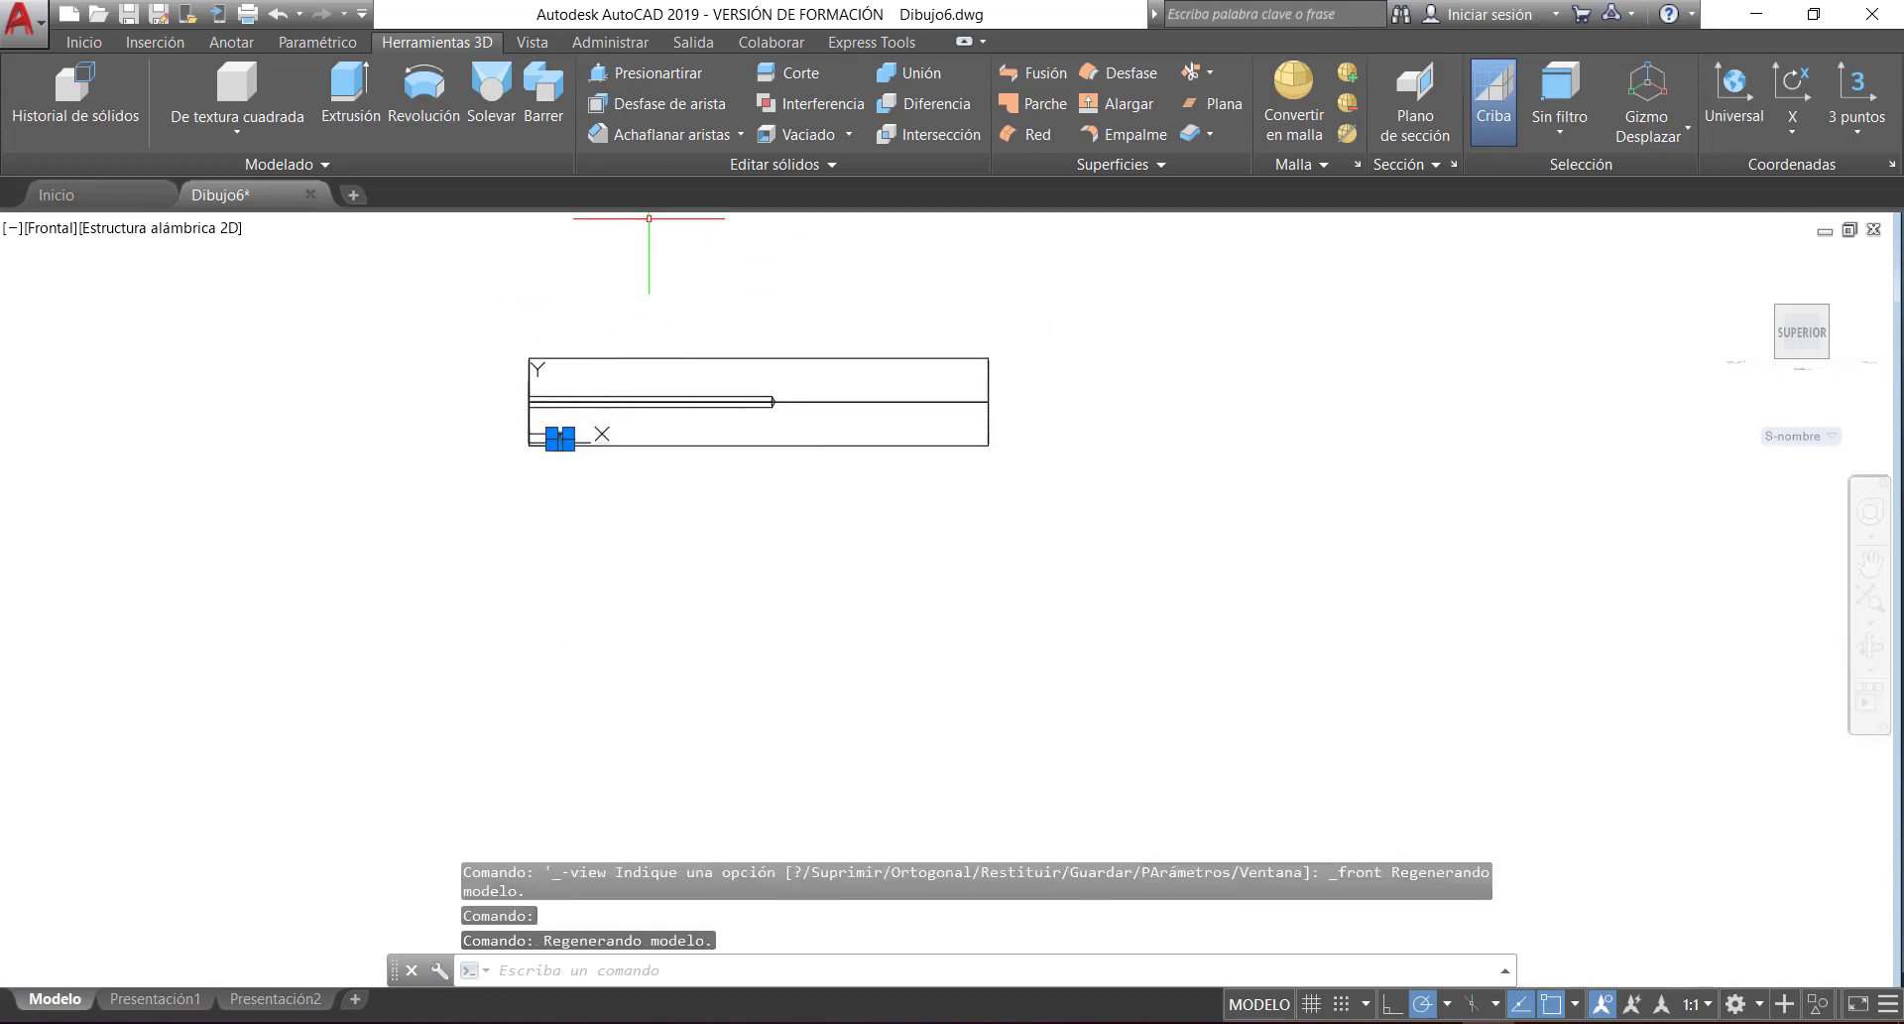
click(84, 42)
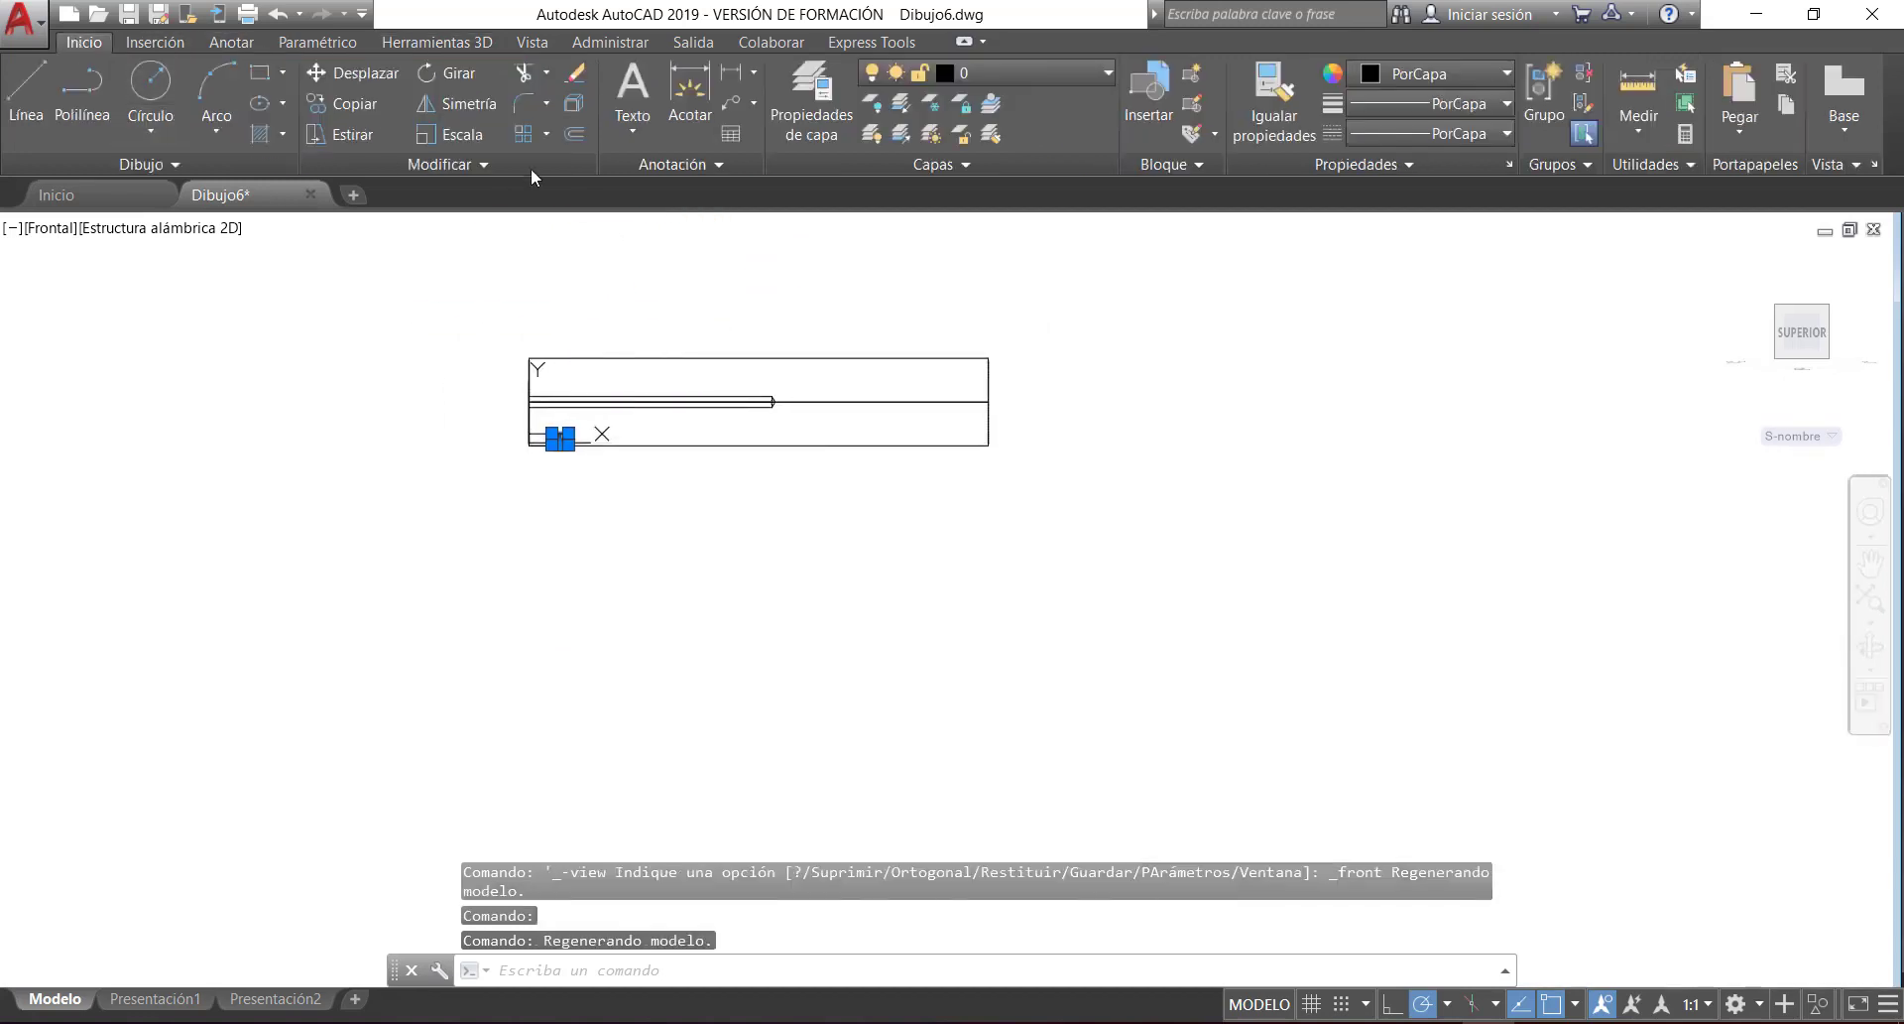
click(454, 103)
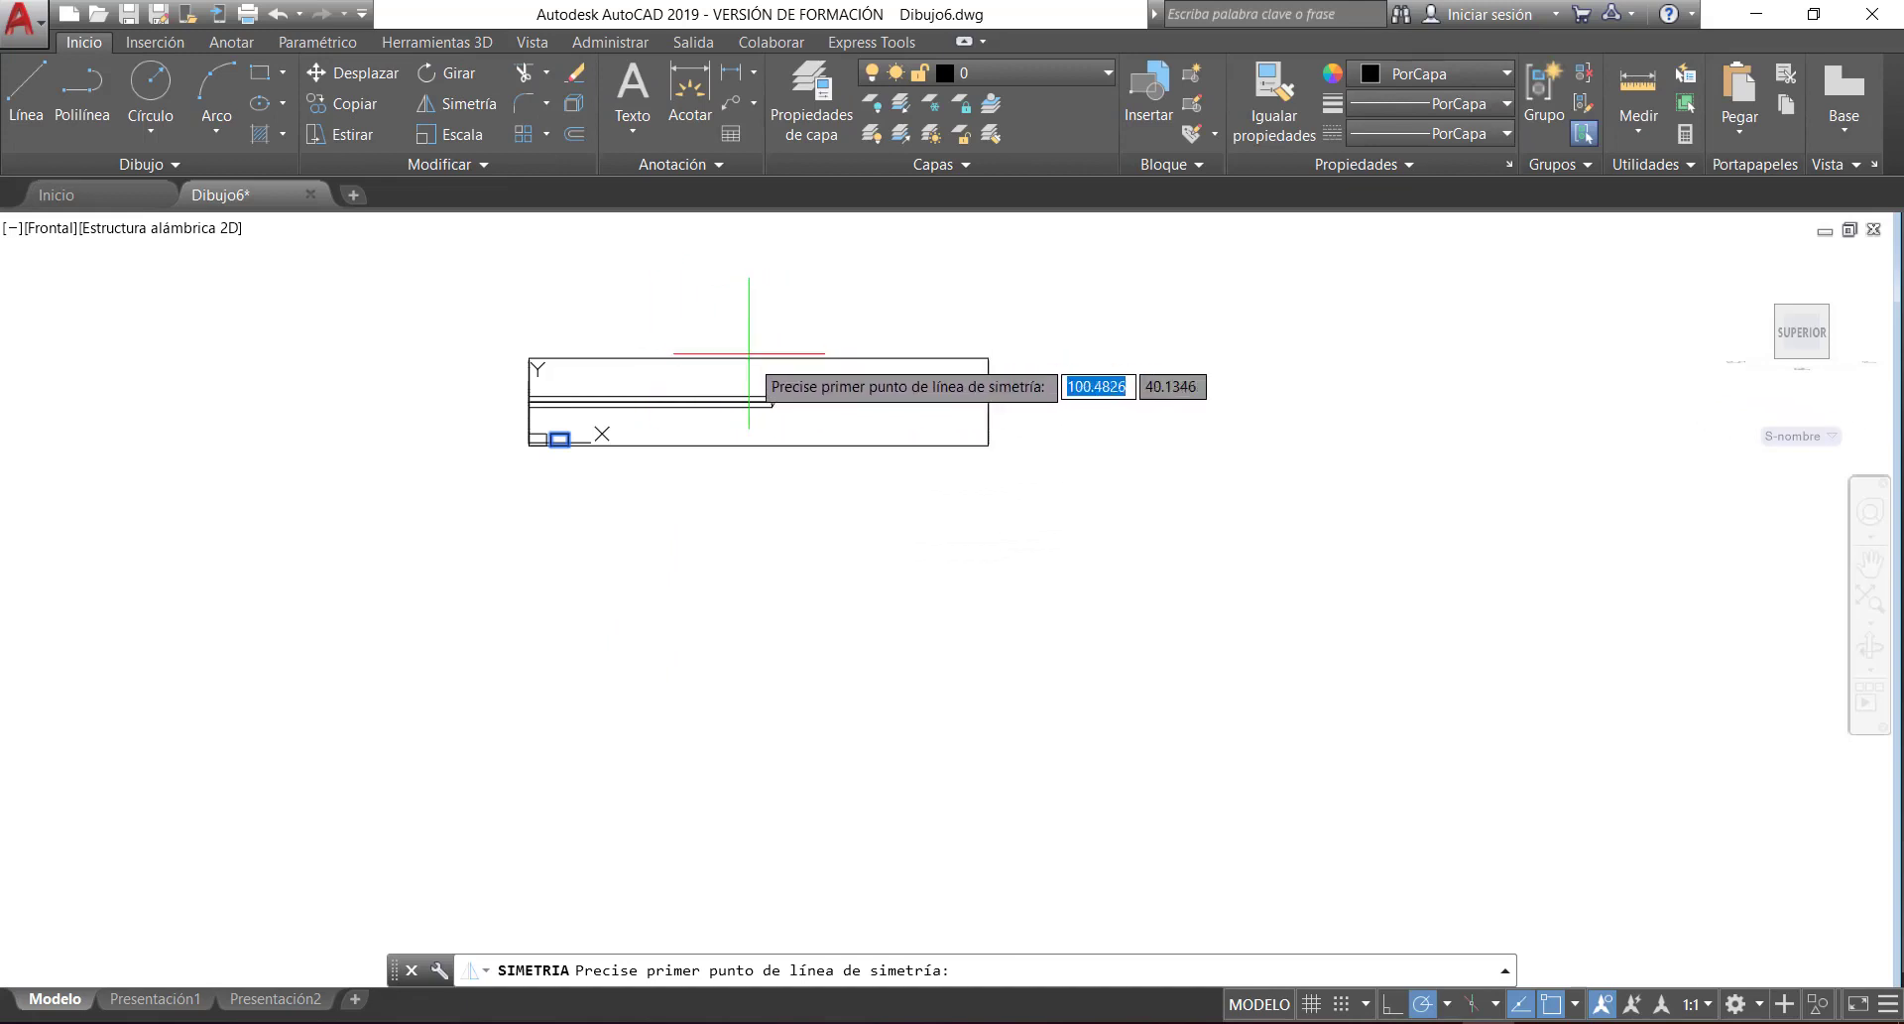
scroll(738, 343, up, 2)
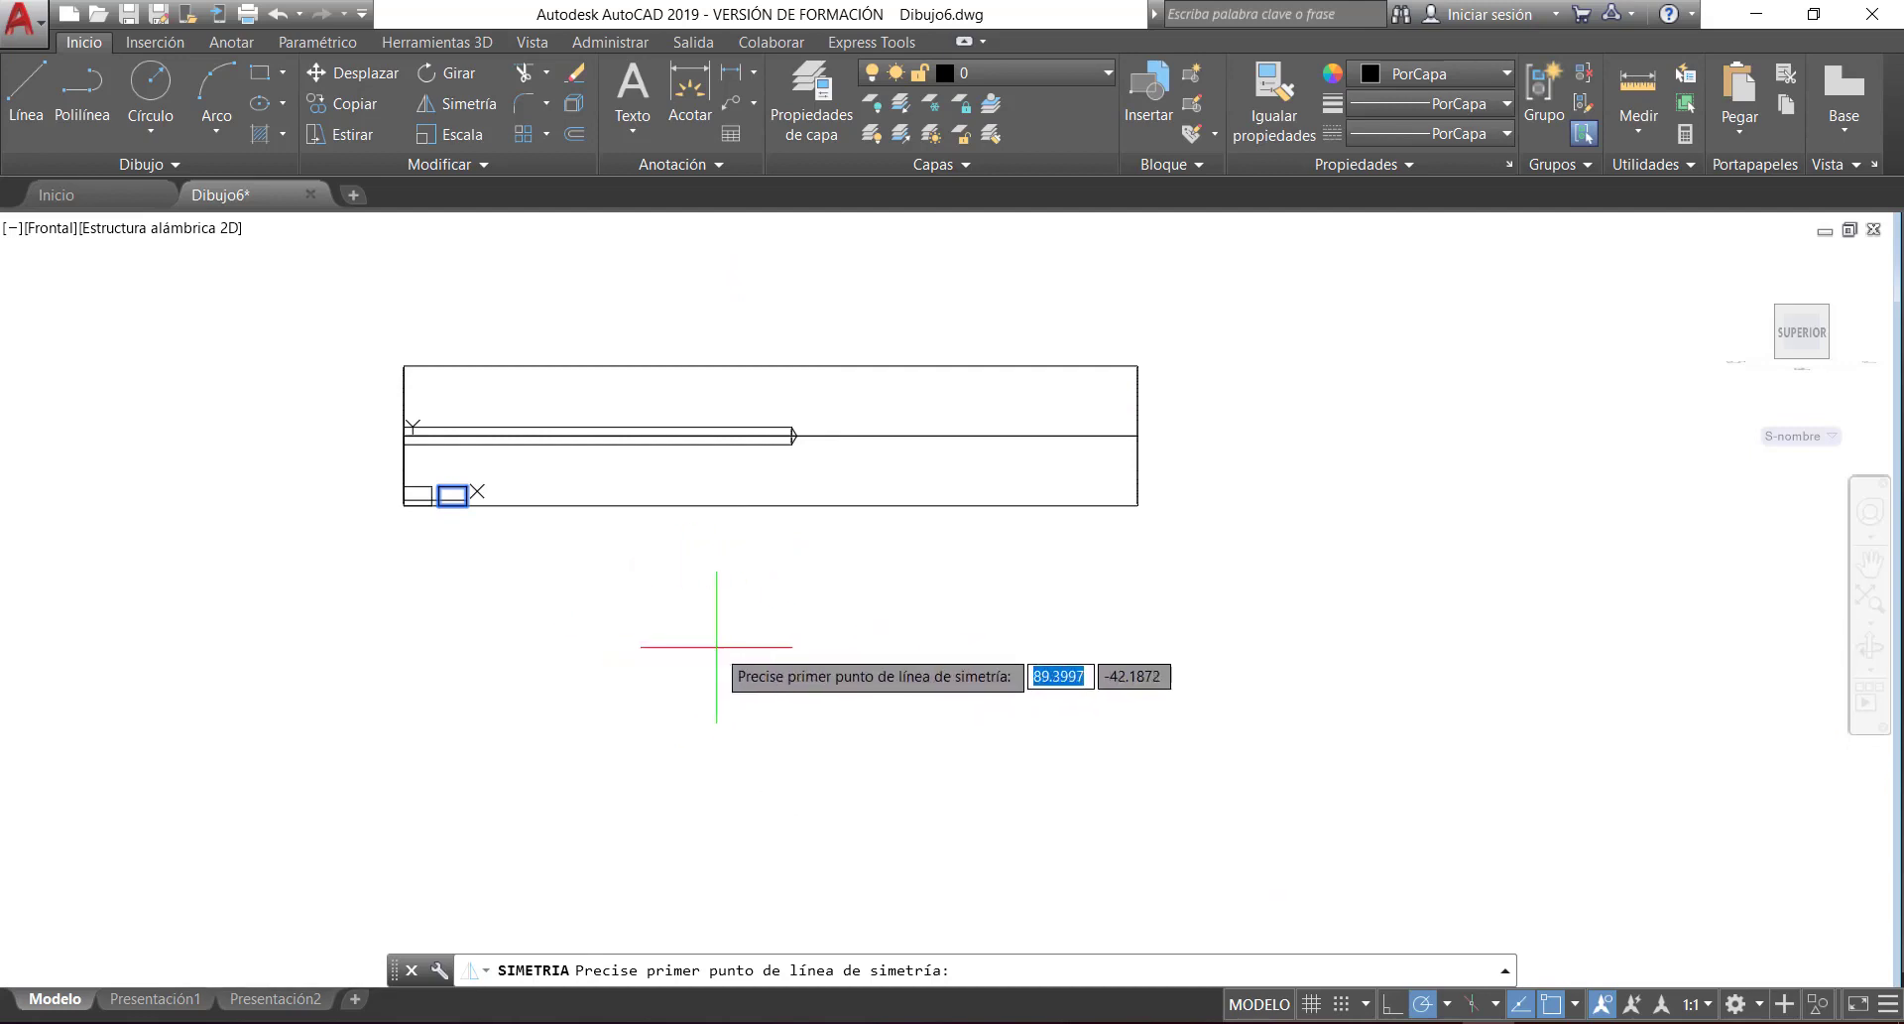
shift+right_click(716, 647)
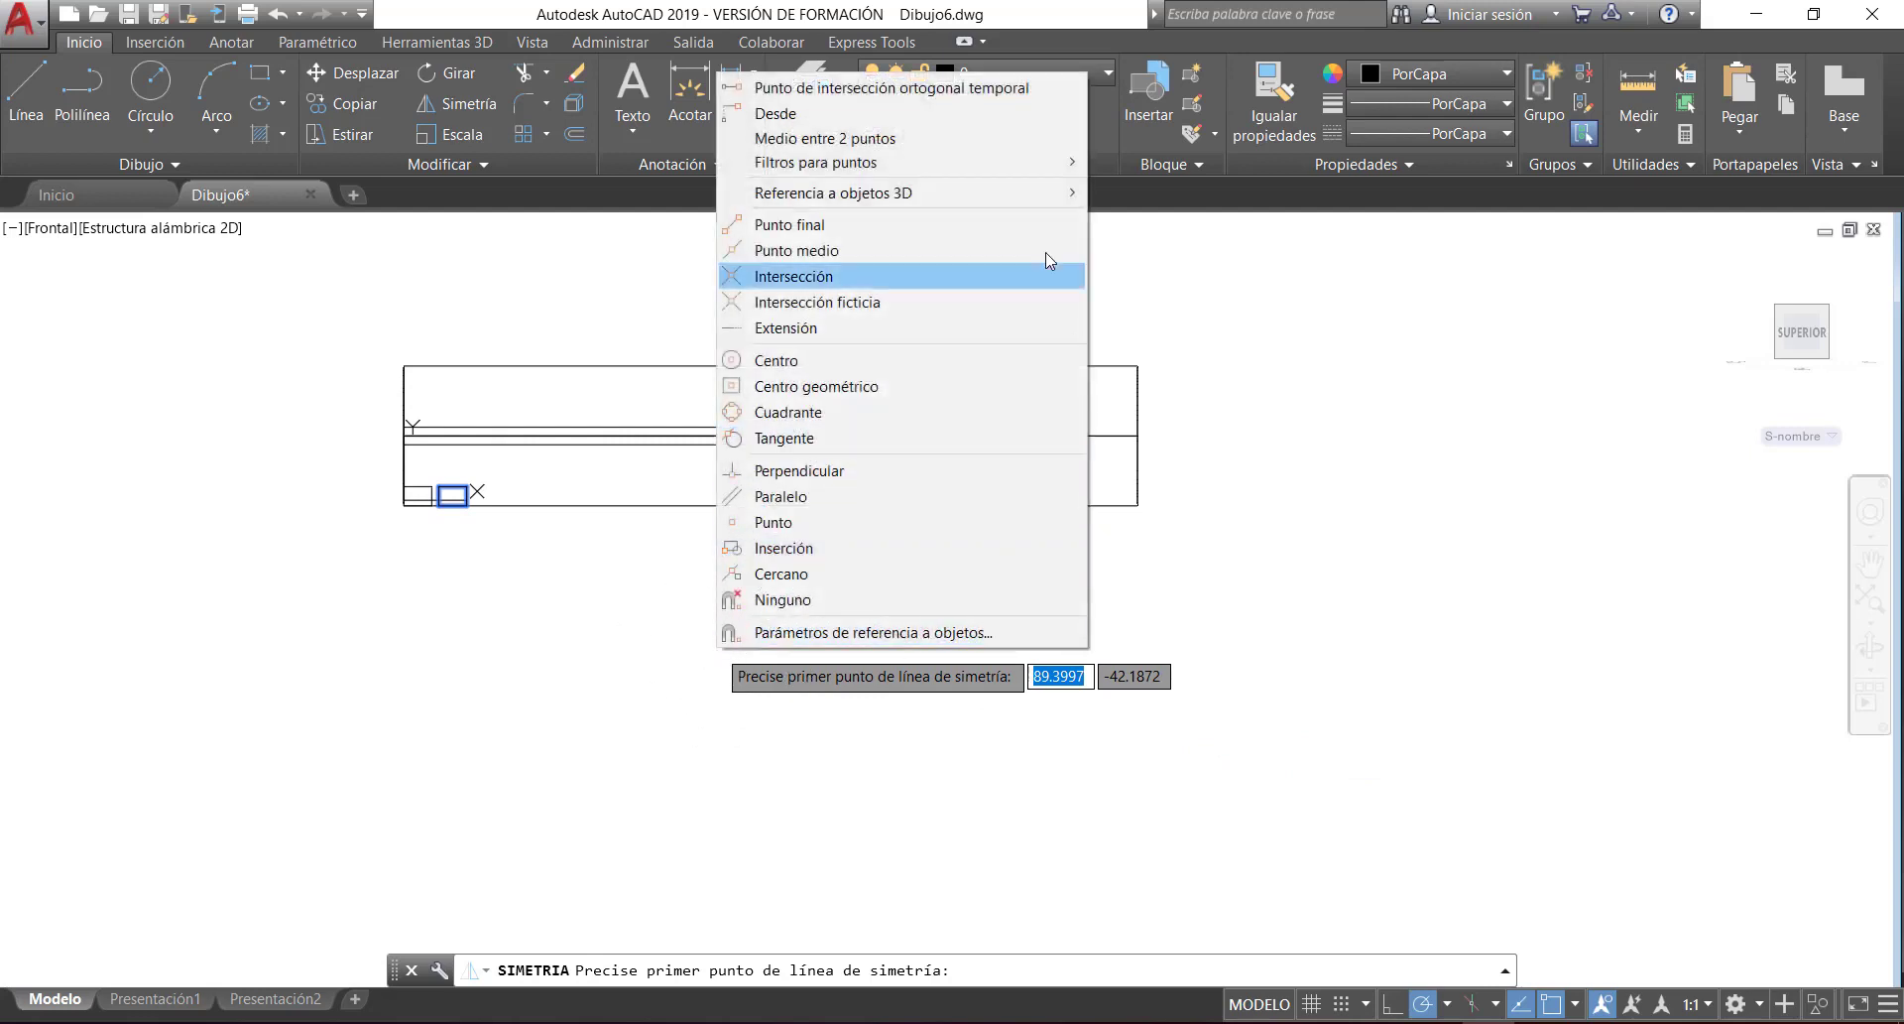
click(855, 139)
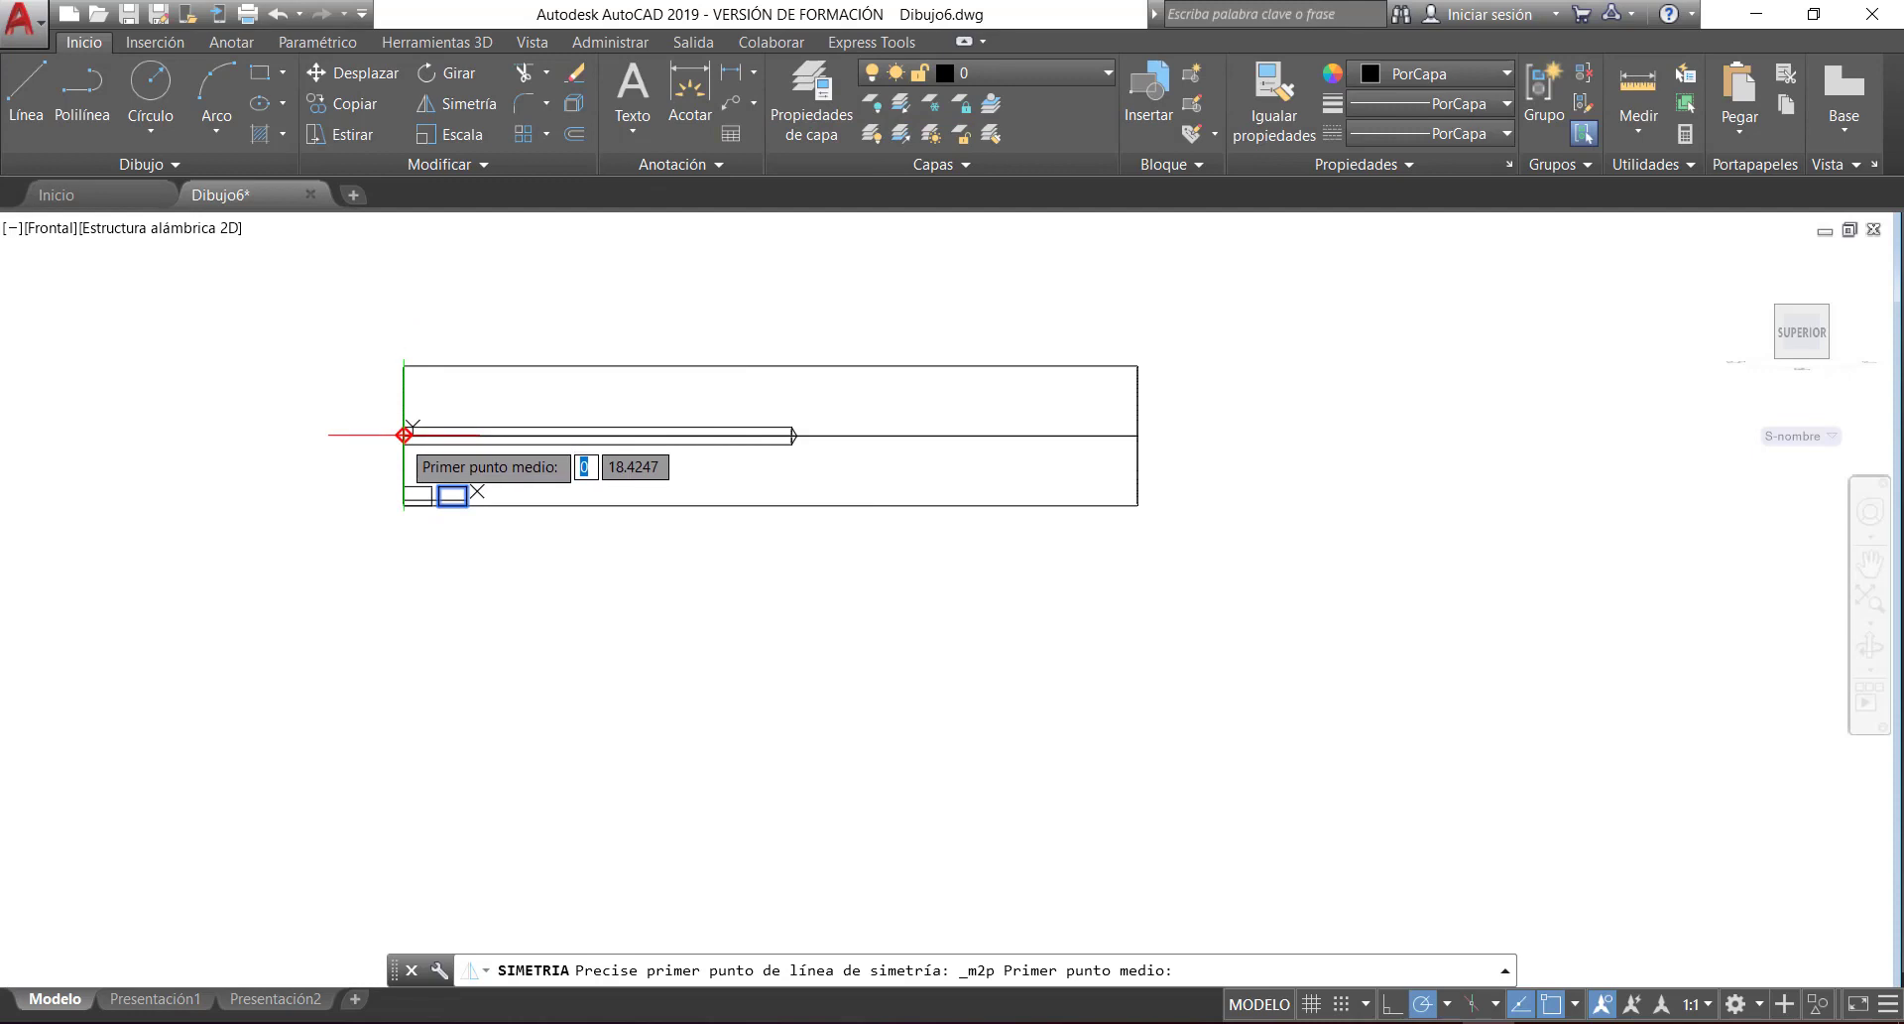
mouse_move(404, 501)
shift+middle_down()
mouse_move(480, 569)
mouse_move(496, 615)
shift+middle_up()
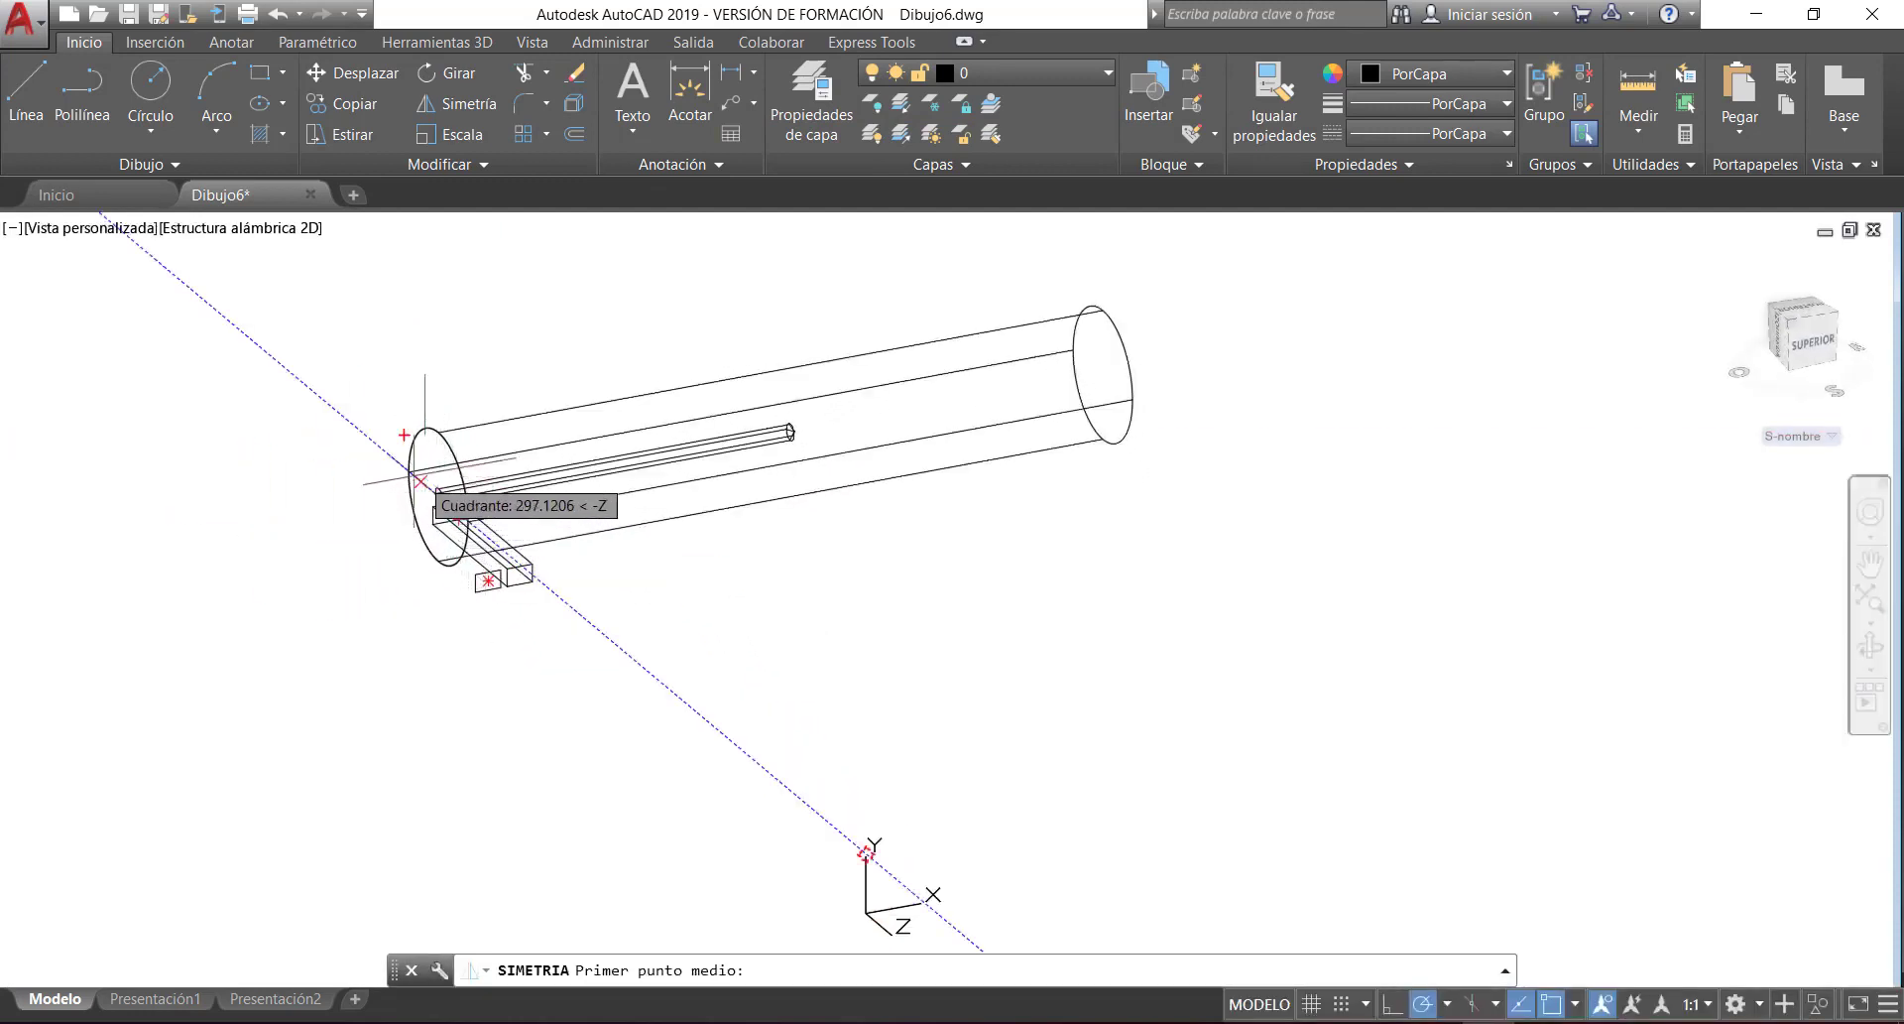
scroll(470, 518, up, 2)
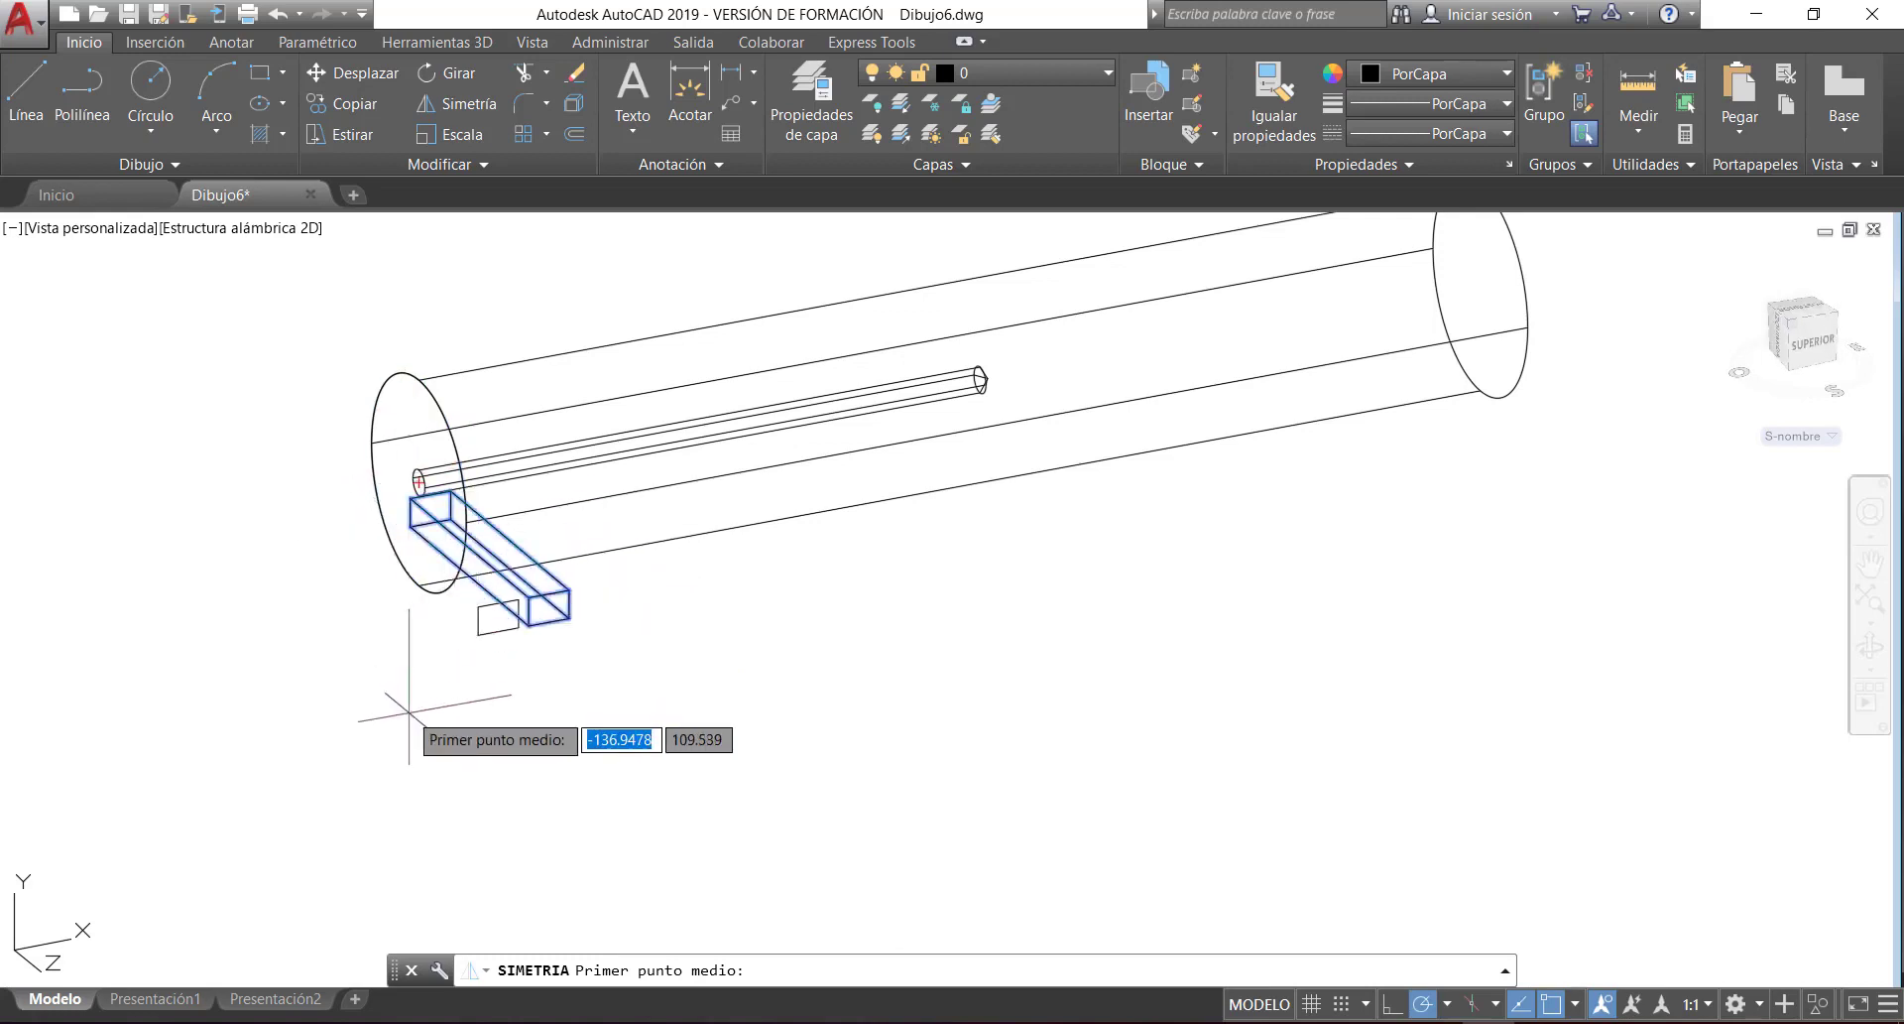
shift+right_click(195, 653)
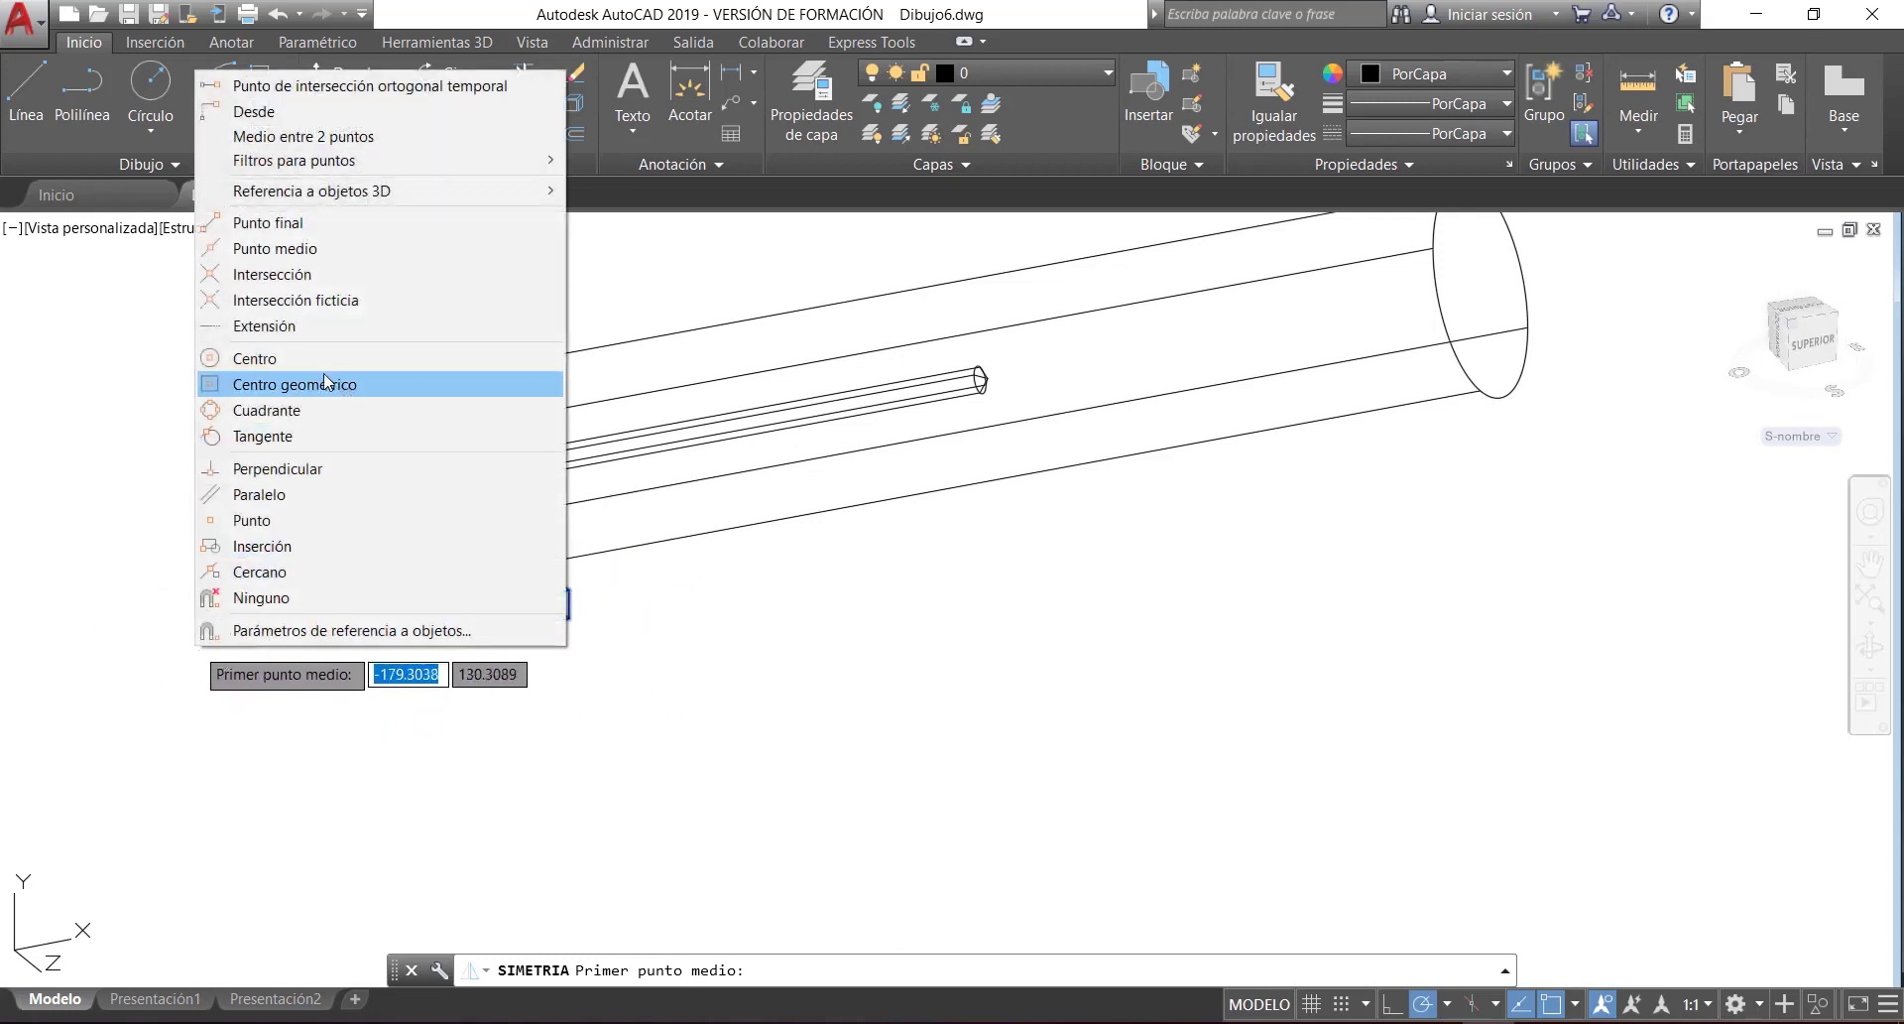
click(254, 364)
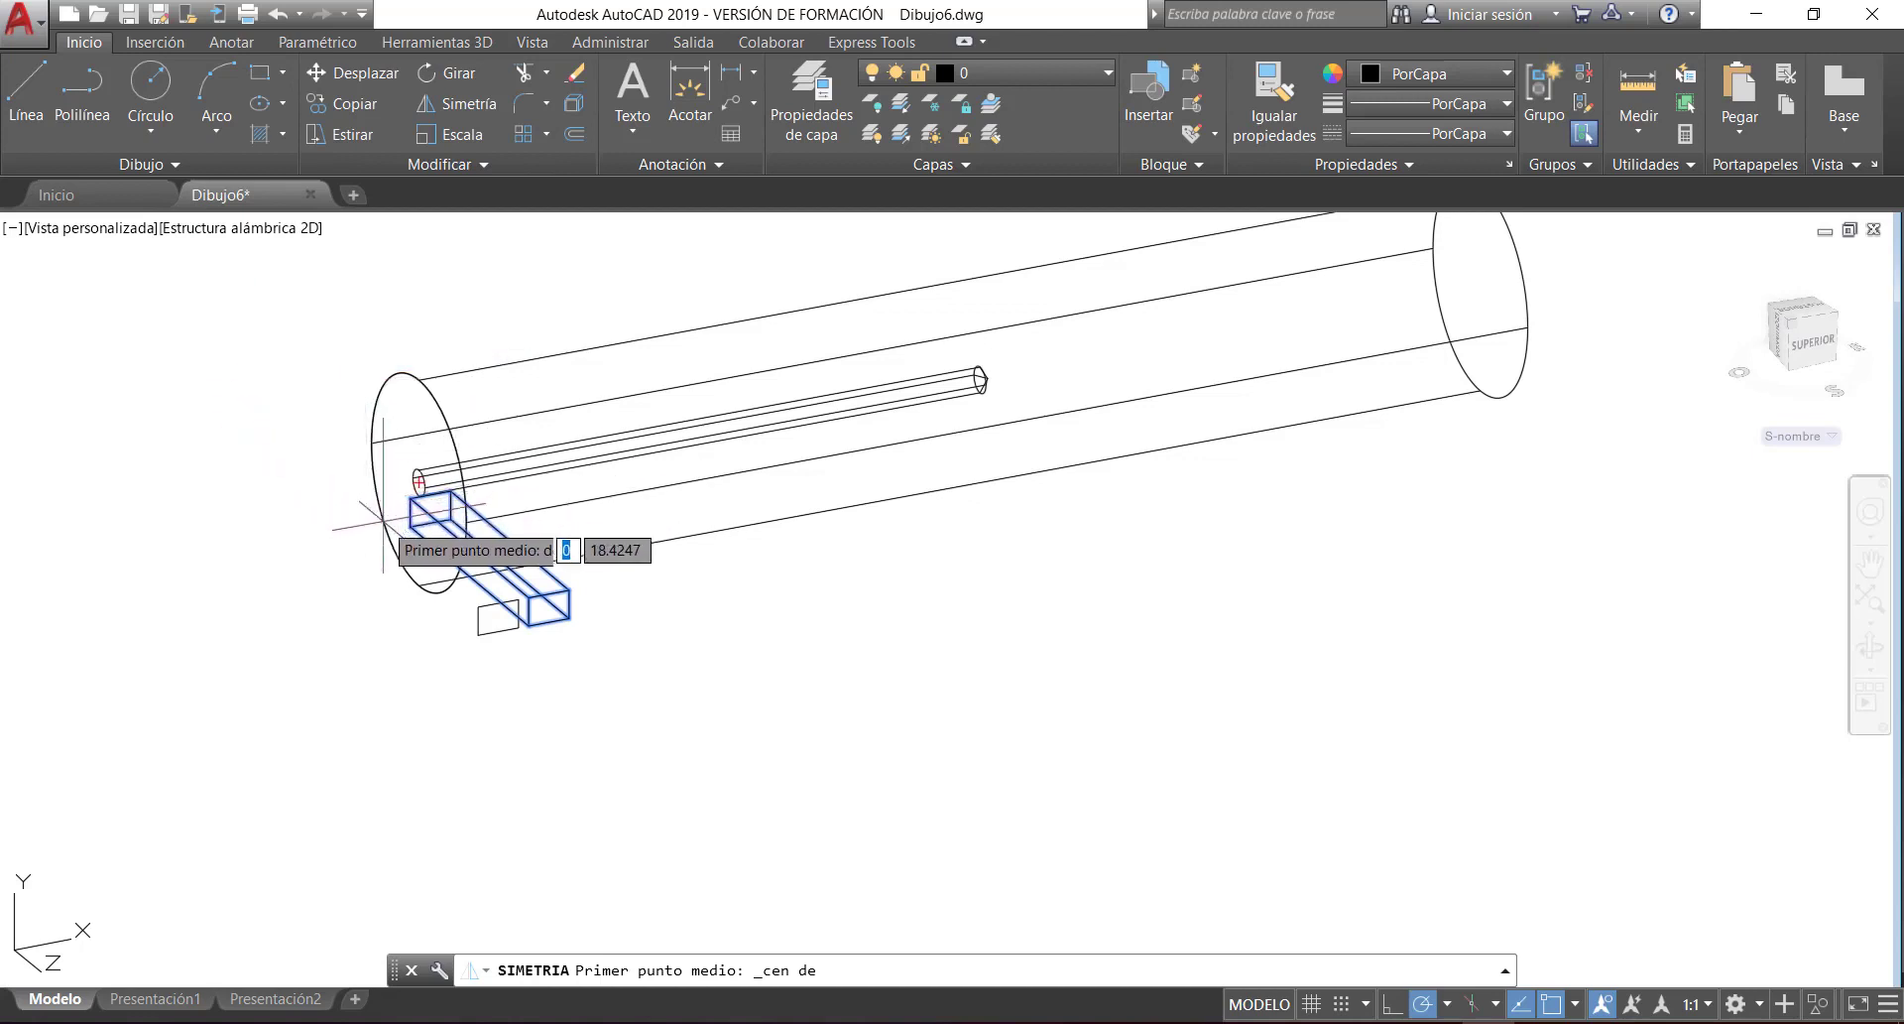
click(383, 521)
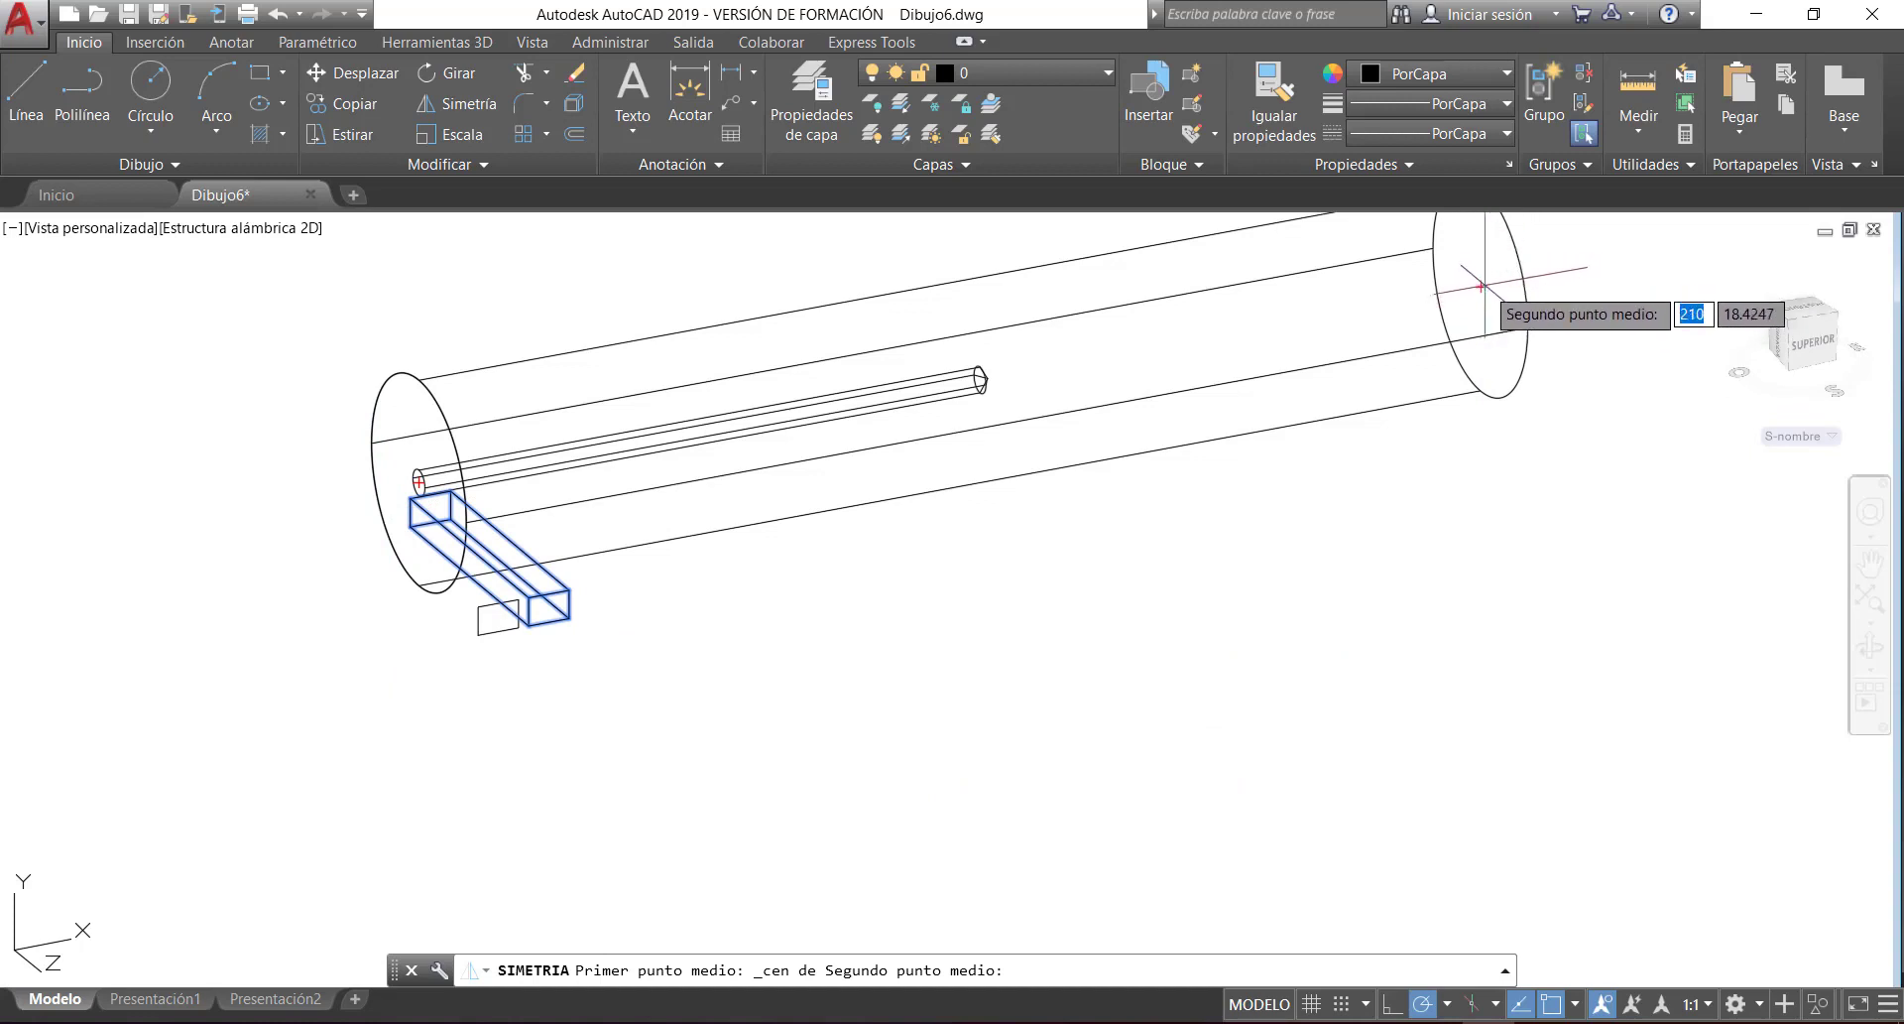
middle_drag(1468, 317, 1367, 387)
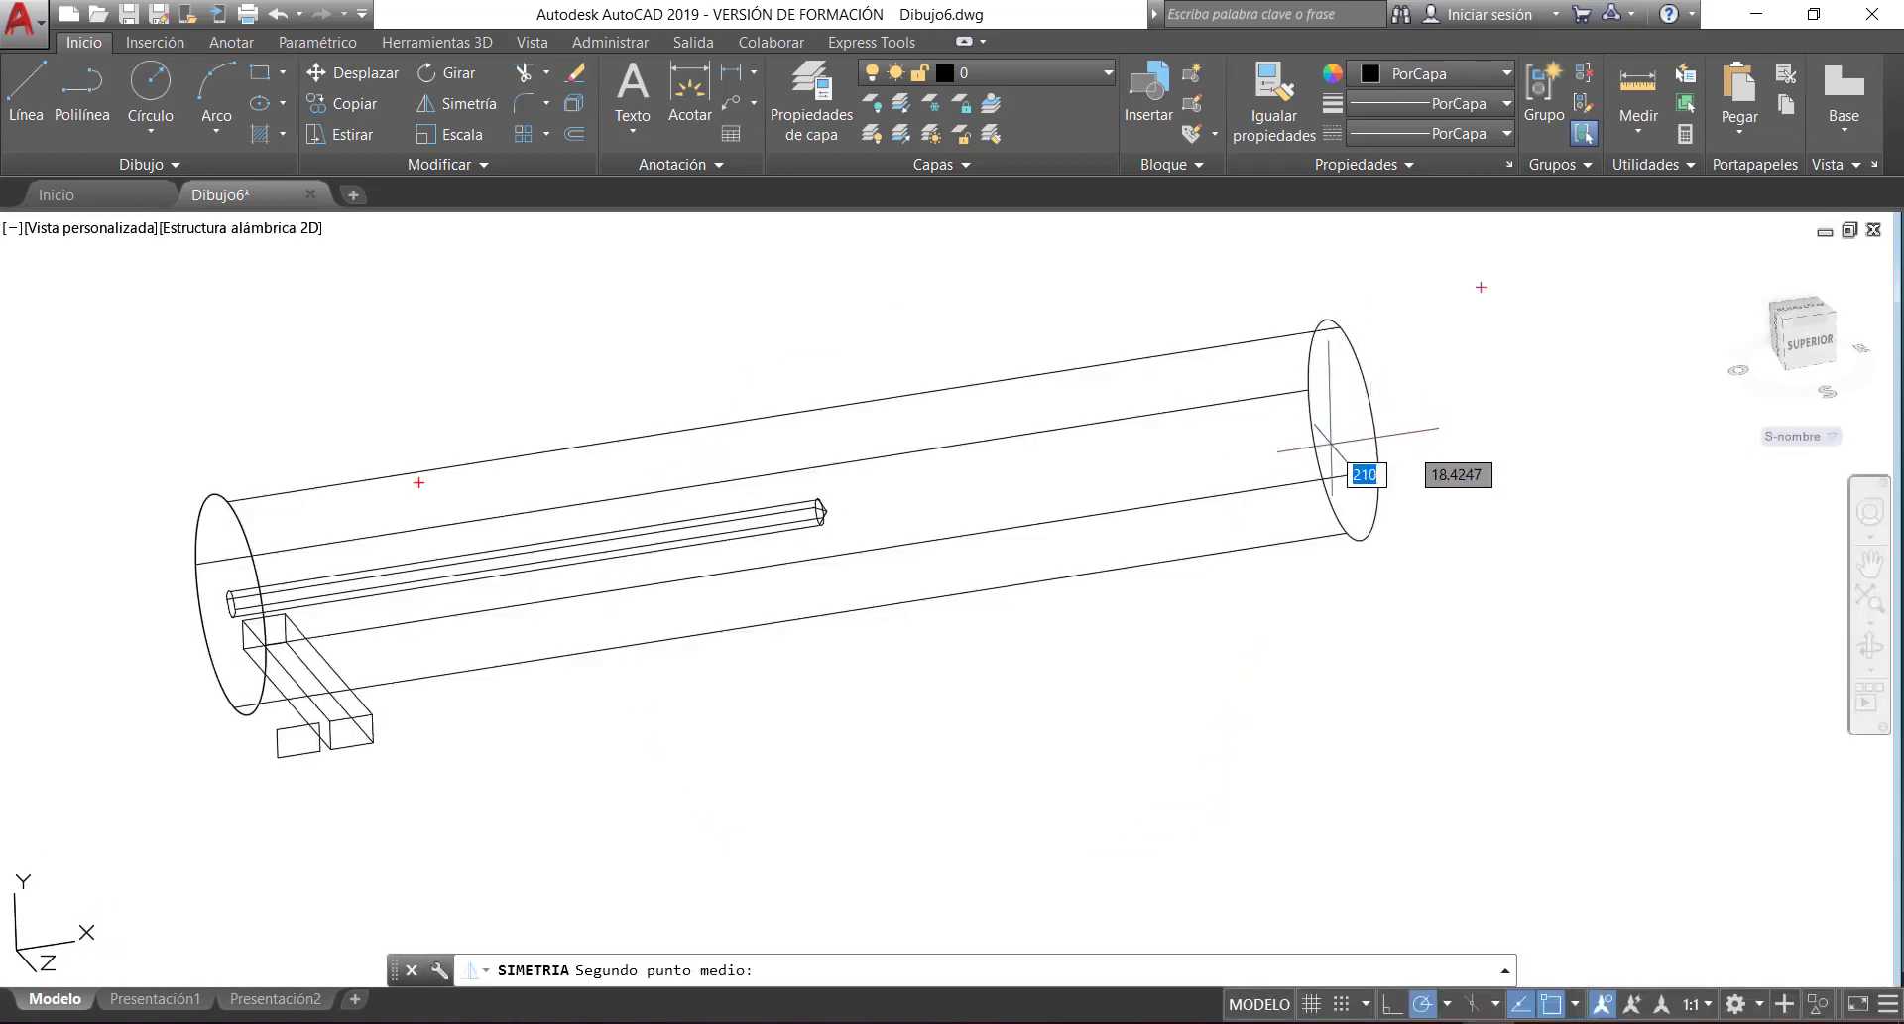
shift+right_click(1287, 650)
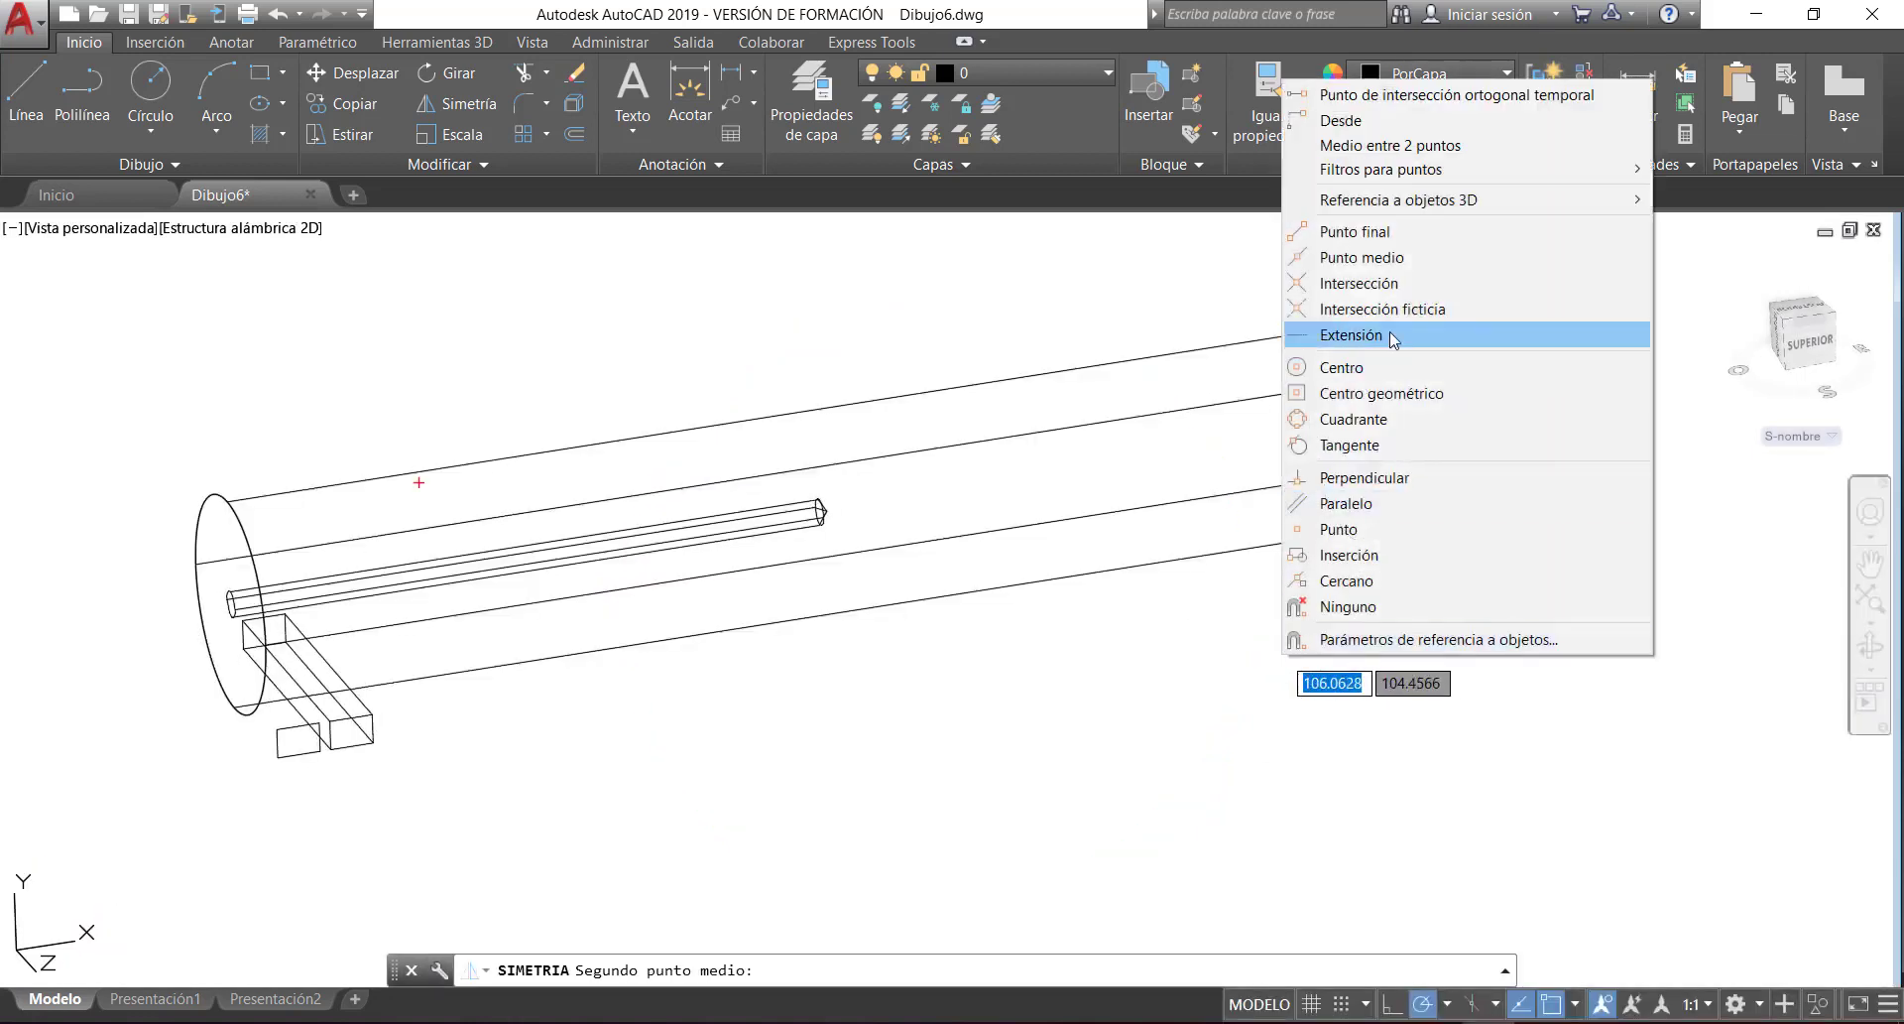
click(1347, 368)
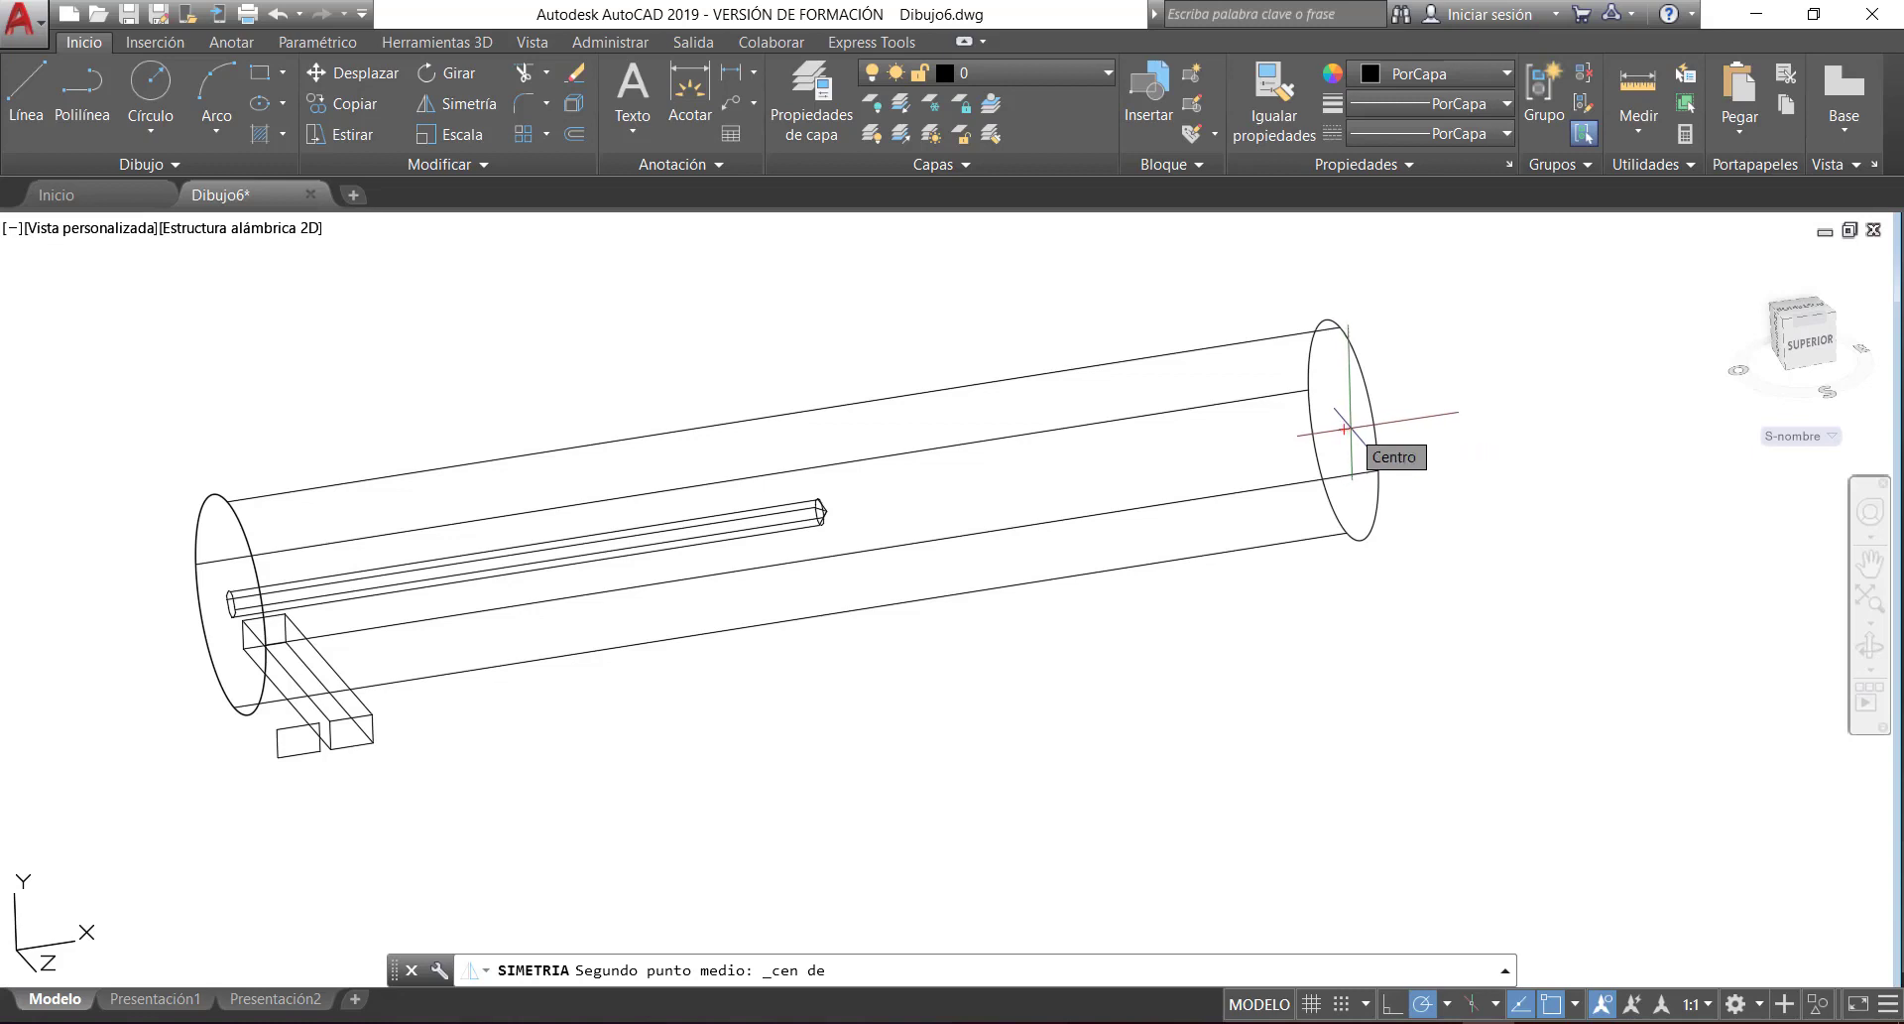
click(1345, 429)
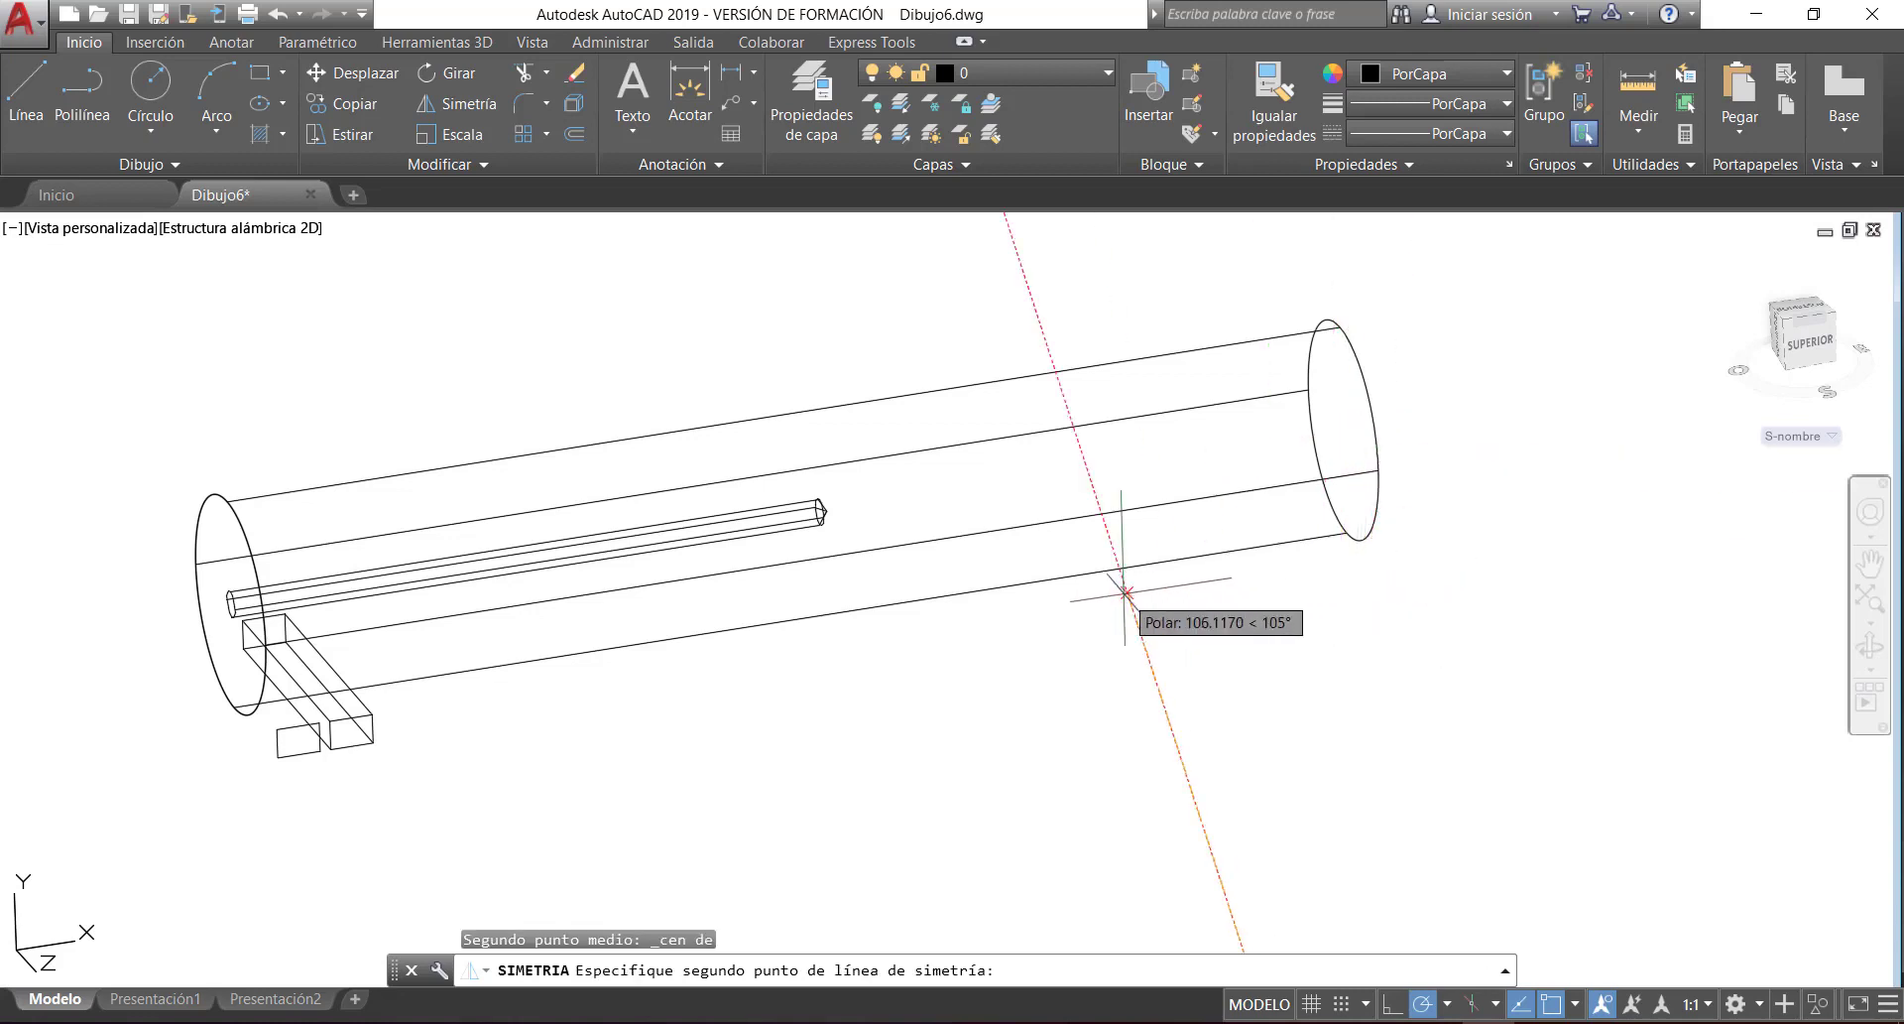
key(Escape)
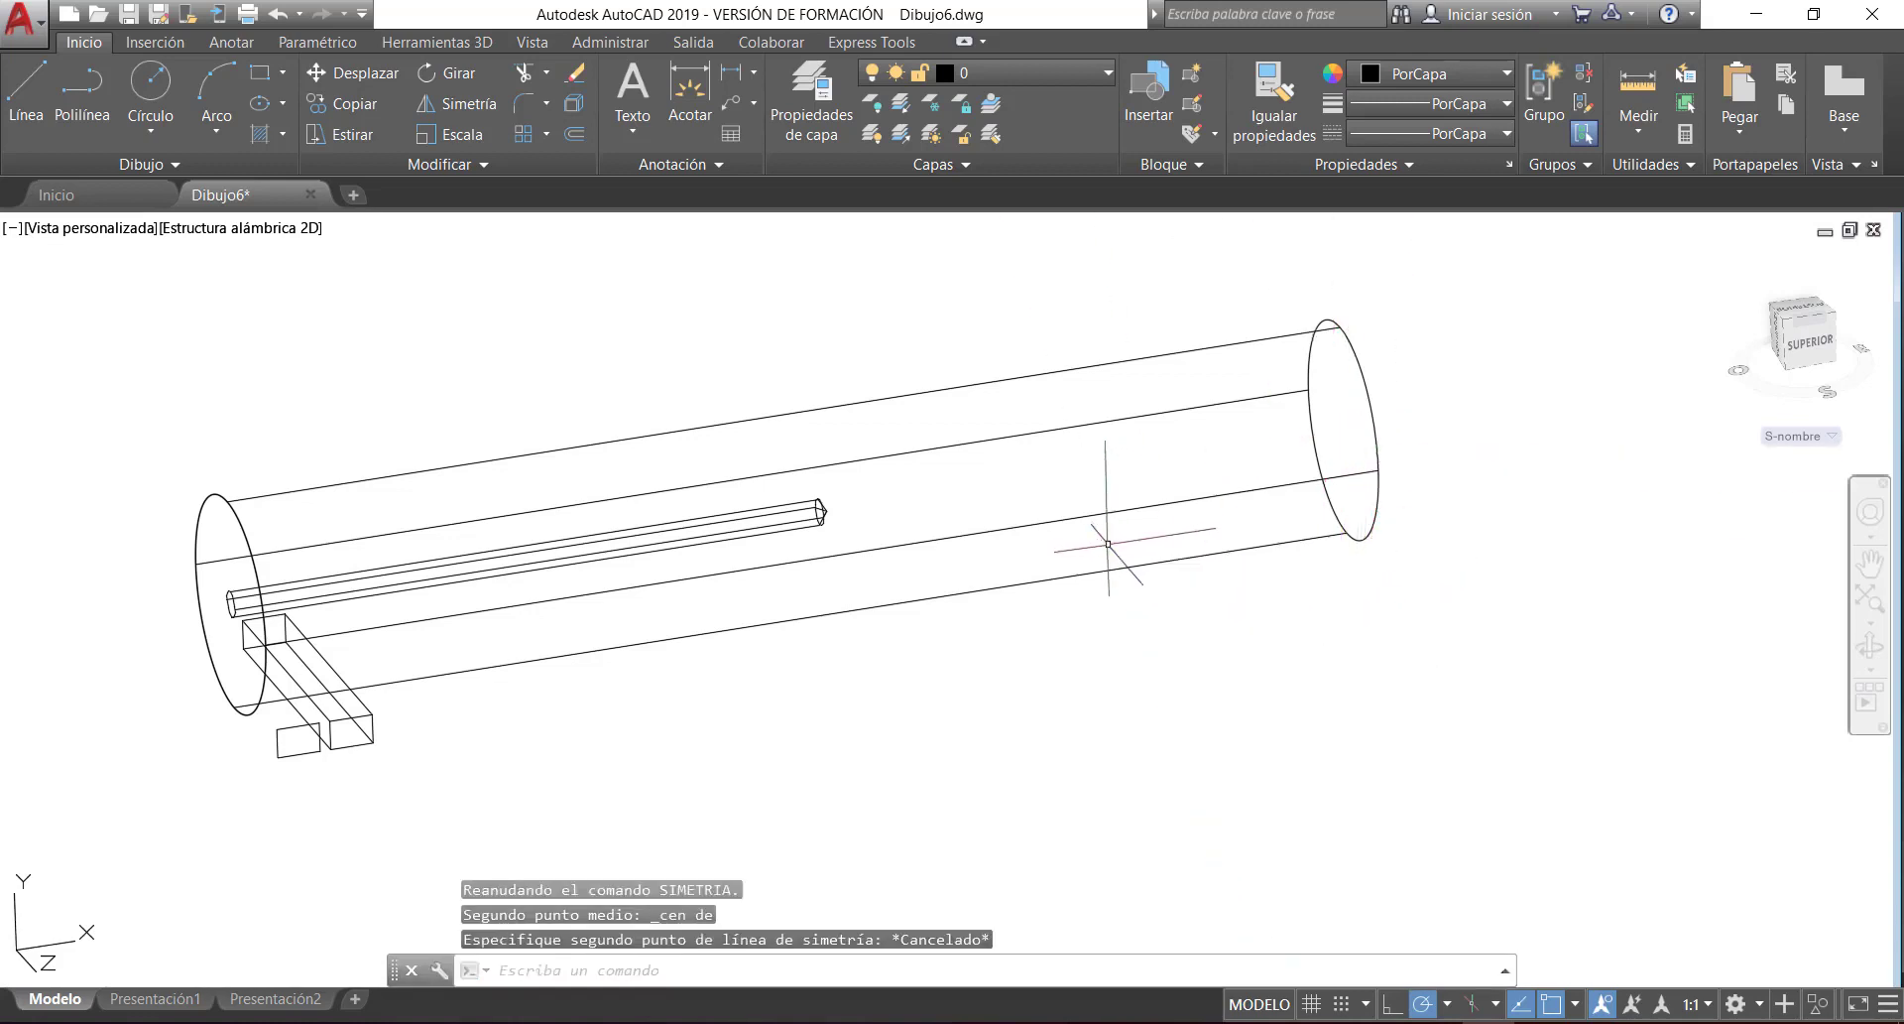
click(109, 232)
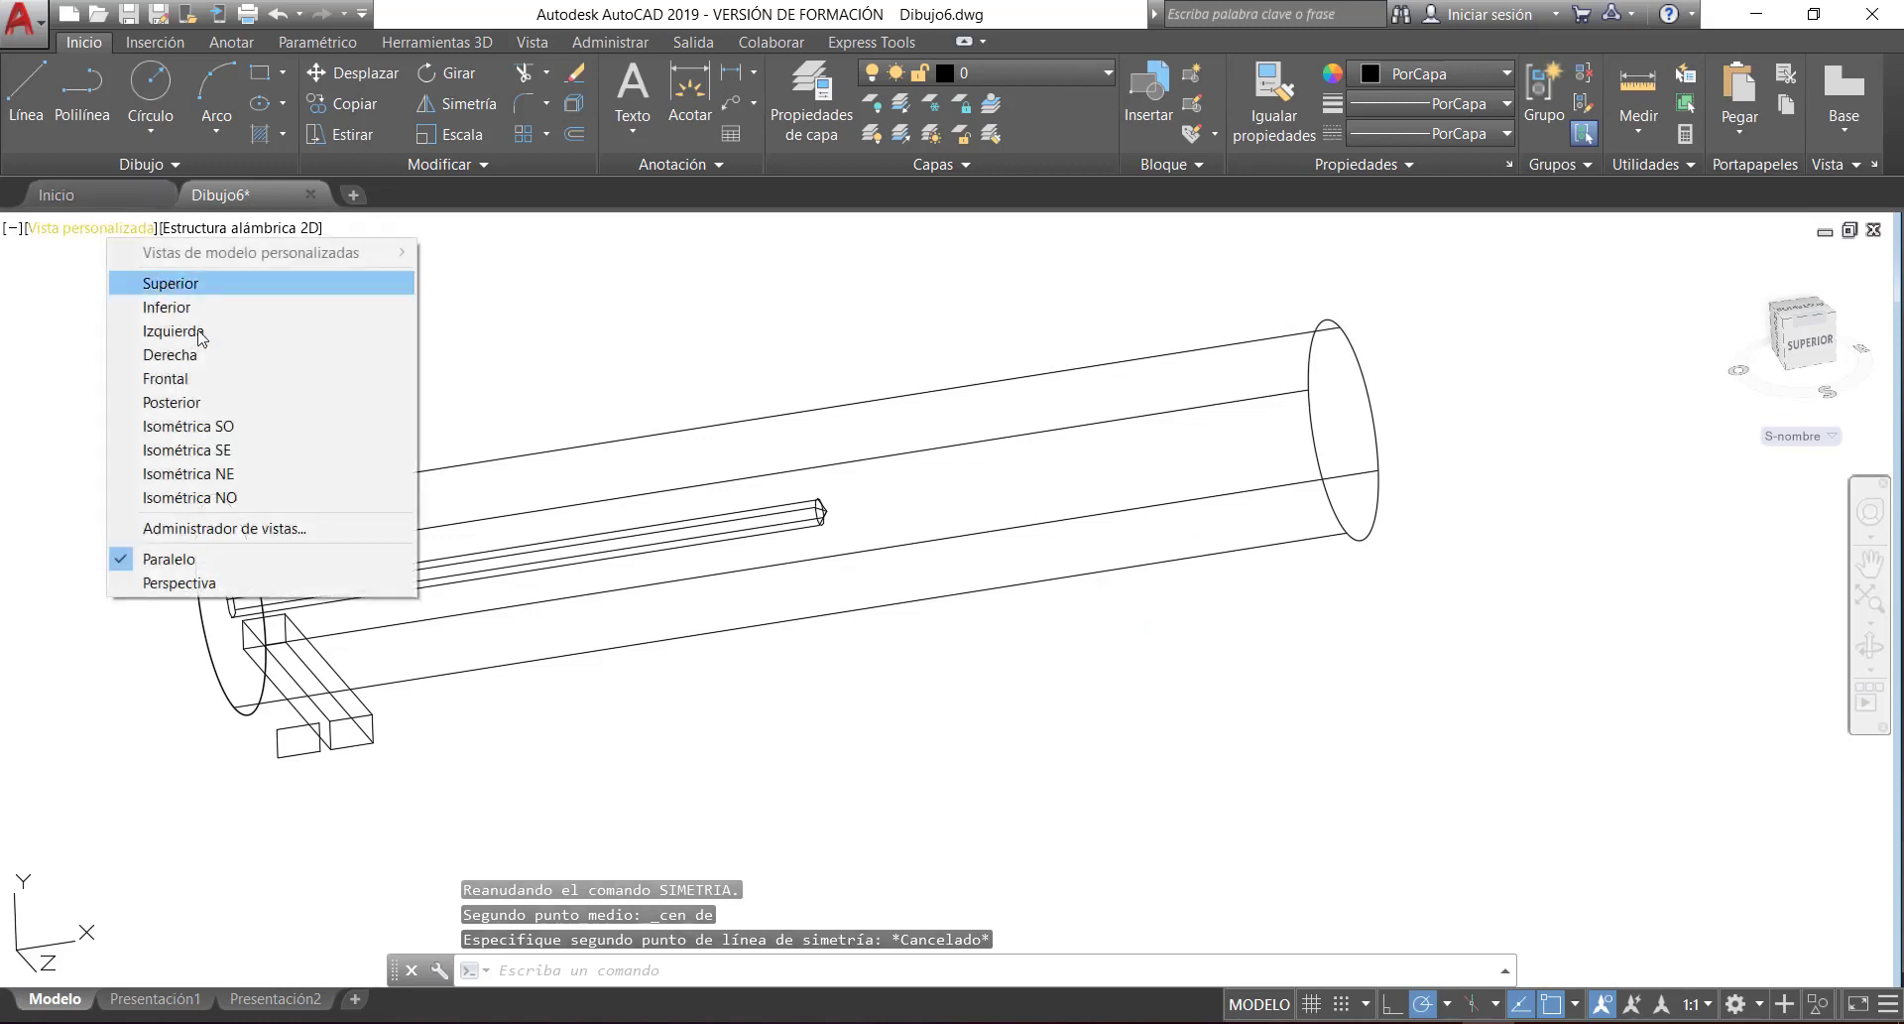
click(191, 382)
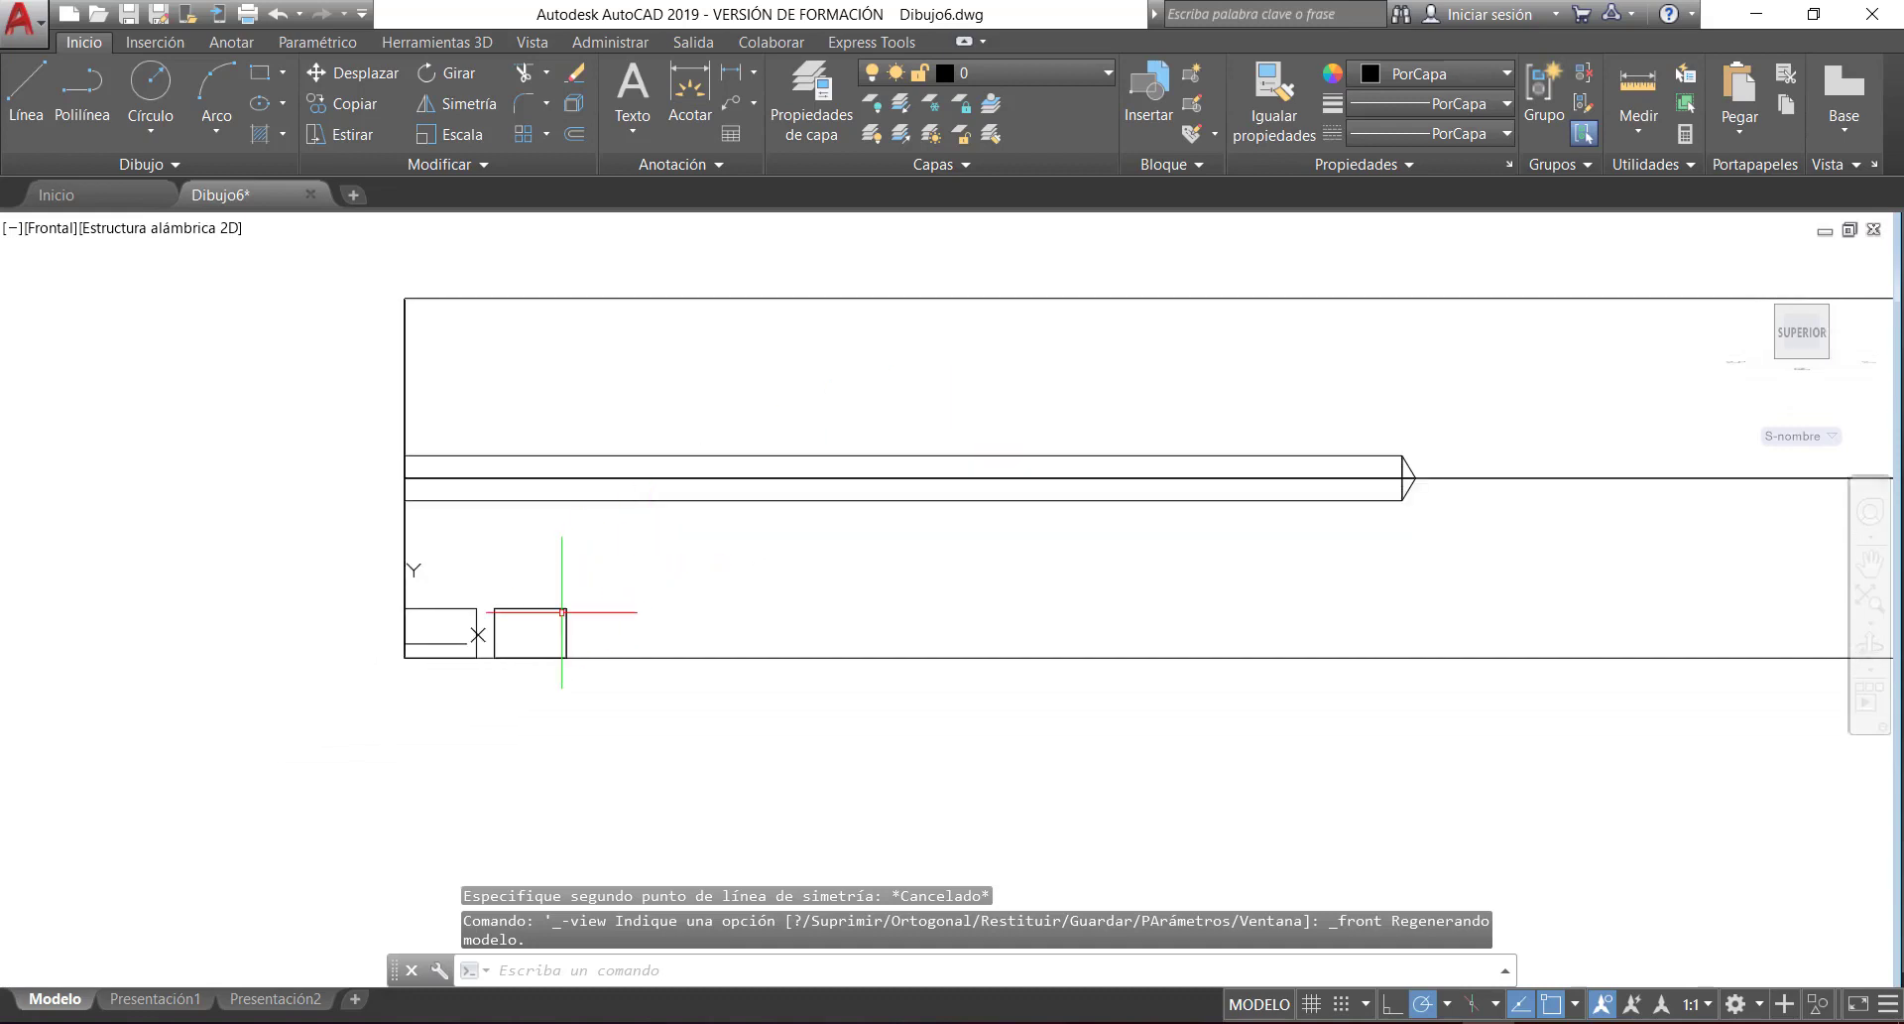
click(547, 608)
scroll(544, 595, down, 4)
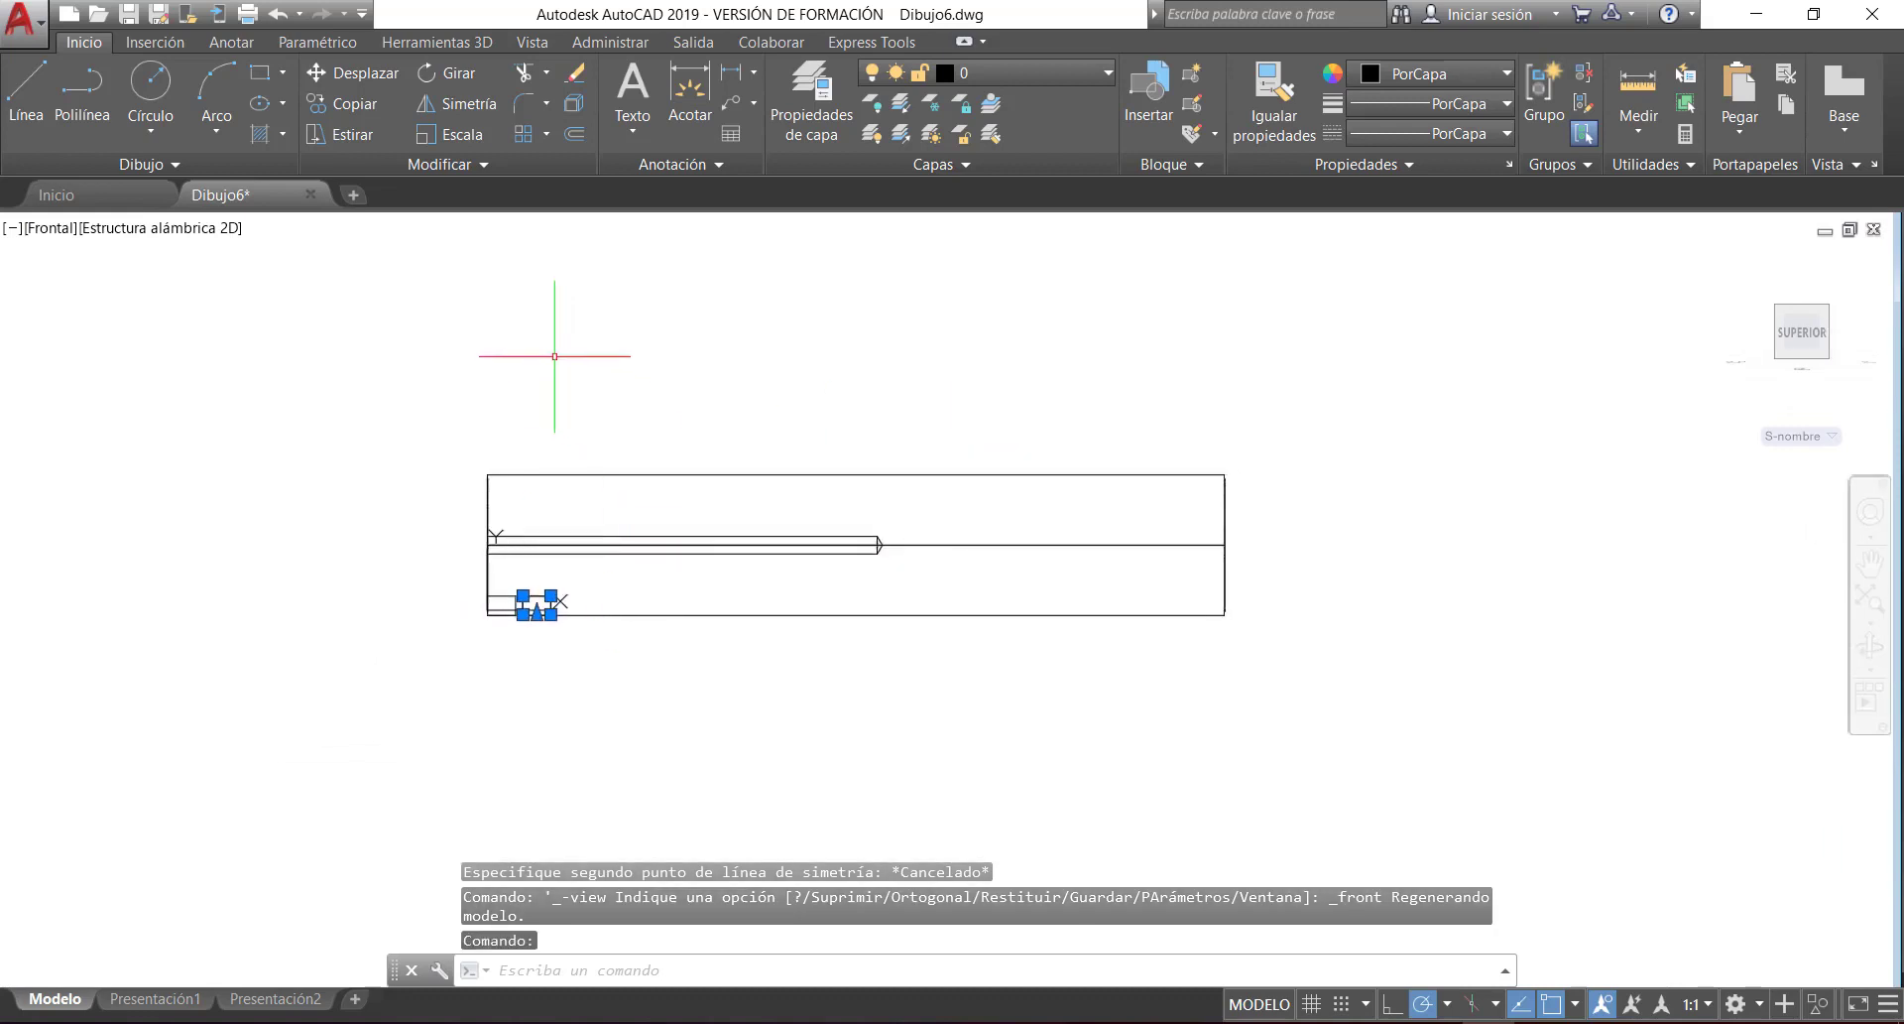
click(456, 103)
shift+right_click(677, 346)
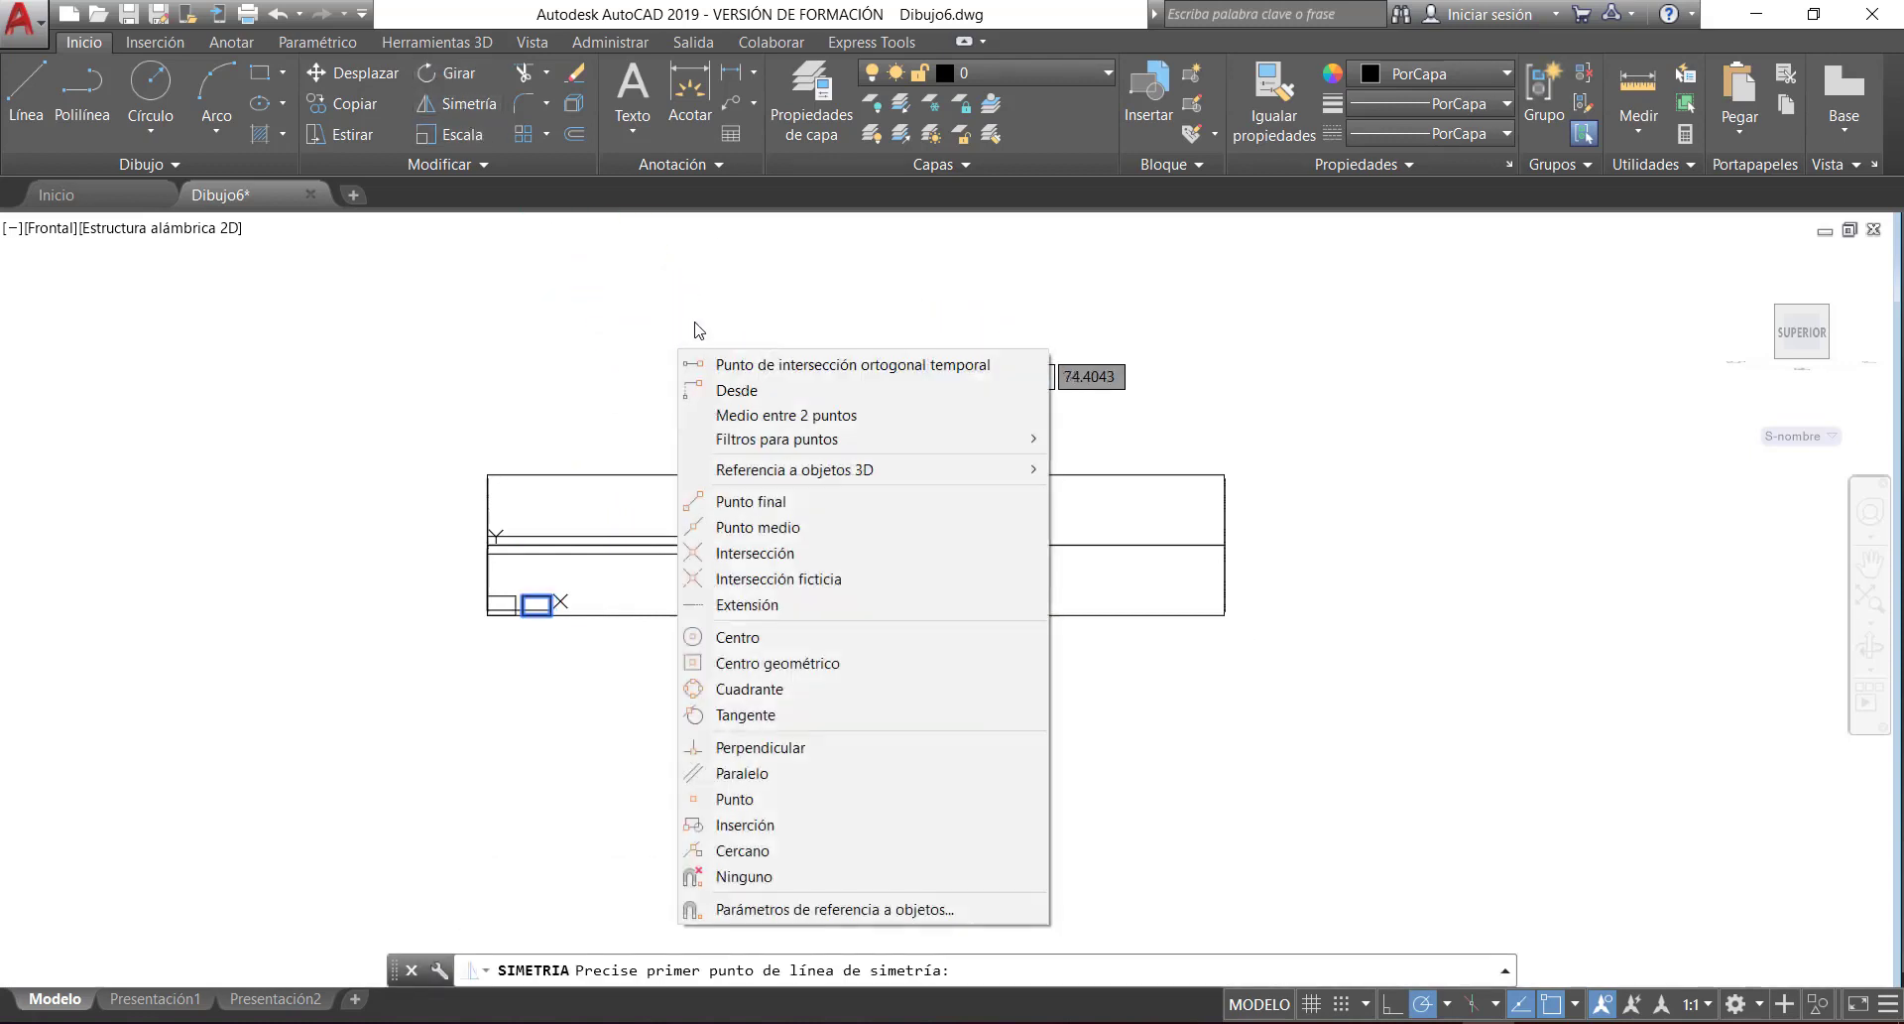
click(710, 637)
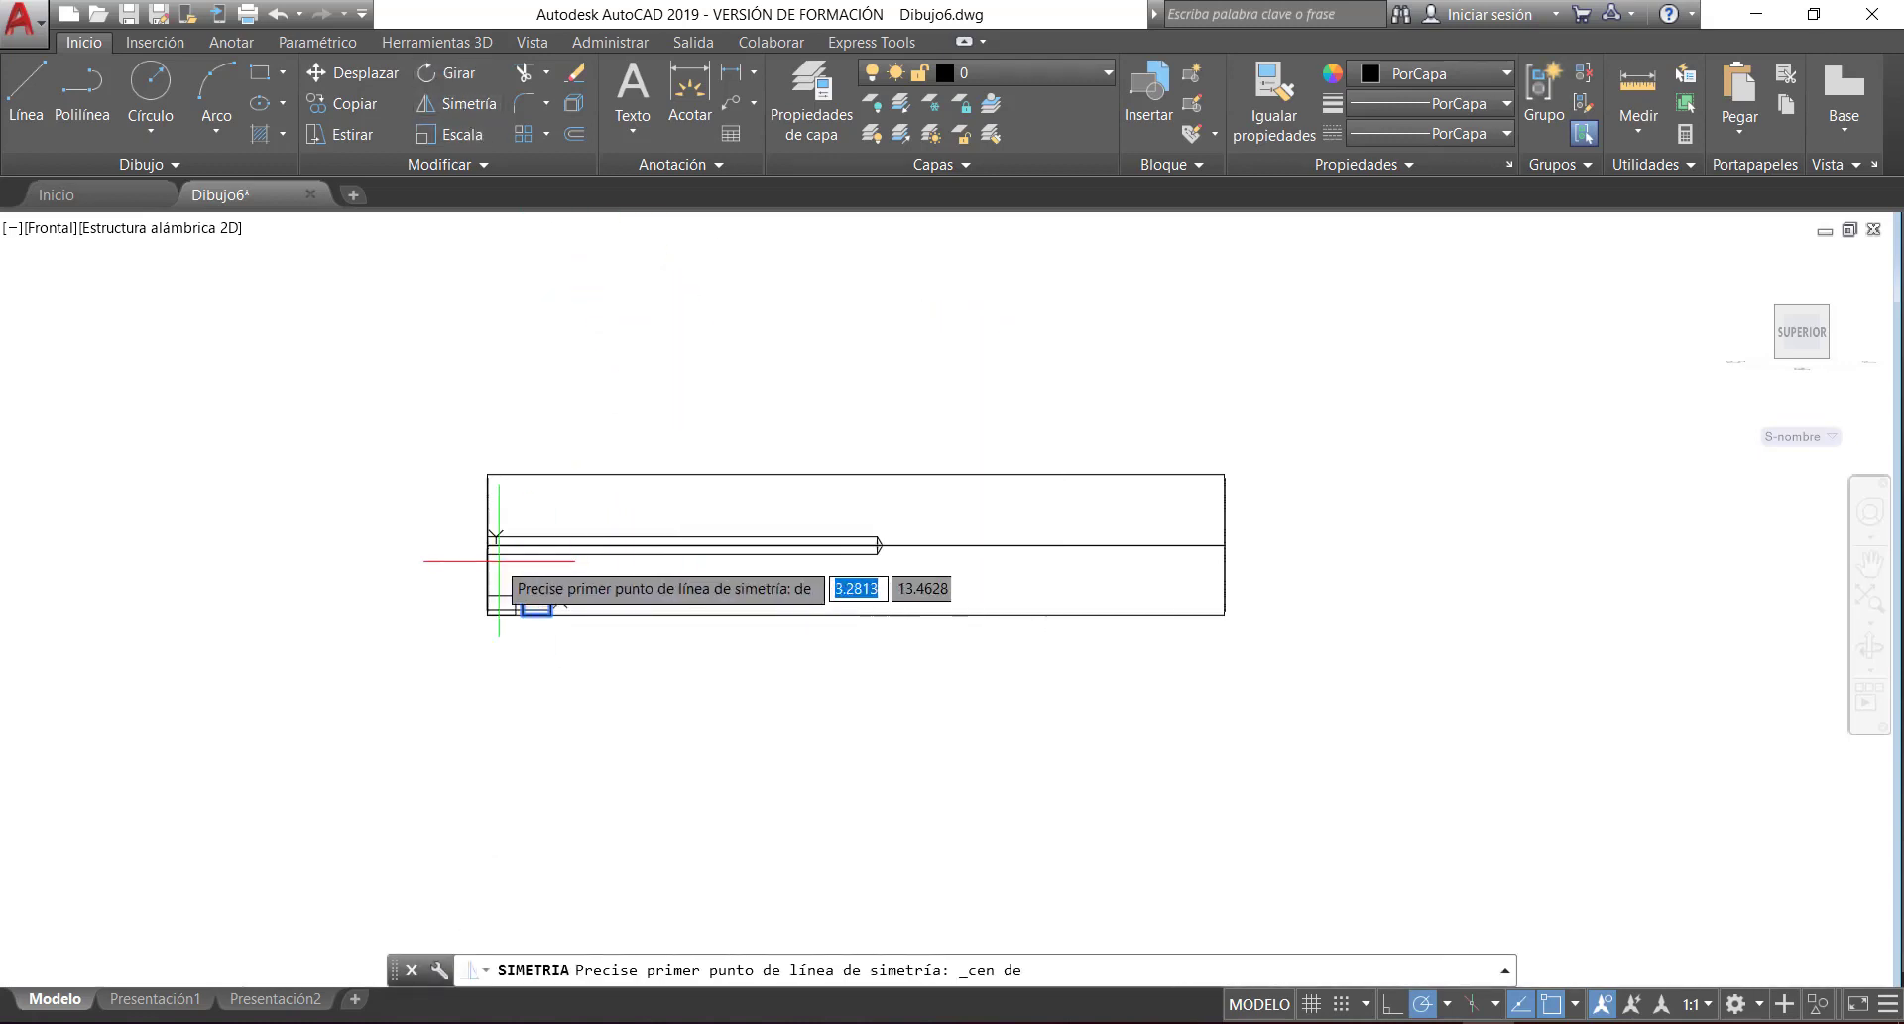
click(491, 544)
shift+right_click(908, 327)
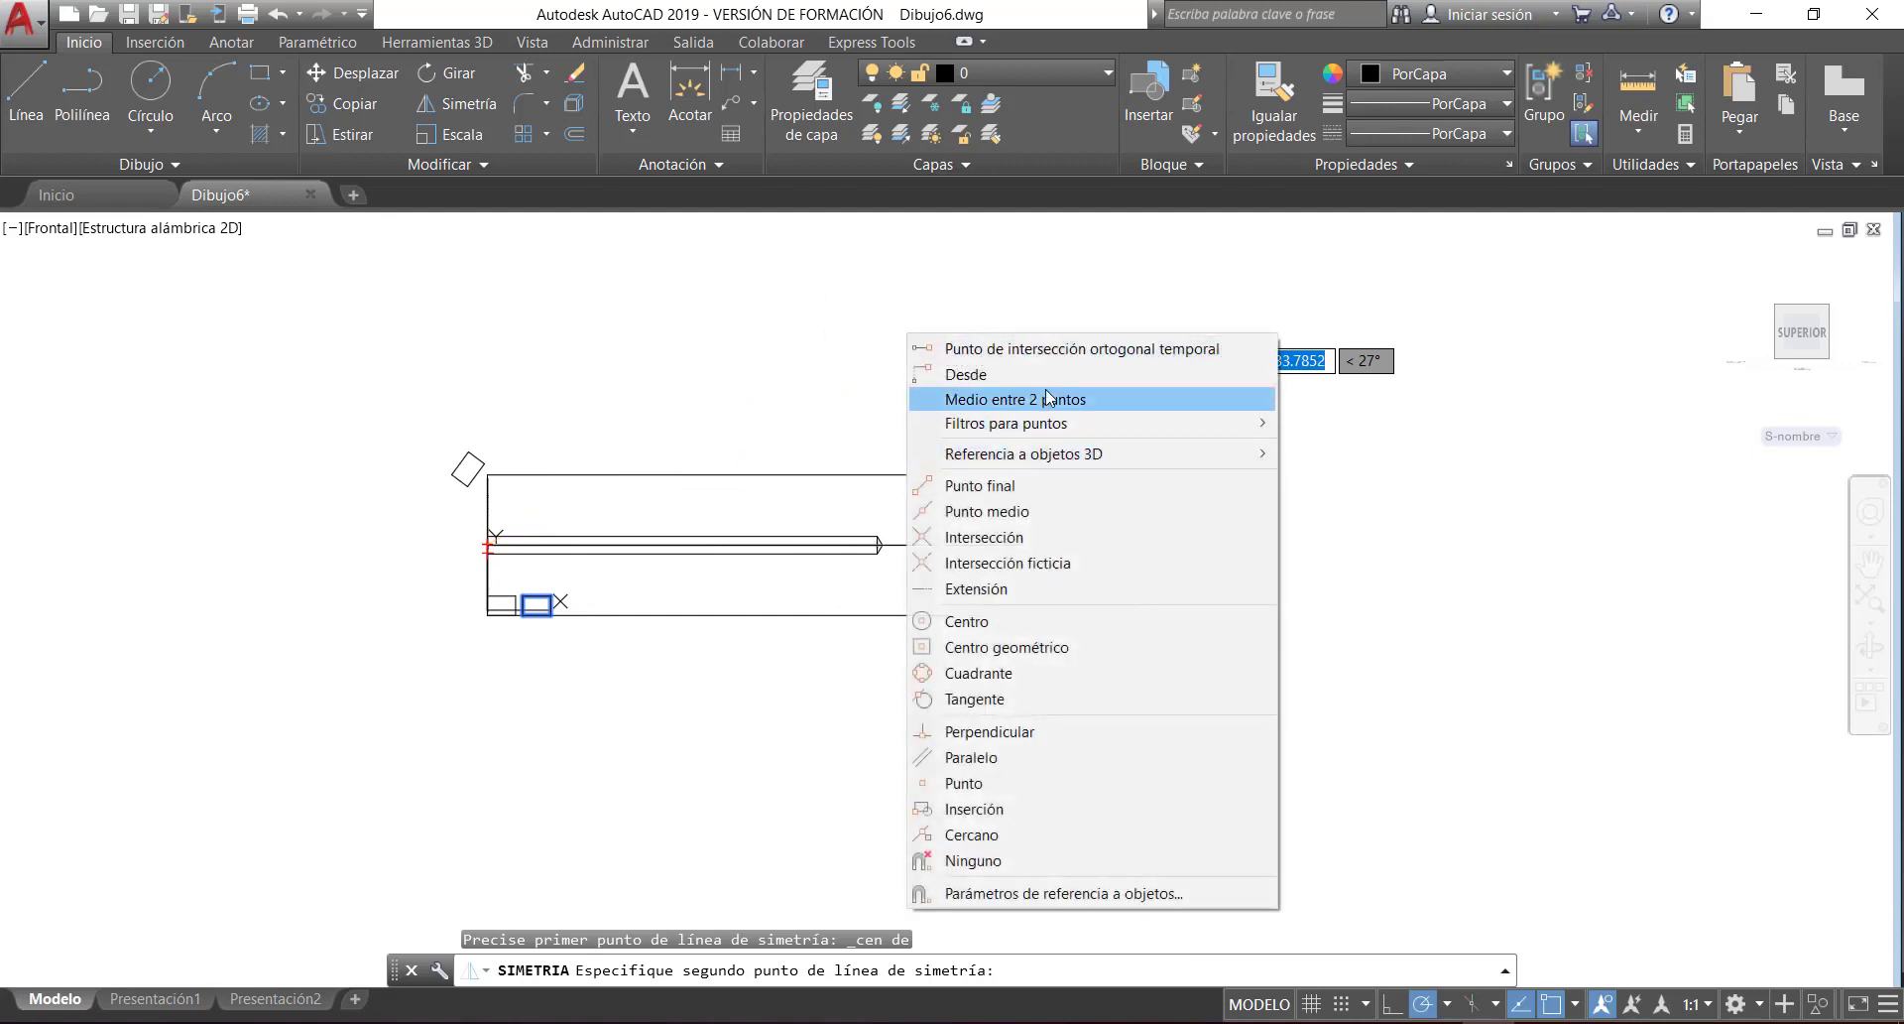
key(Escape)
key(Escape)
key(Escape)
key(Escape)
key(Escape)
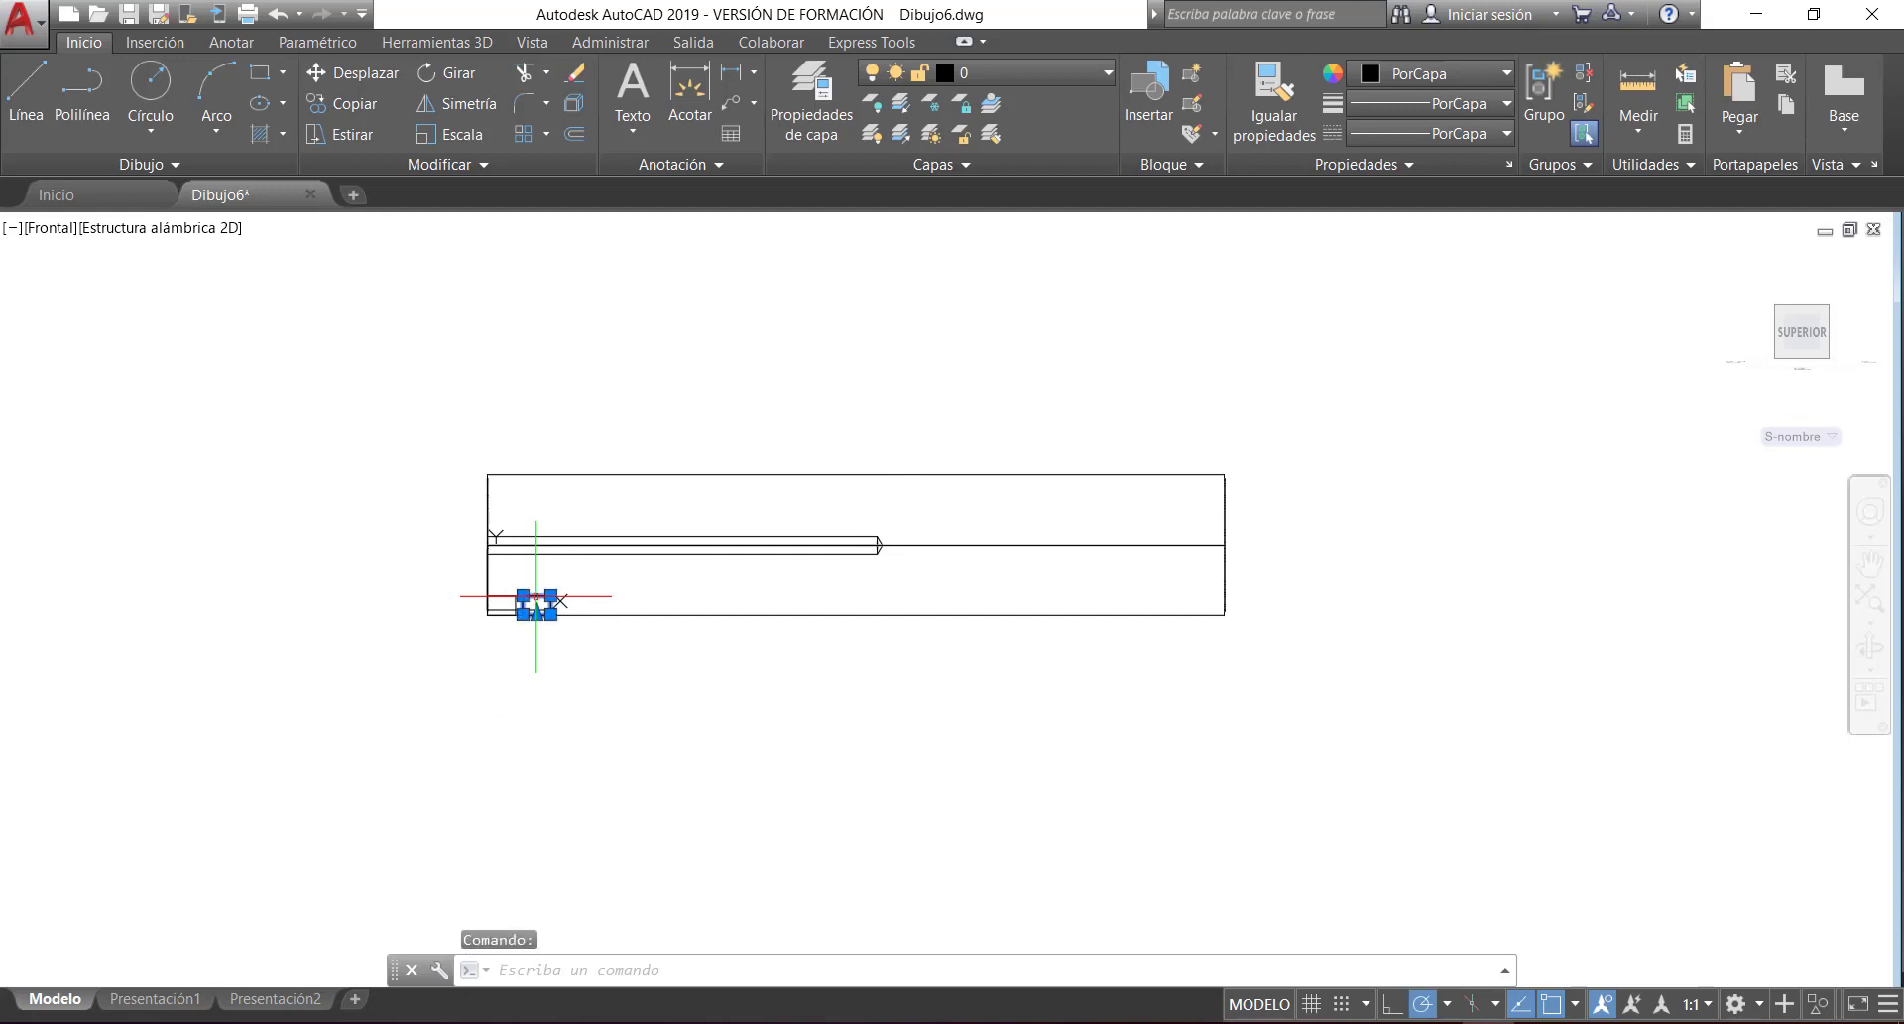
click(463, 109)
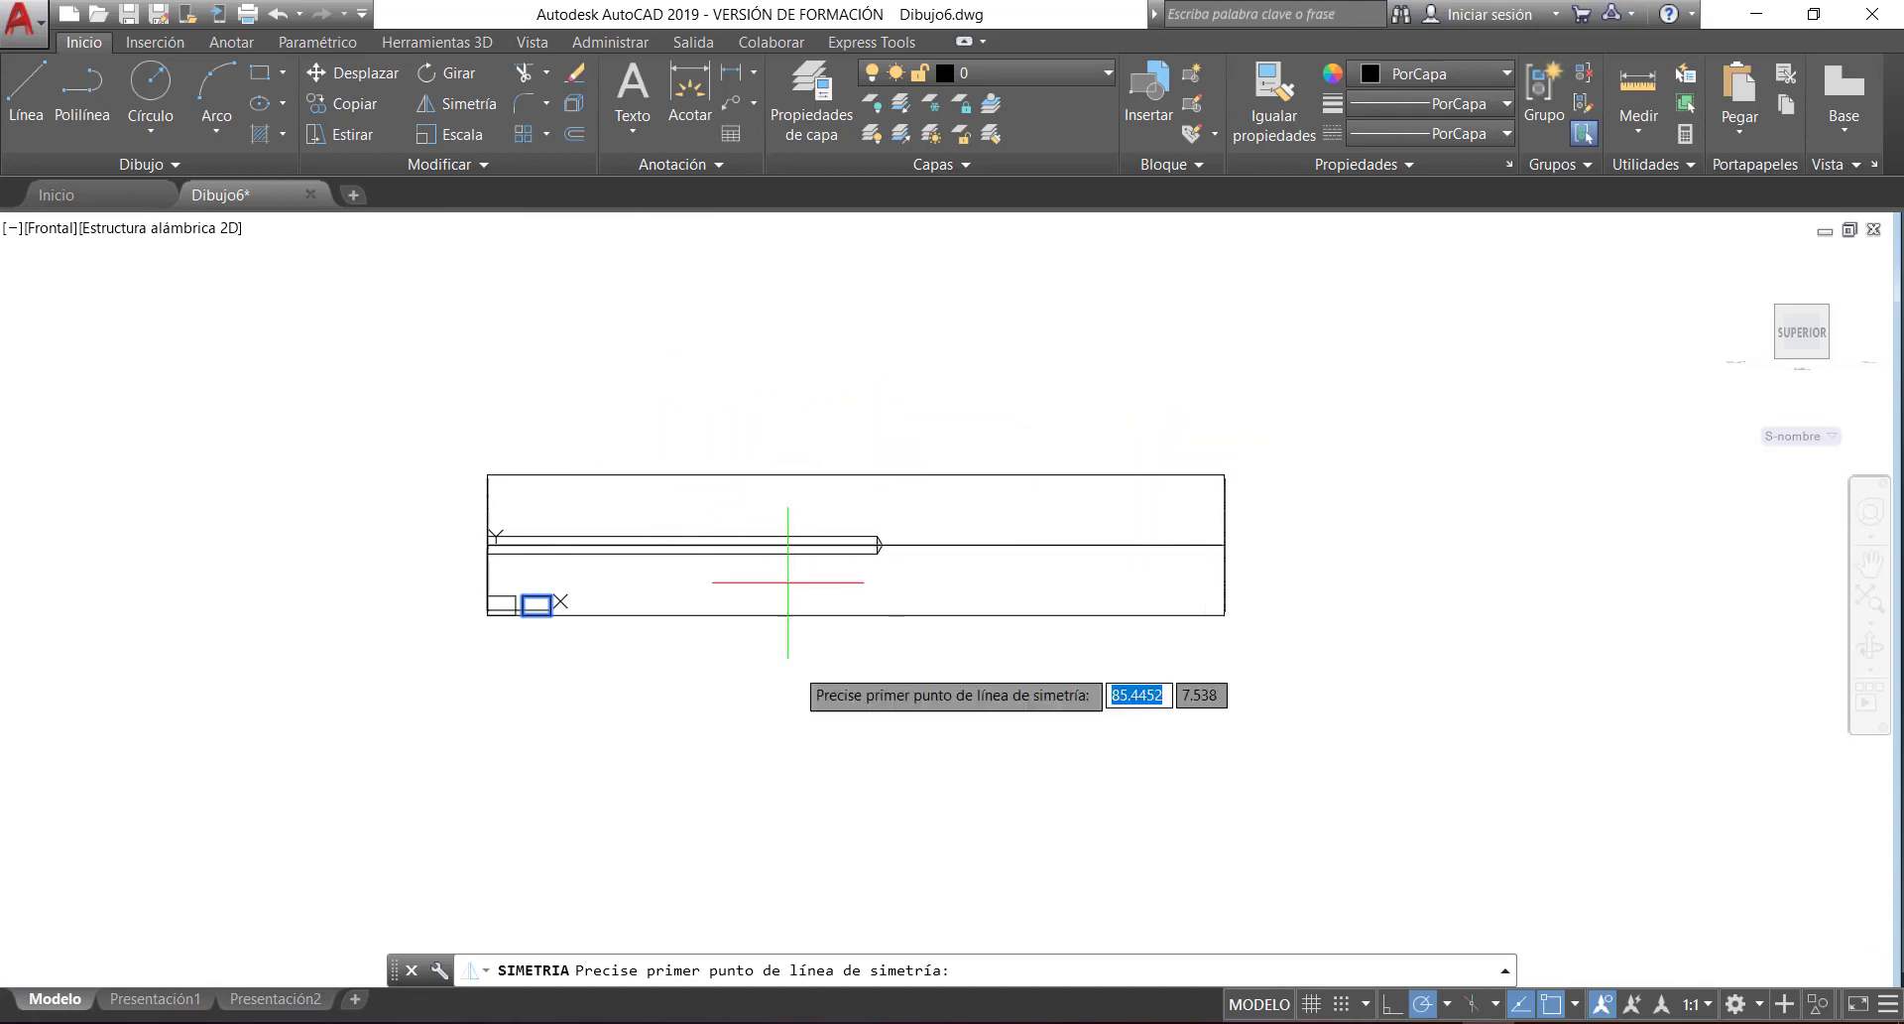
key(Escape)
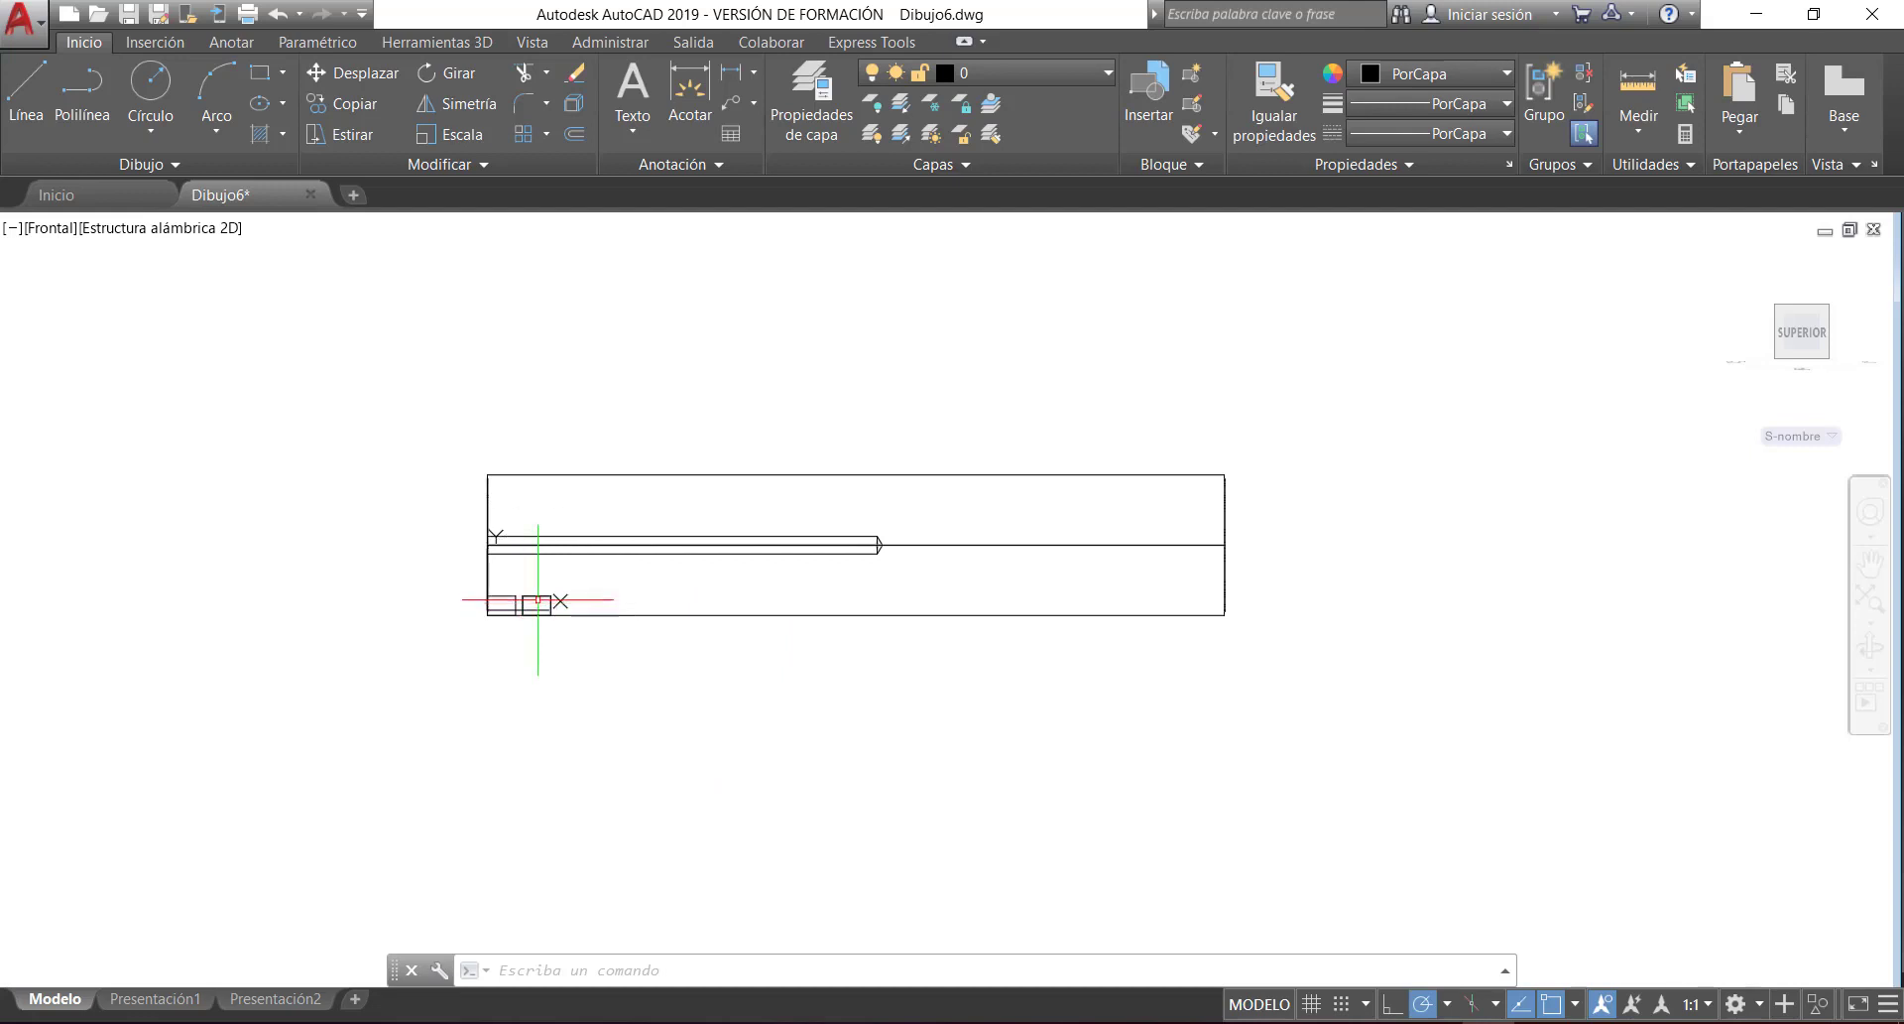
- Mirror the block to the cylinder's other end across a vertical line midway between the centres of its end circles, keeping the original
click(539, 598)
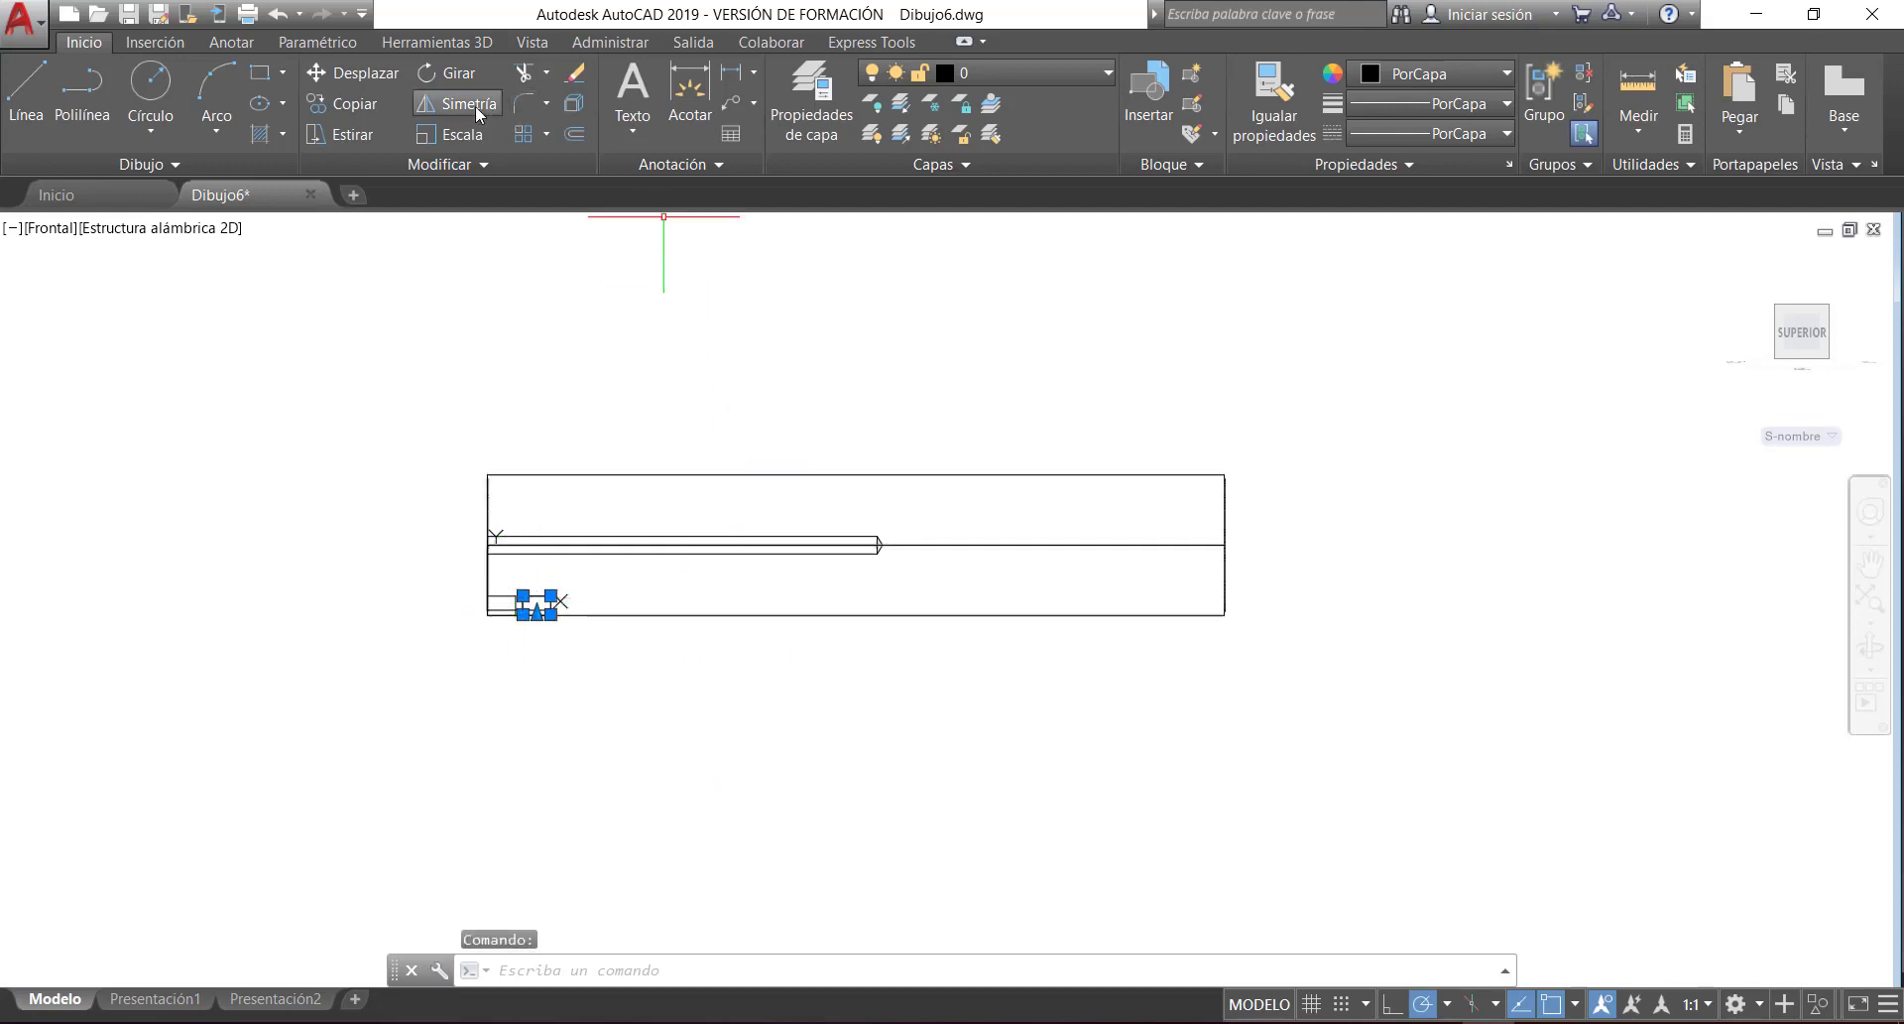
click(464, 104)
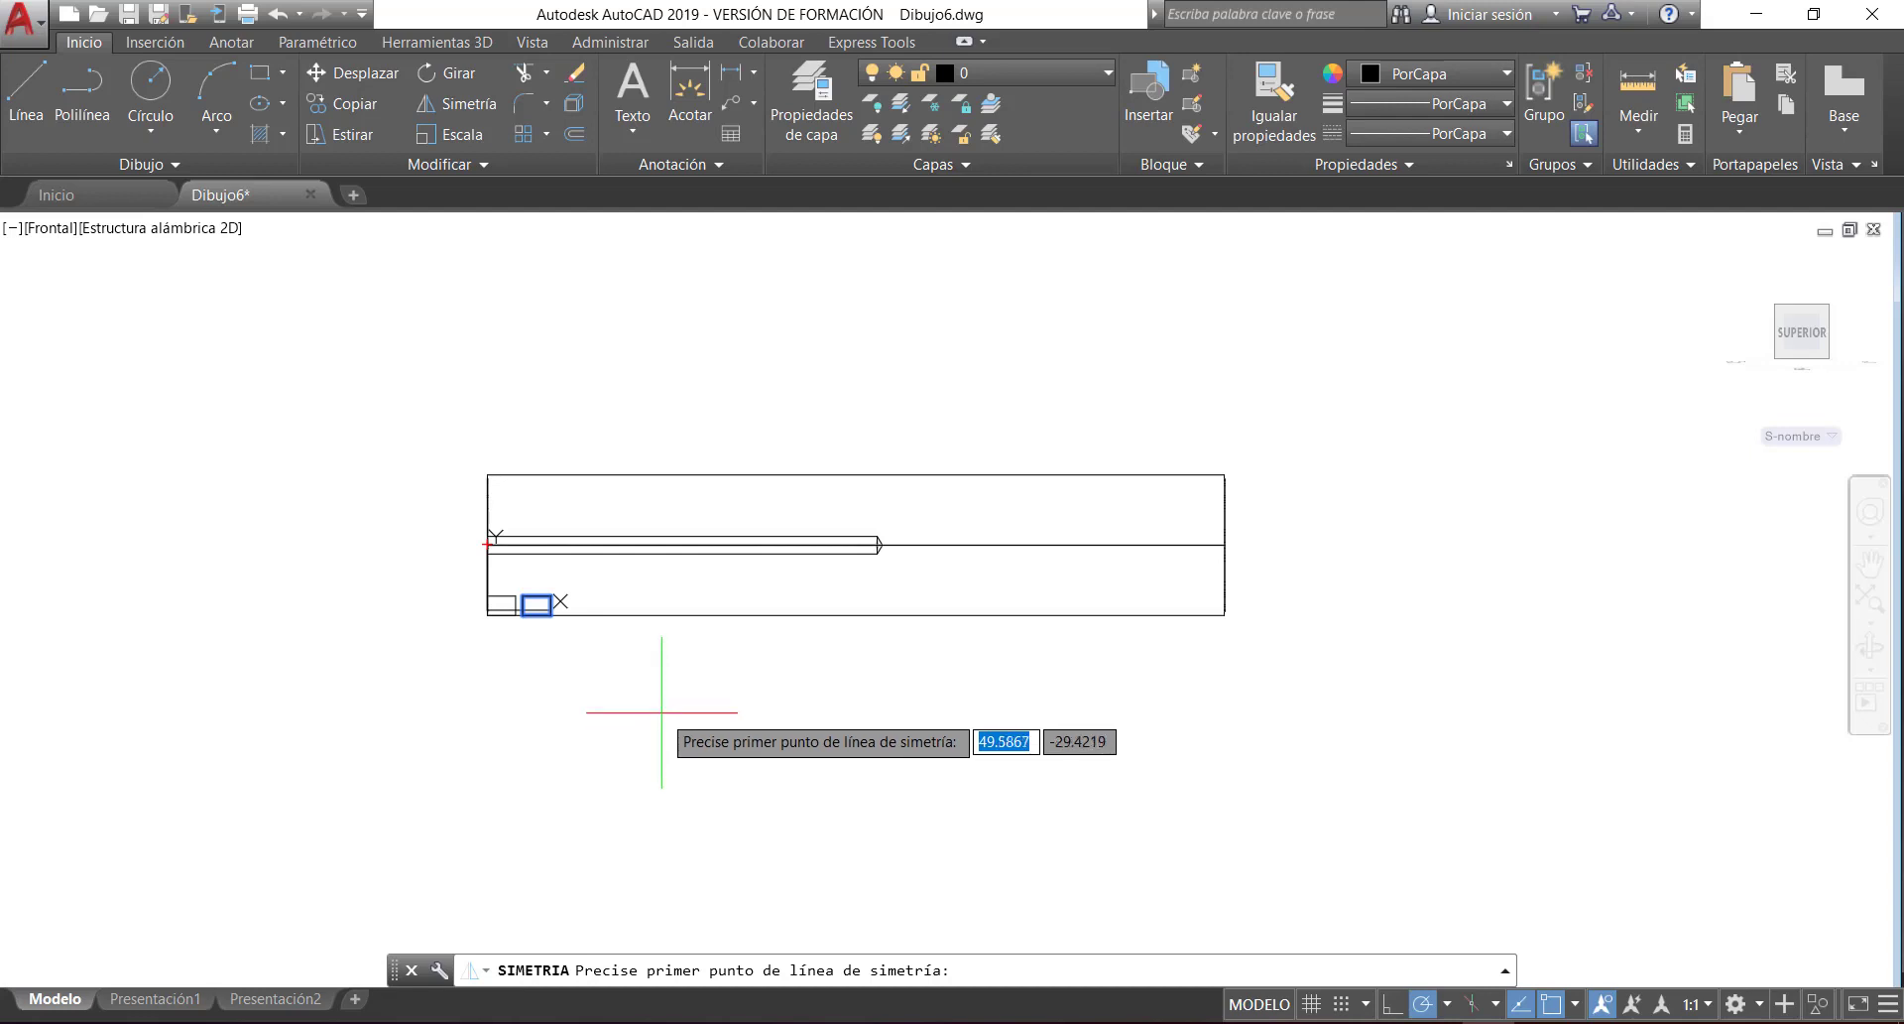
shift+right_click(662, 711)
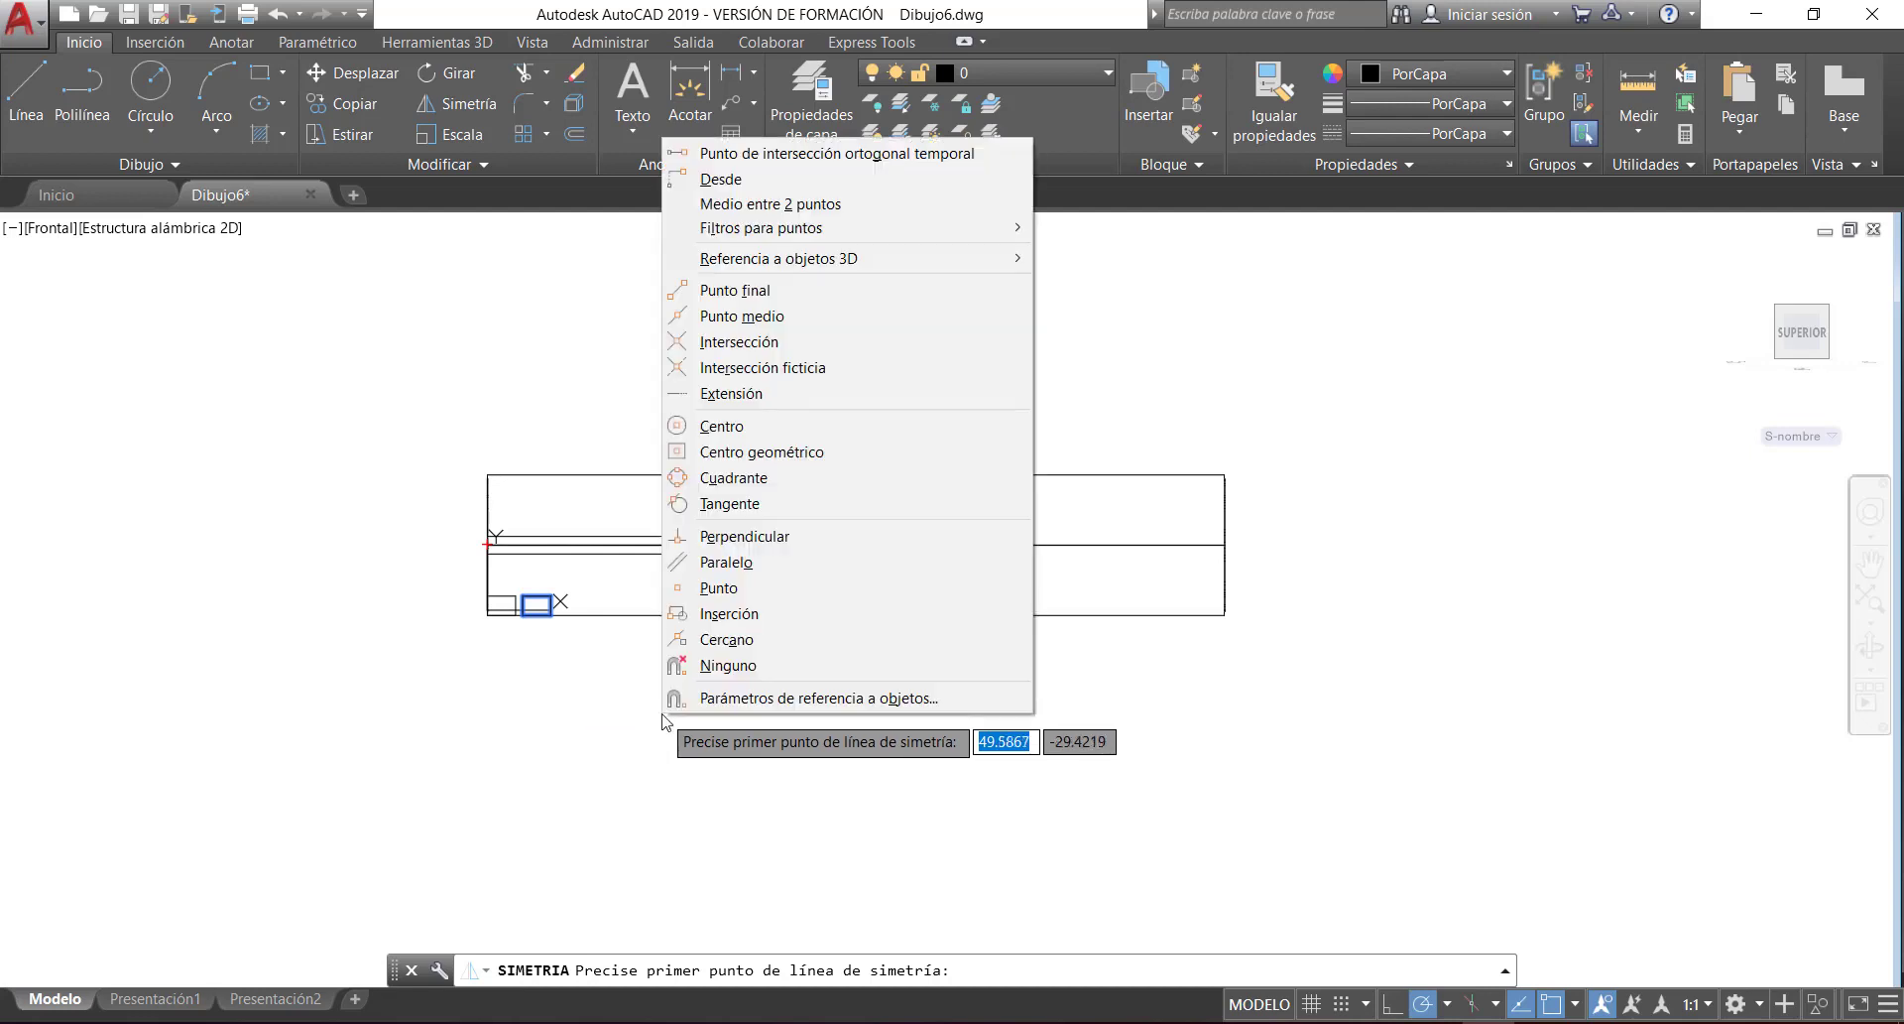
click(748, 205)
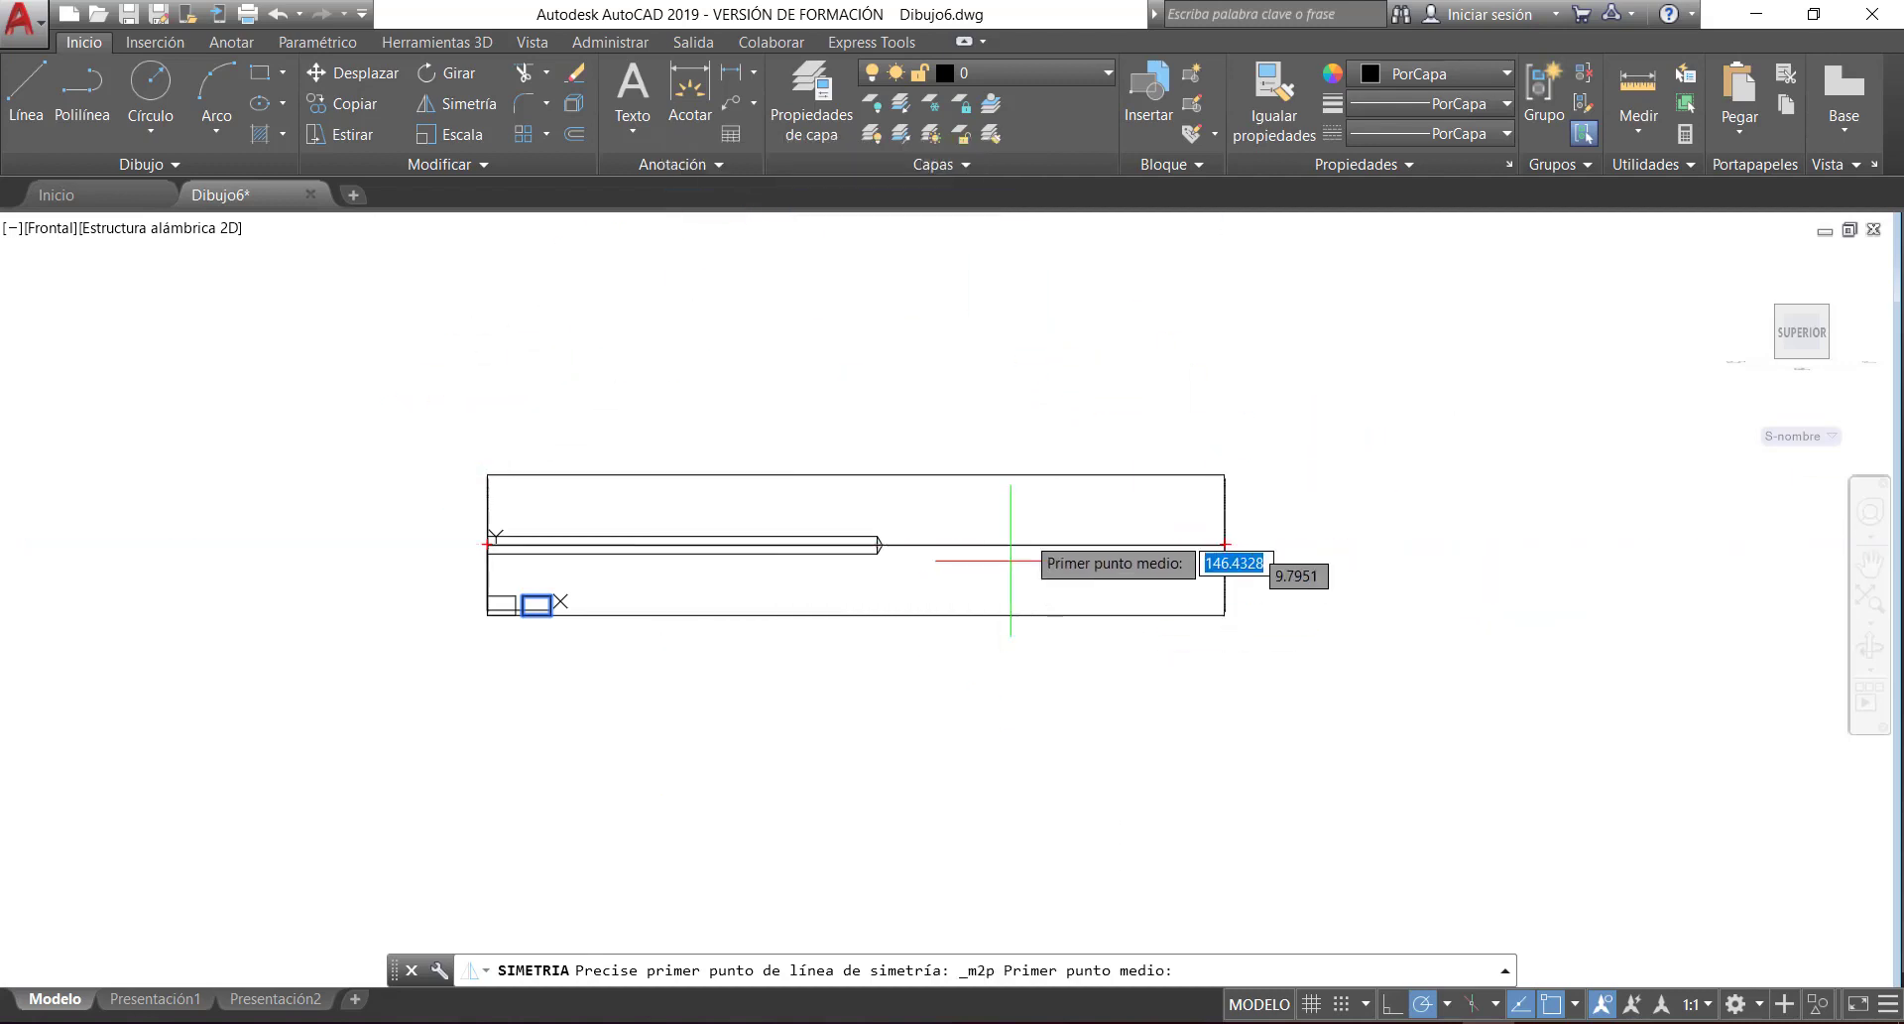
shift+right_click(803, 353)
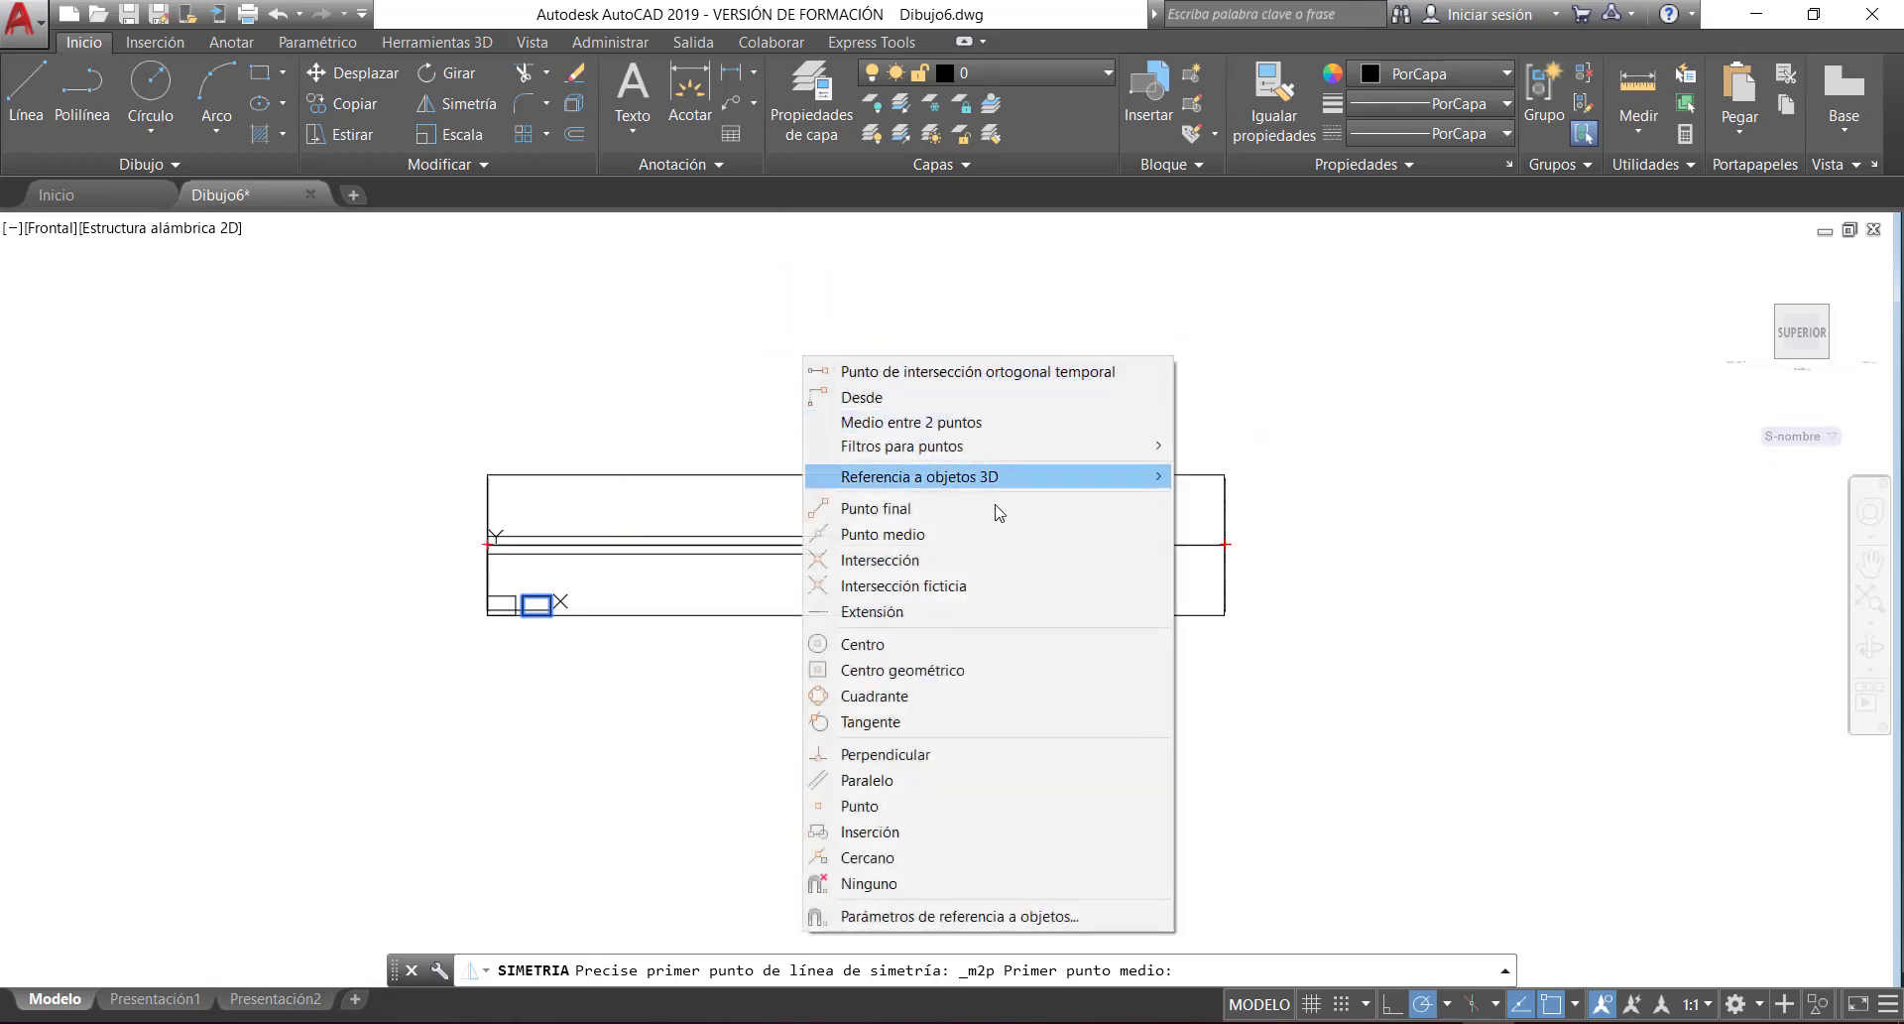
click(861, 644)
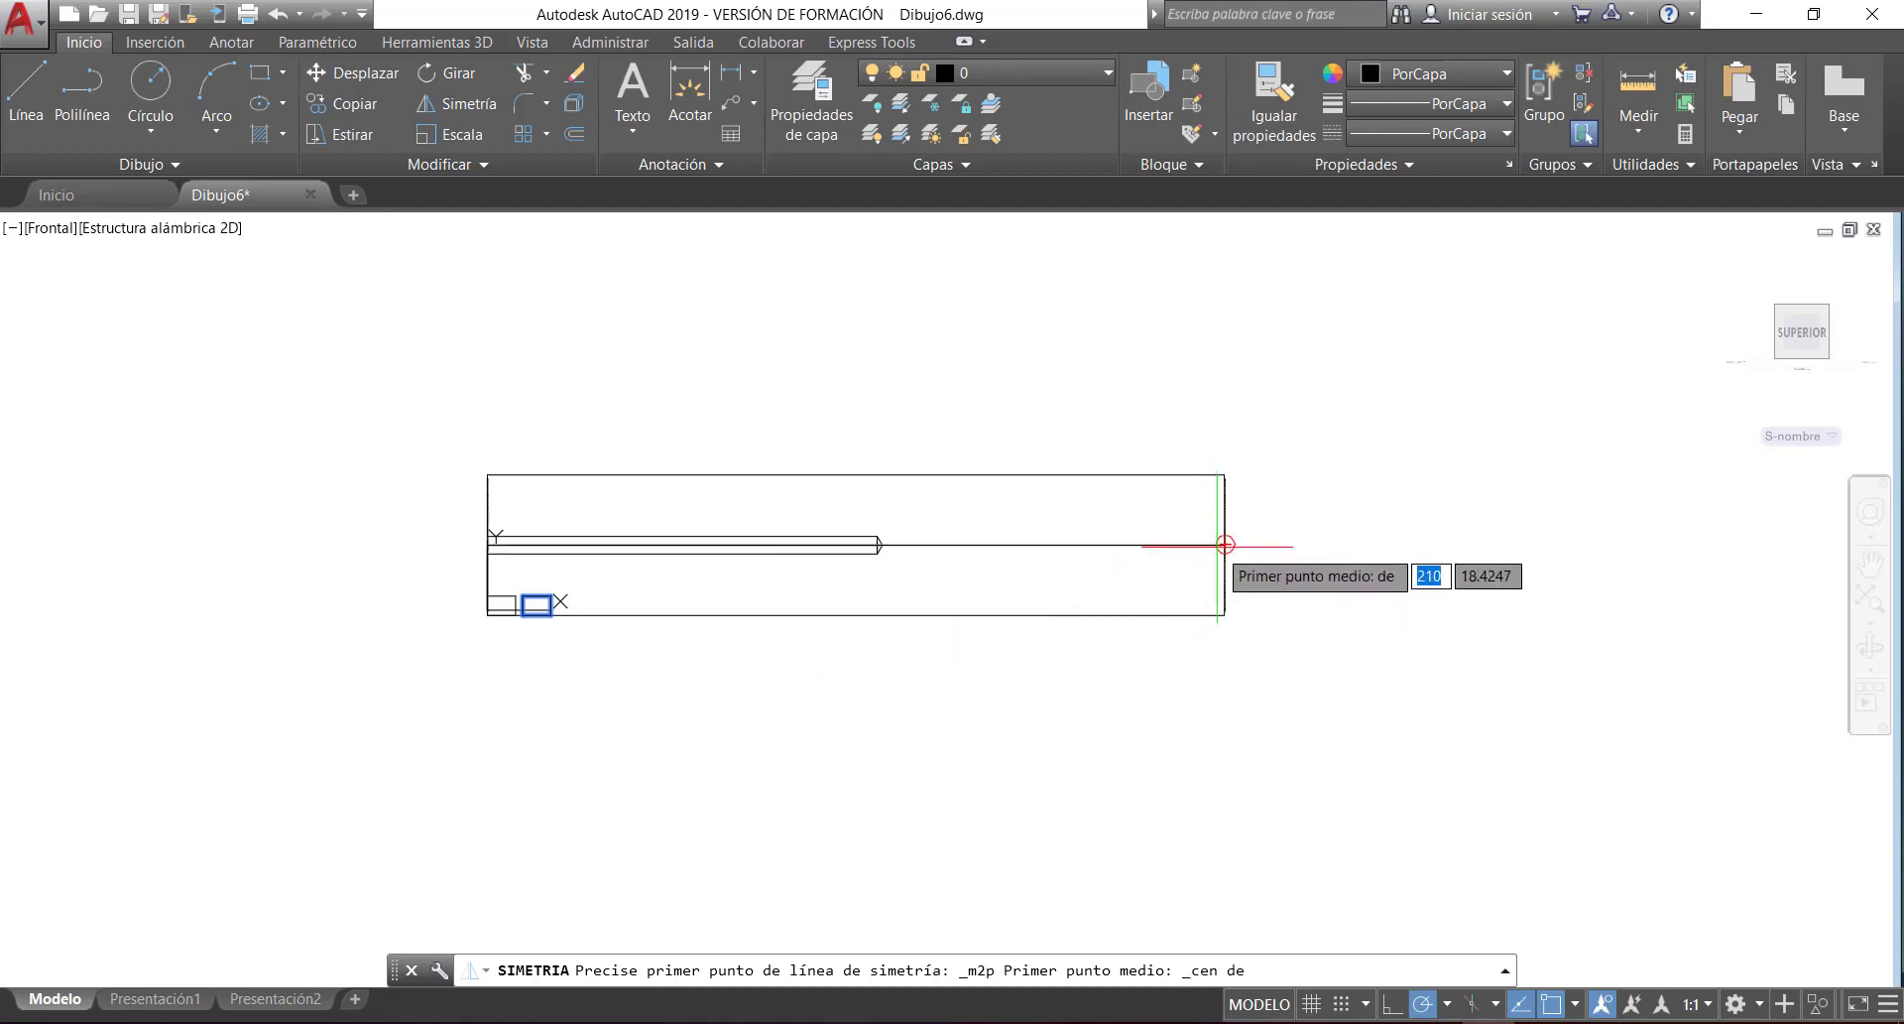
click(1218, 545)
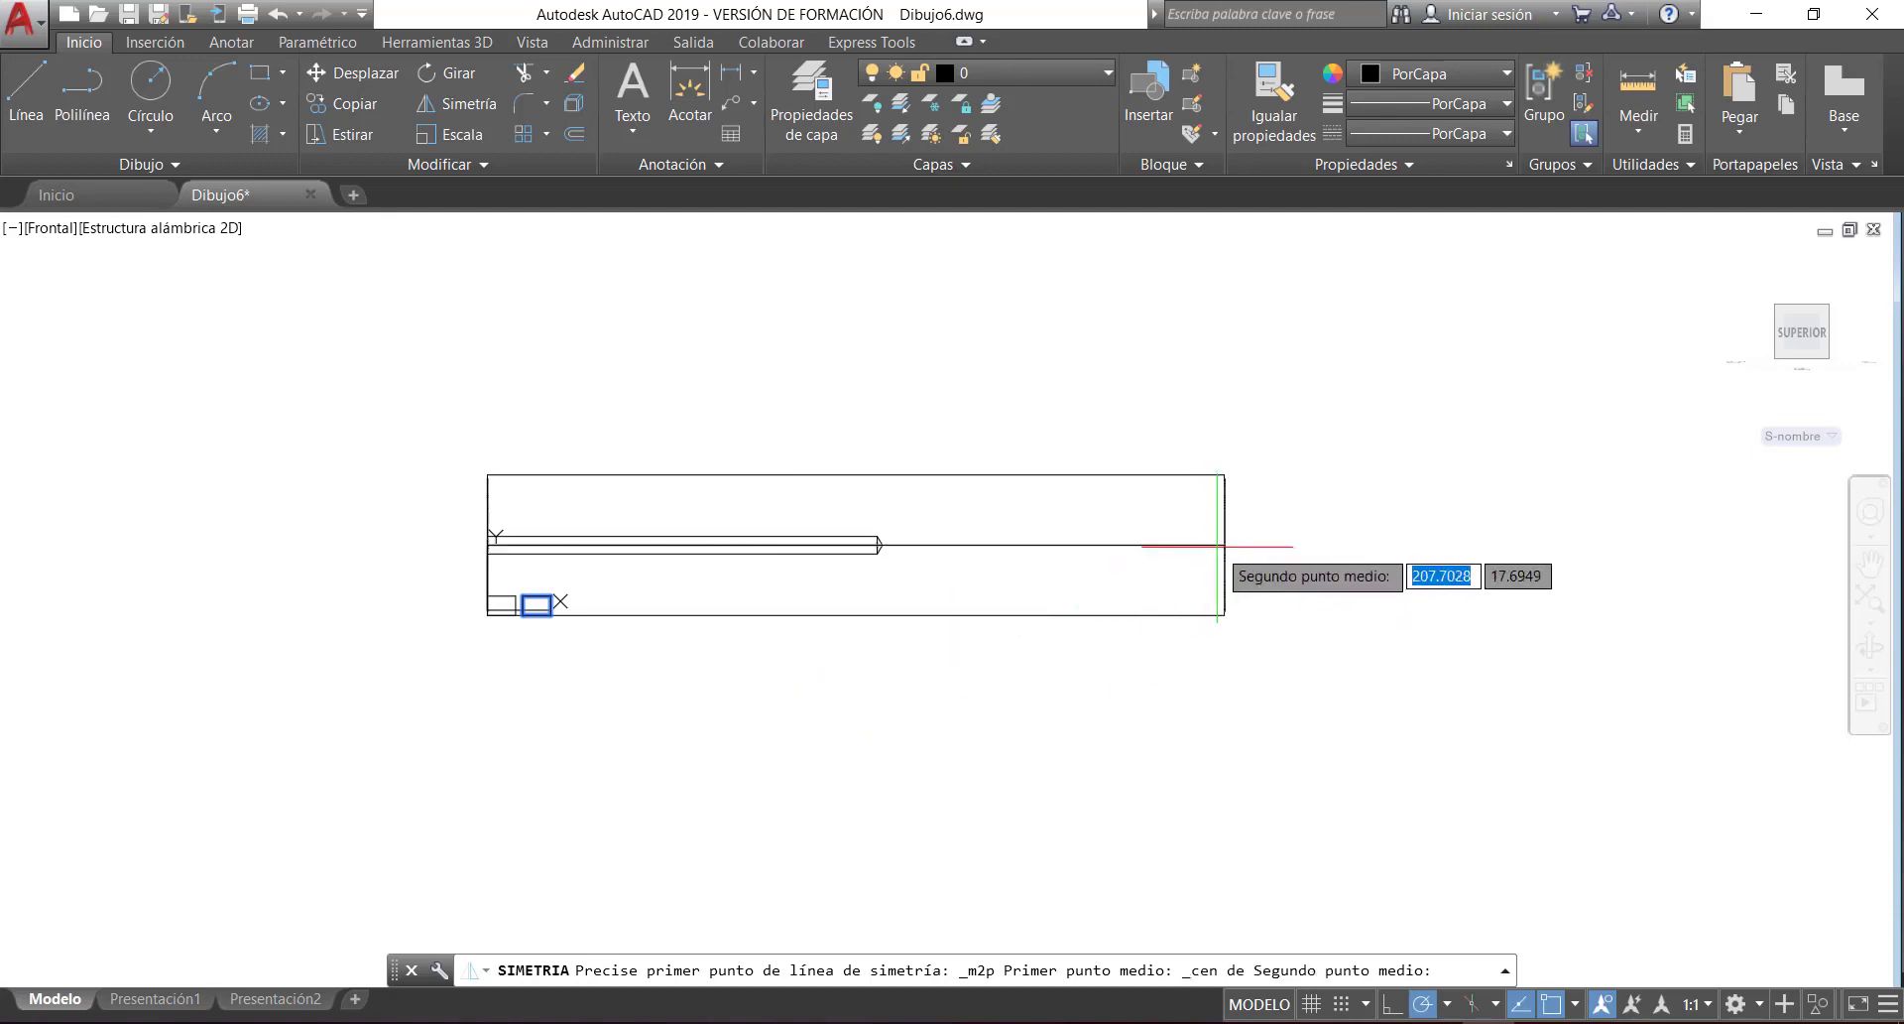
shift+right_click(509, 347)
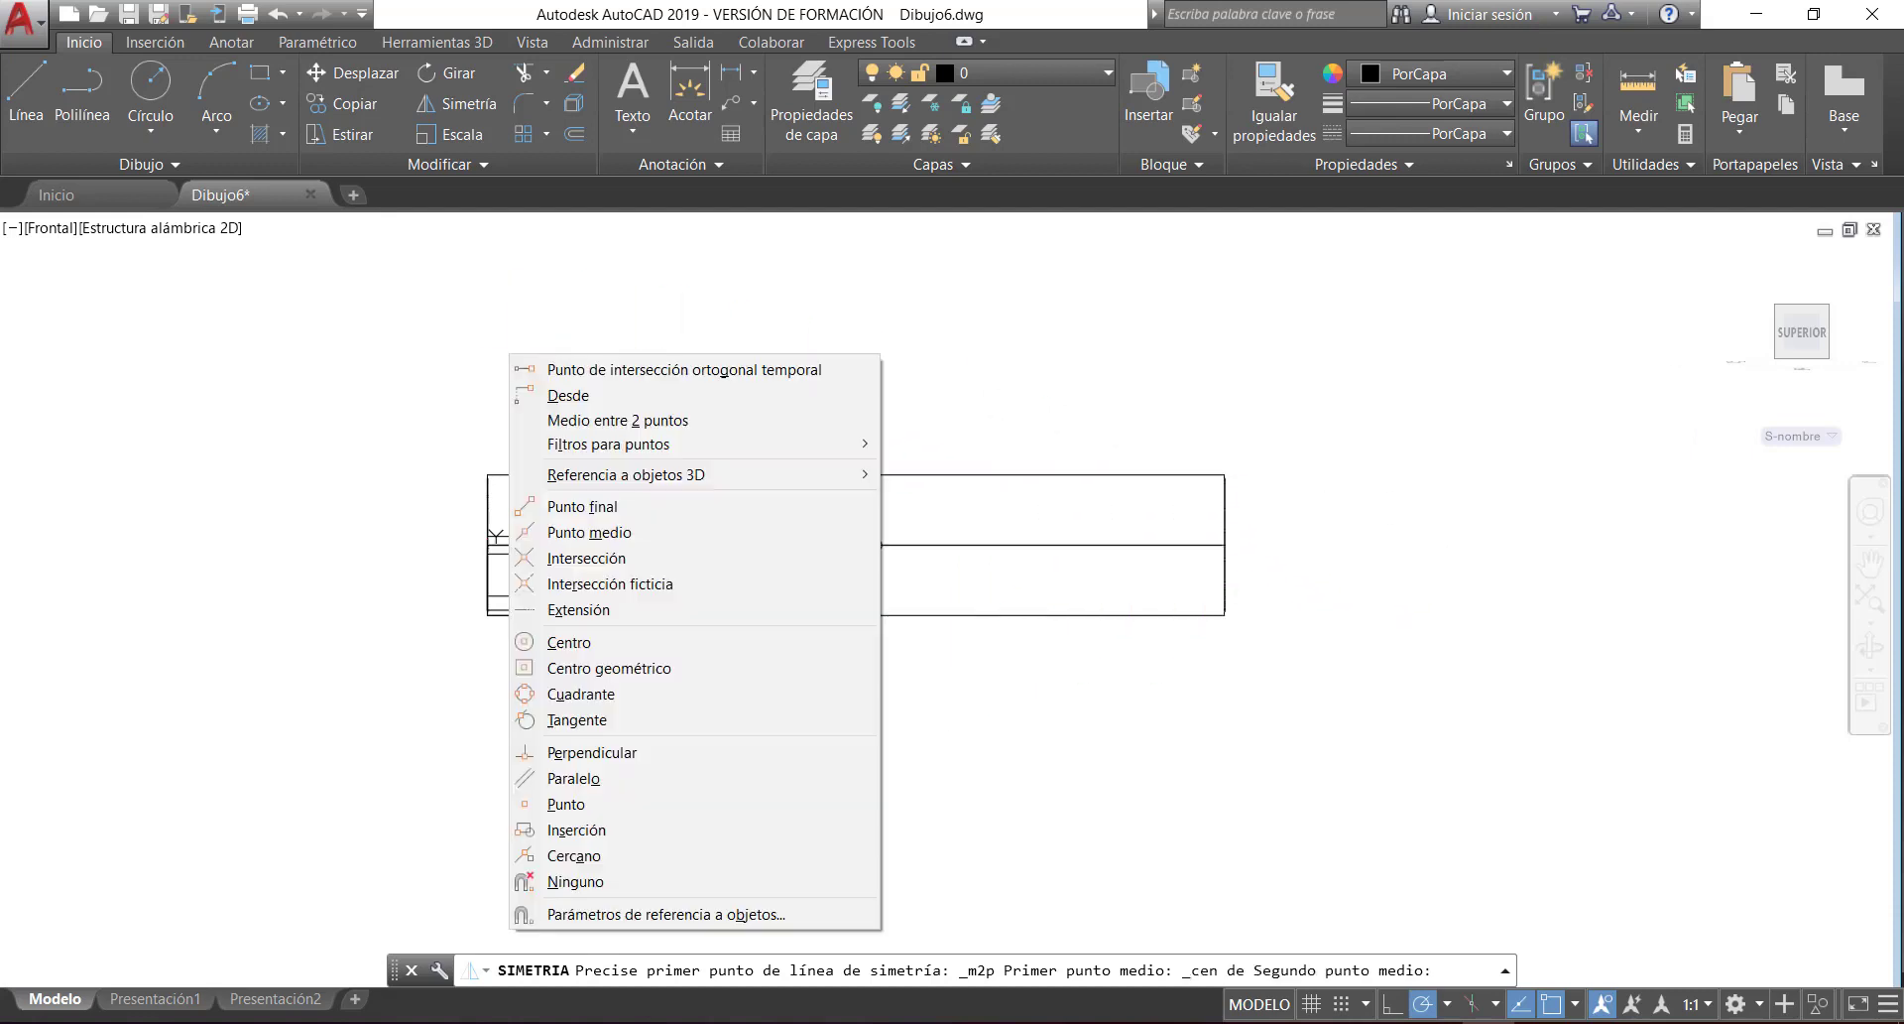
click(581, 639)
click(488, 546)
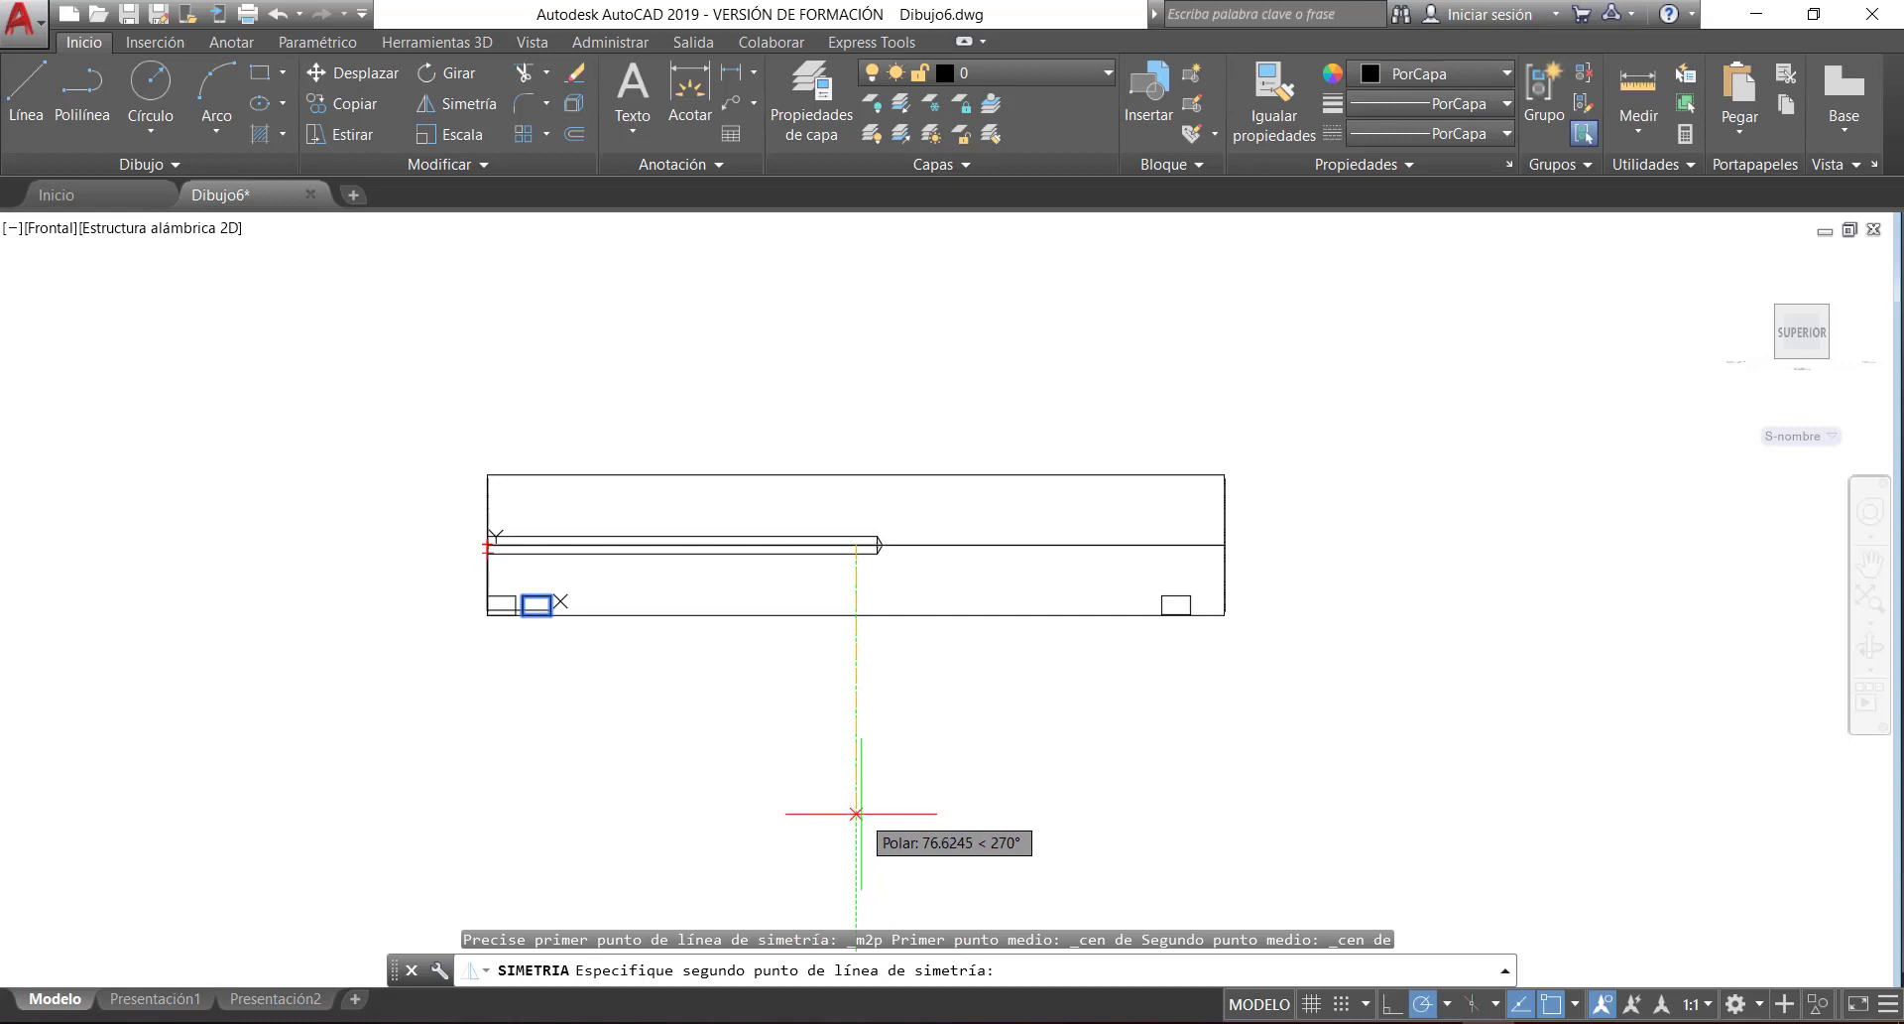
click(856, 813)
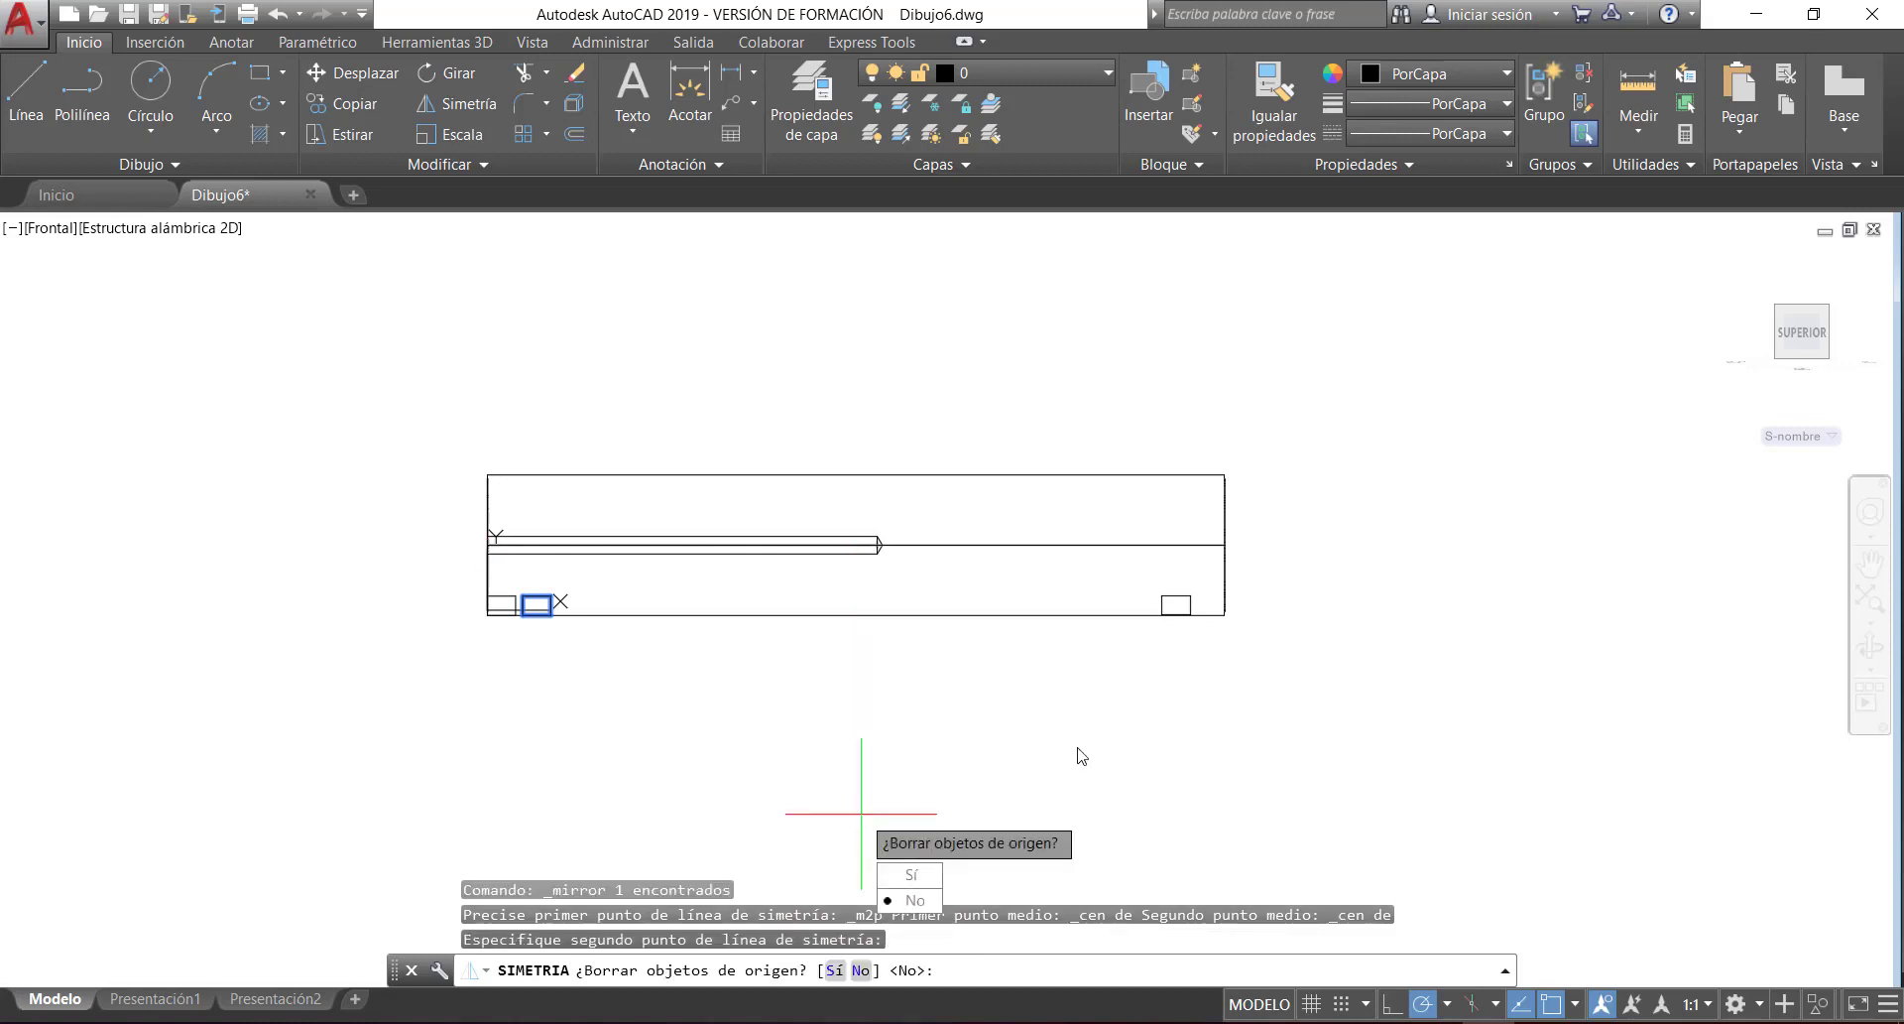
key(Return)
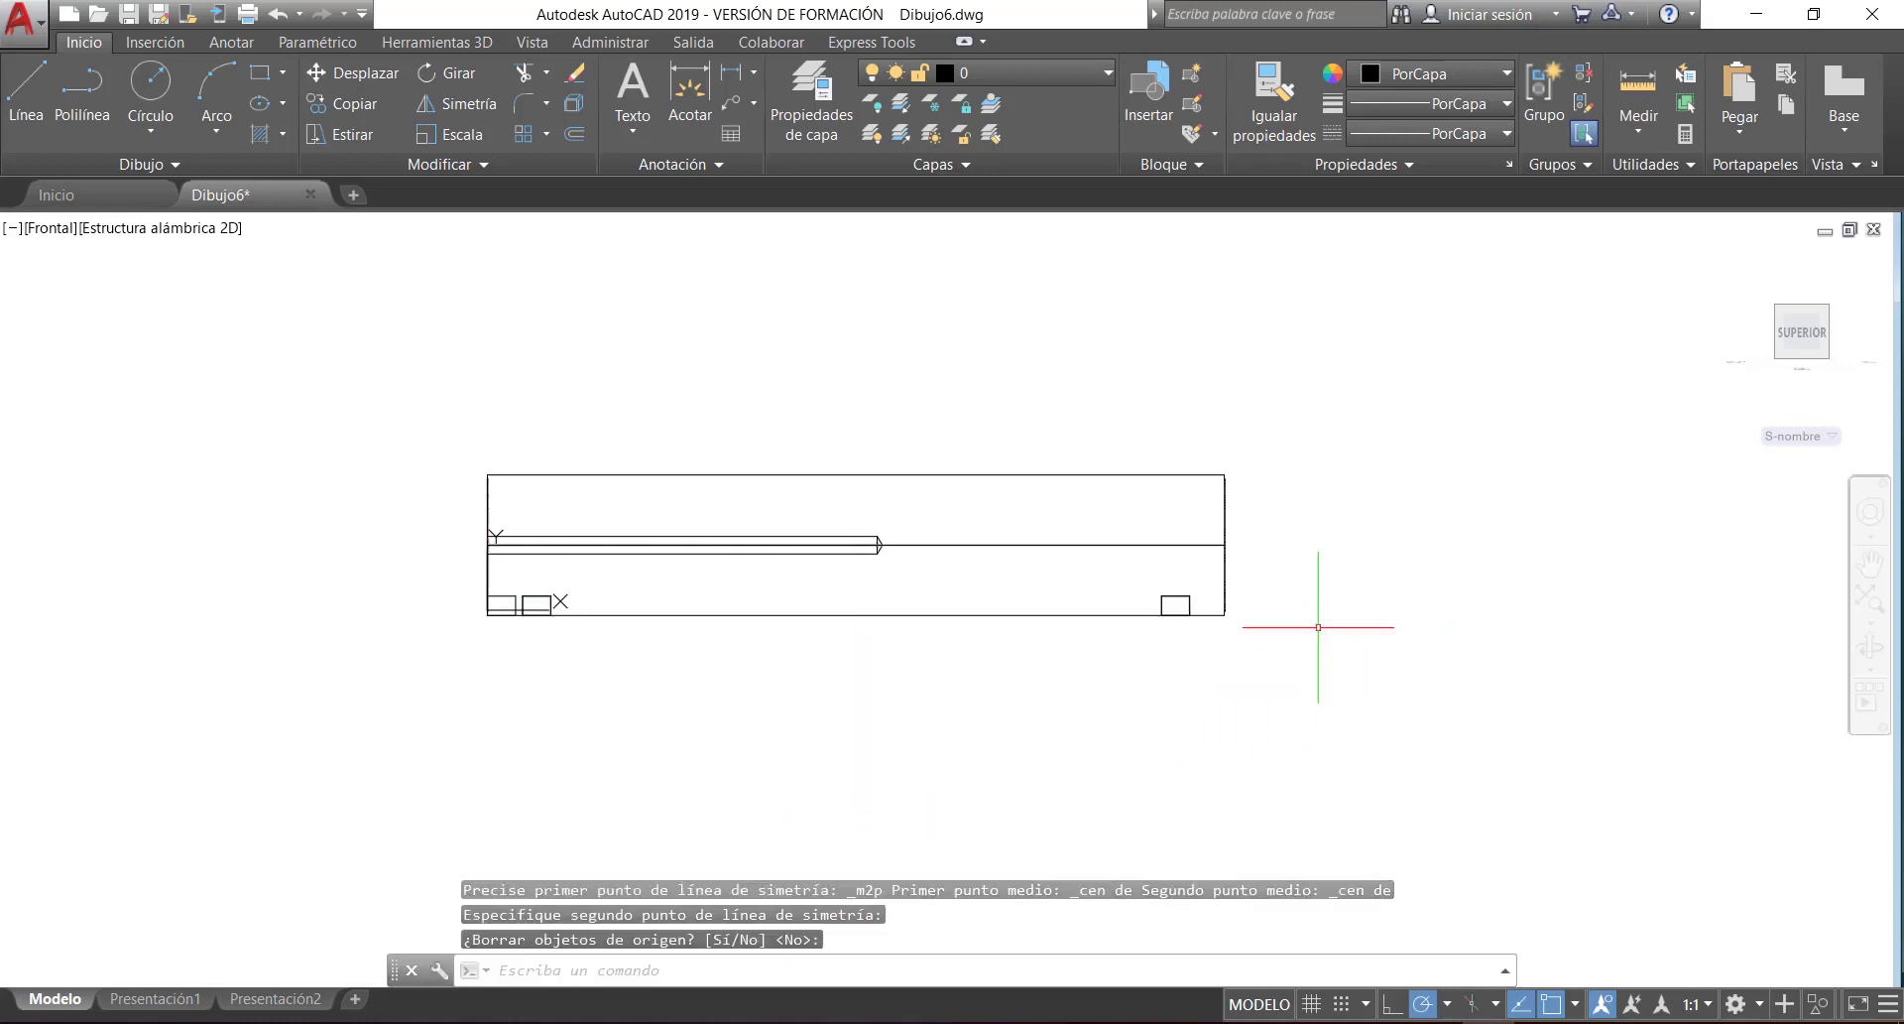
- Examine both blocks' positions on the cylinder from an angled view and the top view, and restore the front view
ctrl+shift+middle_drag(913, 738, 1111, 734)
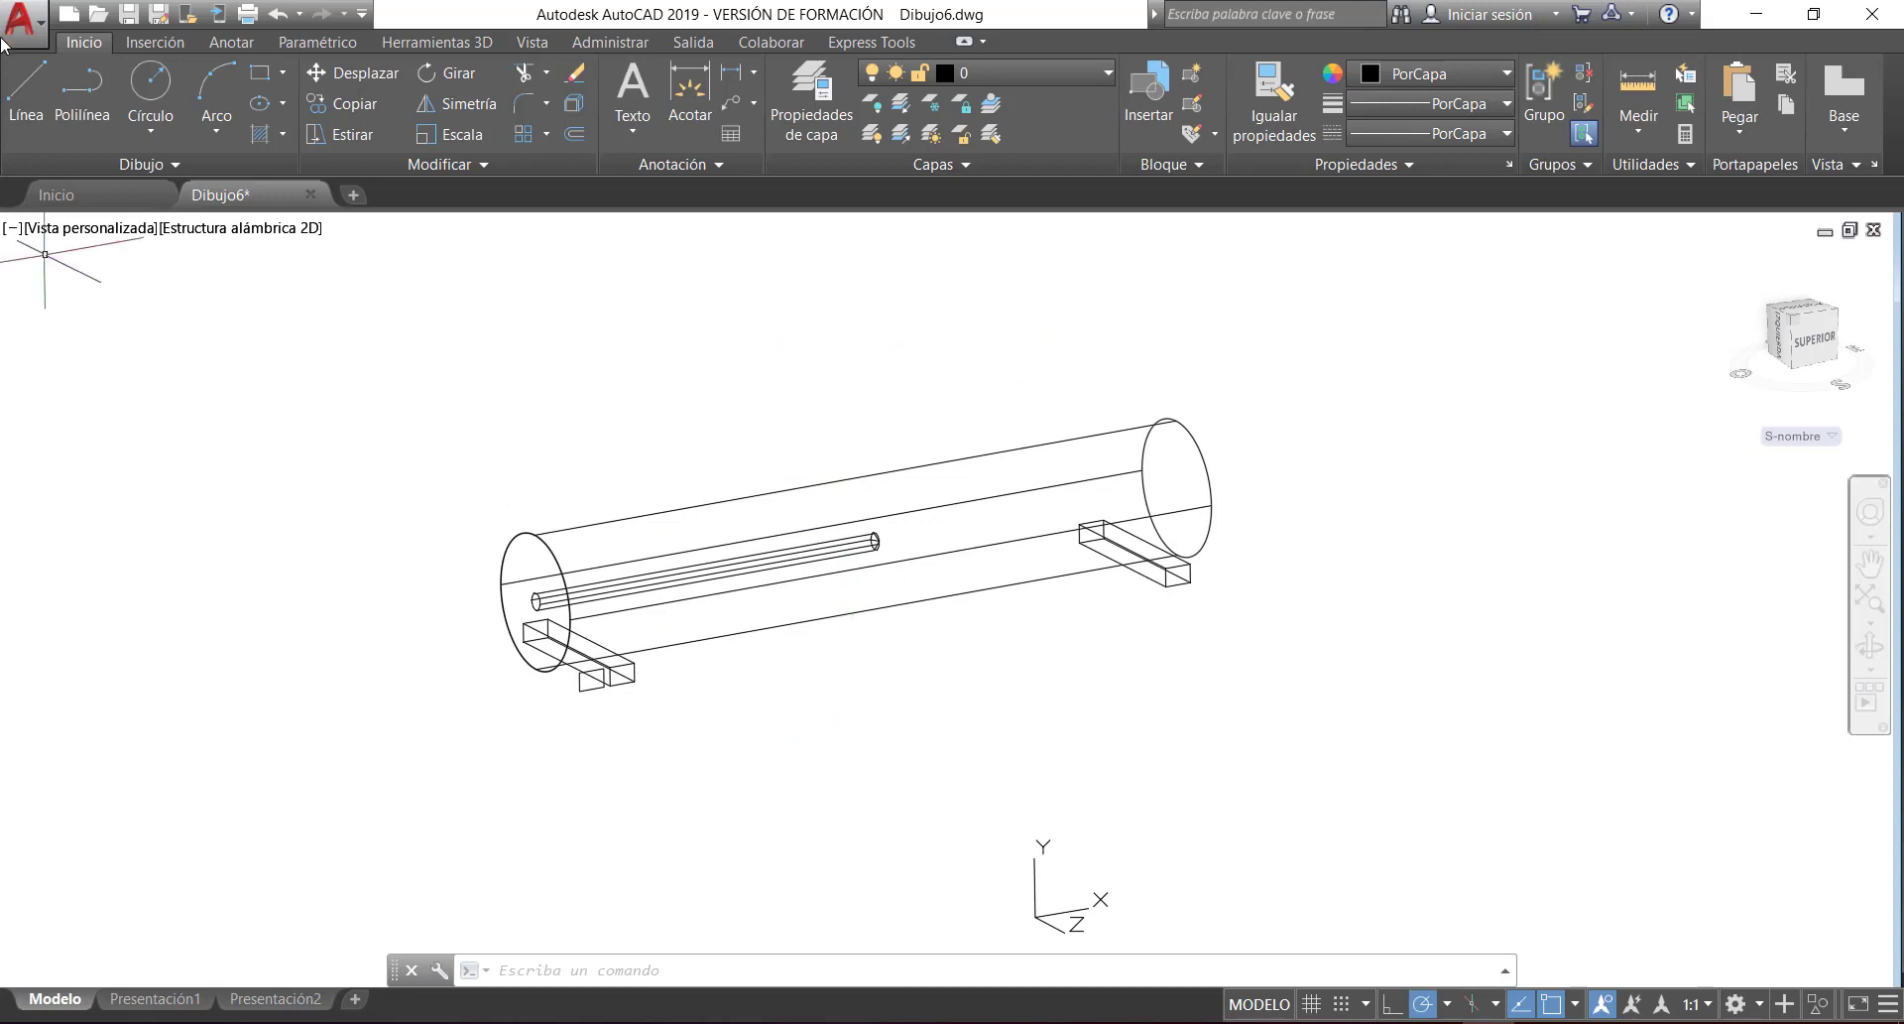
click(91, 234)
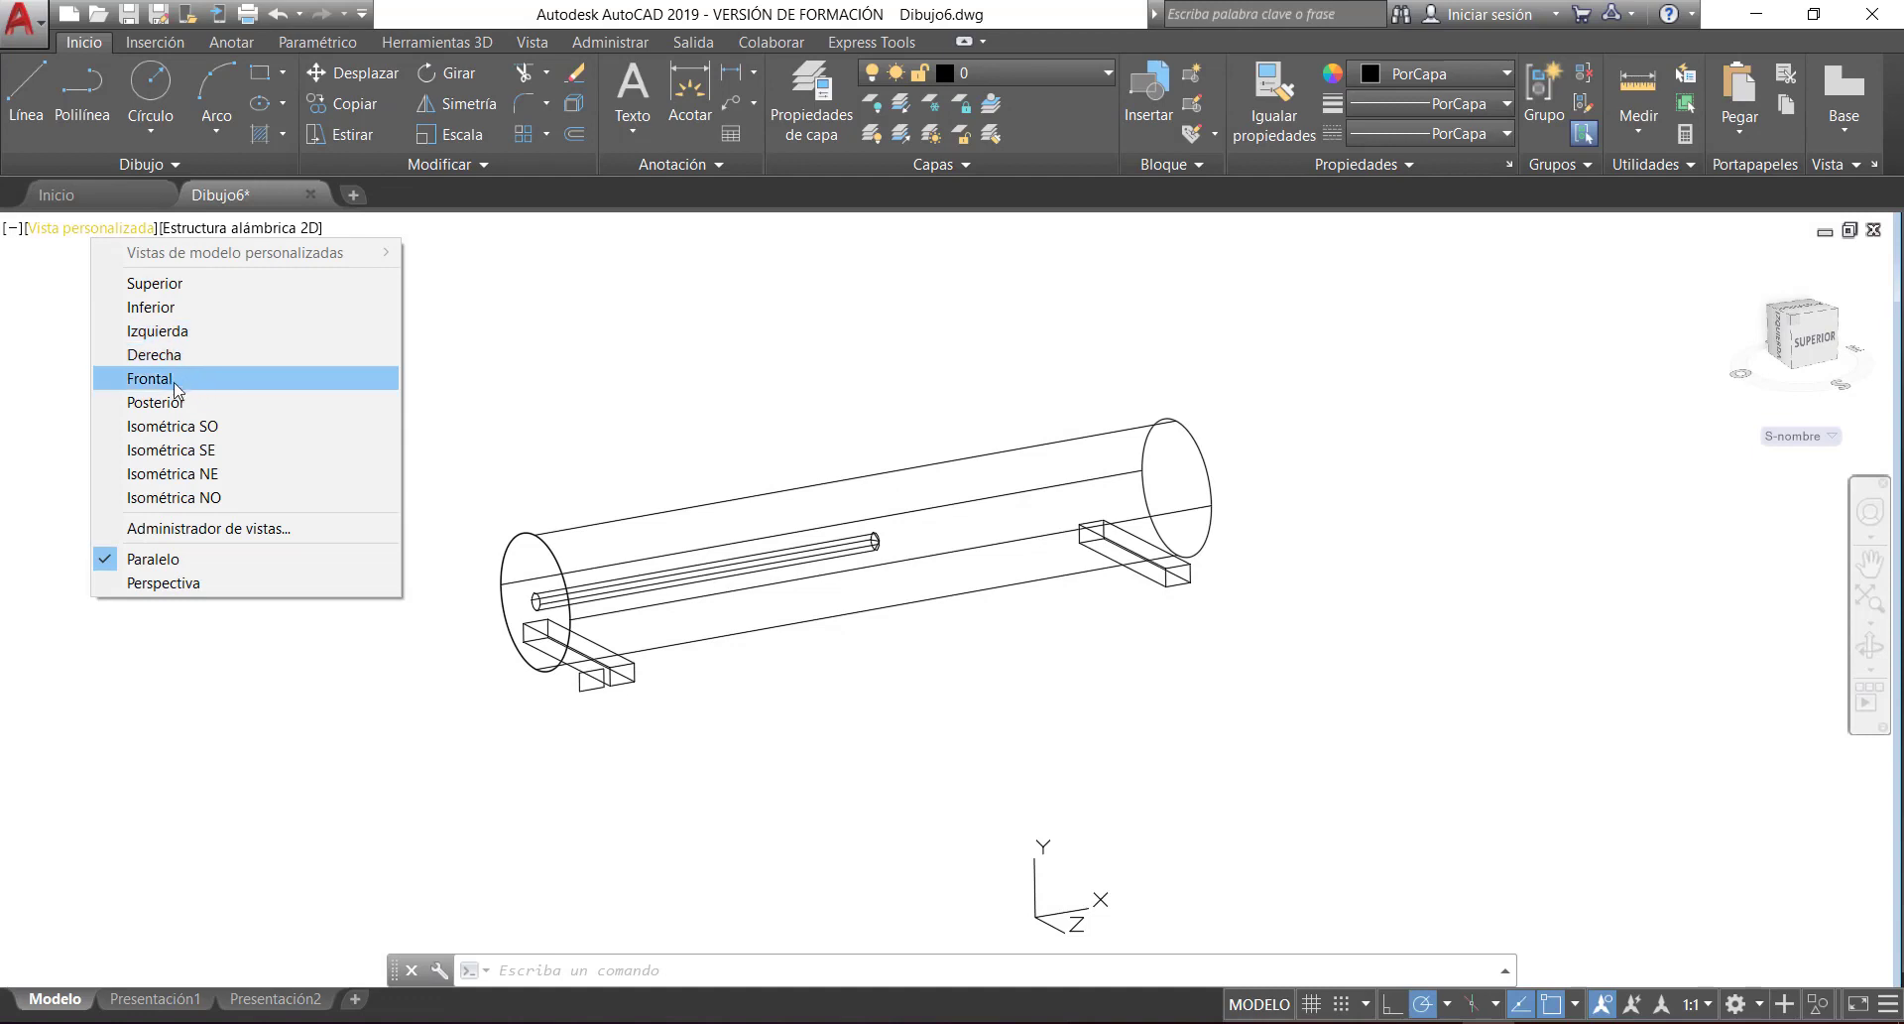
click(149, 378)
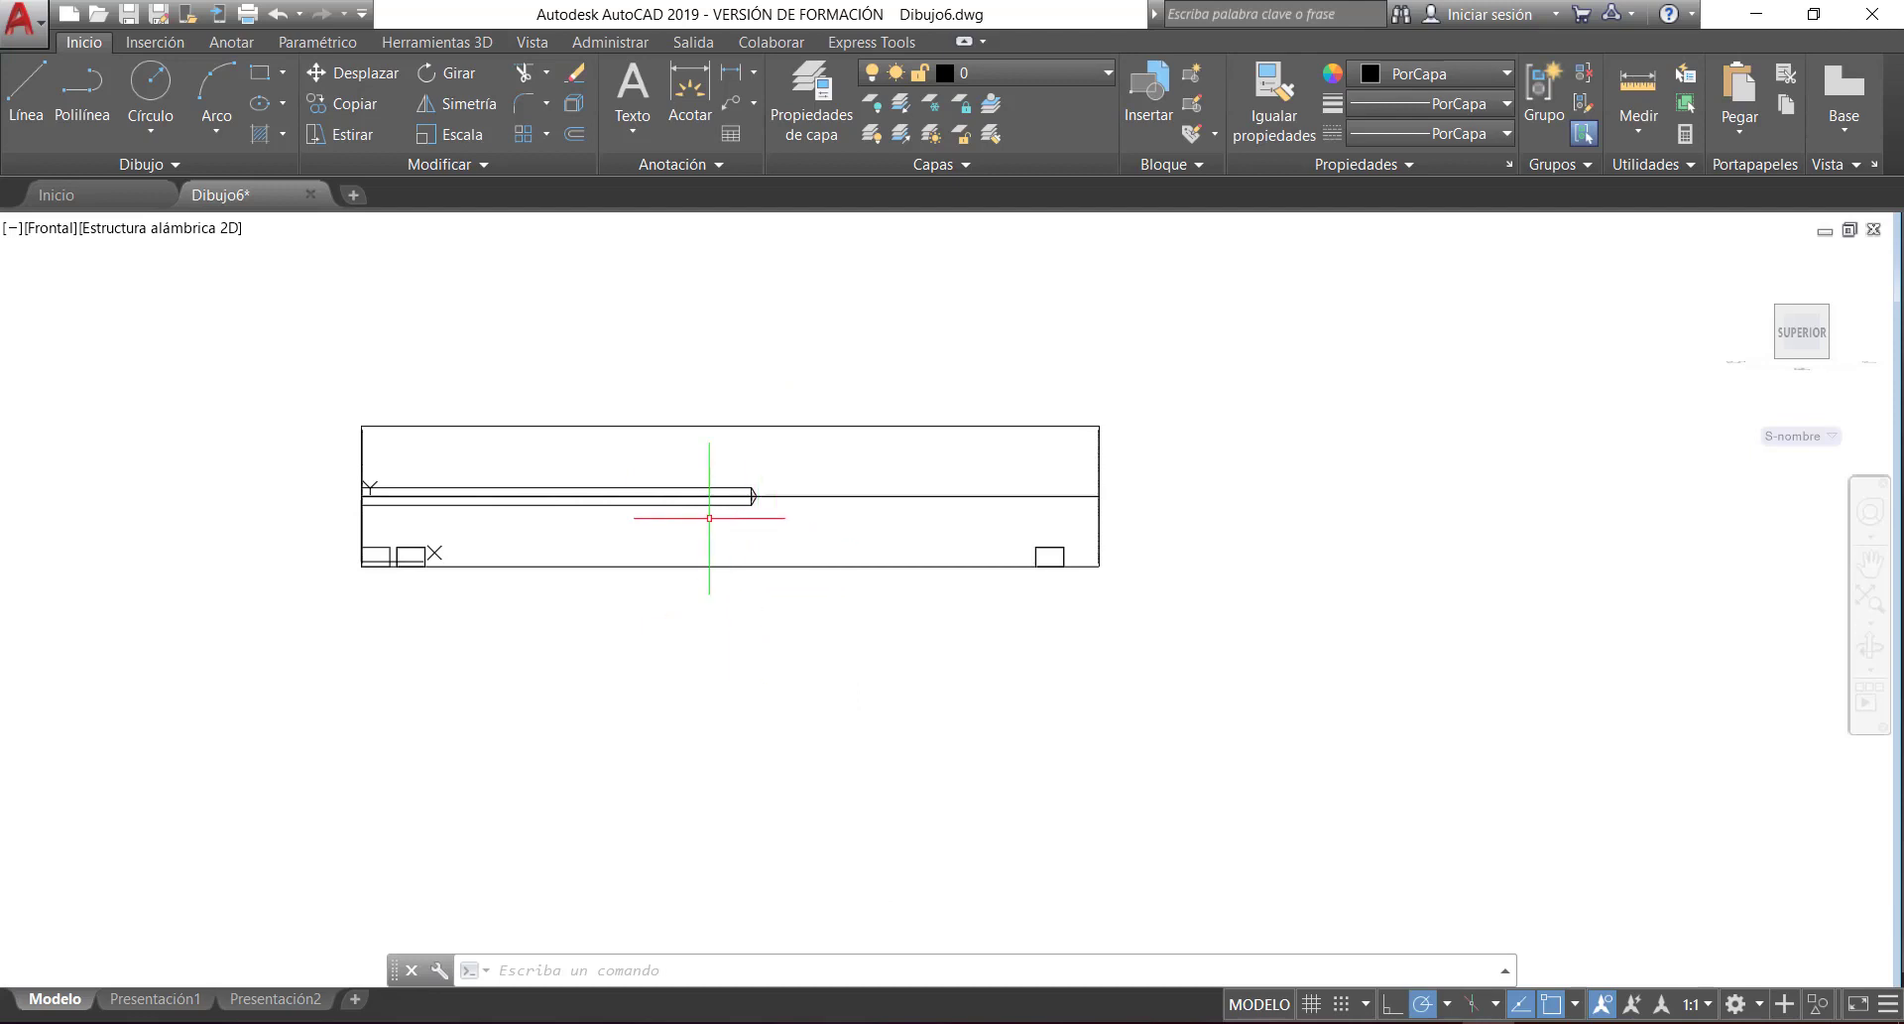
click(48, 227)
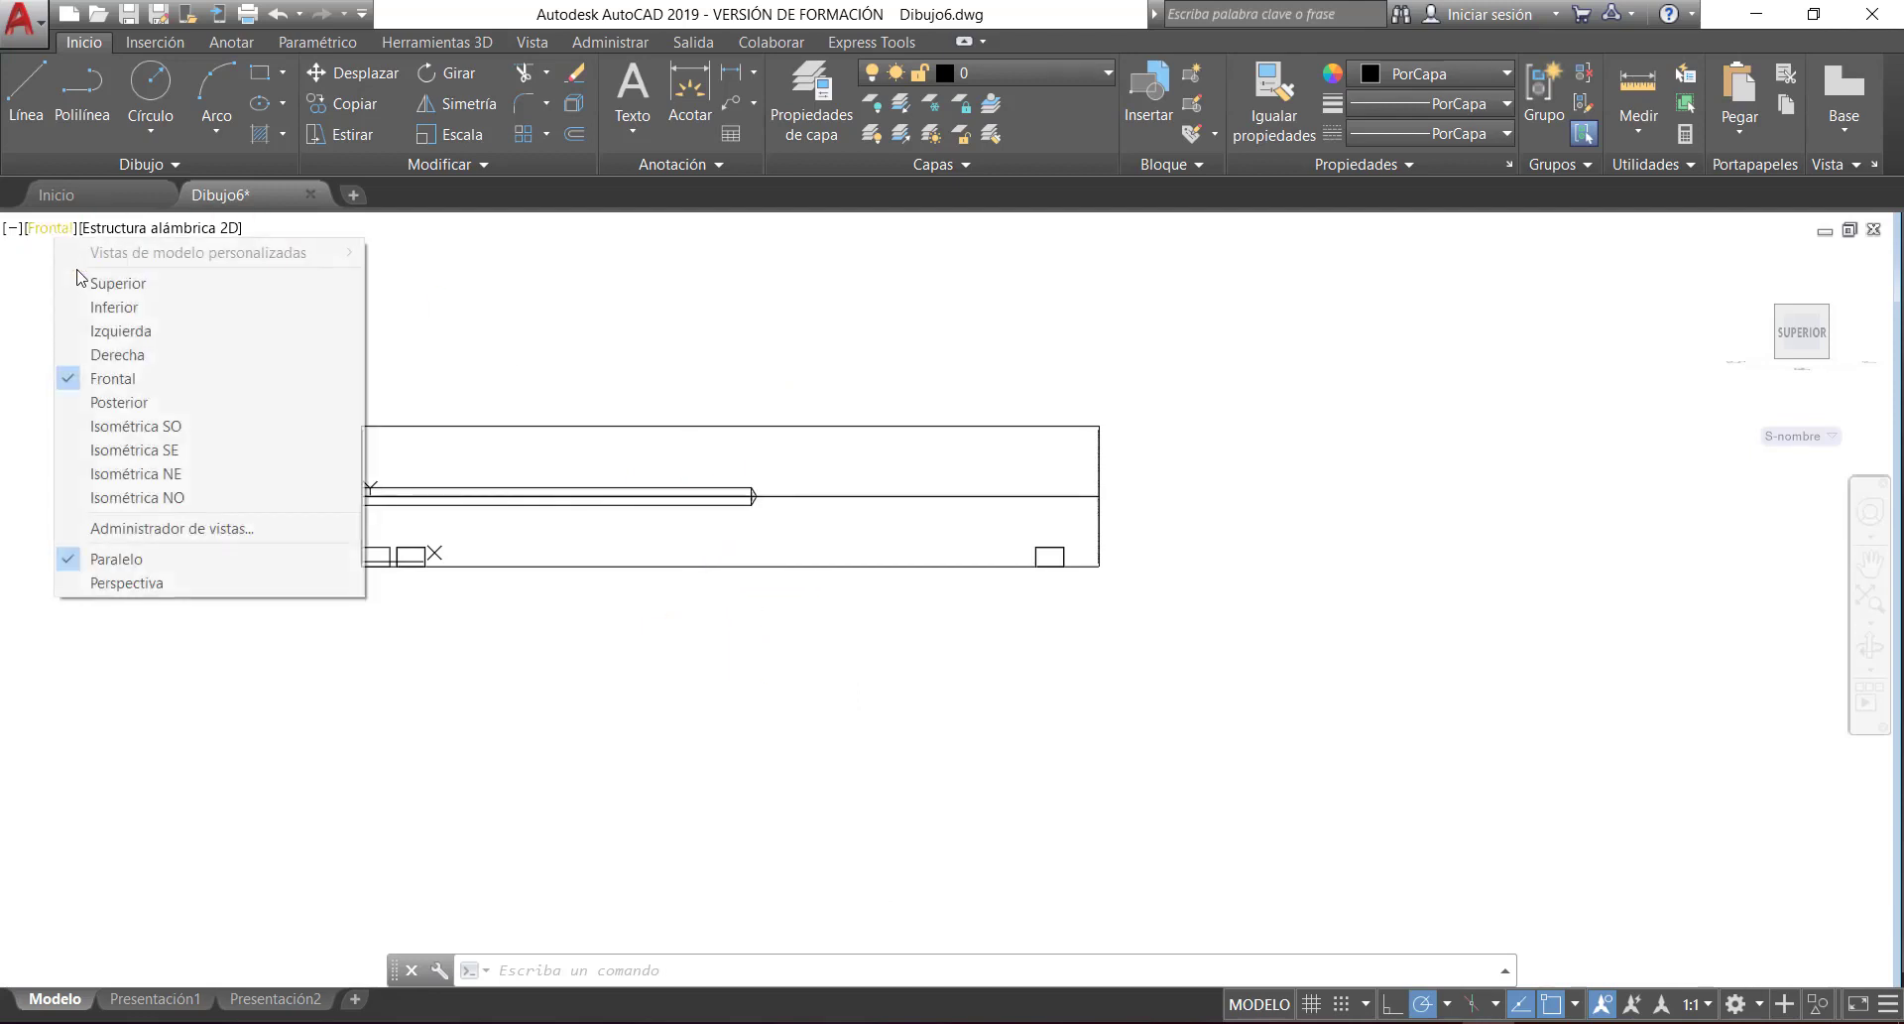
click(148, 284)
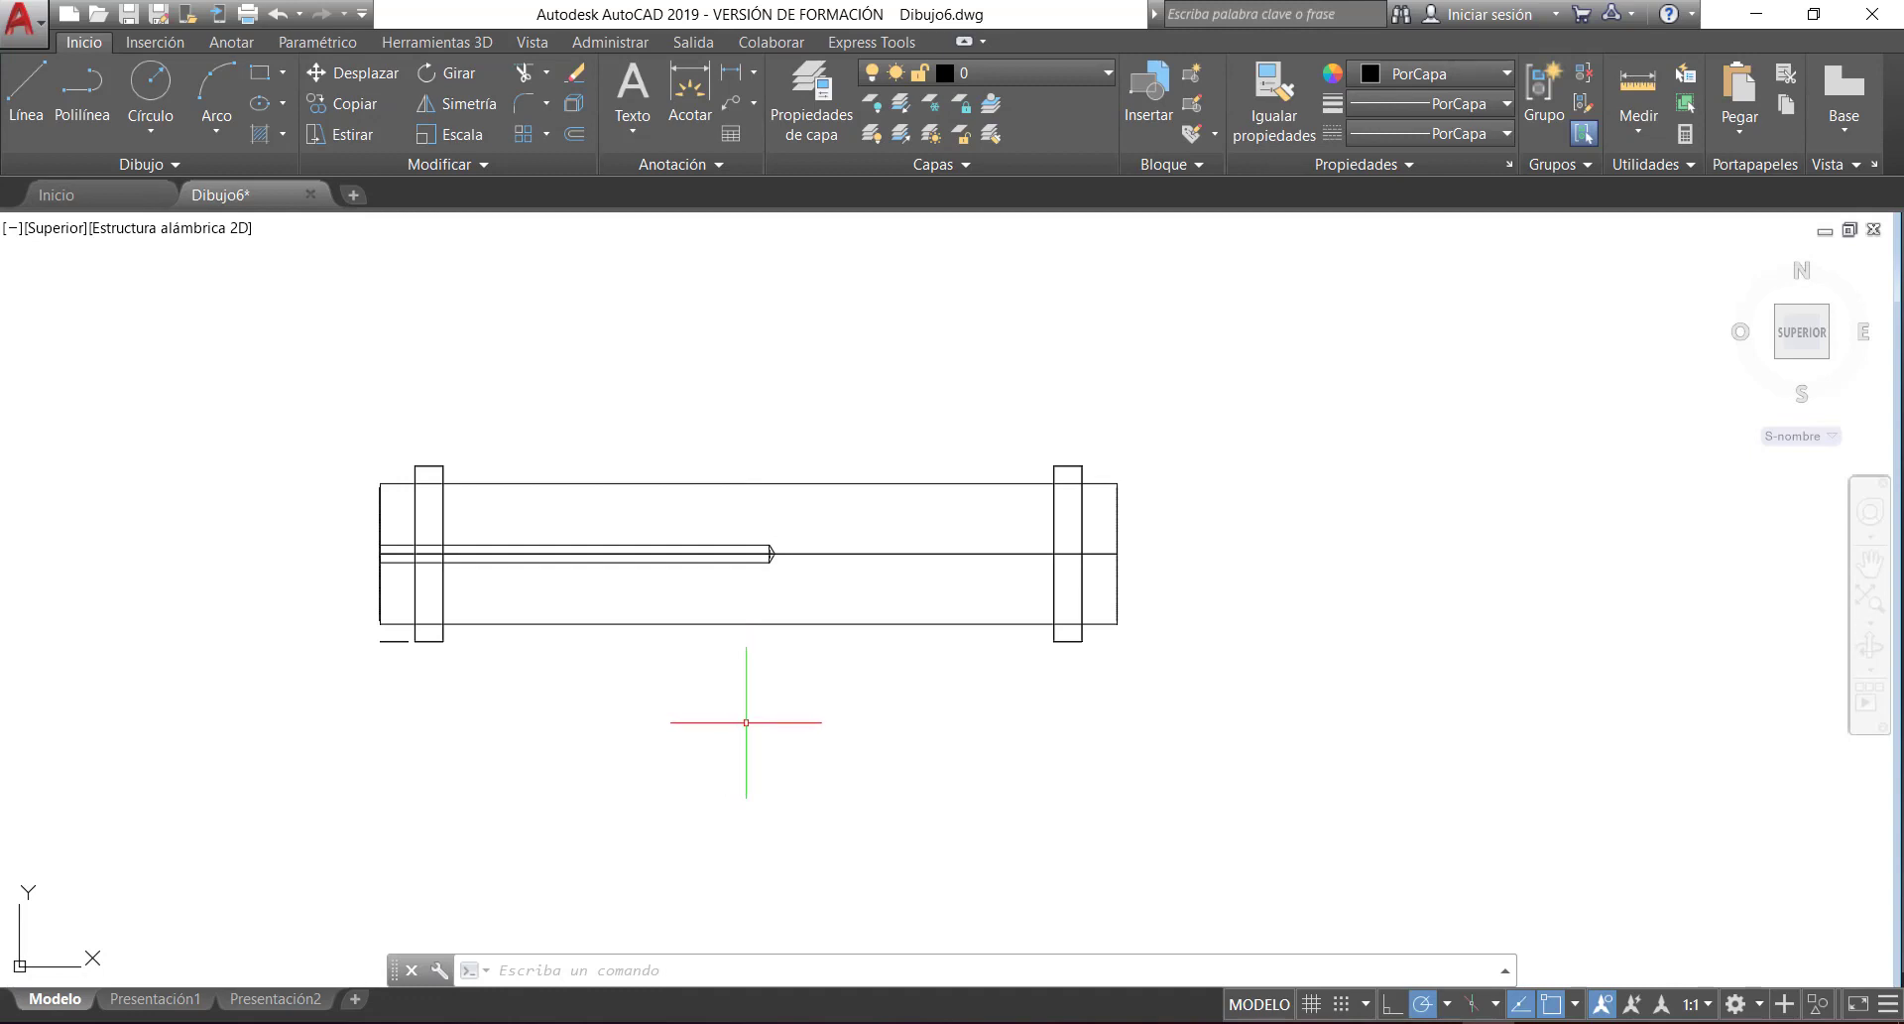
click(66, 232)
click(159, 373)
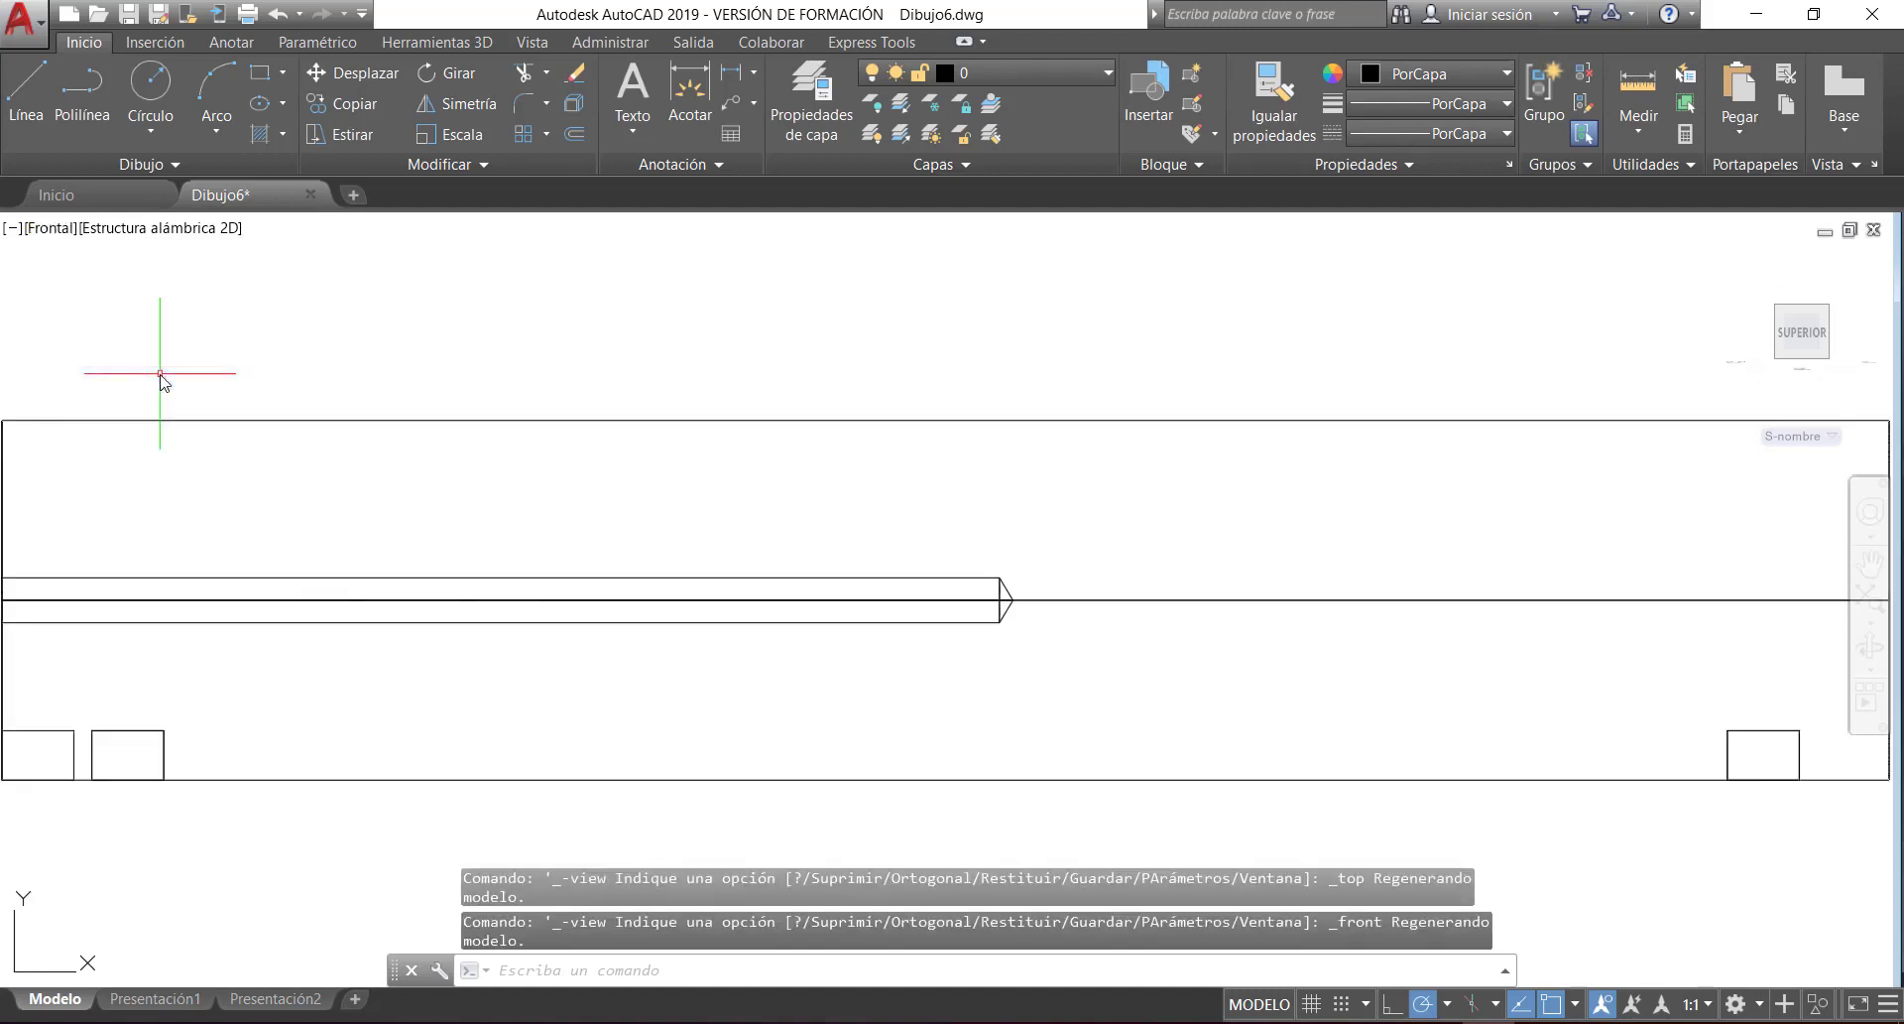
scroll(772, 524, down, 4)
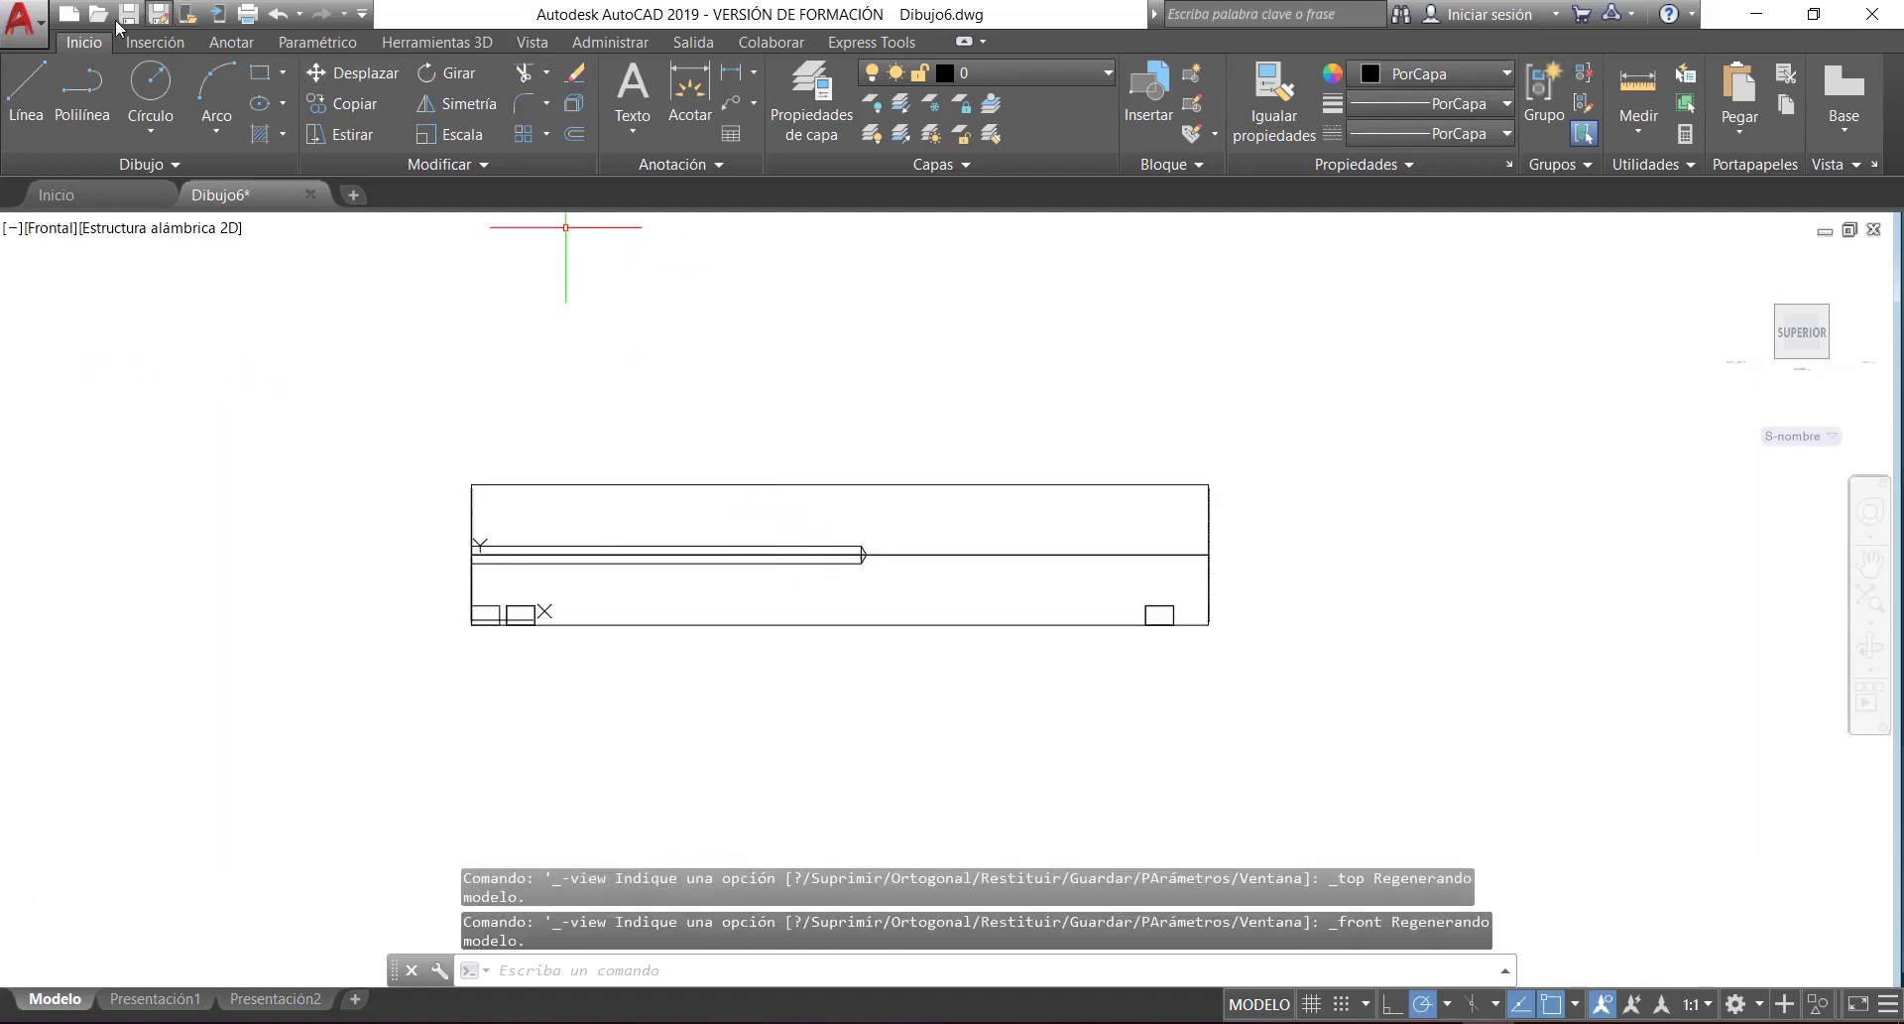
- Draw an upright rectangle 2.5 wide and 50 high, starting from a corner below the cylinder
click(259, 73)
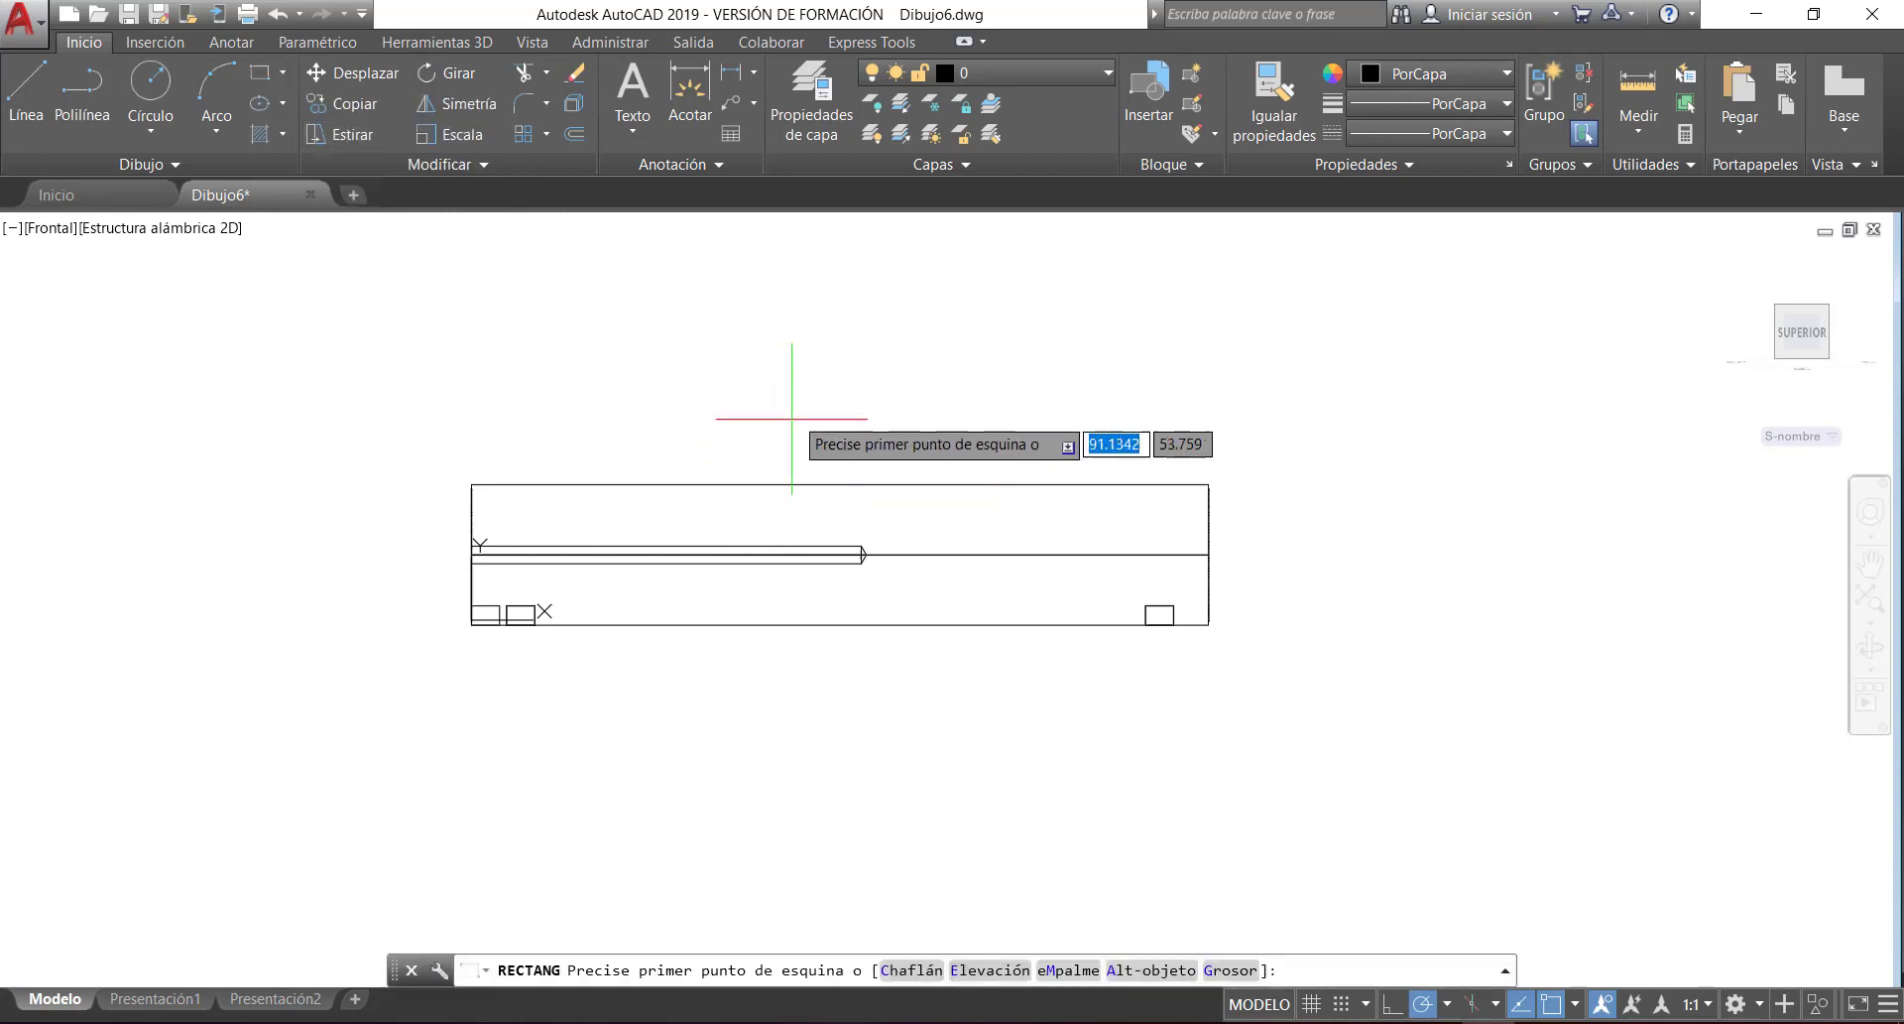
click(772, 749)
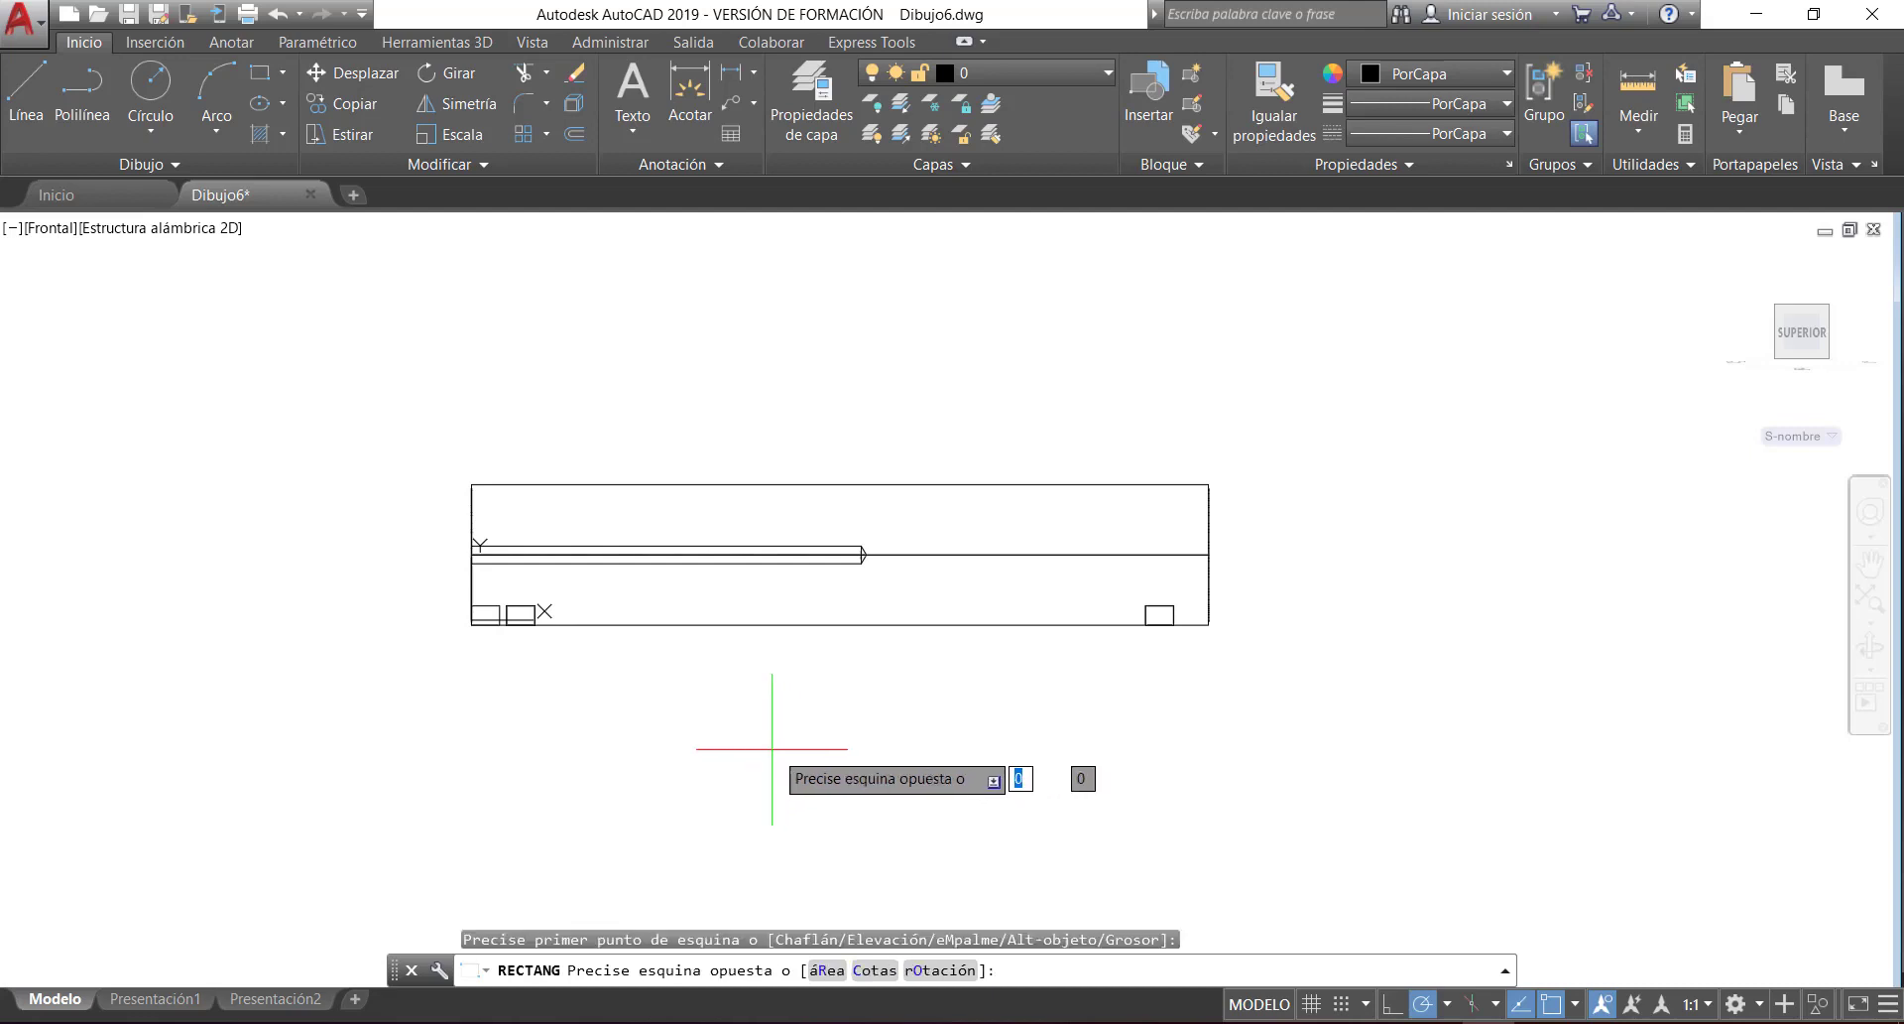
text(2)
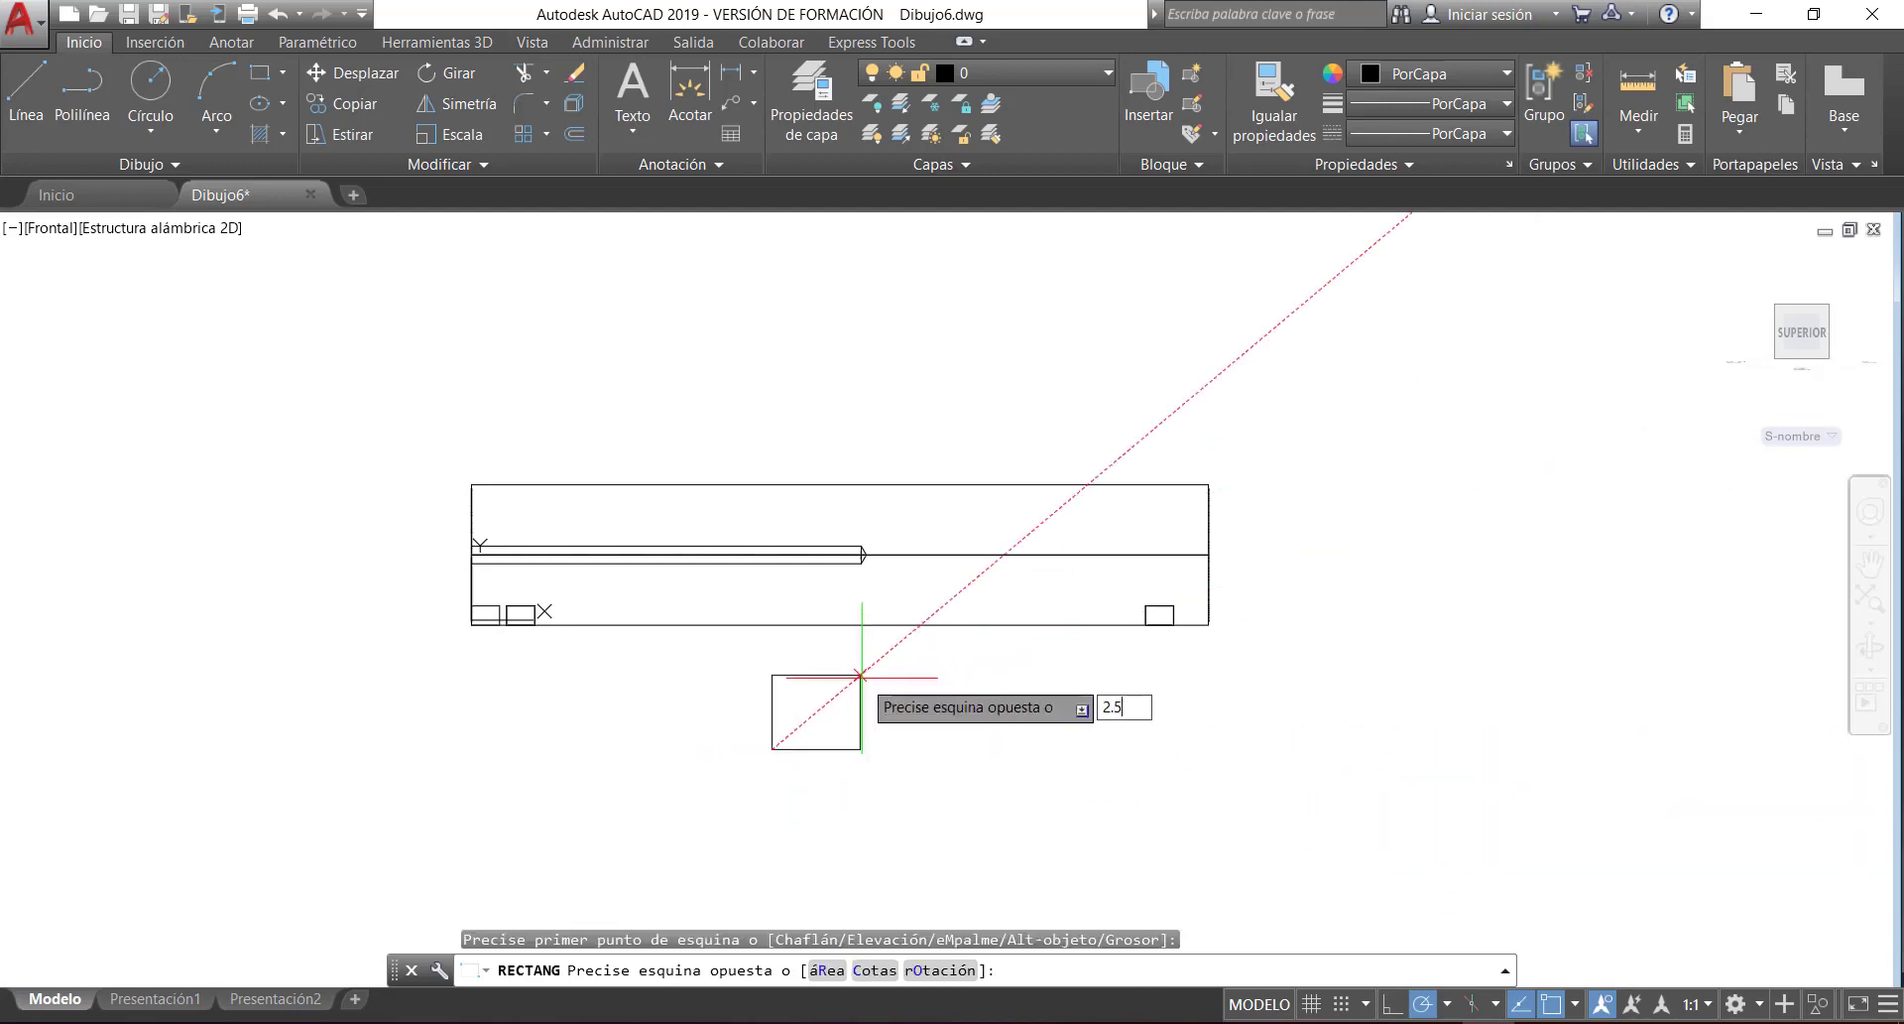
text(.5)
key(Tab)
text(50)
key(Return)
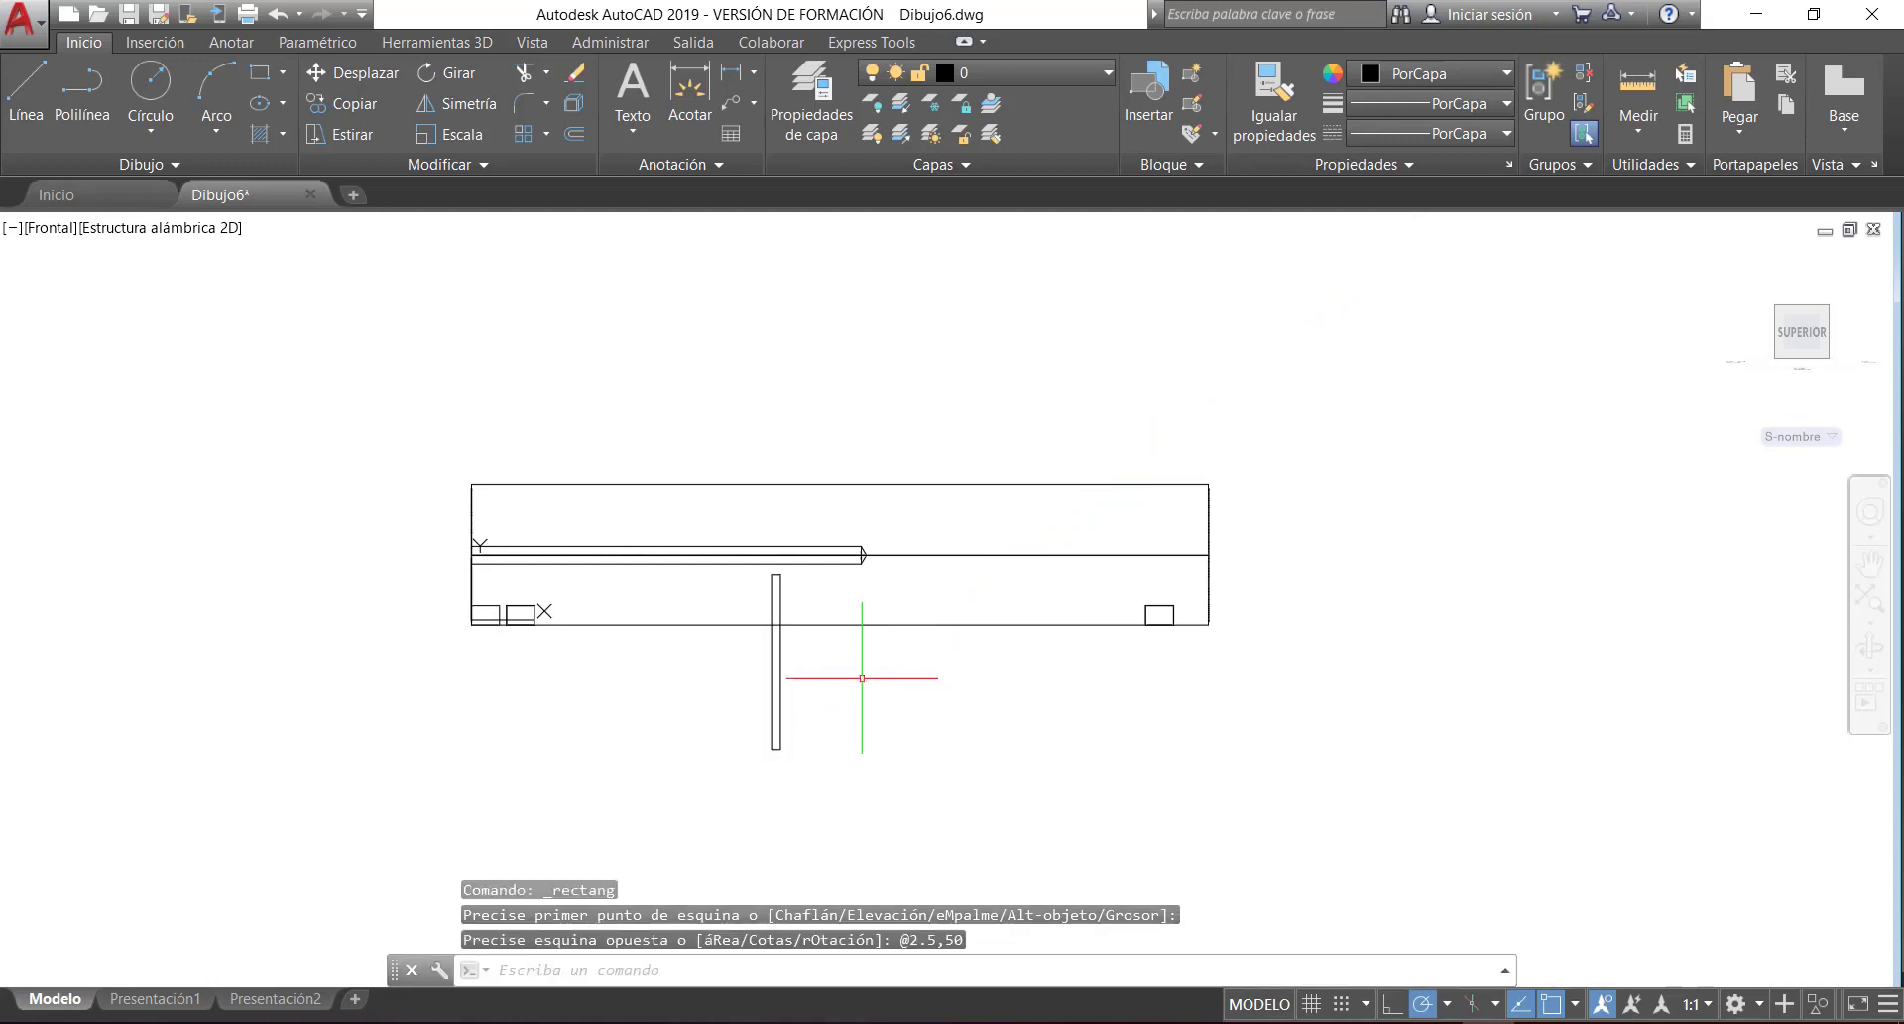
- Revolve the narrow rectangle 360 degrees about its left long edge to form a solid rod
click(820, 755)
click(767, 727)
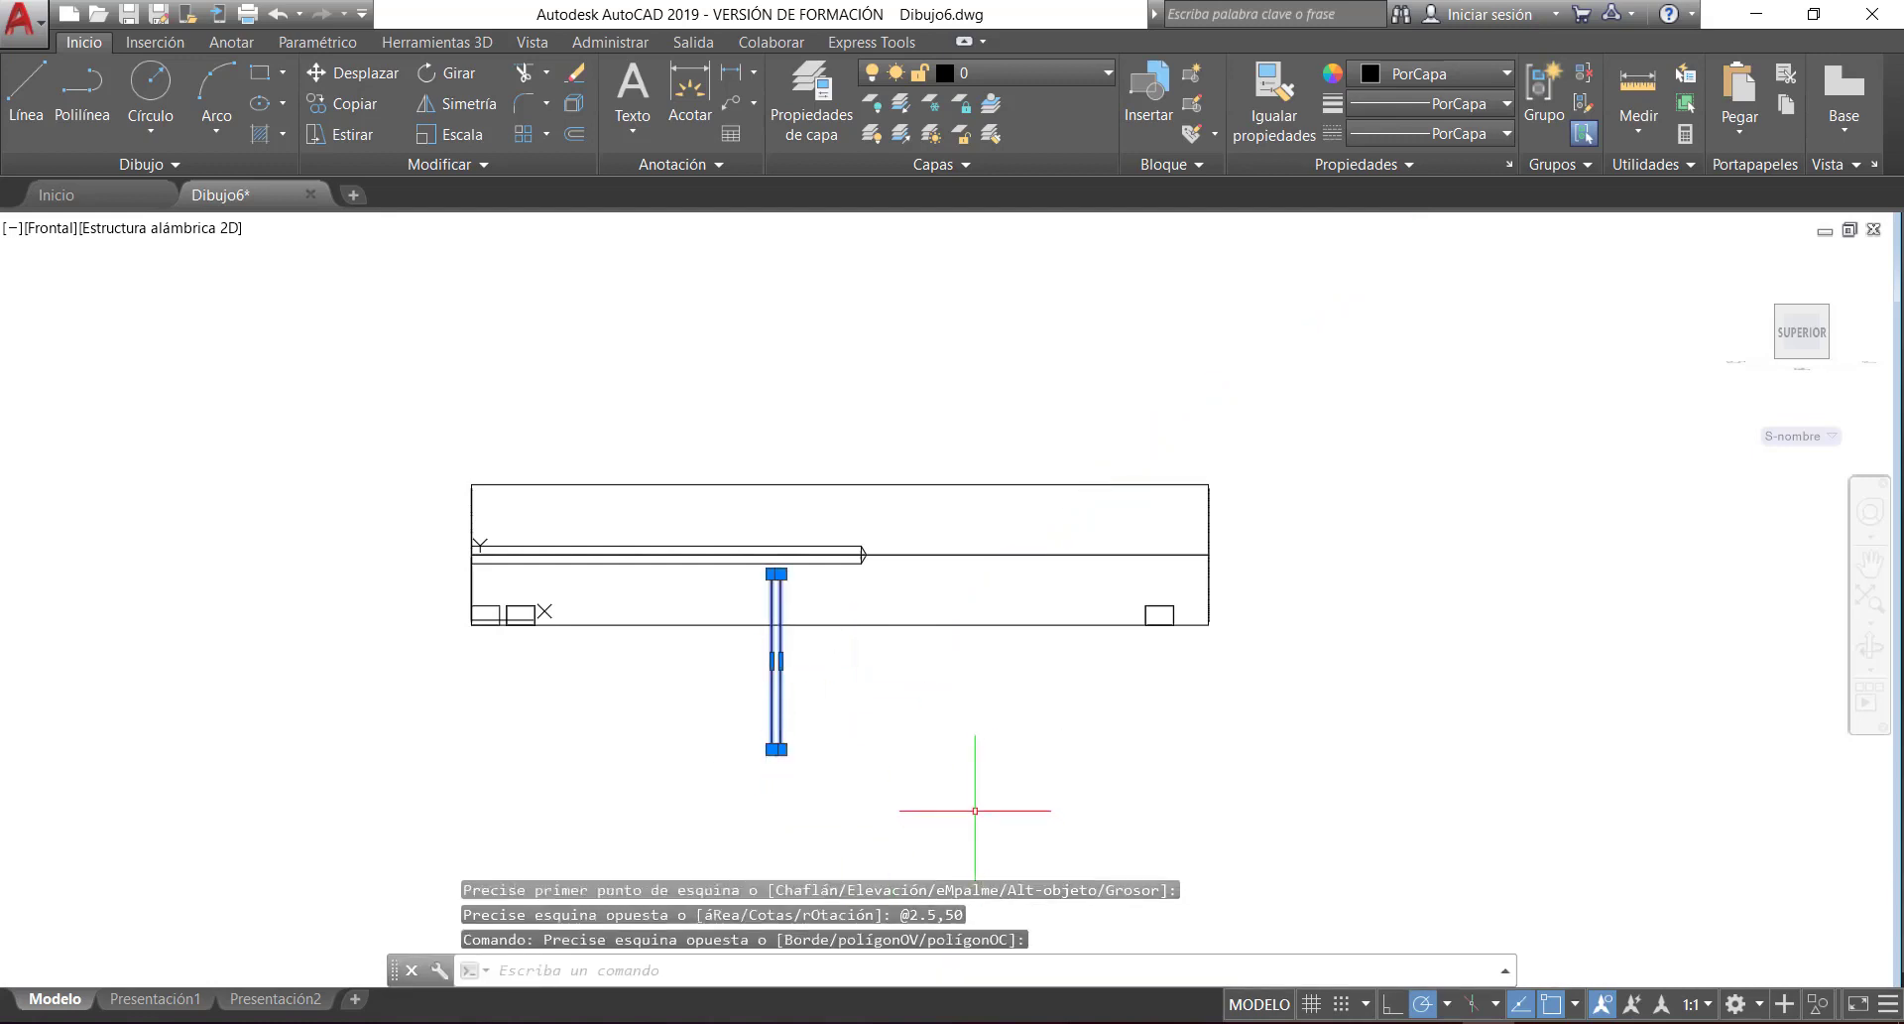
text(rev)
key(Return)
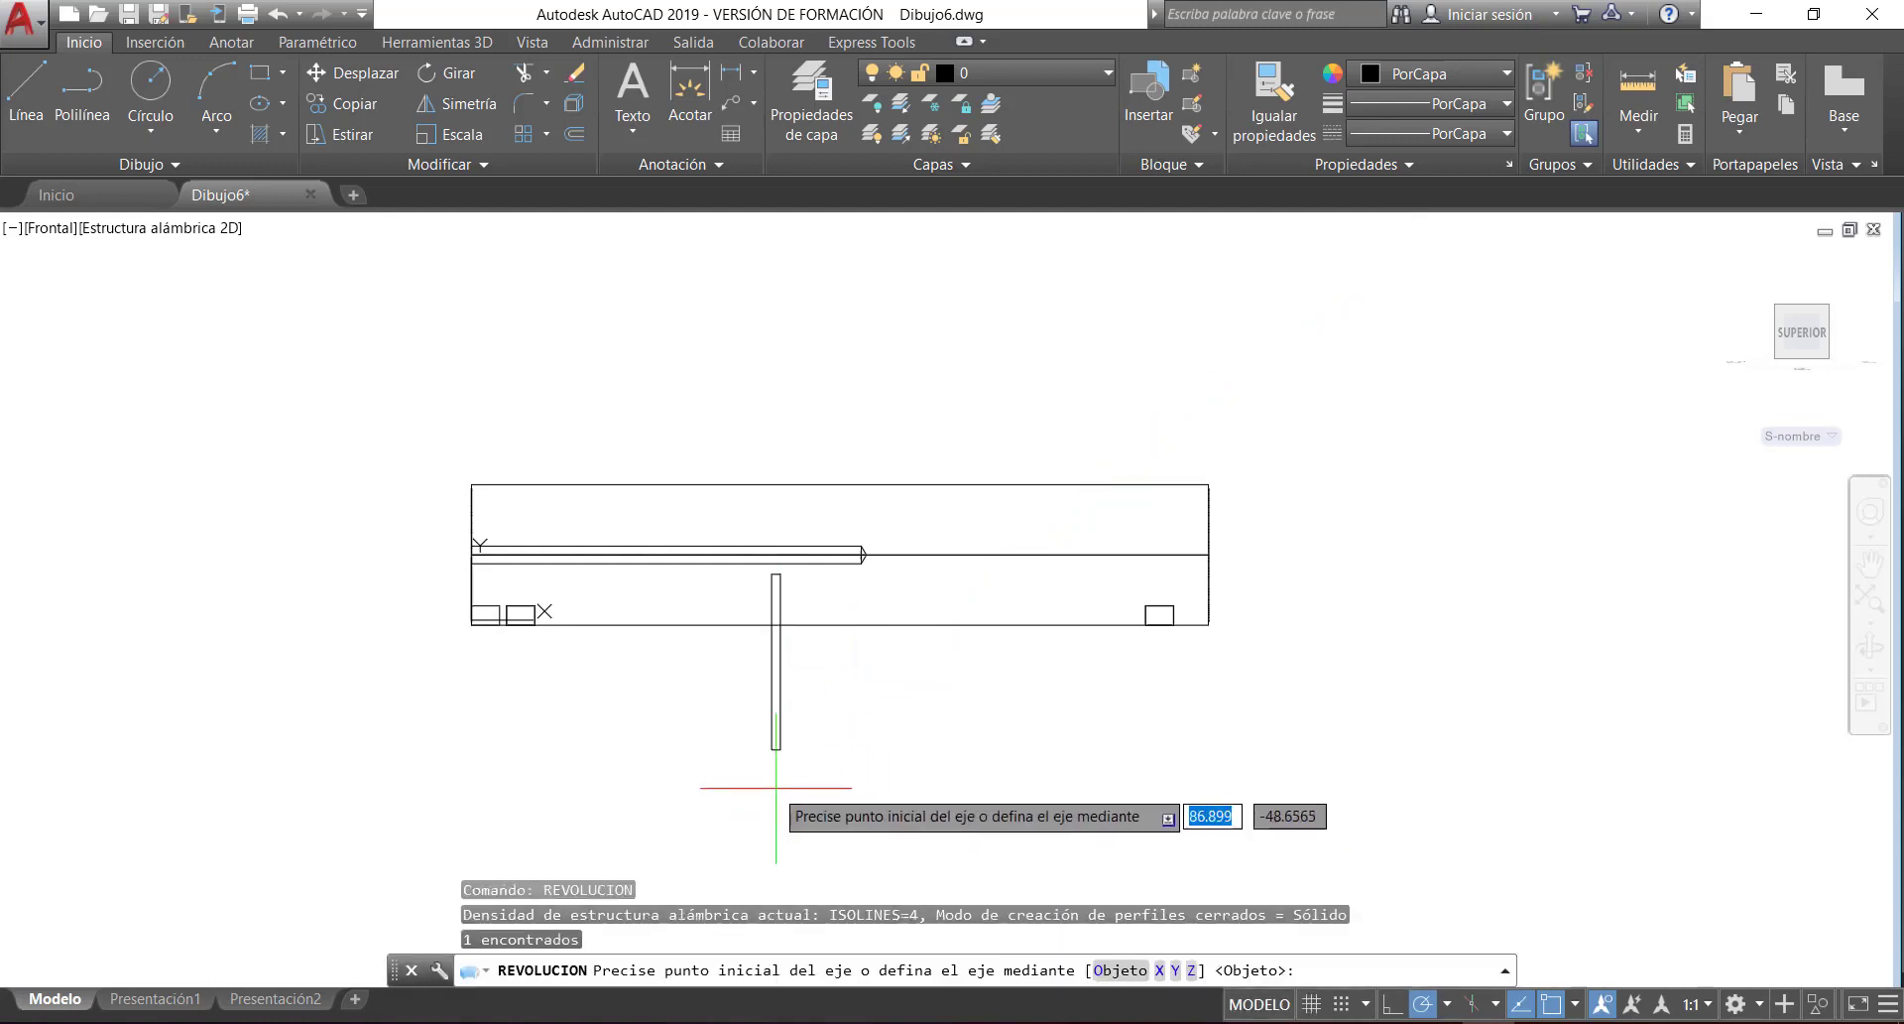
click(771, 749)
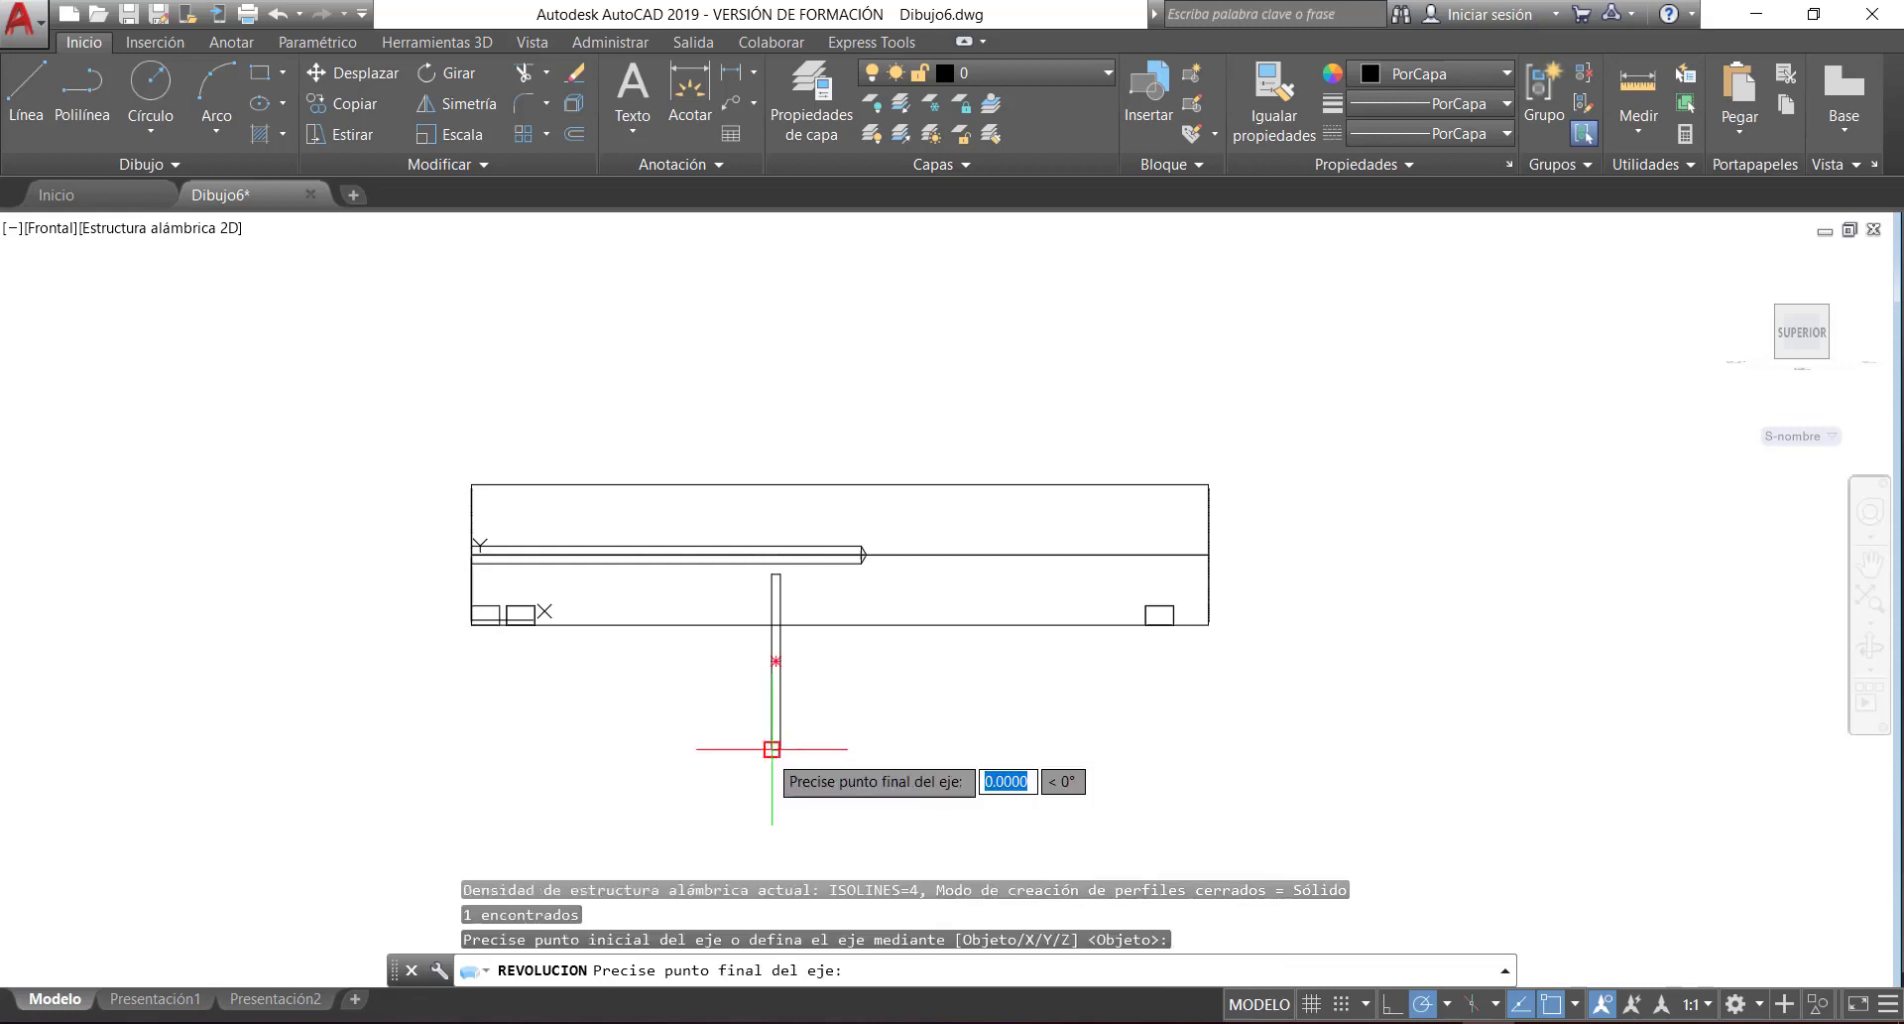
click(772, 640)
key(Return)
- Move the rod from the midpoint between its two end-circle centres to the centre of the cylinder's left end face
middle_drag(833, 735, 971, 755)
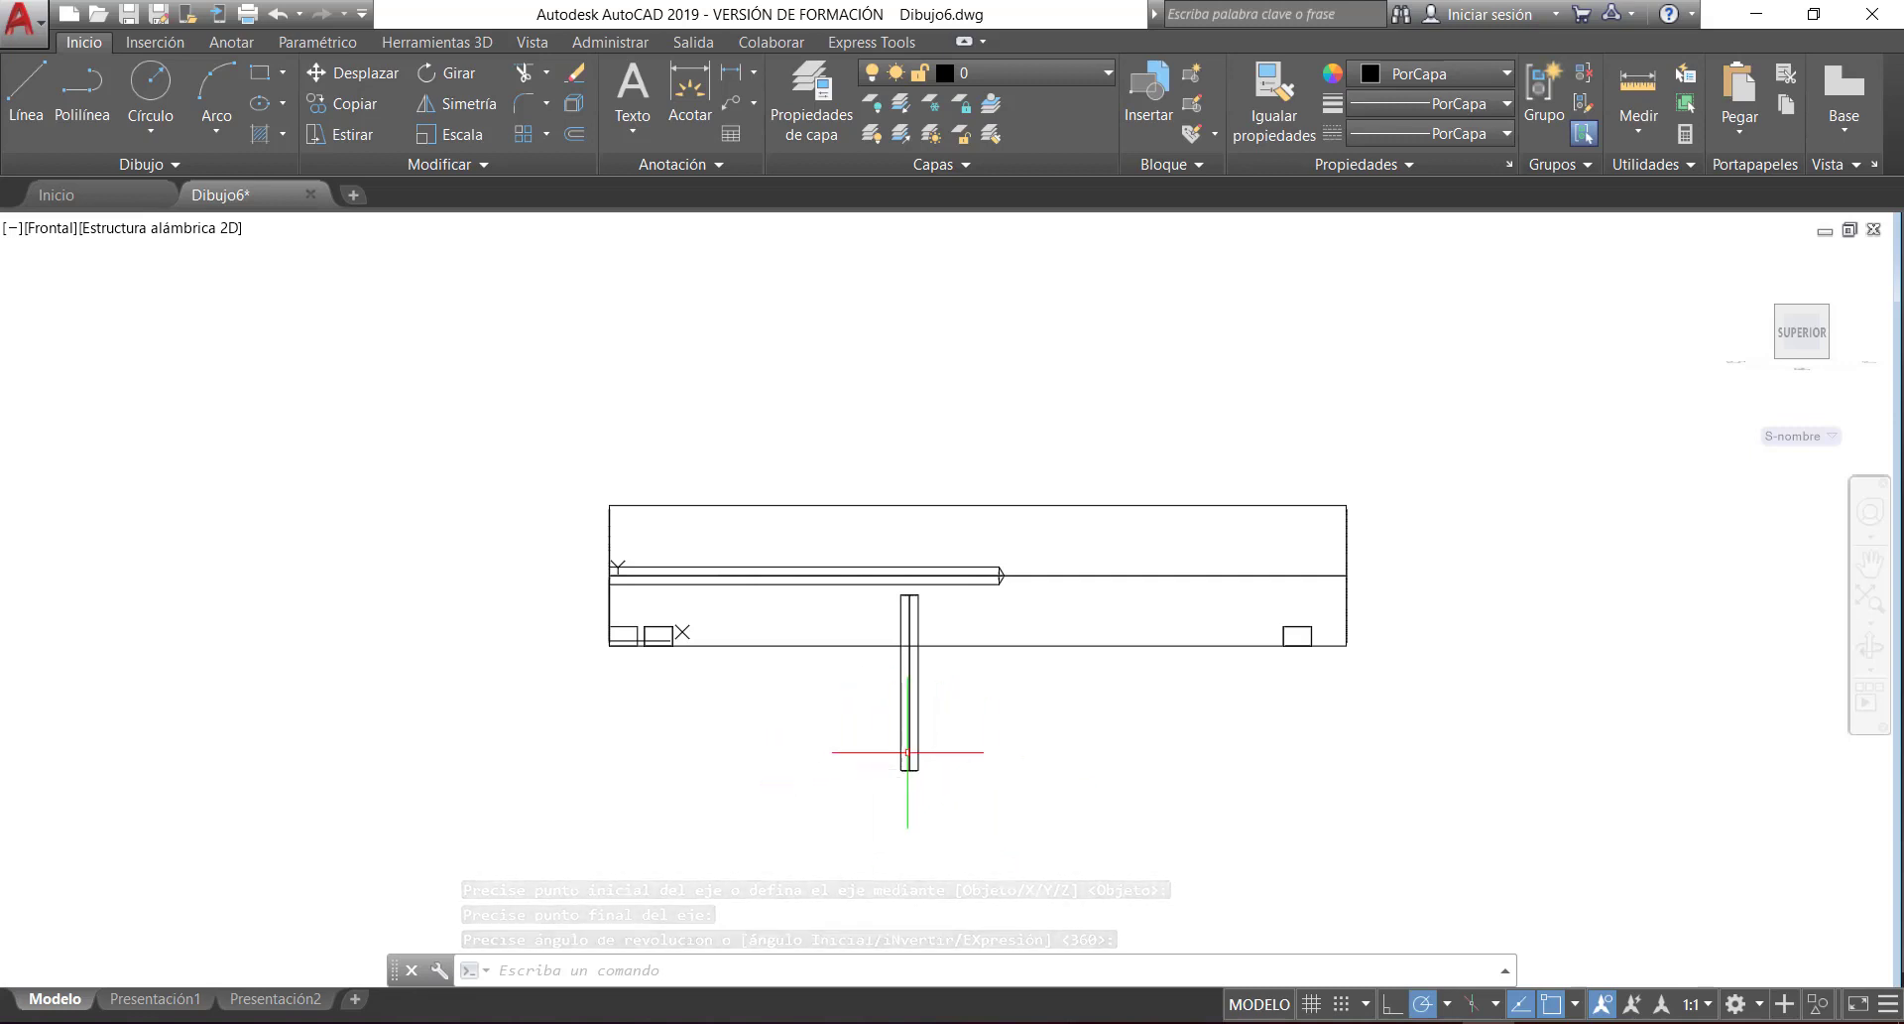
mouse_move(968, 573)
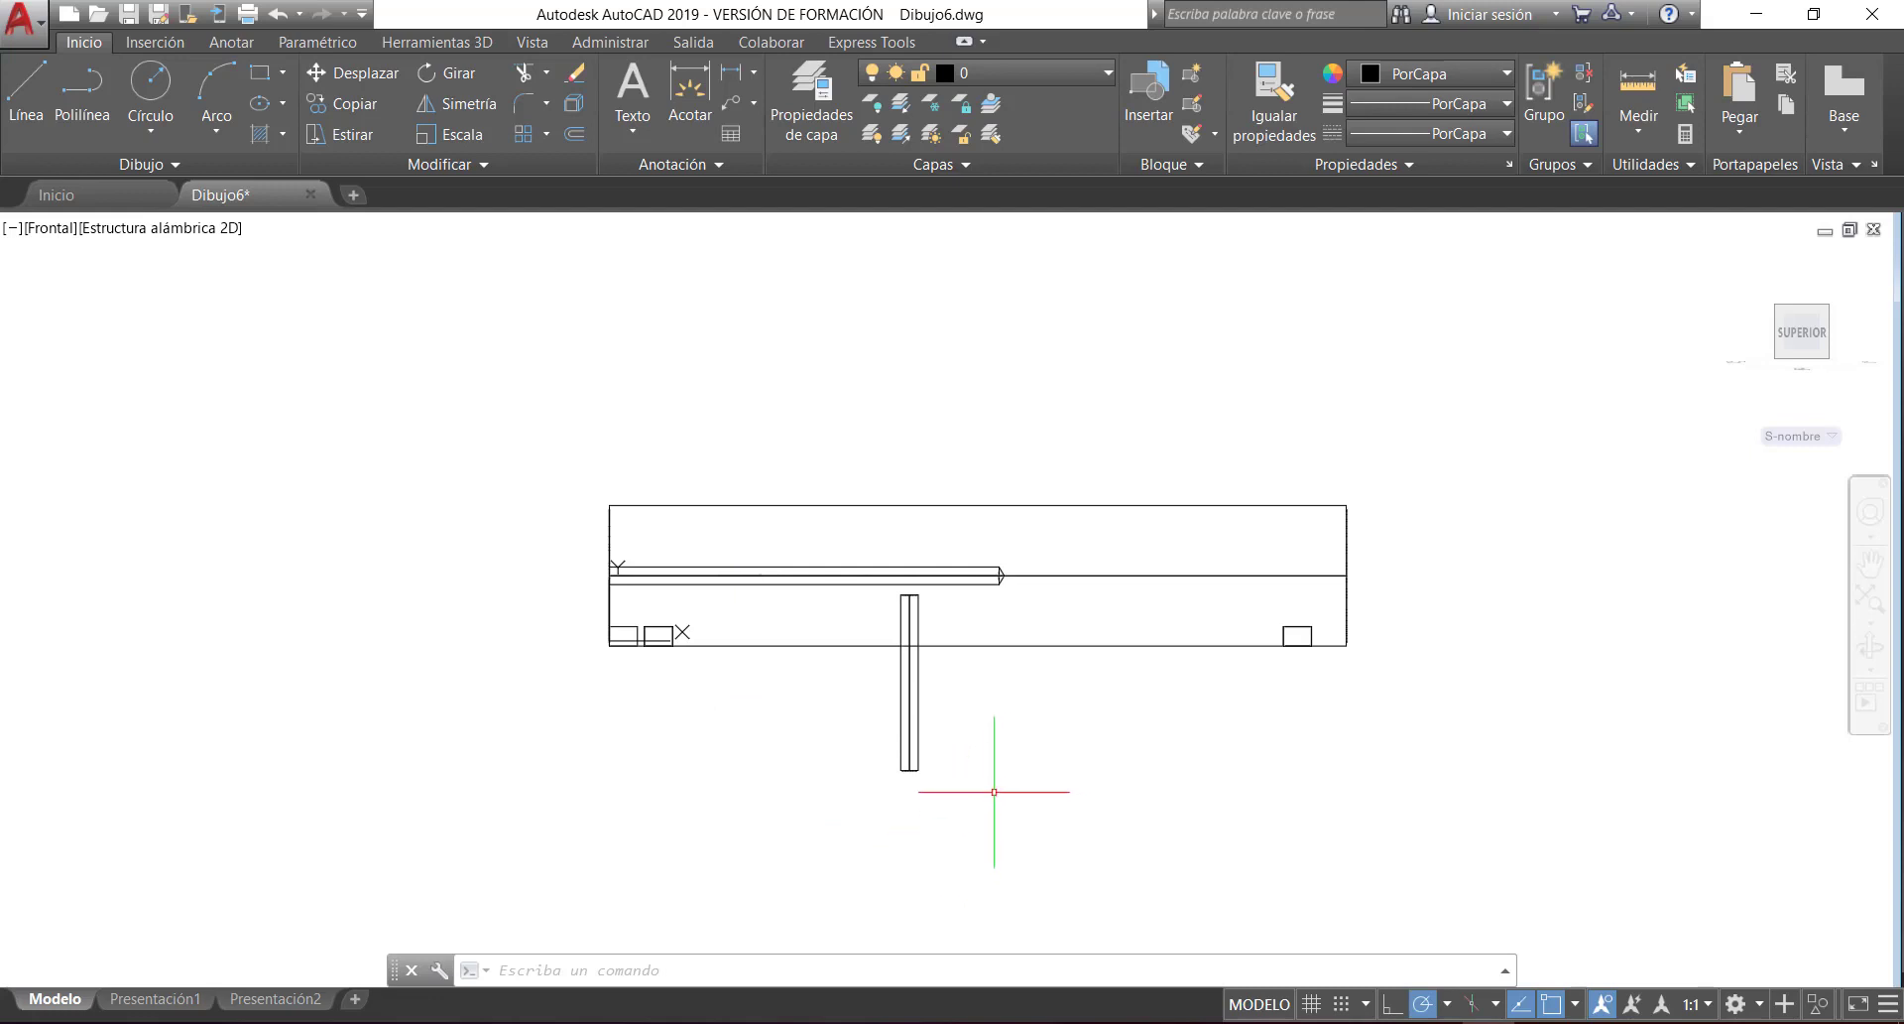
ctrl+shift+middle_drag(1021, 723, 1111, 756)
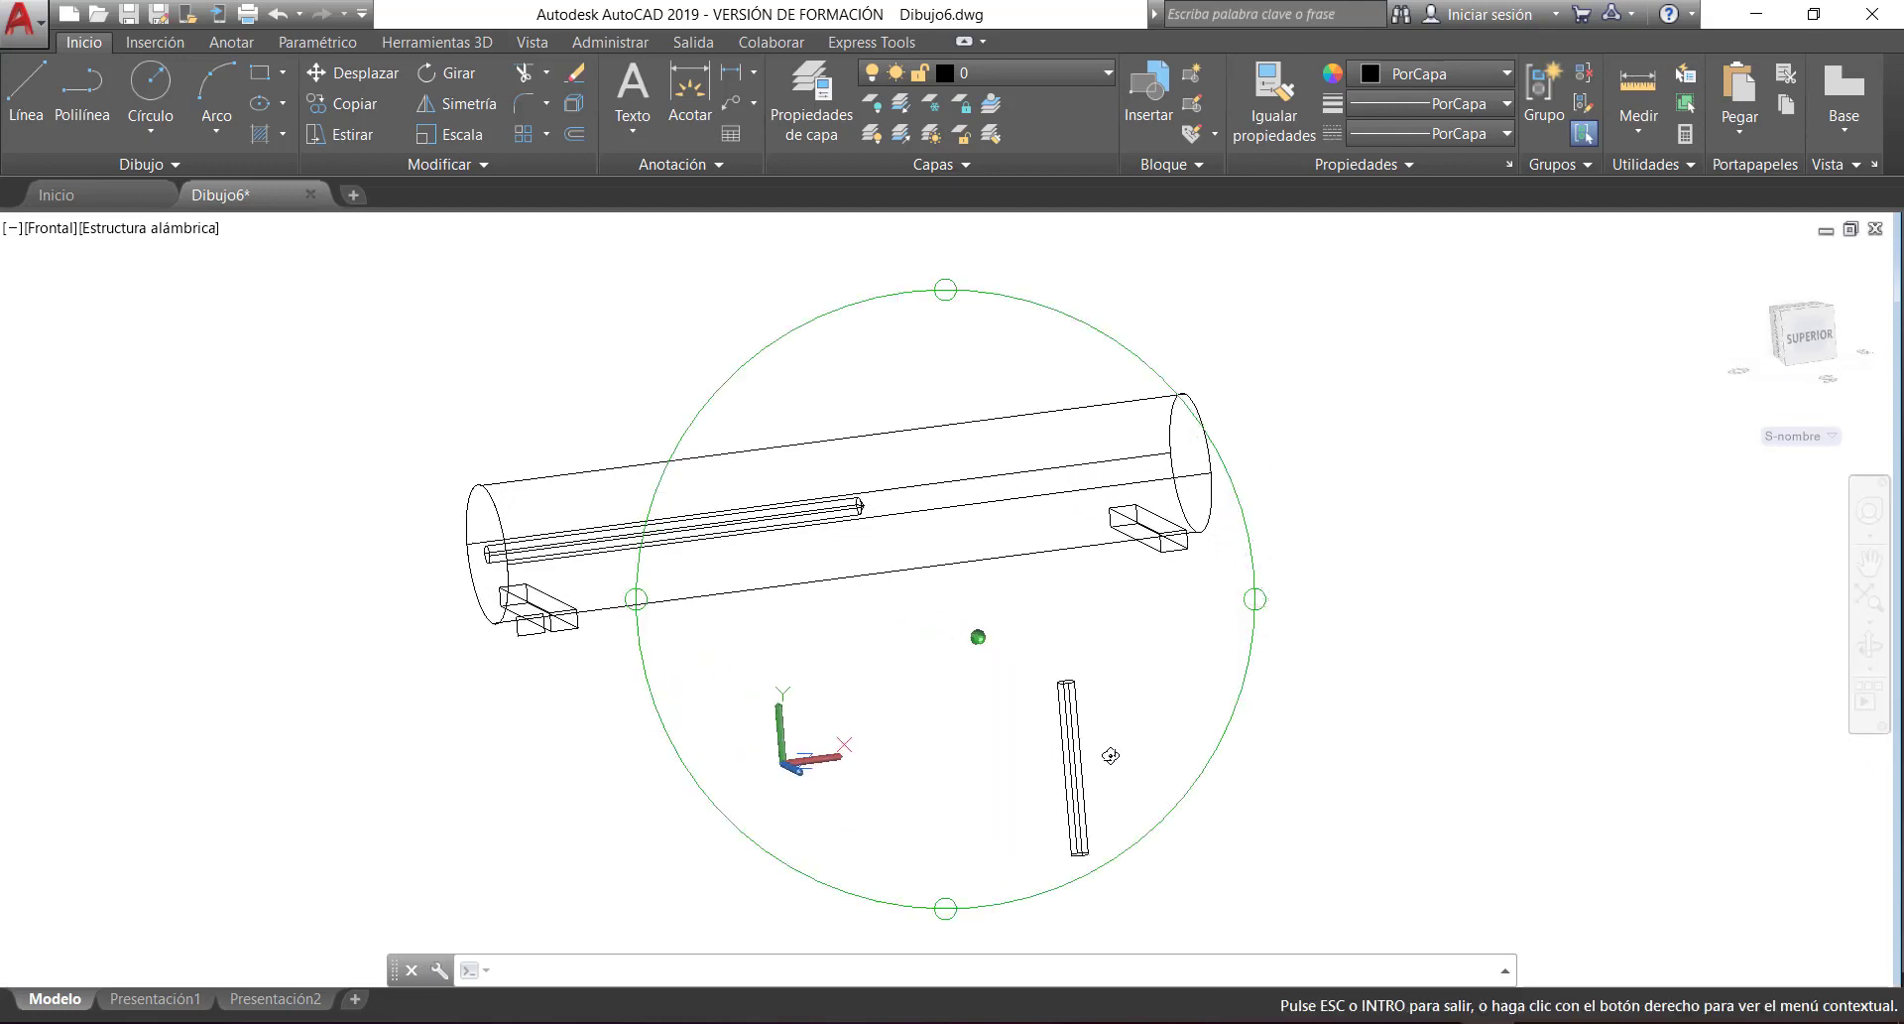
click(1071, 764)
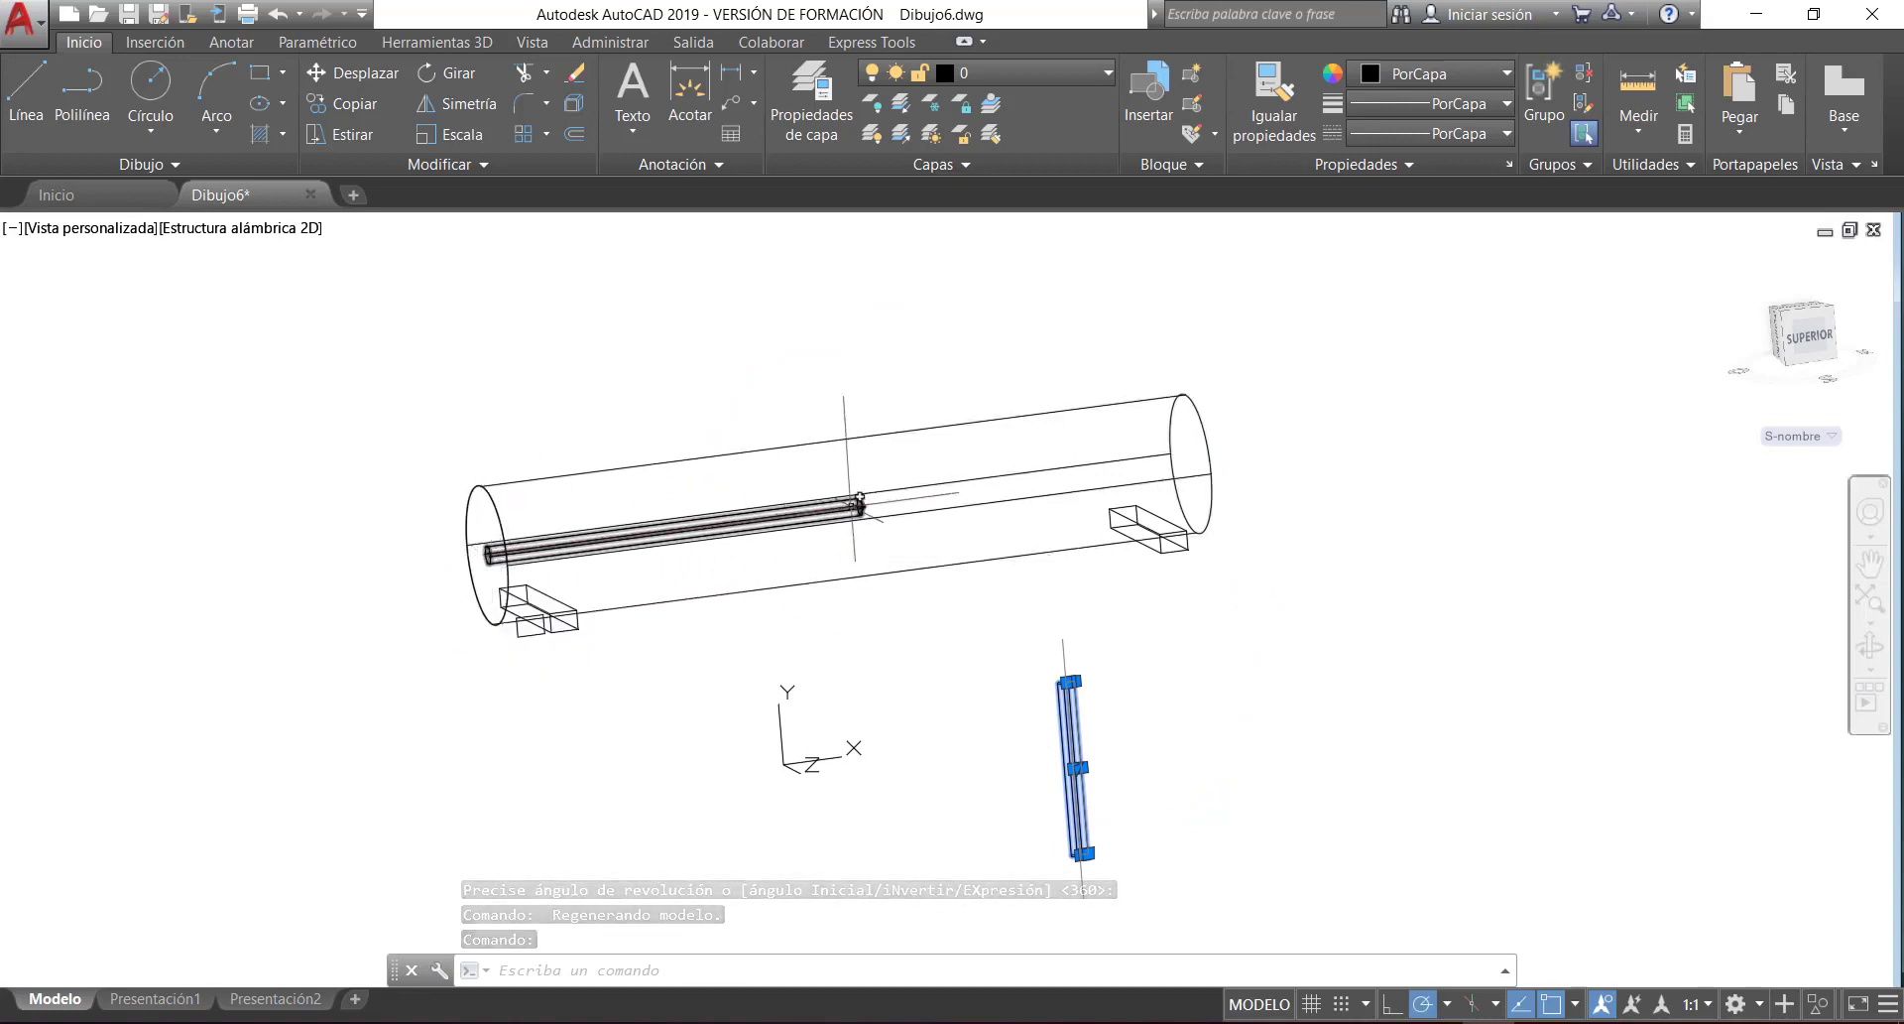
right_click(1176, 540)
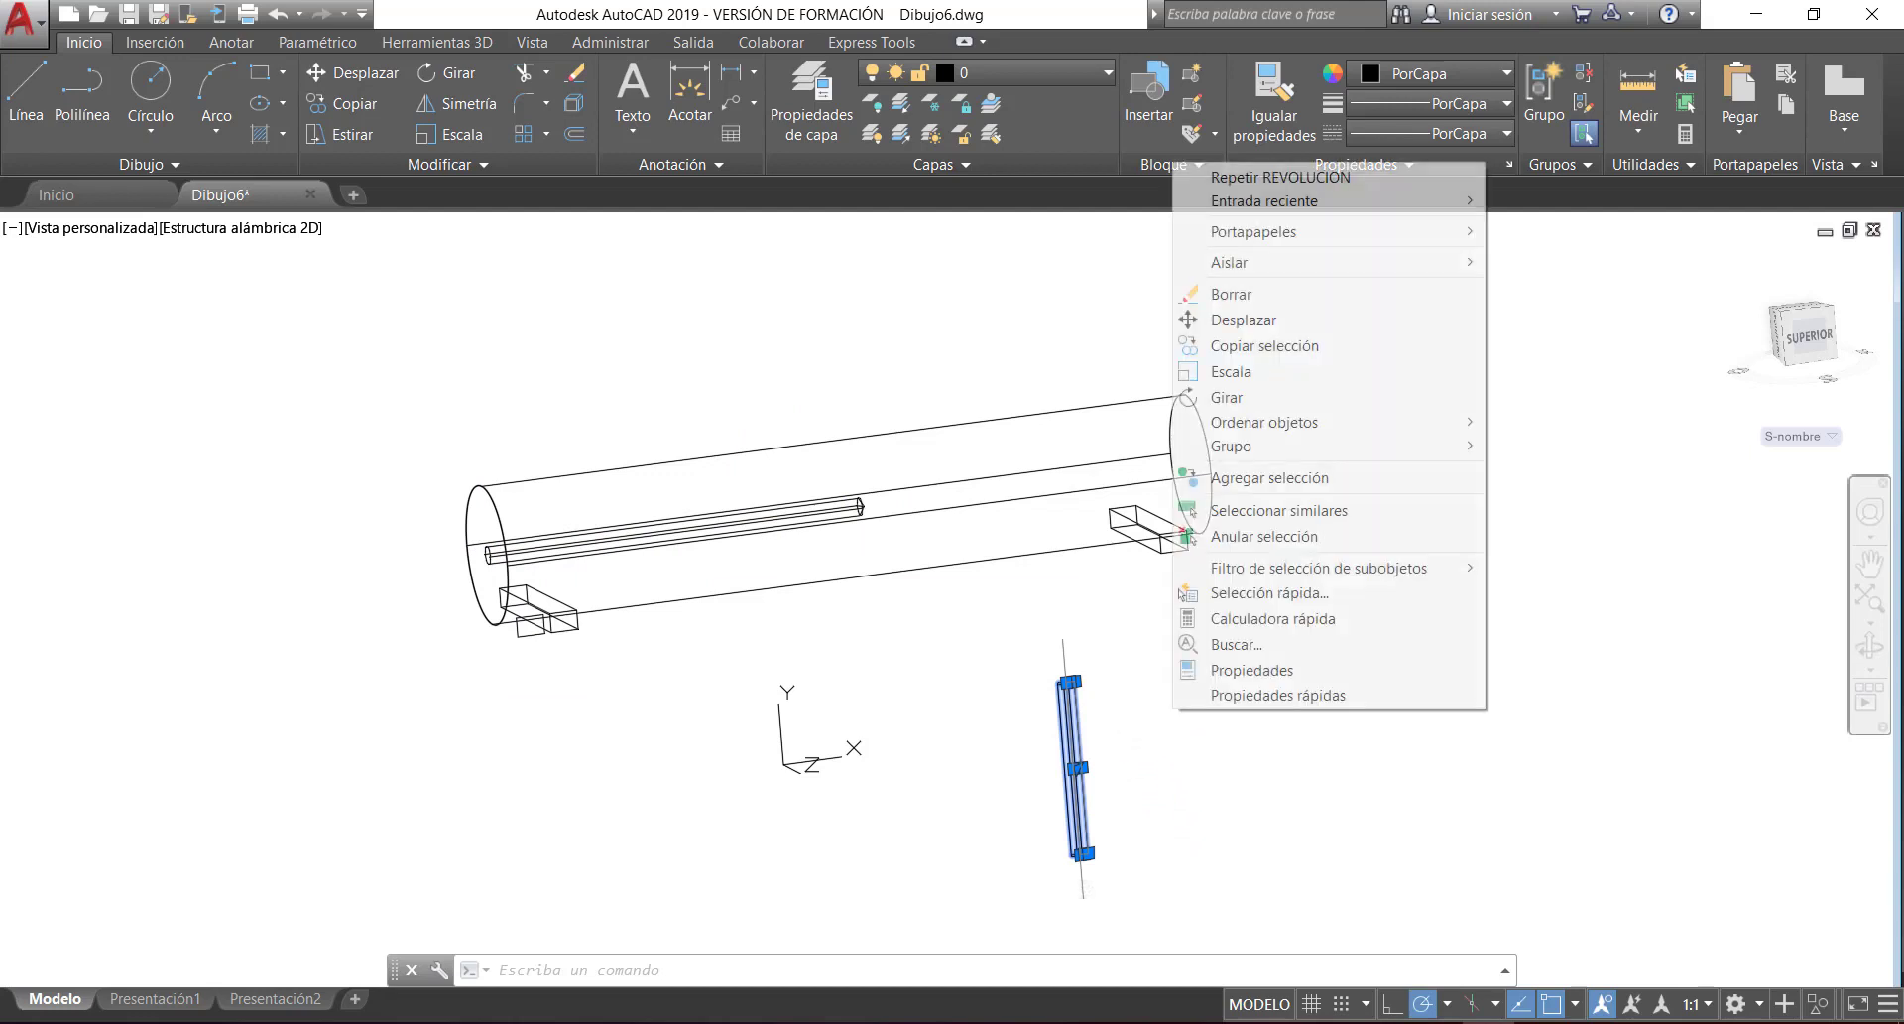
click(1287, 319)
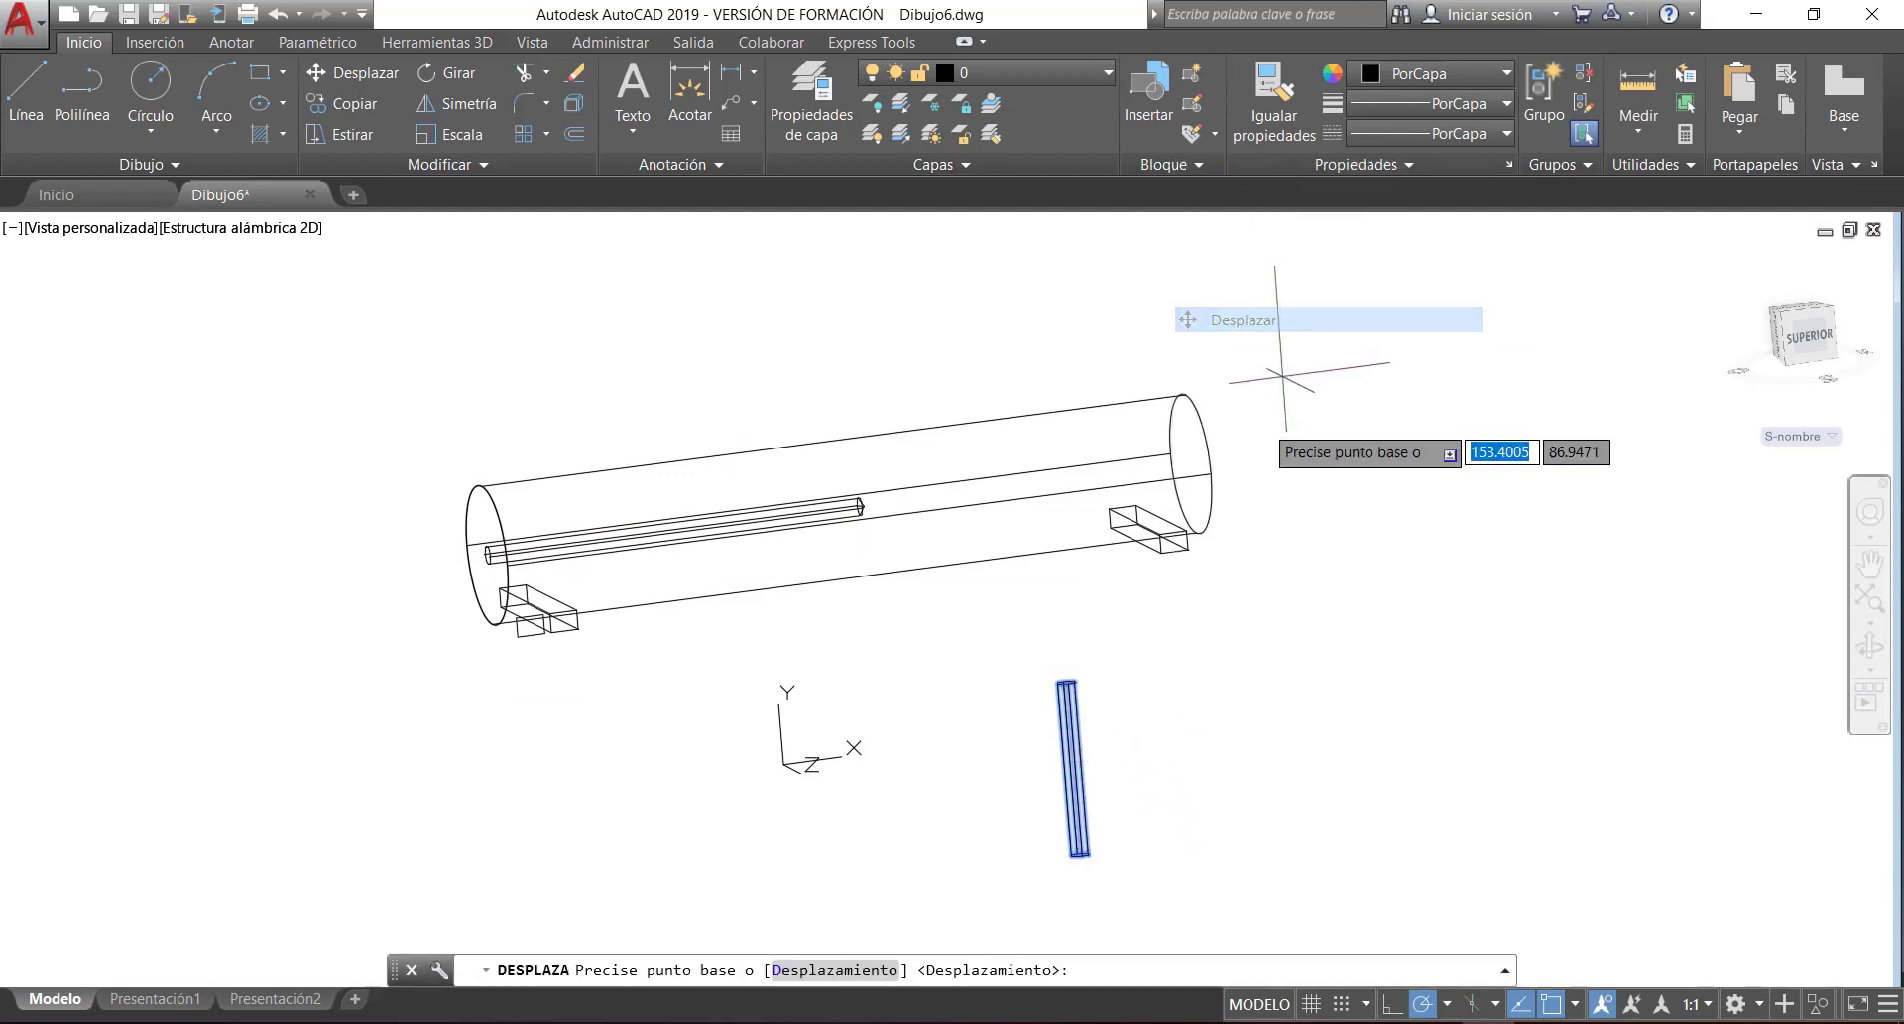
shift+right_click(1145, 712)
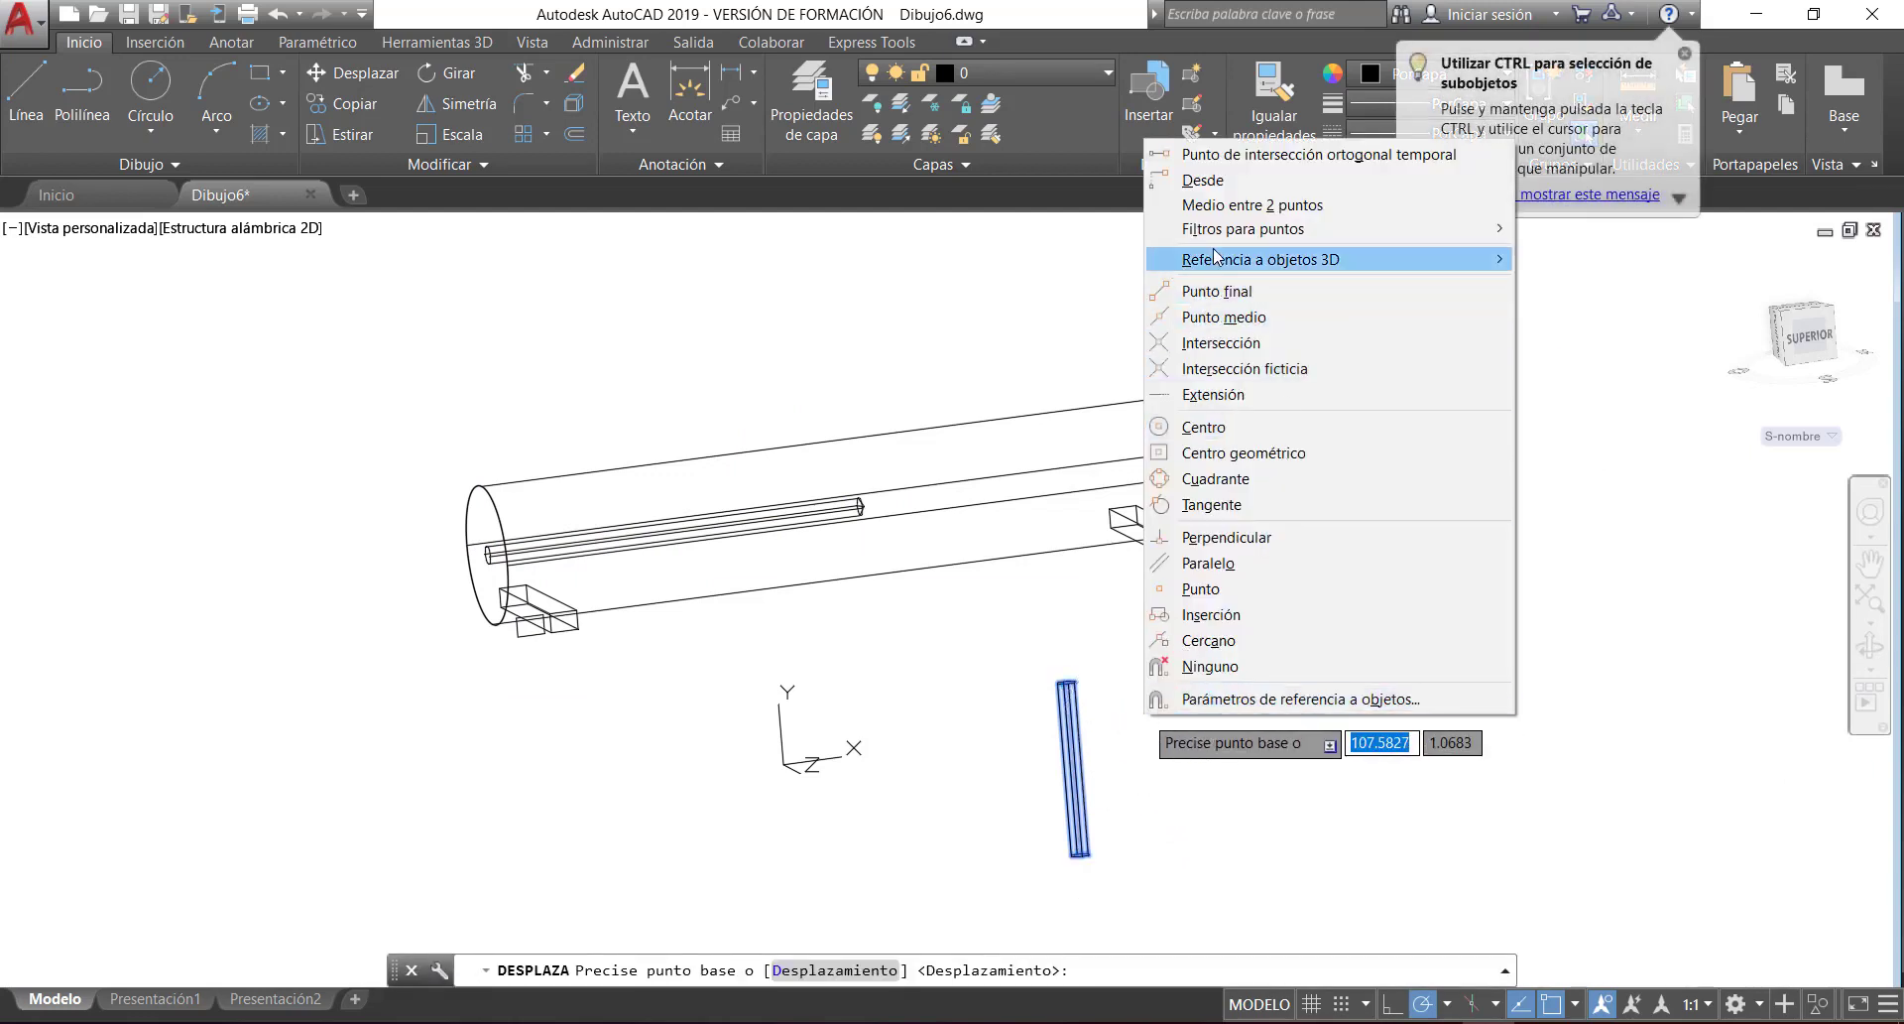
click(1287, 214)
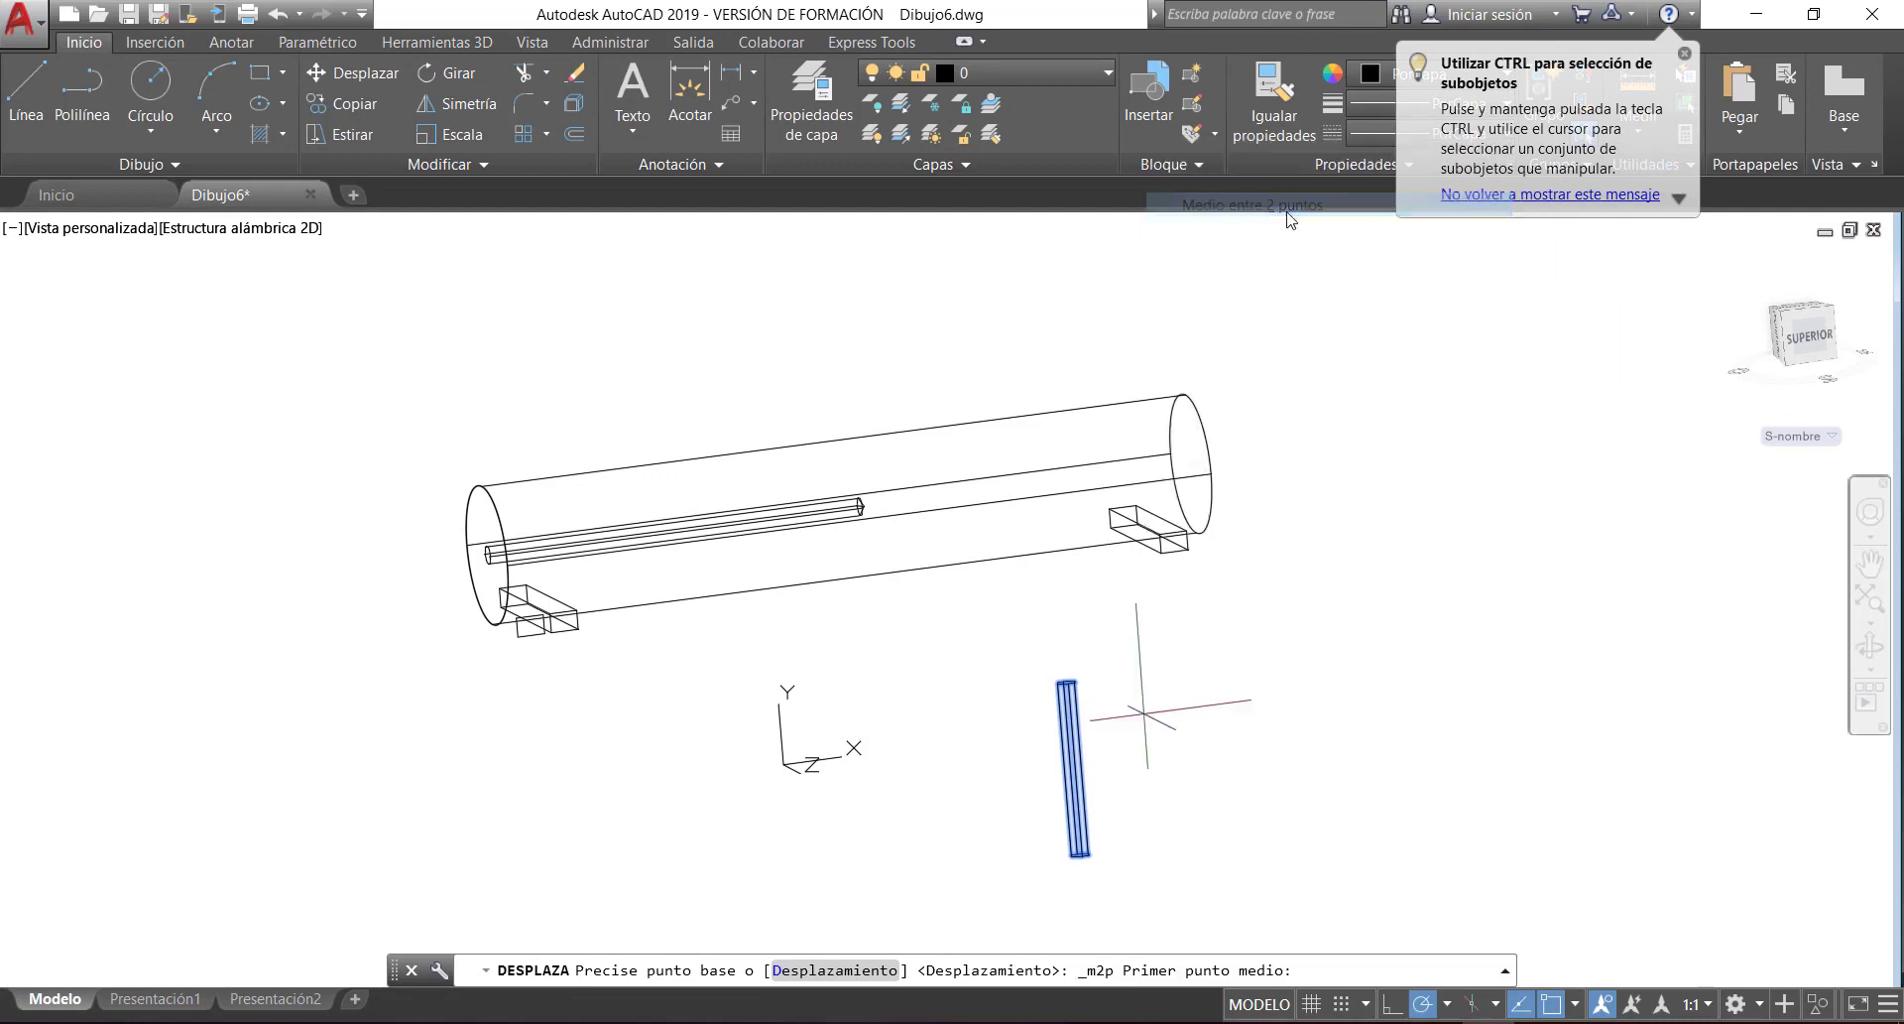
scroll(1032, 650, up, 9)
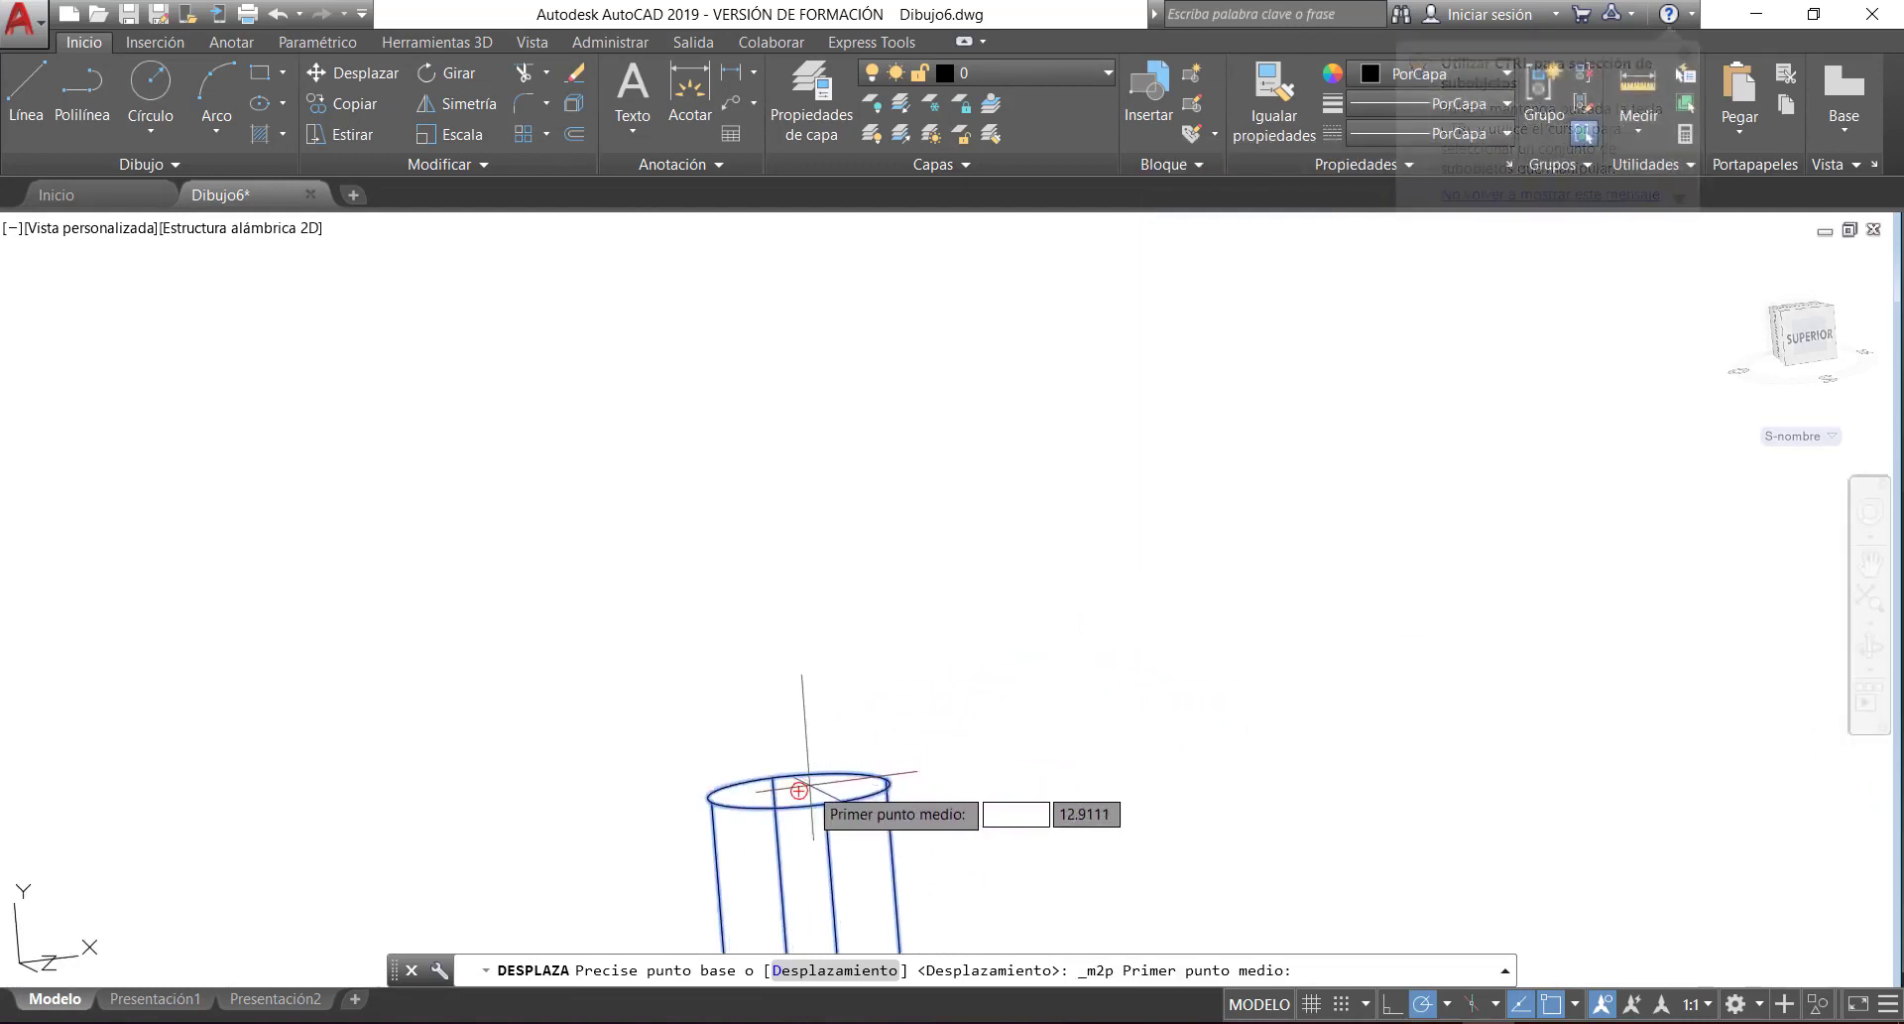
click(799, 789)
scroll(1032, 655, down, 8)
scroll(1040, 658, up, 8)
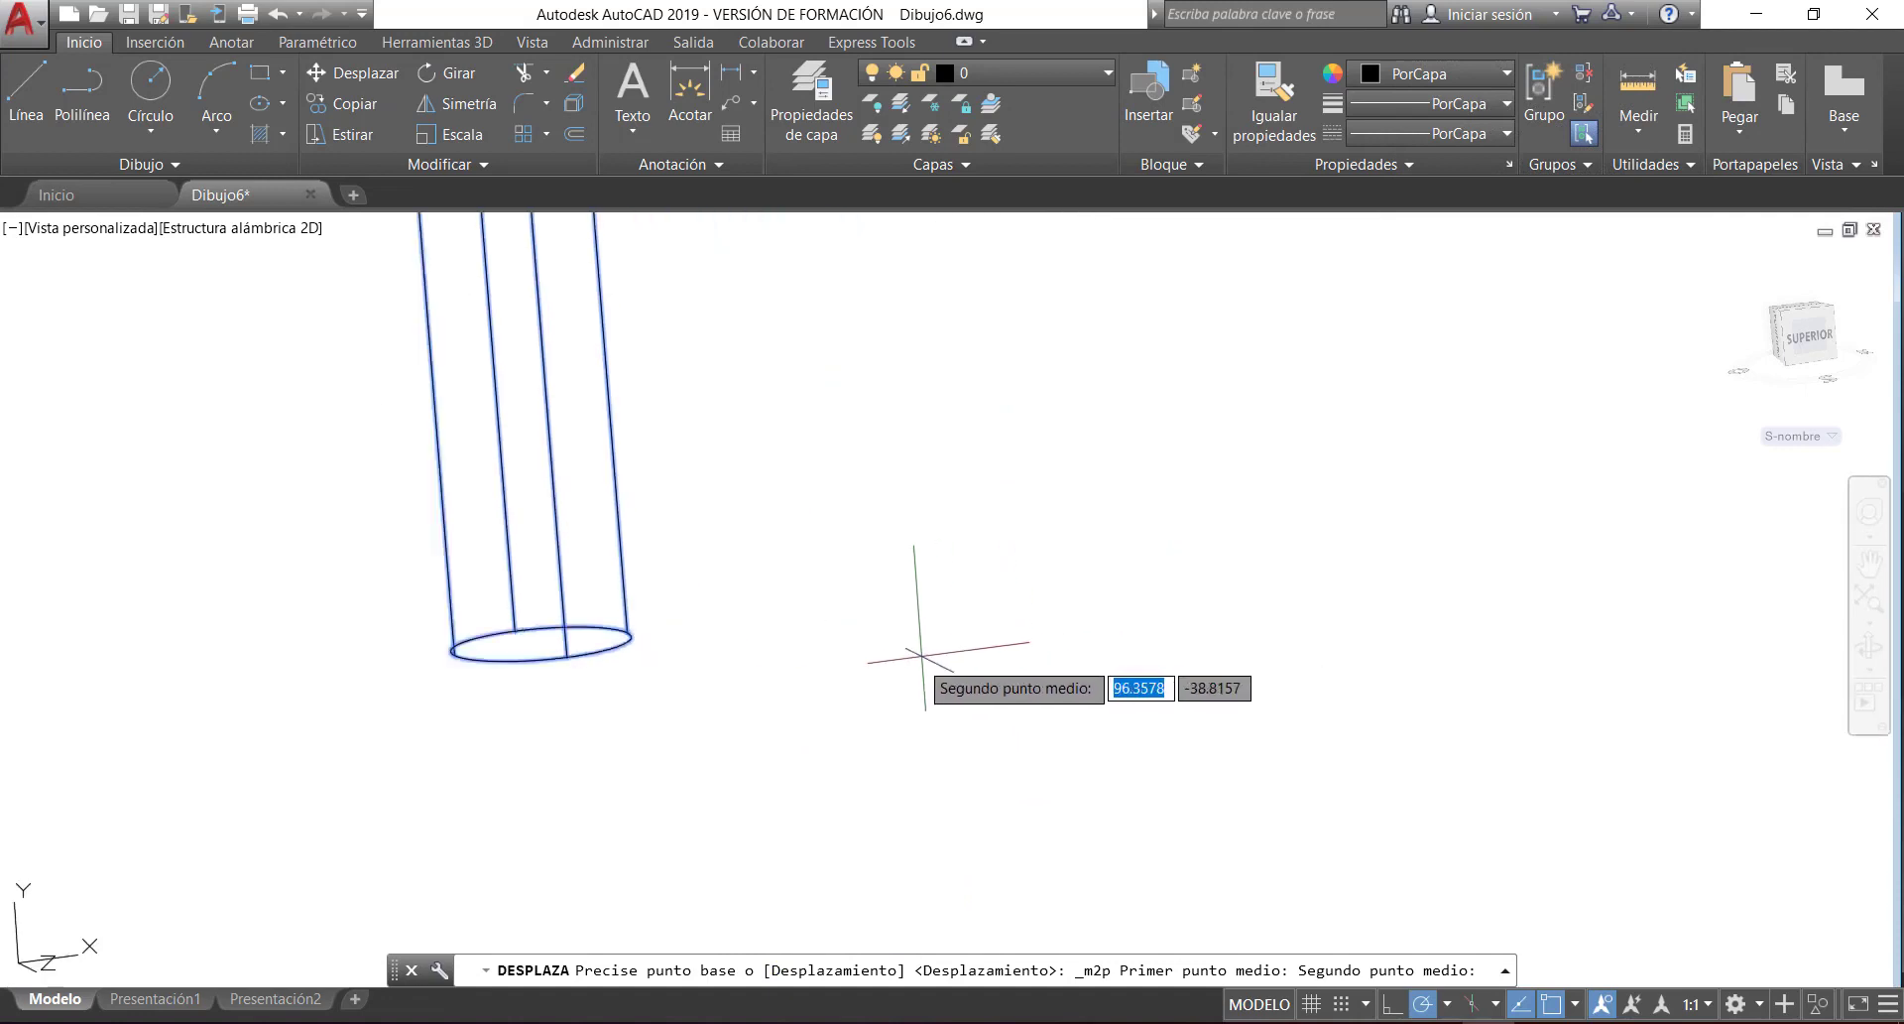
click(541, 643)
scroll(774, 706, down, 6)
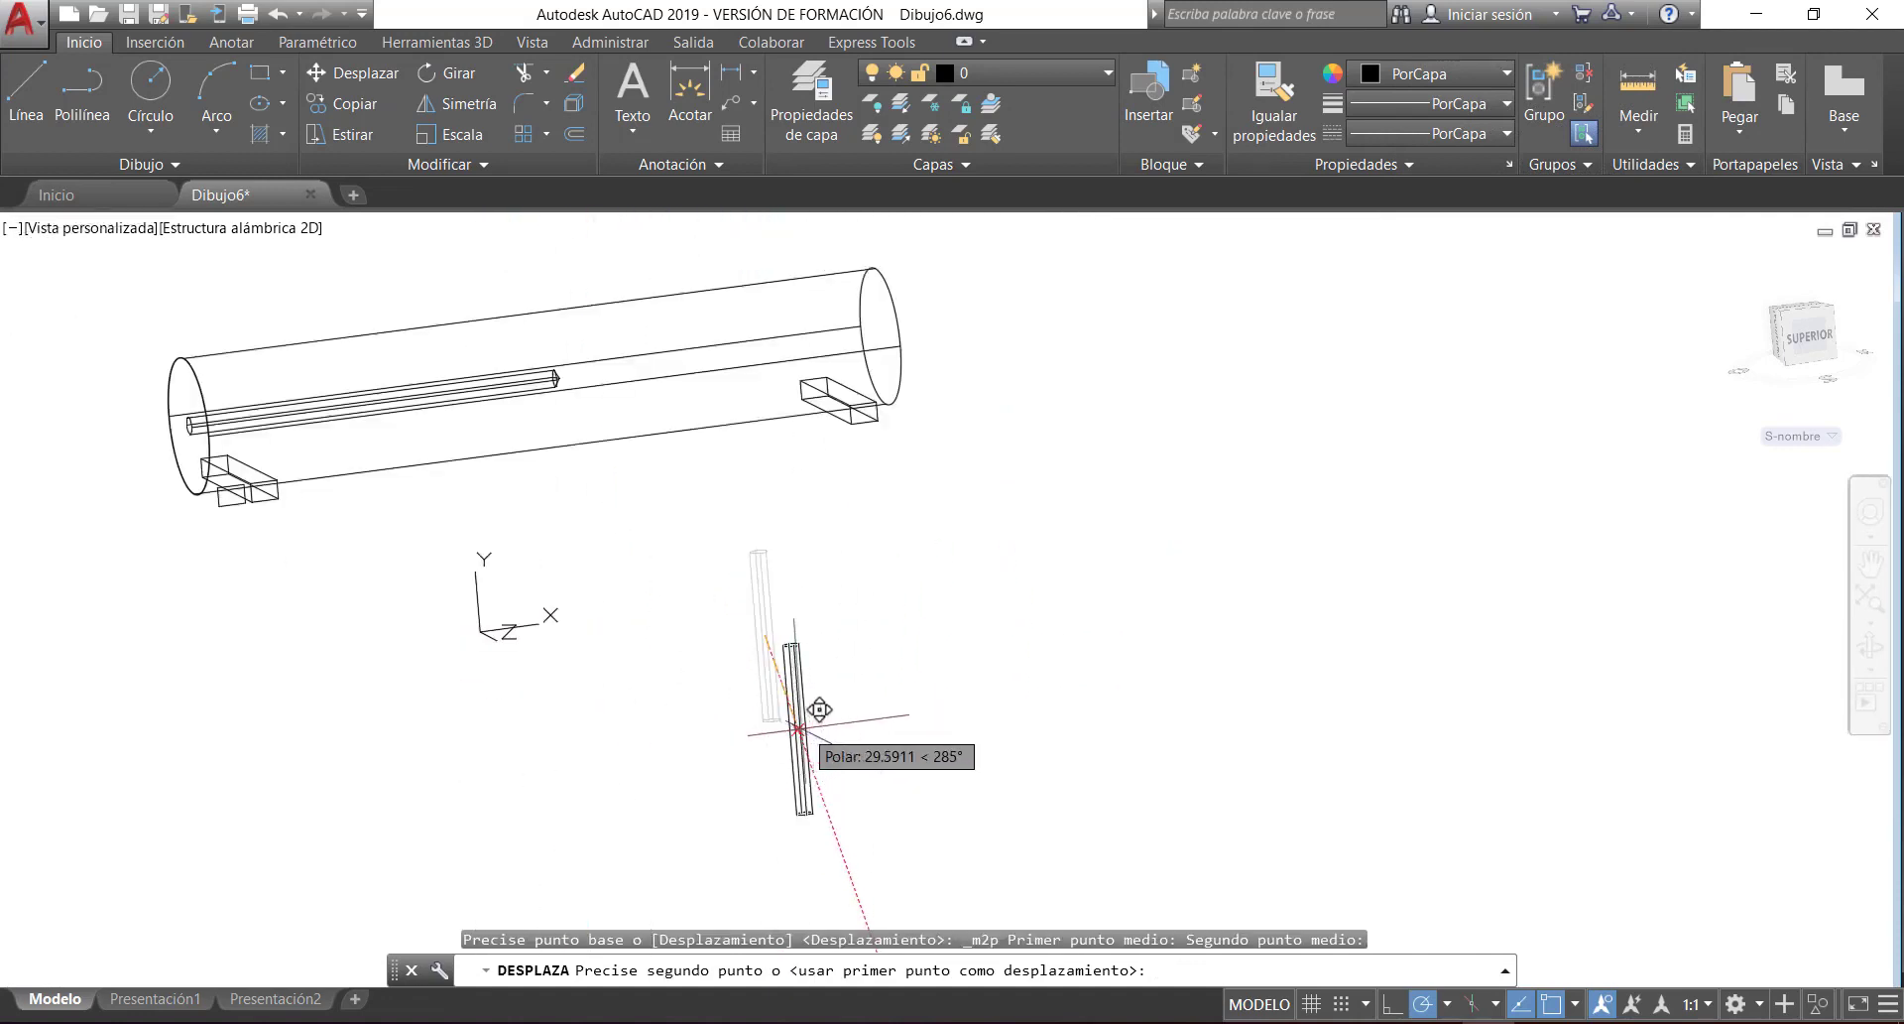
scroll(1037, 770, up, 8)
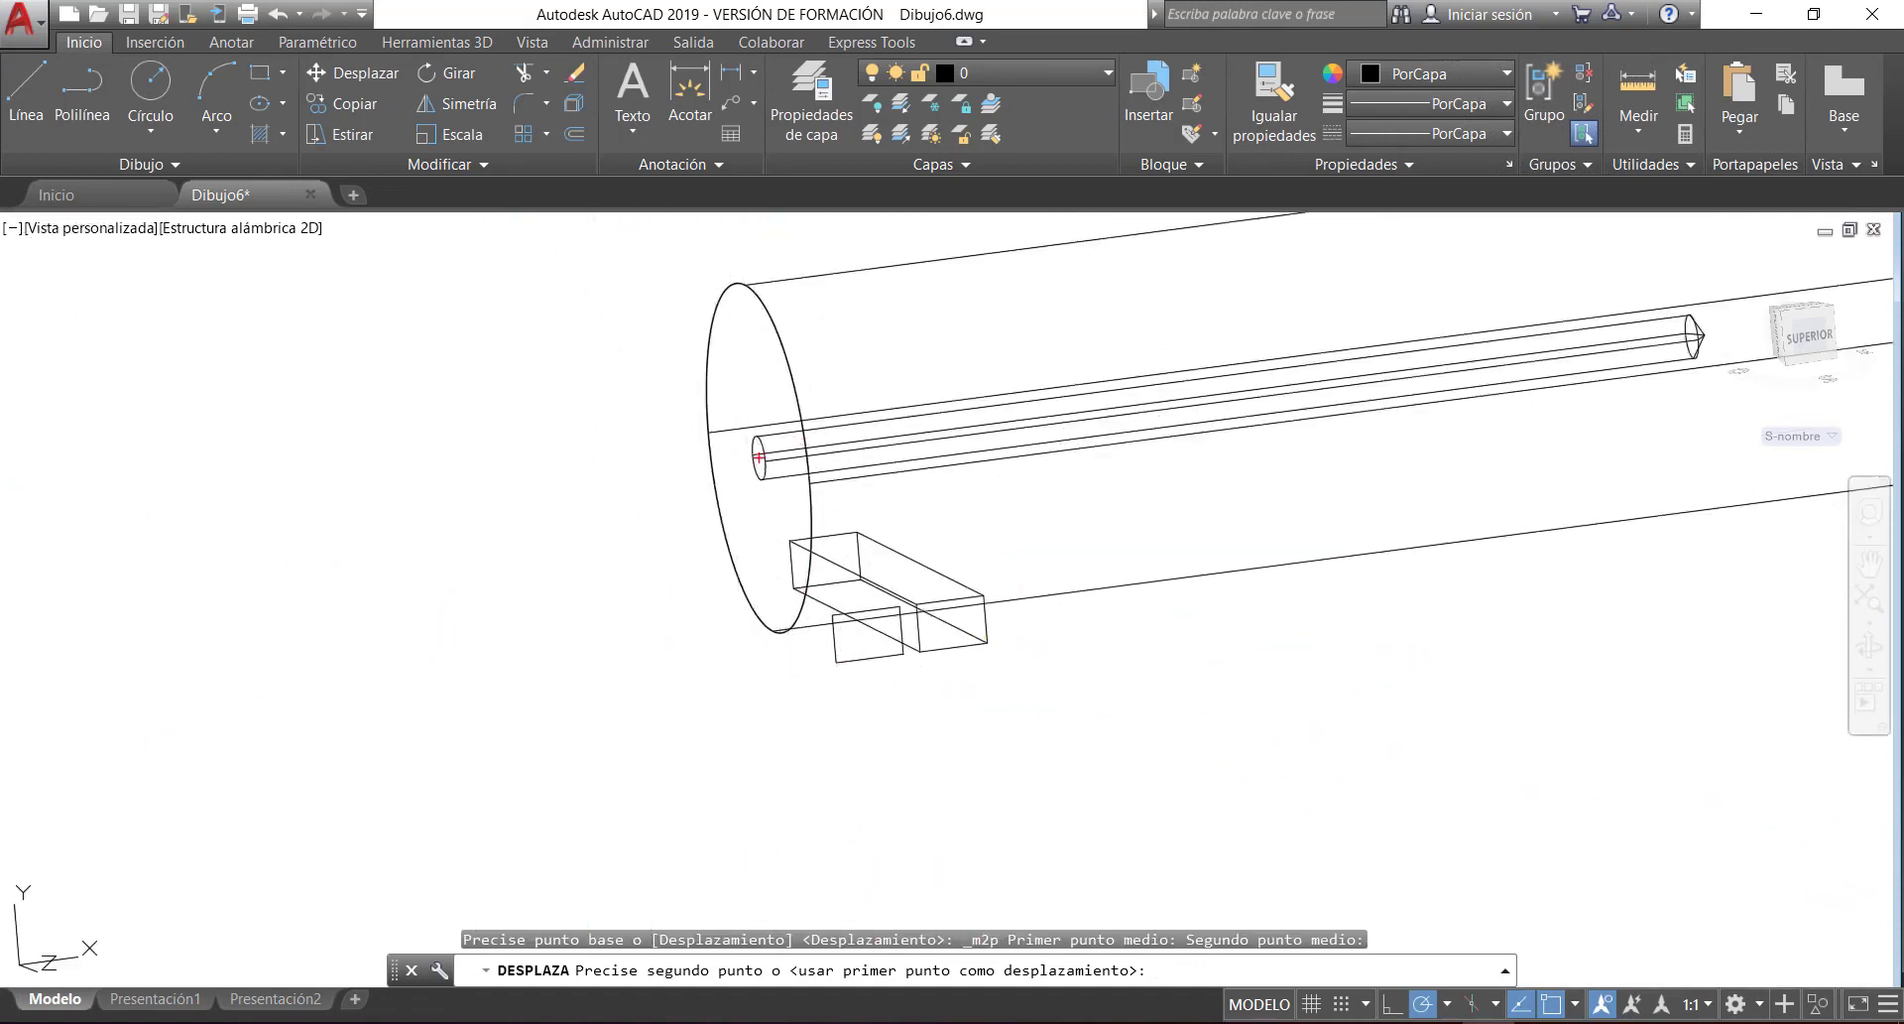
scroll(645, 616, up, 6)
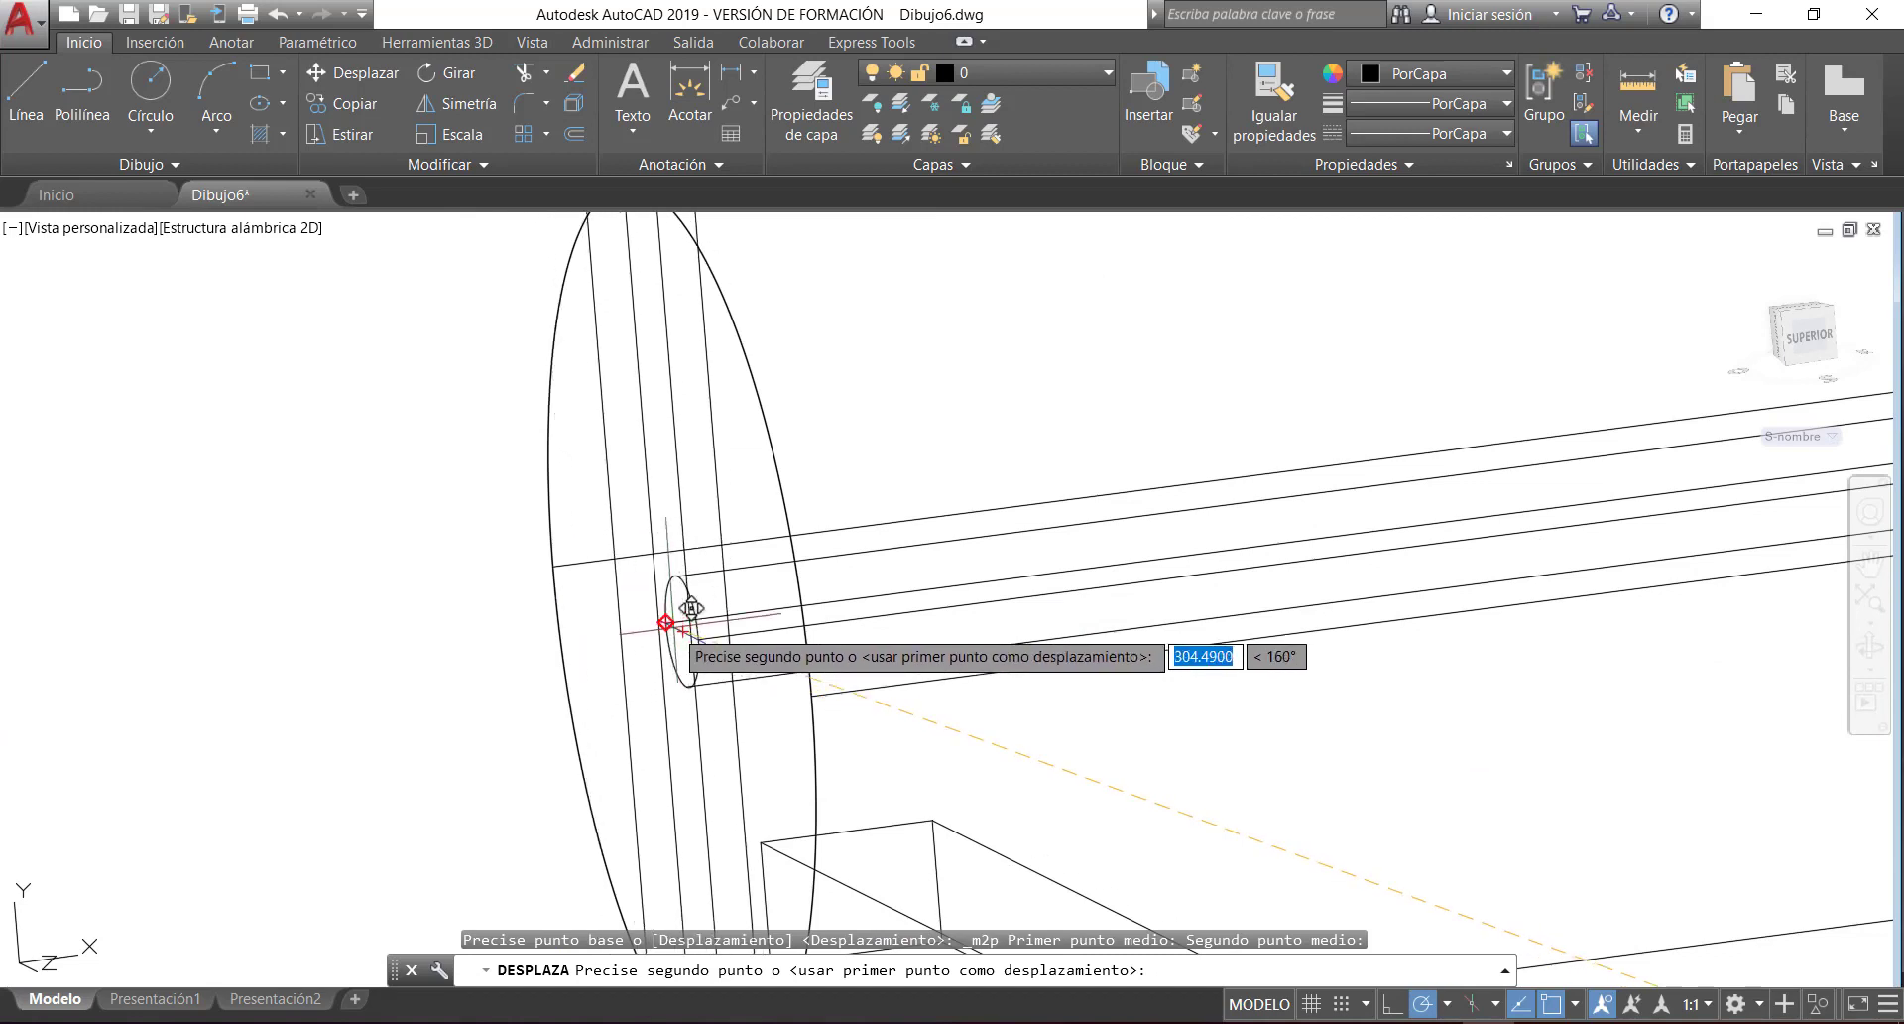
click(691, 608)
scroll(1099, 768, down, 4)
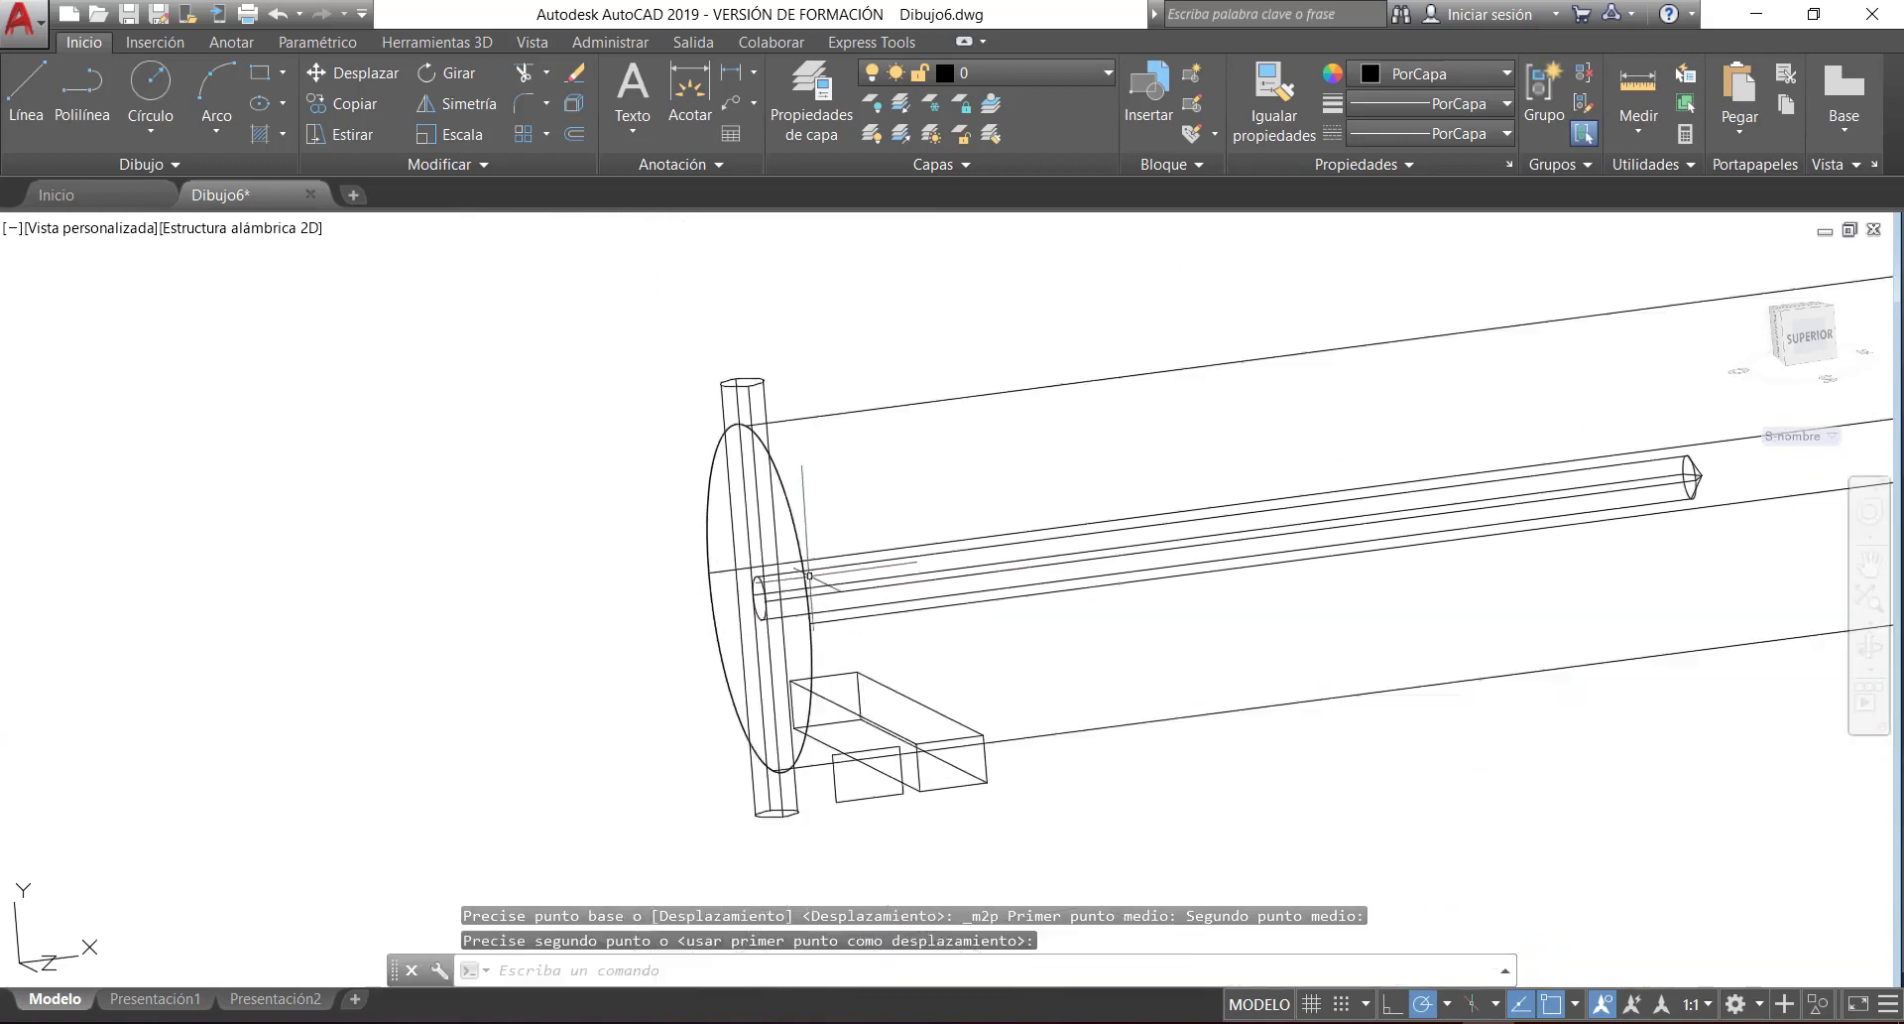
middle_drag(1032, 715, 808, 697)
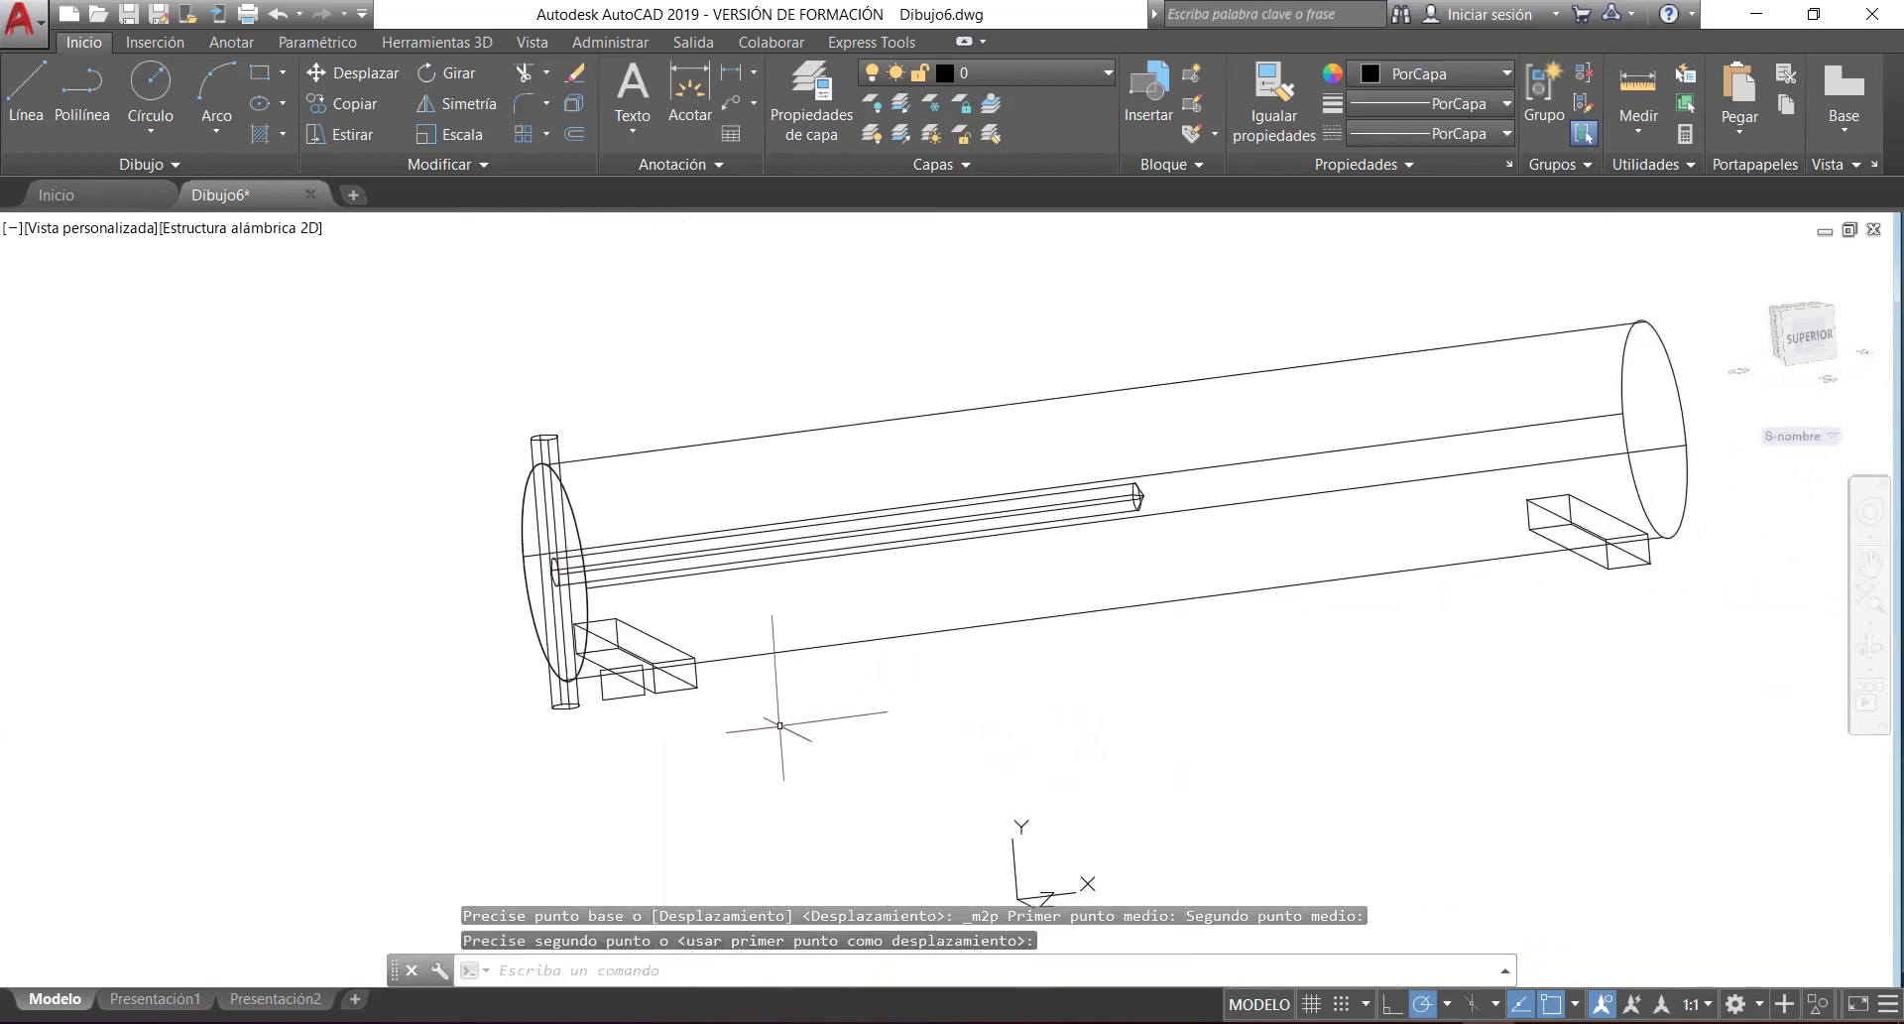
- Display the model in the Tonos de gris visual style, and switch it to the Oculto style
click(551, 436)
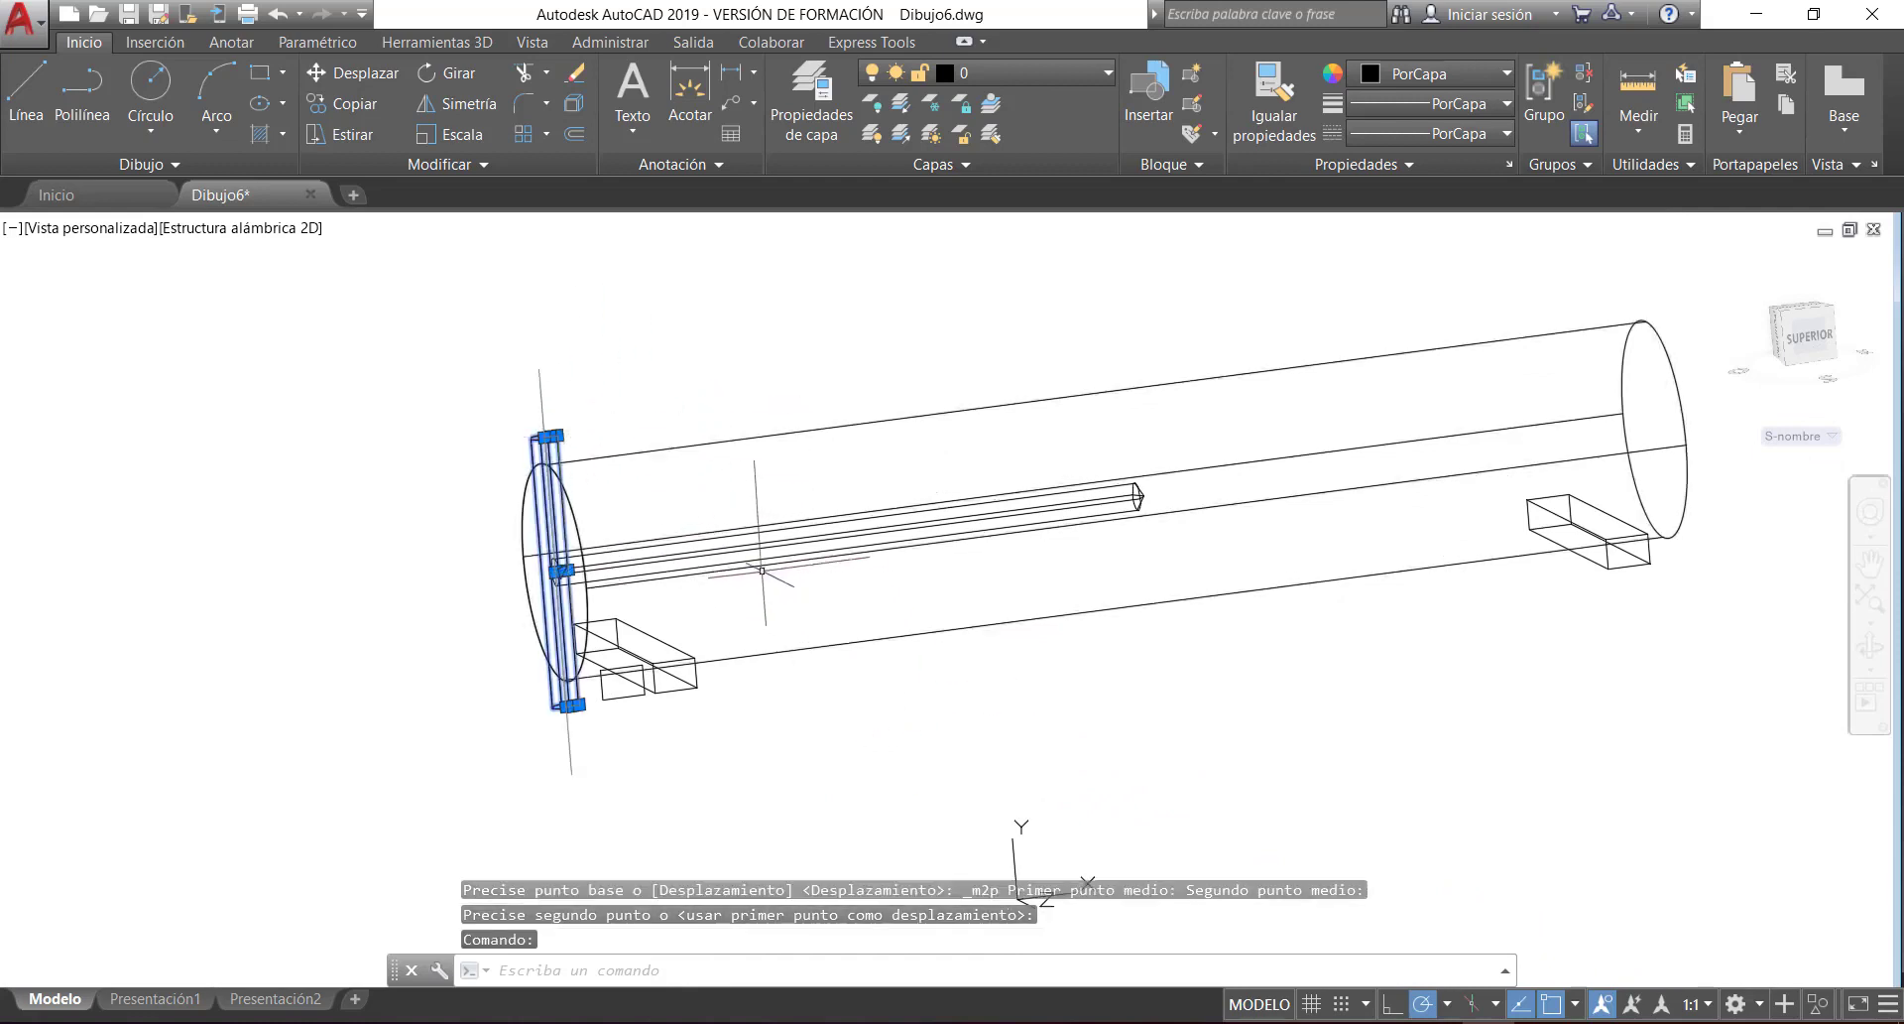
key(Escape)
key(Escape)
click(243, 227)
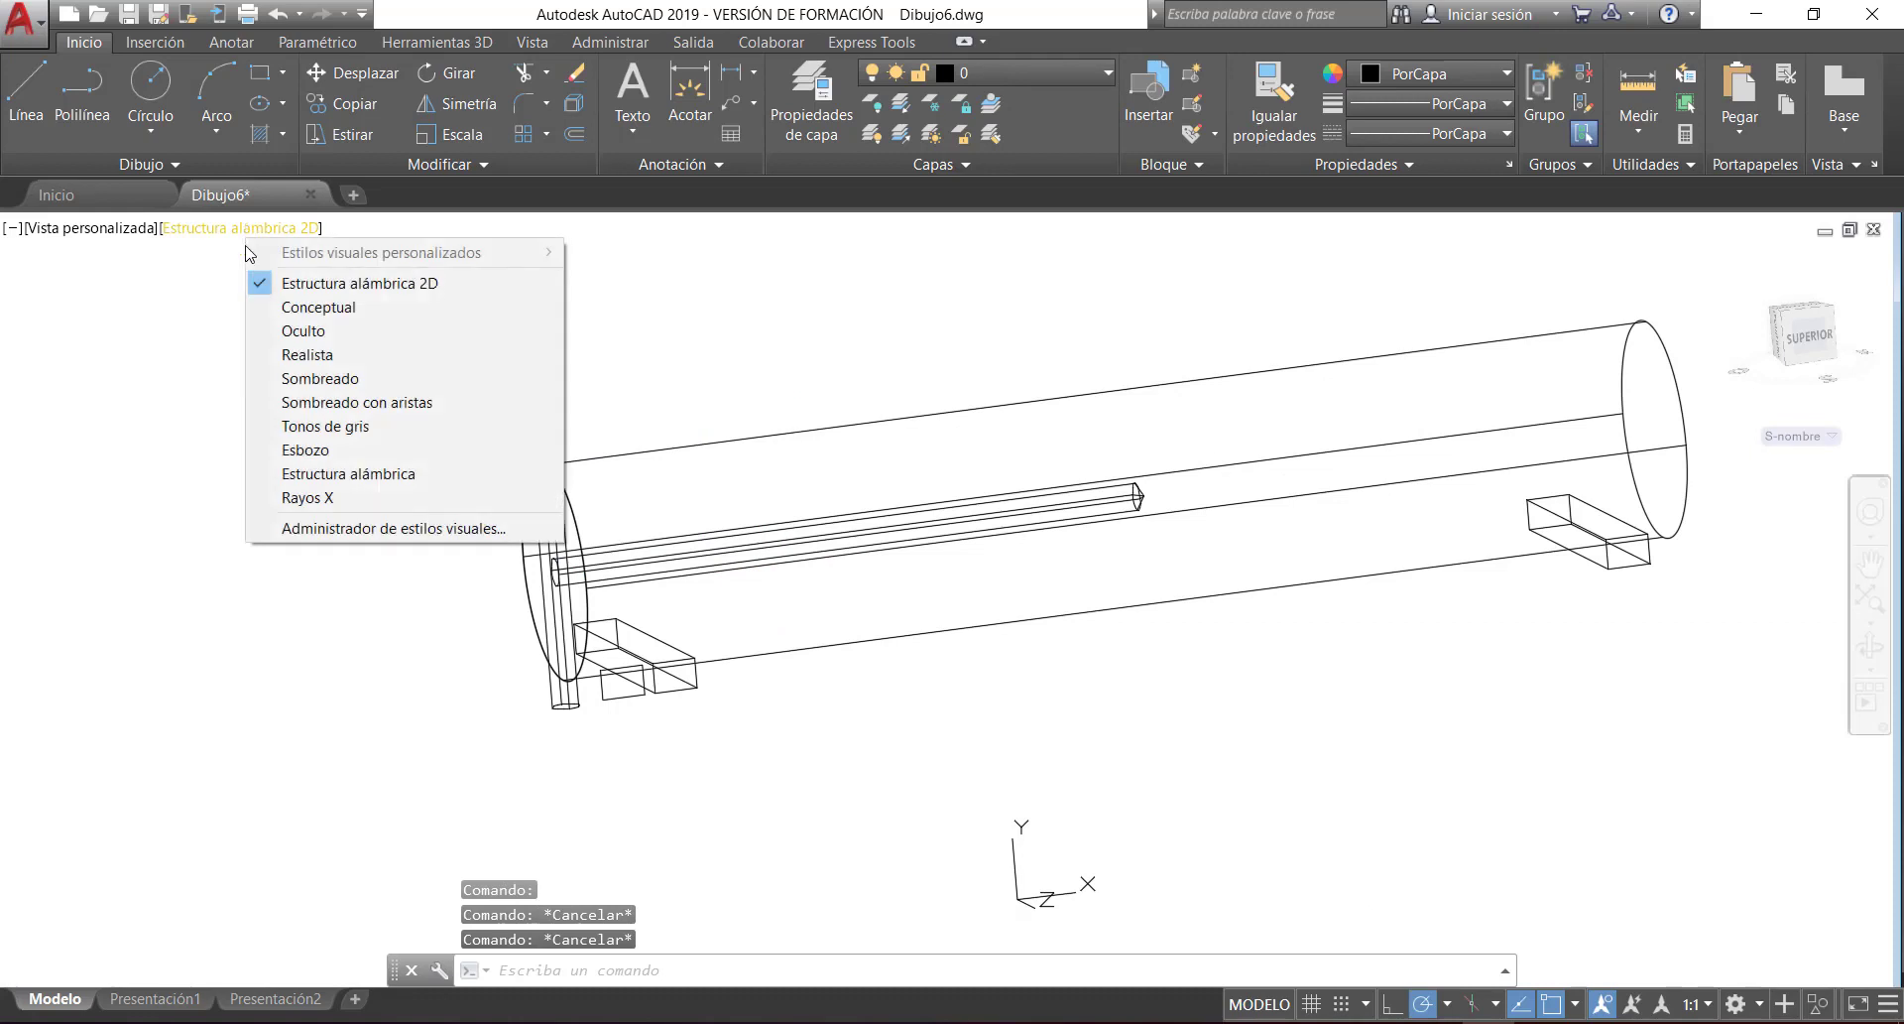
click(335, 425)
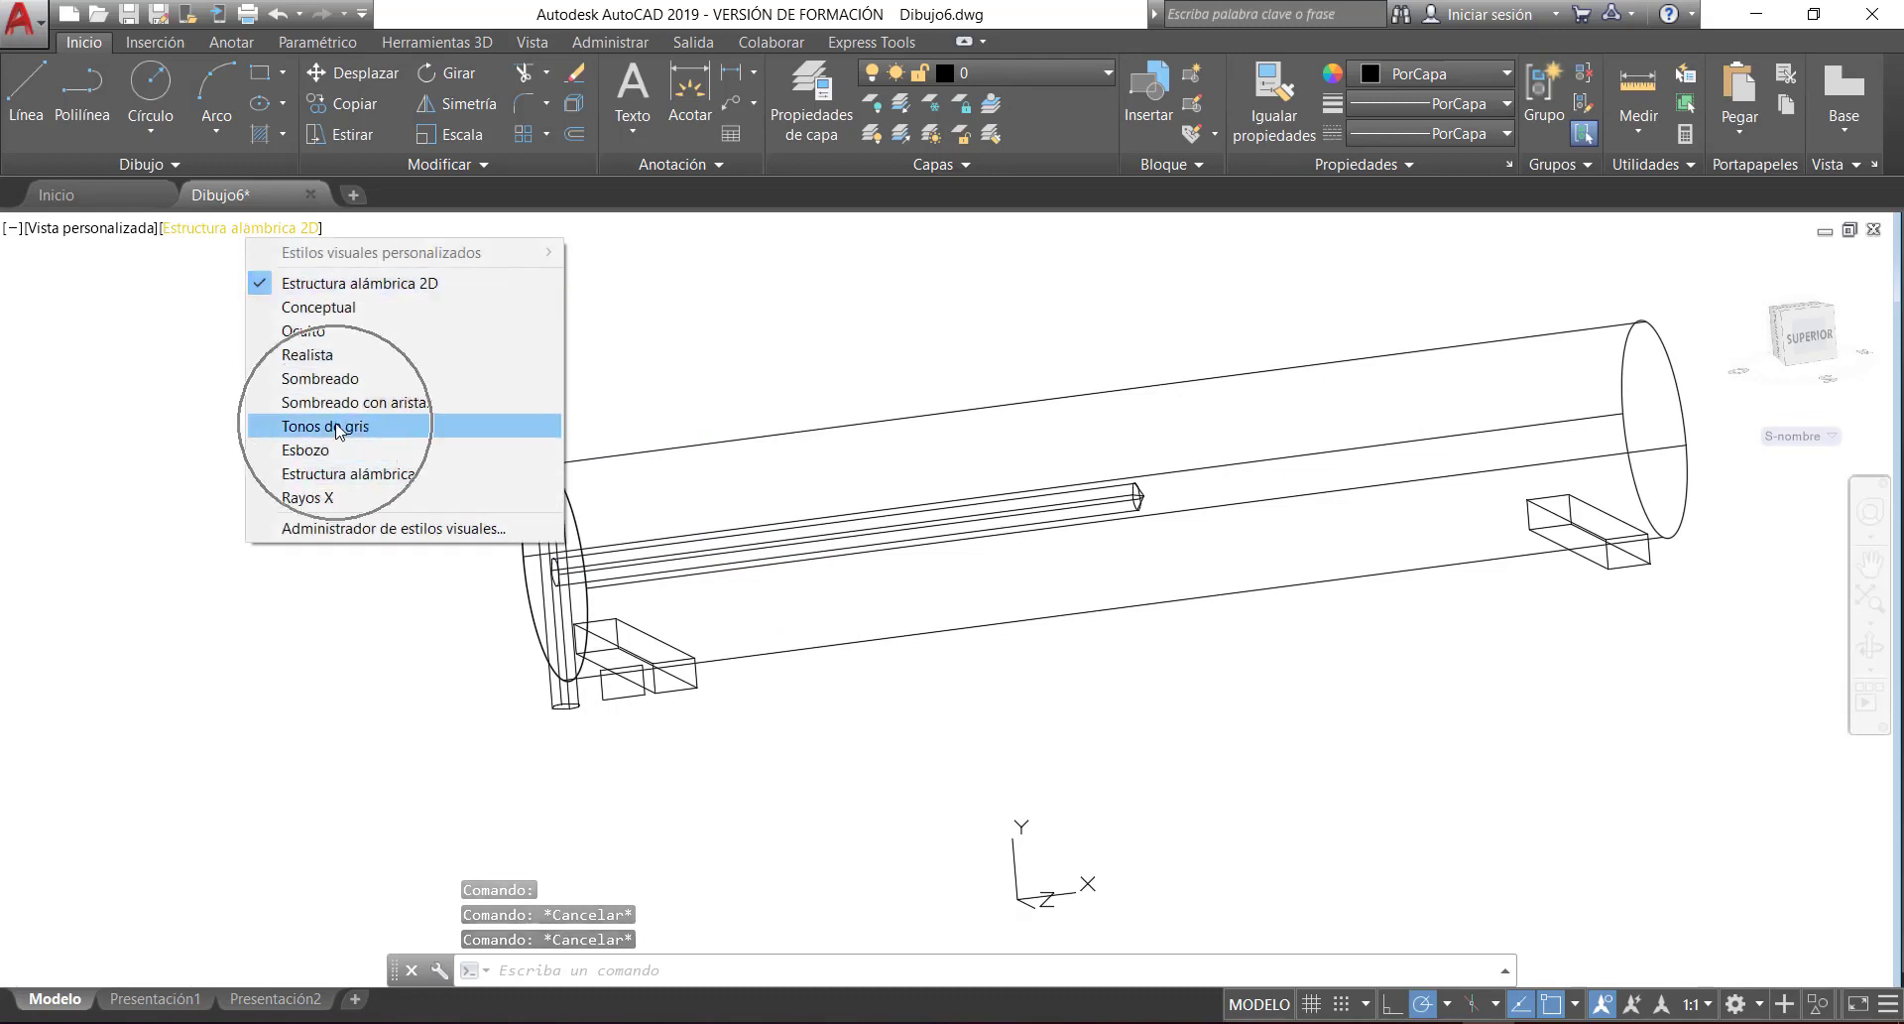
click(547, 458)
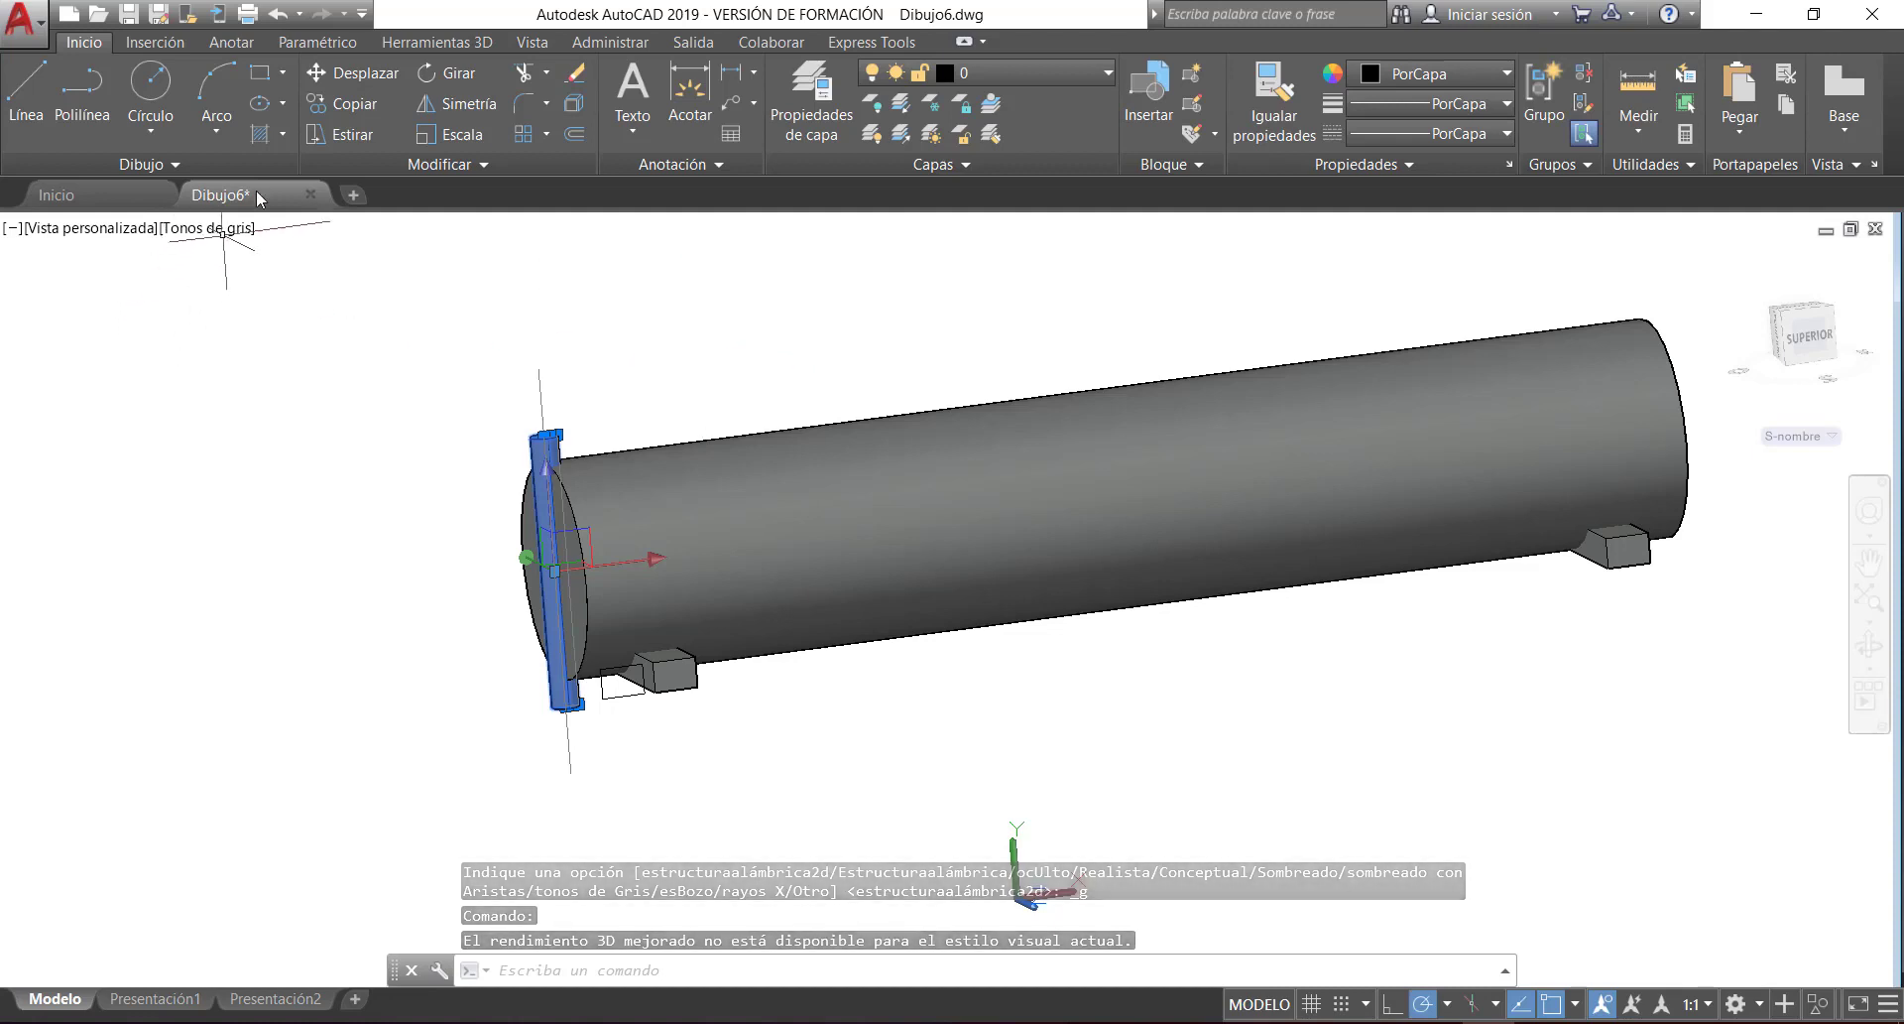
click(212, 230)
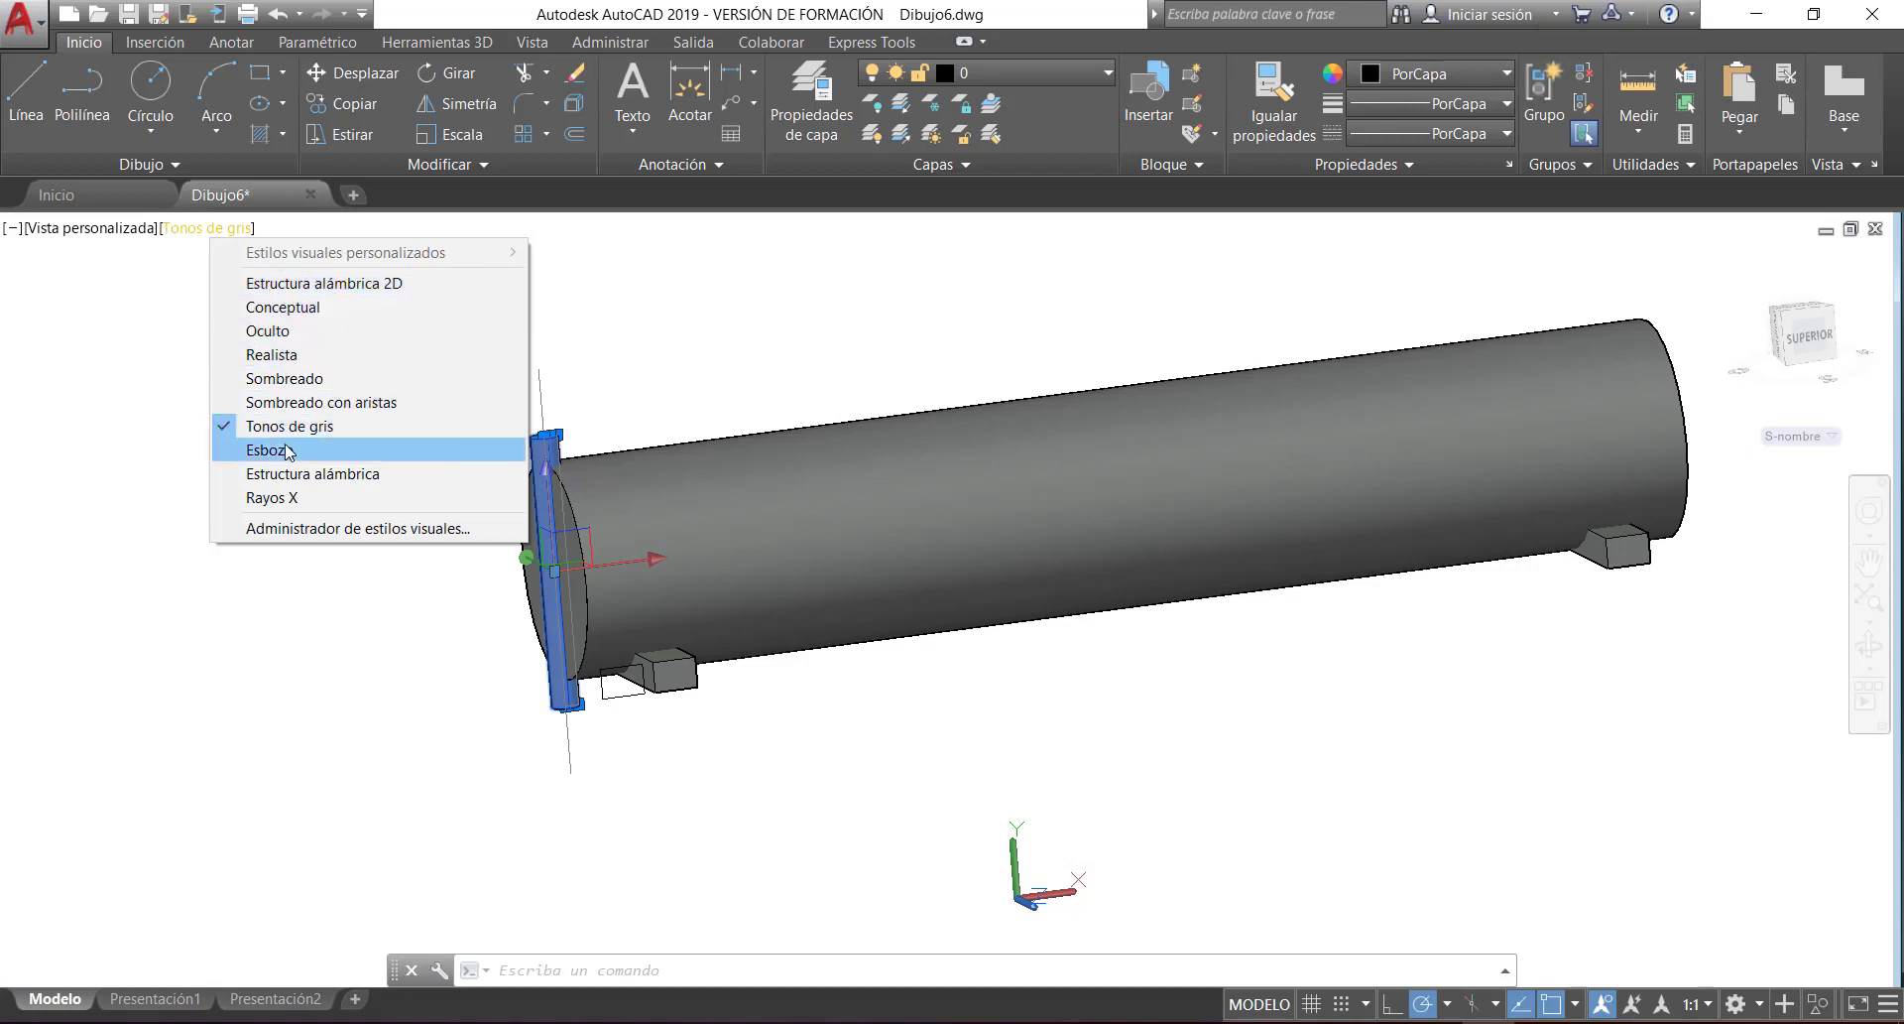
click(275, 333)
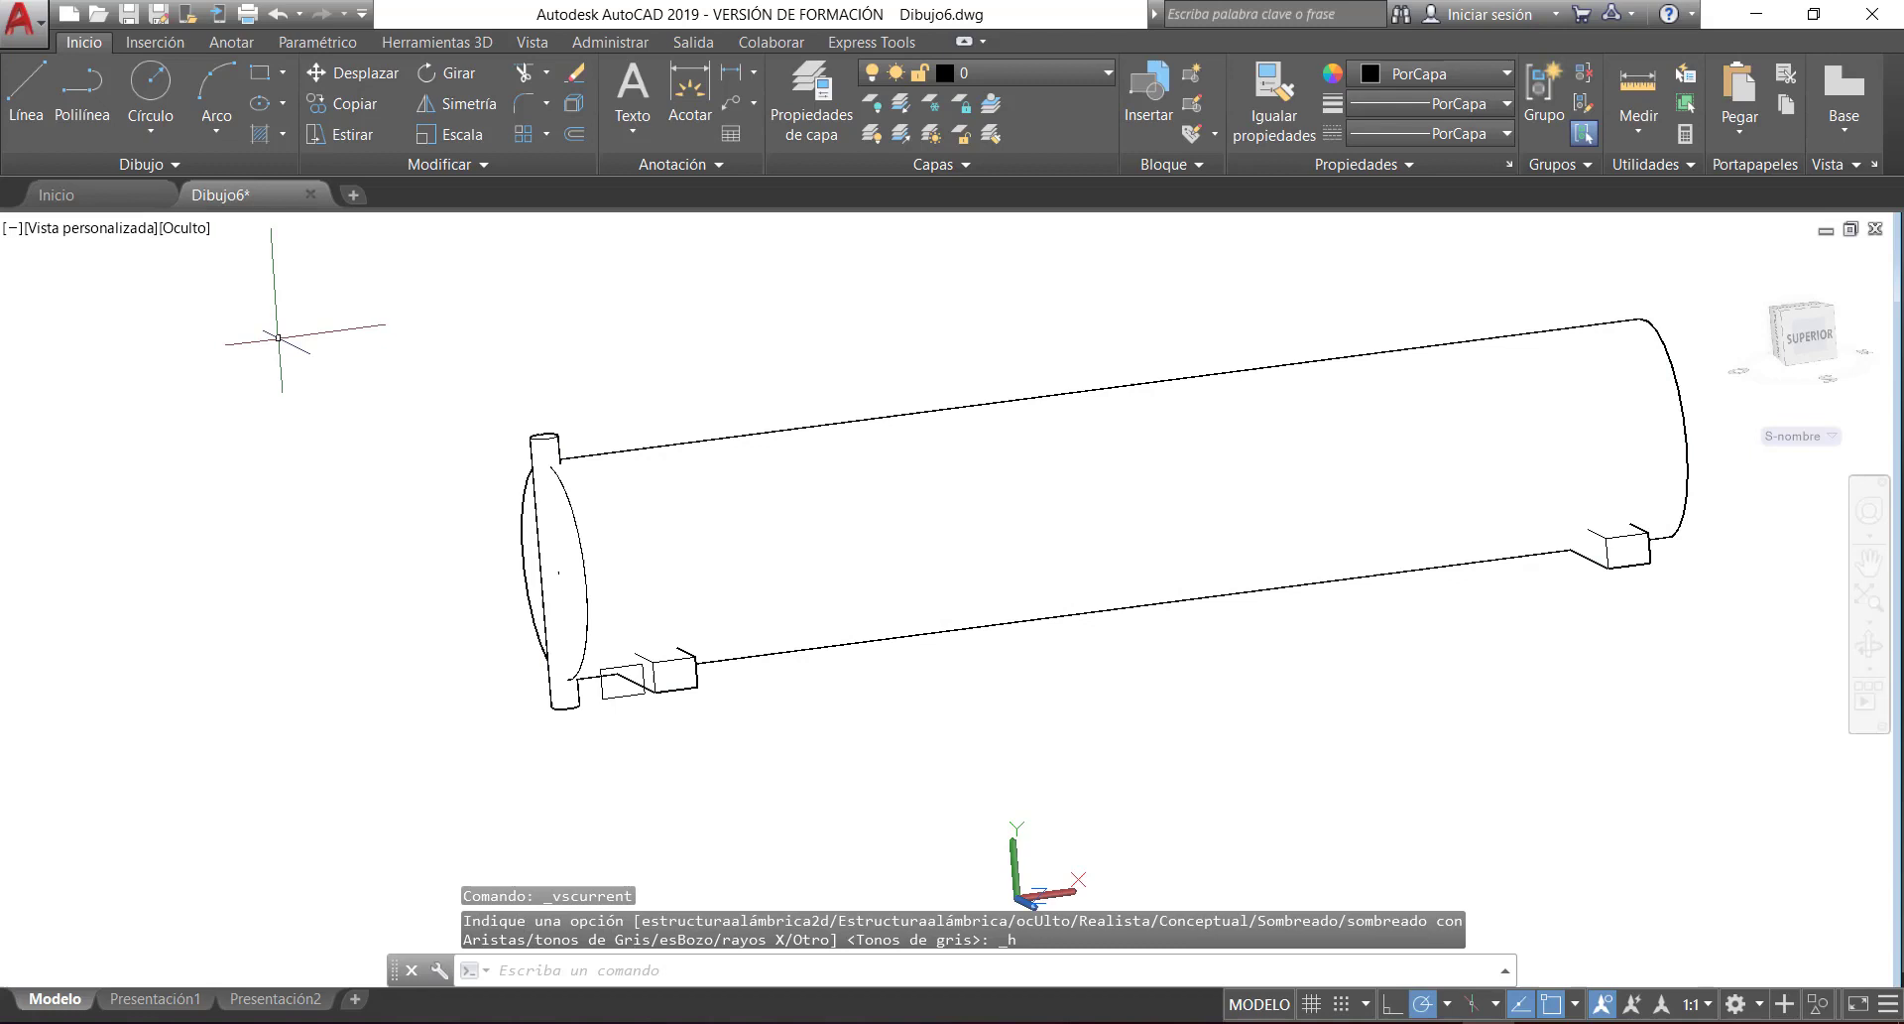
- Move the rod 105 along the cylinder's axis towards the opposite end using the move gizmo
click(536, 449)
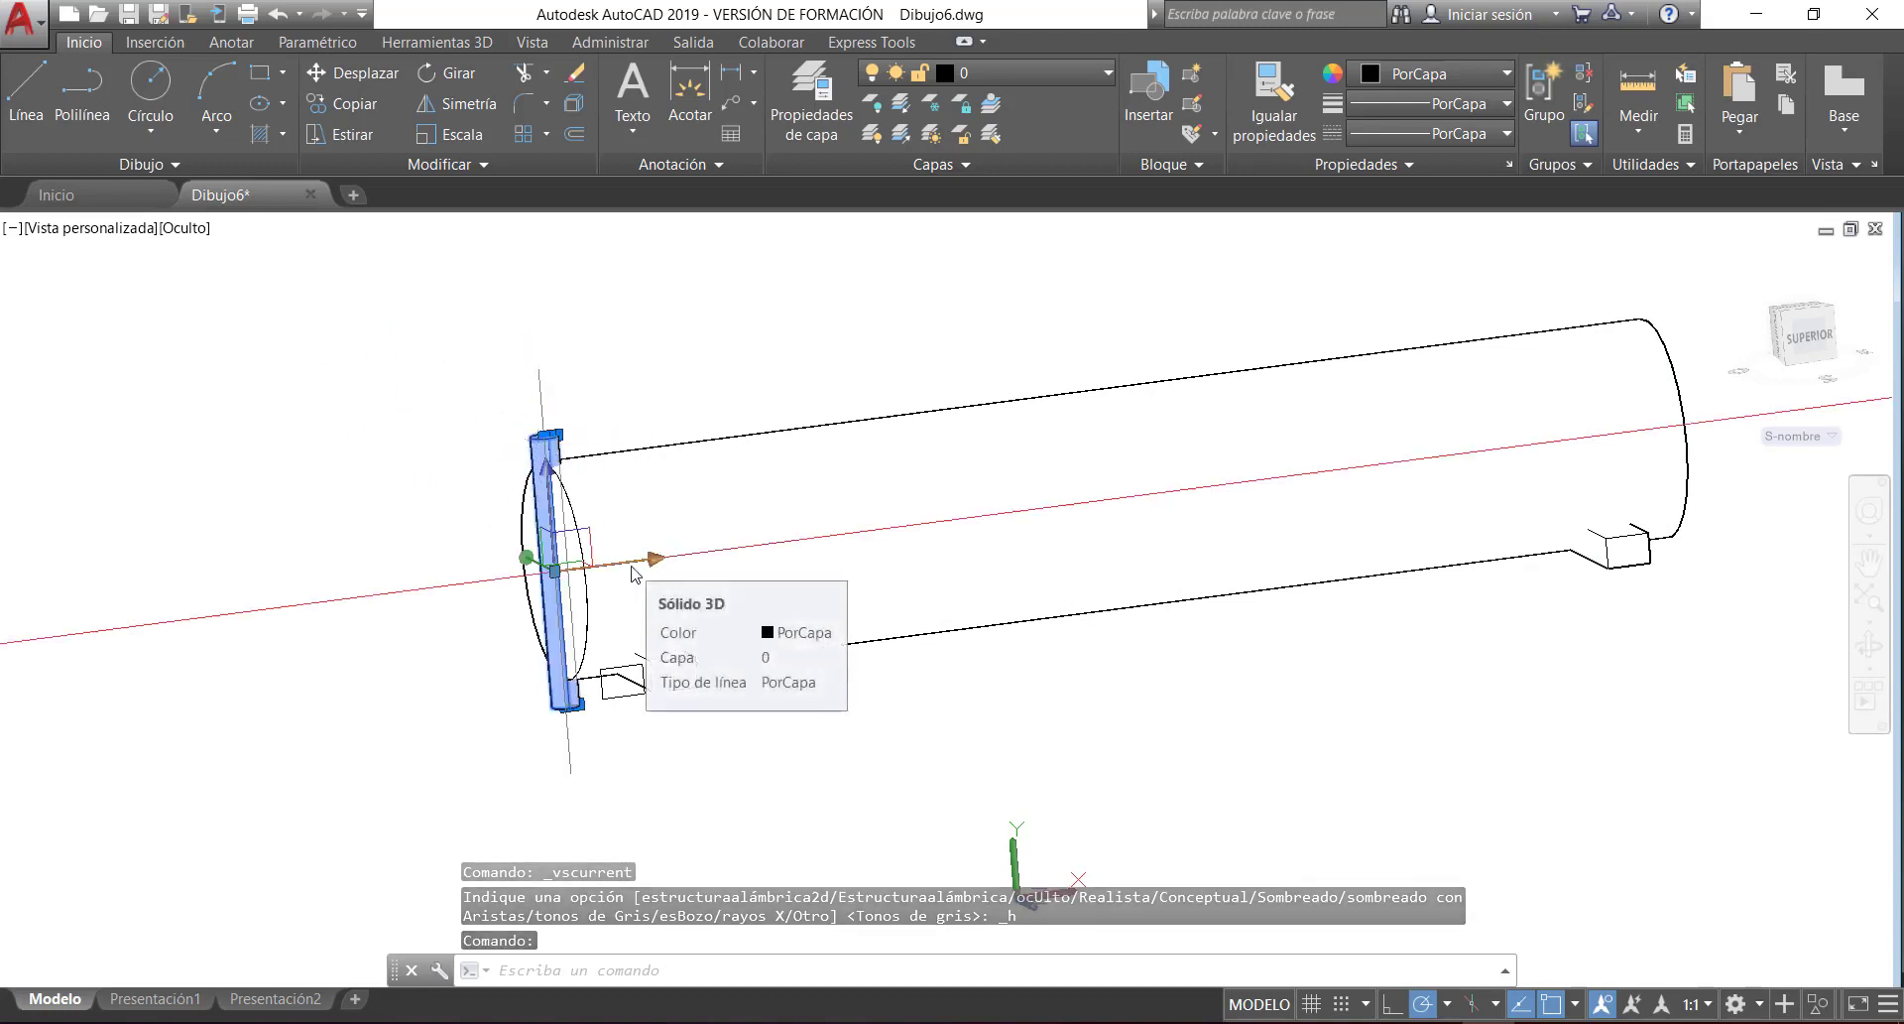
click(573, 552)
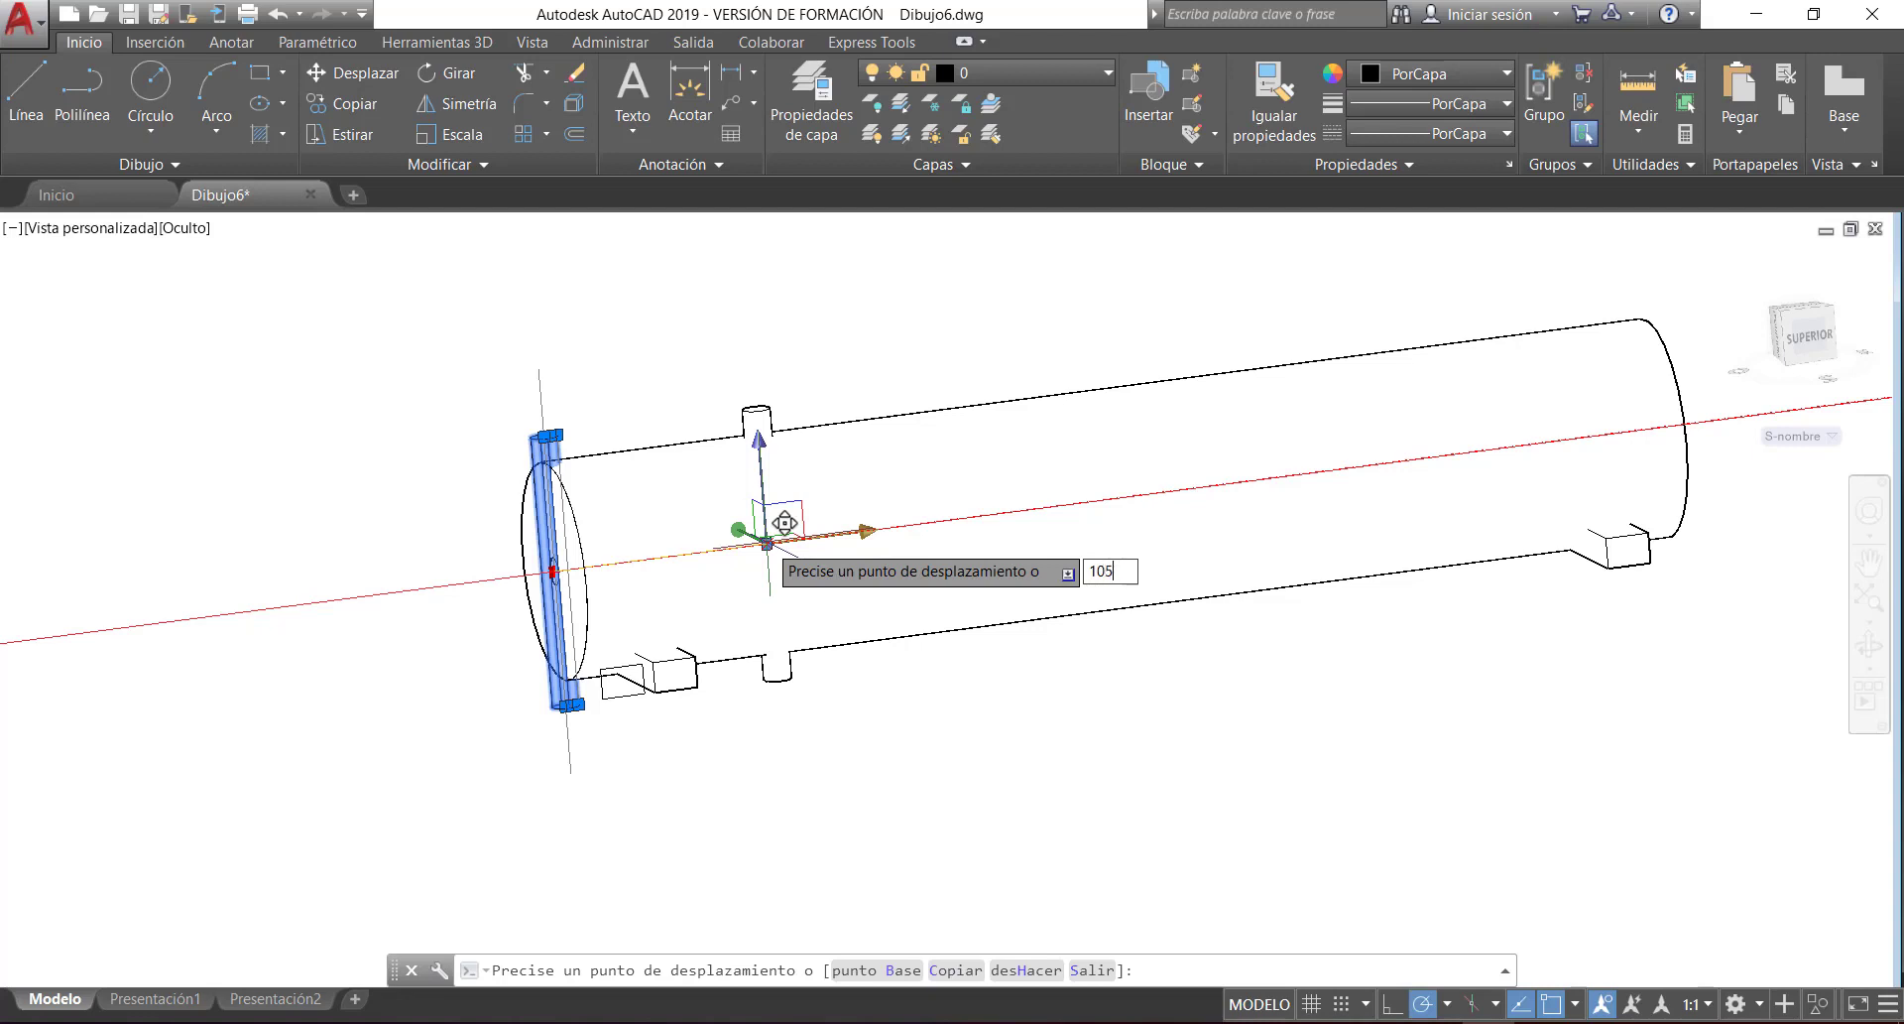
key(Return)
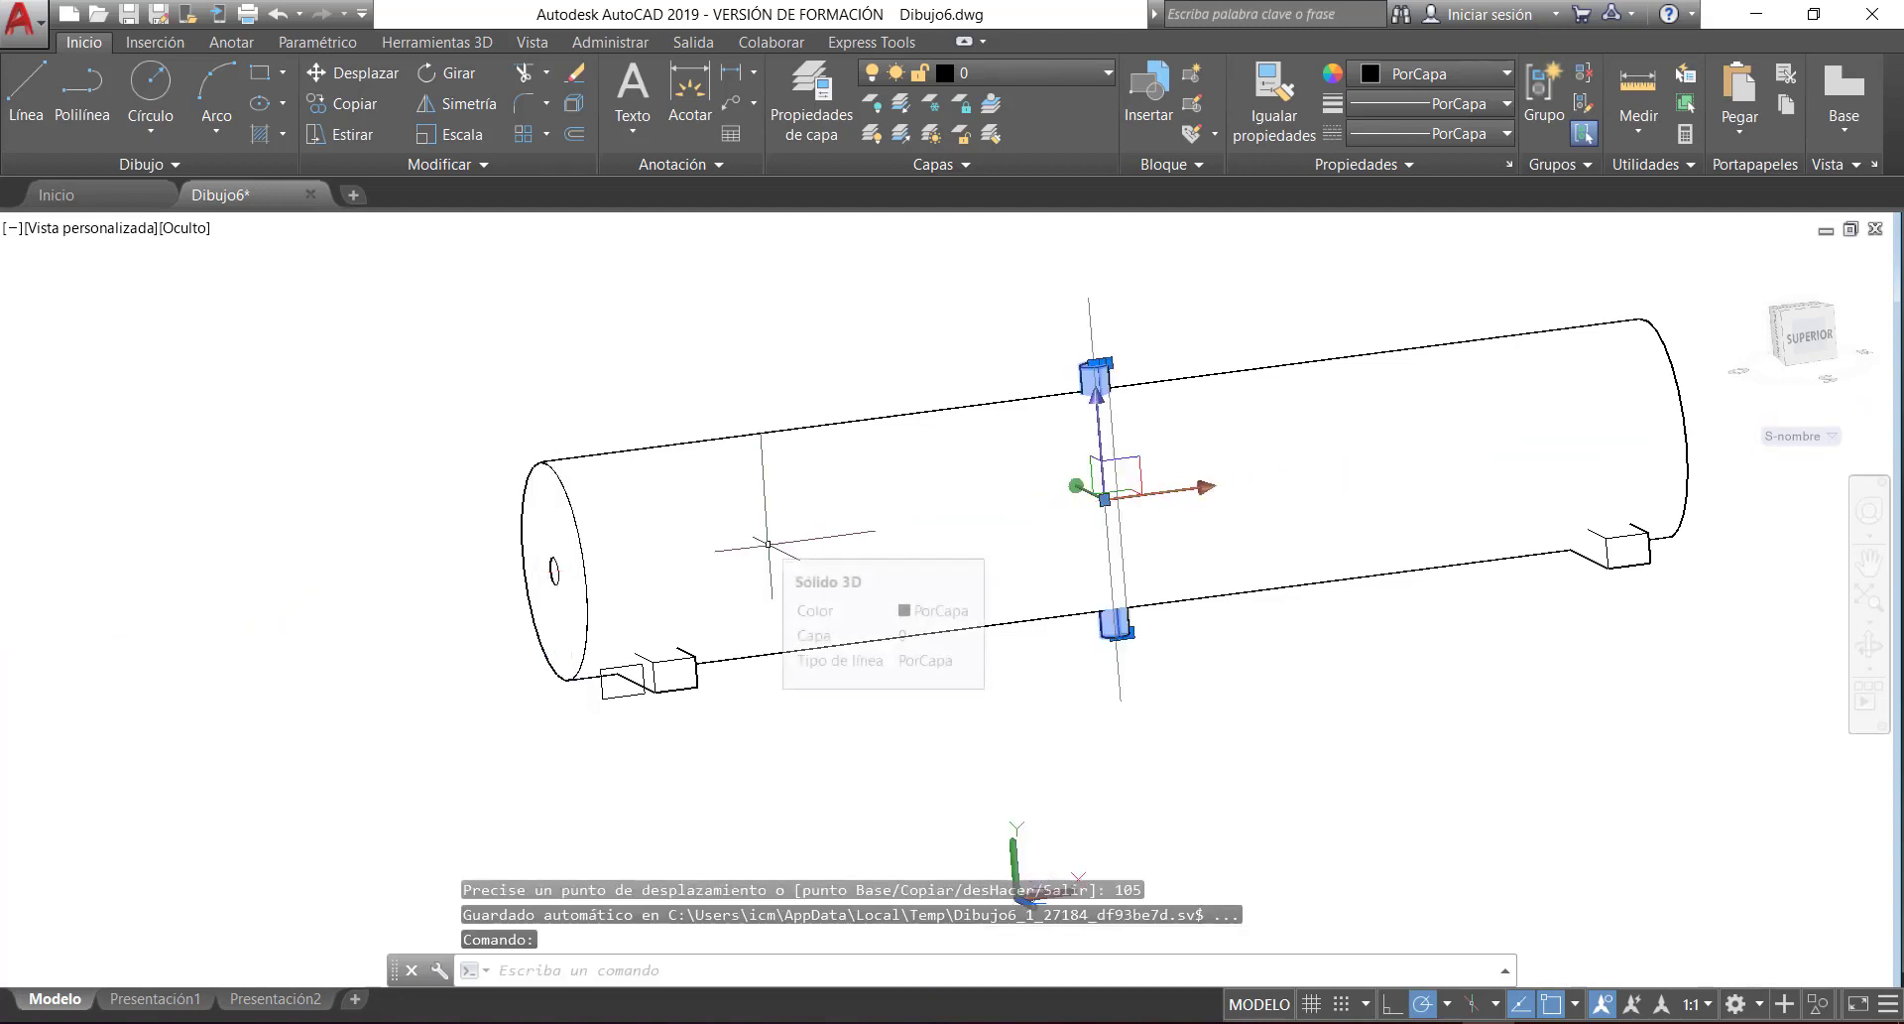
key(Escape)
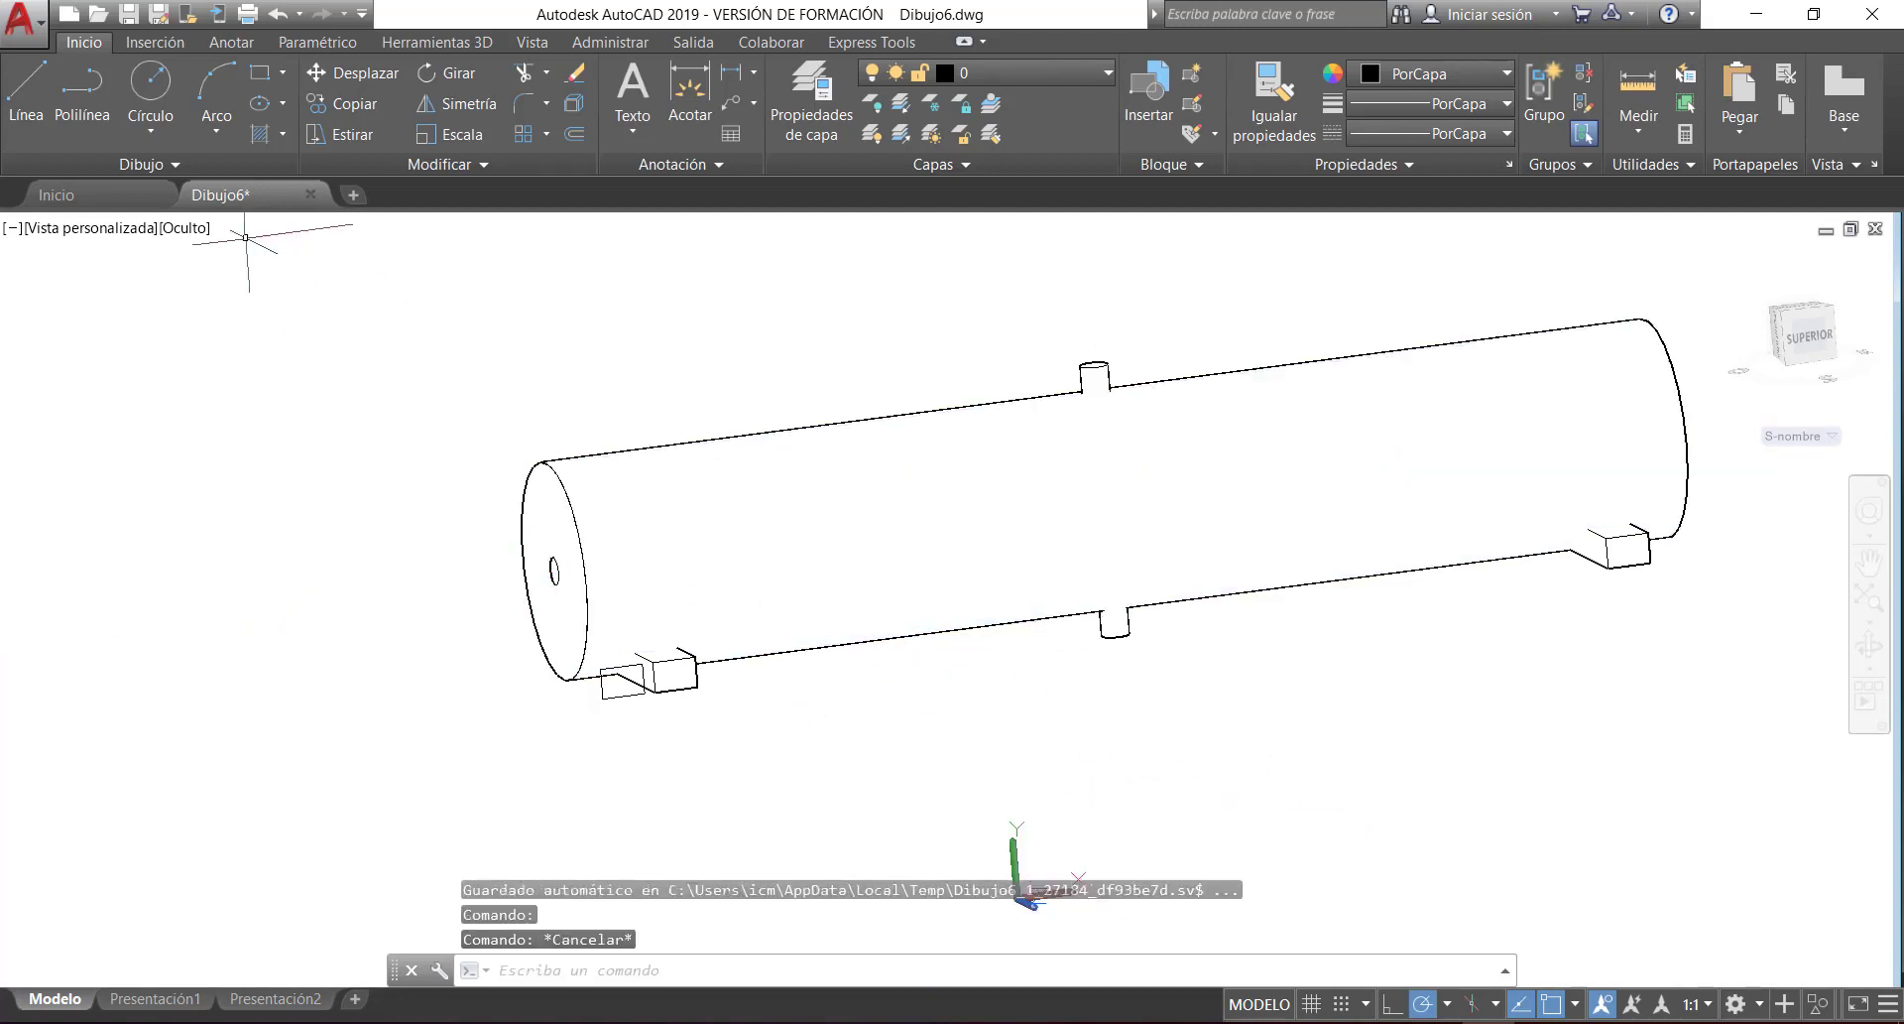
- Examine the rod's position in the Tonos de gris visual style, and restore the Estructura alámbrica 2D style
click(184, 228)
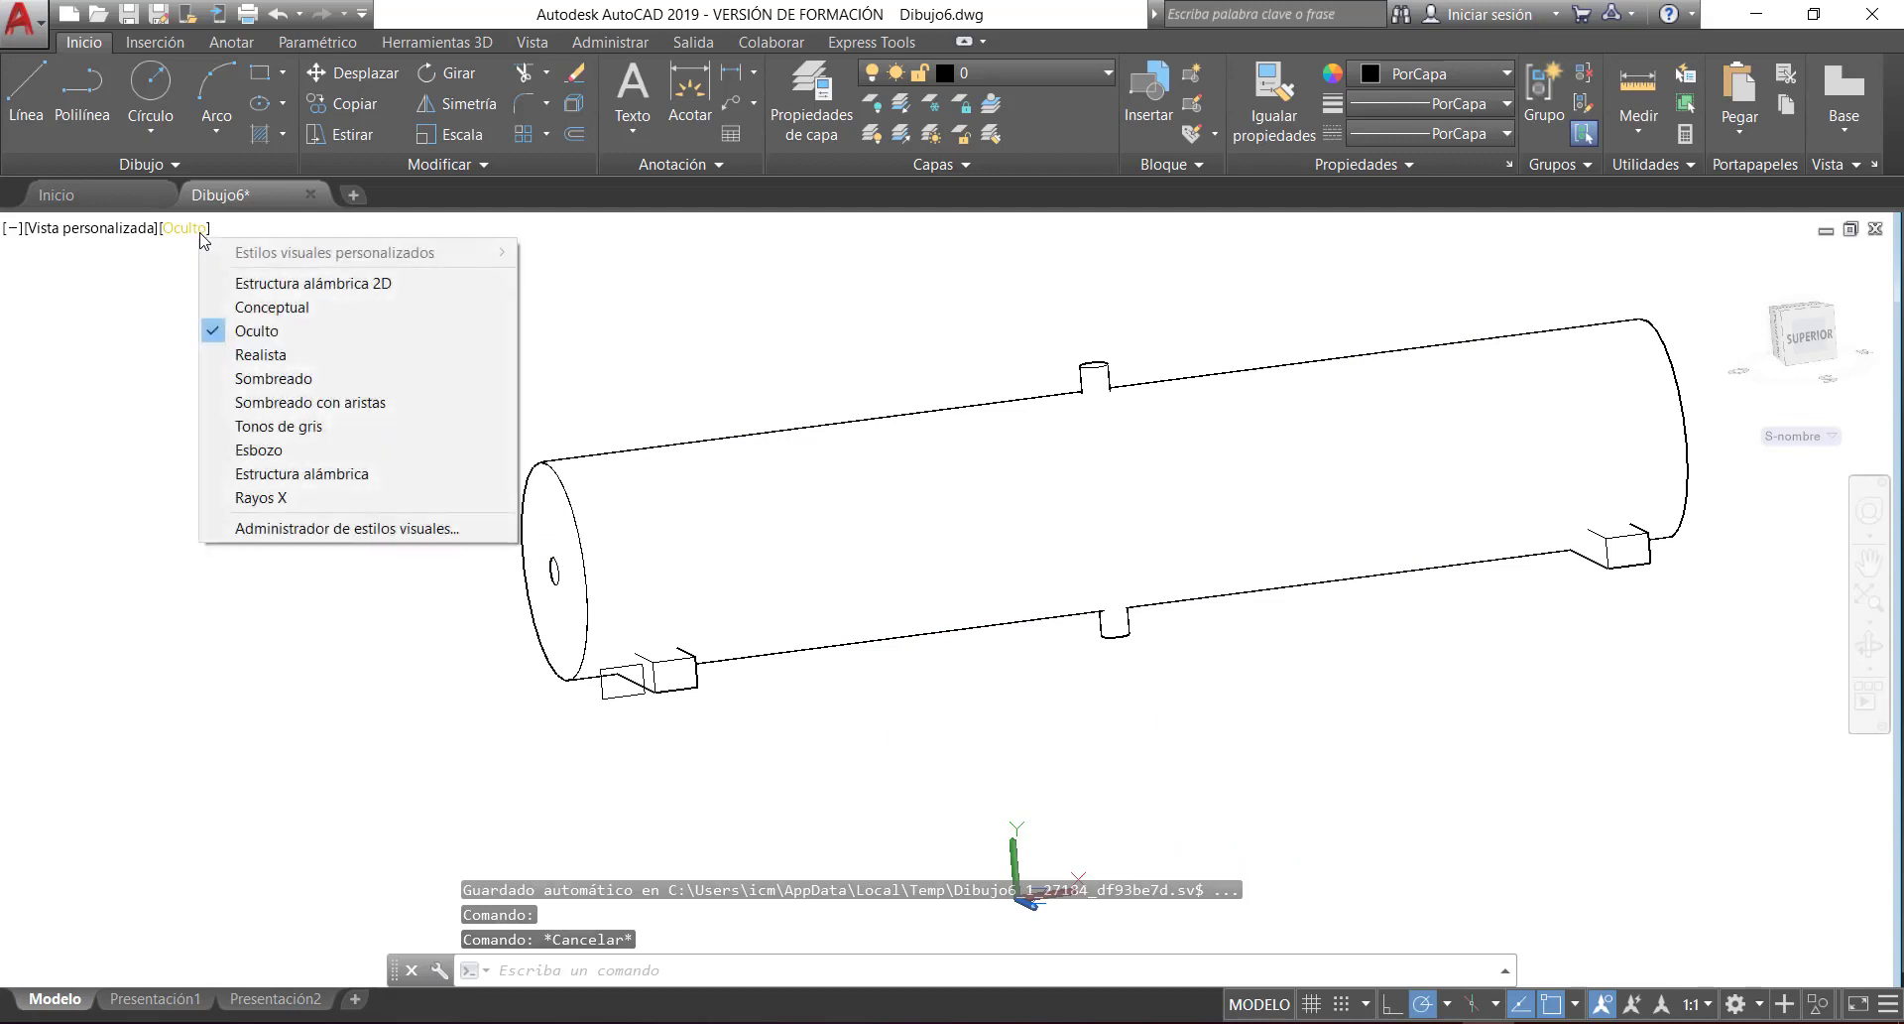
click(279, 425)
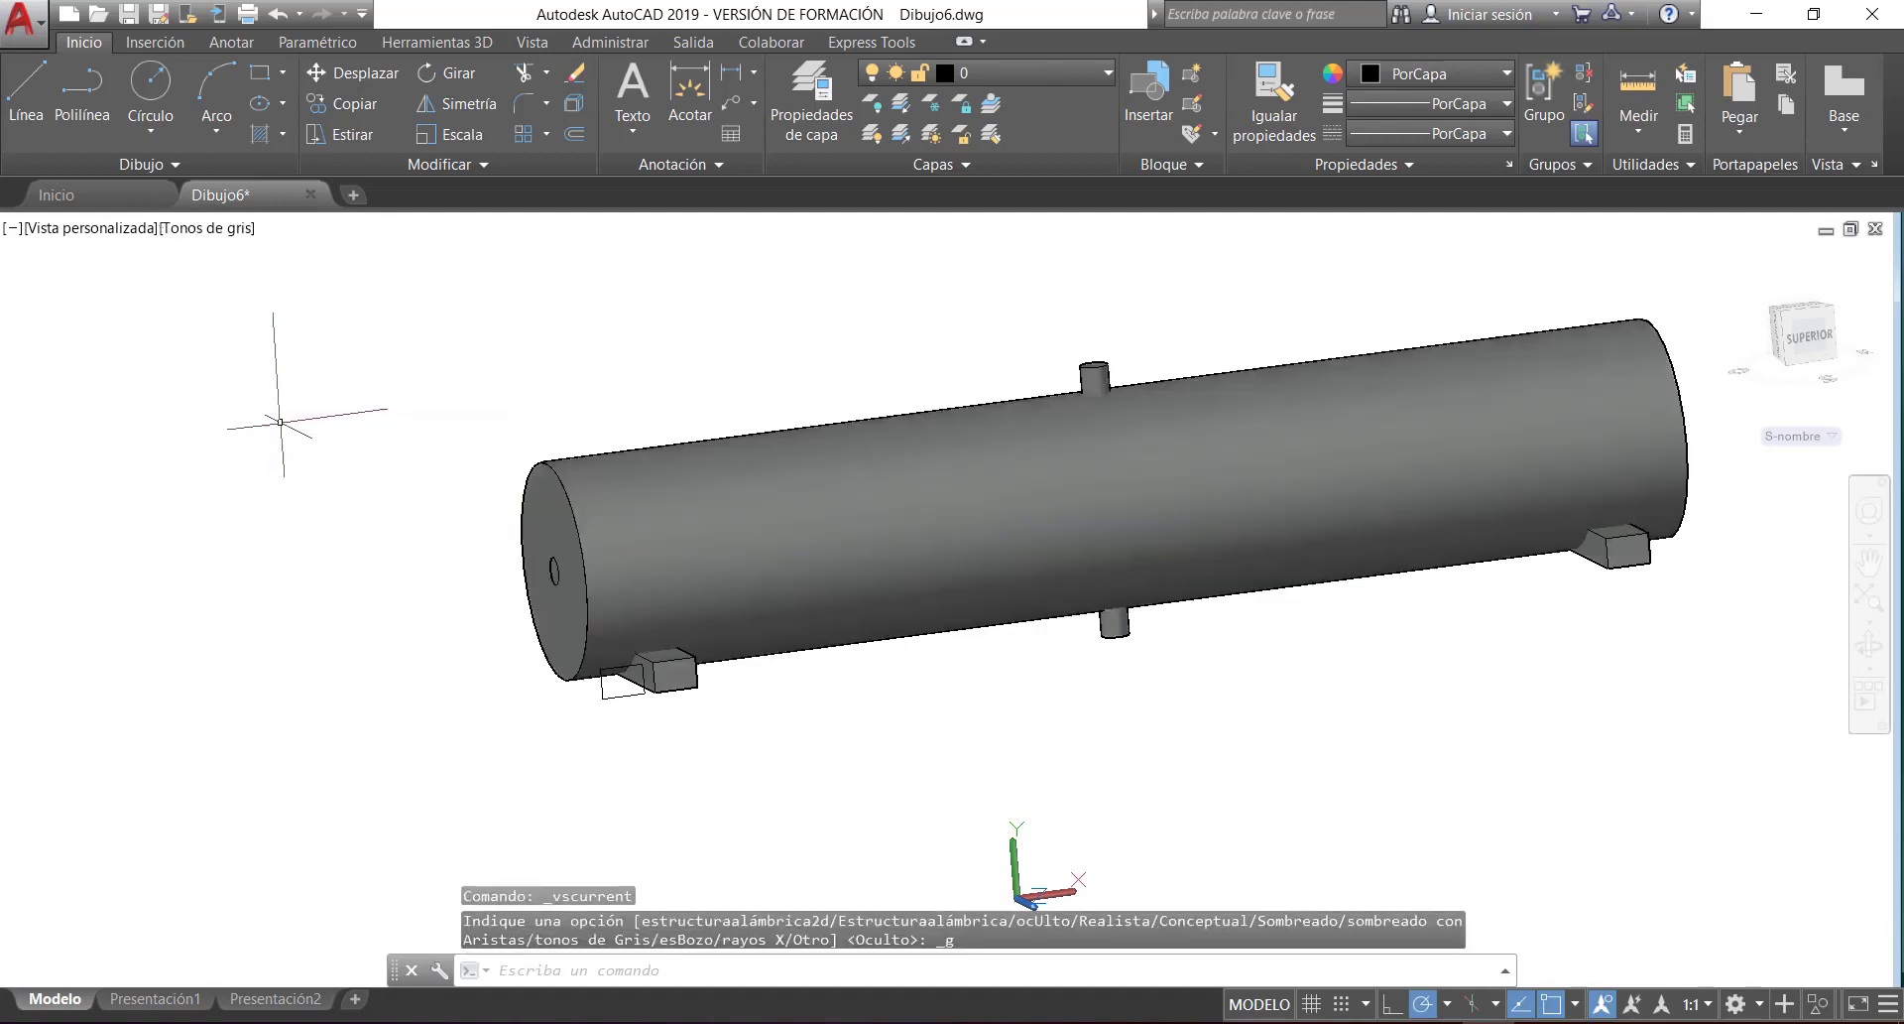
click(231, 236)
click(276, 285)
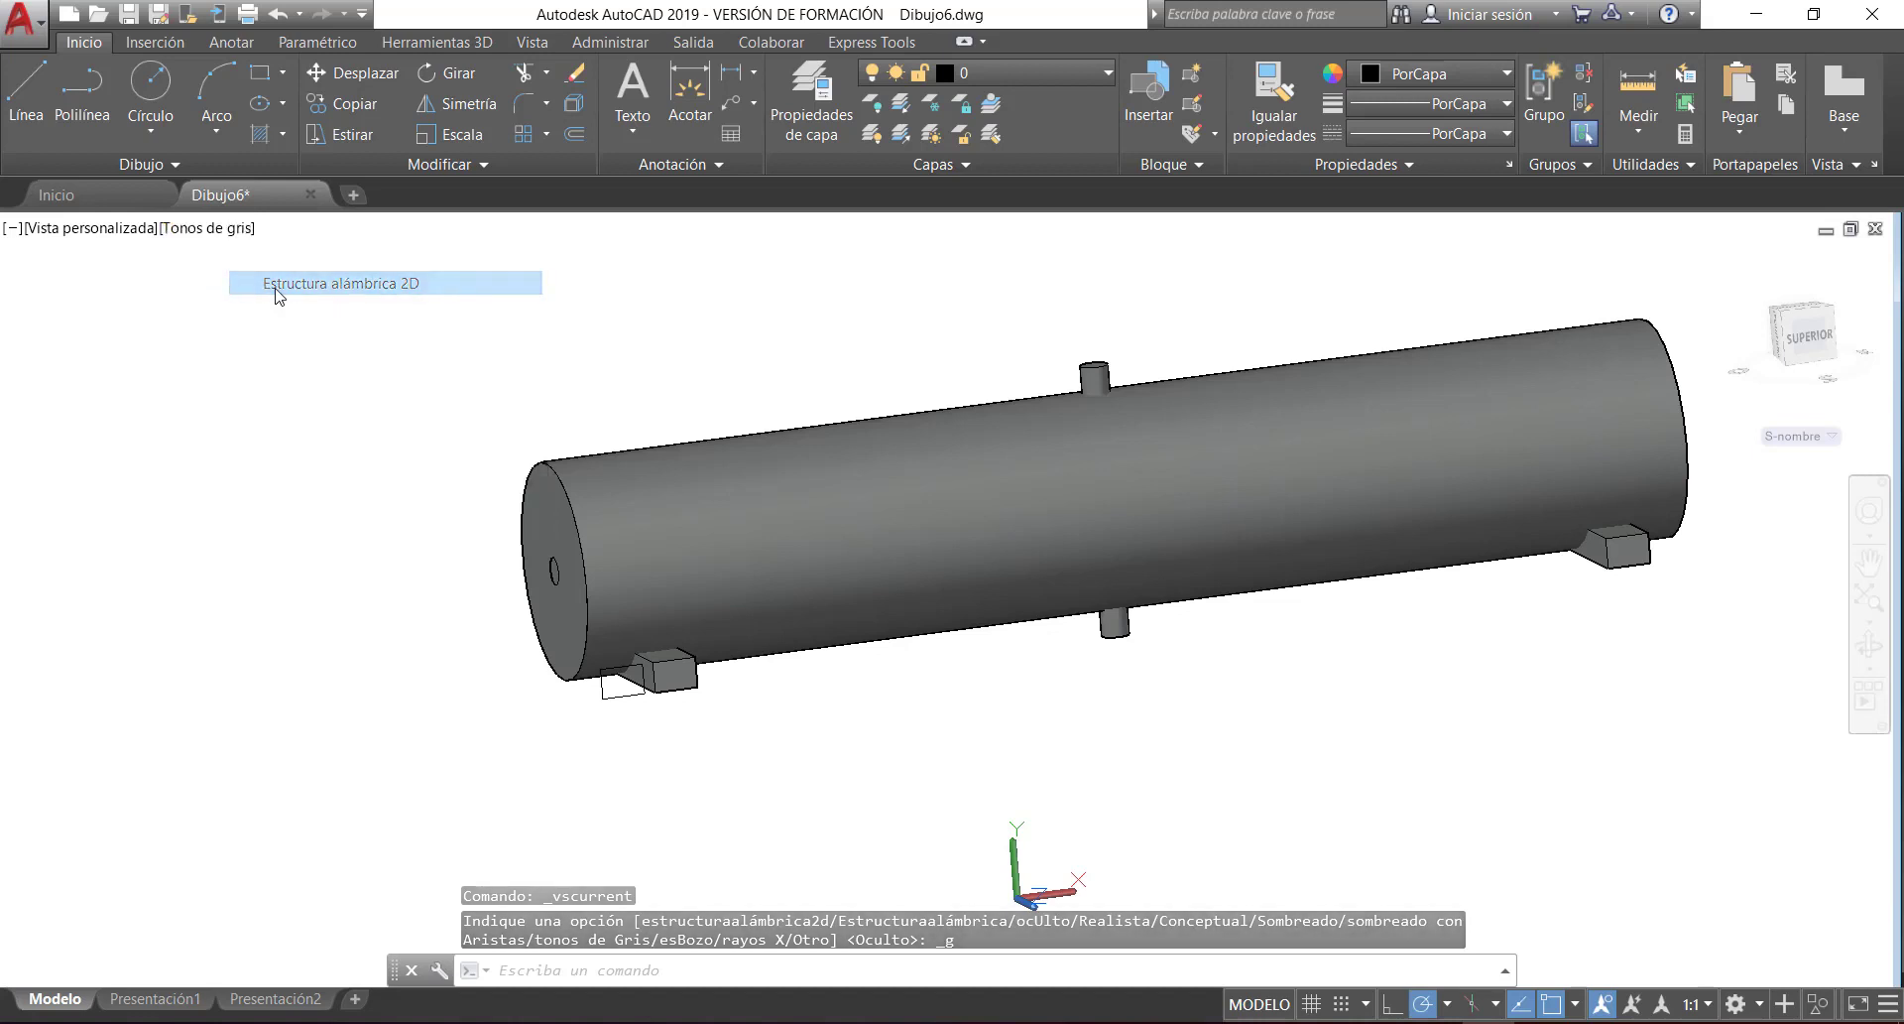
- In the front view, measure the horizontal distance from the cylinder's left end to the rod's axis with an unplaced linear dimension
click(89, 229)
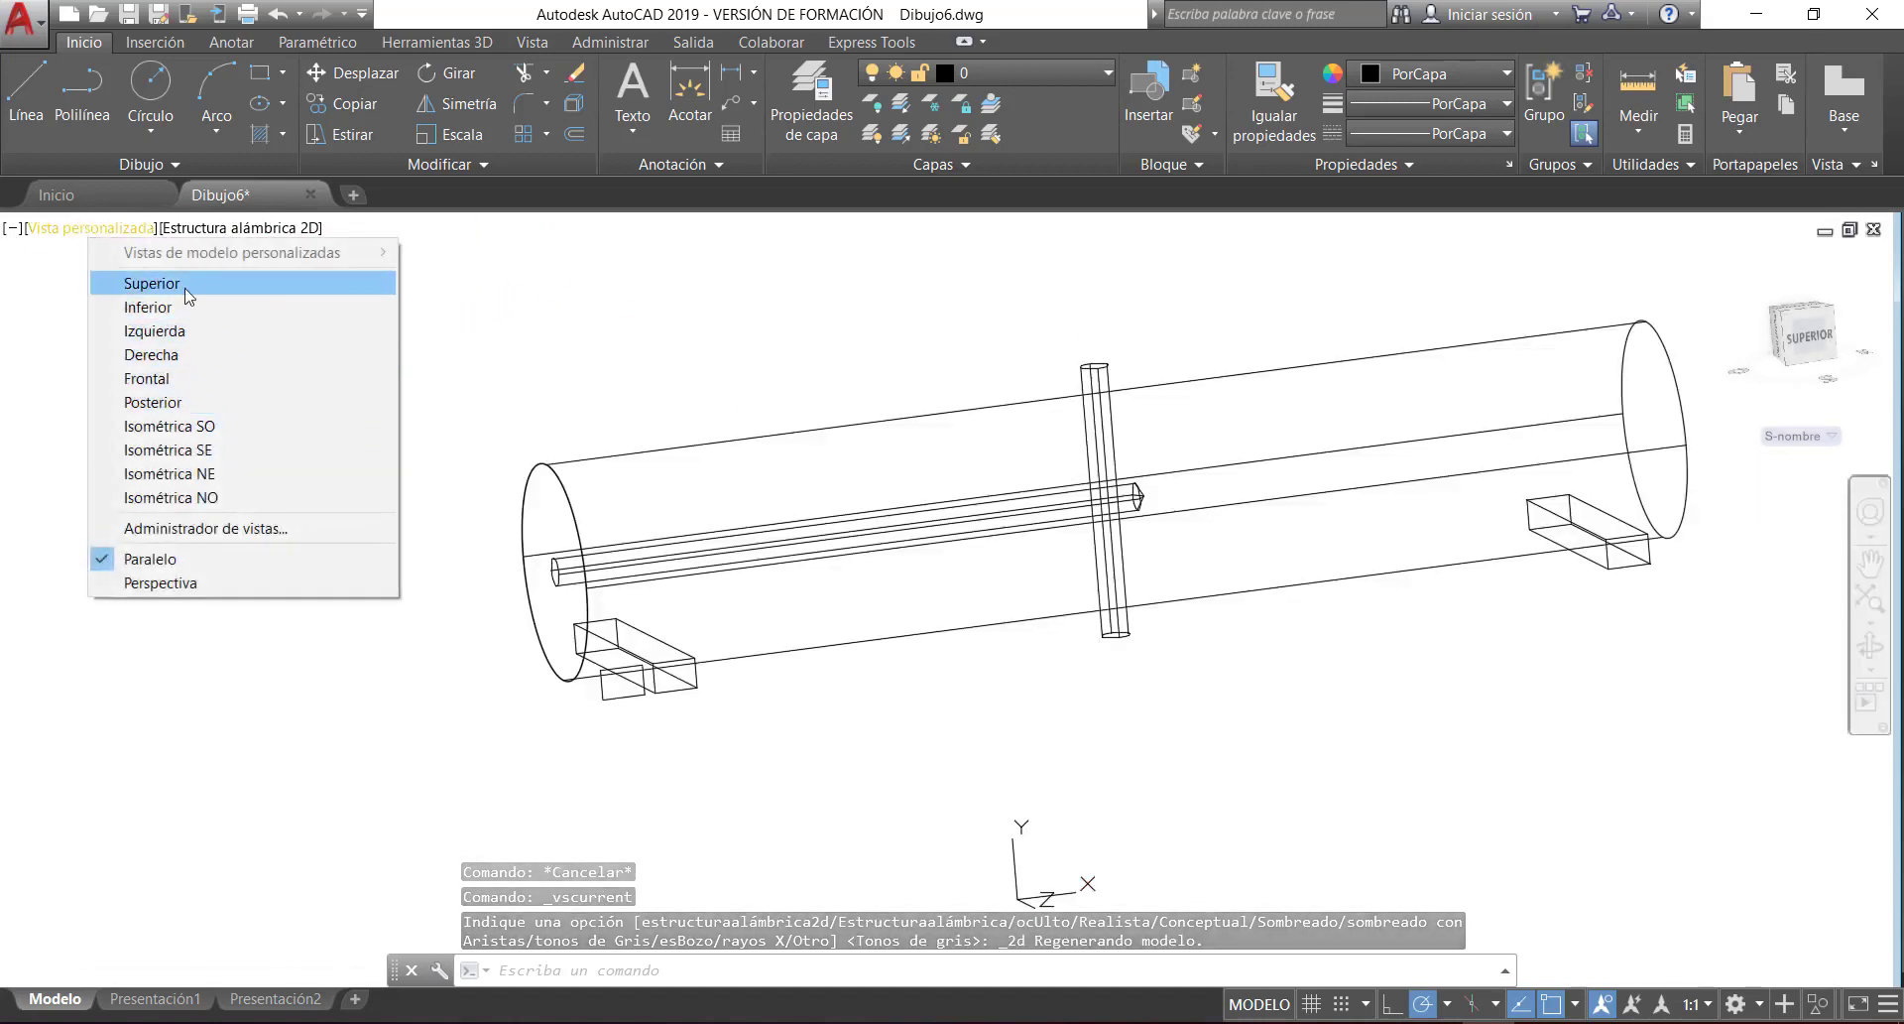
click(214, 383)
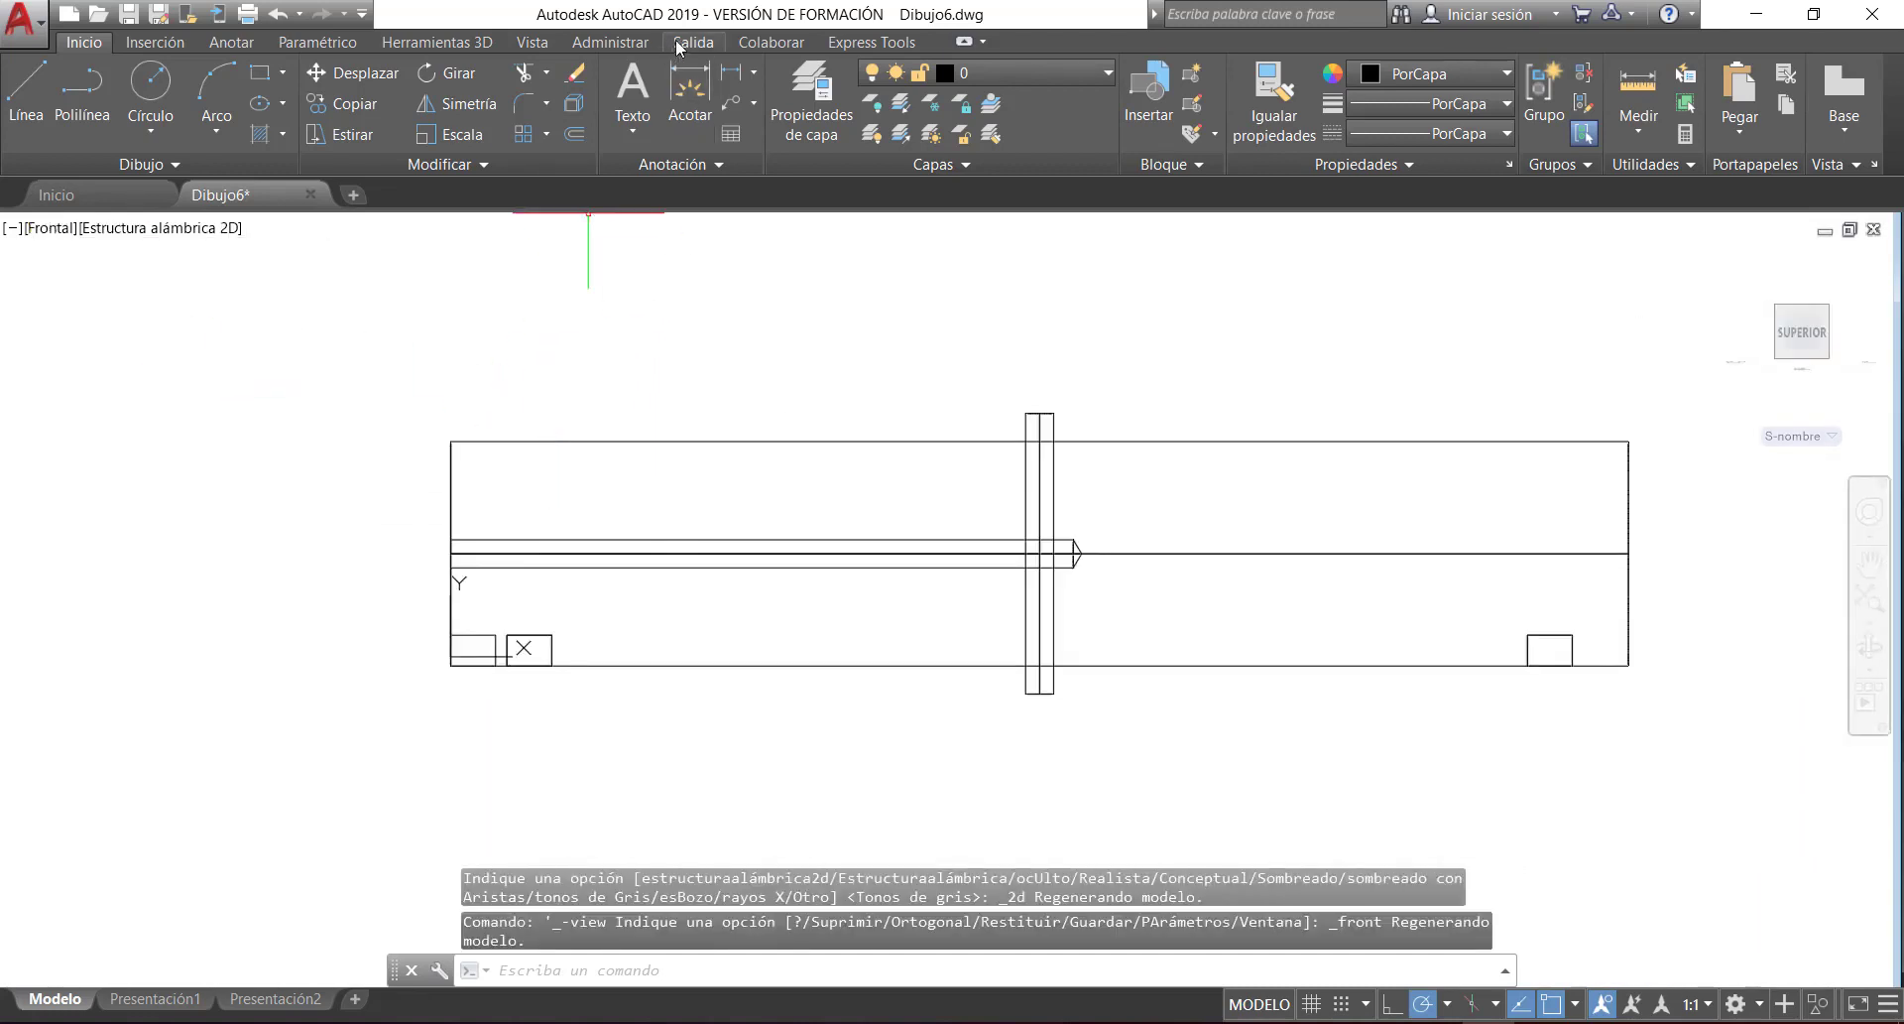
click(731, 73)
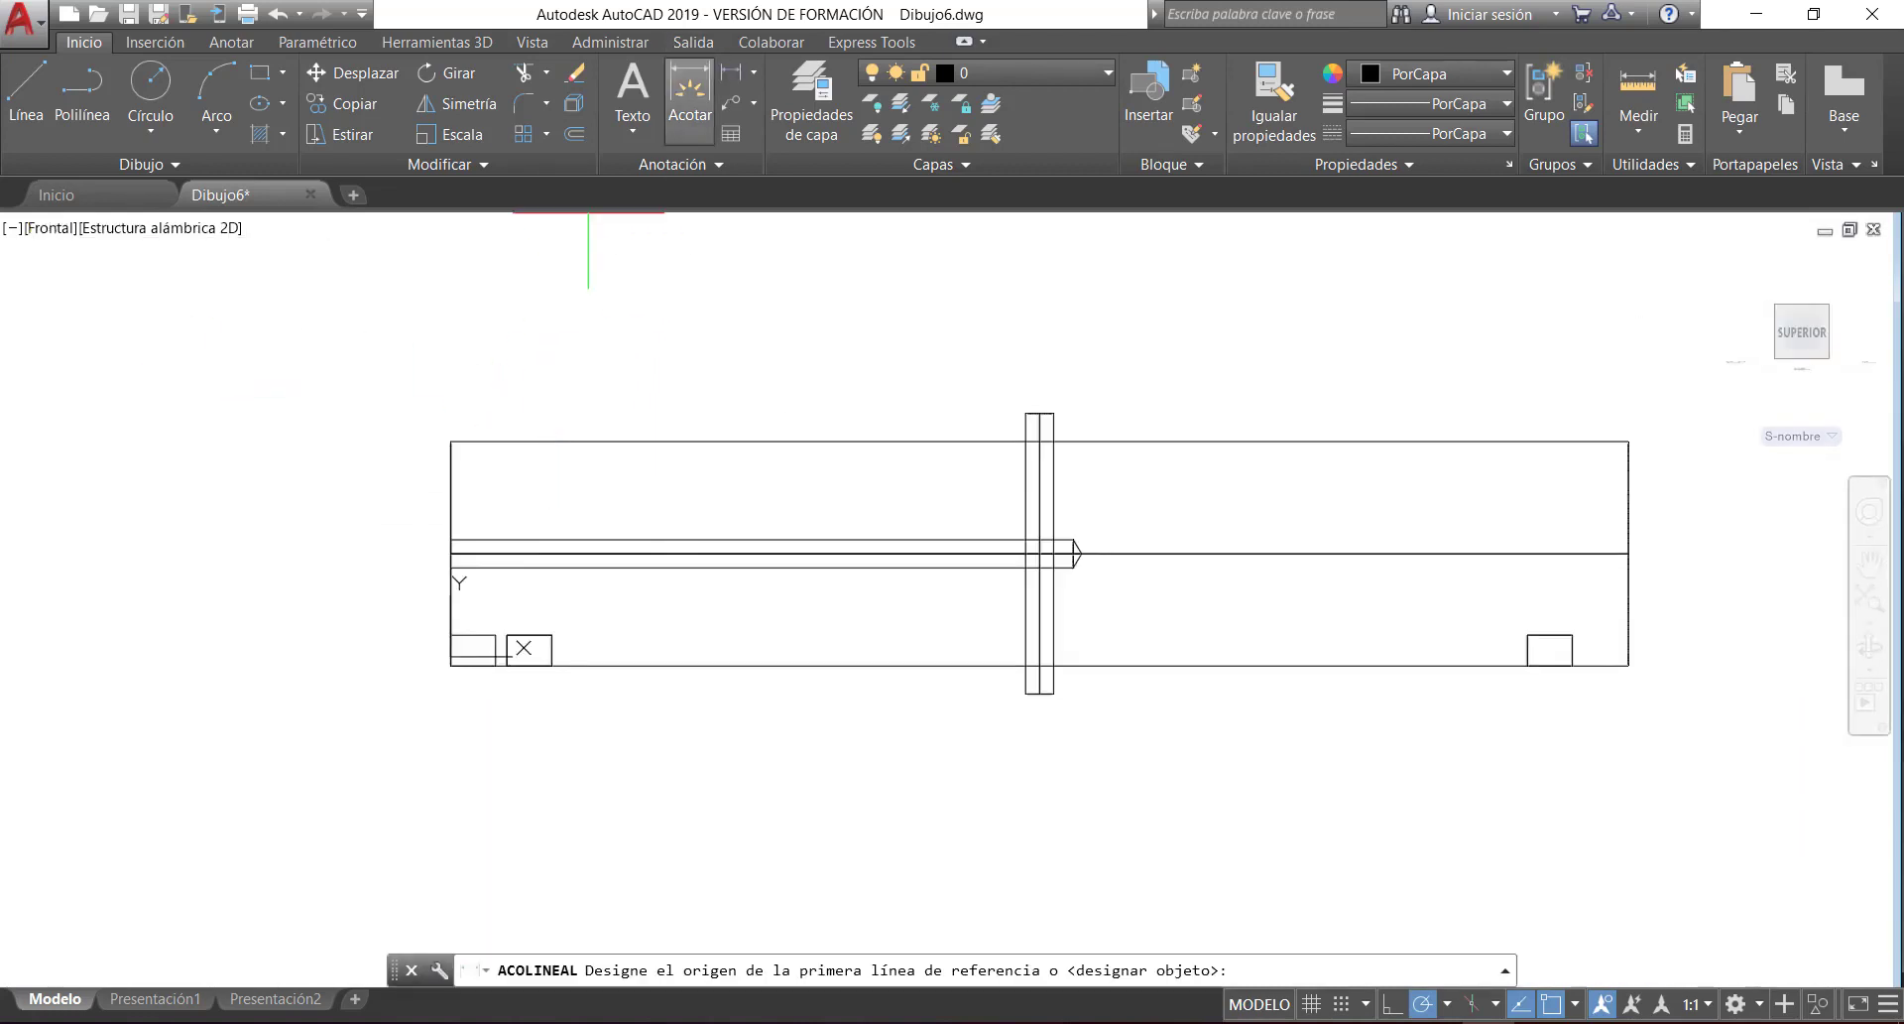
click(450, 440)
click(1039, 413)
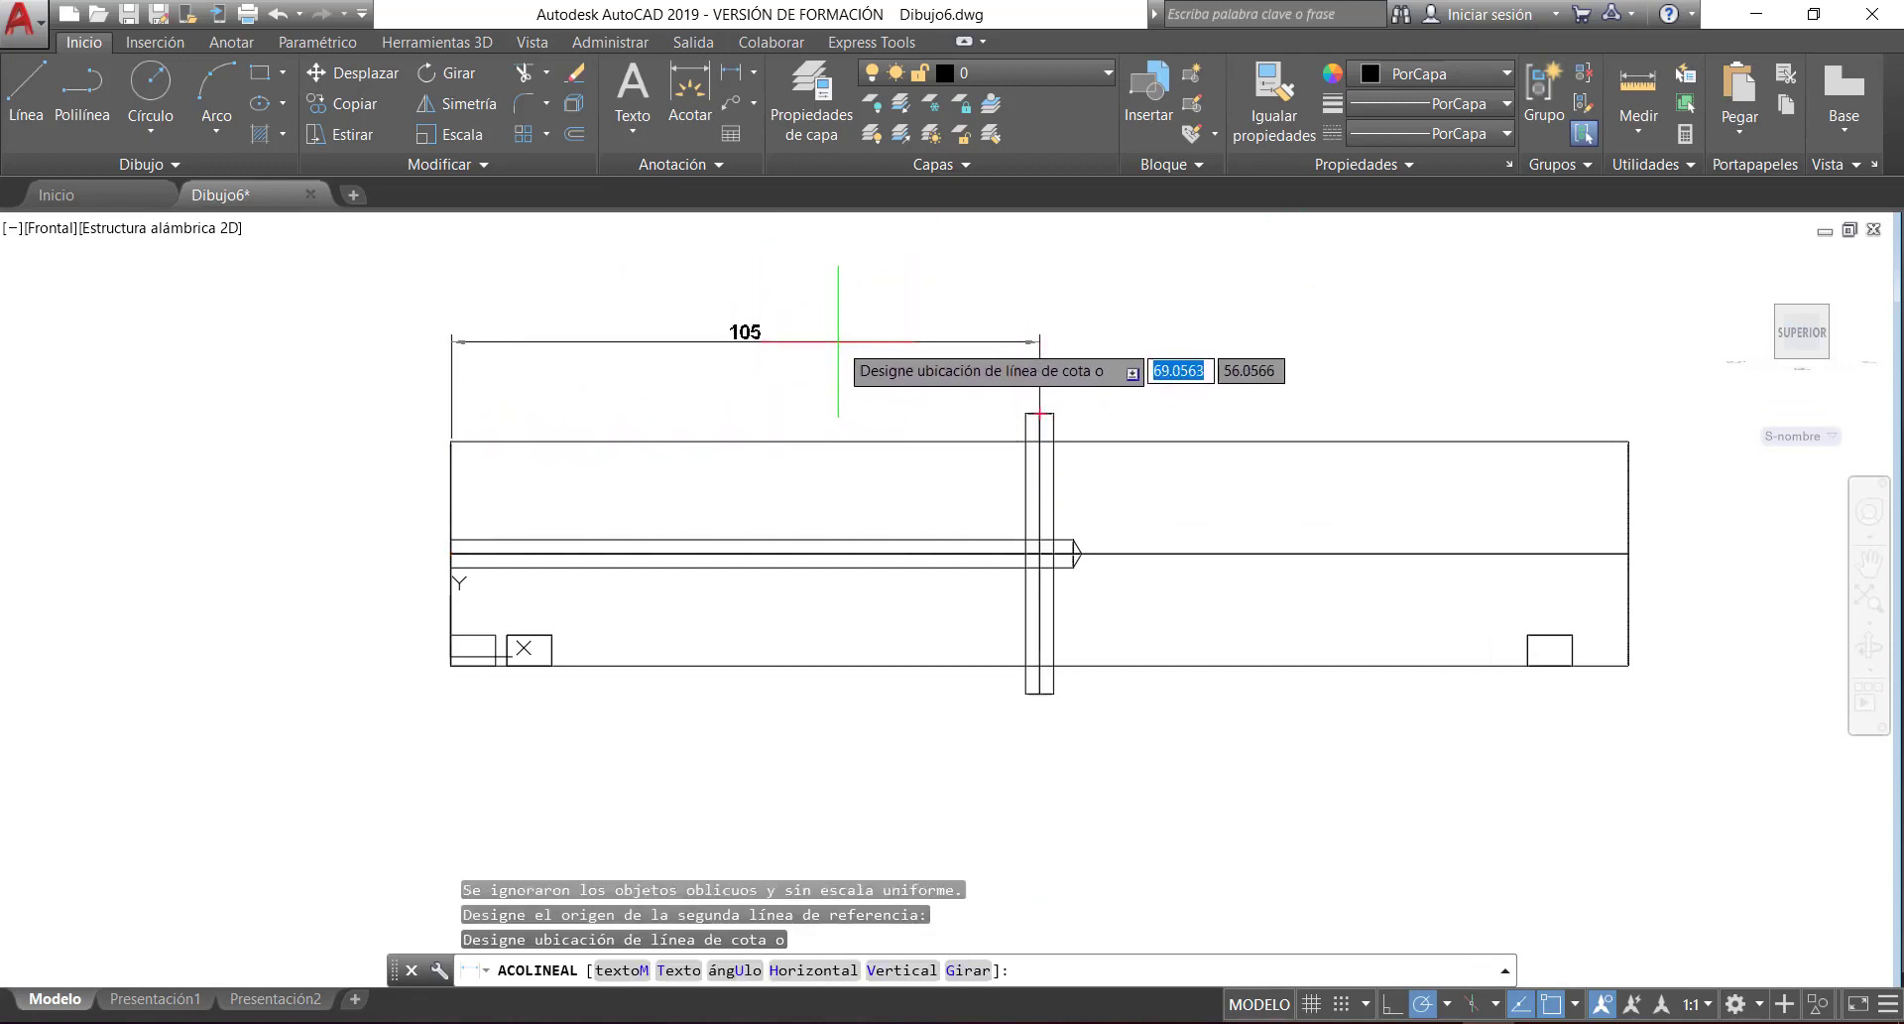
key(Escape)
- Delete the leftover flat rectangle beside the block at the cylinder's left end
scroll(778, 317, down, 2)
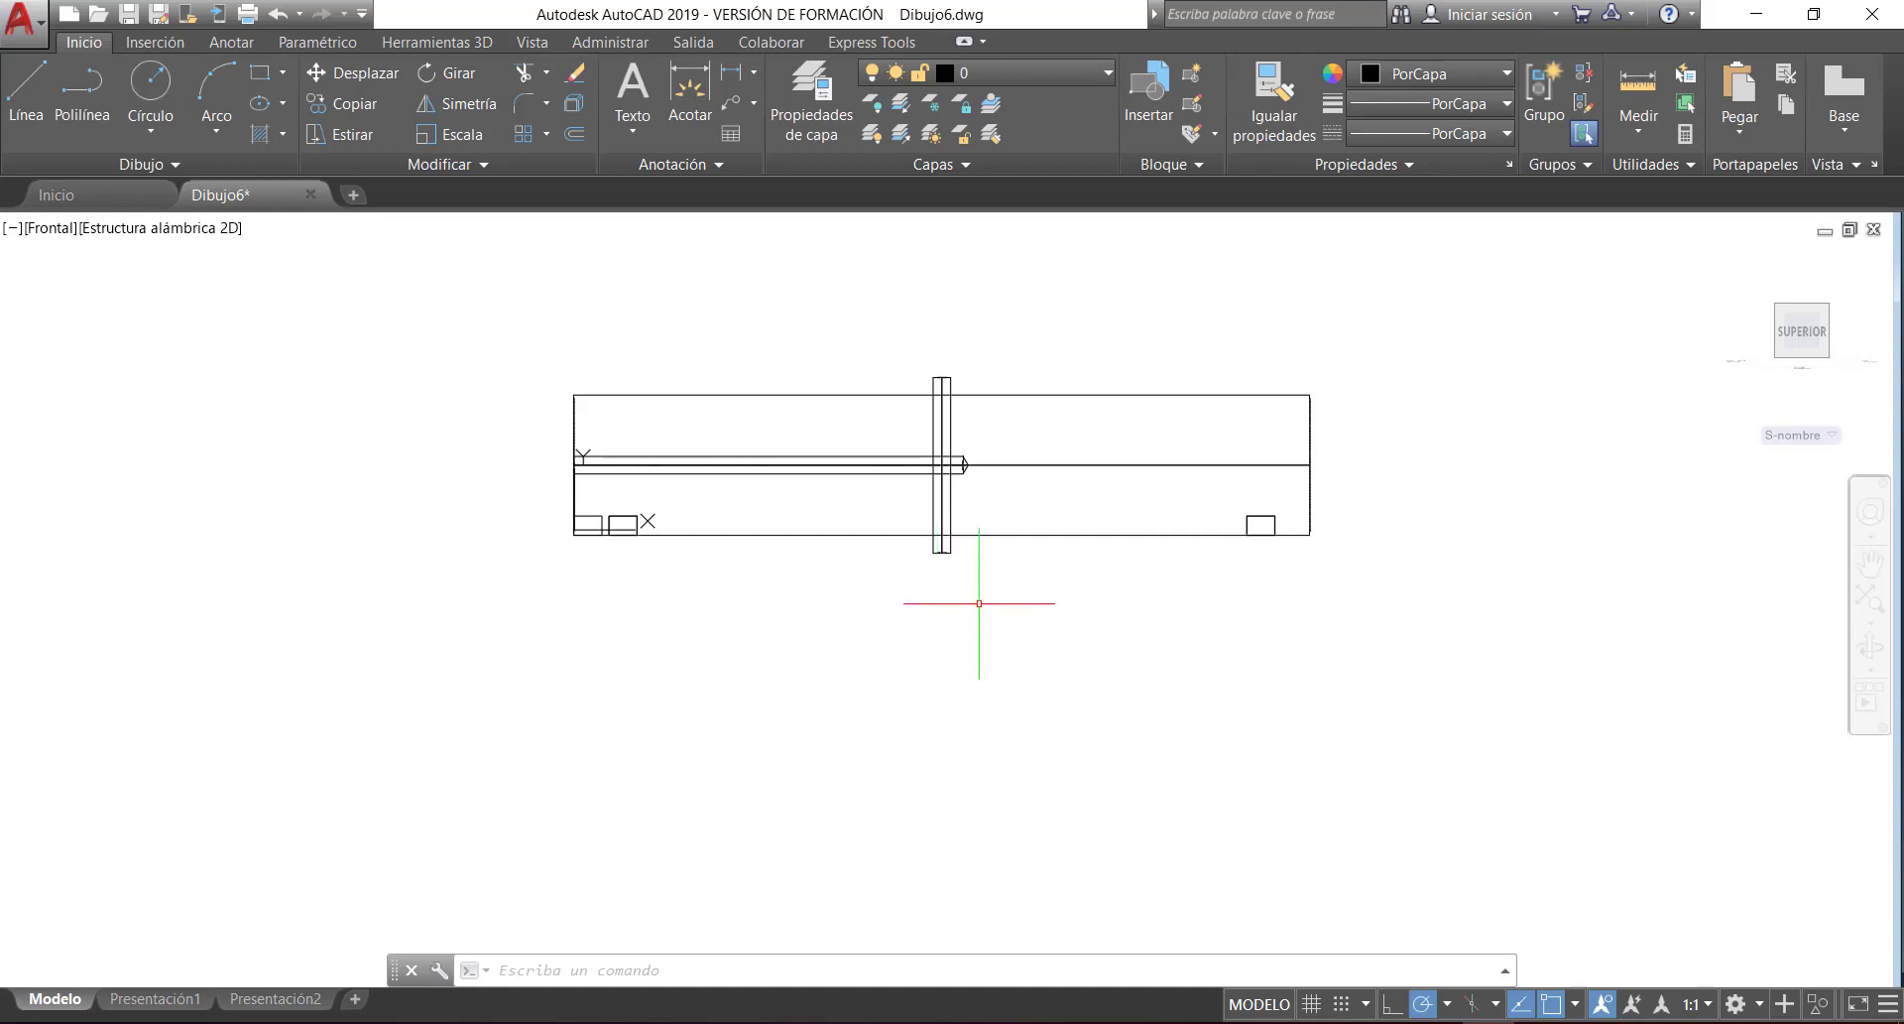
ctrl+shift+middle_drag(982, 644, 1008, 701)
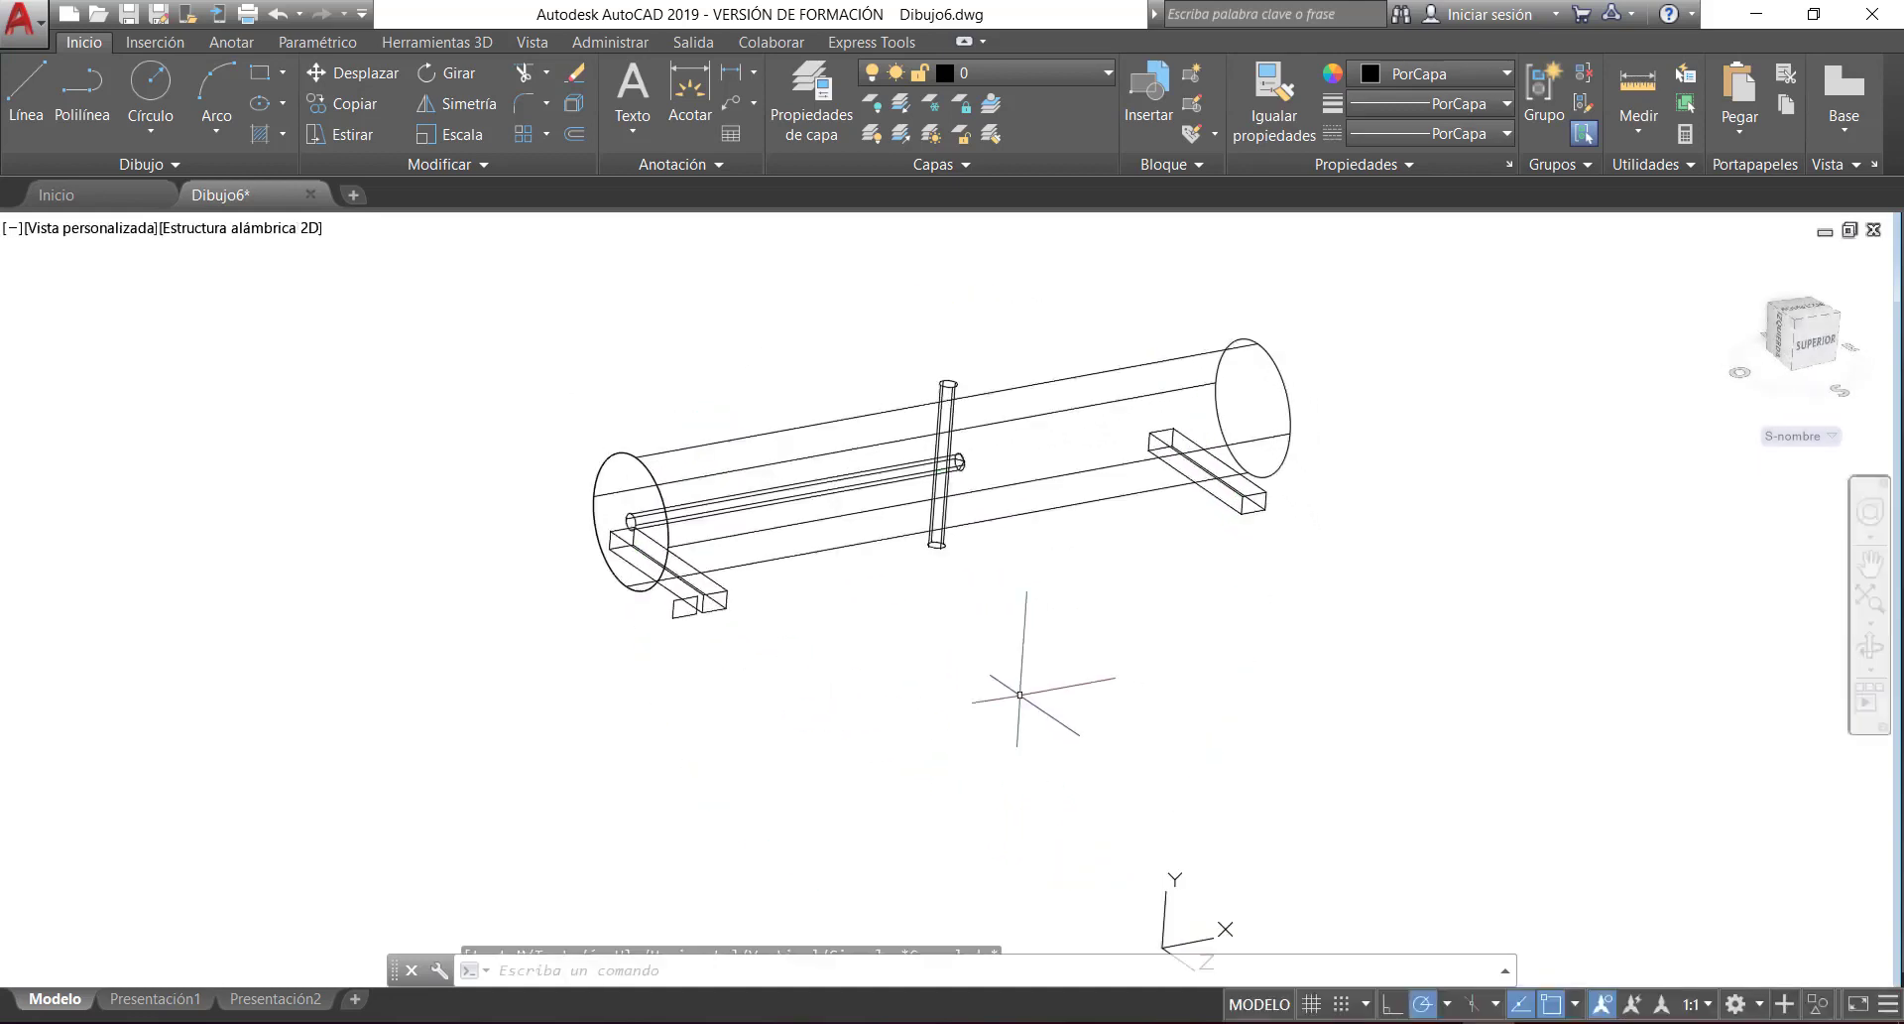
click(682, 606)
key(Delete)
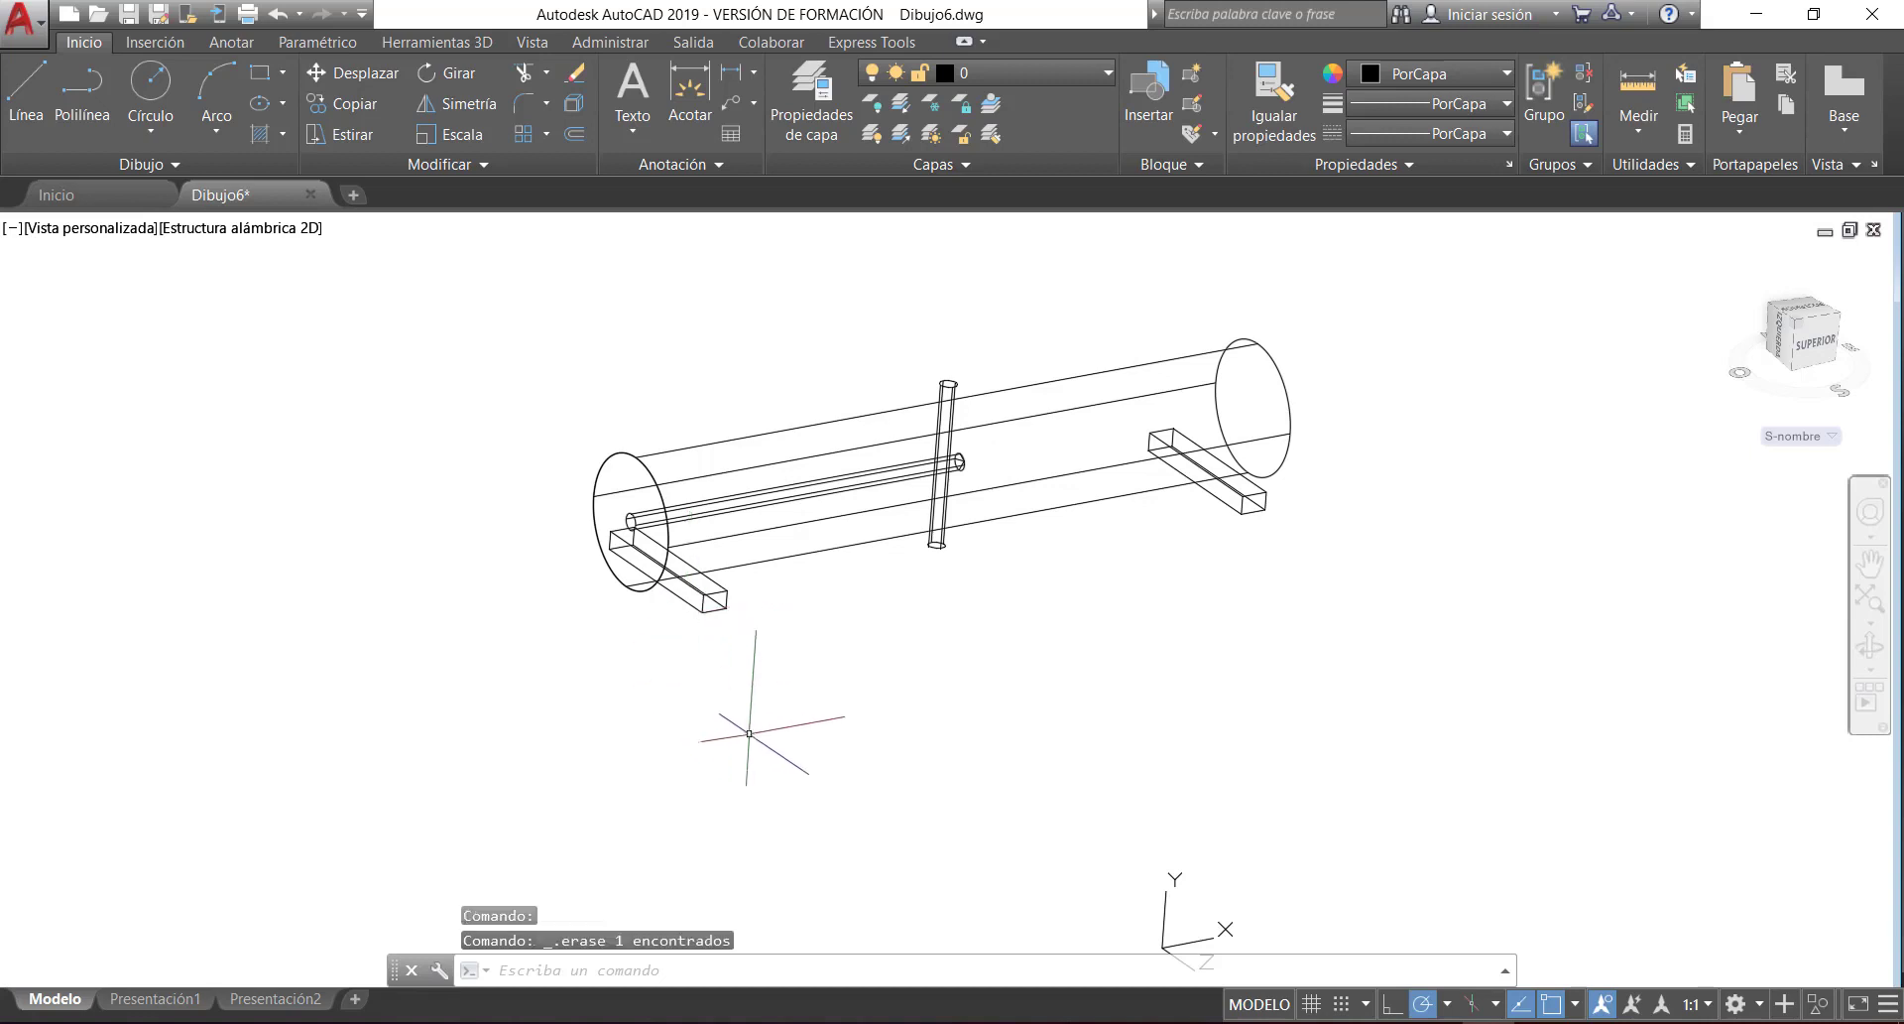
- Subtract the pointed bit, both rectangular blocks and the crosswise rod from the cylinder with the Diferencia operation
middle_drag(943, 670, 955, 746)
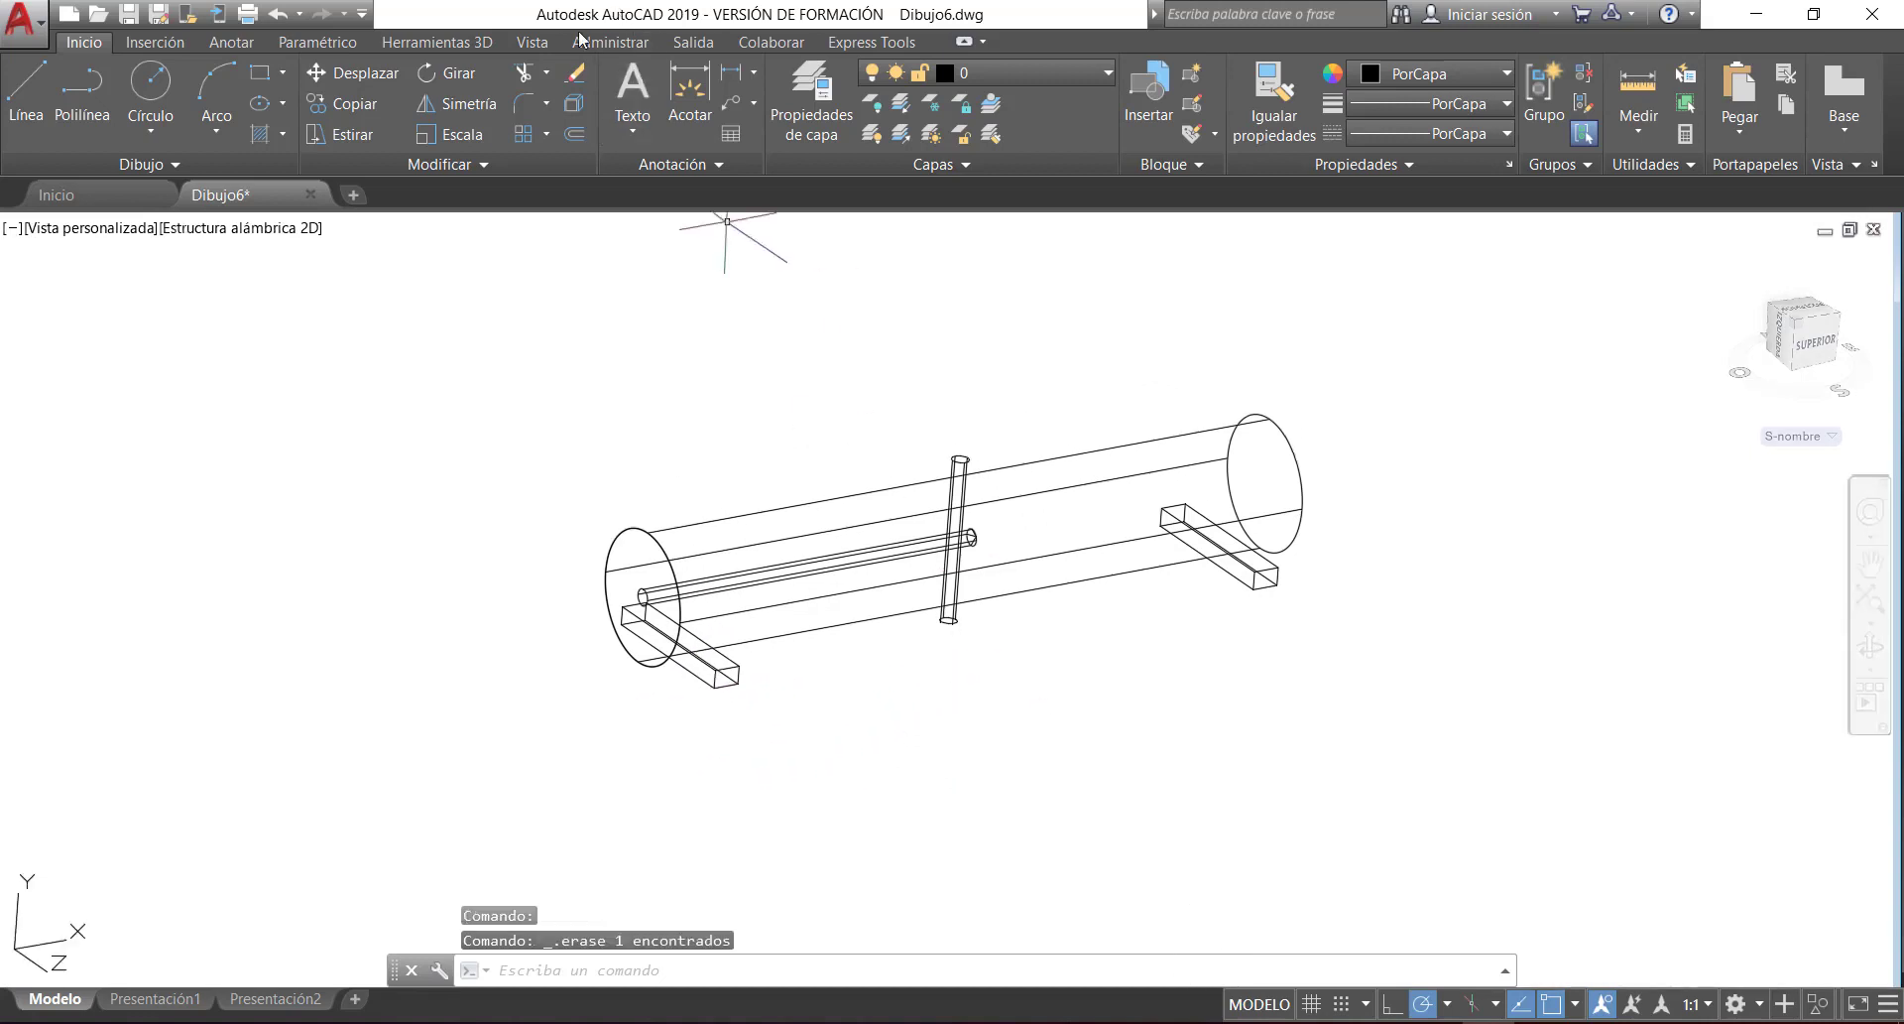
click(485, 45)
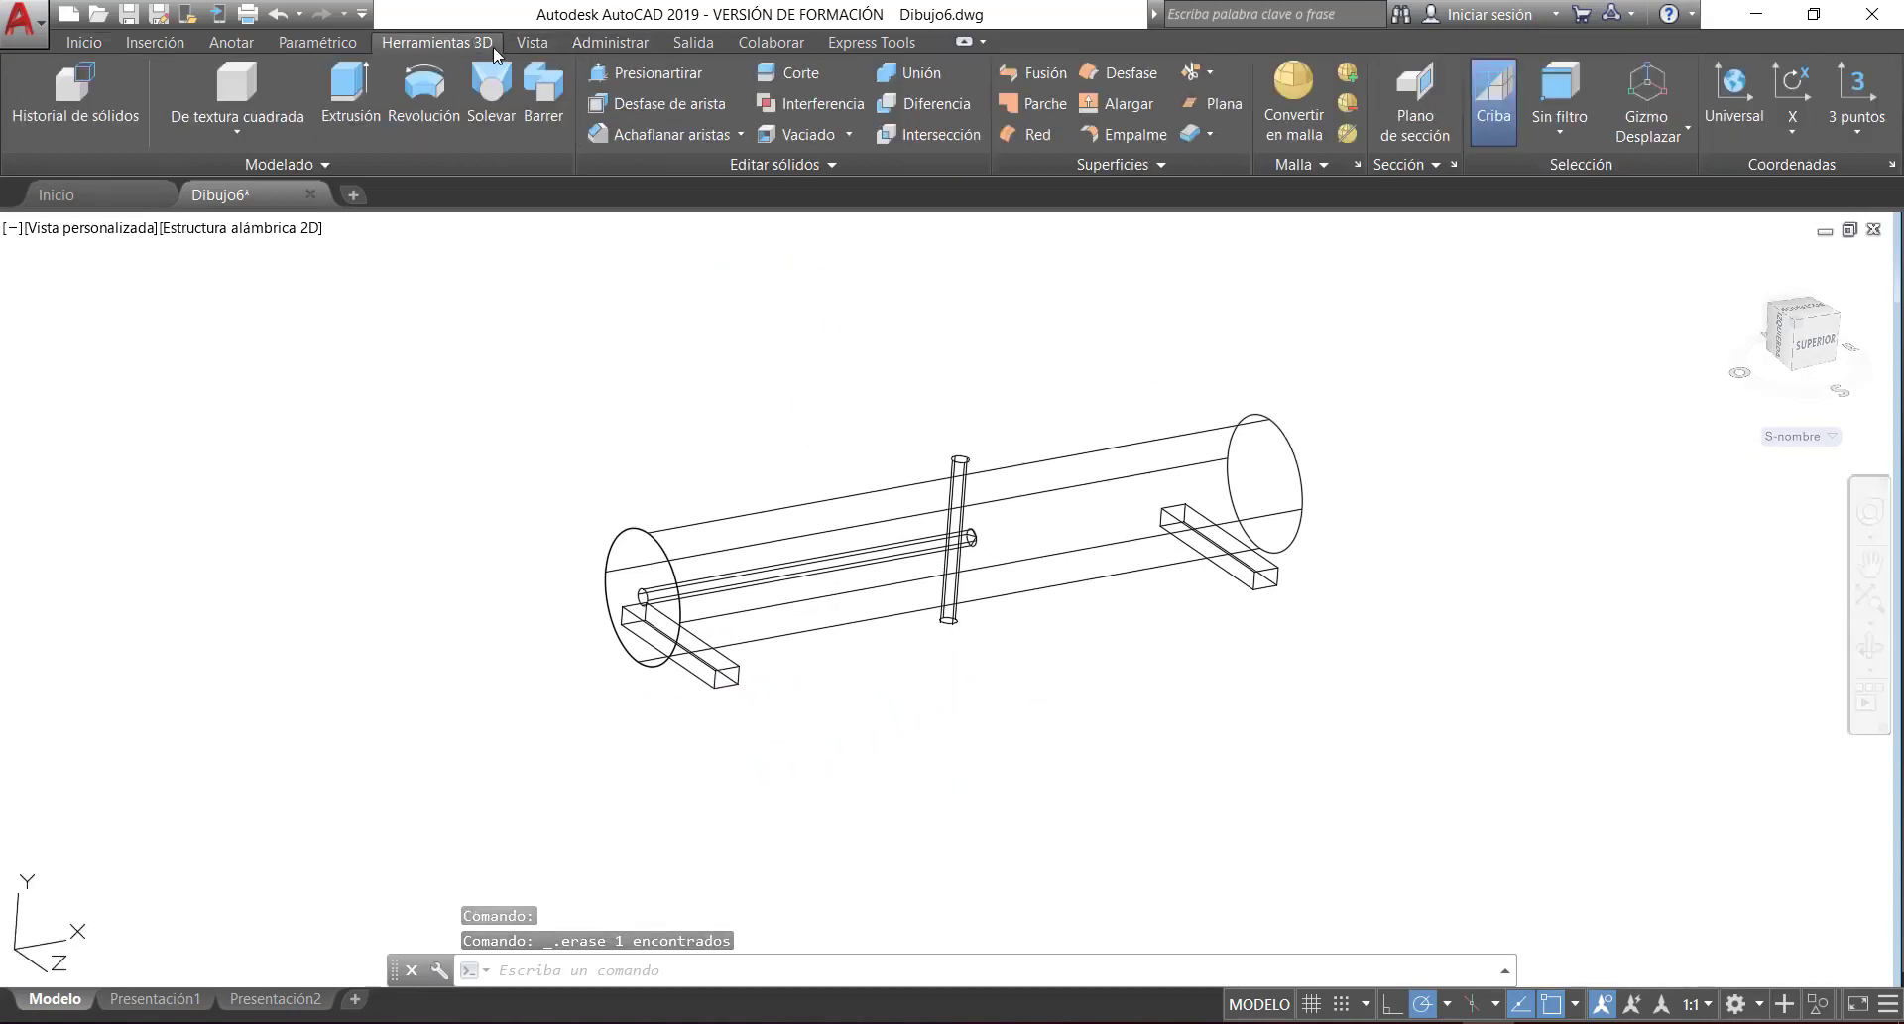
click(917, 103)
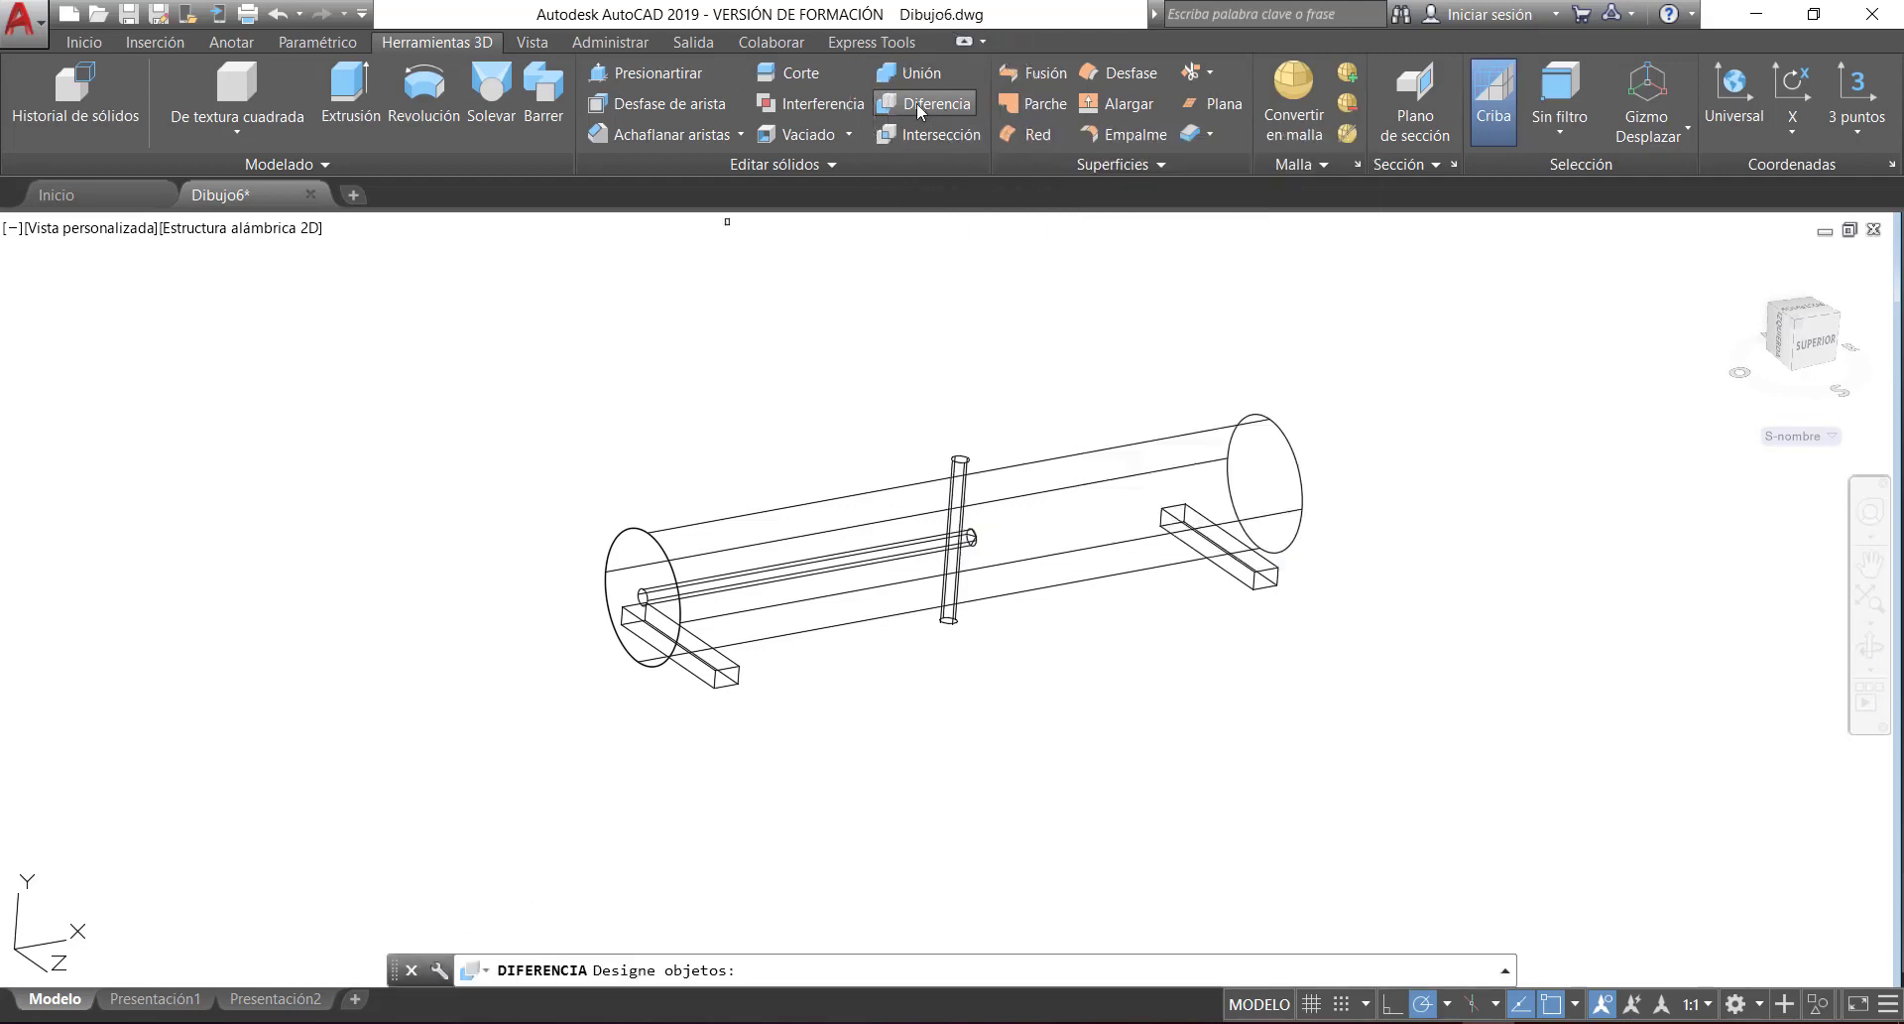
click(811, 505)
key(Return)
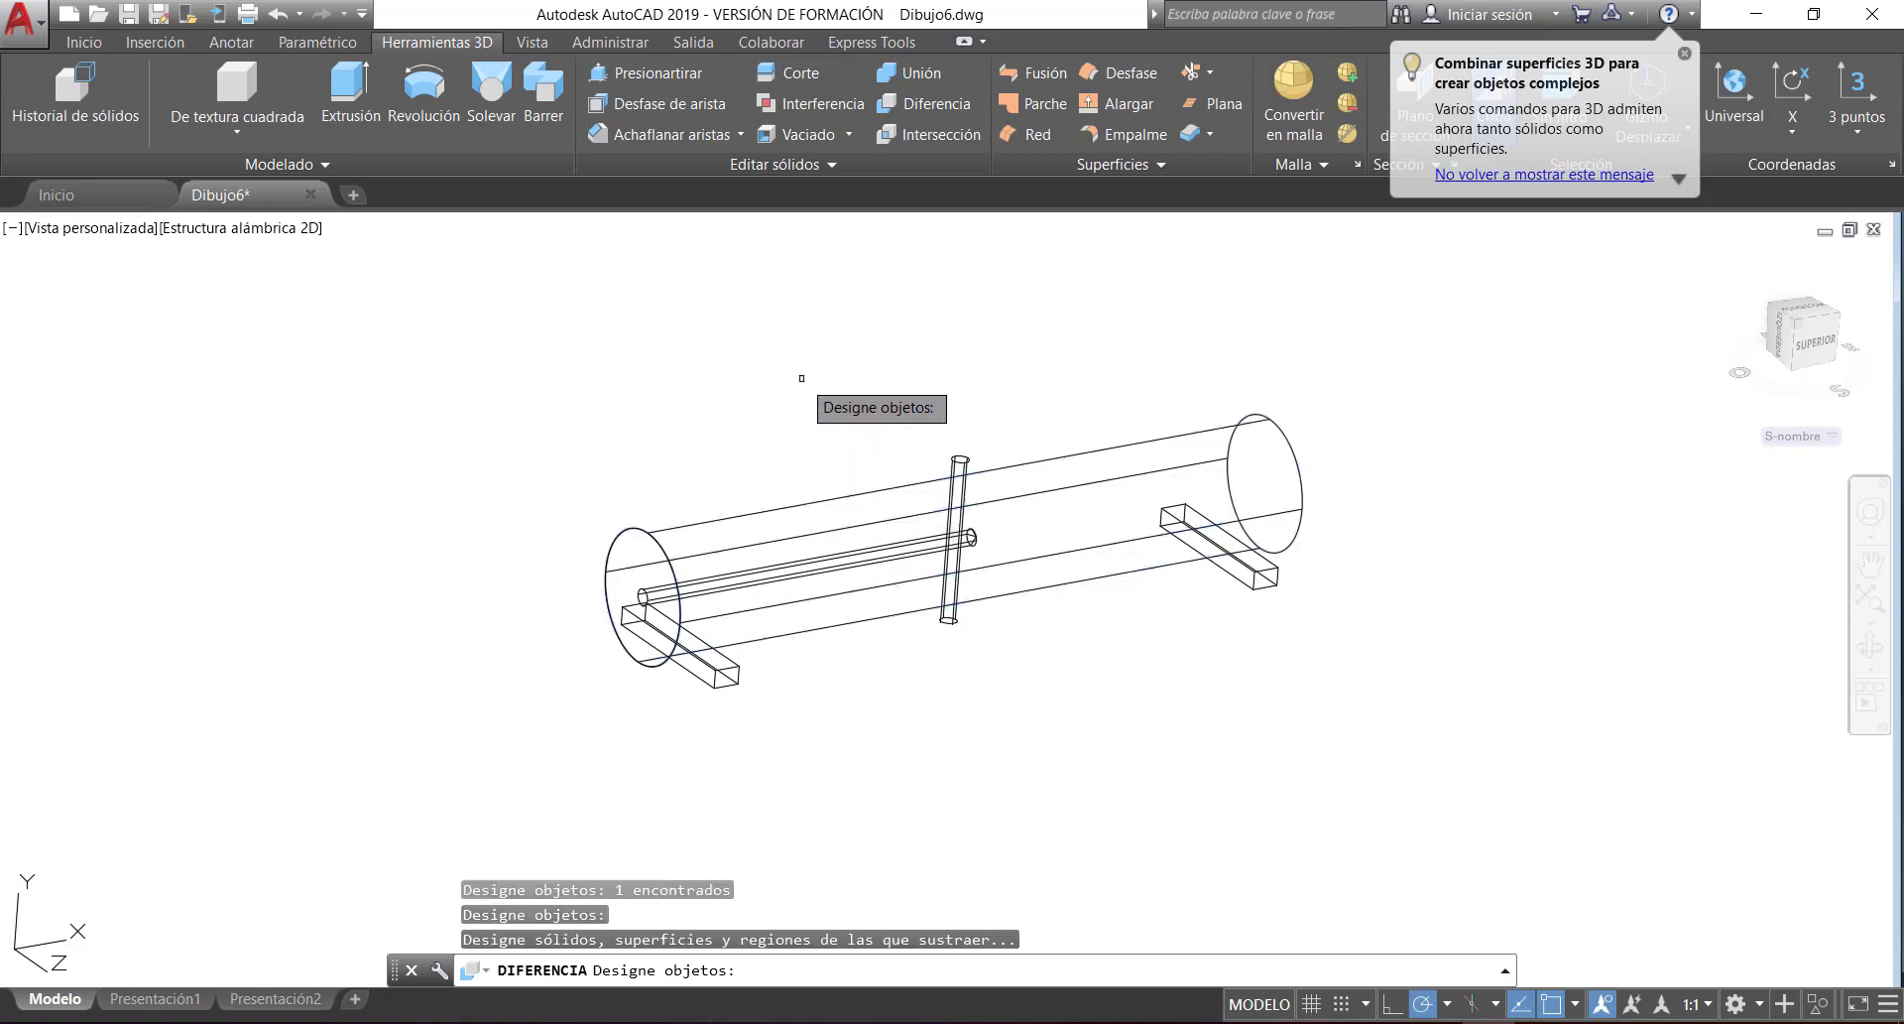
click(349, 297)
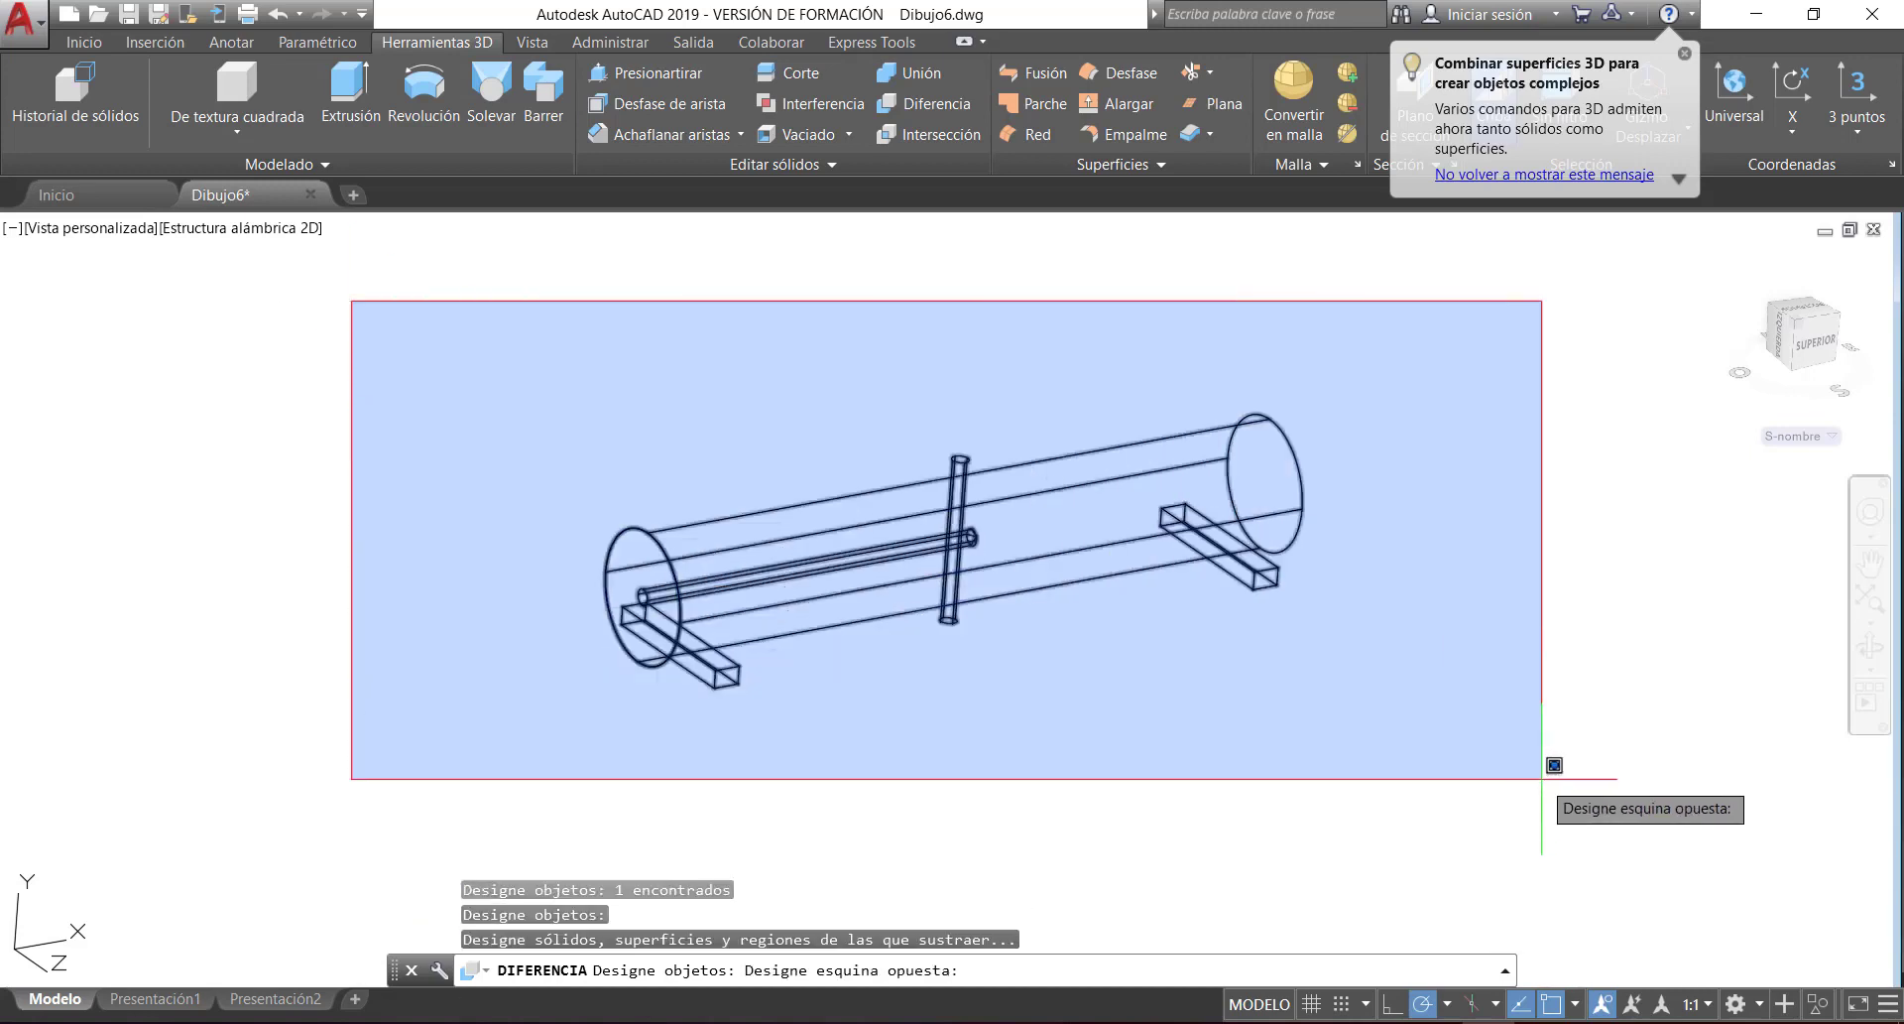
click(1541, 779)
key(Return)
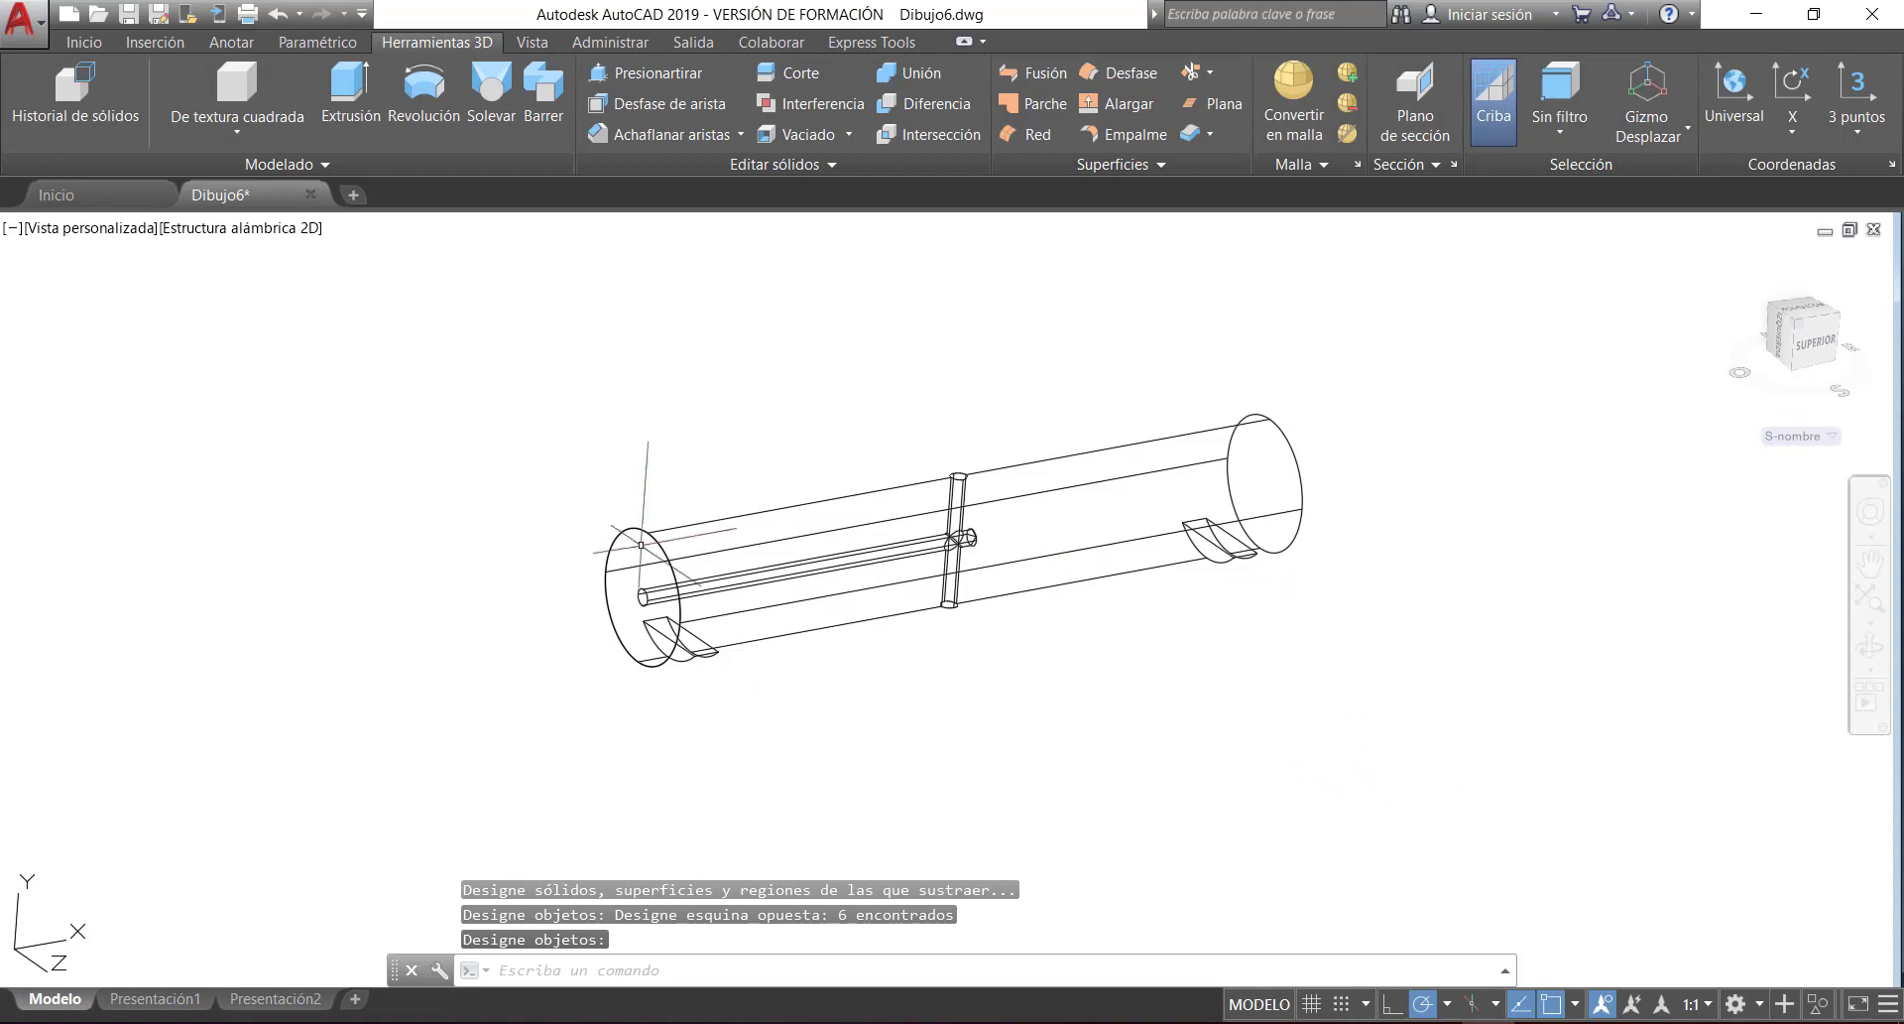
- Examine the notches, the axial hole and both curved mouths of the crosswise hole in the front view
click(90, 227)
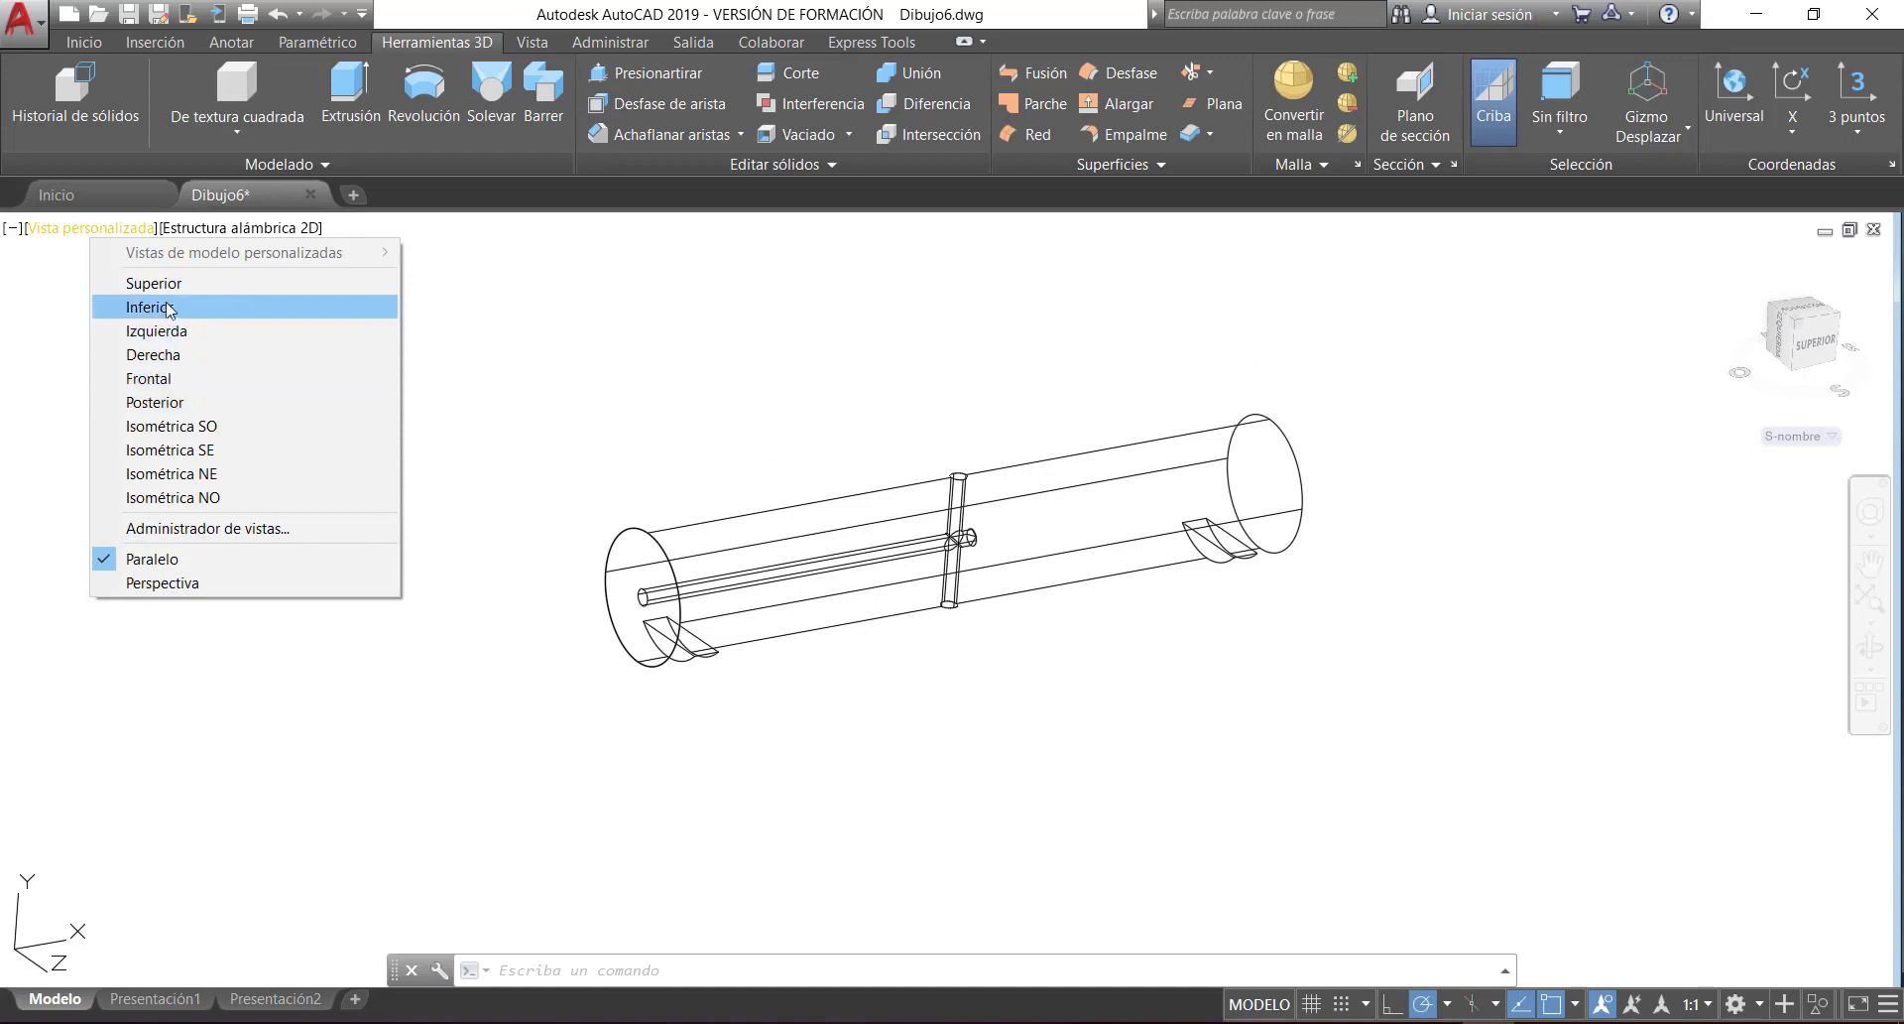
click(168, 378)
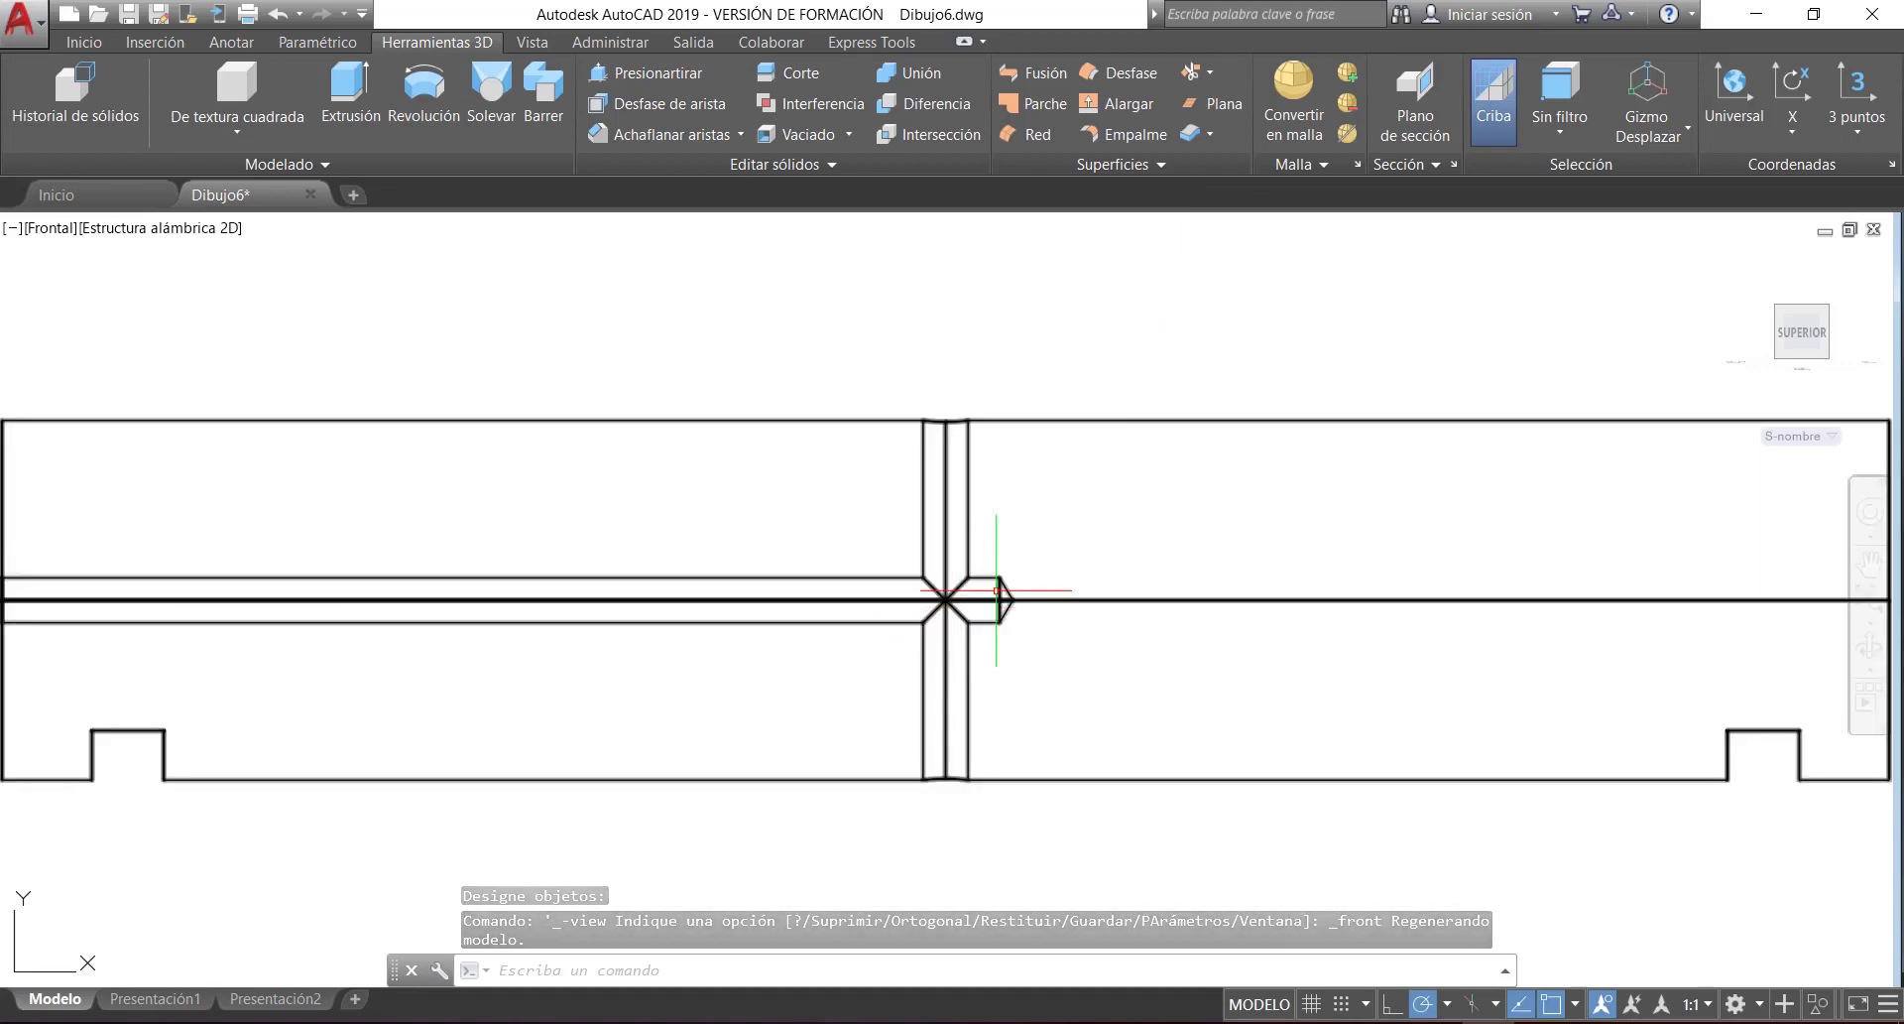
scroll(997, 597, up, 3)
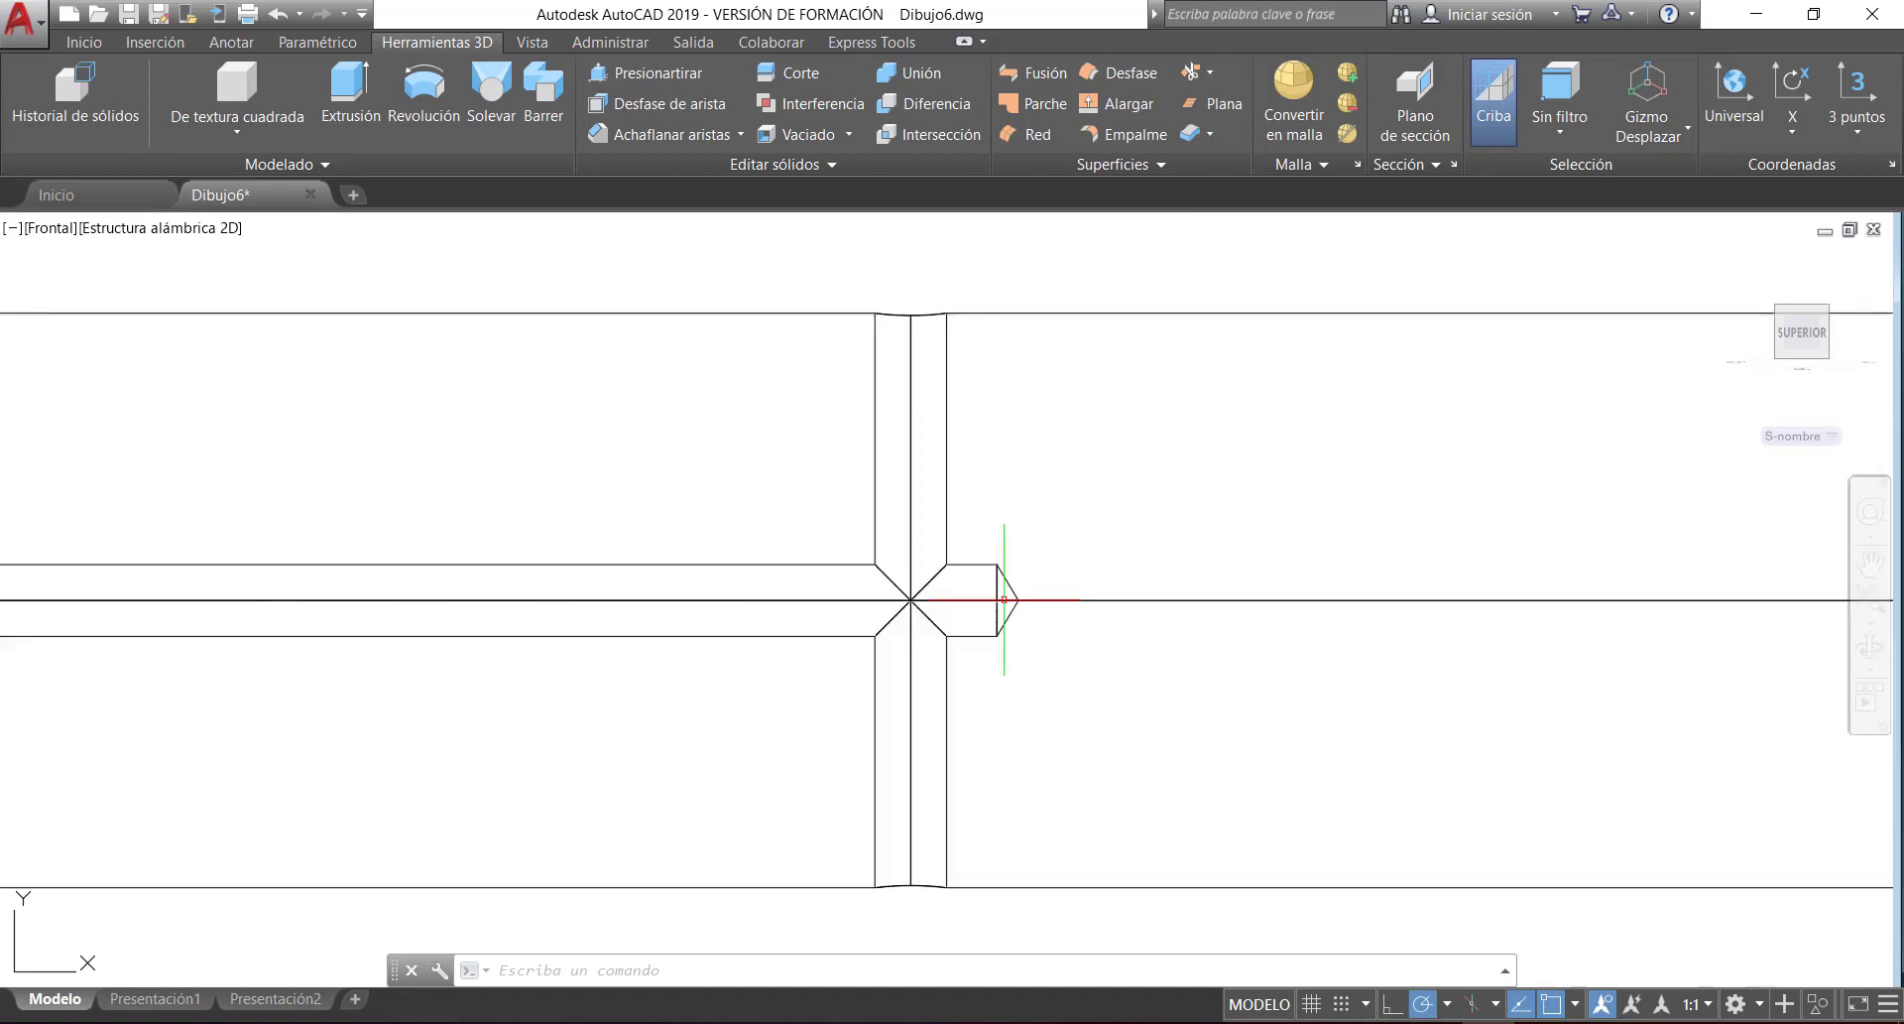
scroll(987, 596, down, 3)
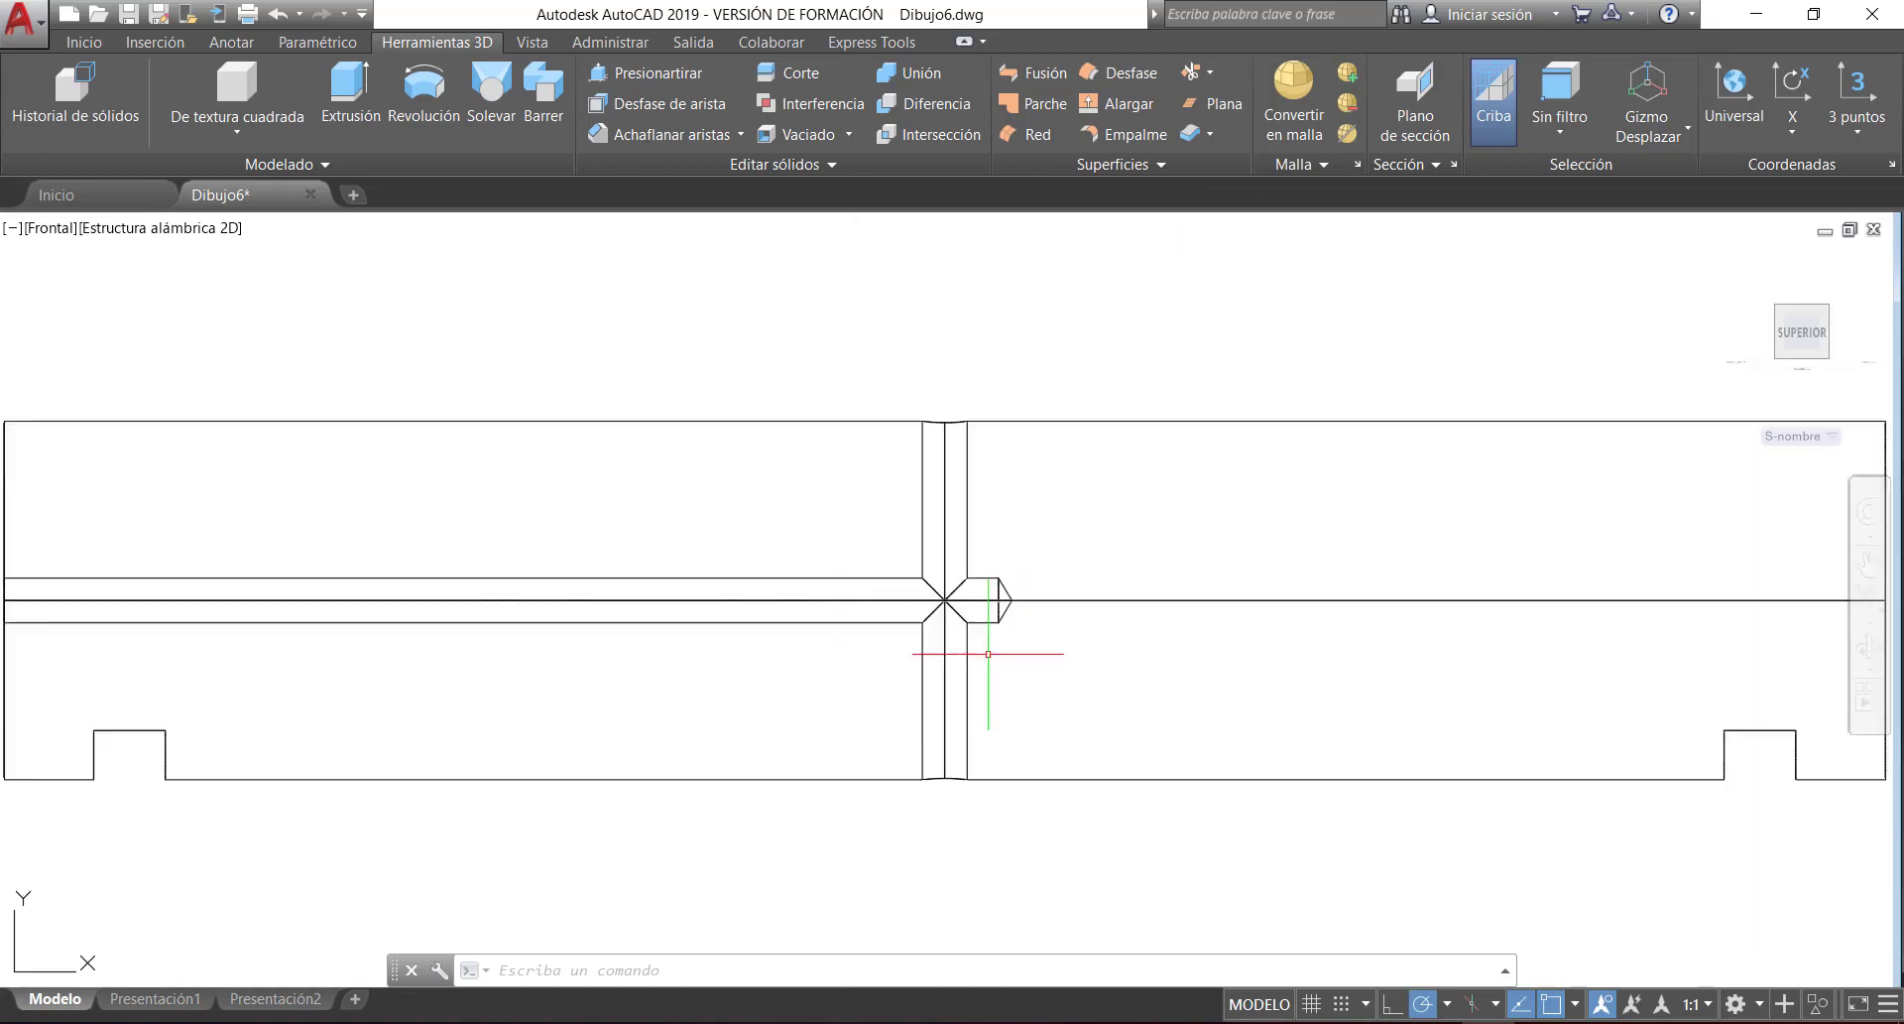
scroll(1003, 594, down, 3)
scroll(1169, 502, up, 2)
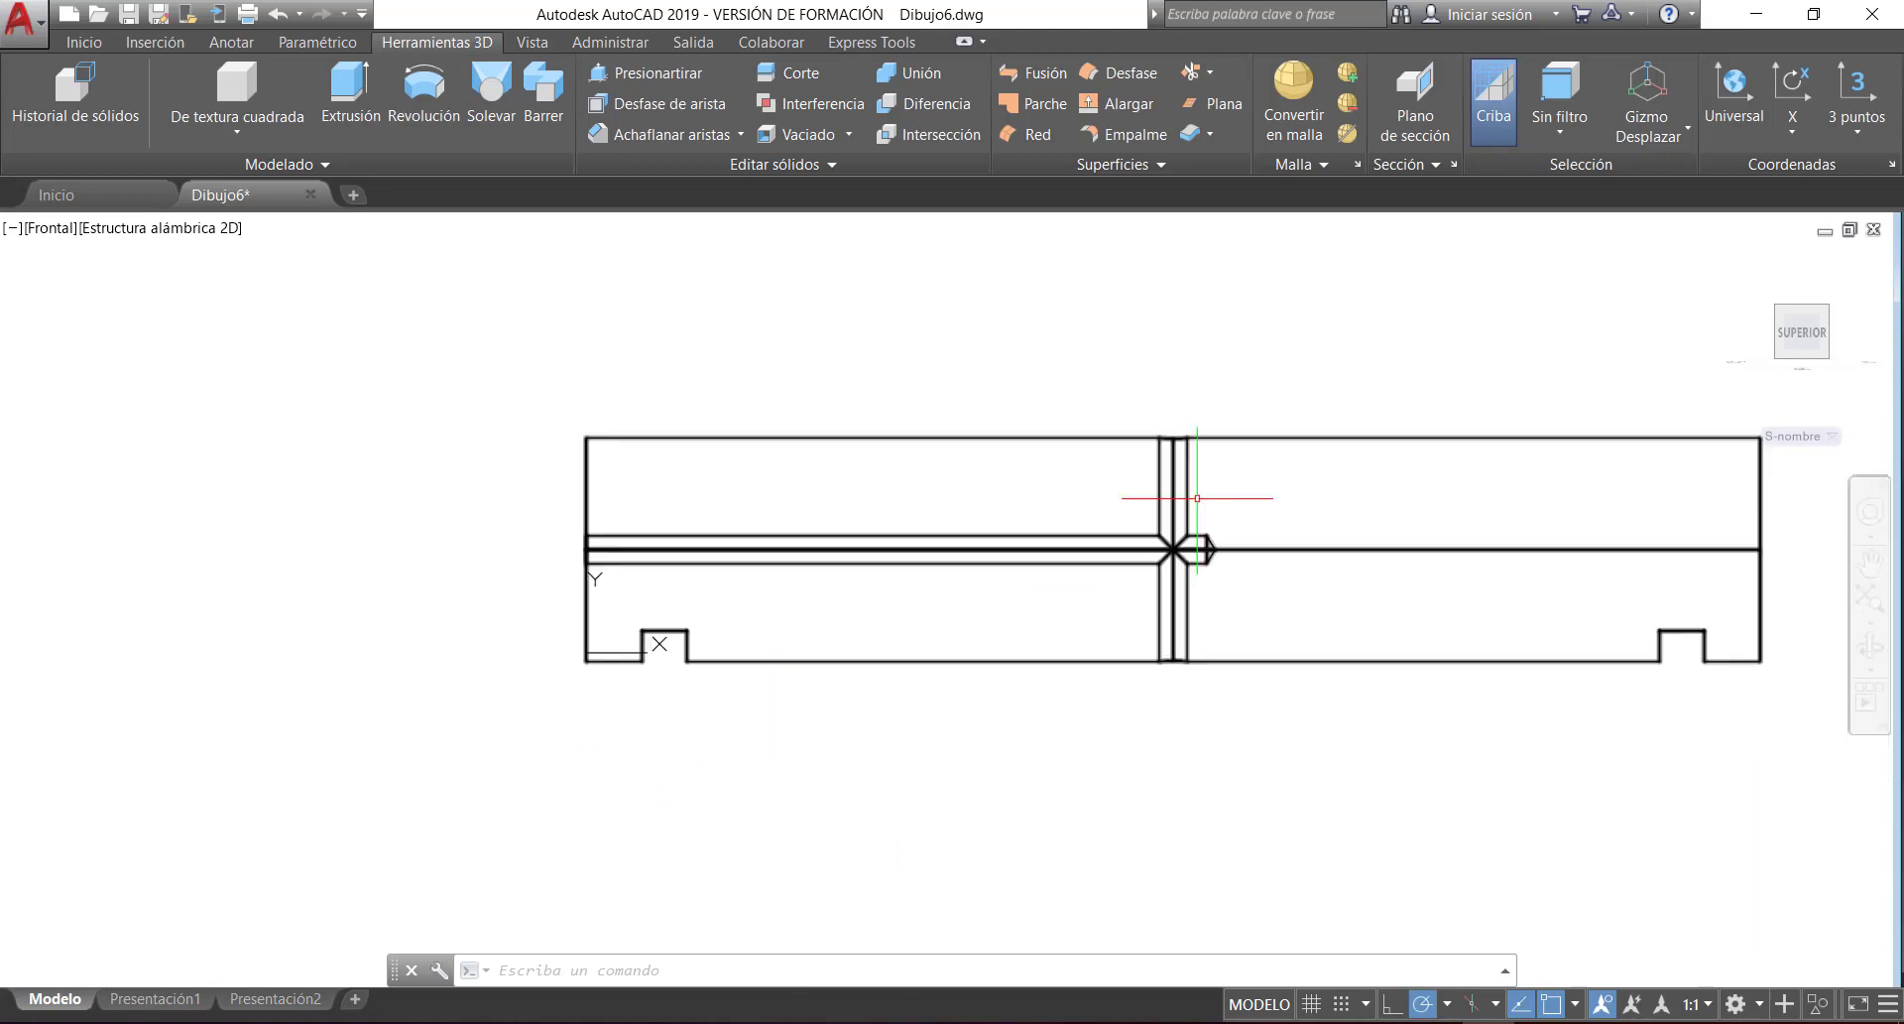
scroll(1169, 446, up, 4)
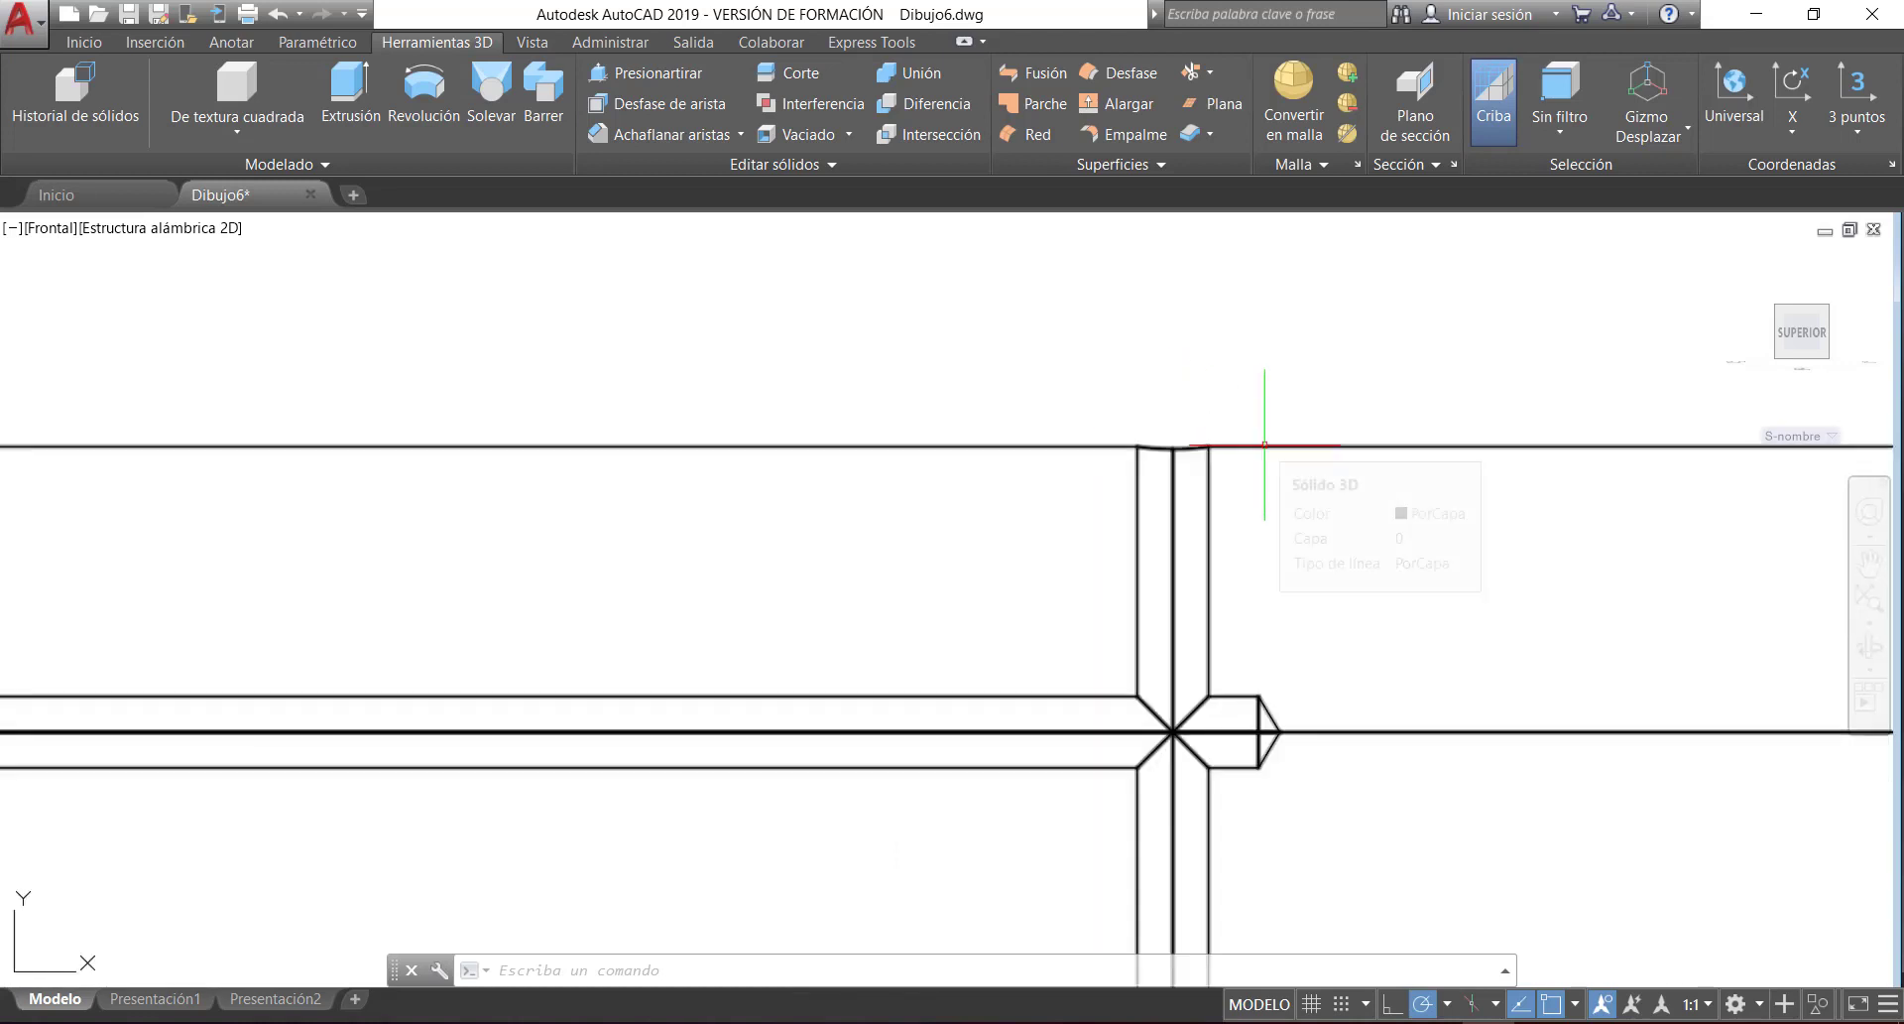
scroll(1242, 455, up, 4)
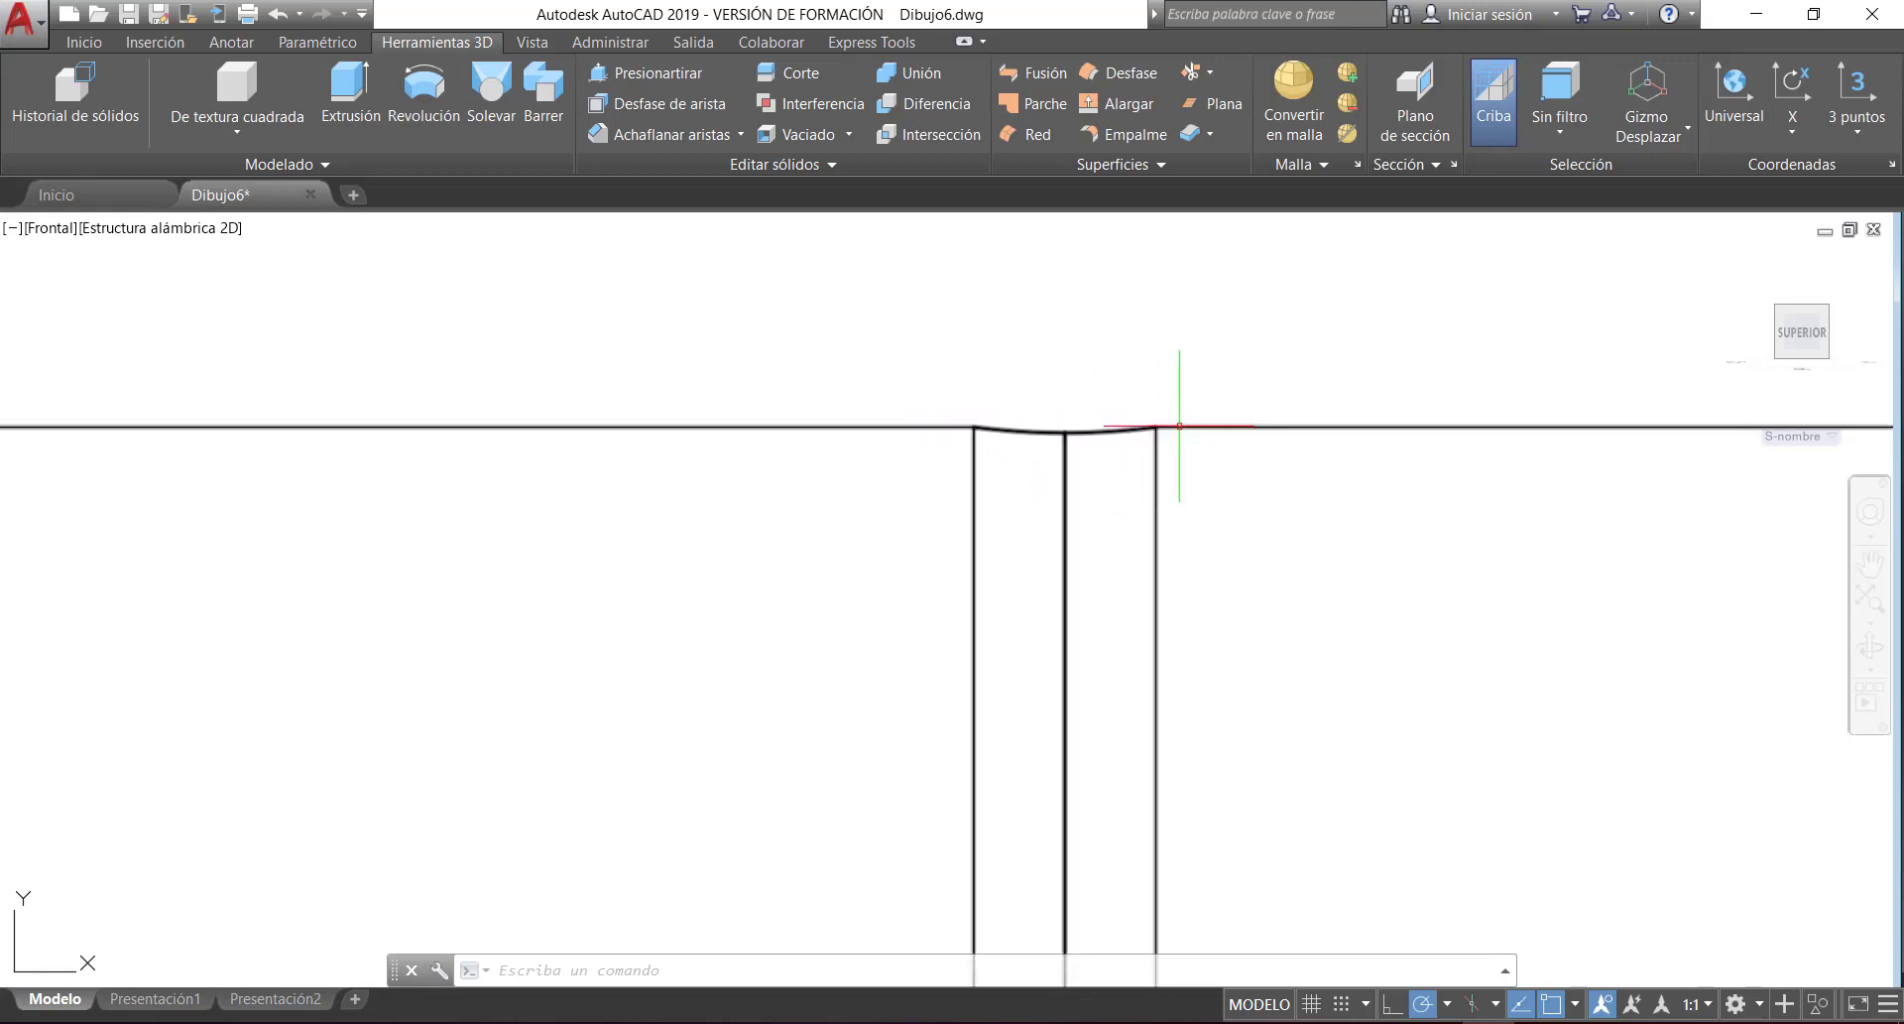
scroll(1036, 382, down, 3)
scroll(1110, 445, down, 3)
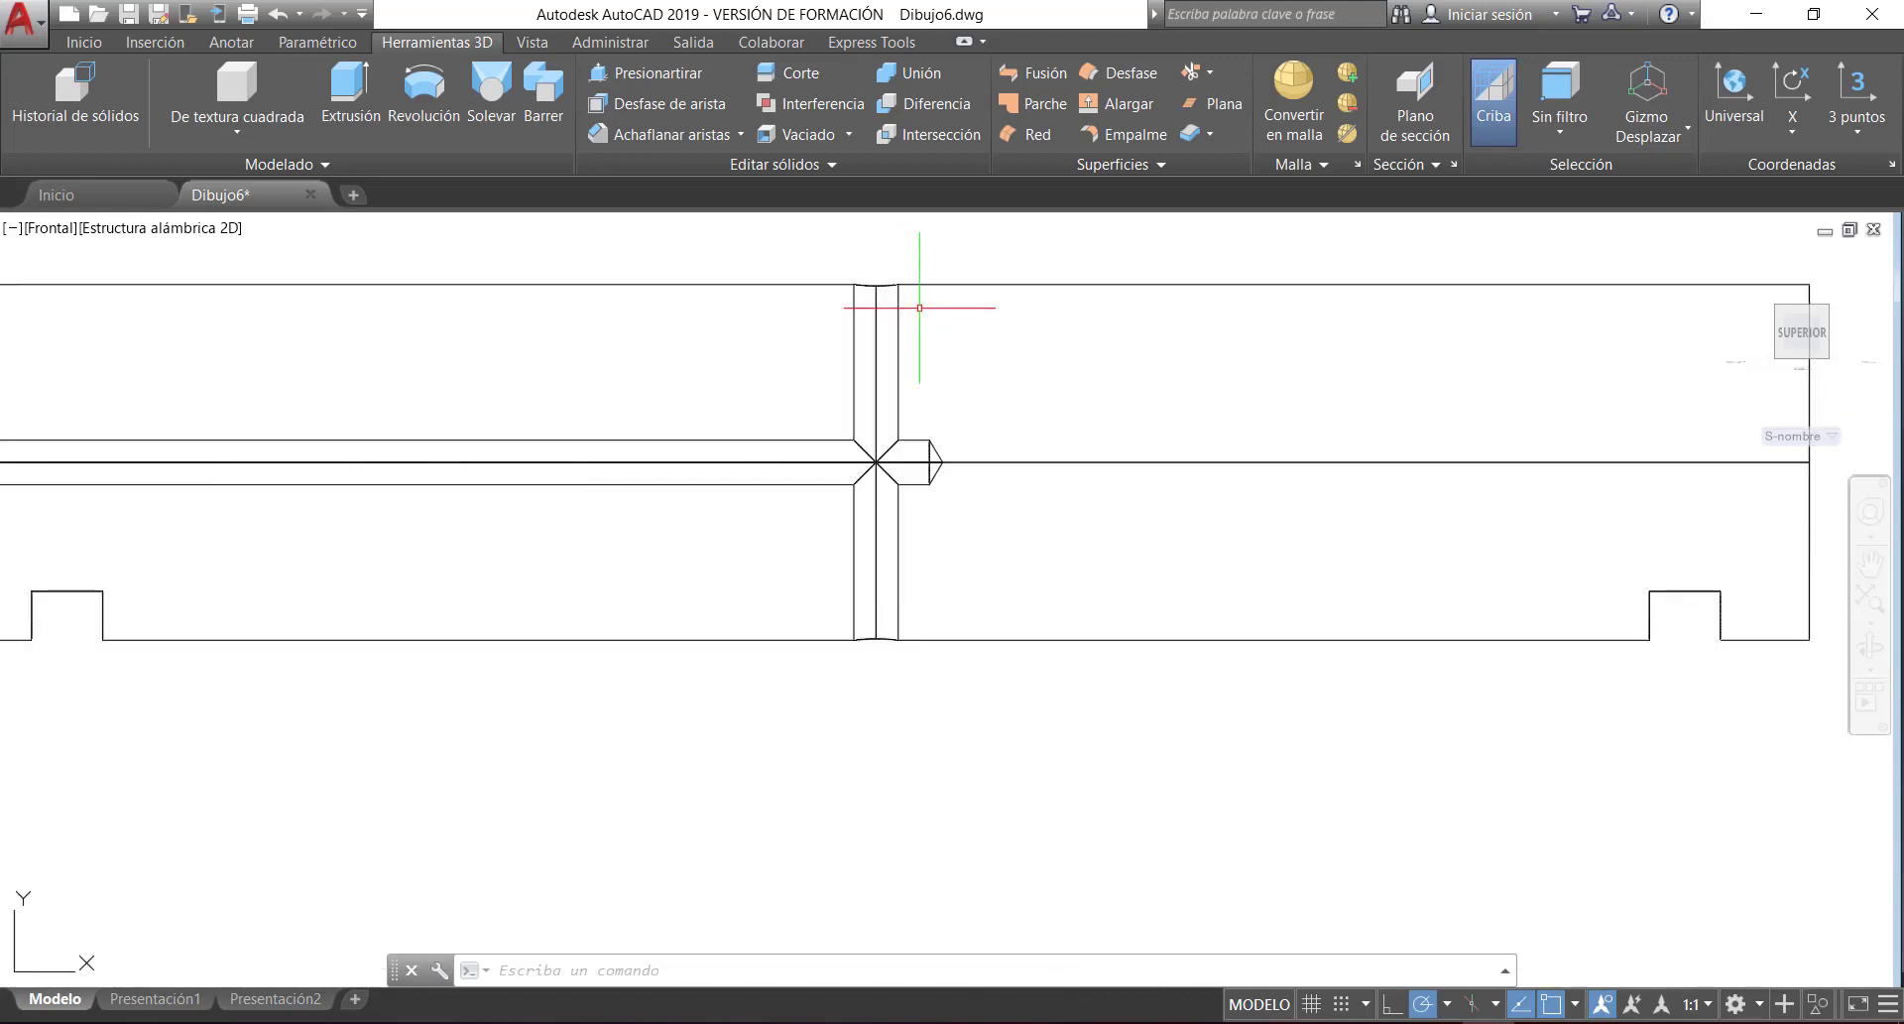
scroll(880, 654, up, 5)
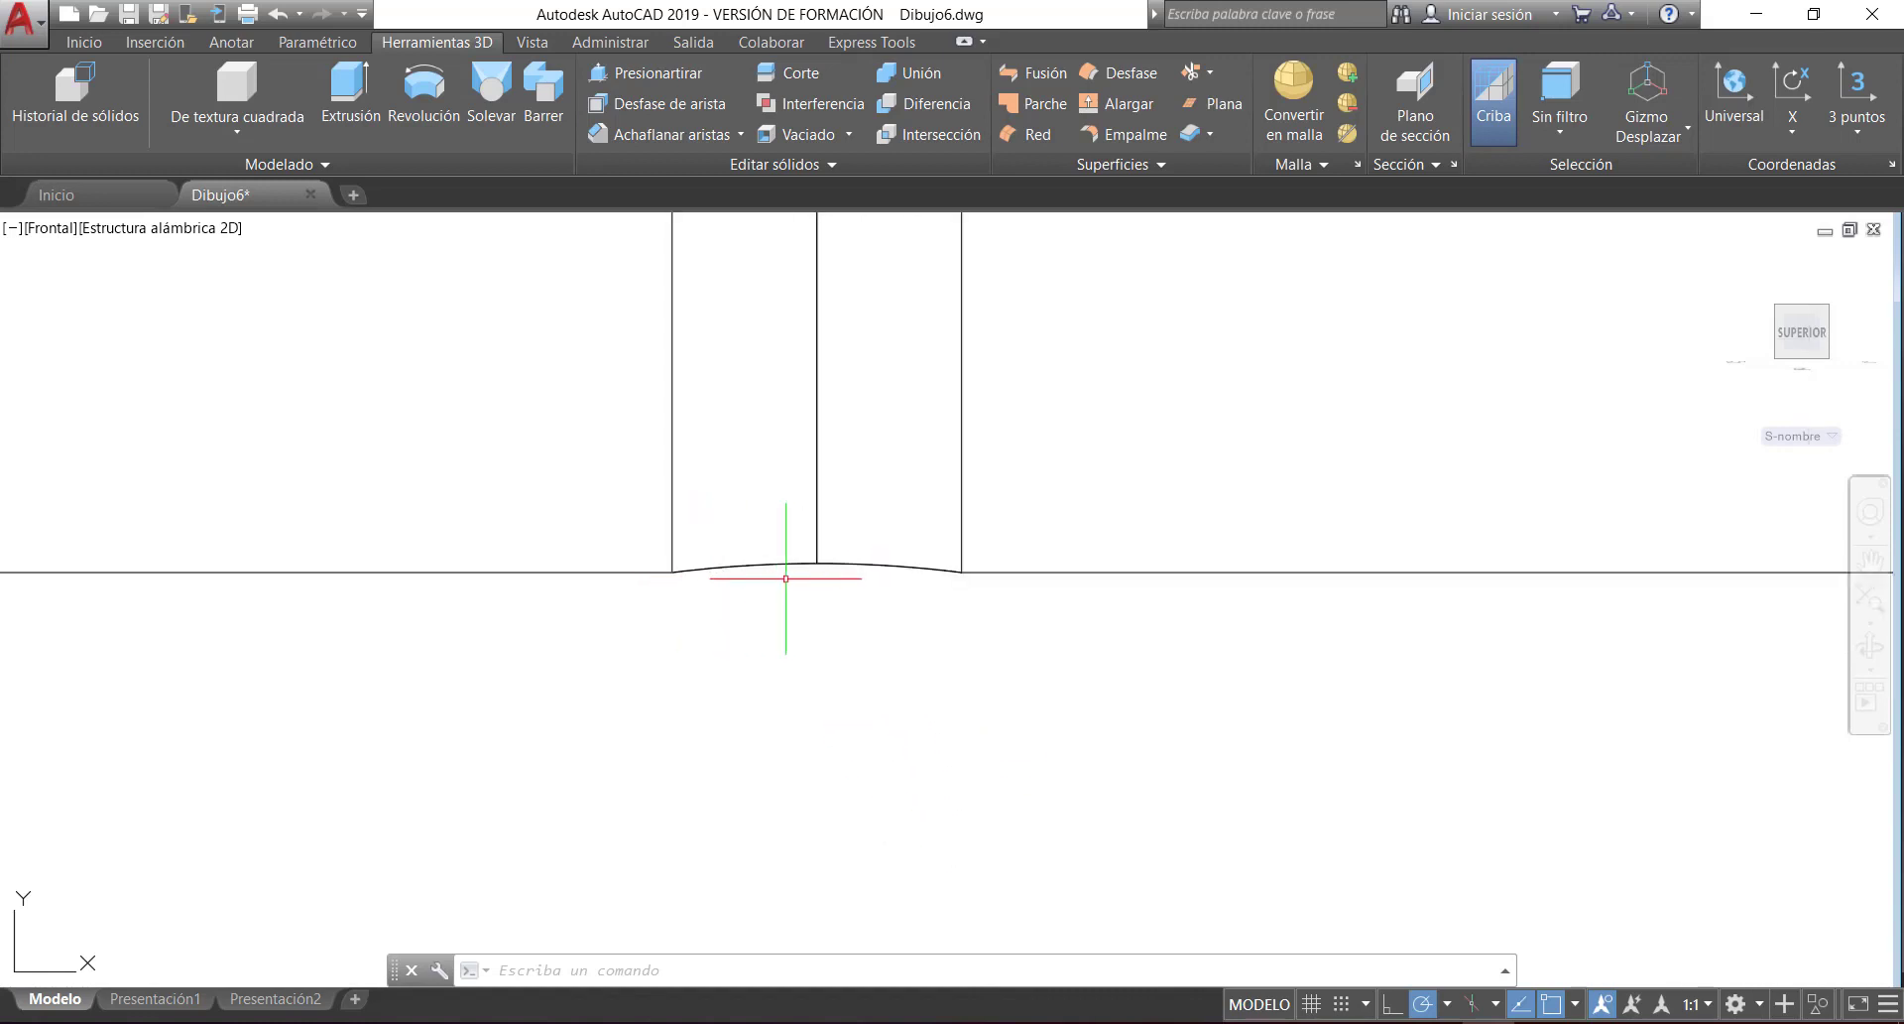
scroll(898, 589, down, 5)
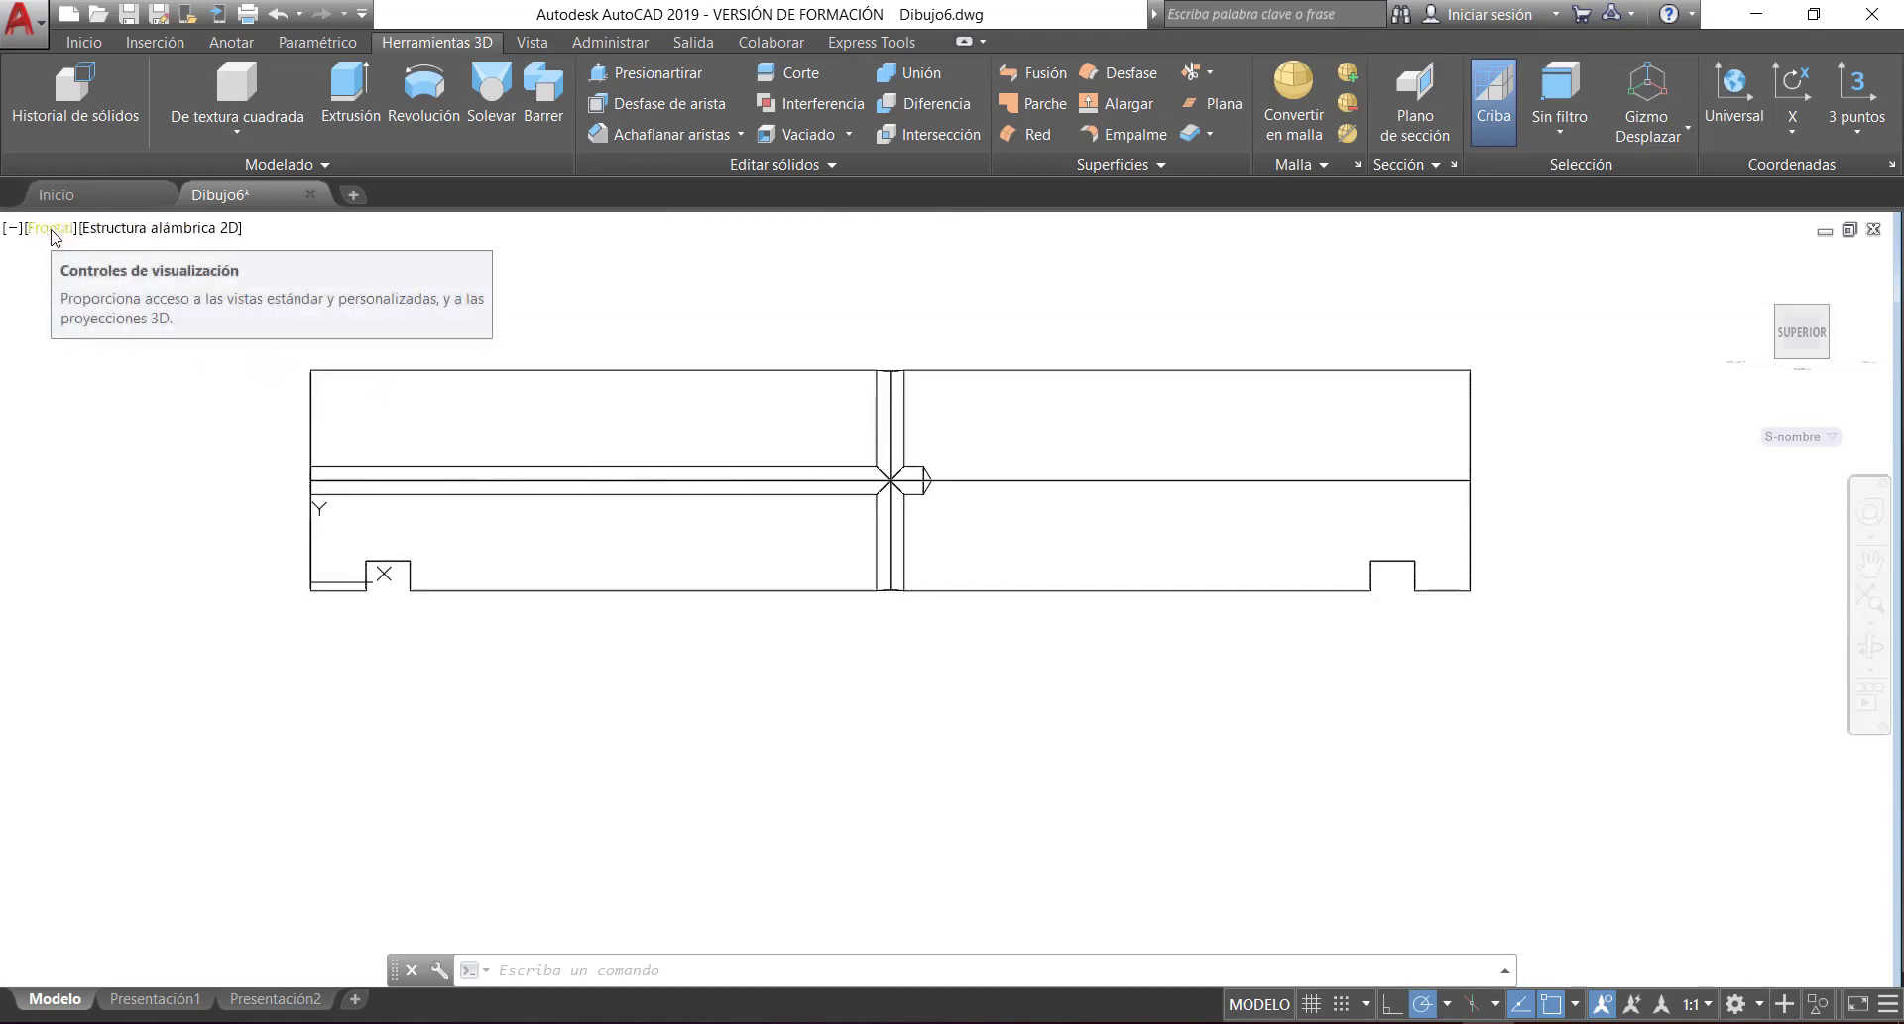
- Examine the crosswise hole and the cylinder's end hole from several angles in the Tonos de gris visual style
click(159, 231)
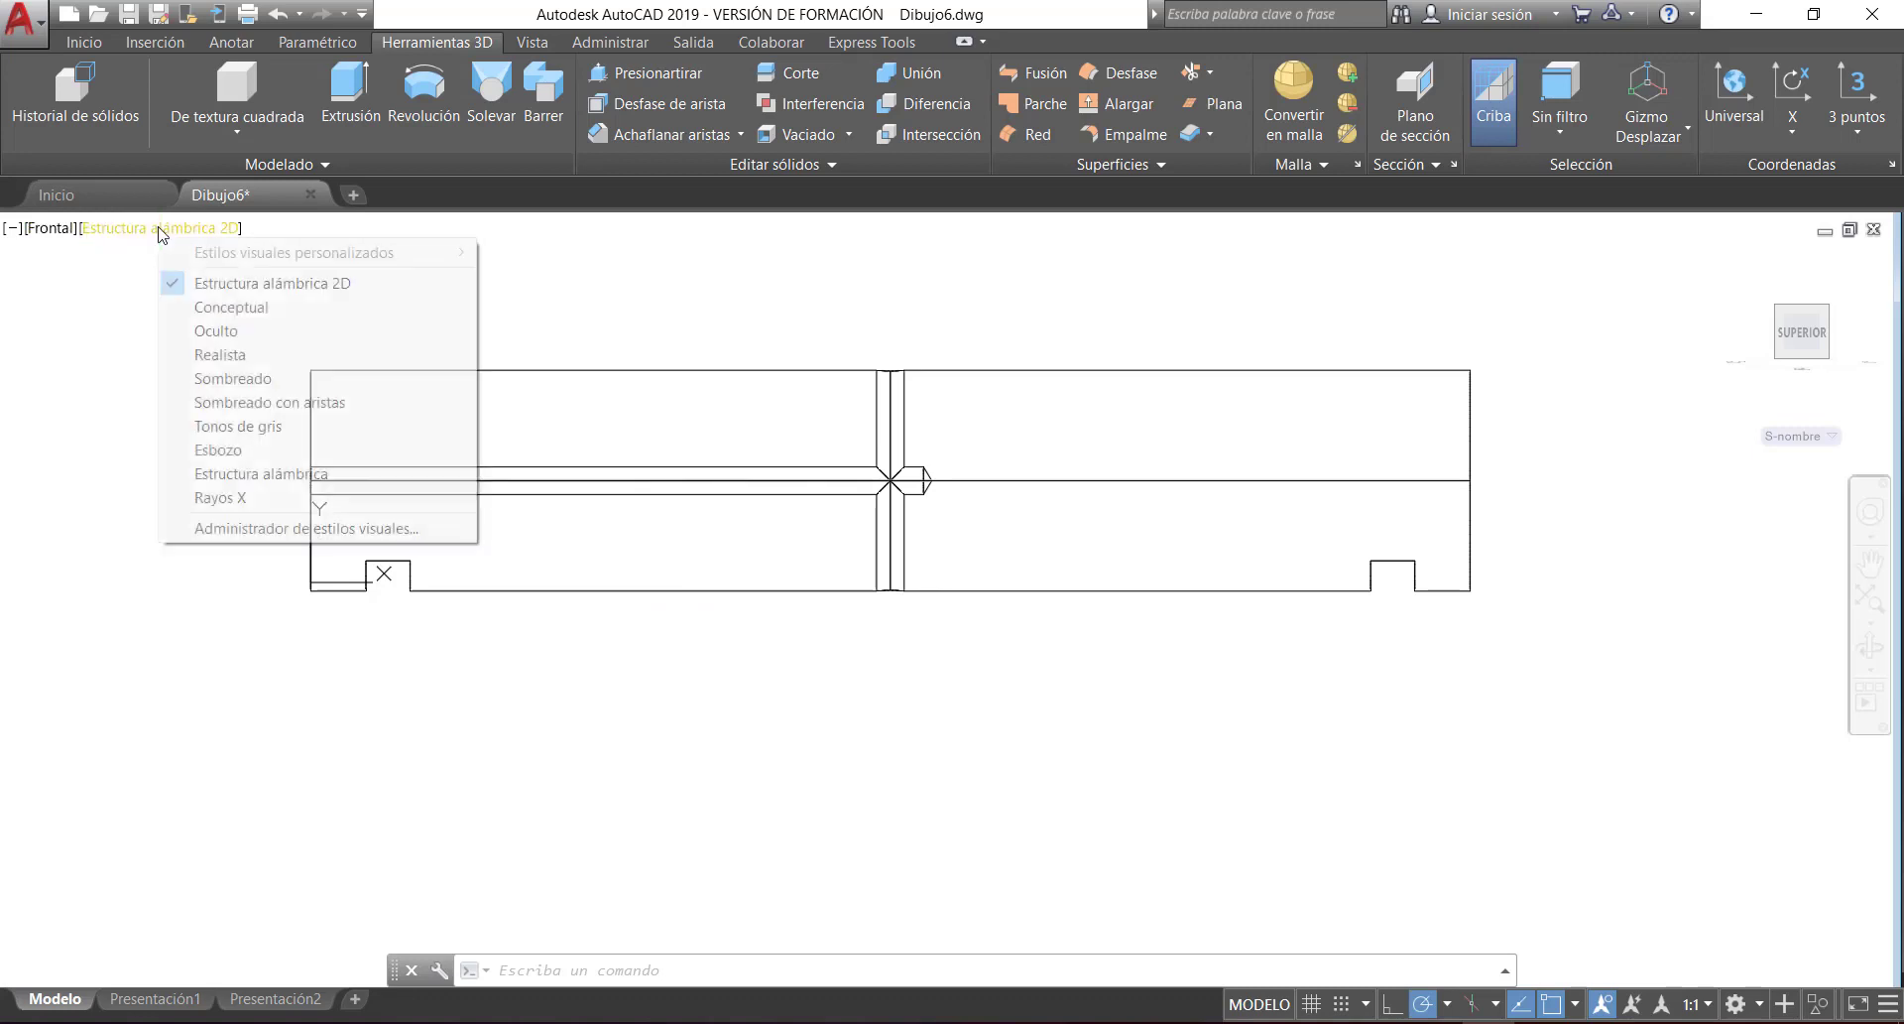
click(266, 429)
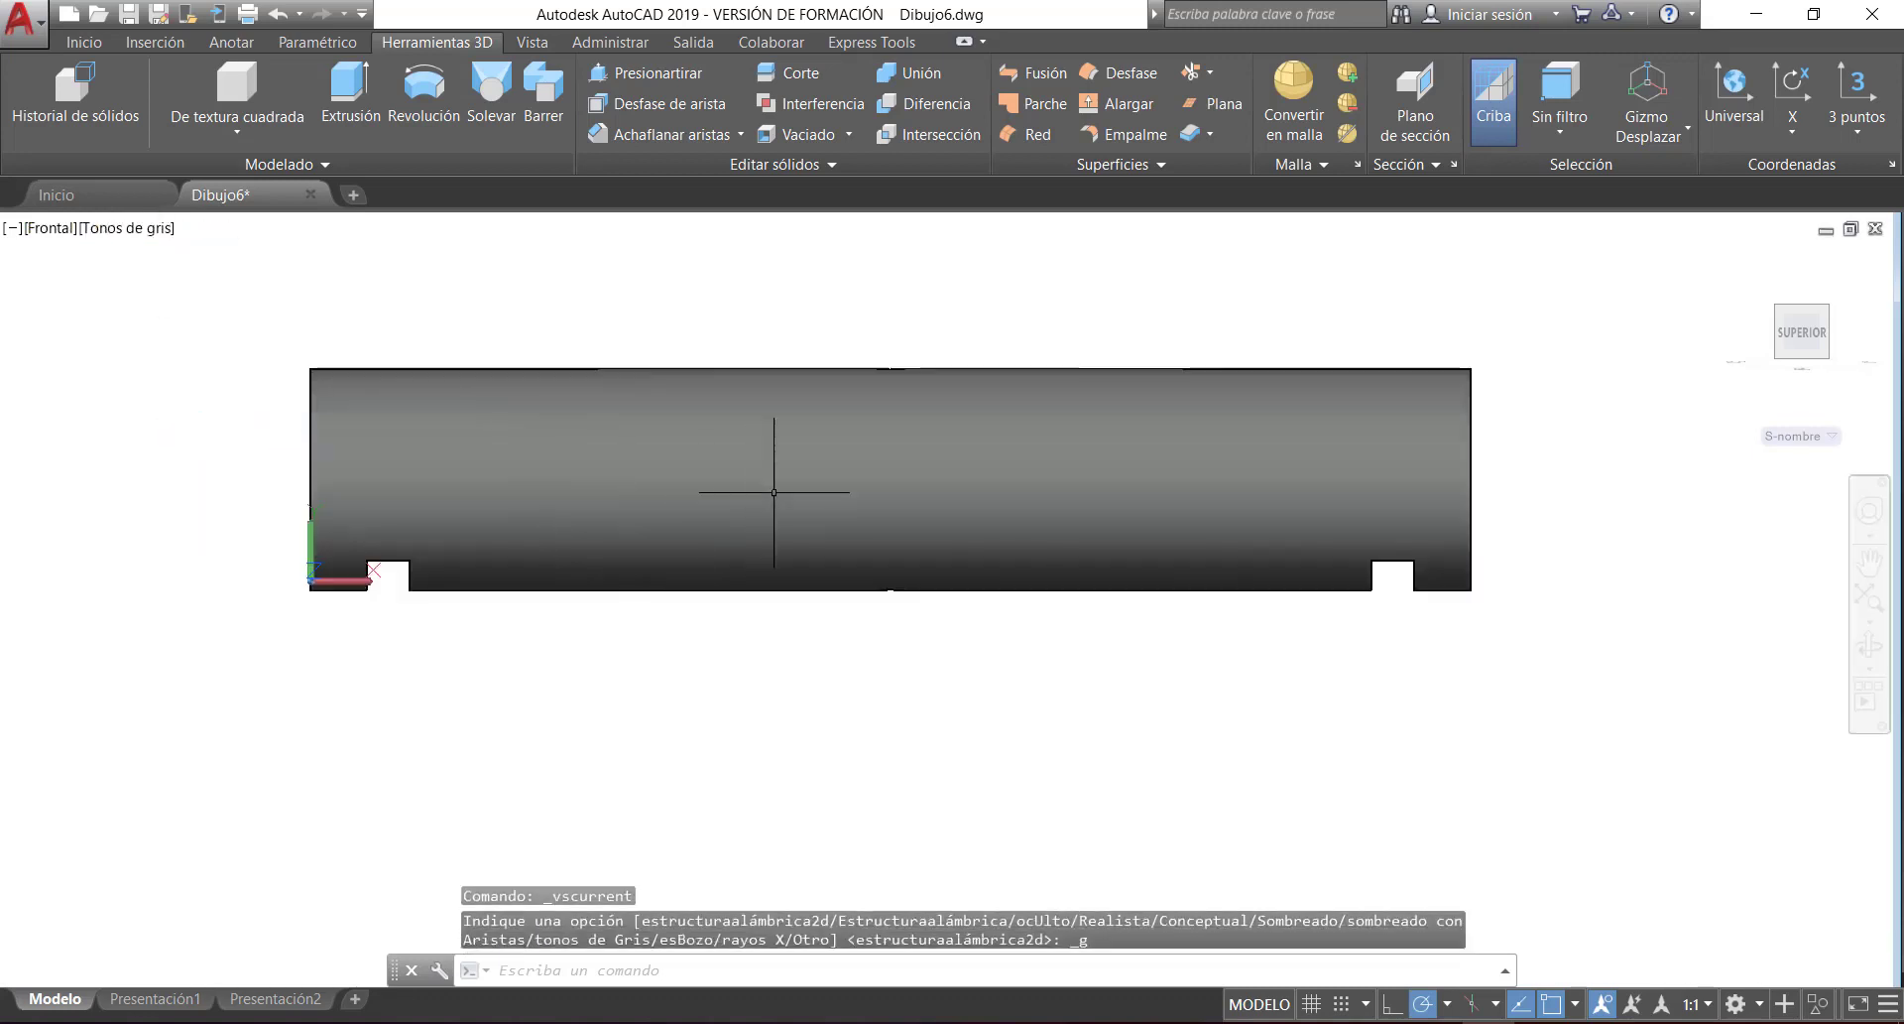
scroll(900, 357, up, 7)
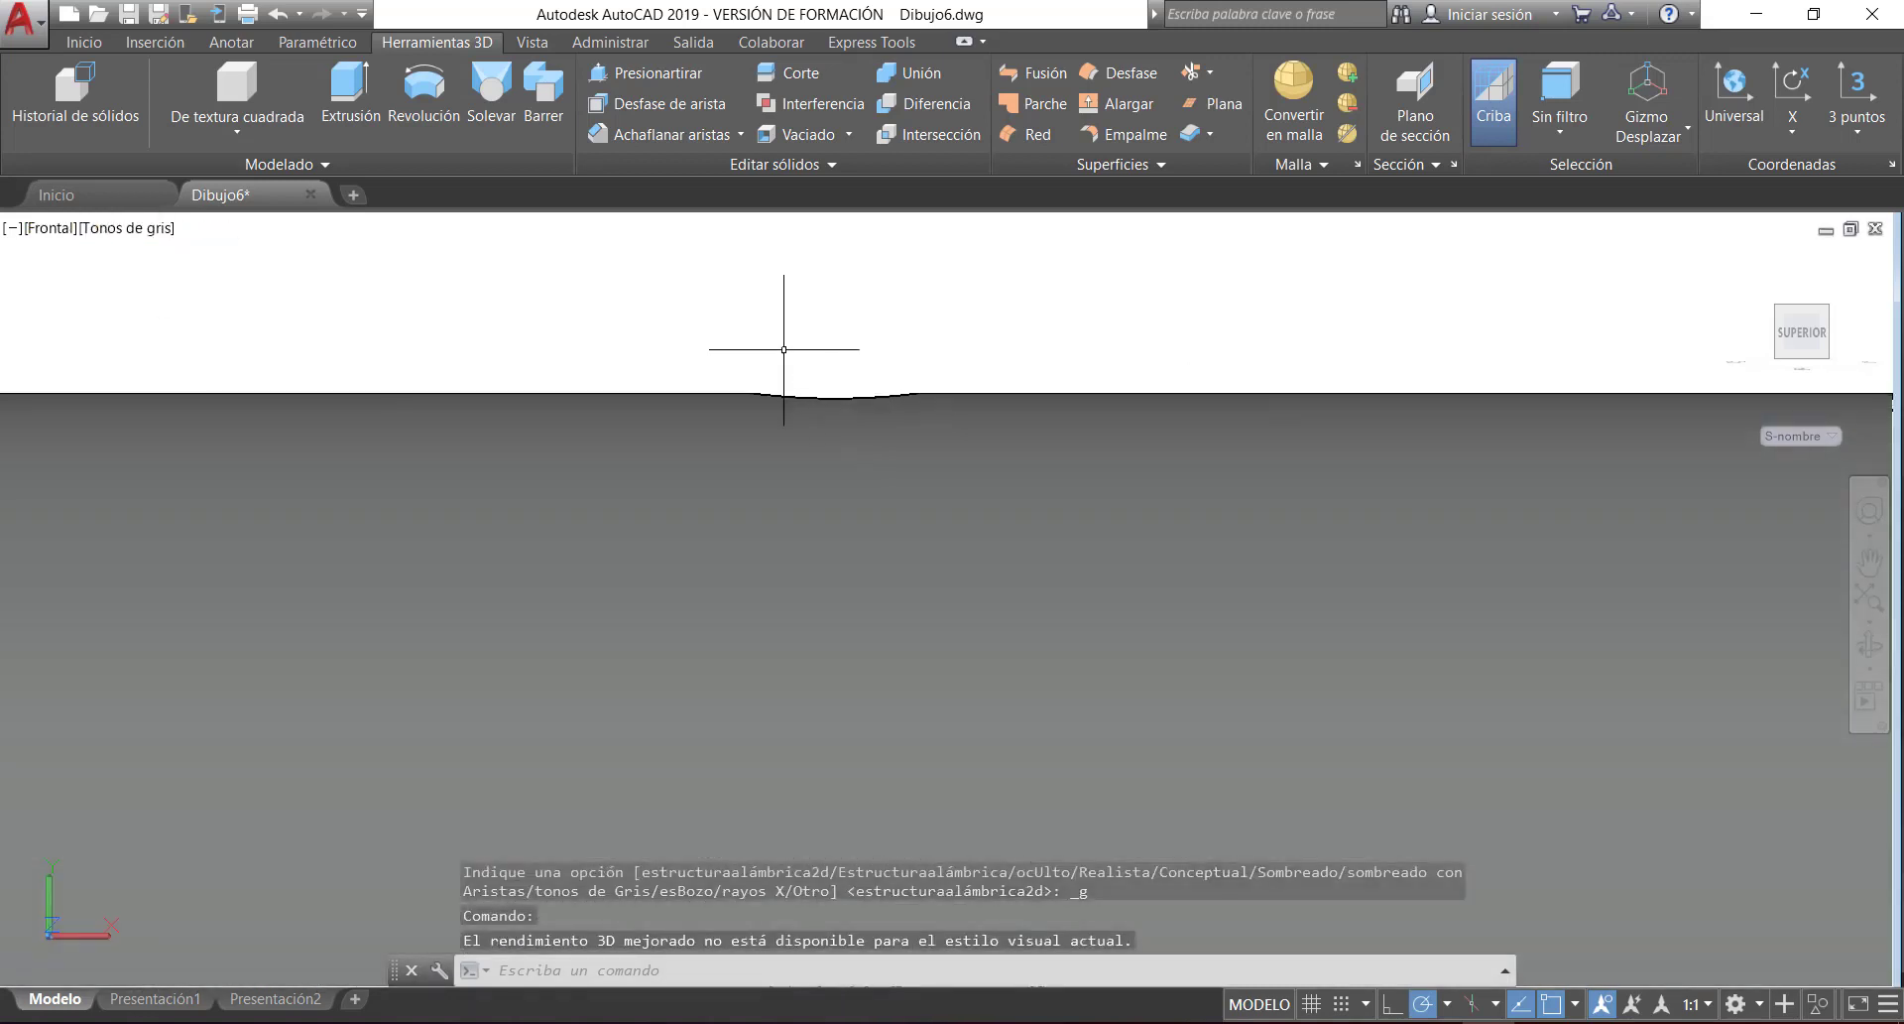
scroll(943, 366, down, 10)
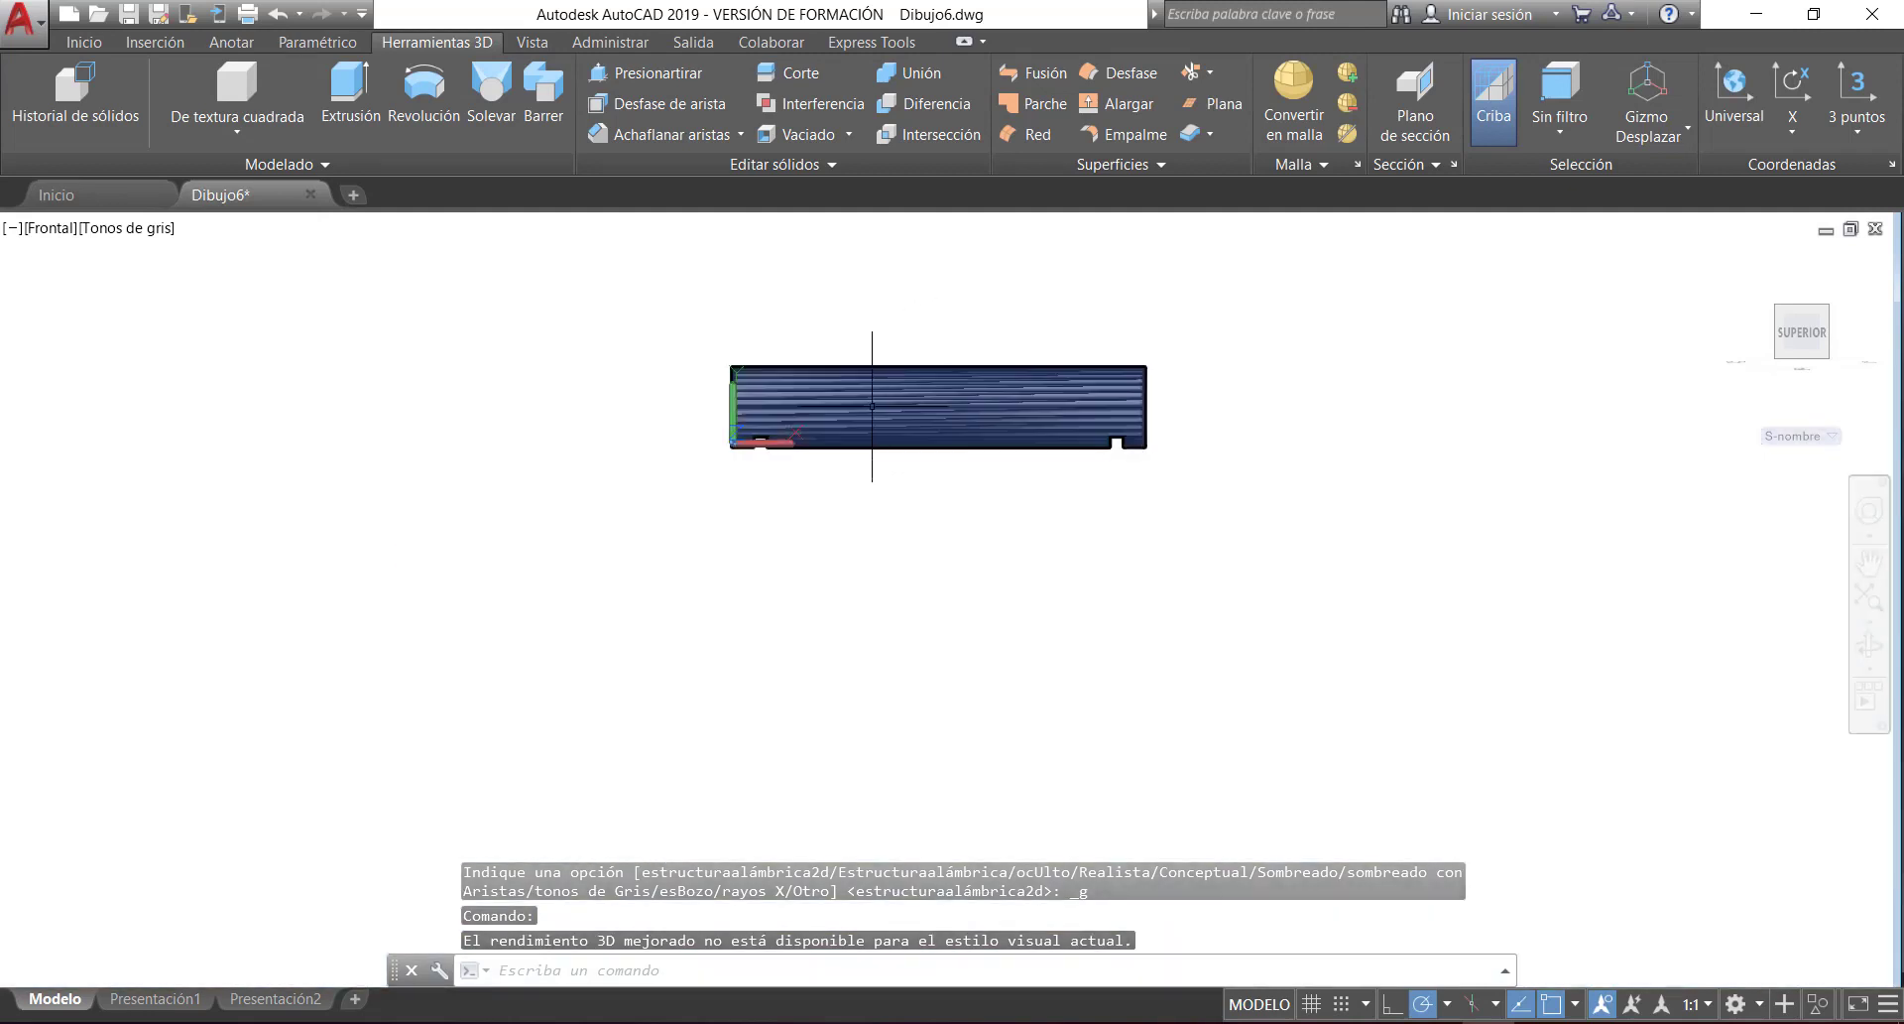
shift+middle_drag(872, 404, 947, 468)
shift+middle_drag(684, 436, 828, 524)
scroll(973, 368, up, 6)
scroll(883, 424, up, 4)
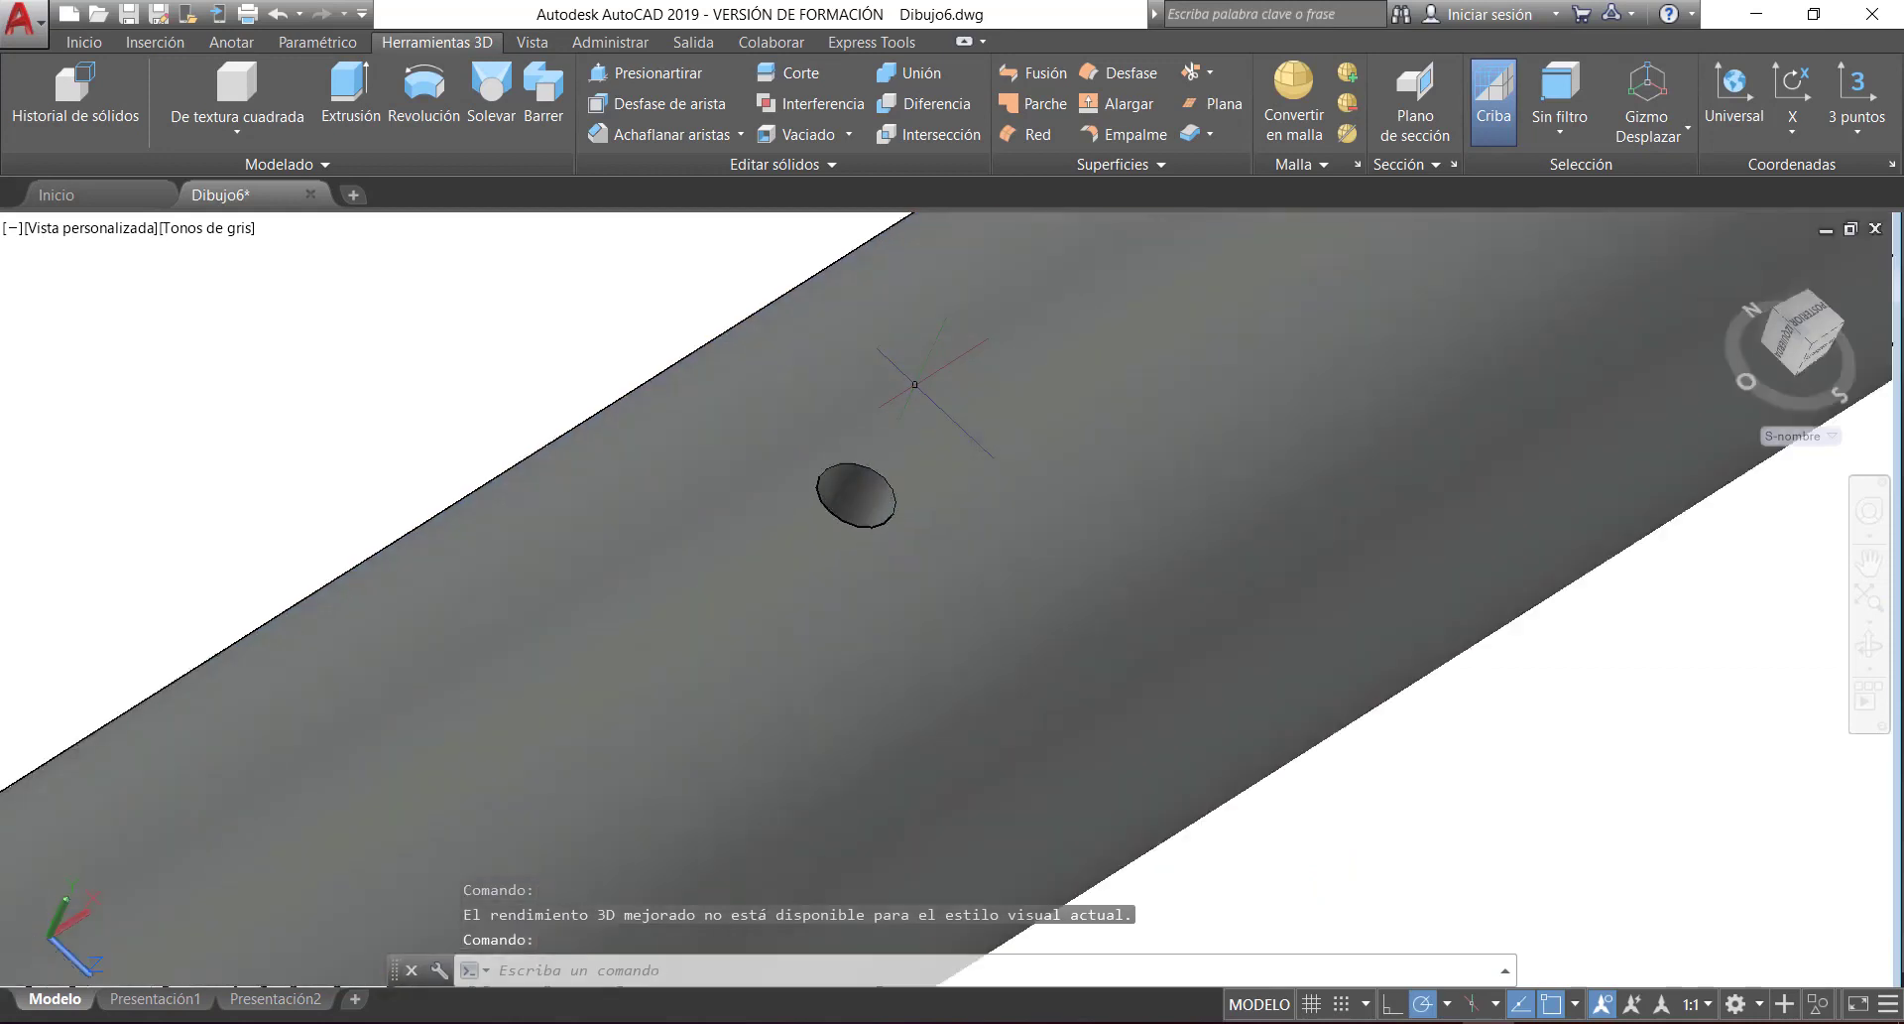
scroll(907, 397, down, 8)
scroll(793, 466, up, 8)
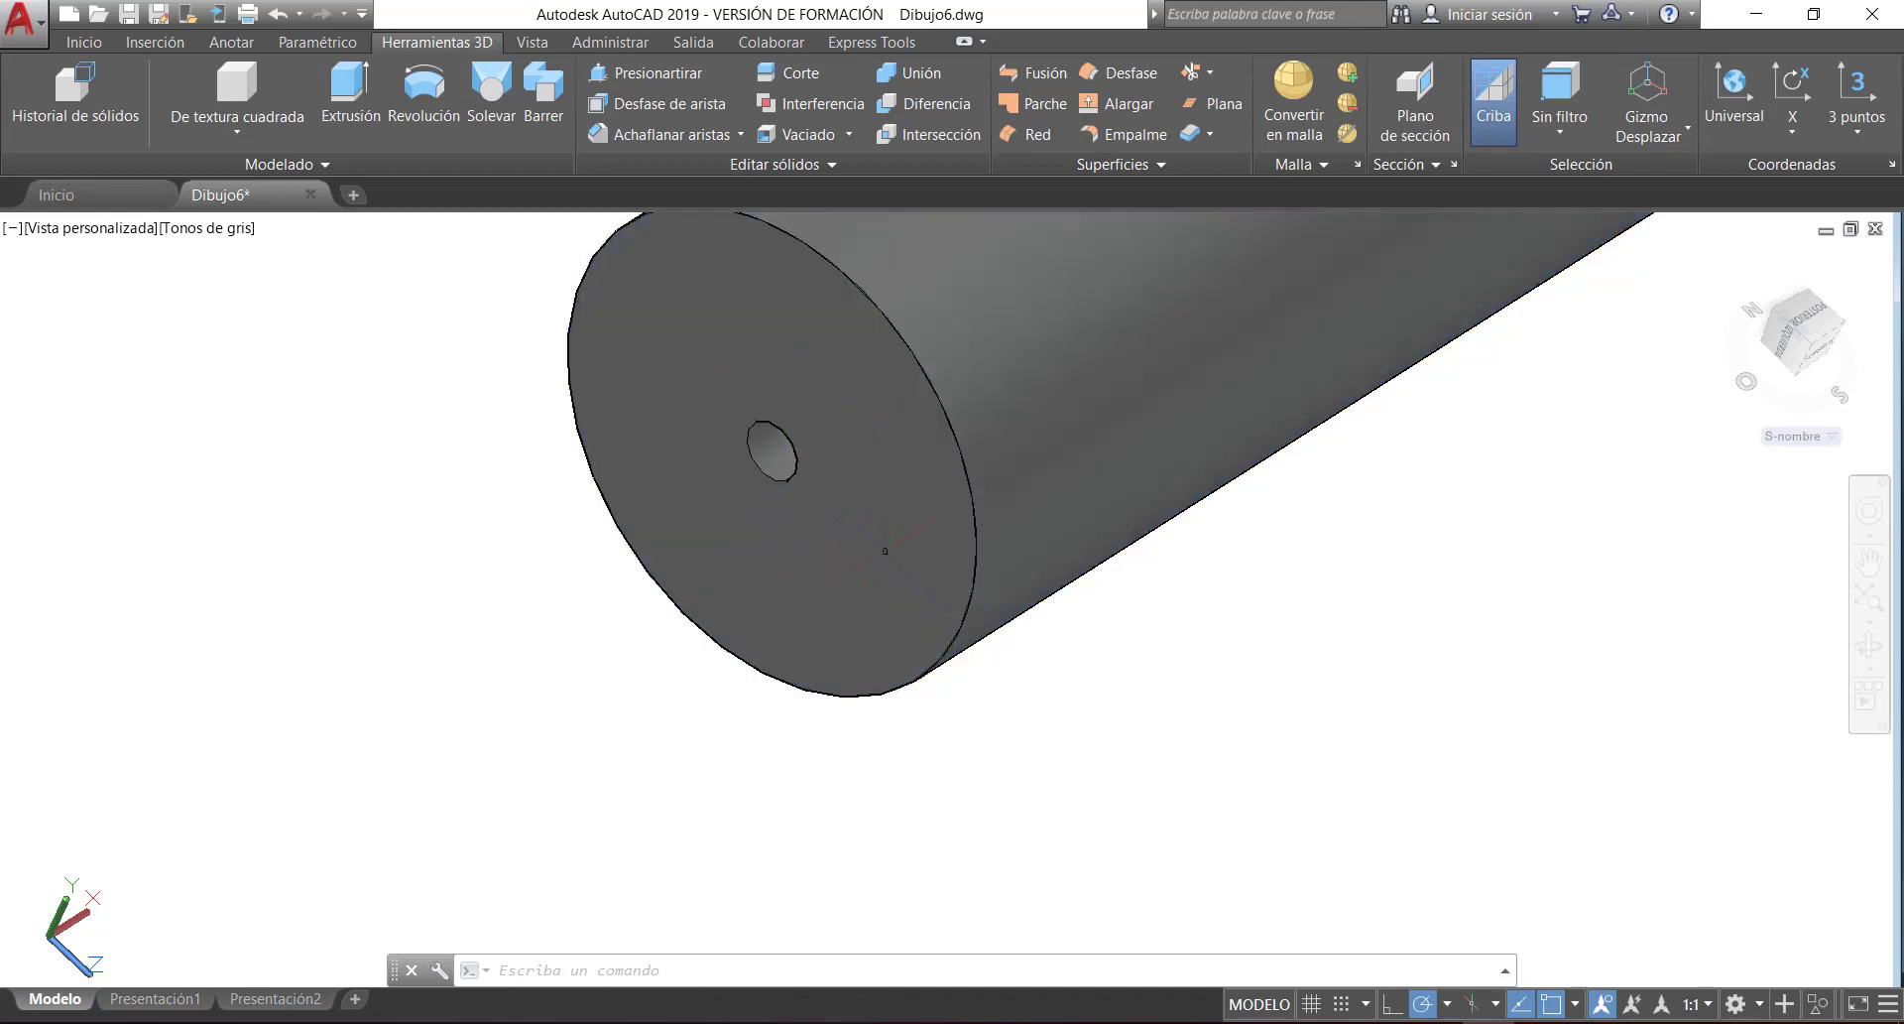
scroll(885, 550, down, 6)
middle_drag(1059, 509, 963, 660)
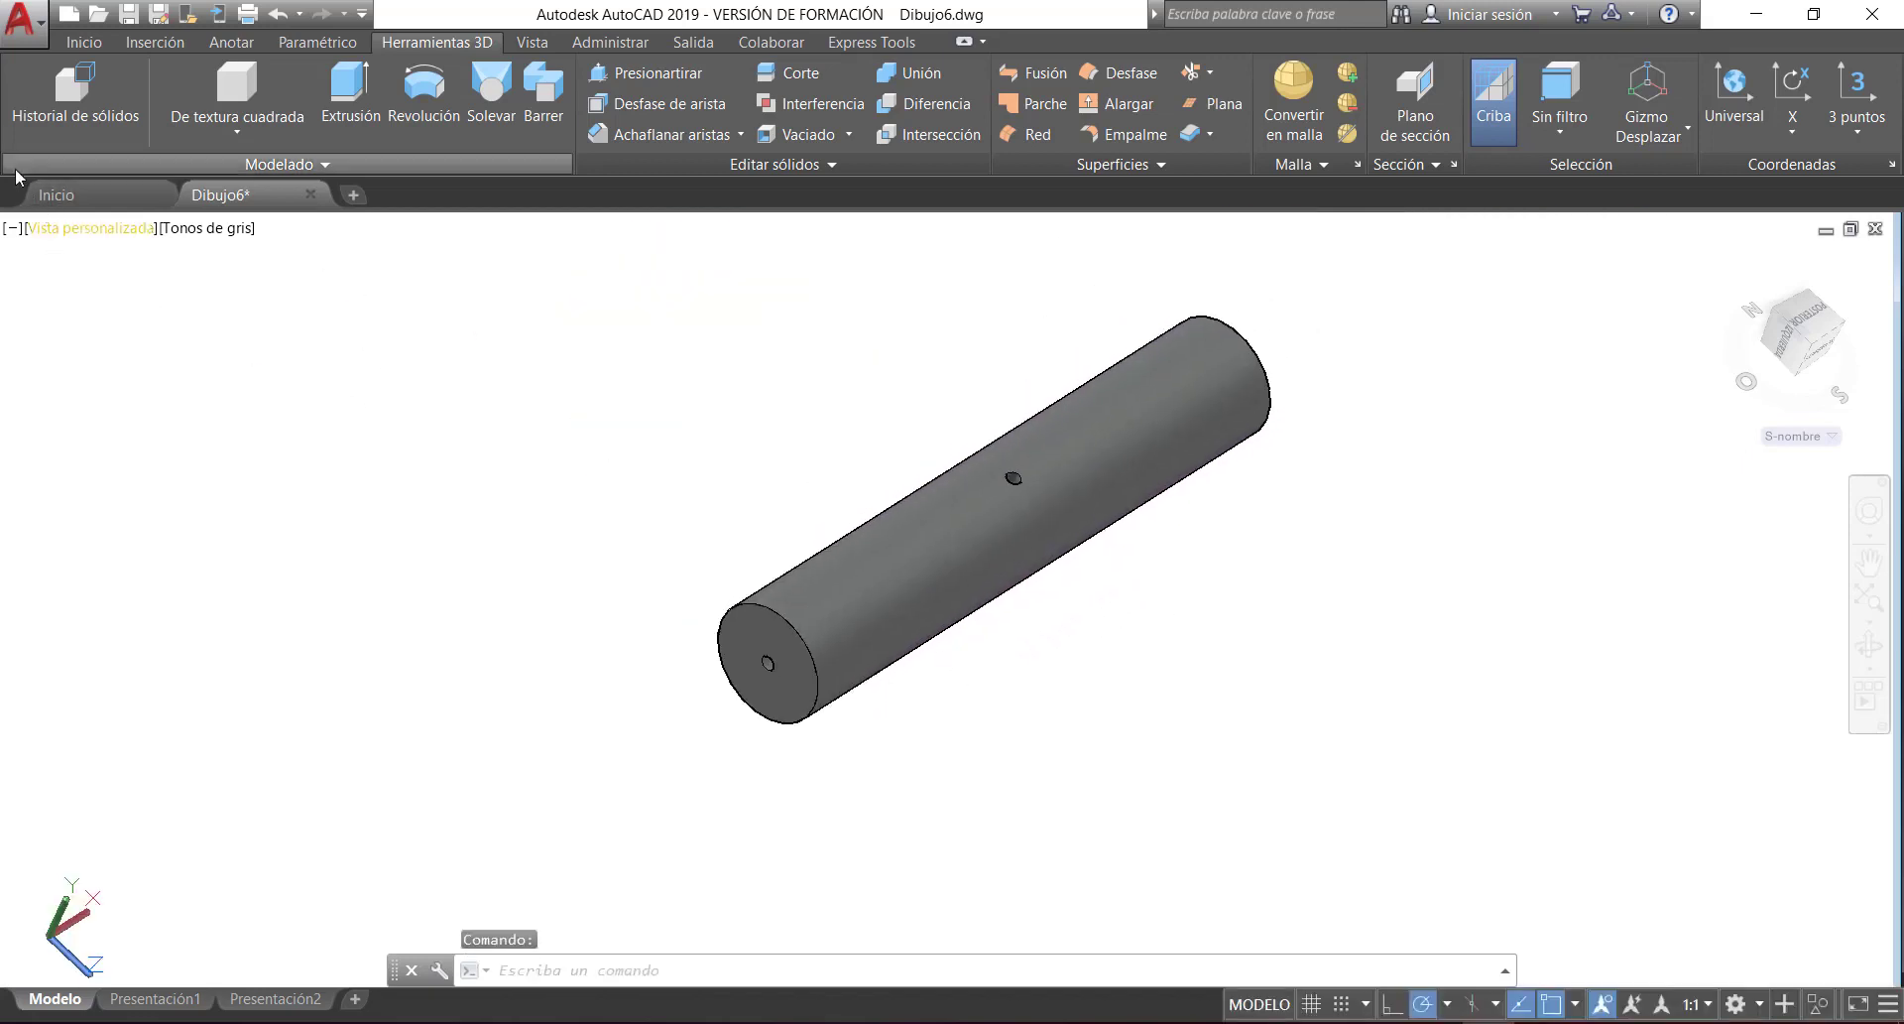
- In the front view, draw a rectangle 12 wide and 4.25 high in the empty space below the cylinder
click(75, 232)
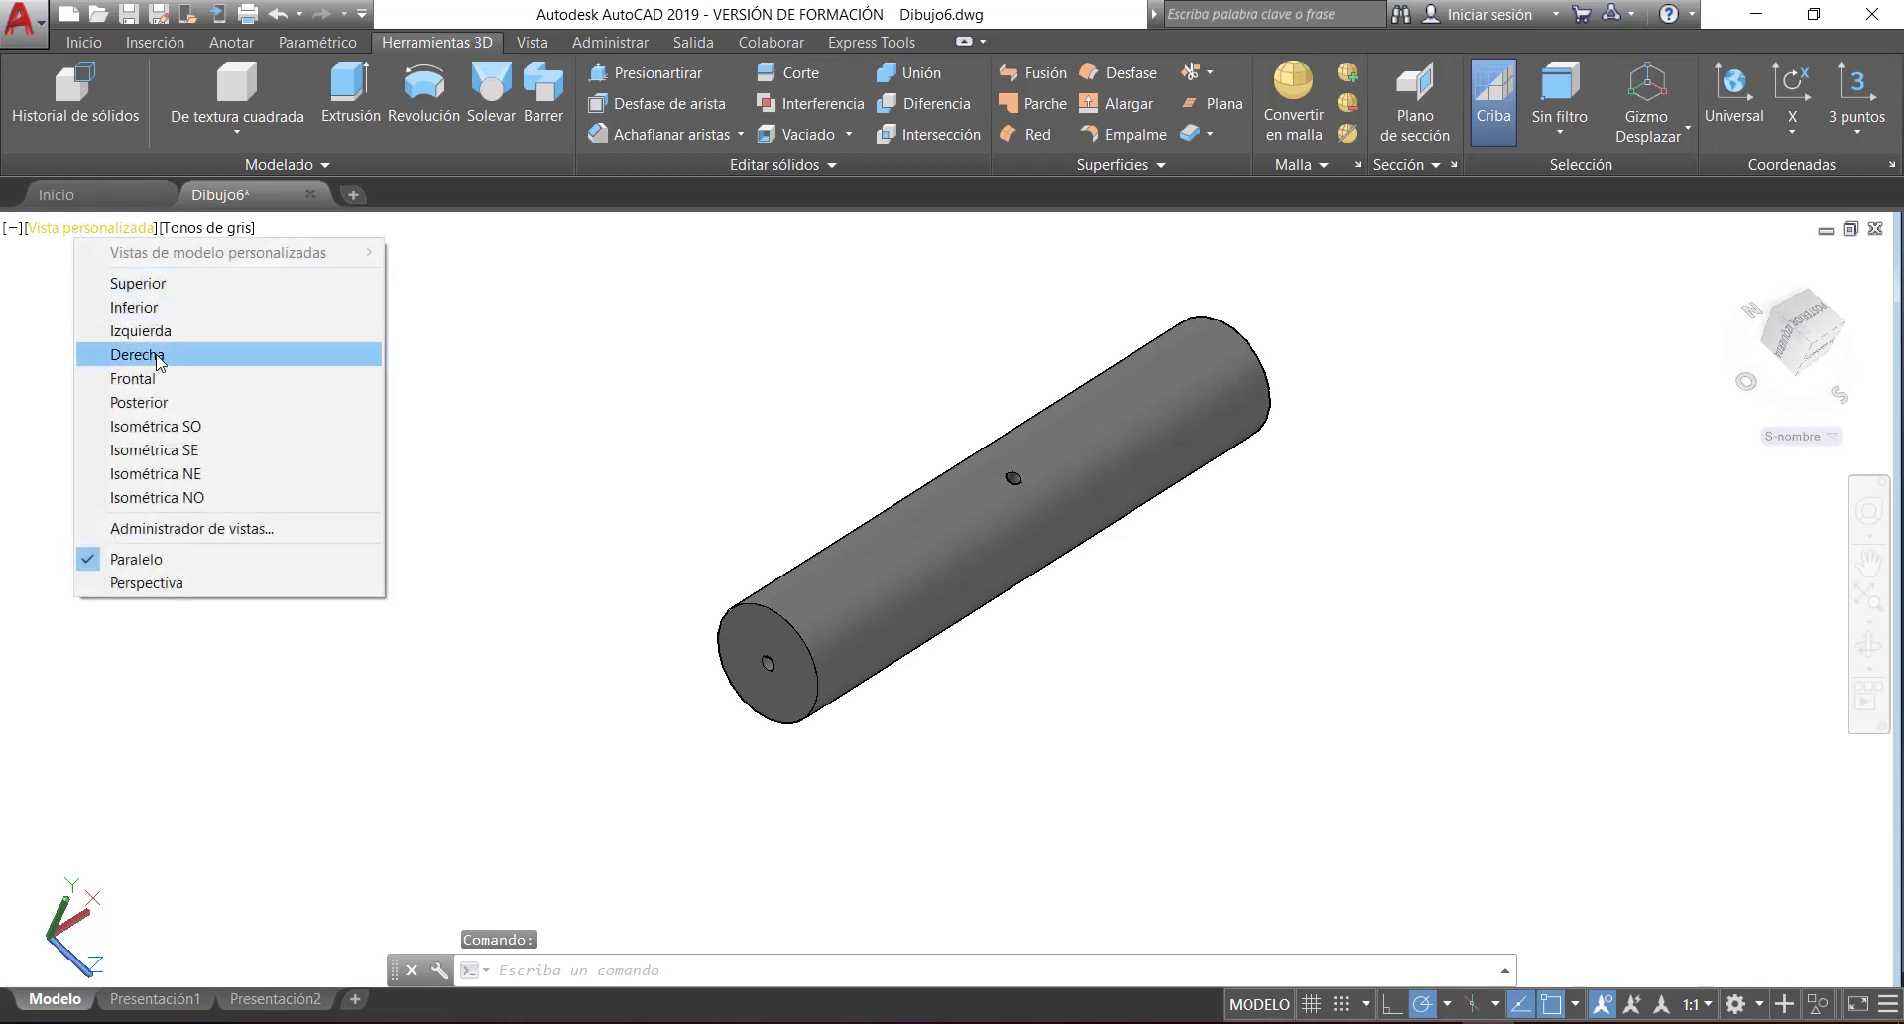
click(133, 378)
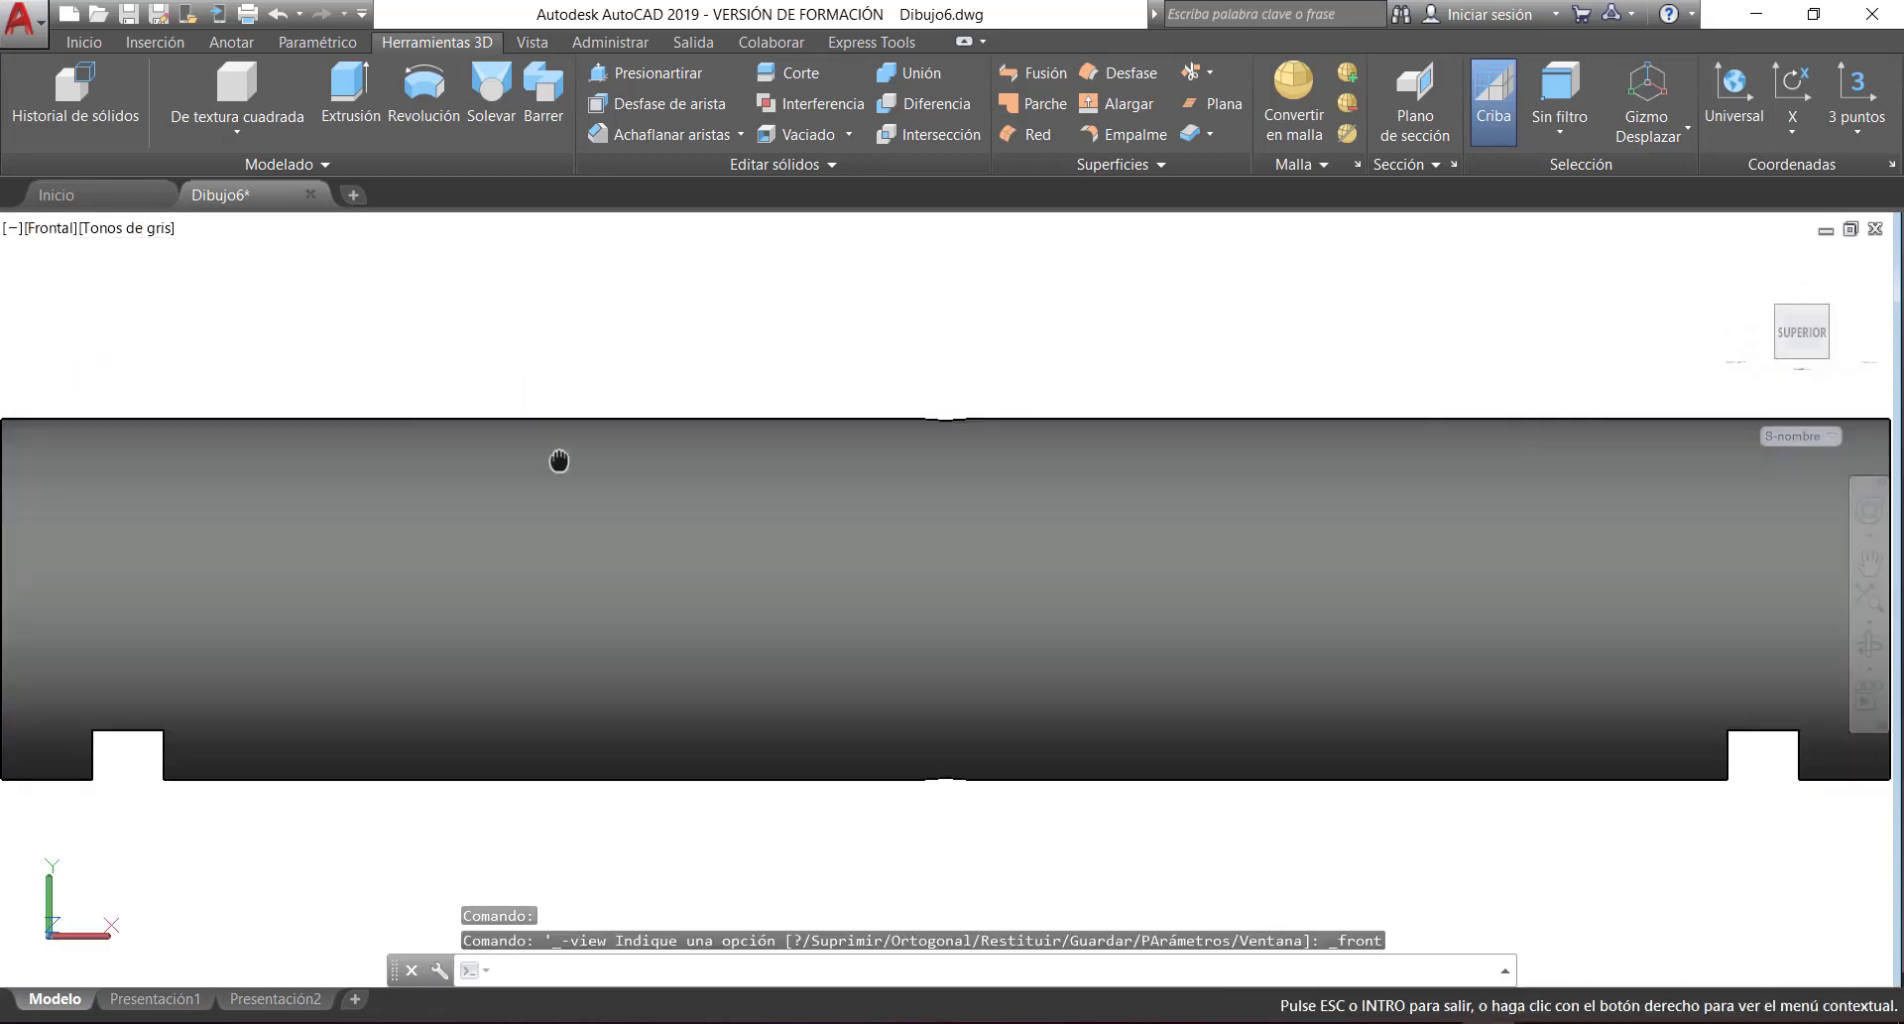
scroll(706, 375, down, 2)
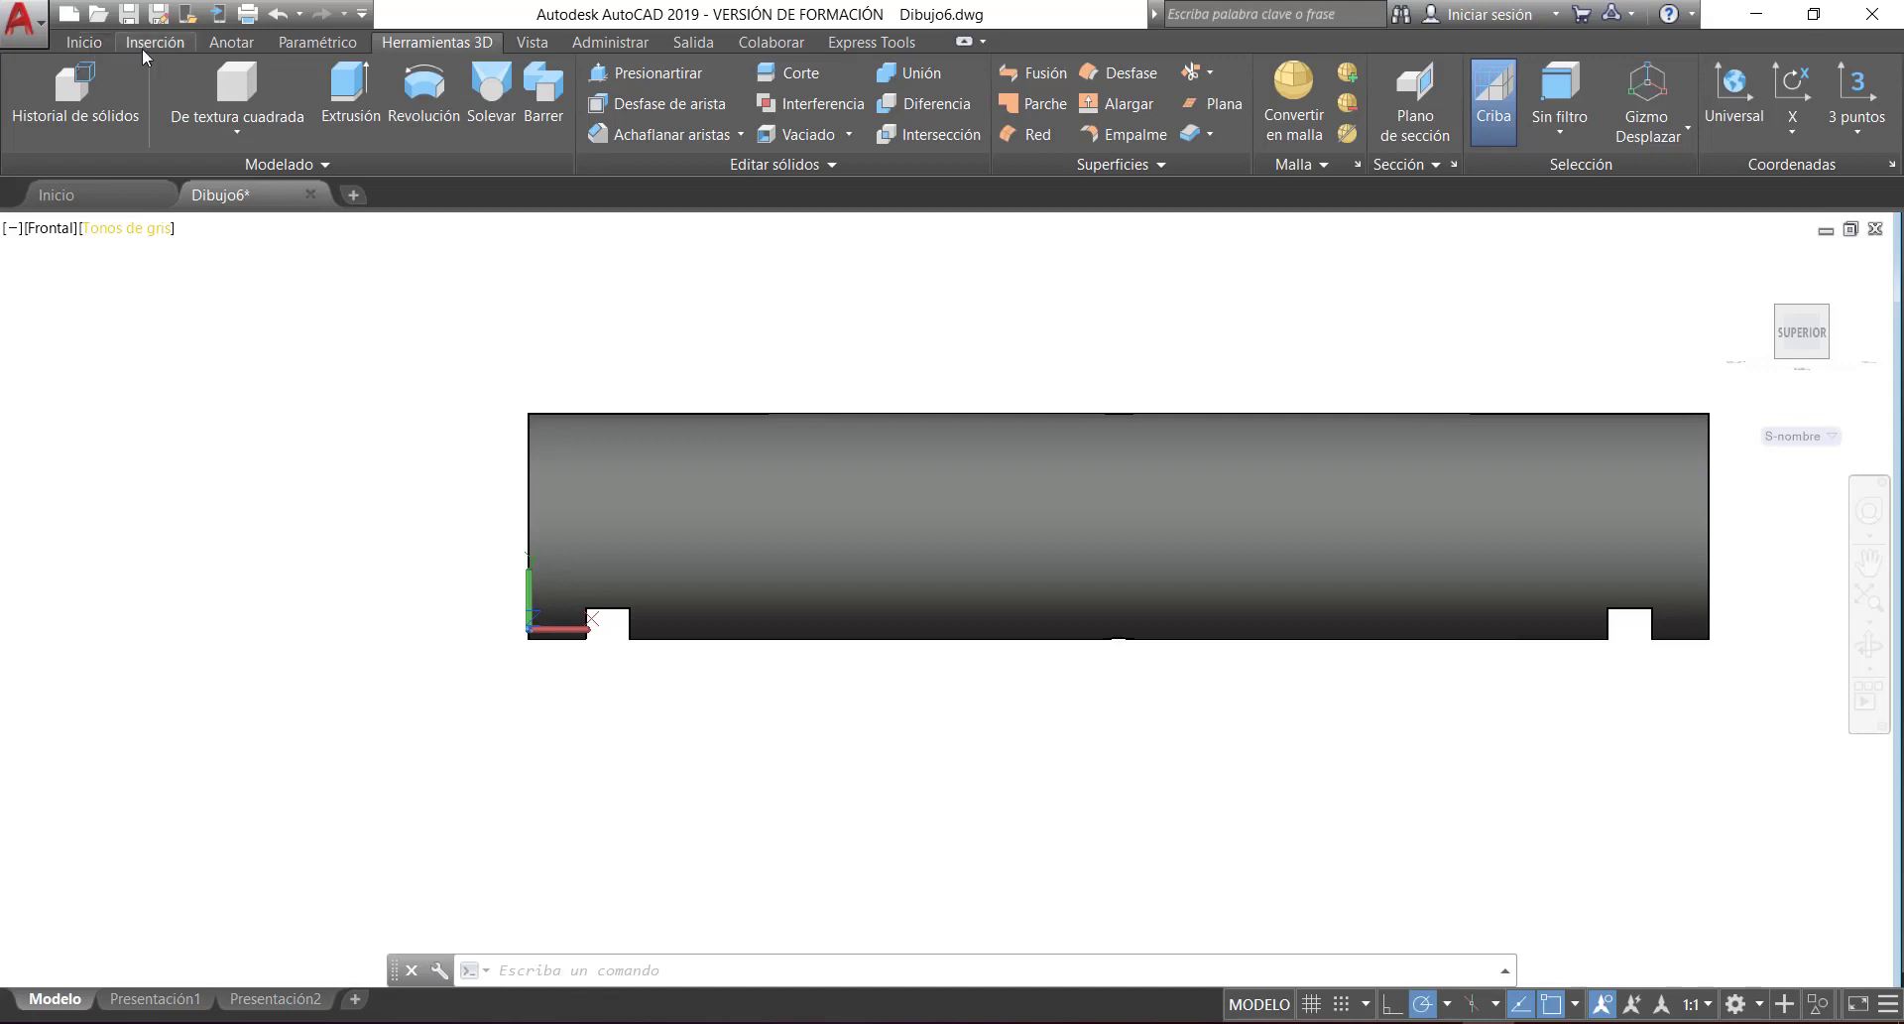
click(85, 41)
click(260, 72)
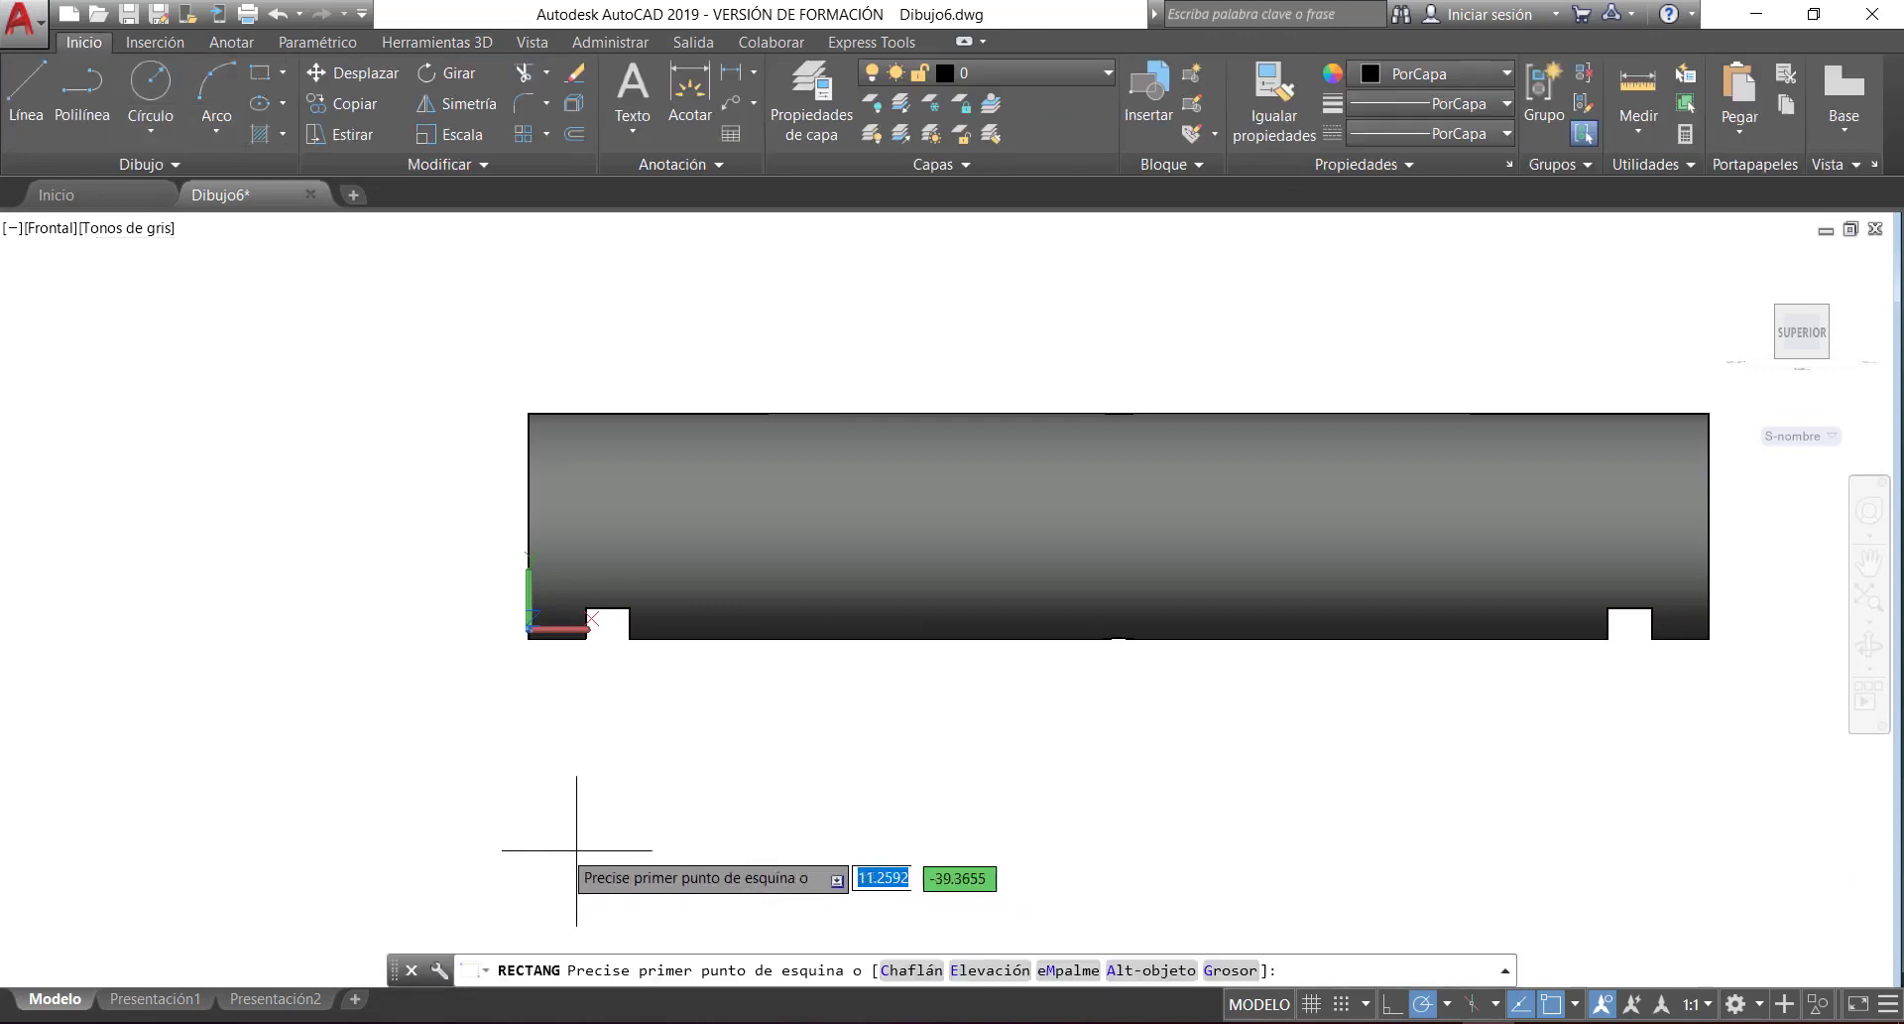
click(502, 831)
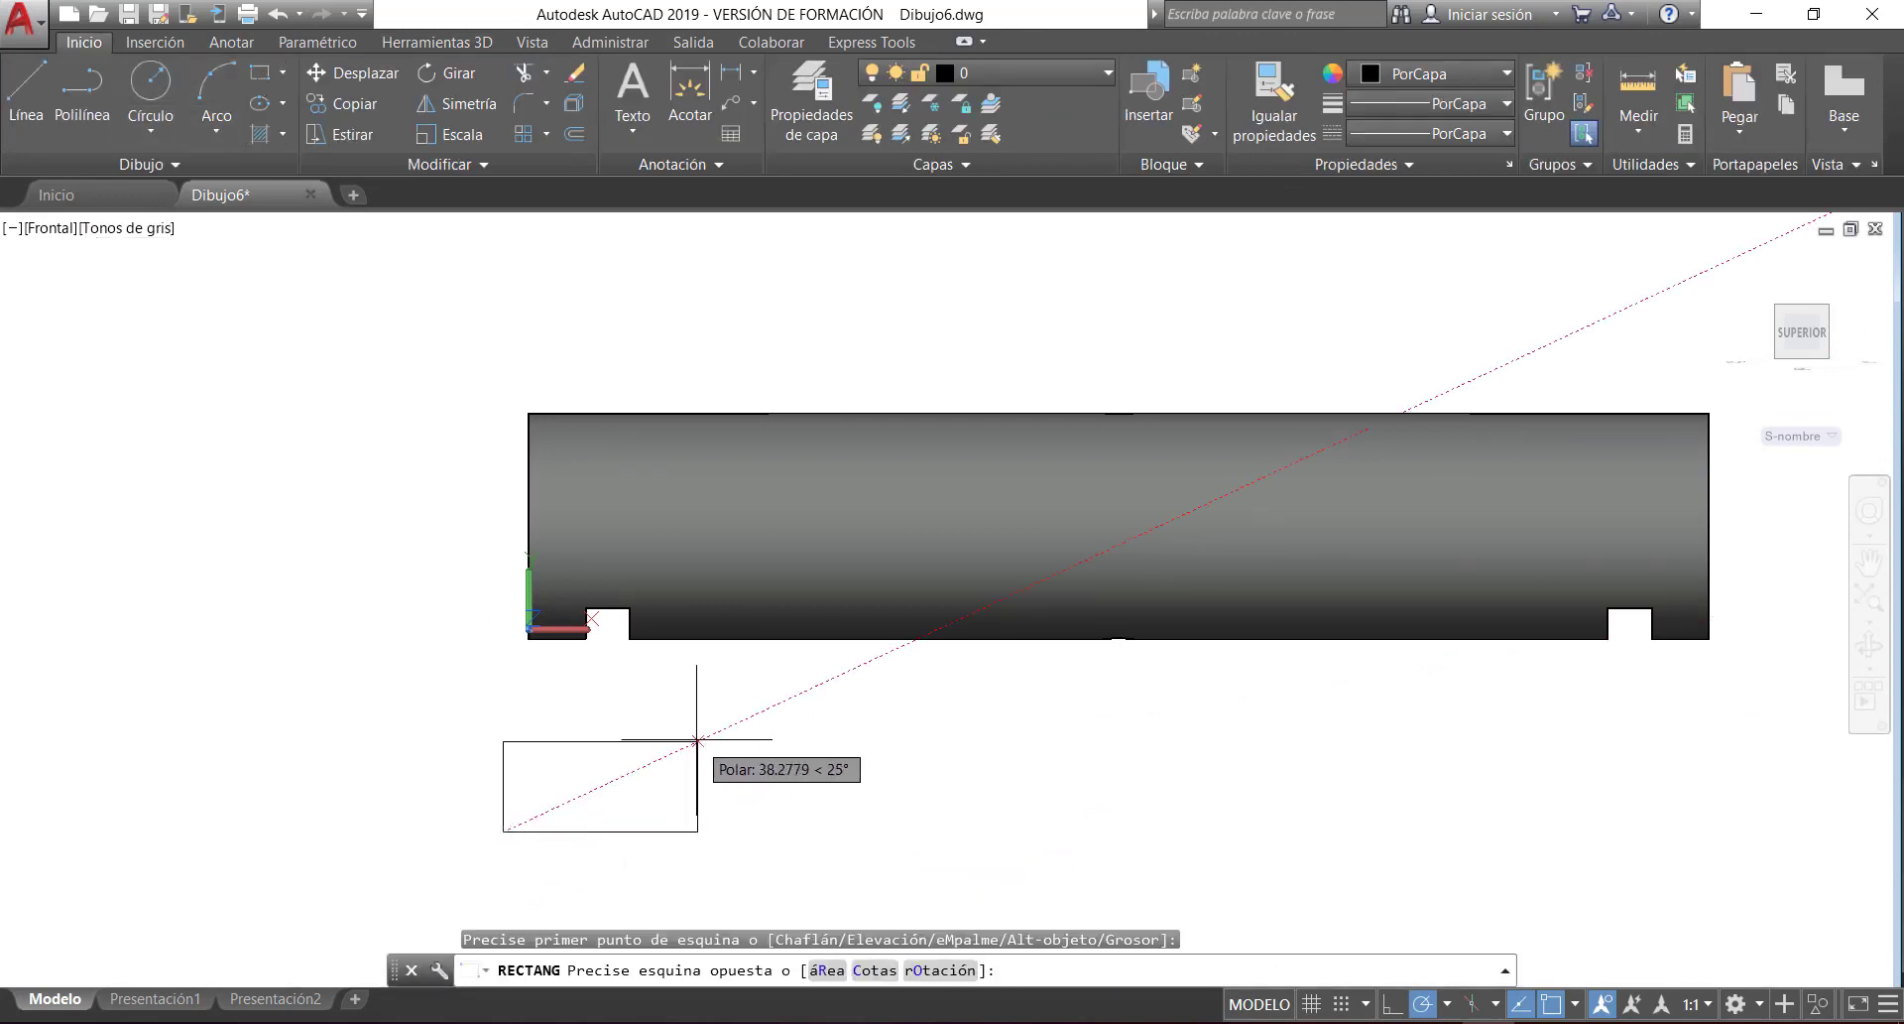
text(12)
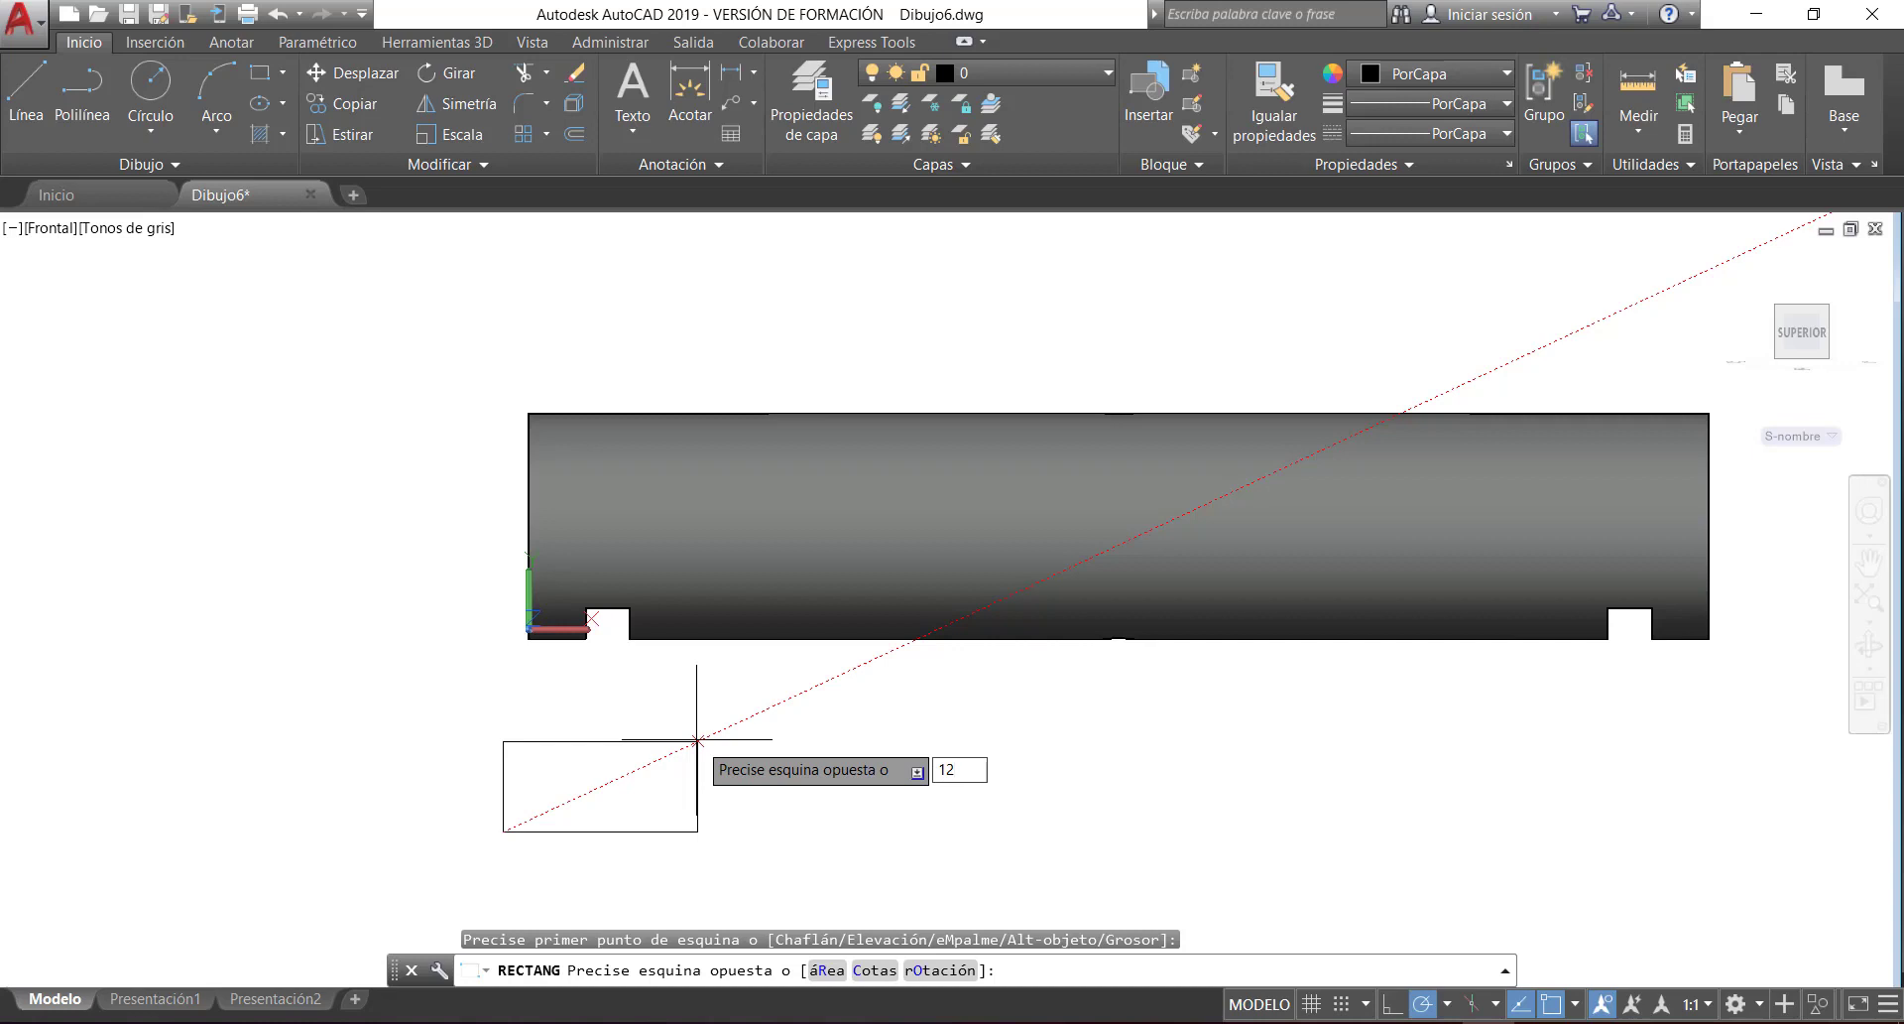
key(Tab)
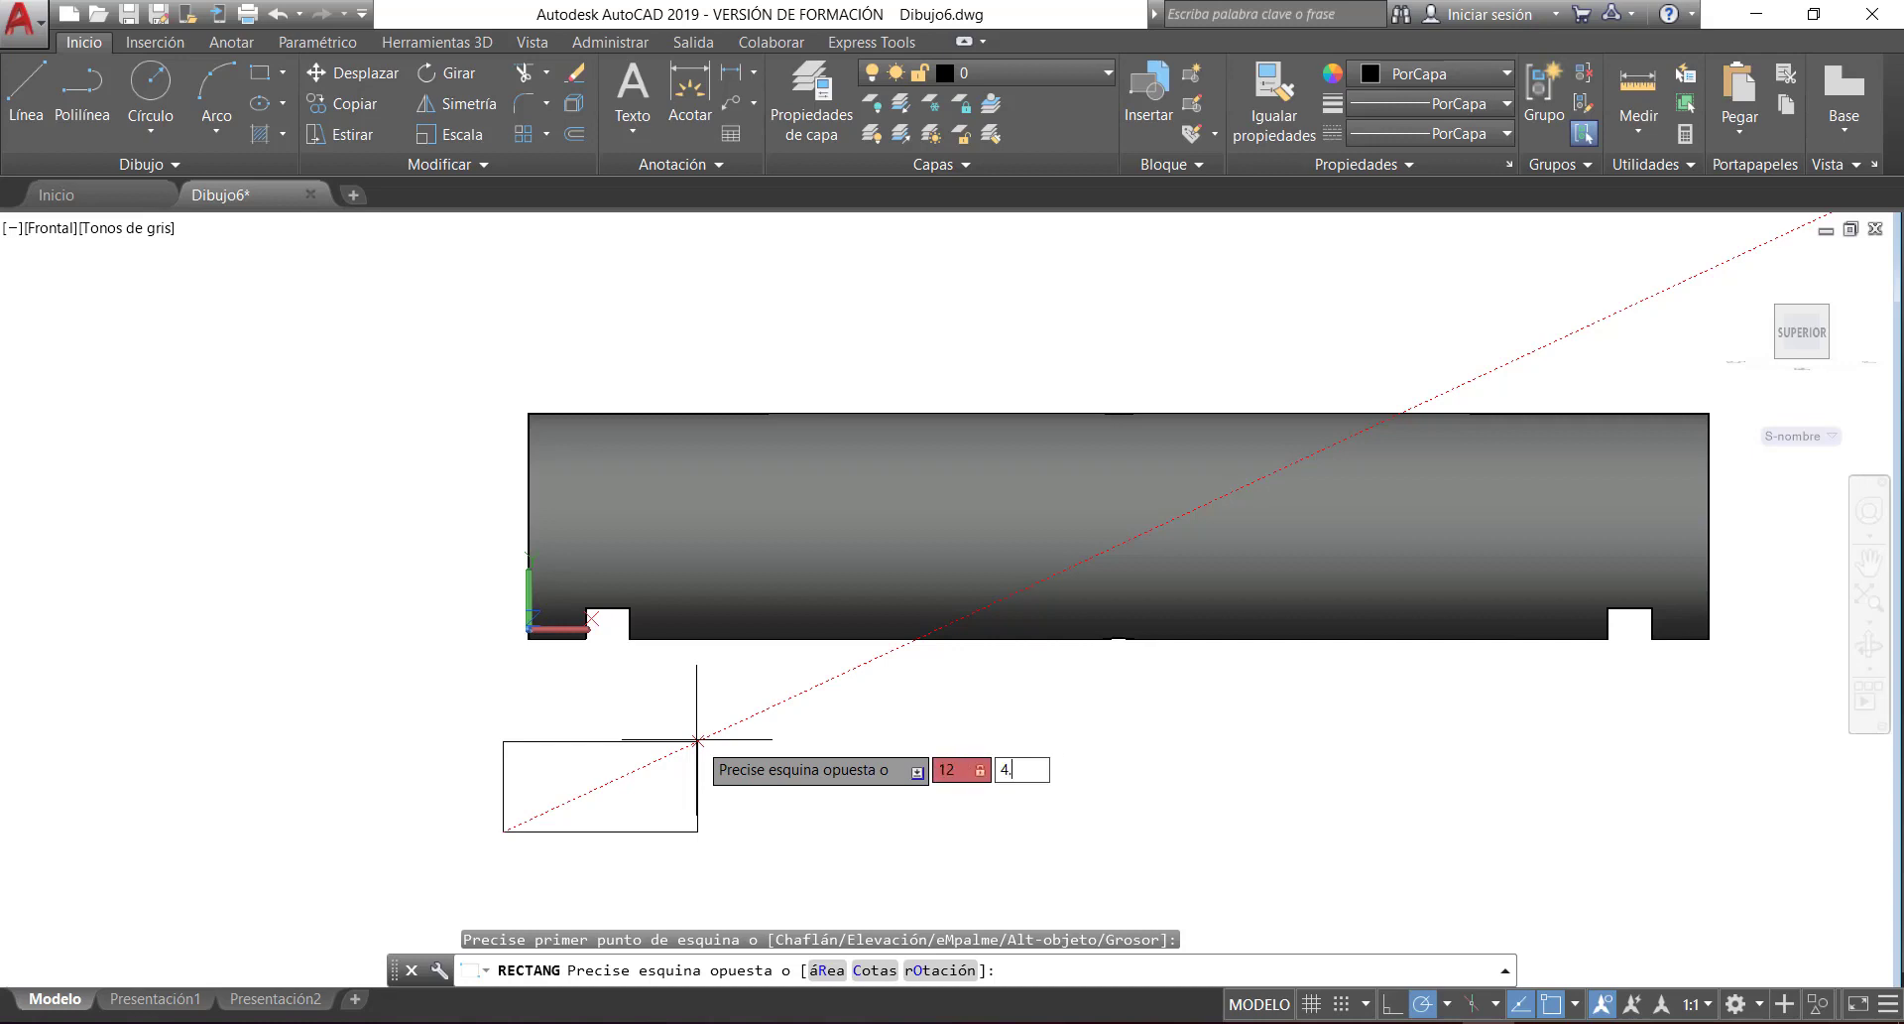
key(Return)
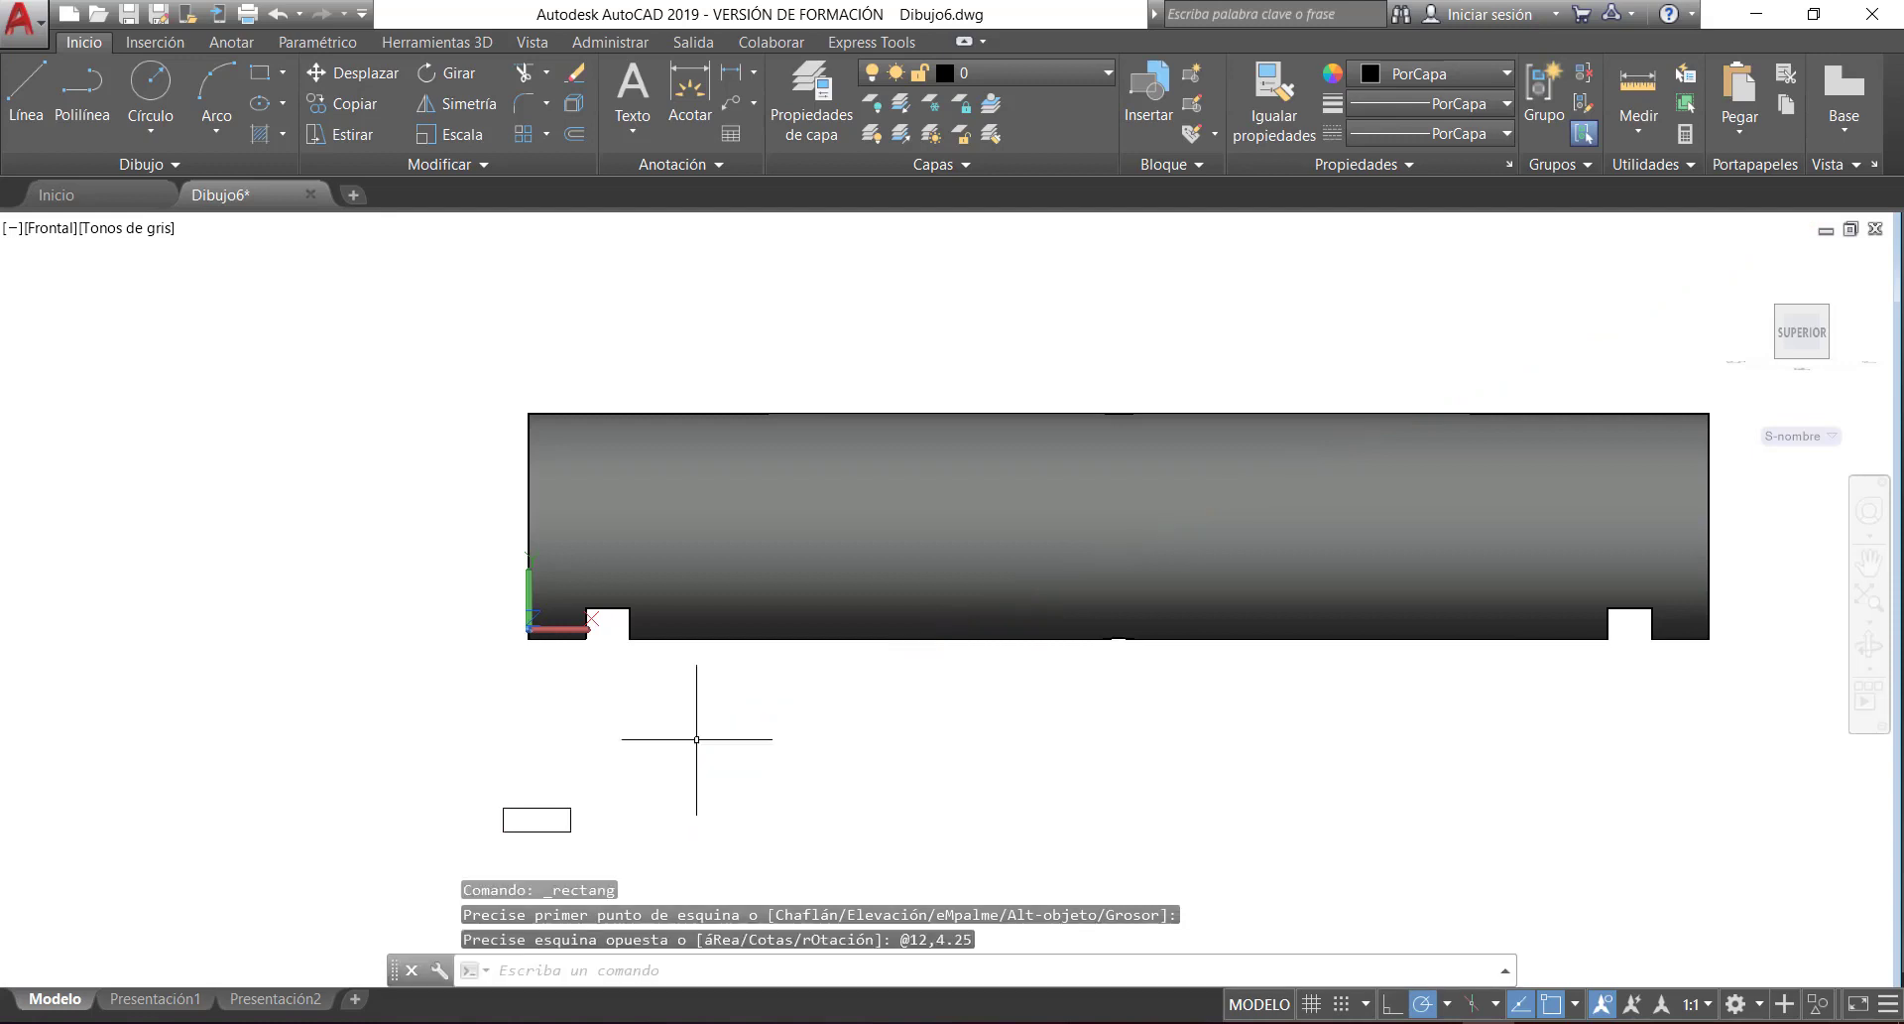
- Draw a line about 7.8 long at a 59° angle, starting from the new rectangle's upper-right corner
middle_drag(554, 783, 893, 637)
scroll(936, 673, up, 4)
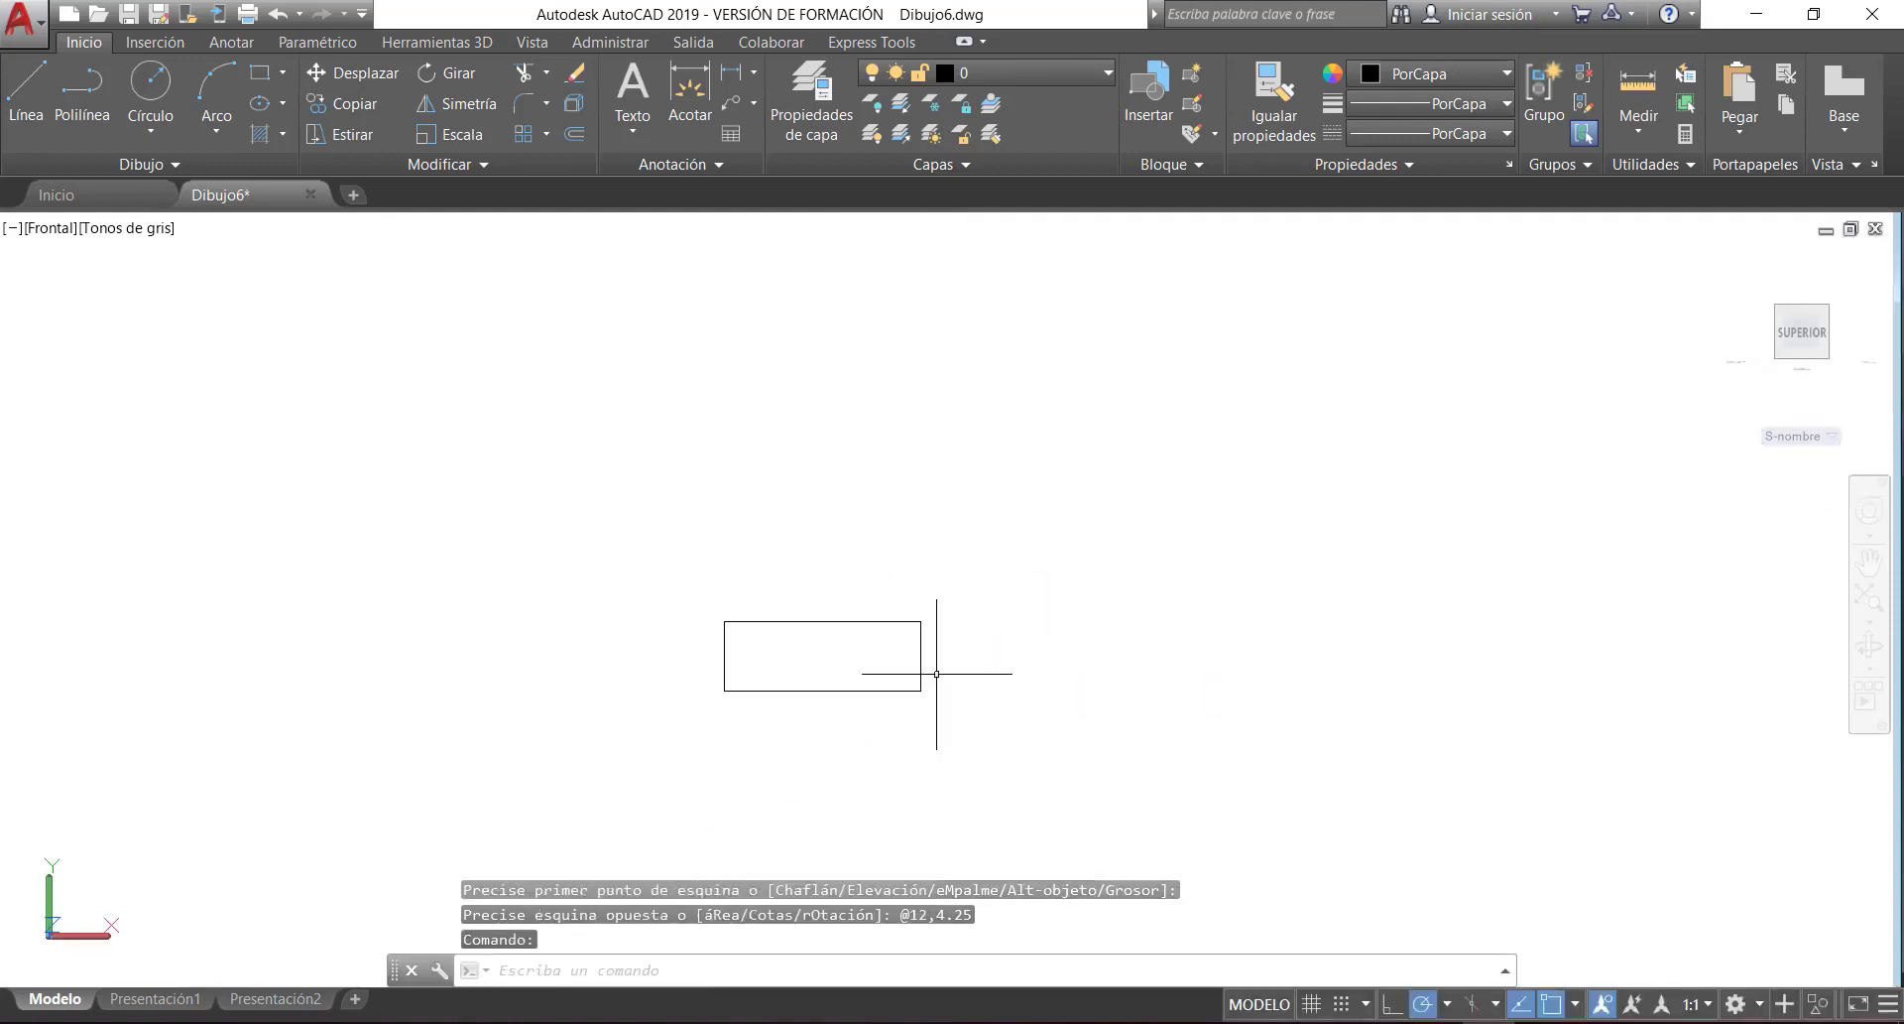
text(l)
key(Return)
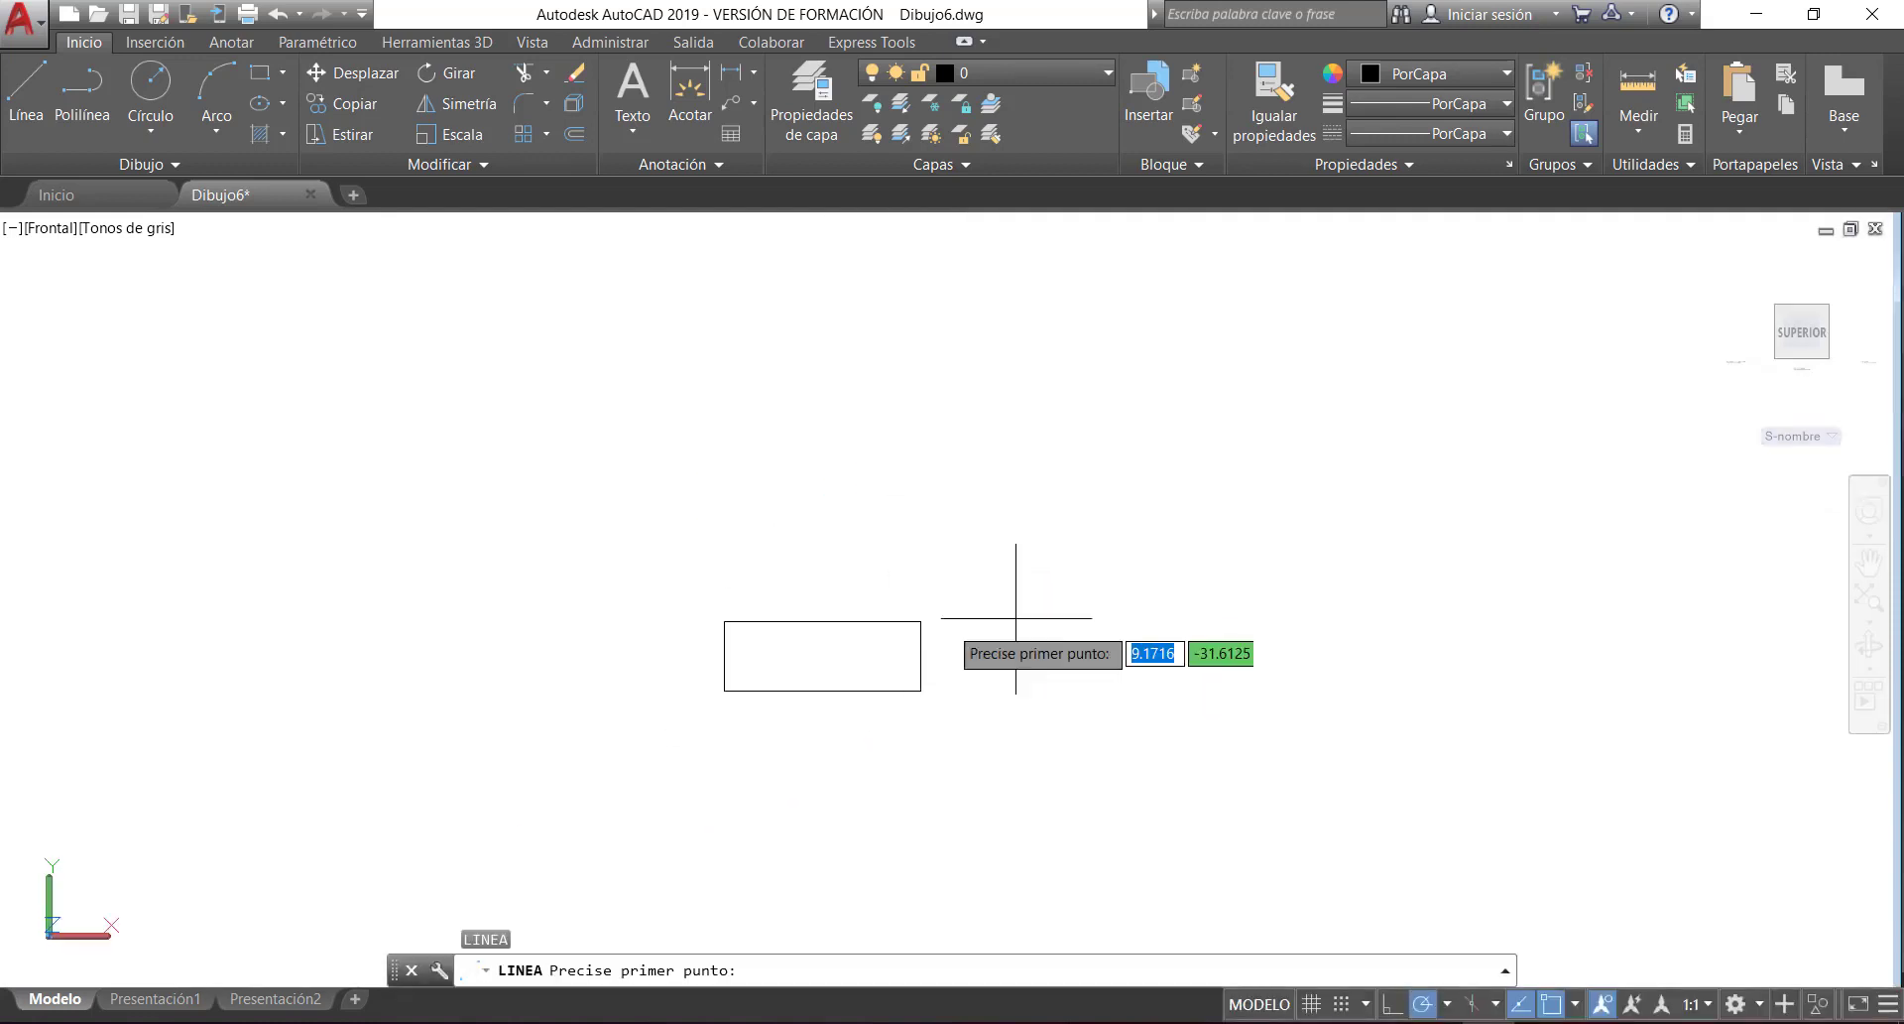
click(922, 620)
key(Tab)
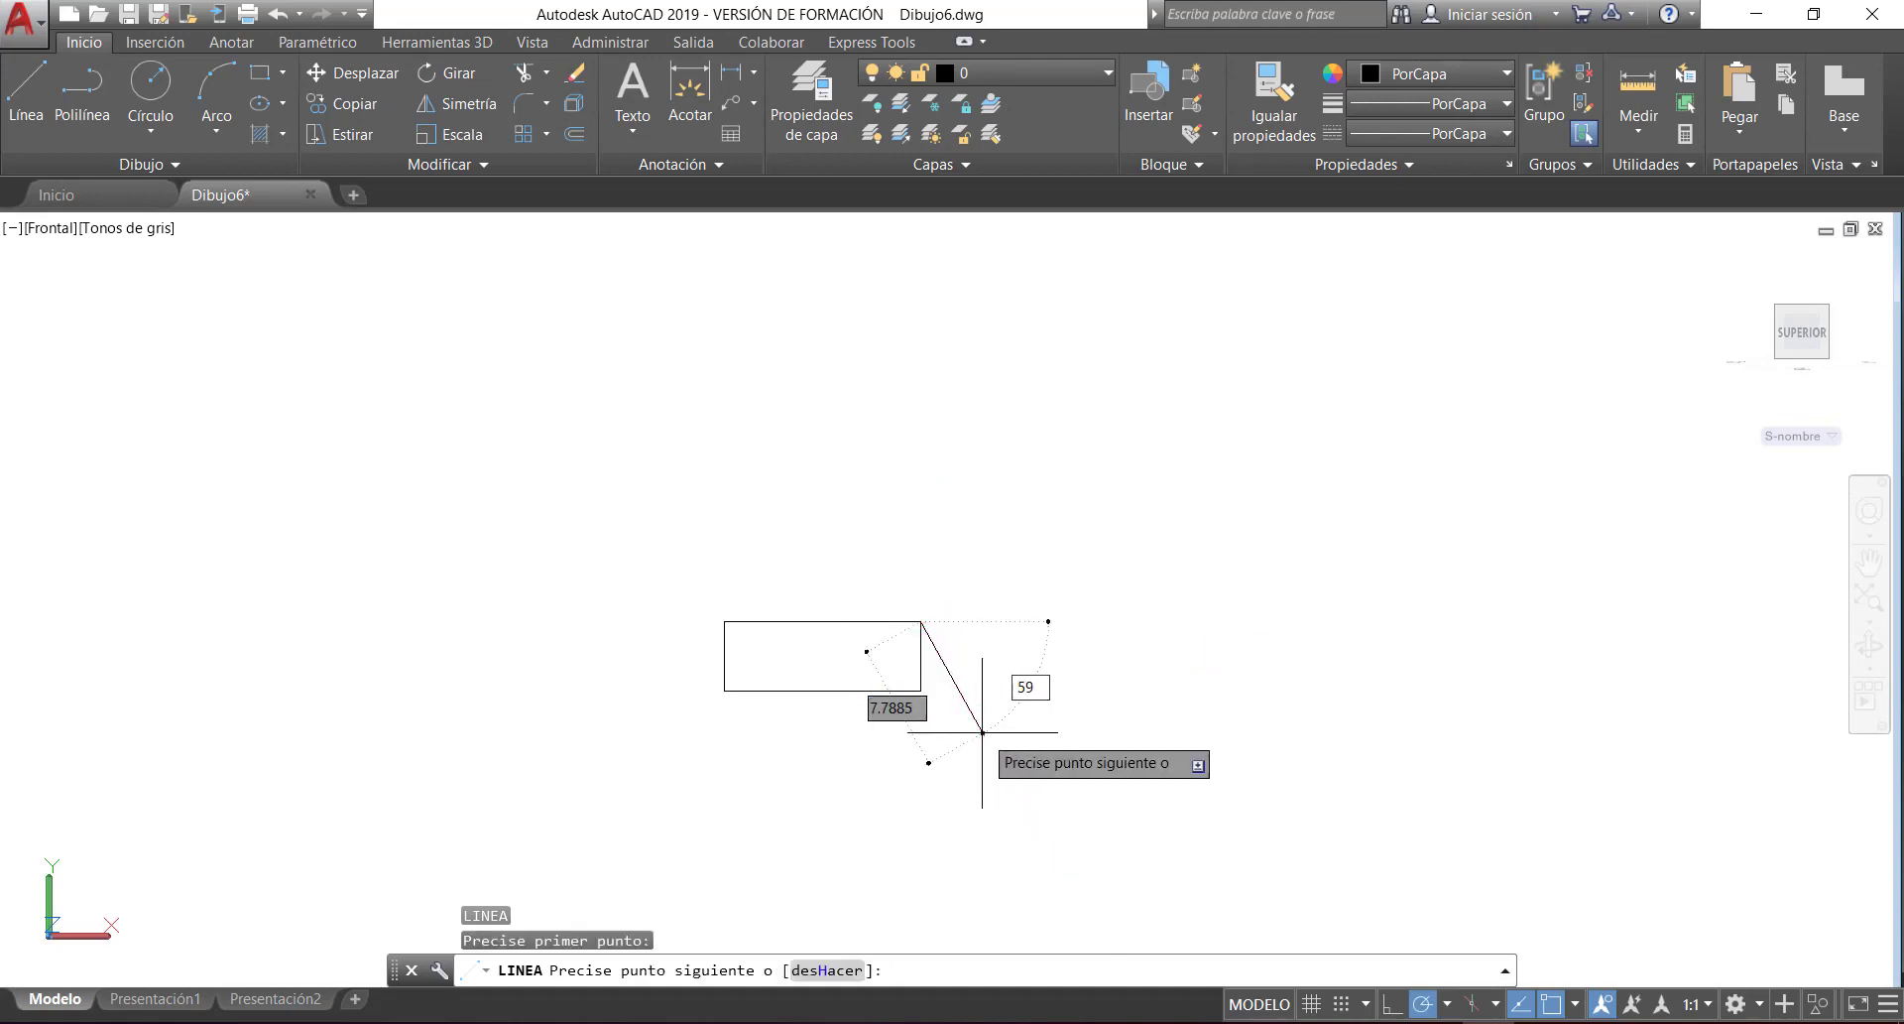
key(Tab)
key(Return)
key(Return)
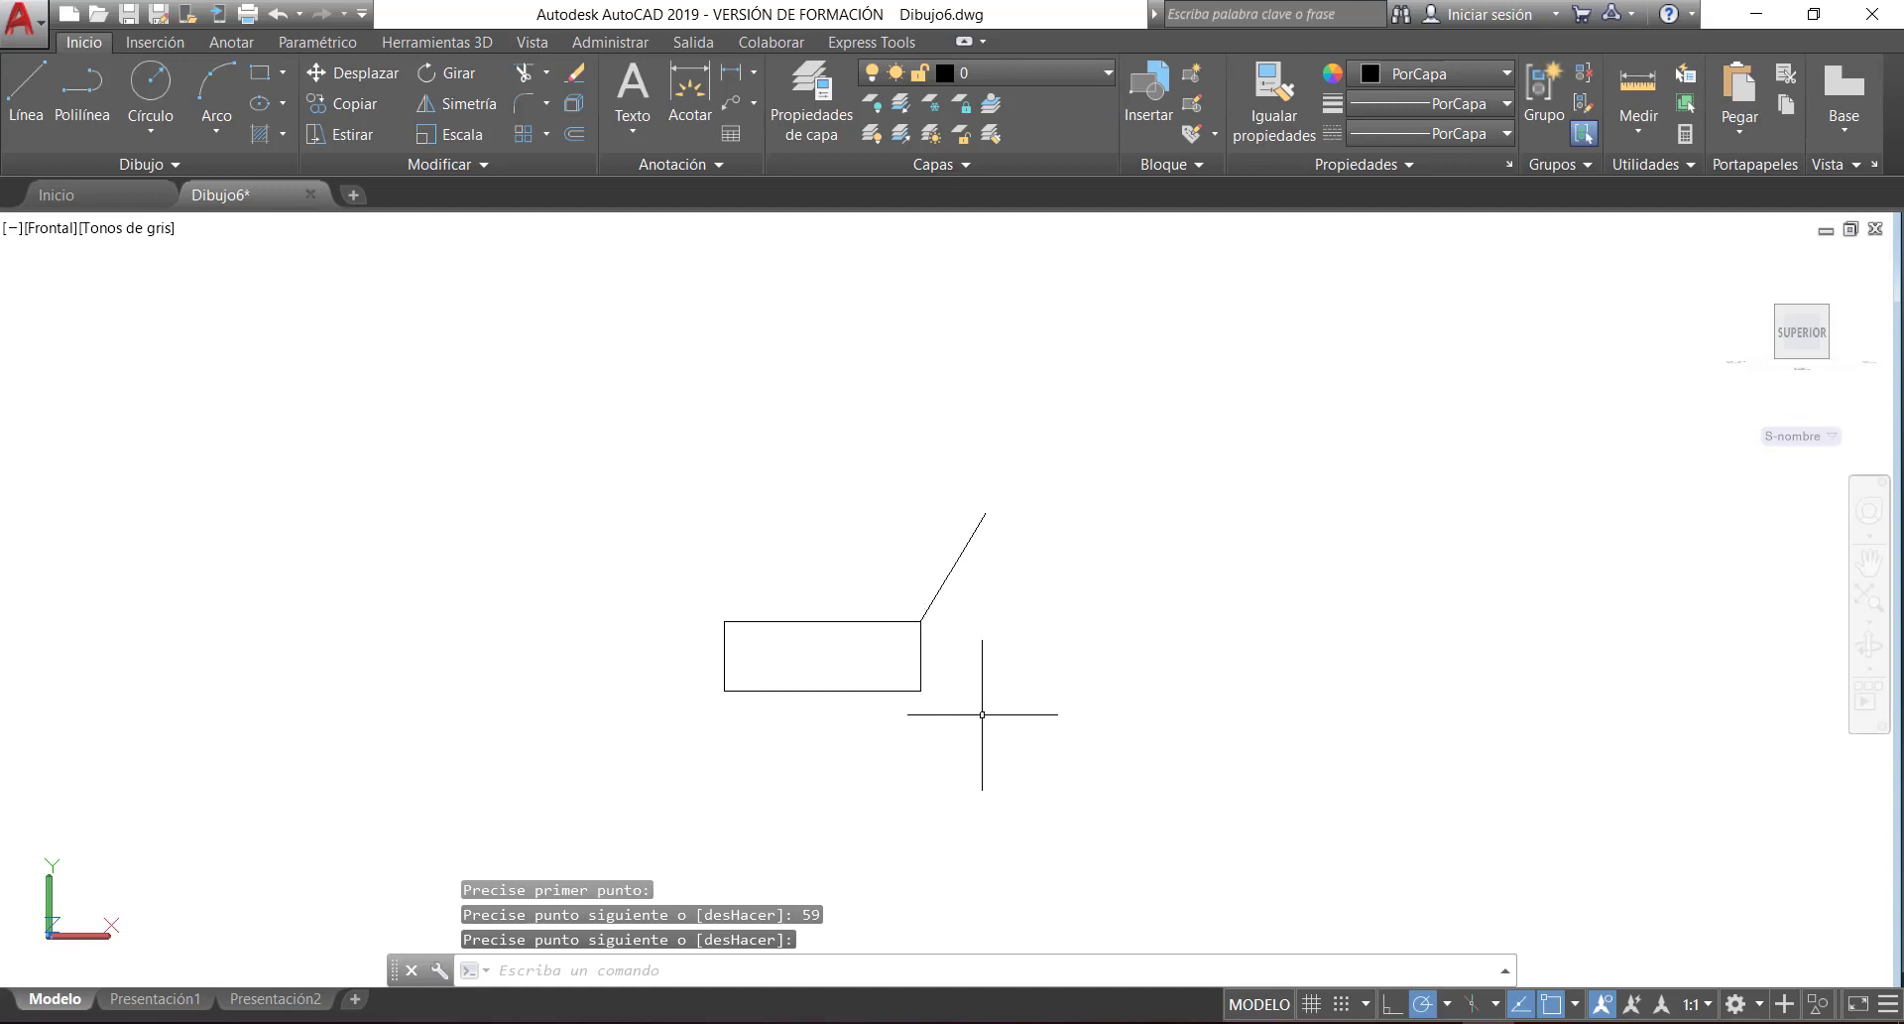
- Mirror the 59° line about the rectangle's upper edge and erase the original line
click(962, 572)
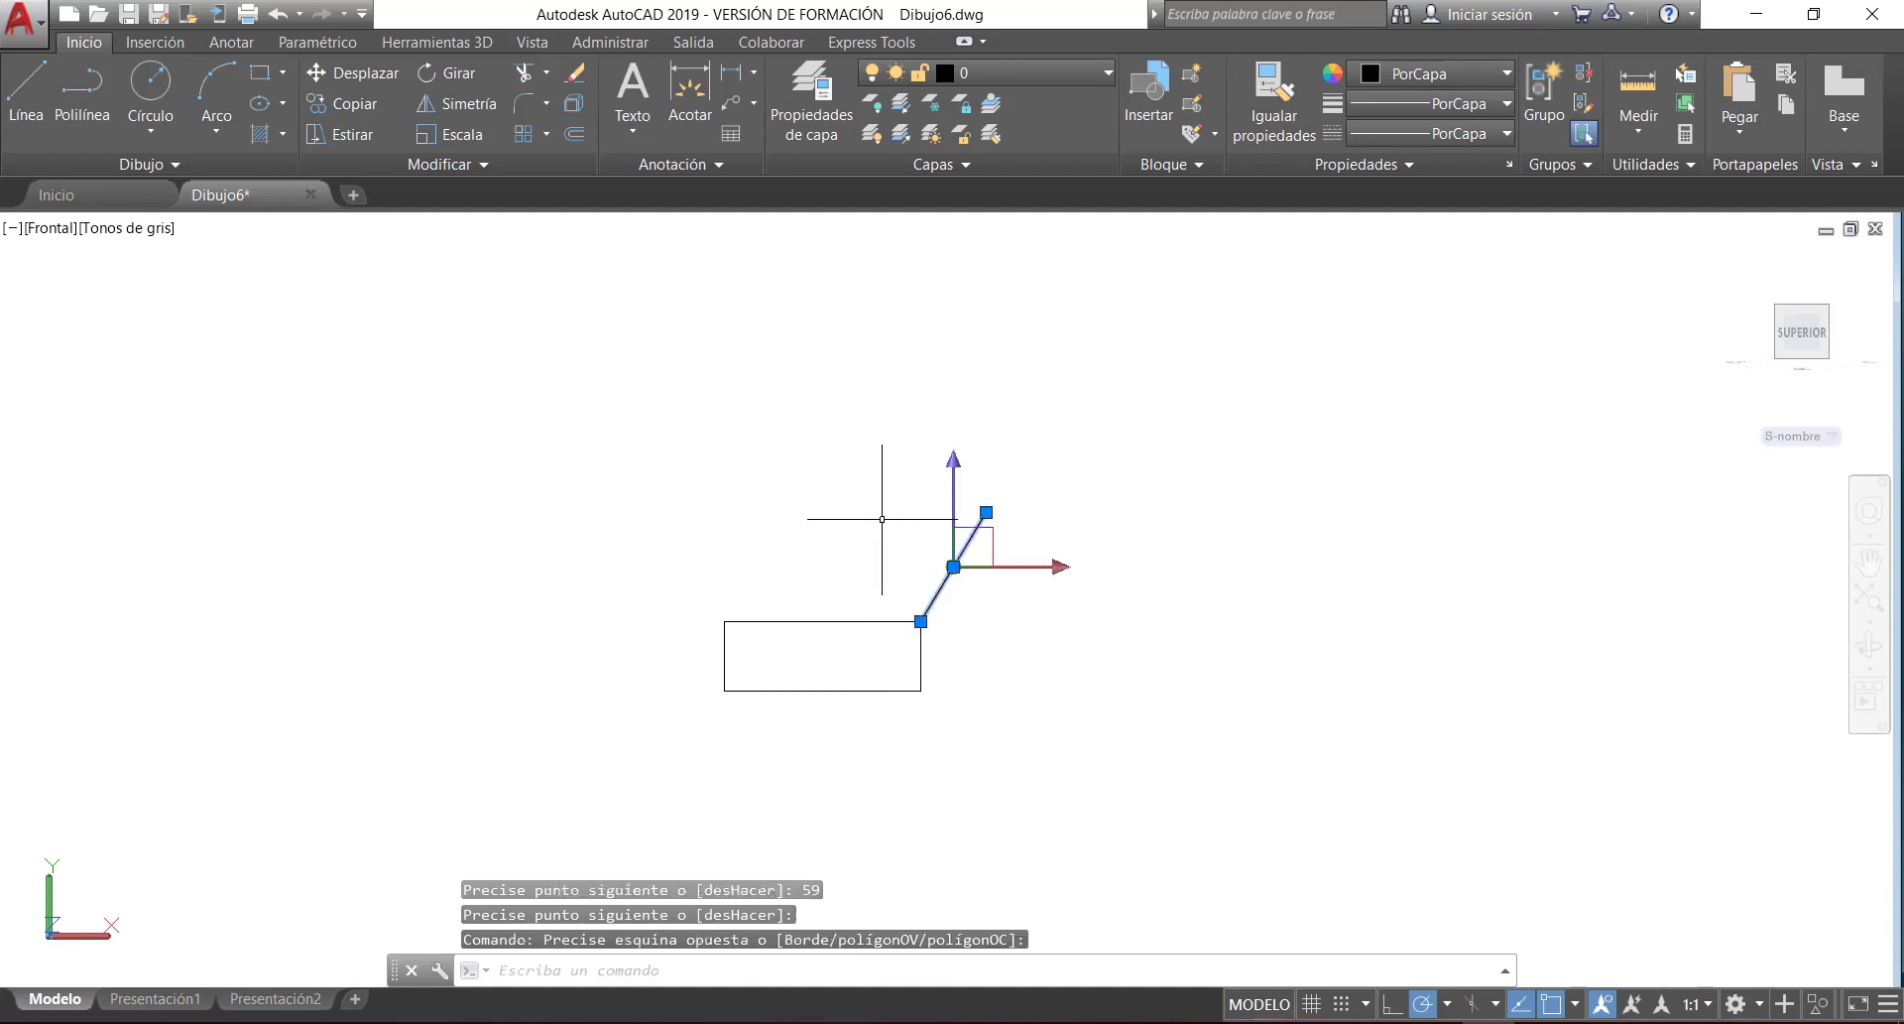
click(444, 105)
click(920, 621)
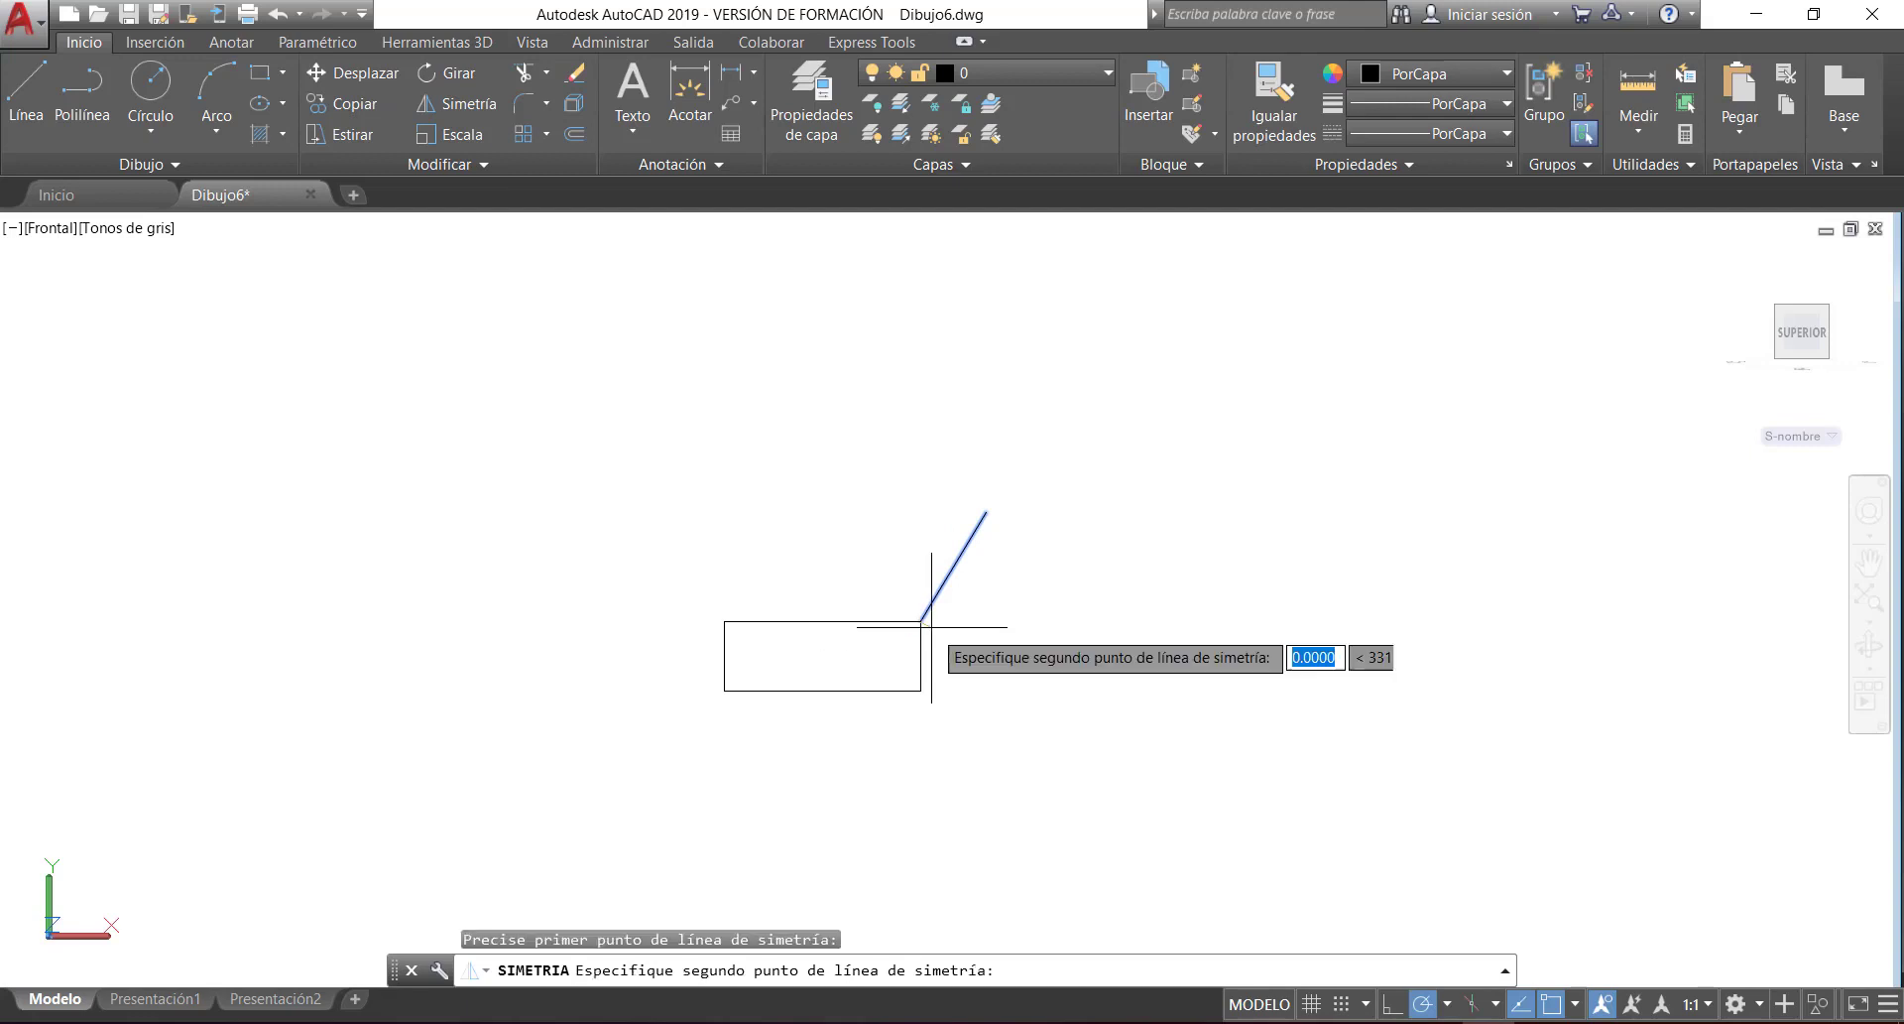
click(790, 621)
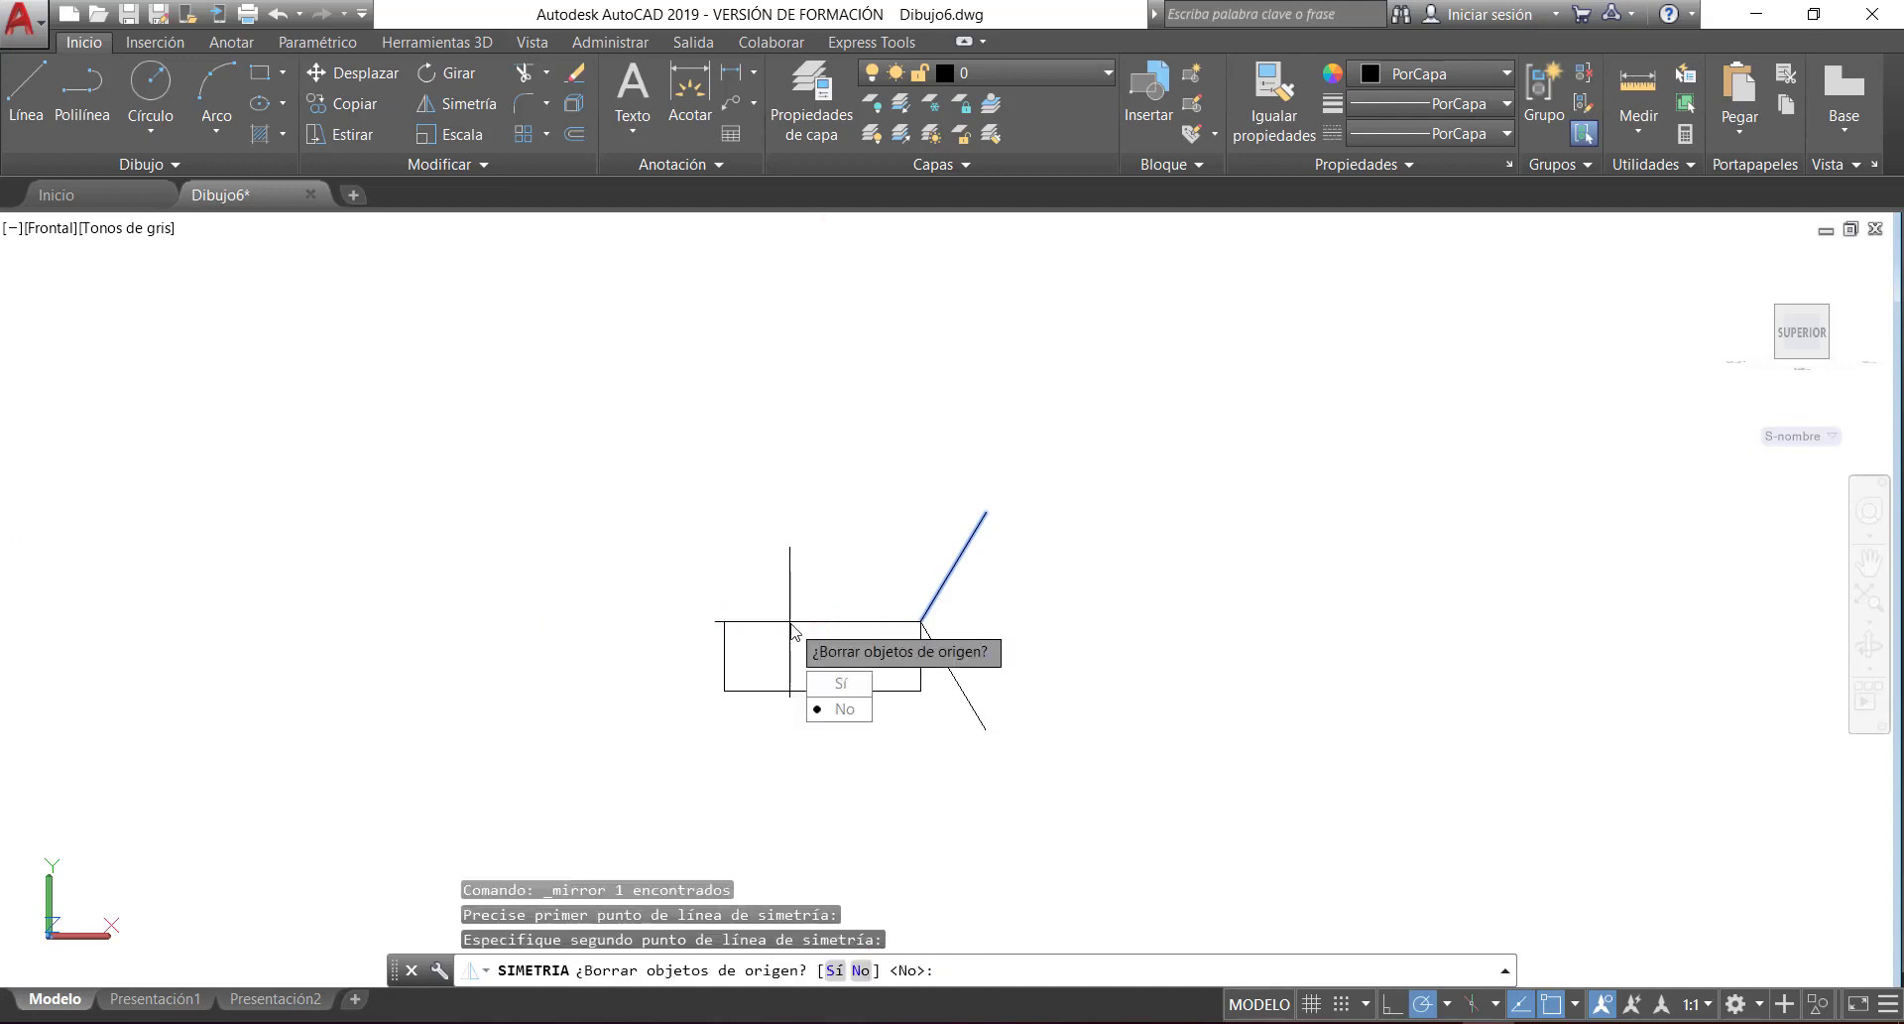
click(831, 683)
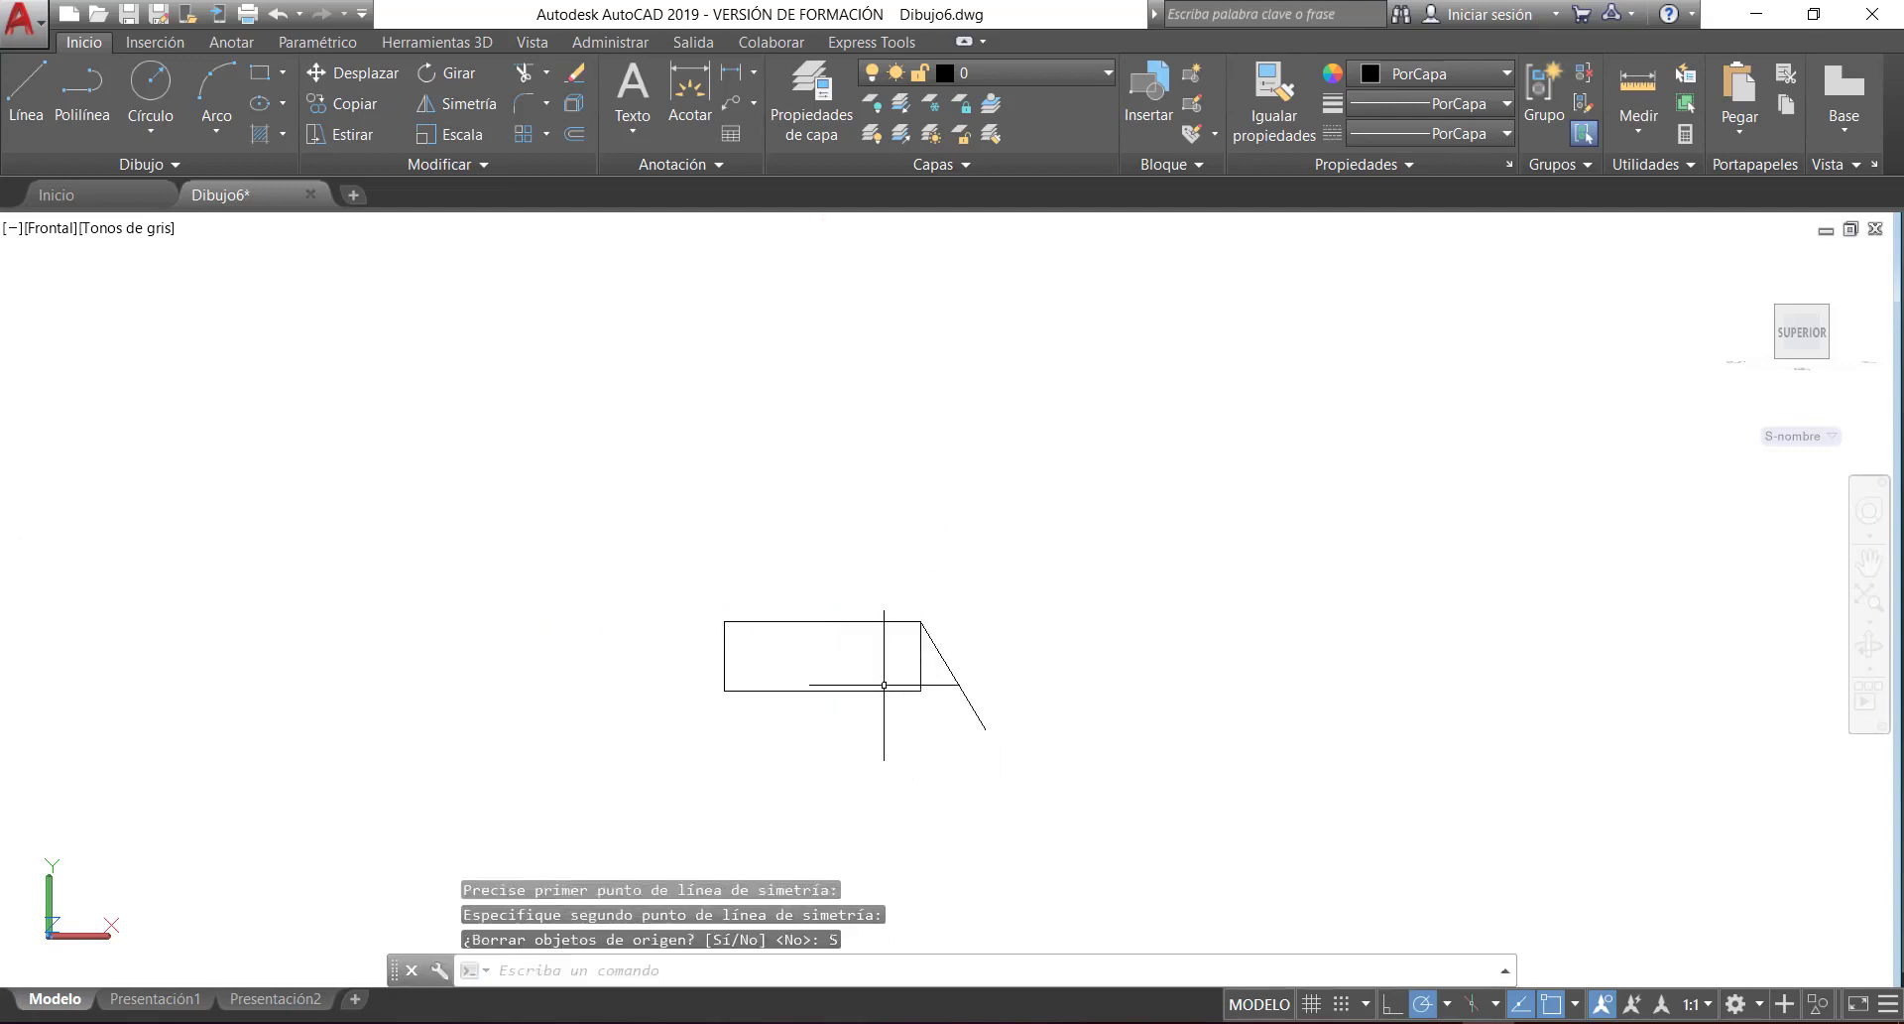
- Stretch the rectangle's lower-right corner horizontally to where its bottom edge line meets the mirrored slanted line
scroll(883, 684, up, 3)
click(955, 654)
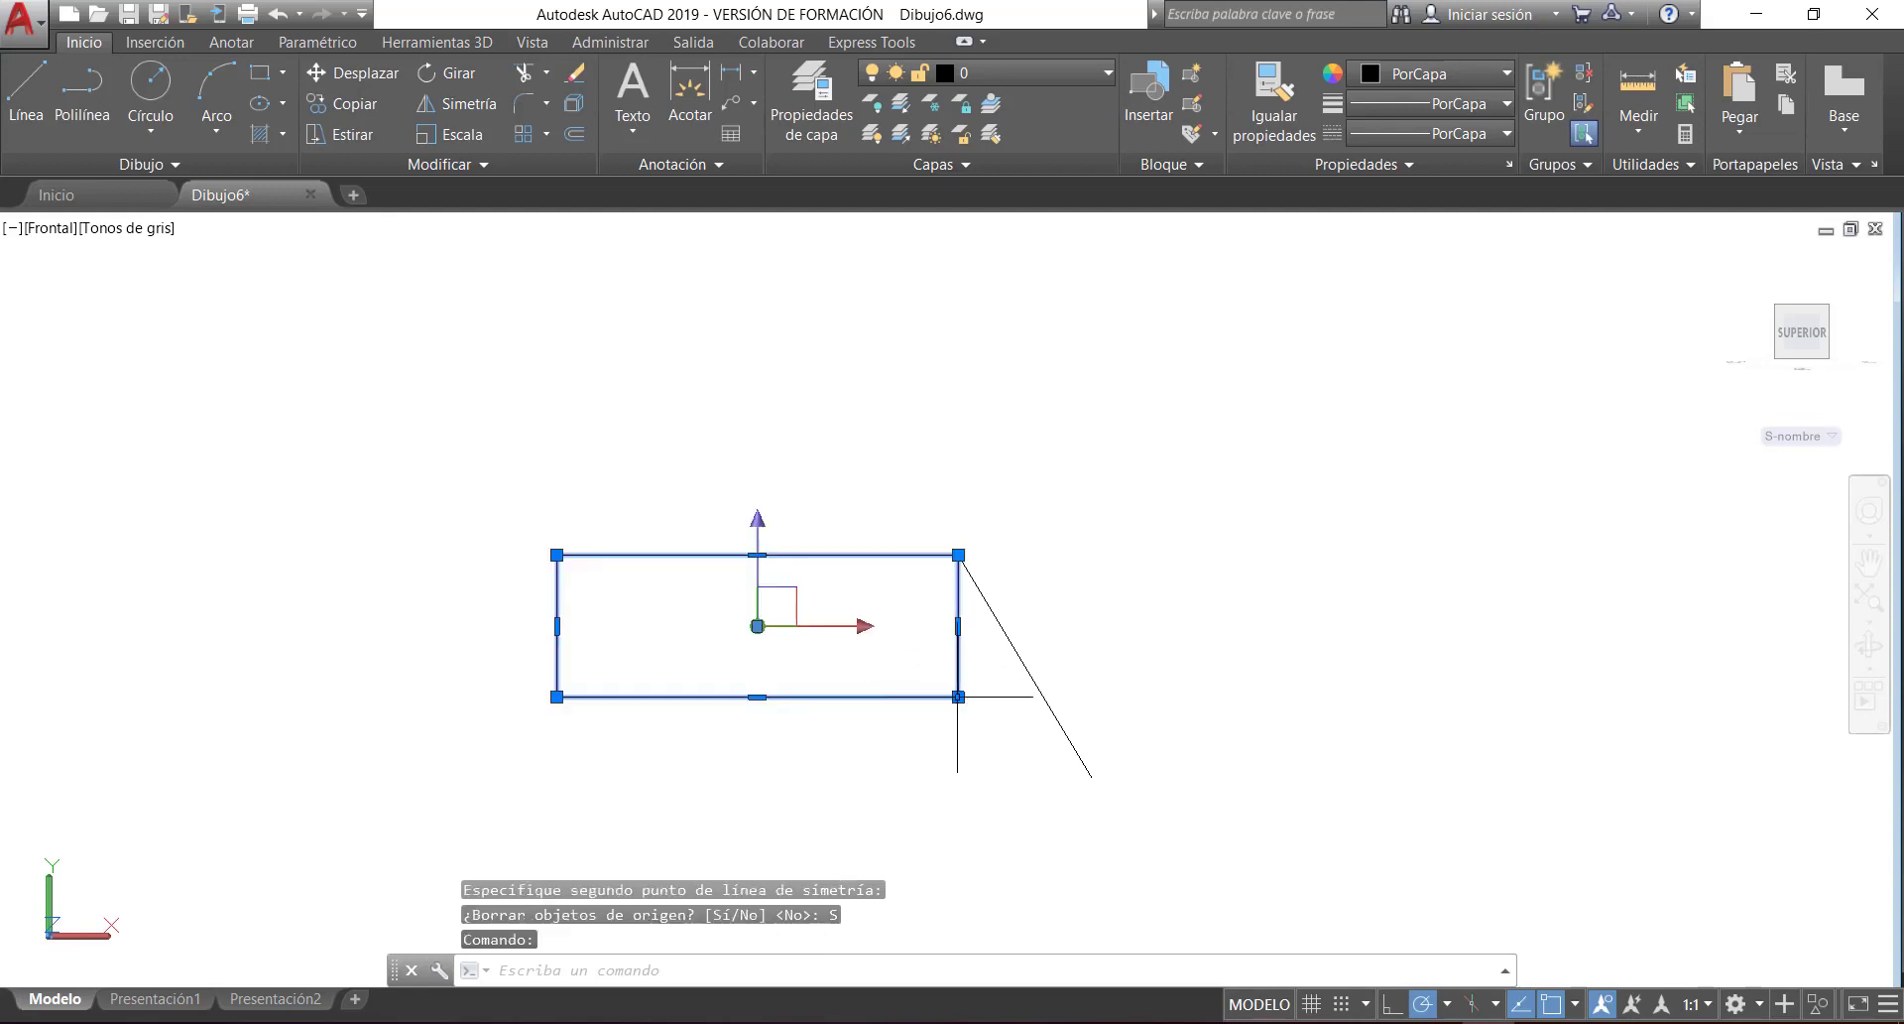
click(958, 697)
click(1043, 696)
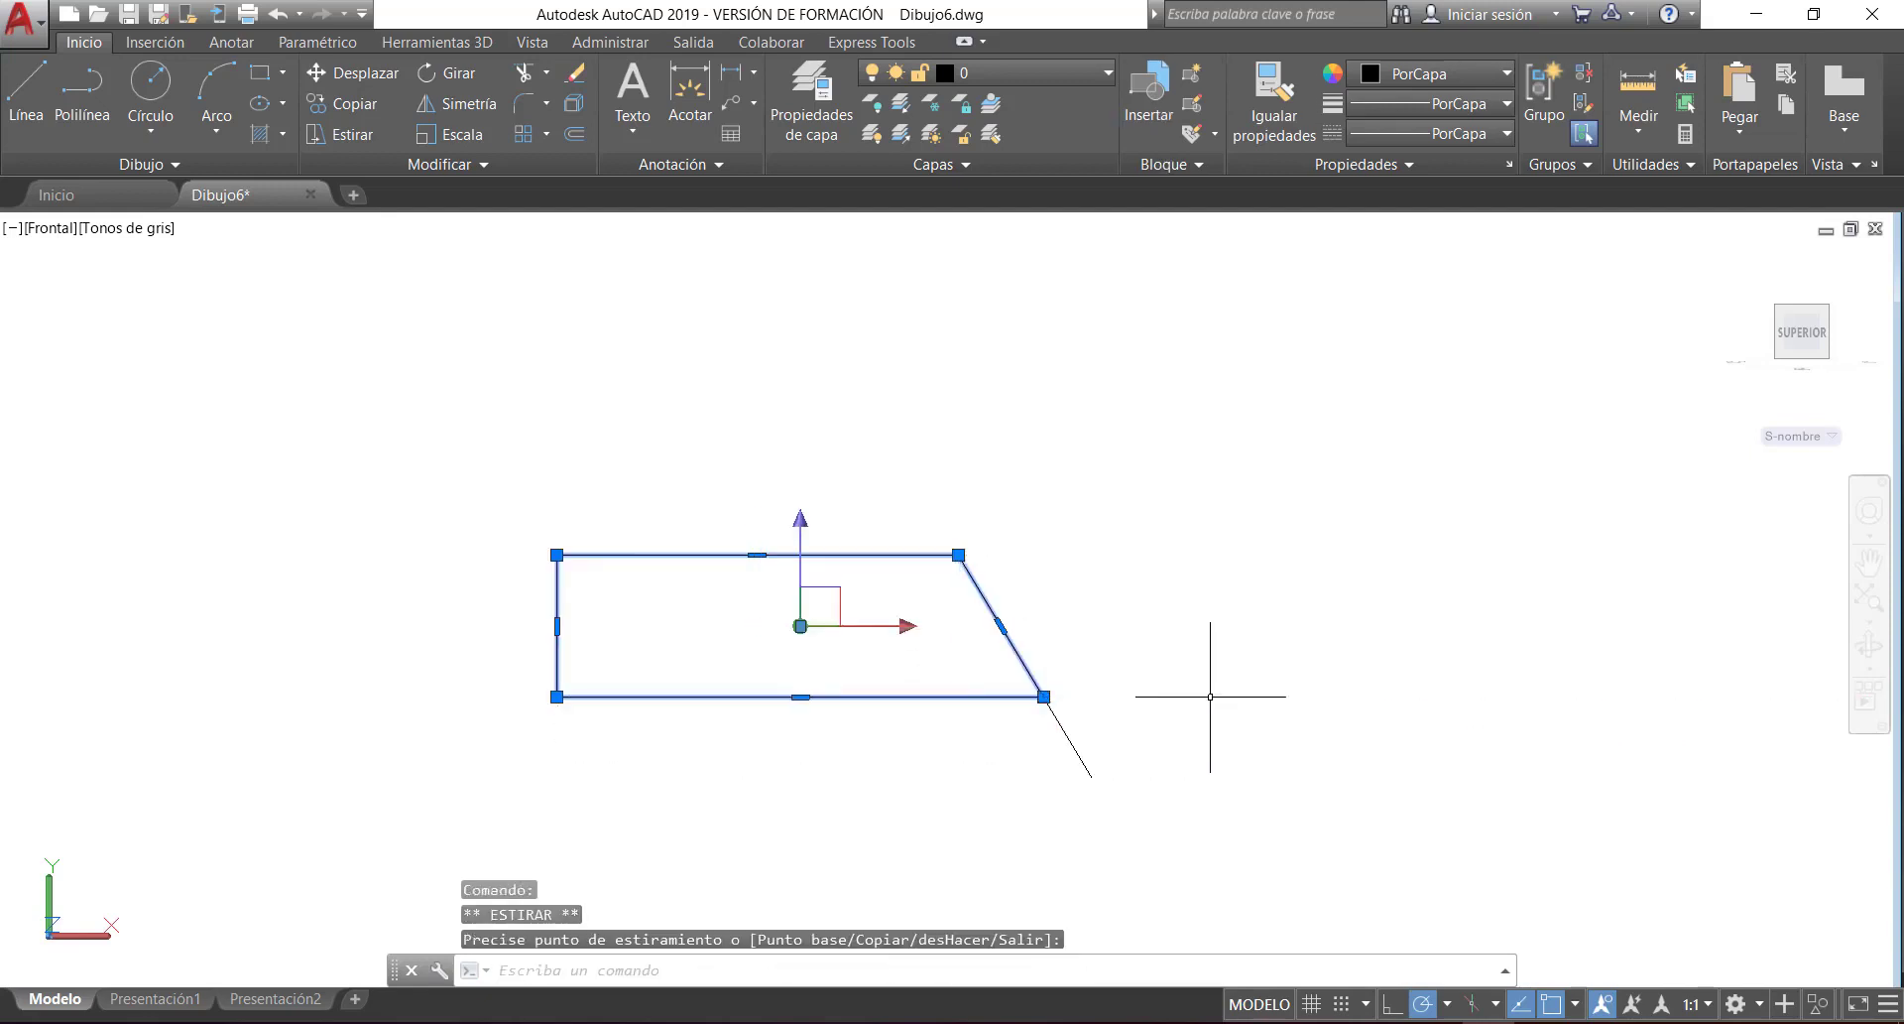
key(Escape)
- Delete the separate slanted line overlapping the profile's sloped side
click(1196, 753)
click(1022, 789)
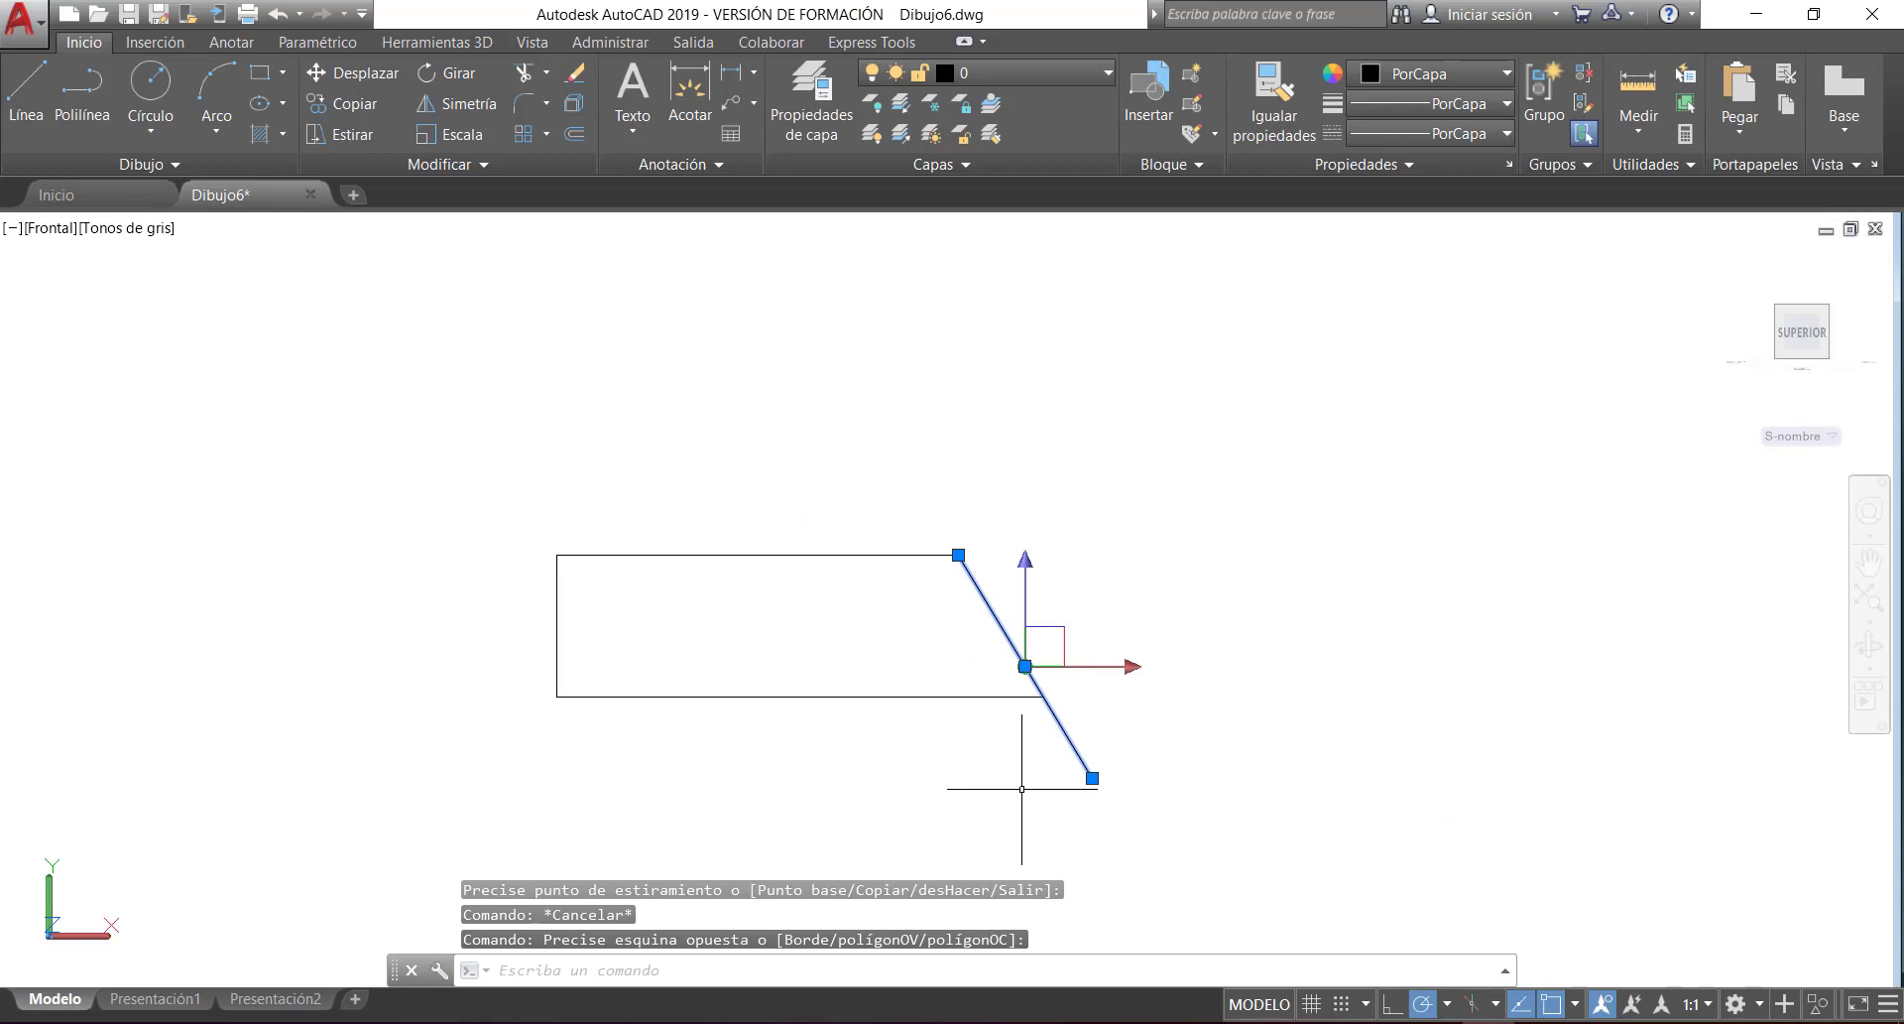
key(Delete)
- Revolve the closed profile 360° about its bottom edge into a pointed solid
click(927, 770)
click(789, 658)
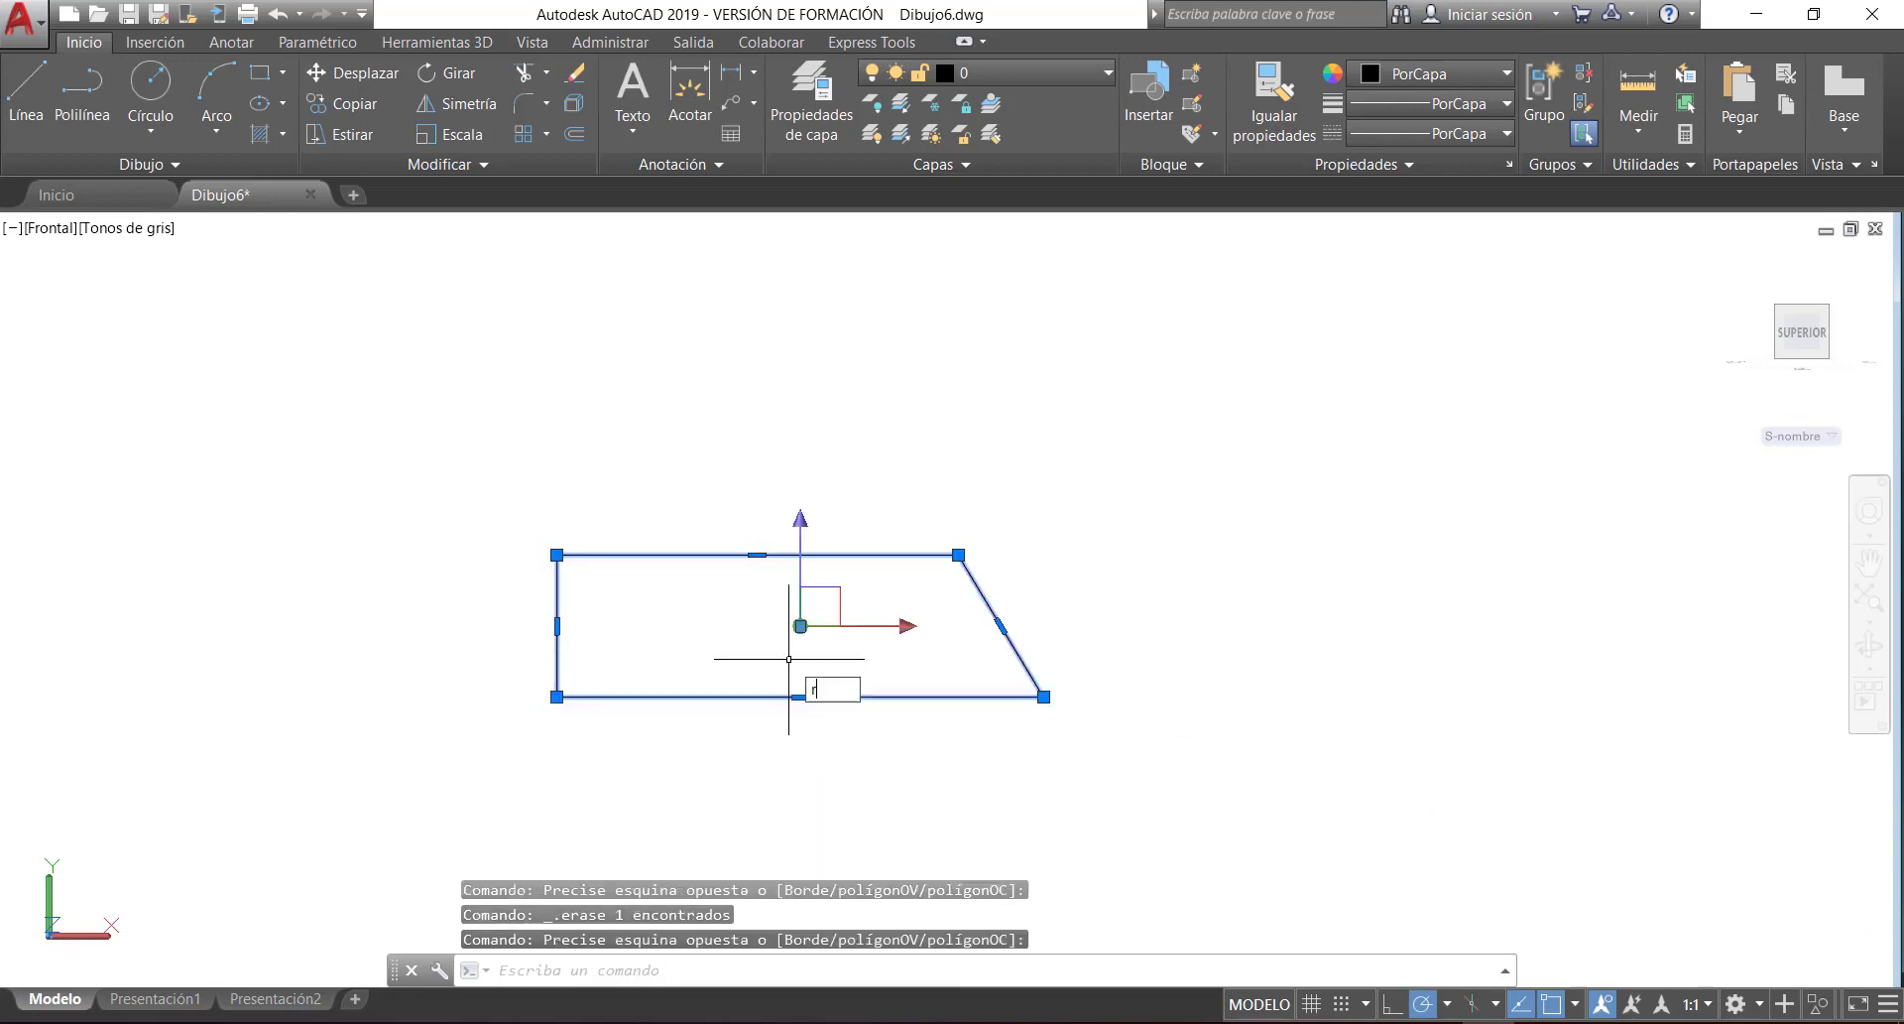
key(Return)
click(556, 696)
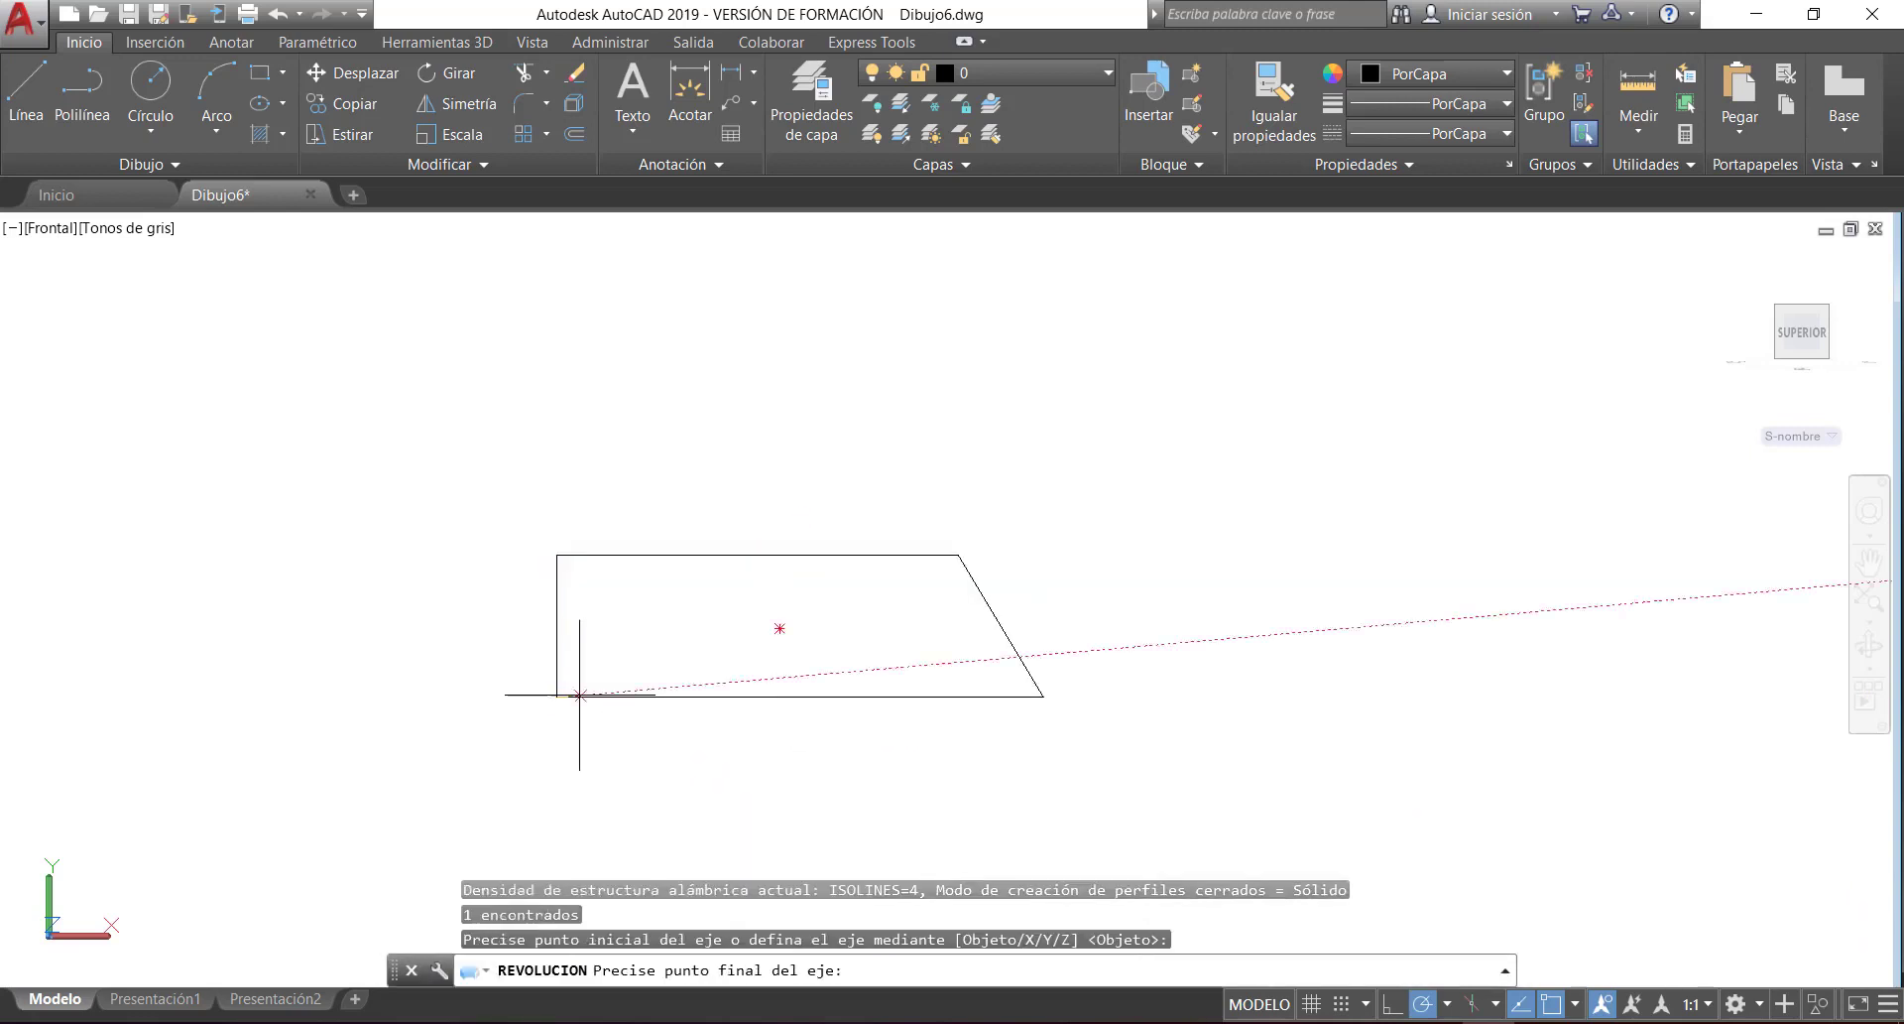
click(1043, 696)
key(Return)
scroll(1185, 630, down, 3)
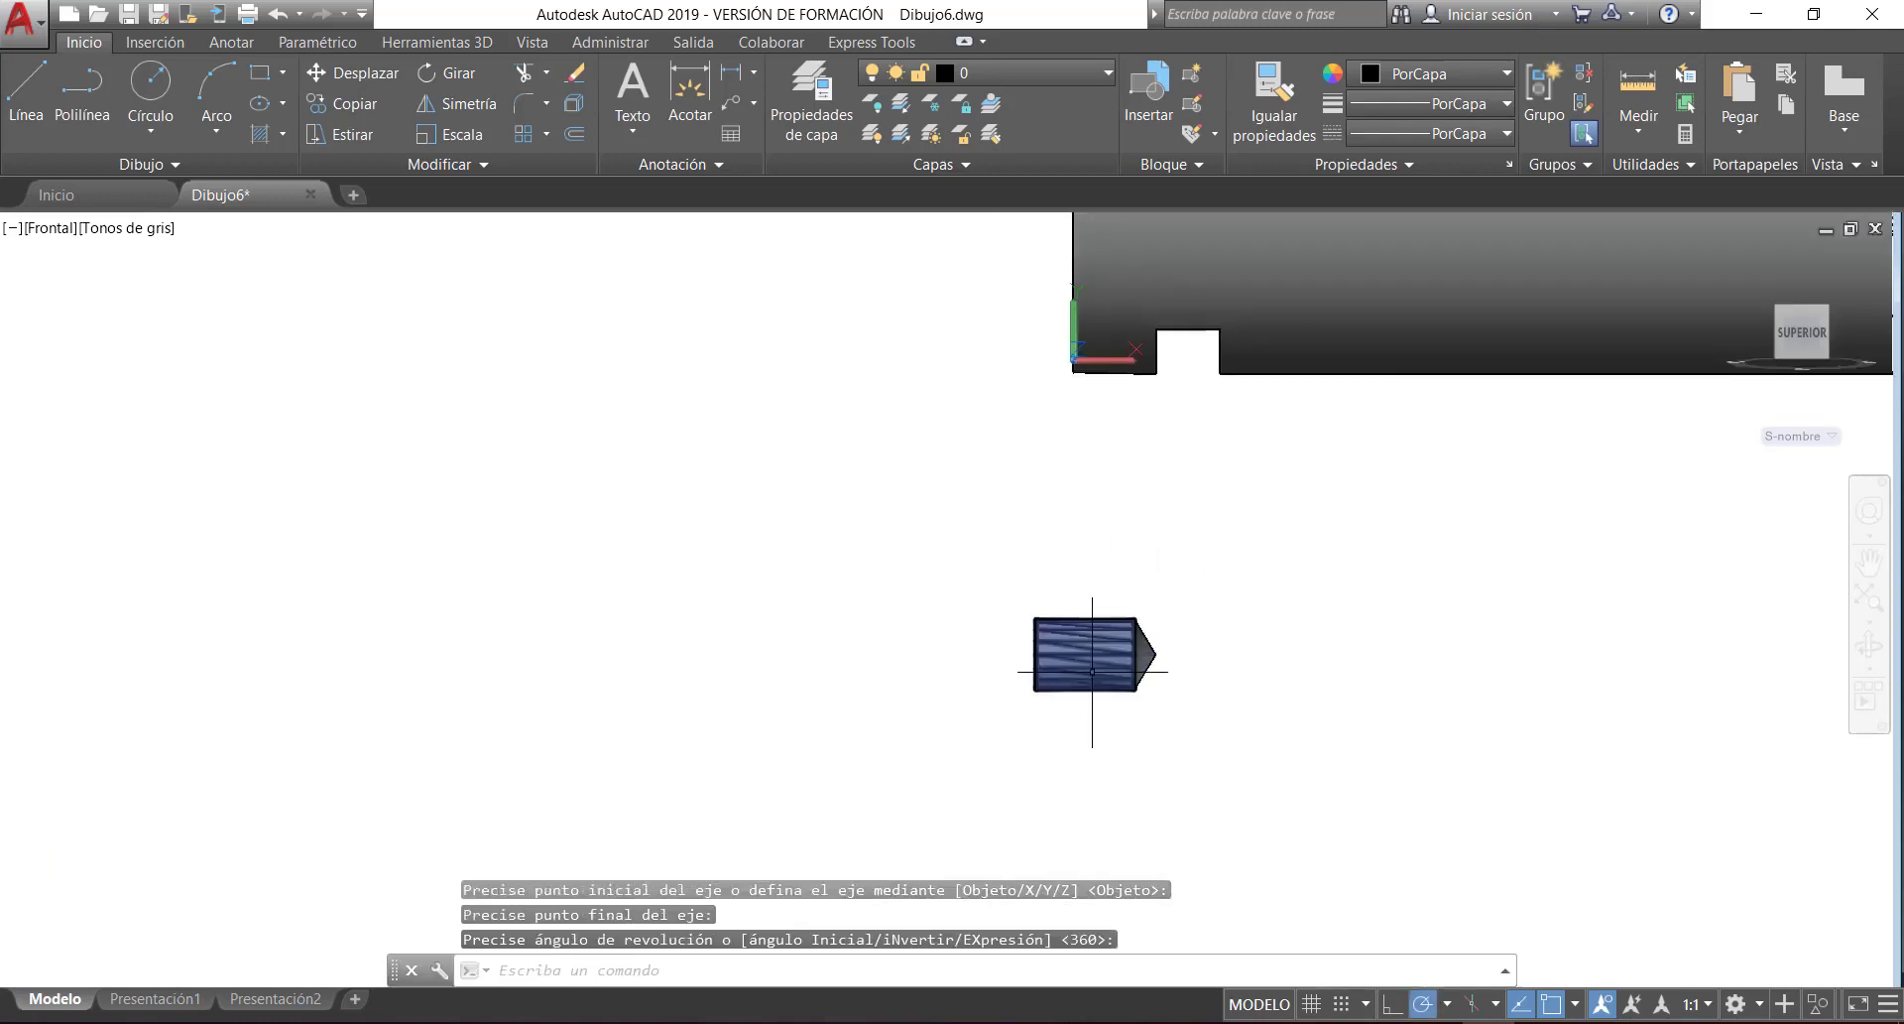
mouse_move(1092, 646)
shift+middle_down()
mouse_move(1173, 646)
mouse_move(1100, 663)
shift+middle_up()
click(1100, 664)
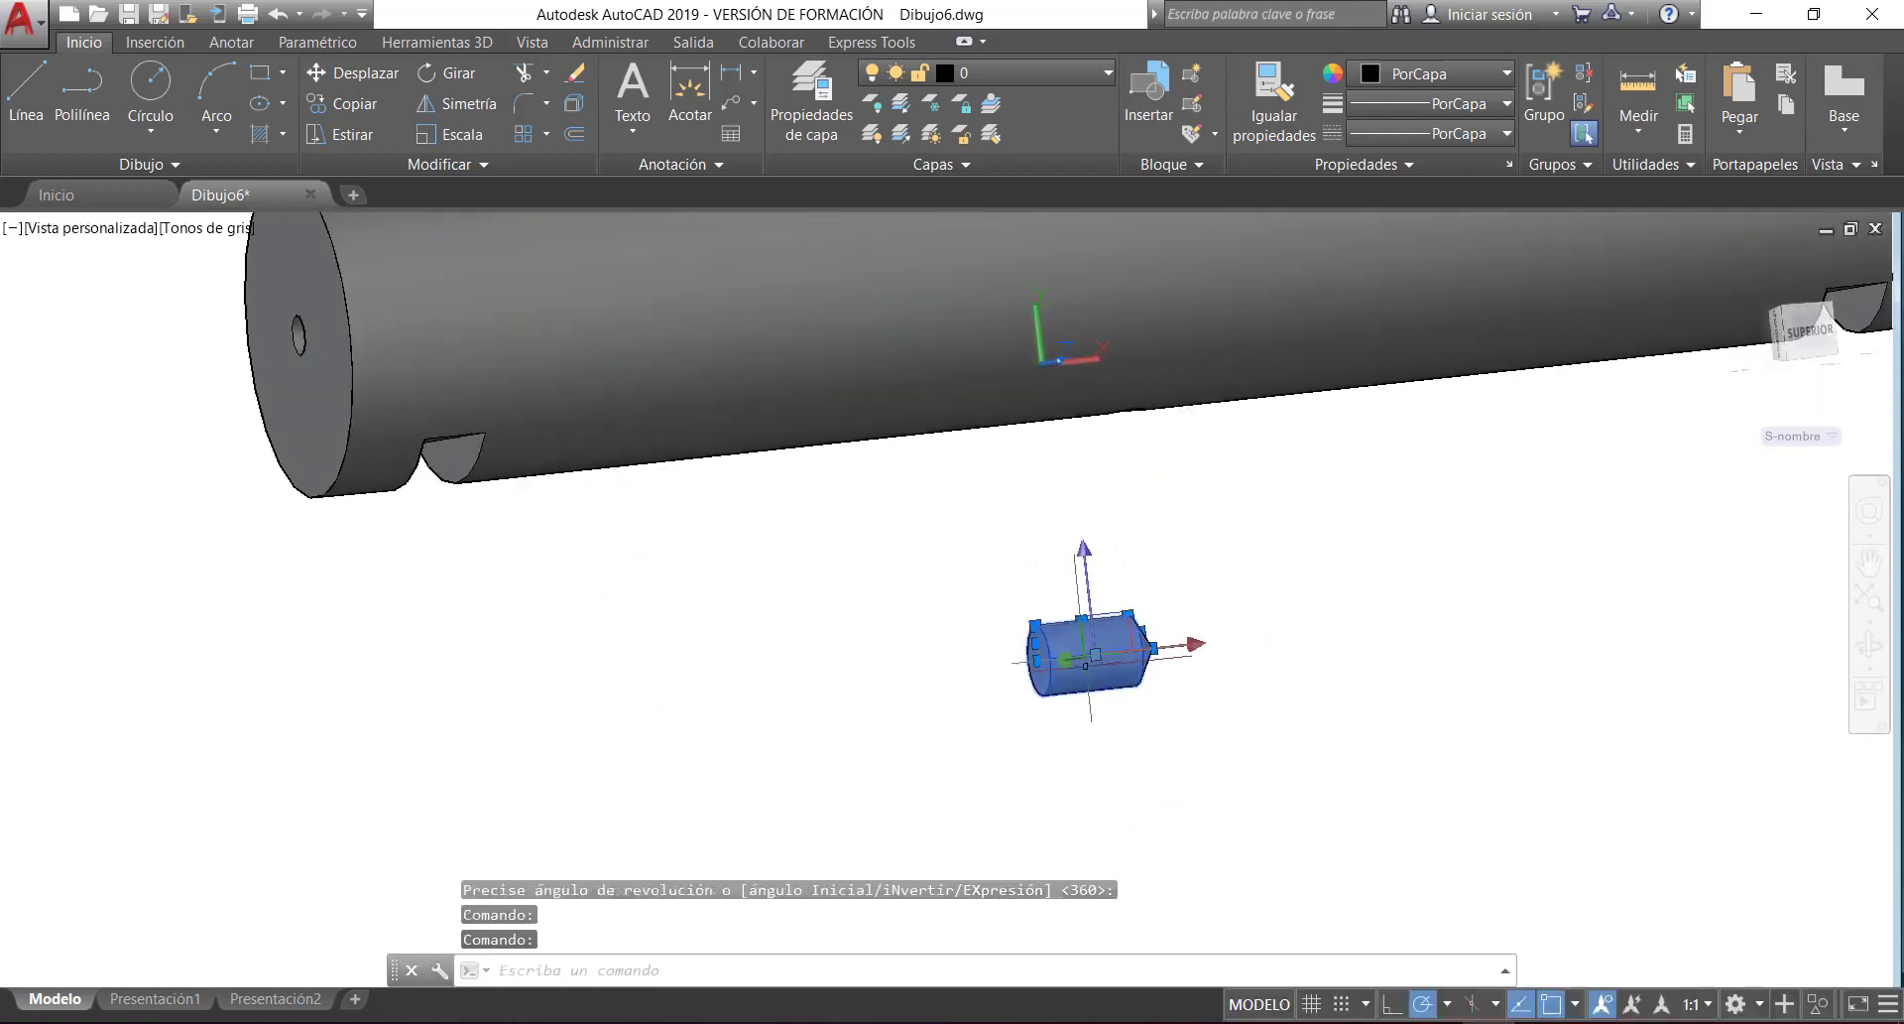
click(1037, 659)
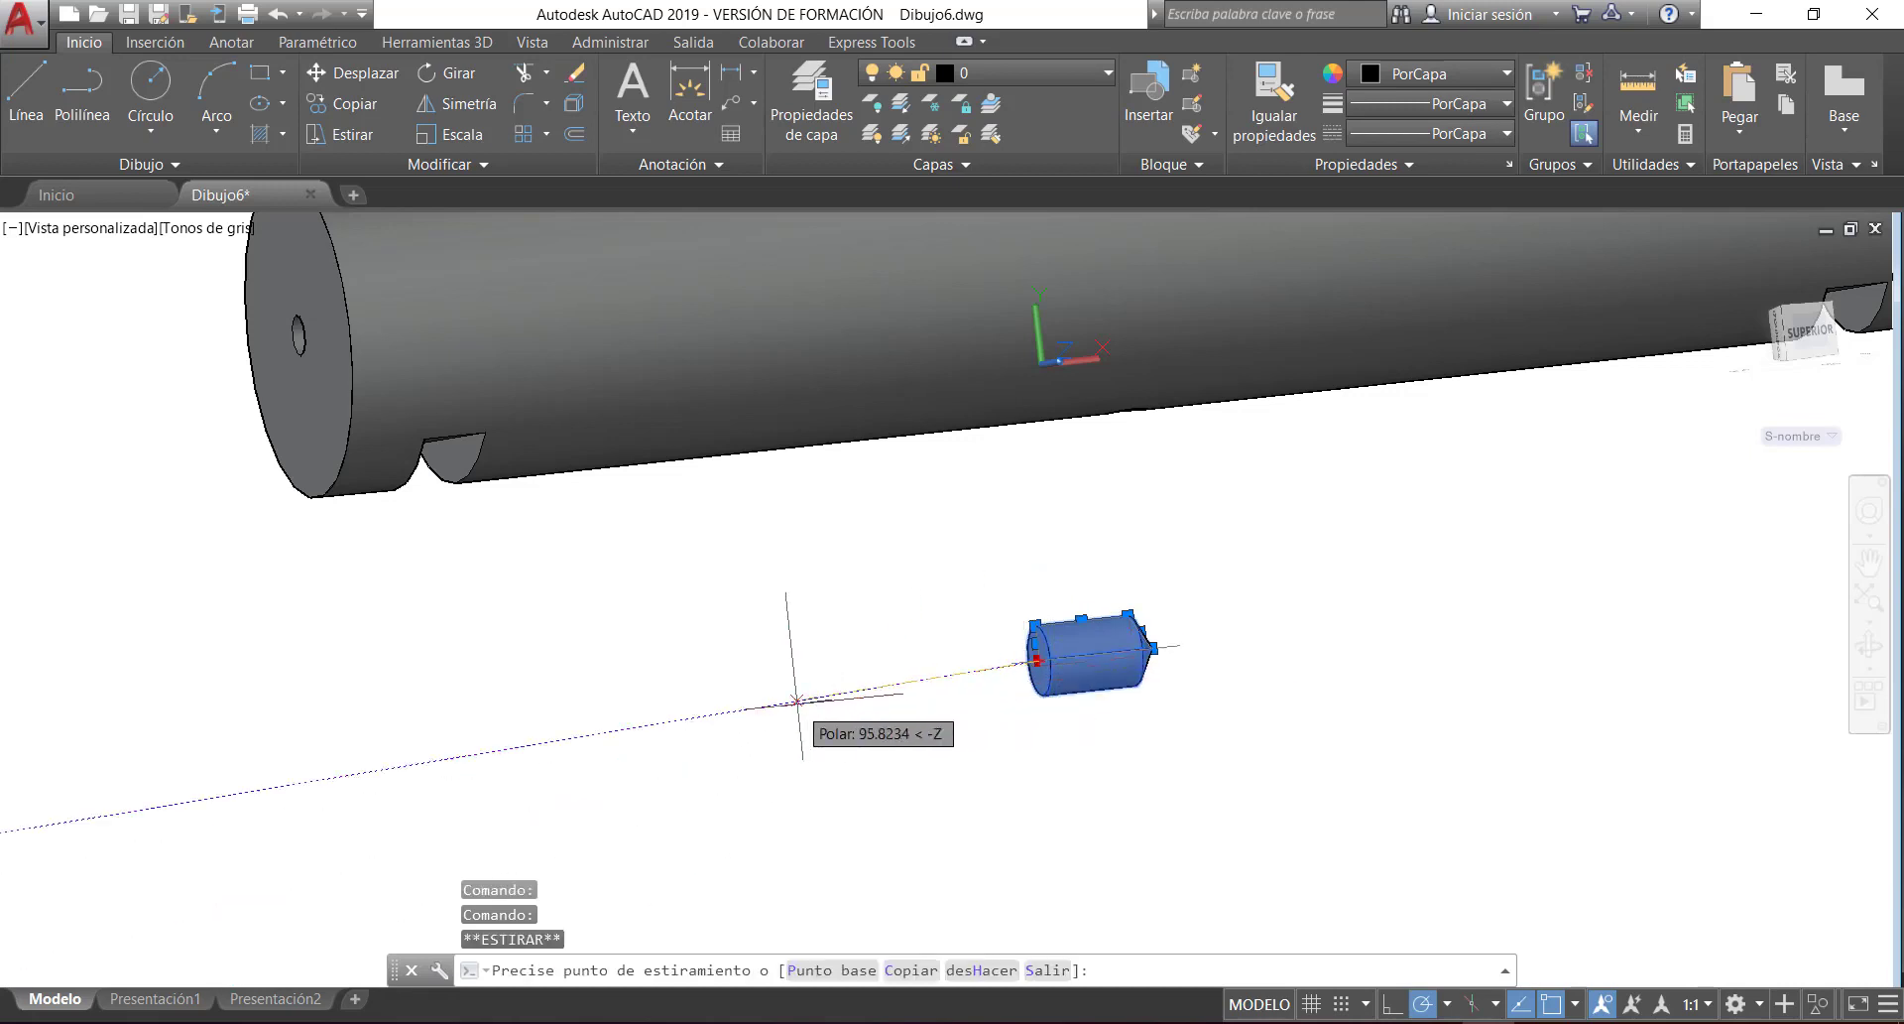
key(Escape)
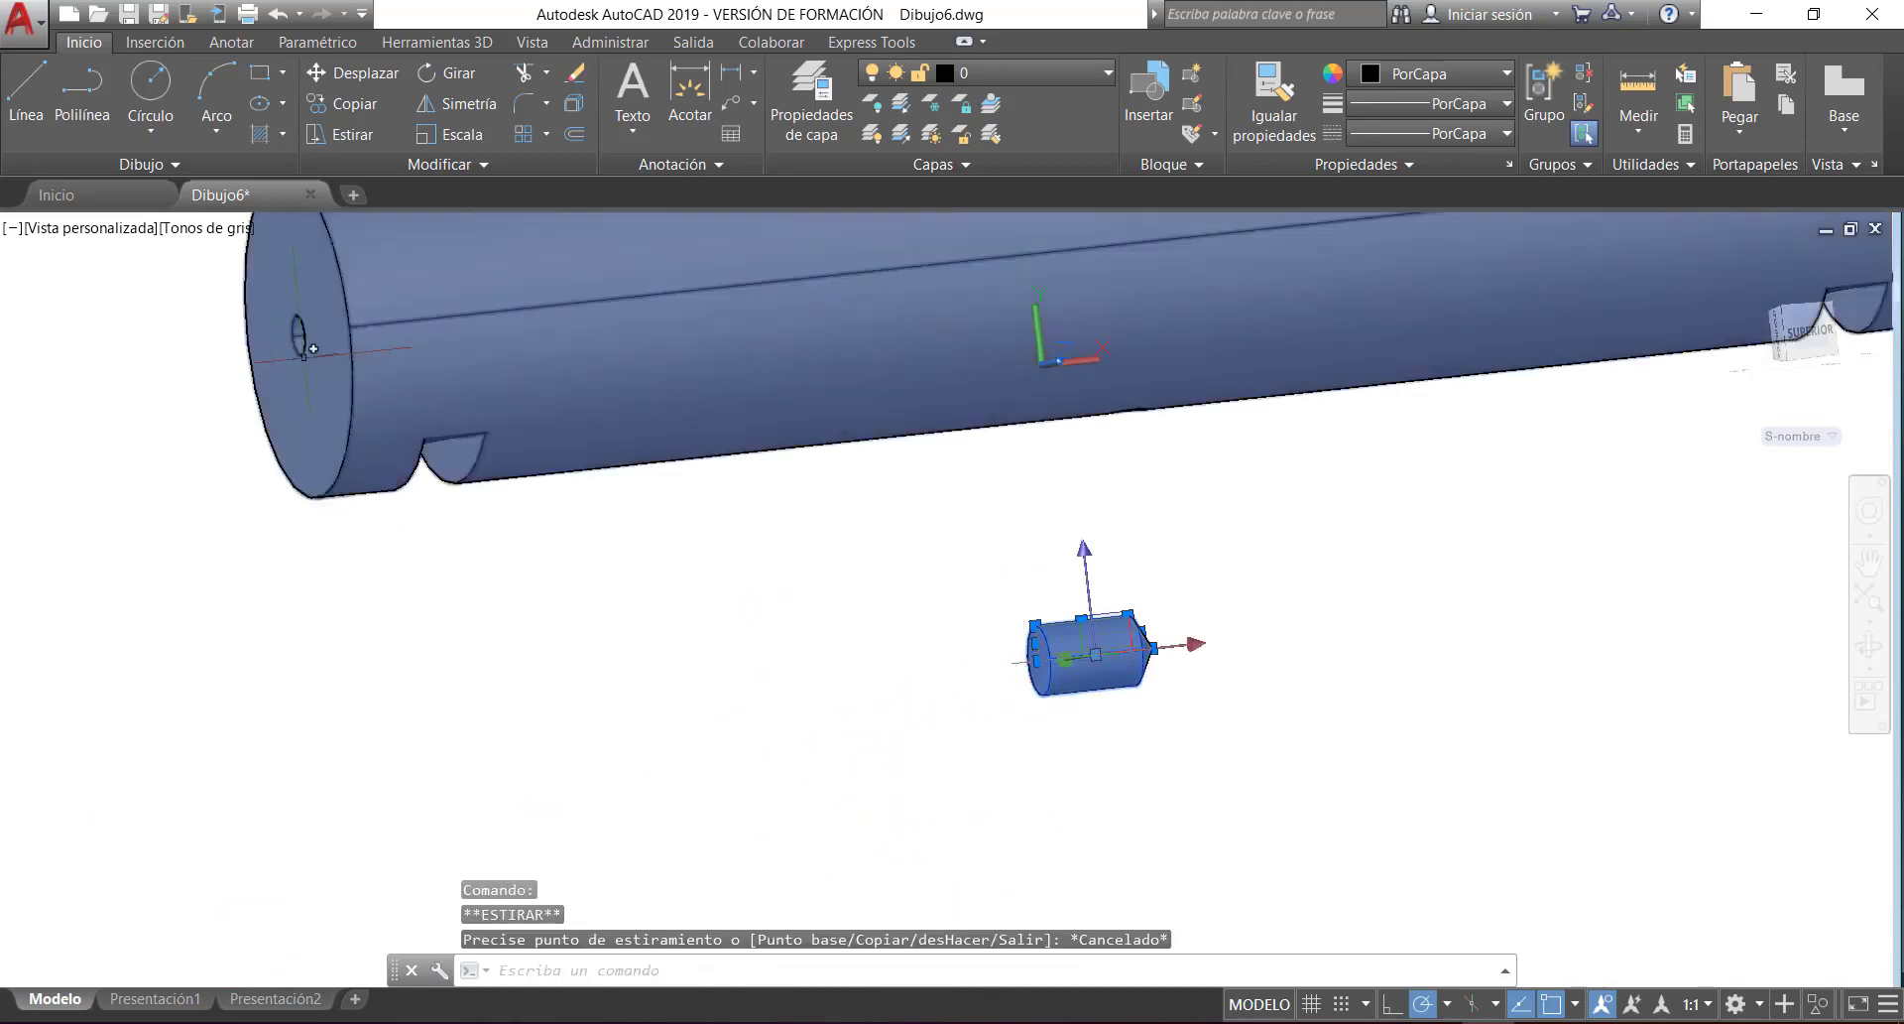
click(291, 370)
key(Escape)
key(Escape)
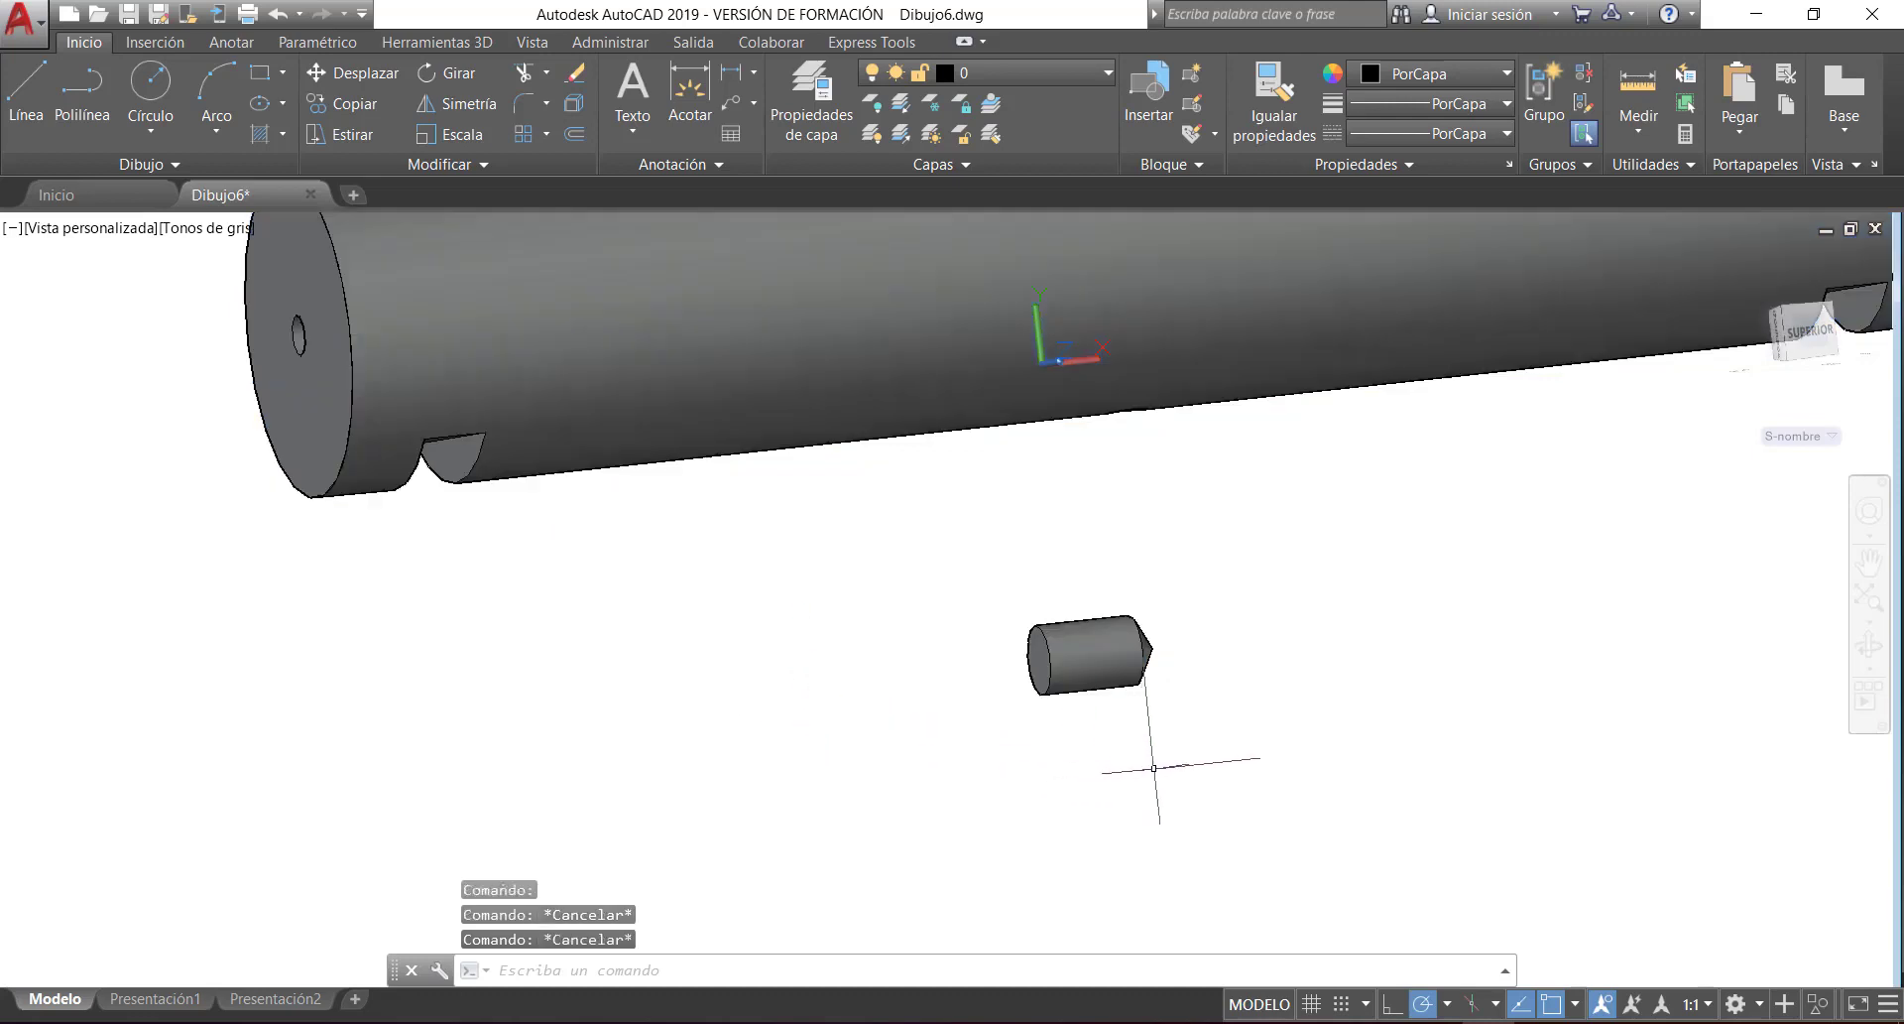
- Move the pointed solid from the centre of its flat end to the centre of the axial hole on the cylinder's end face
click(1023, 660)
click(1052, 627)
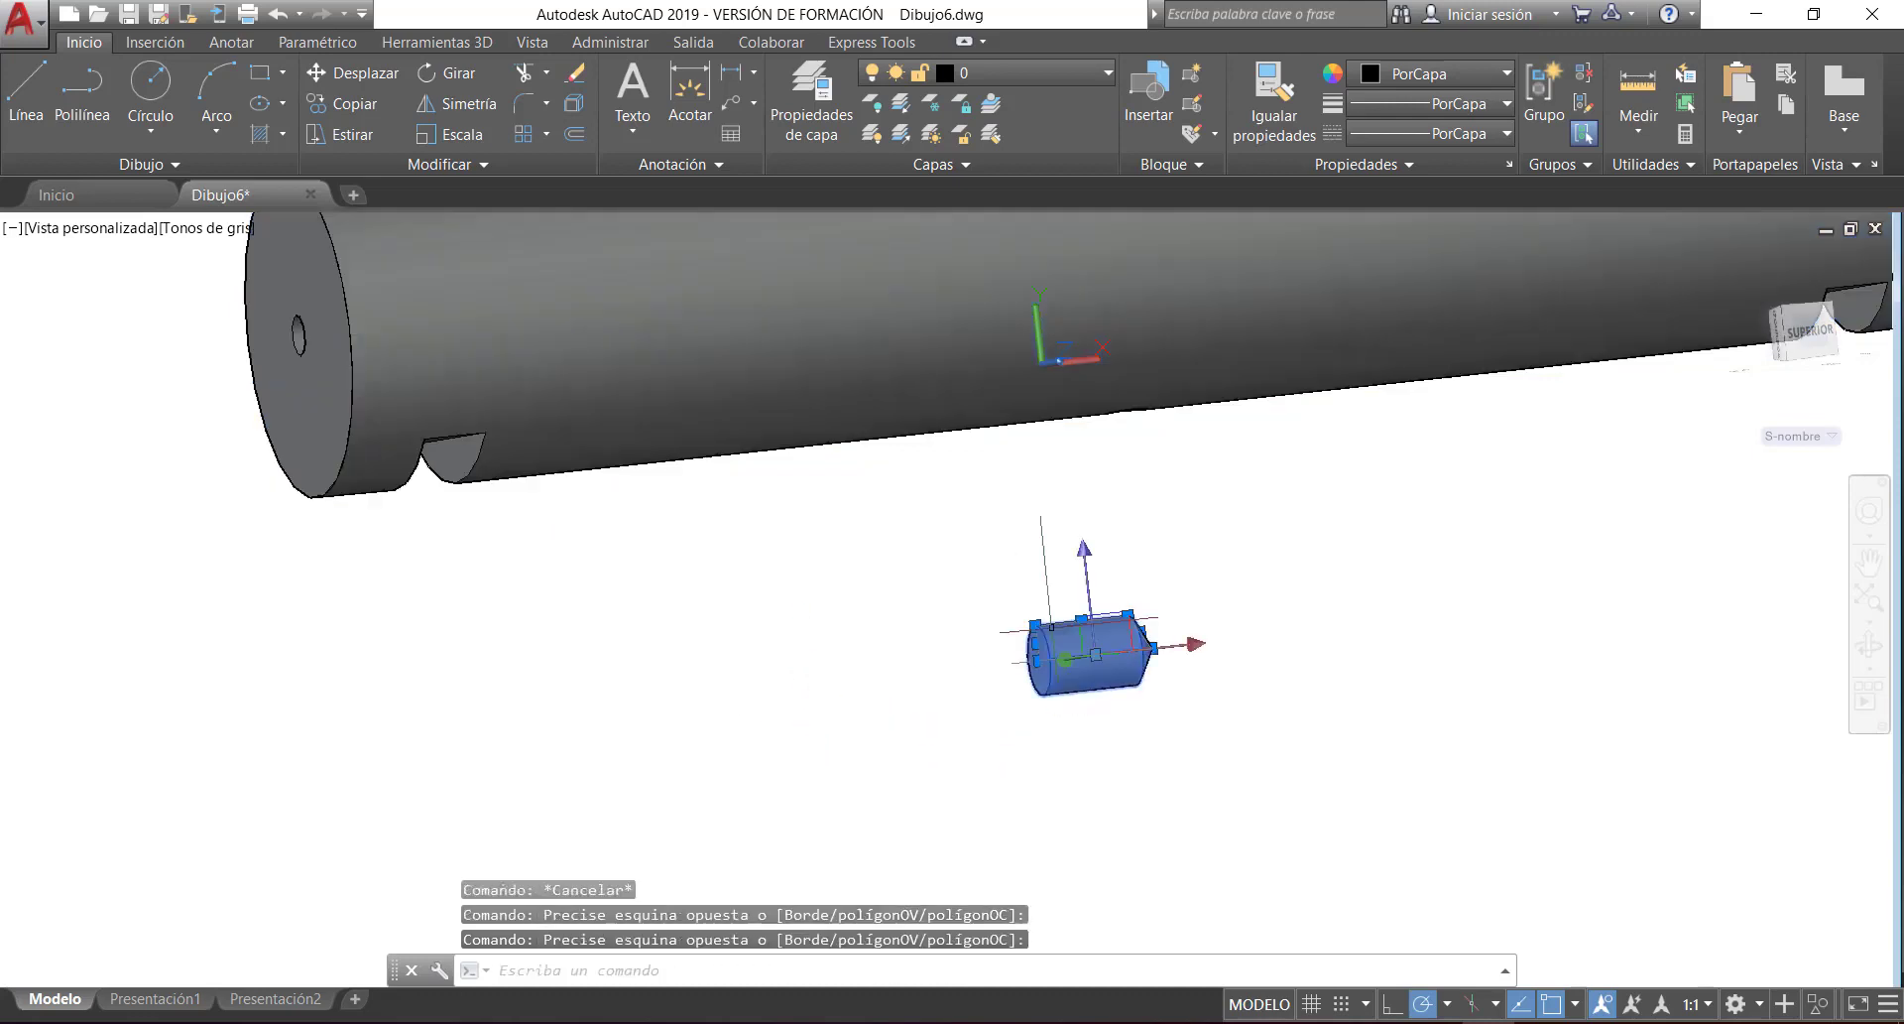
right_click(948, 544)
click(1026, 633)
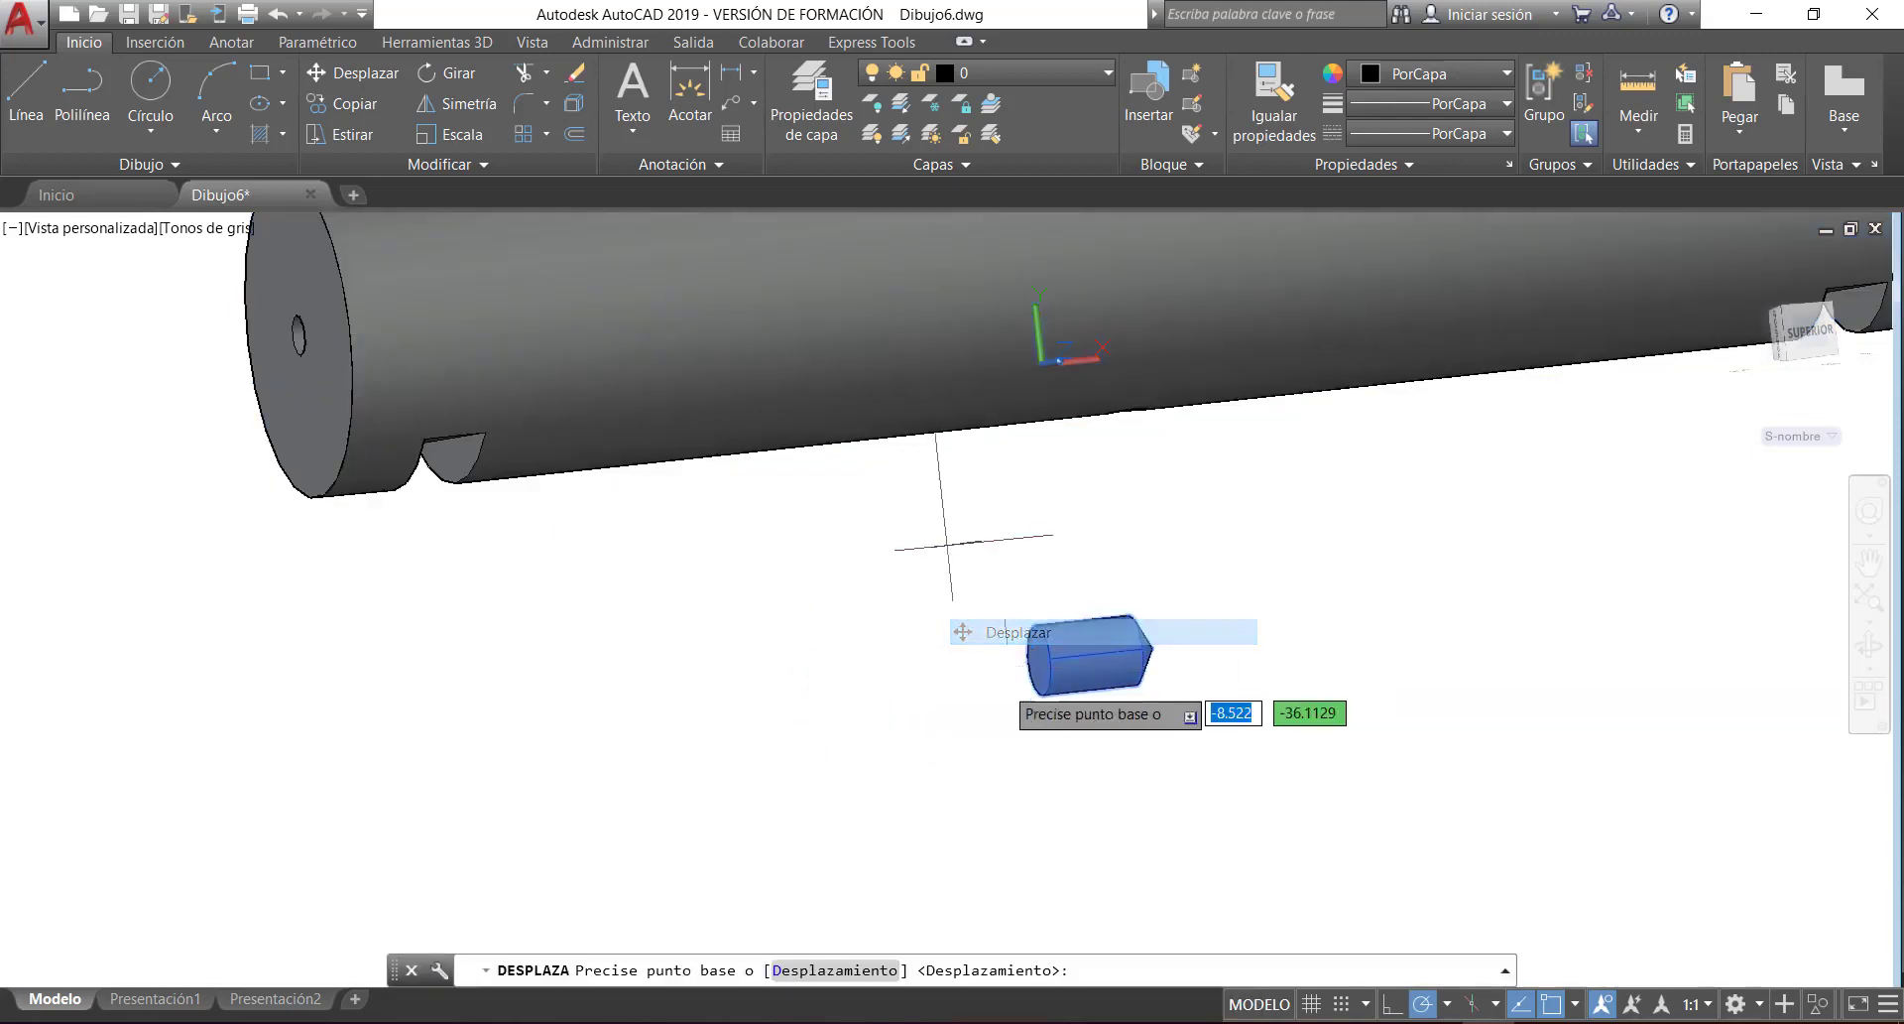
scroll(1060, 679, up, 3)
click(1020, 643)
scroll(907, 605, down, 5)
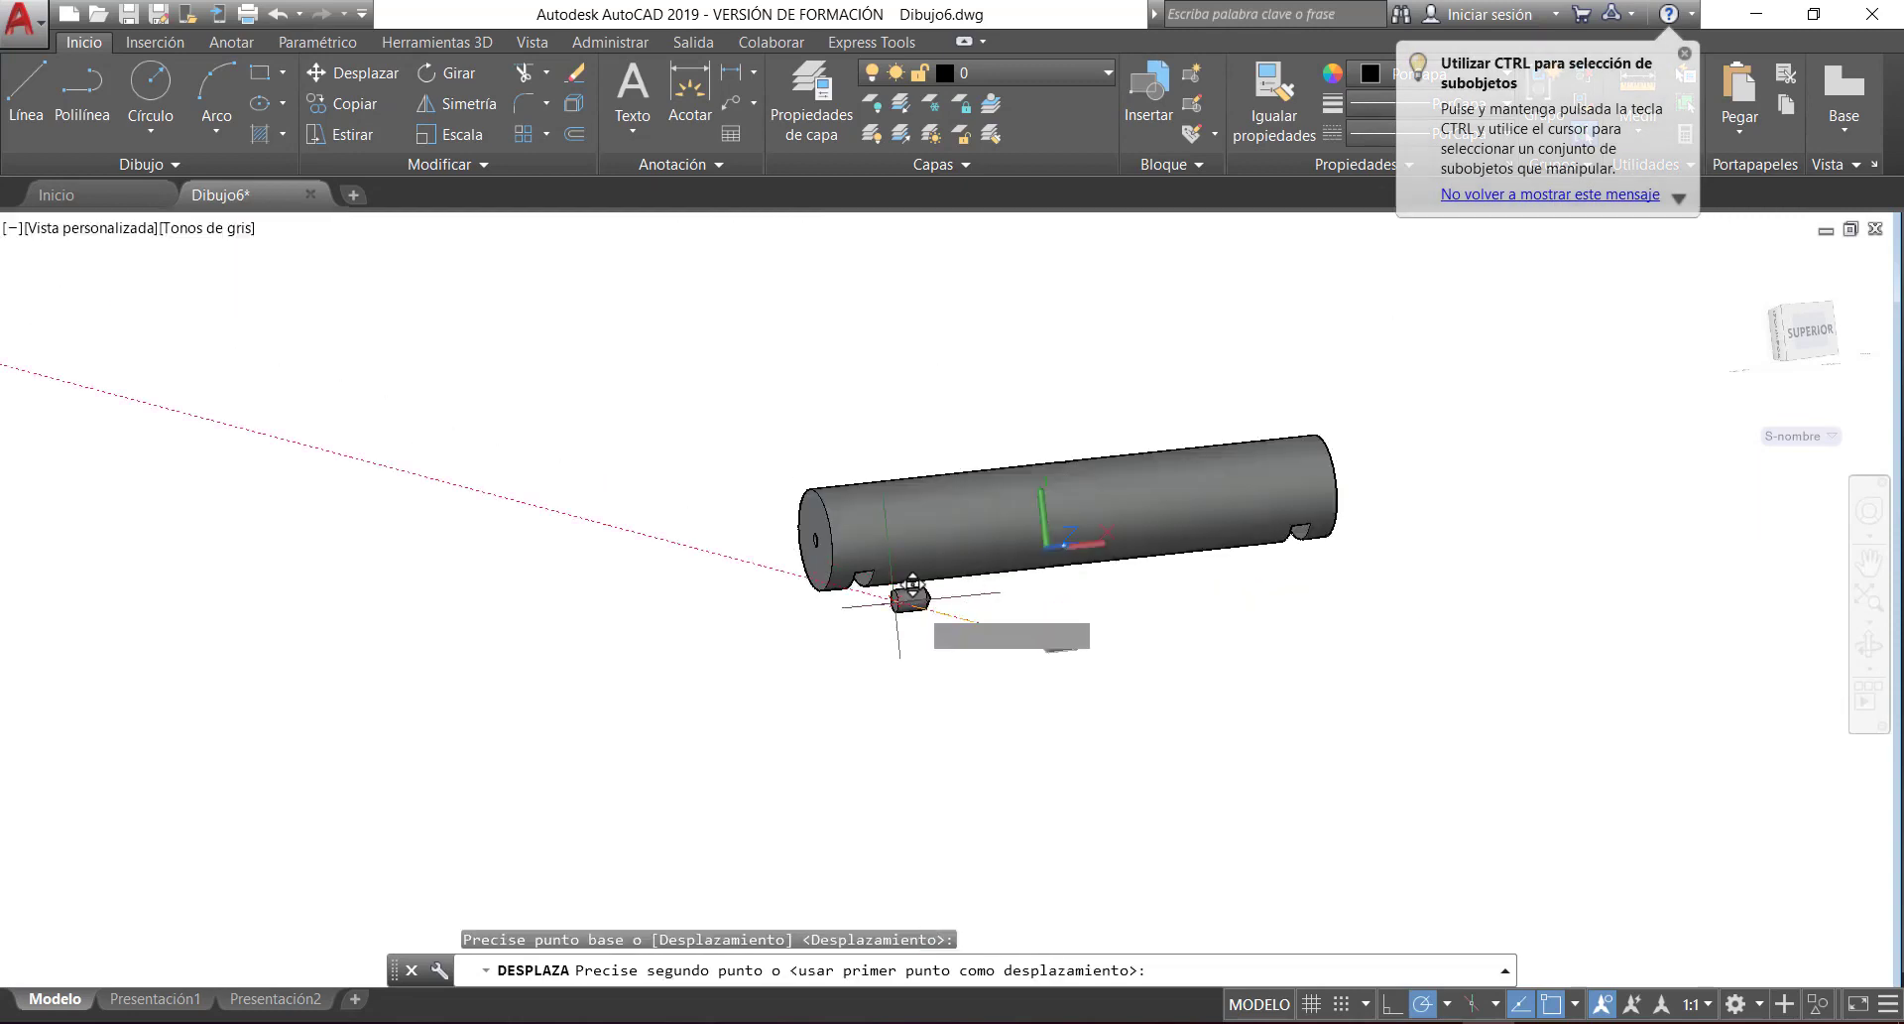
scroll(849, 516, up, 3)
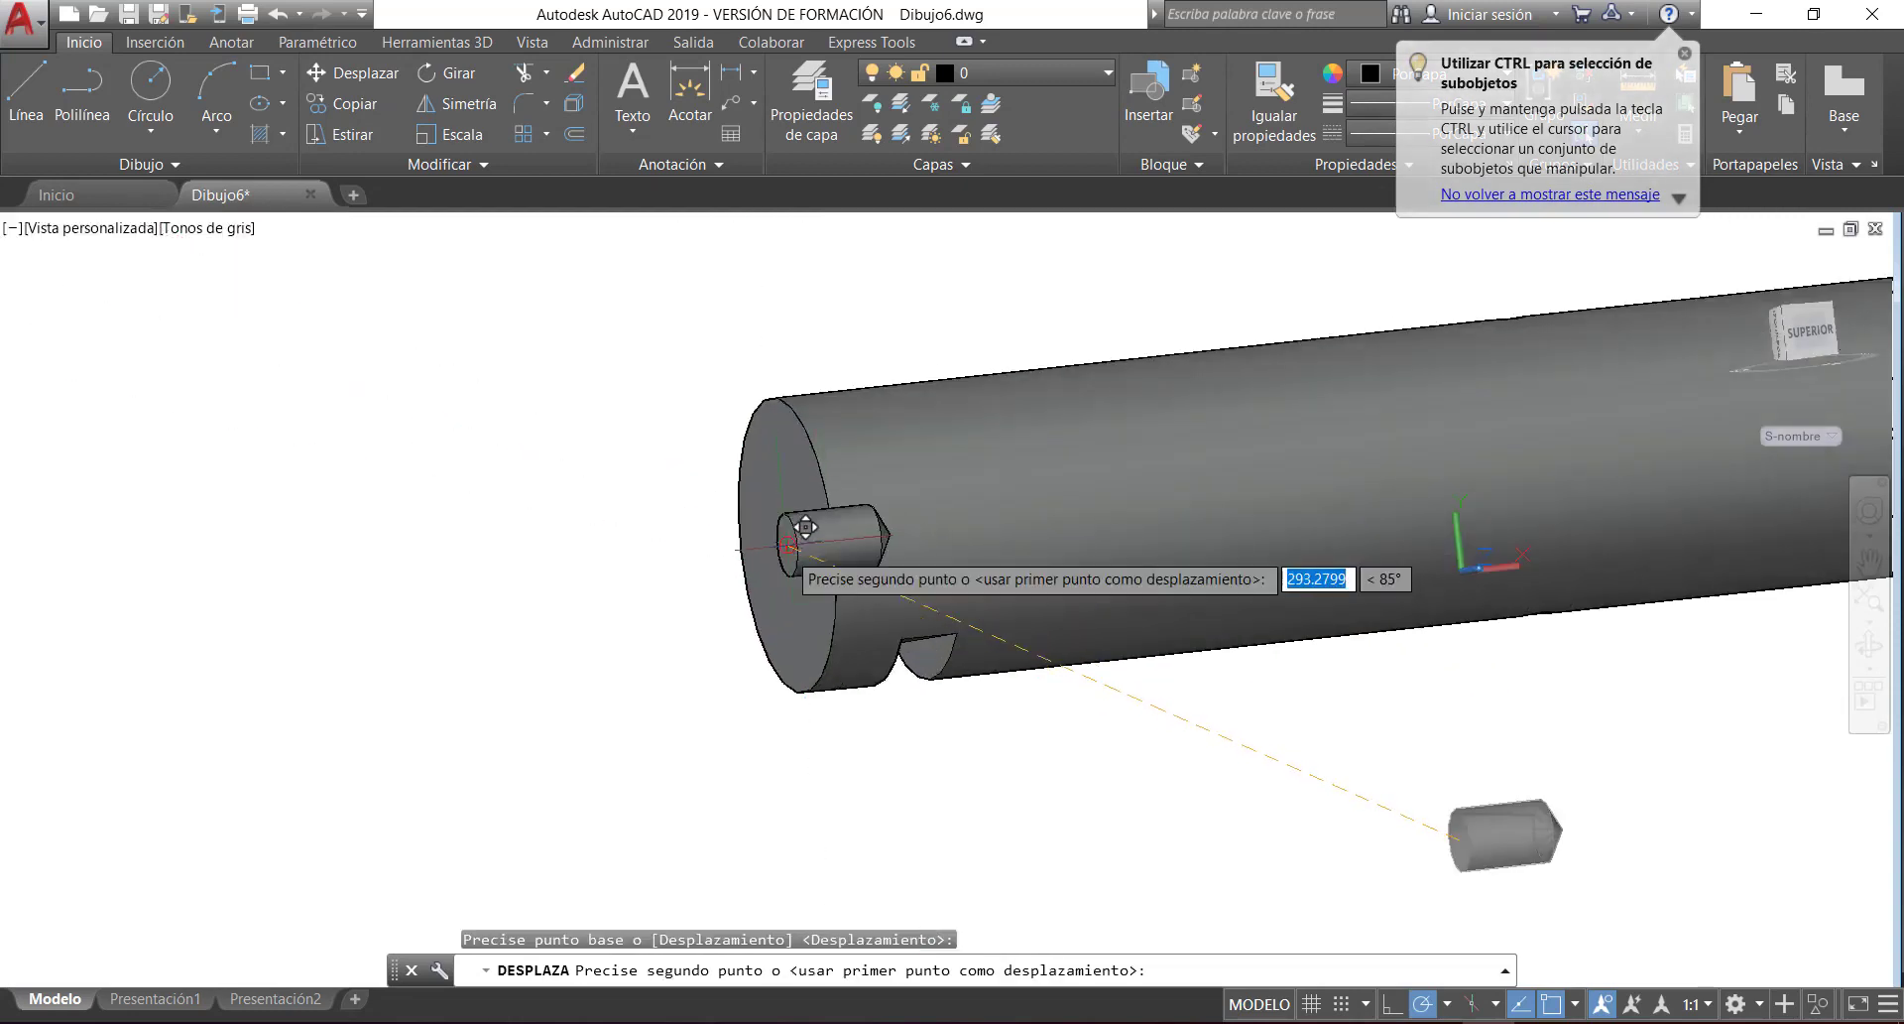
click(806, 541)
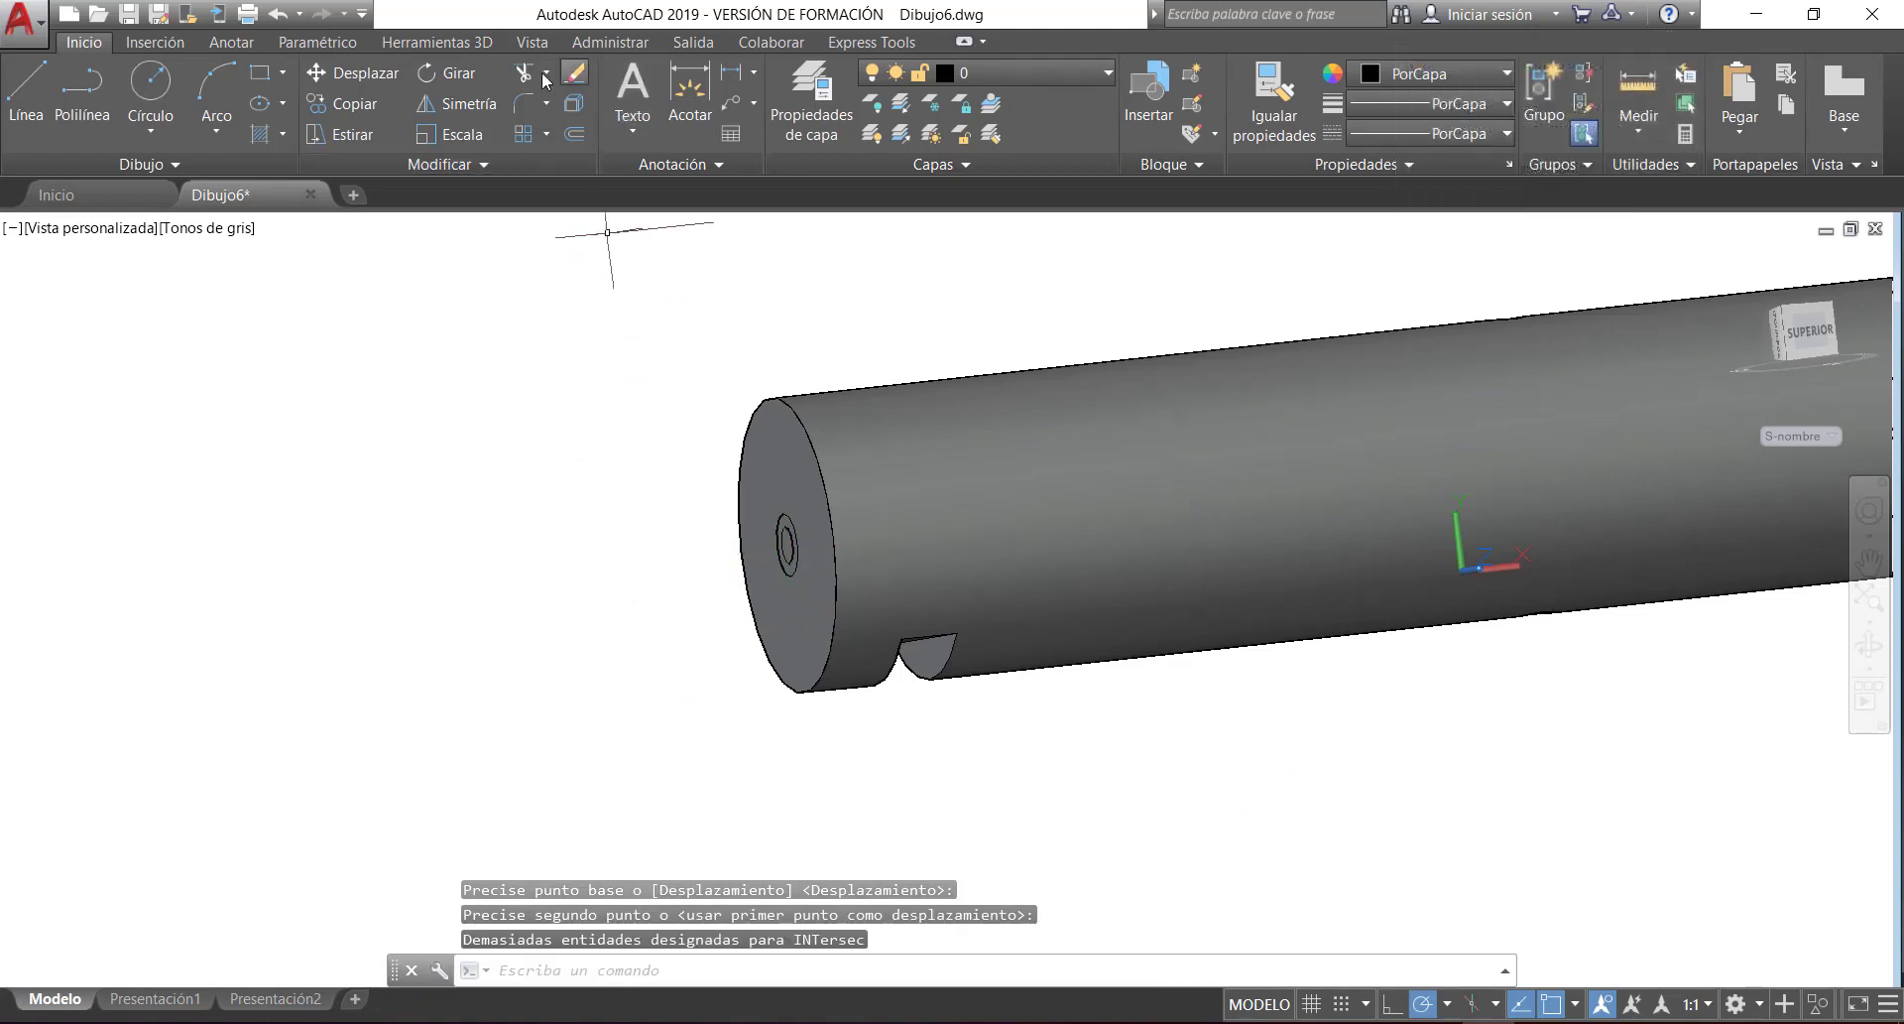
- Subtract the pointed solid from the cylinder to enlarge the mouth of the axial hole
click(454, 43)
click(922, 103)
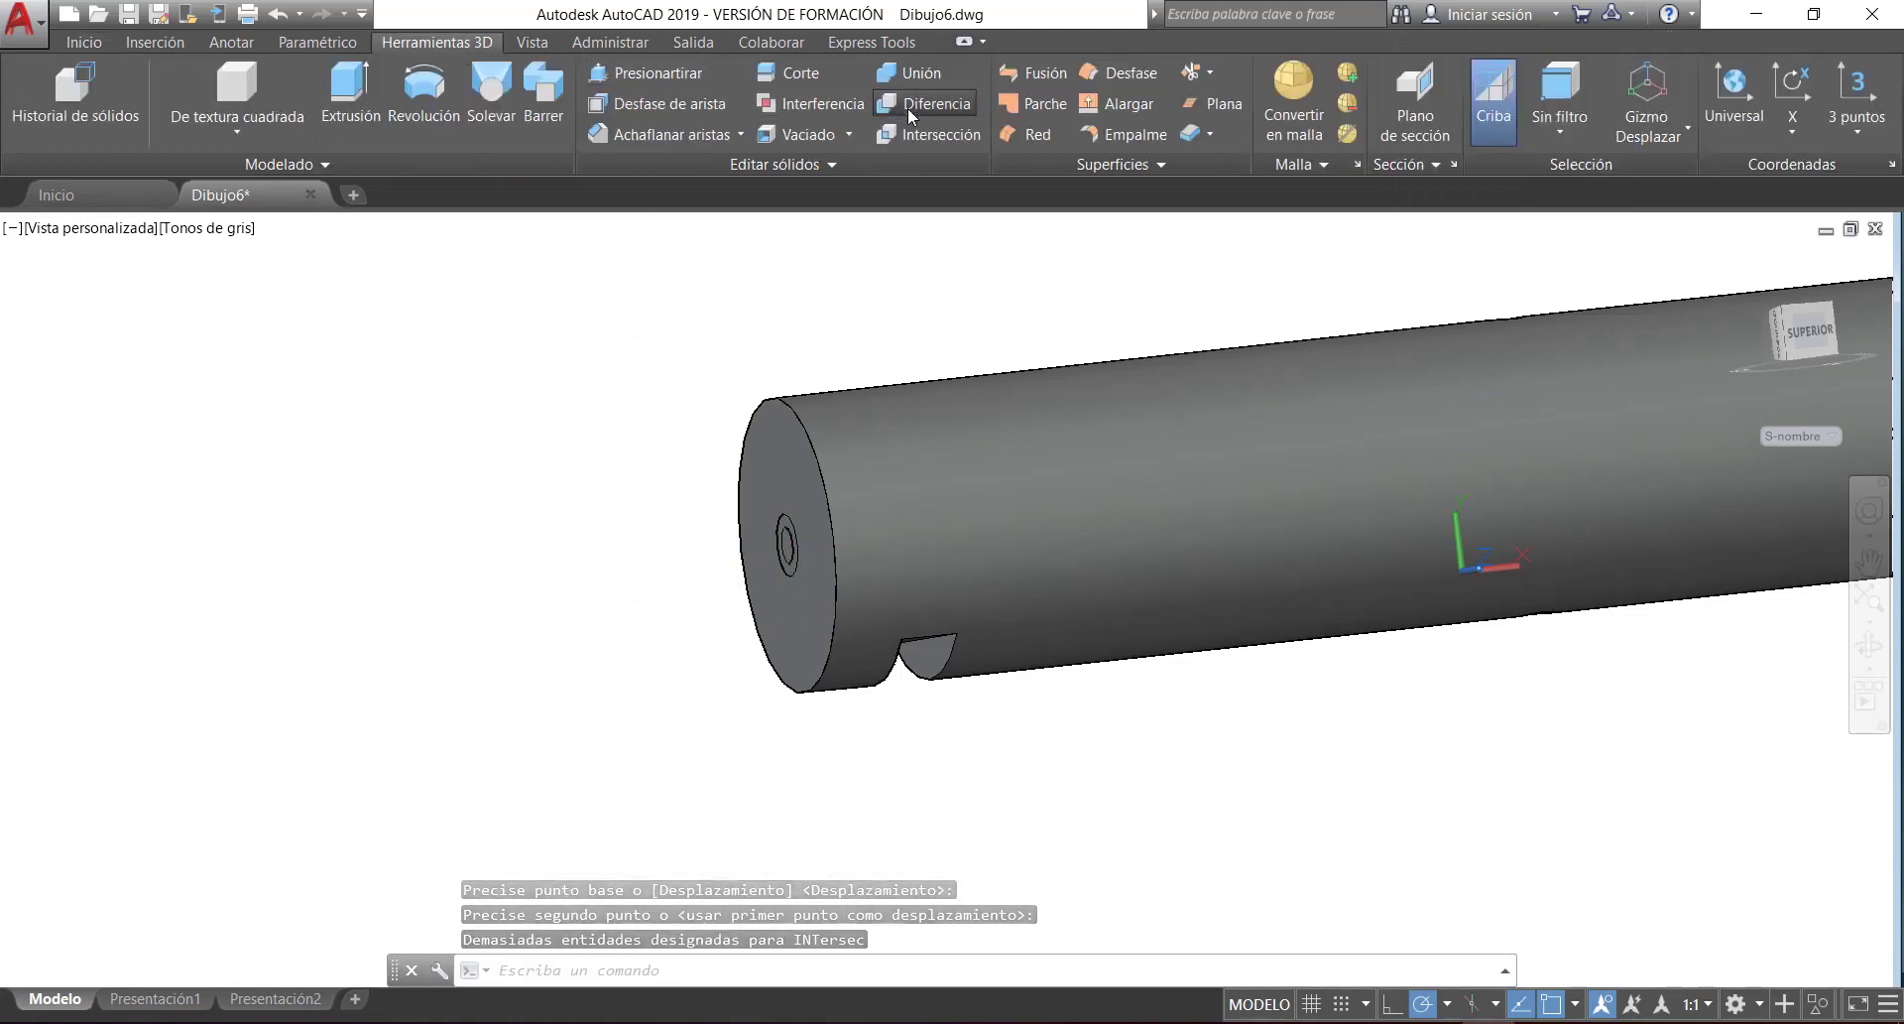
click(936, 392)
key(Return)
click(540, 295)
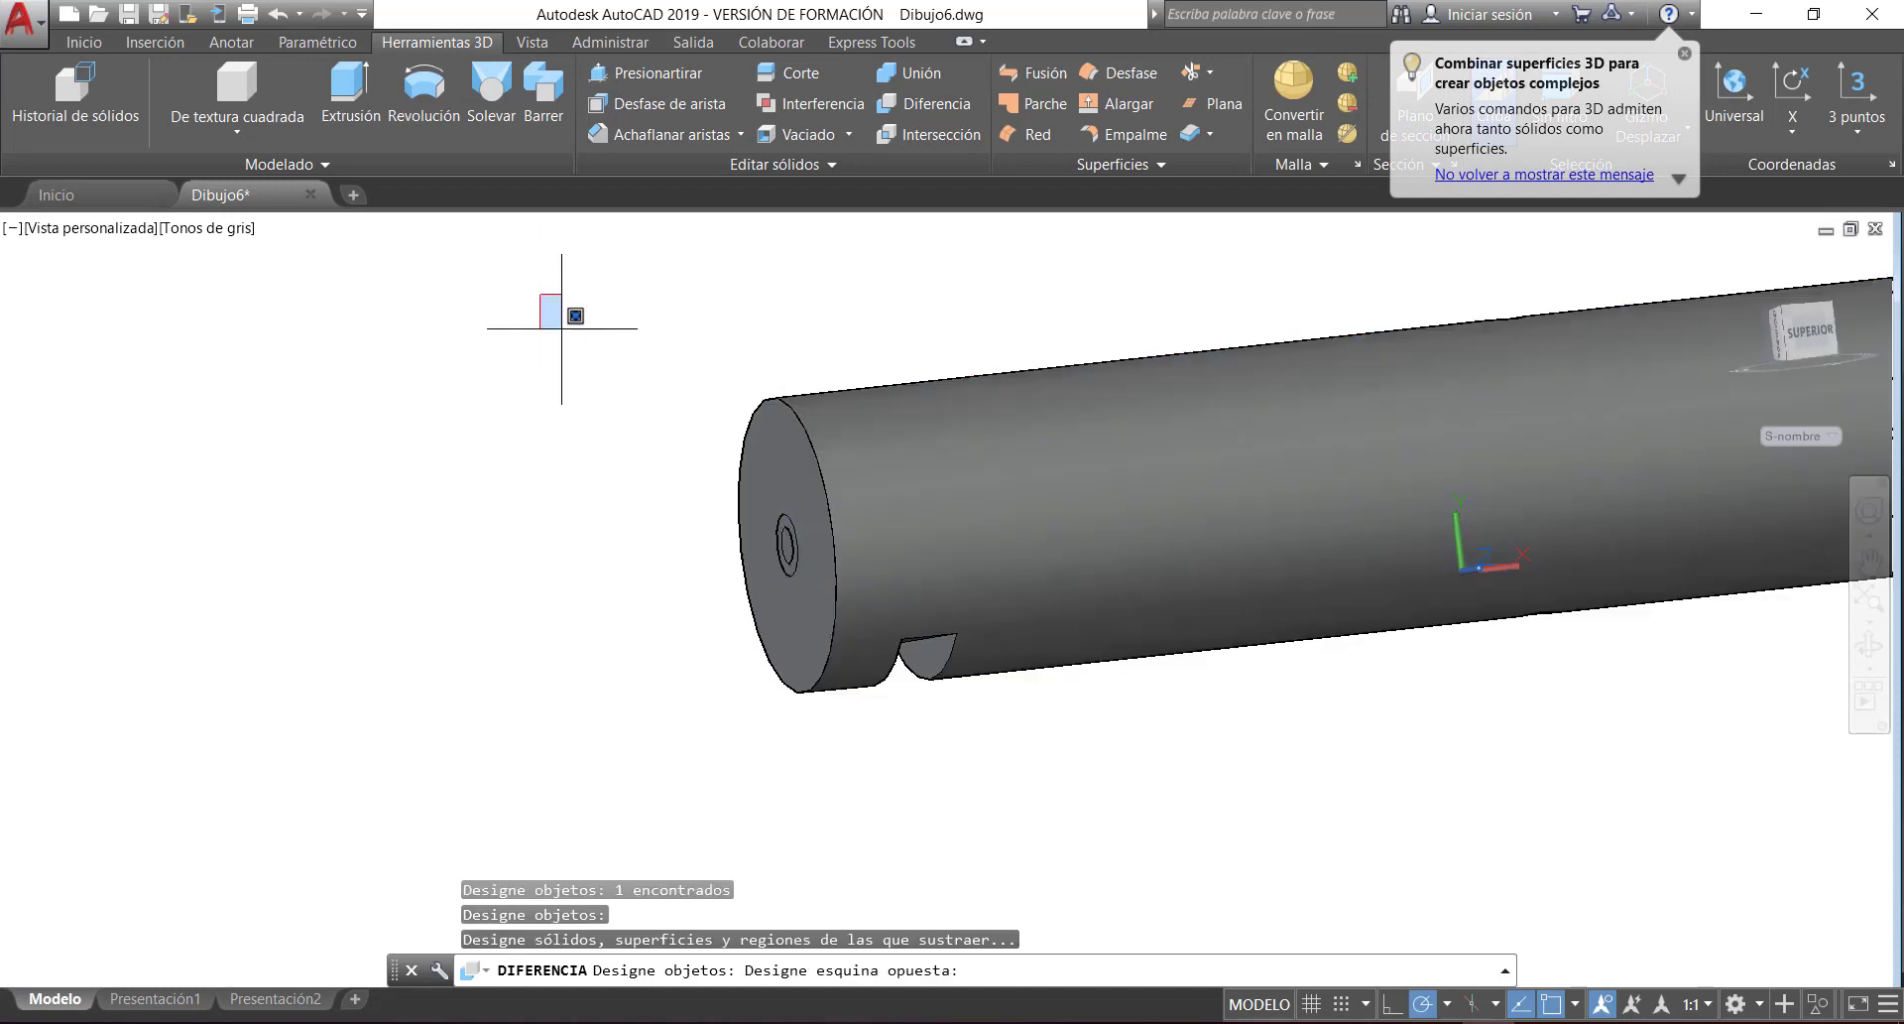
click(1151, 826)
key(Return)
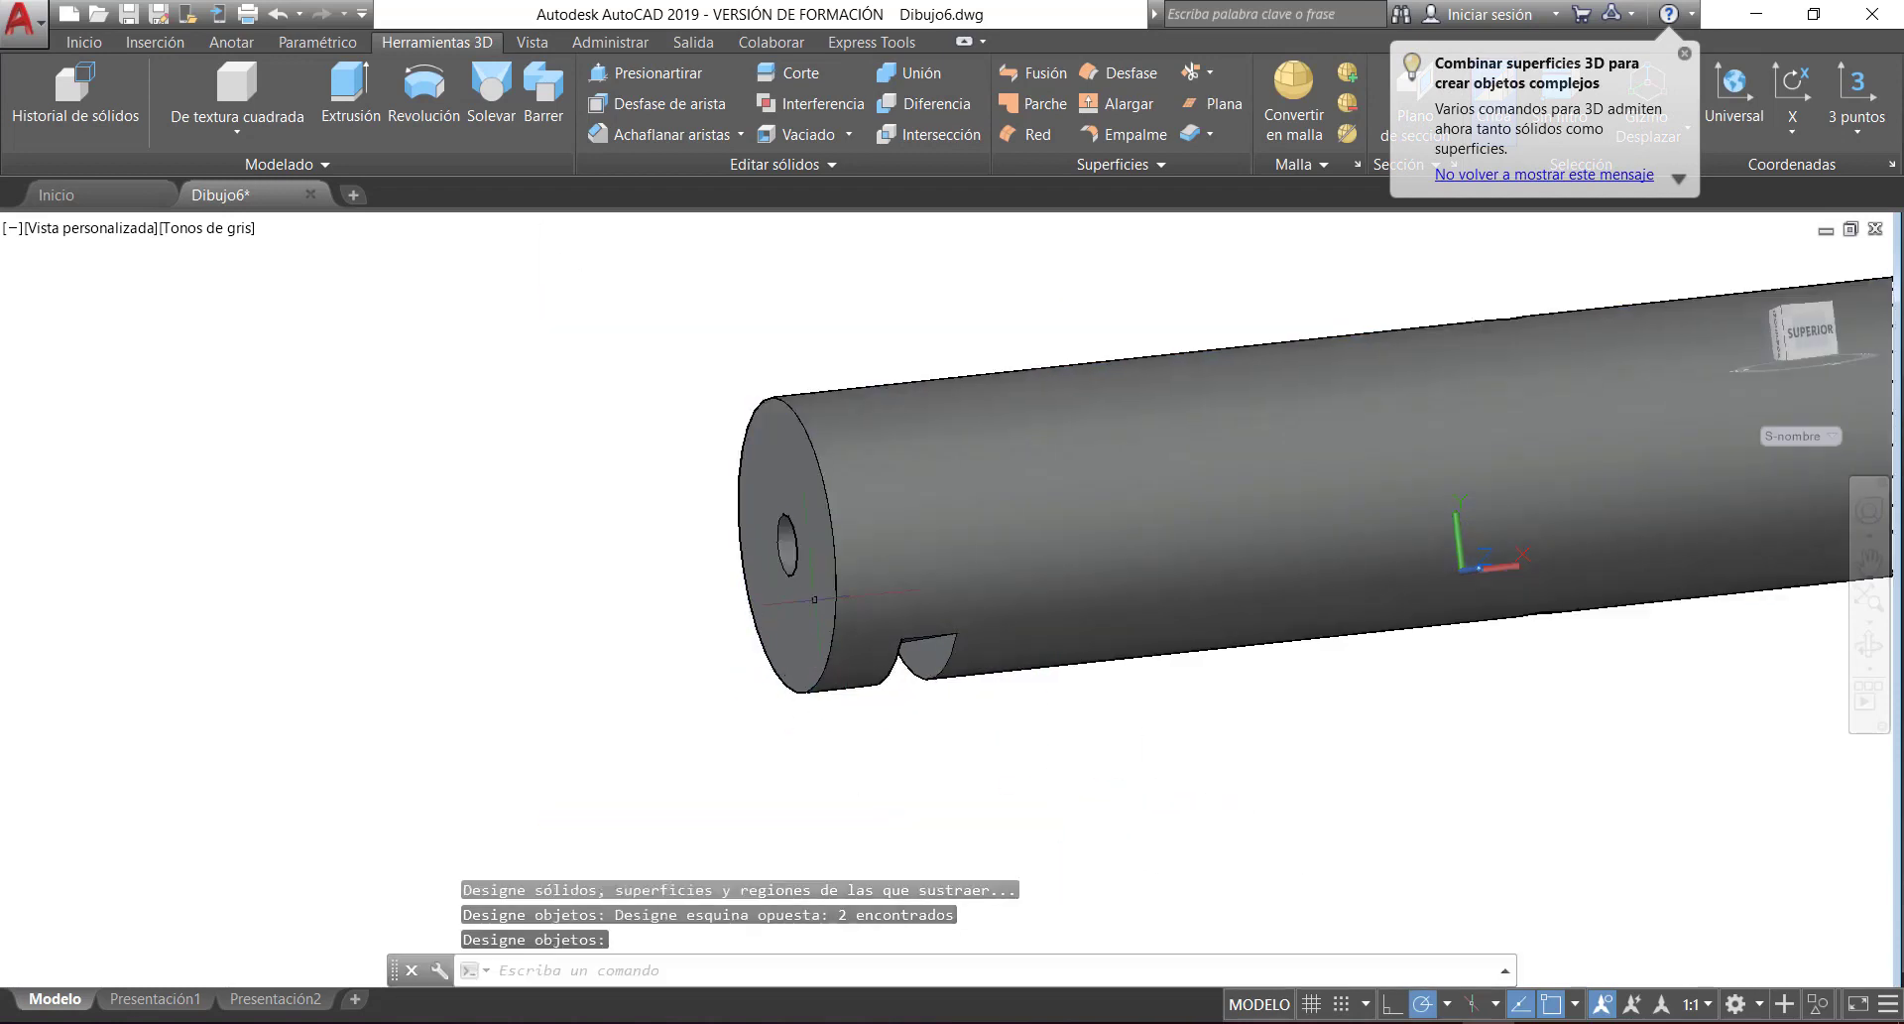
- Examine the enlarged hole mouth and its conical transition in the front view with the Estructura alámbrica 2D visual style
click(223, 235)
click(334, 278)
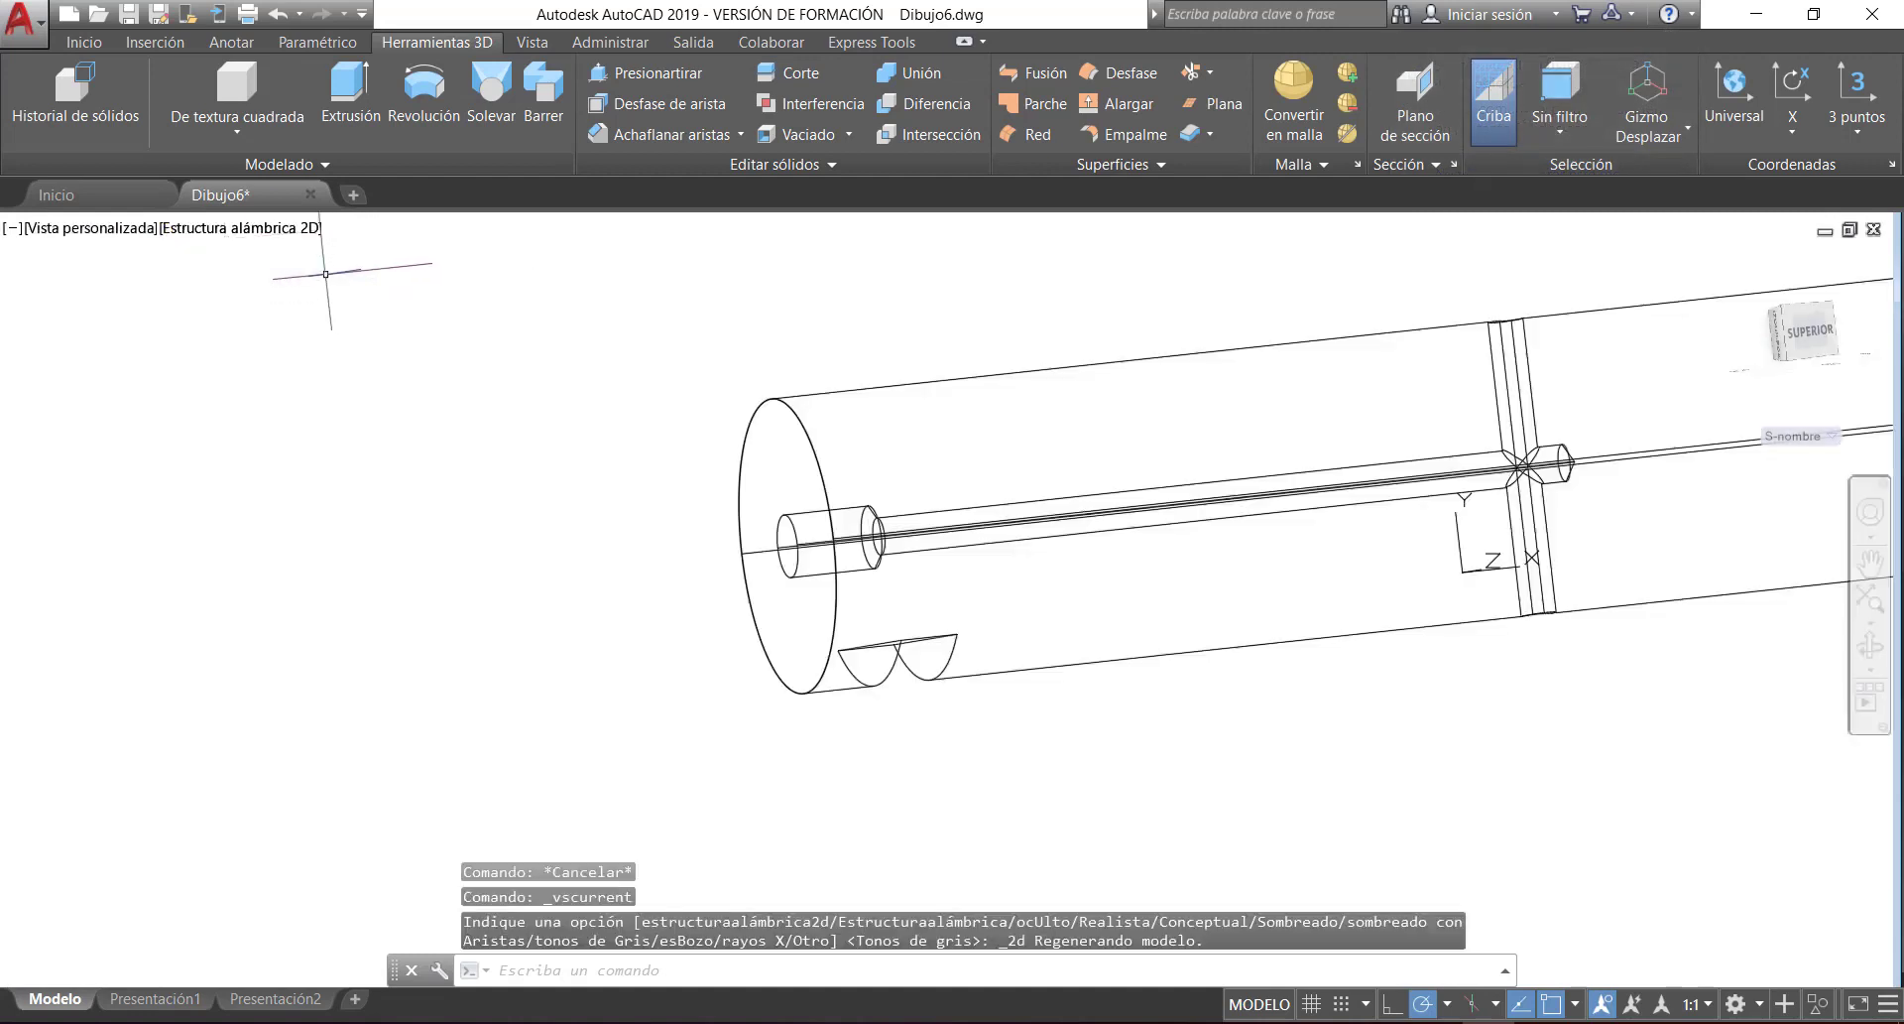
click(90, 228)
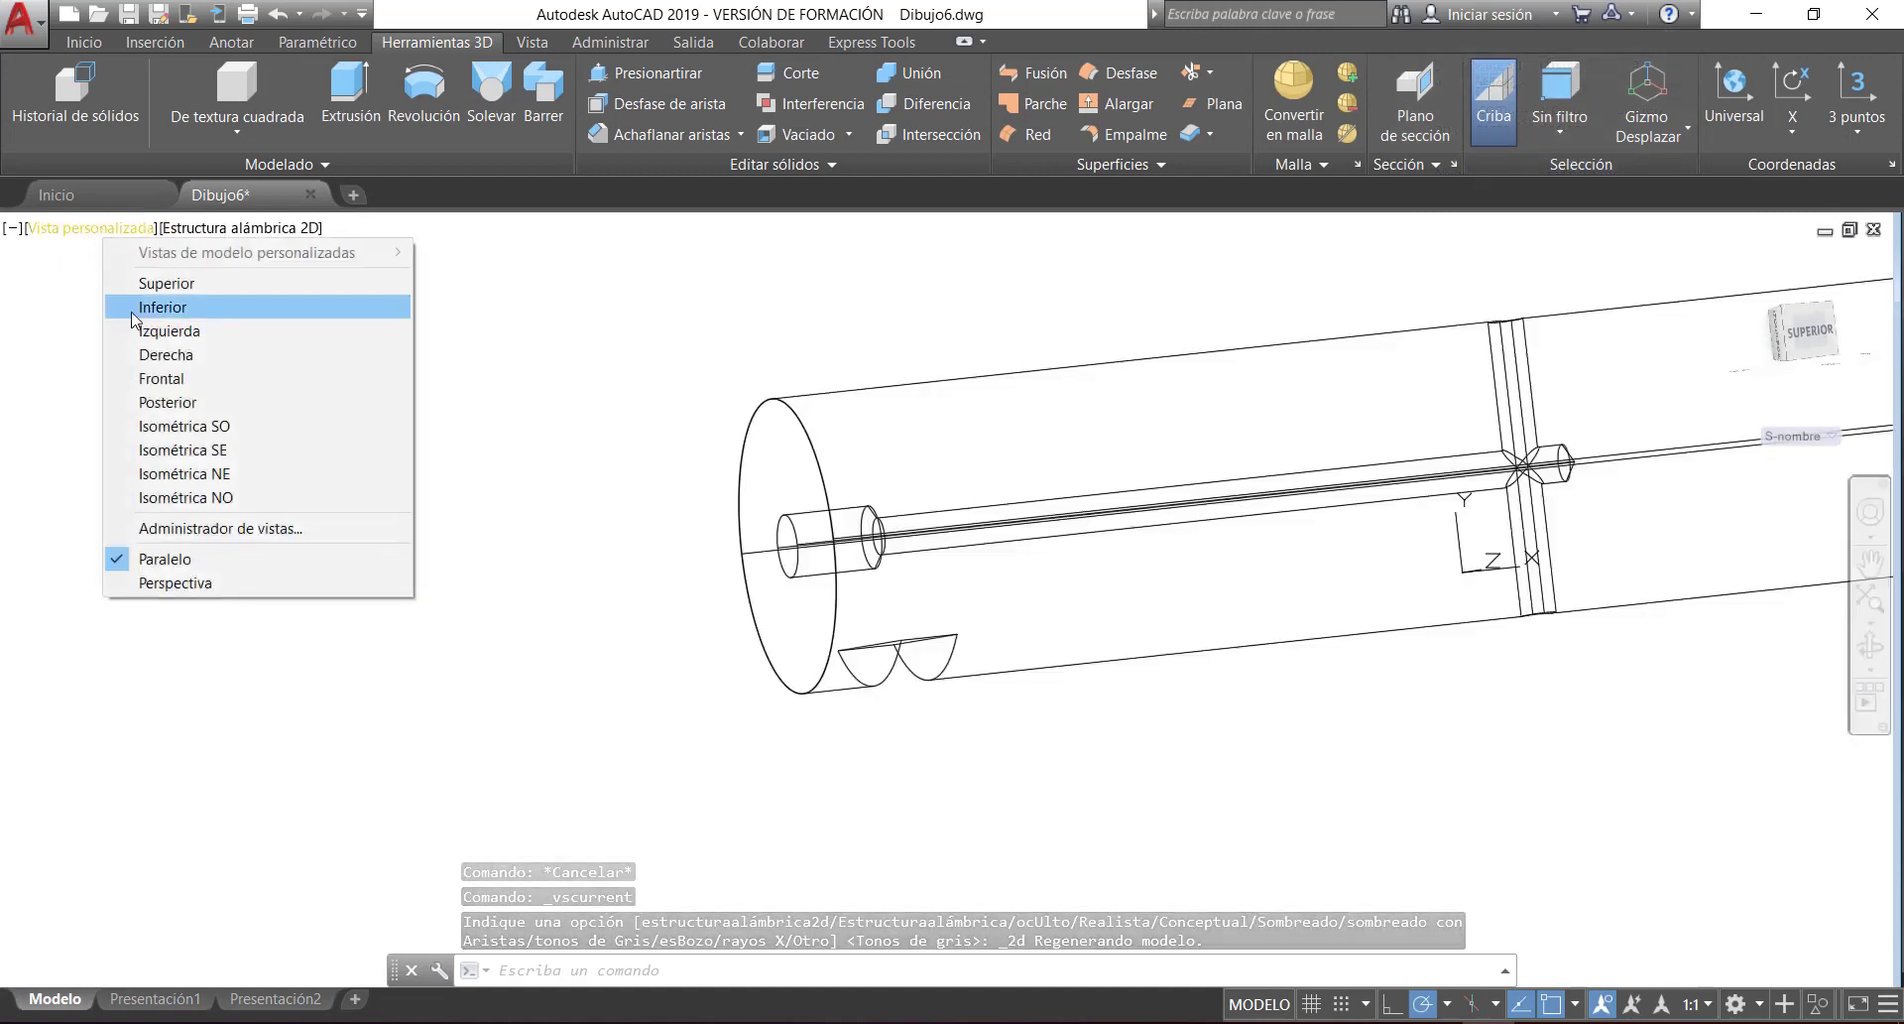
click(174, 377)
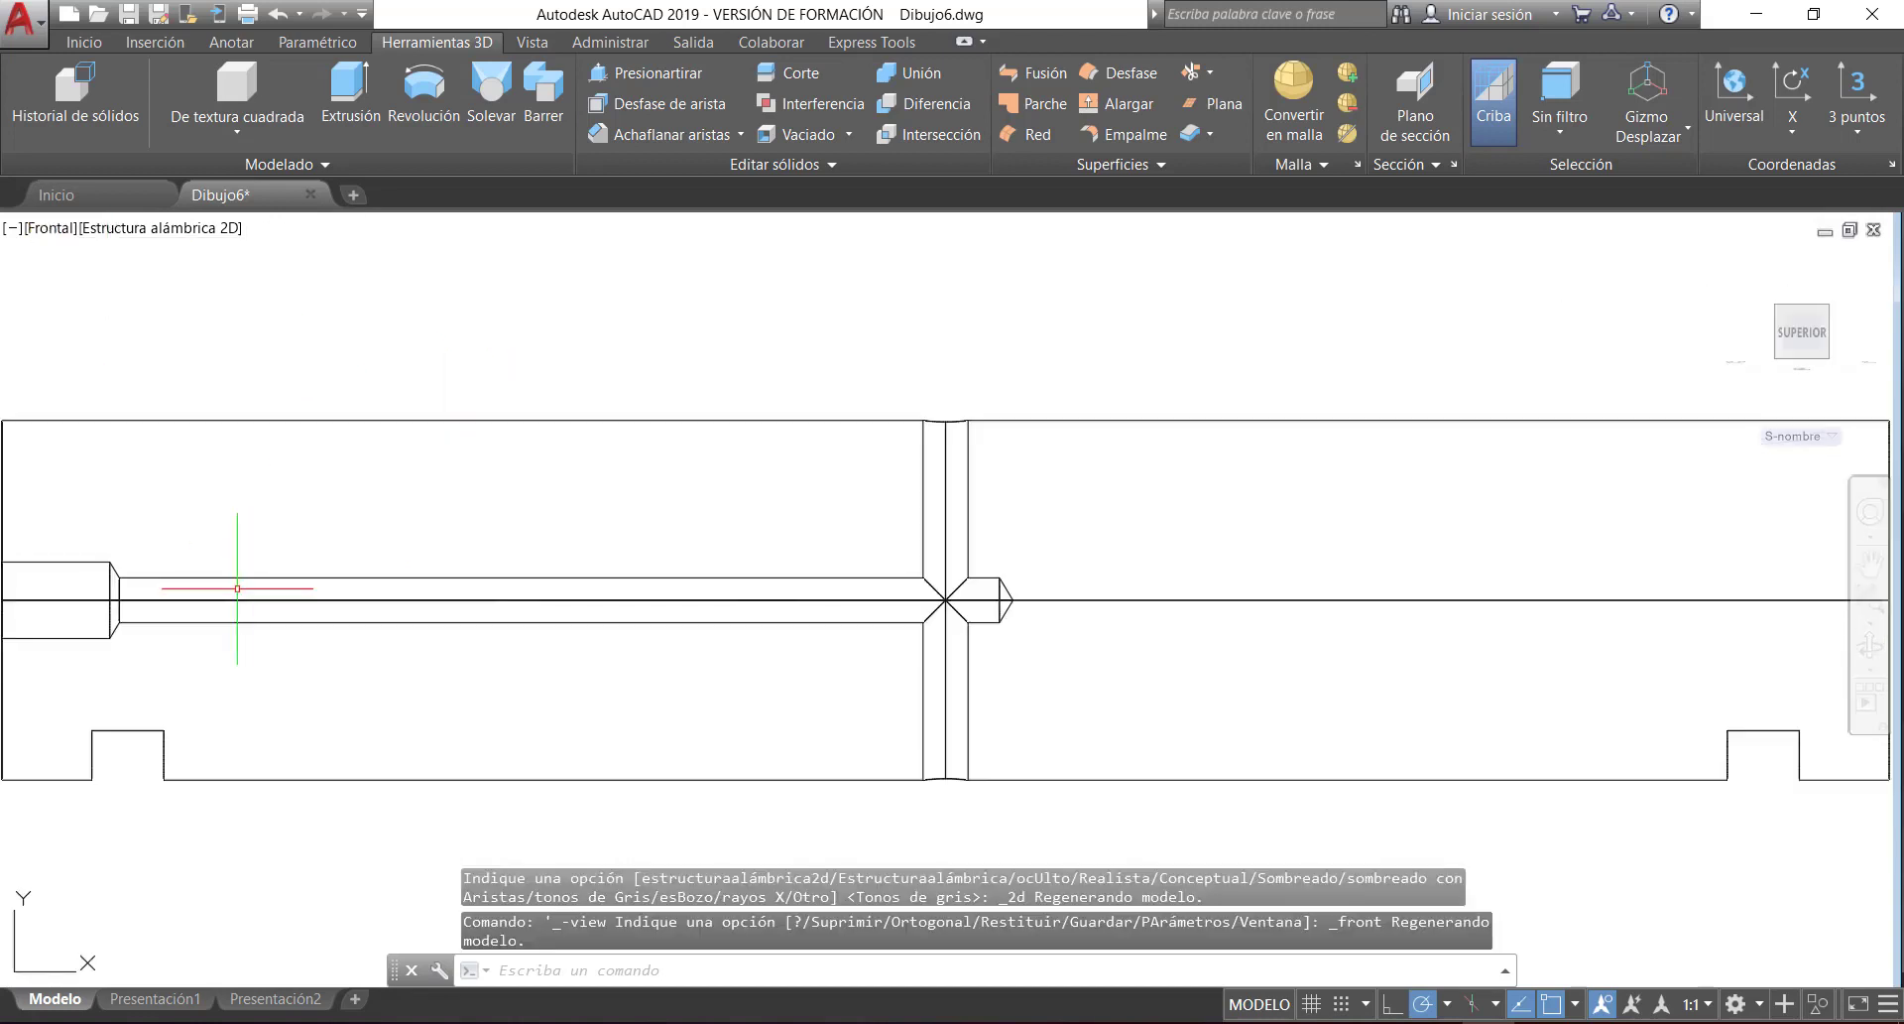
scroll(794, 558, up, 5)
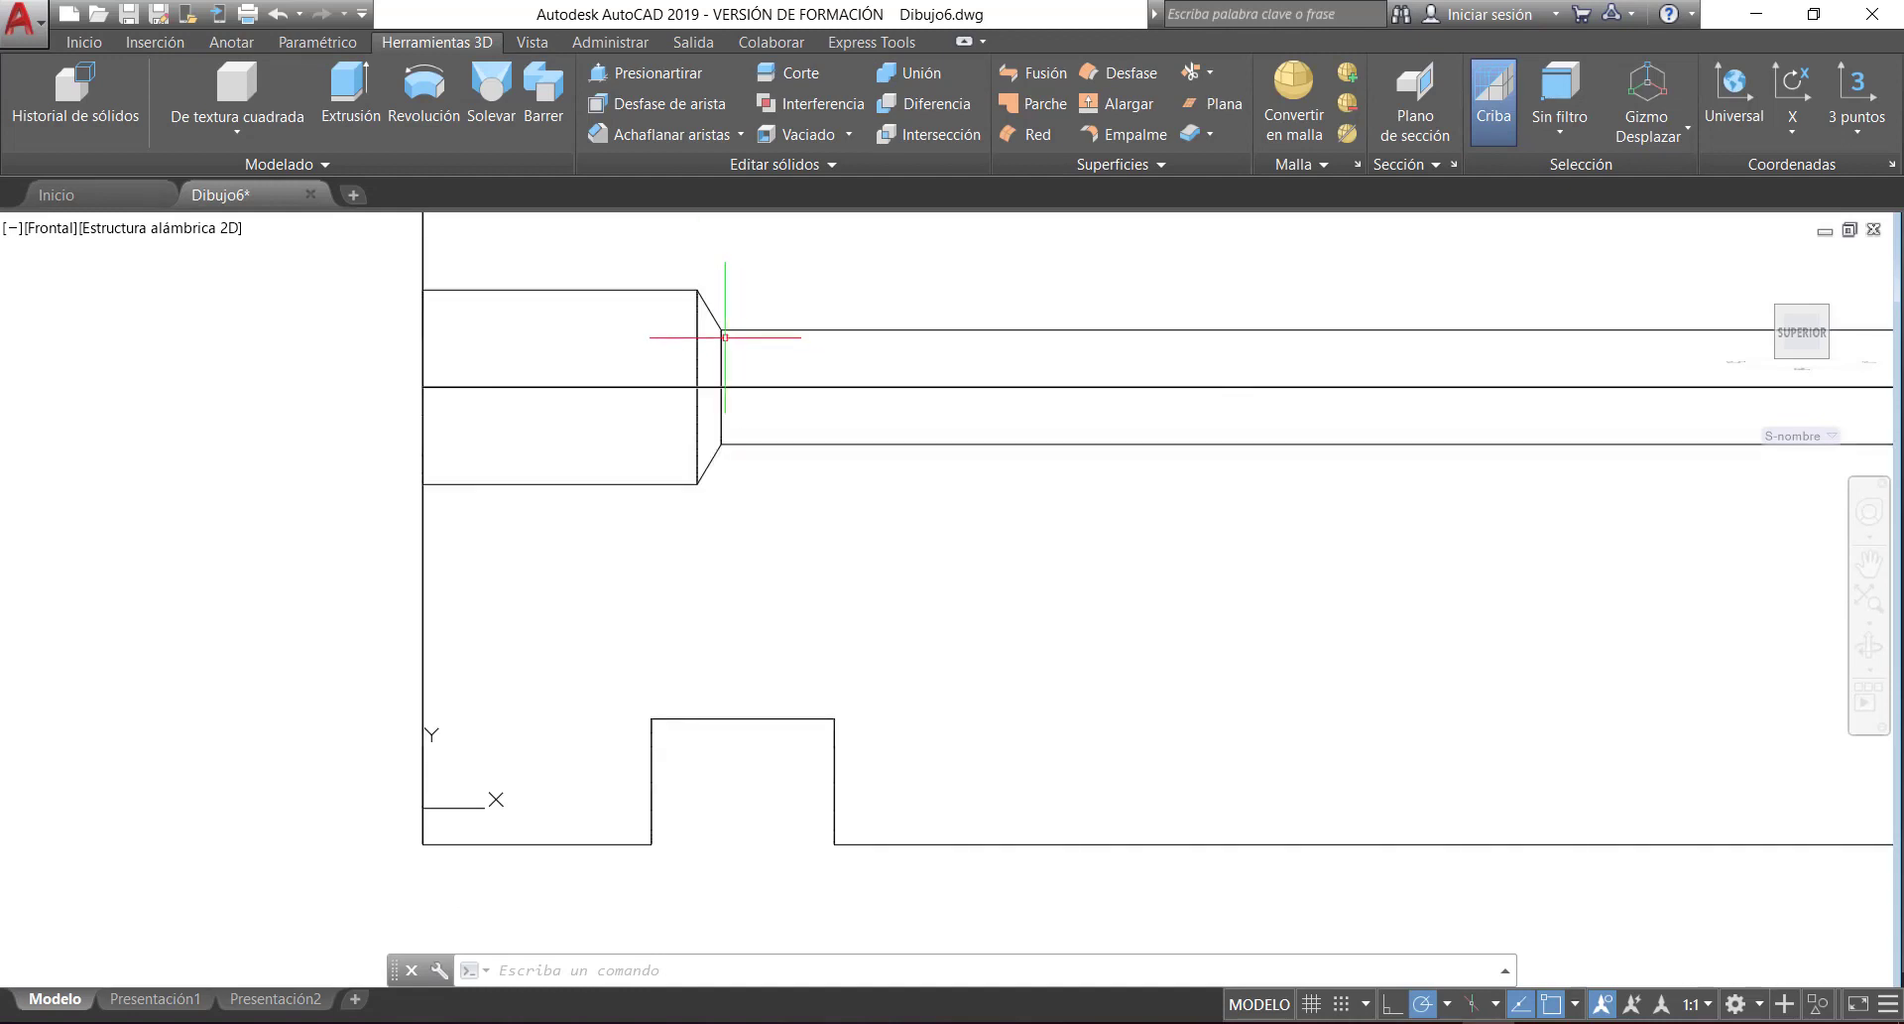
scroll(981, 428, down, 6)
middle_drag(1084, 480, 797, 526)
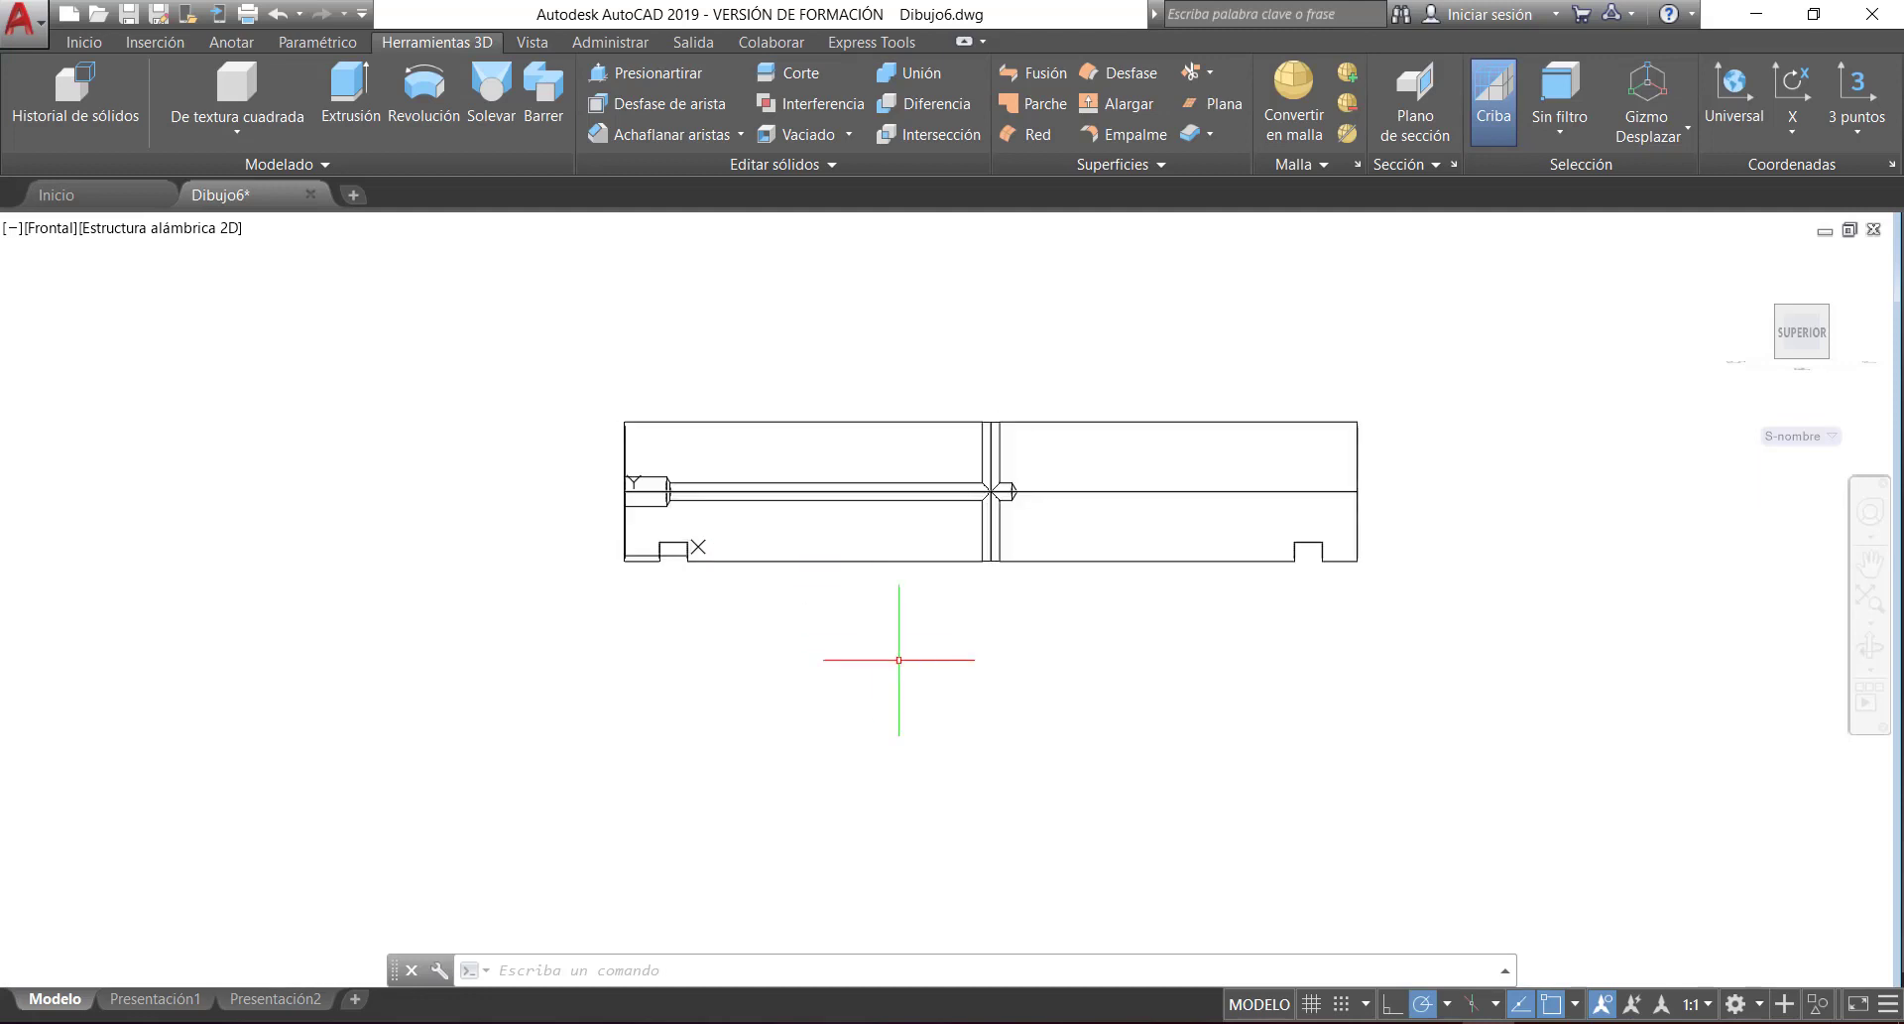
- Chamfer the outer circular edges at both ends of the cylinder with both distances set to 4
click(663, 133)
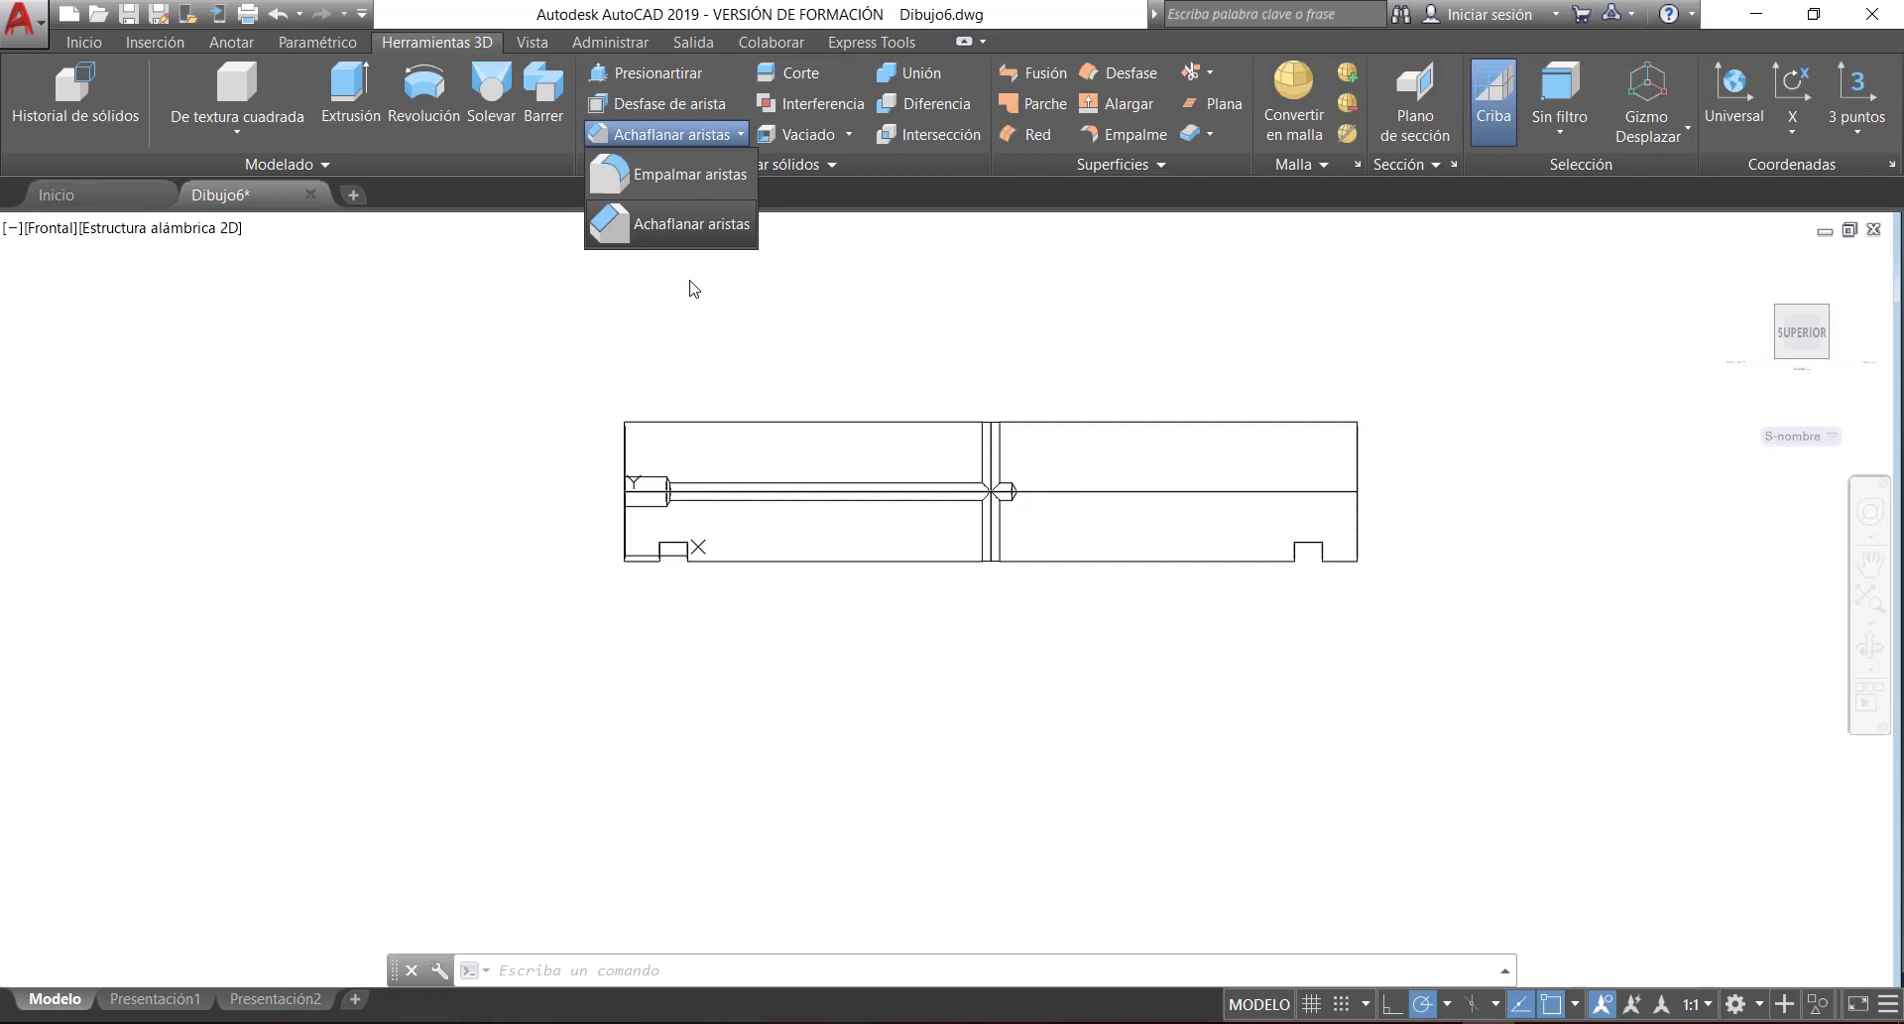
click(680, 226)
ctrl+shift+middle_drag(736, 385, 743, 486)
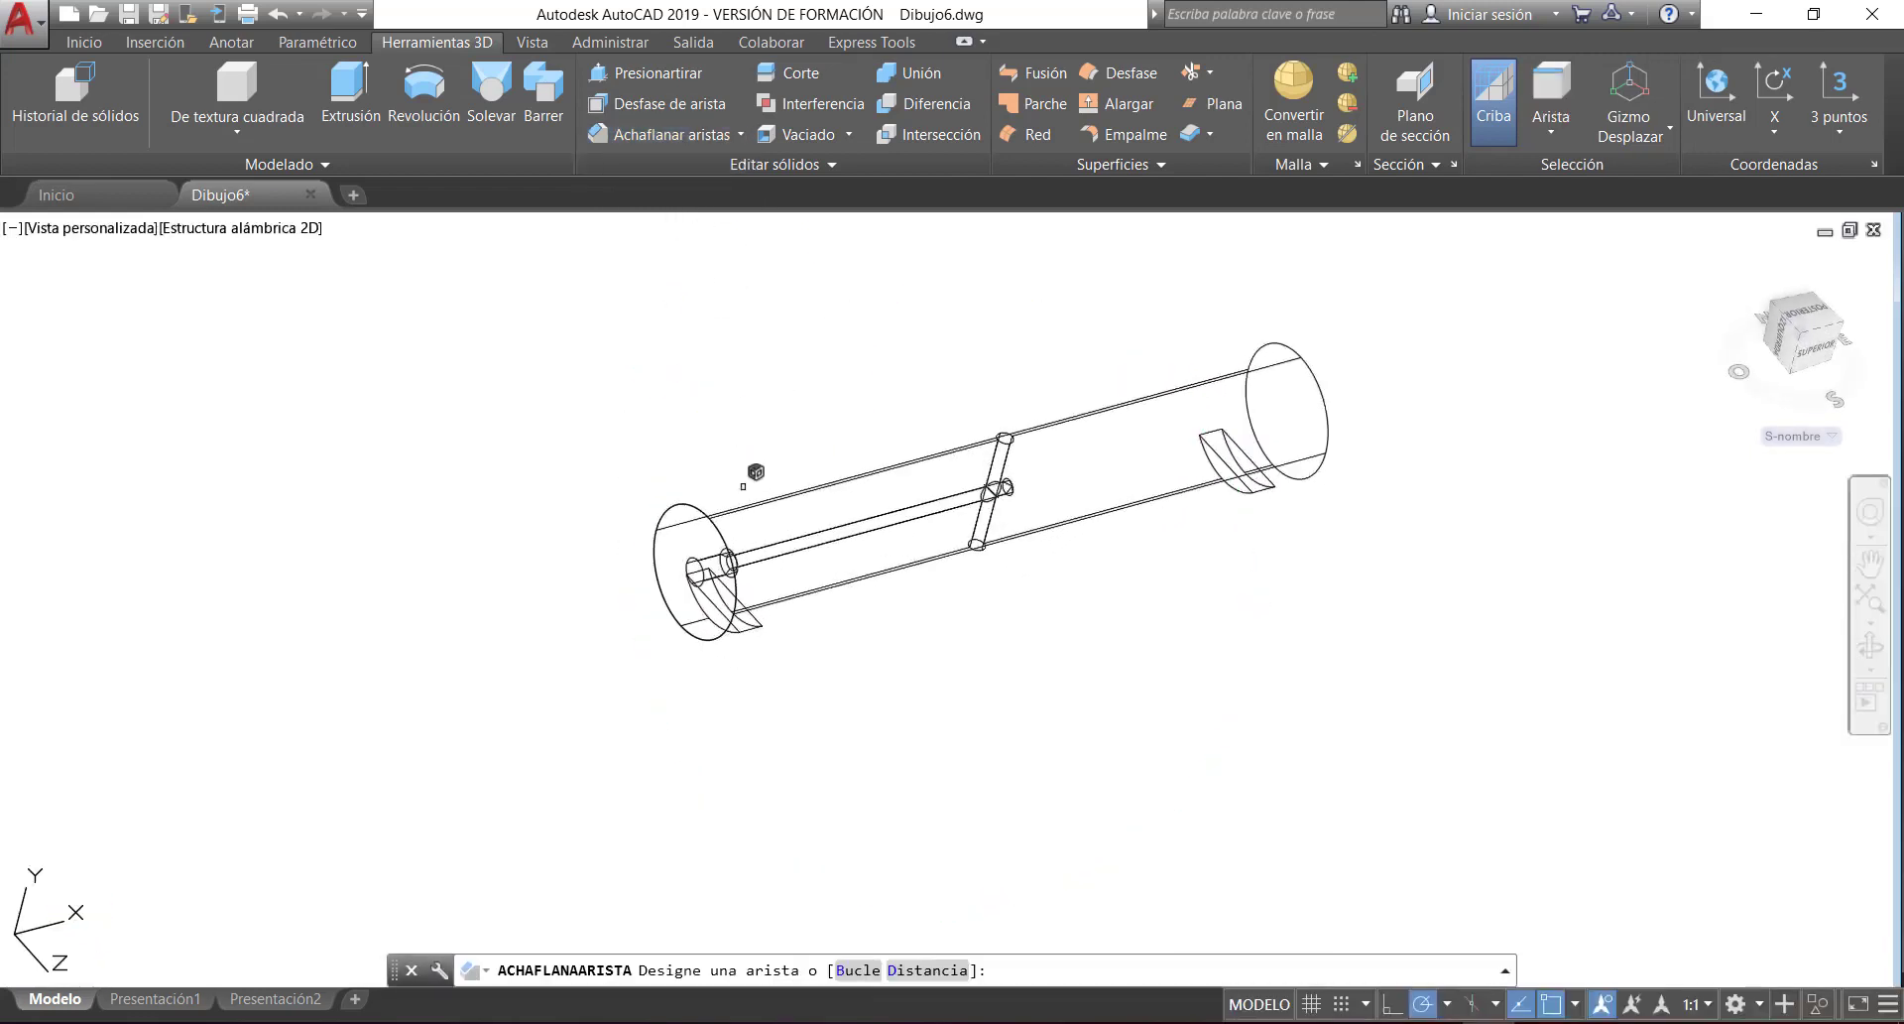
click(693, 504)
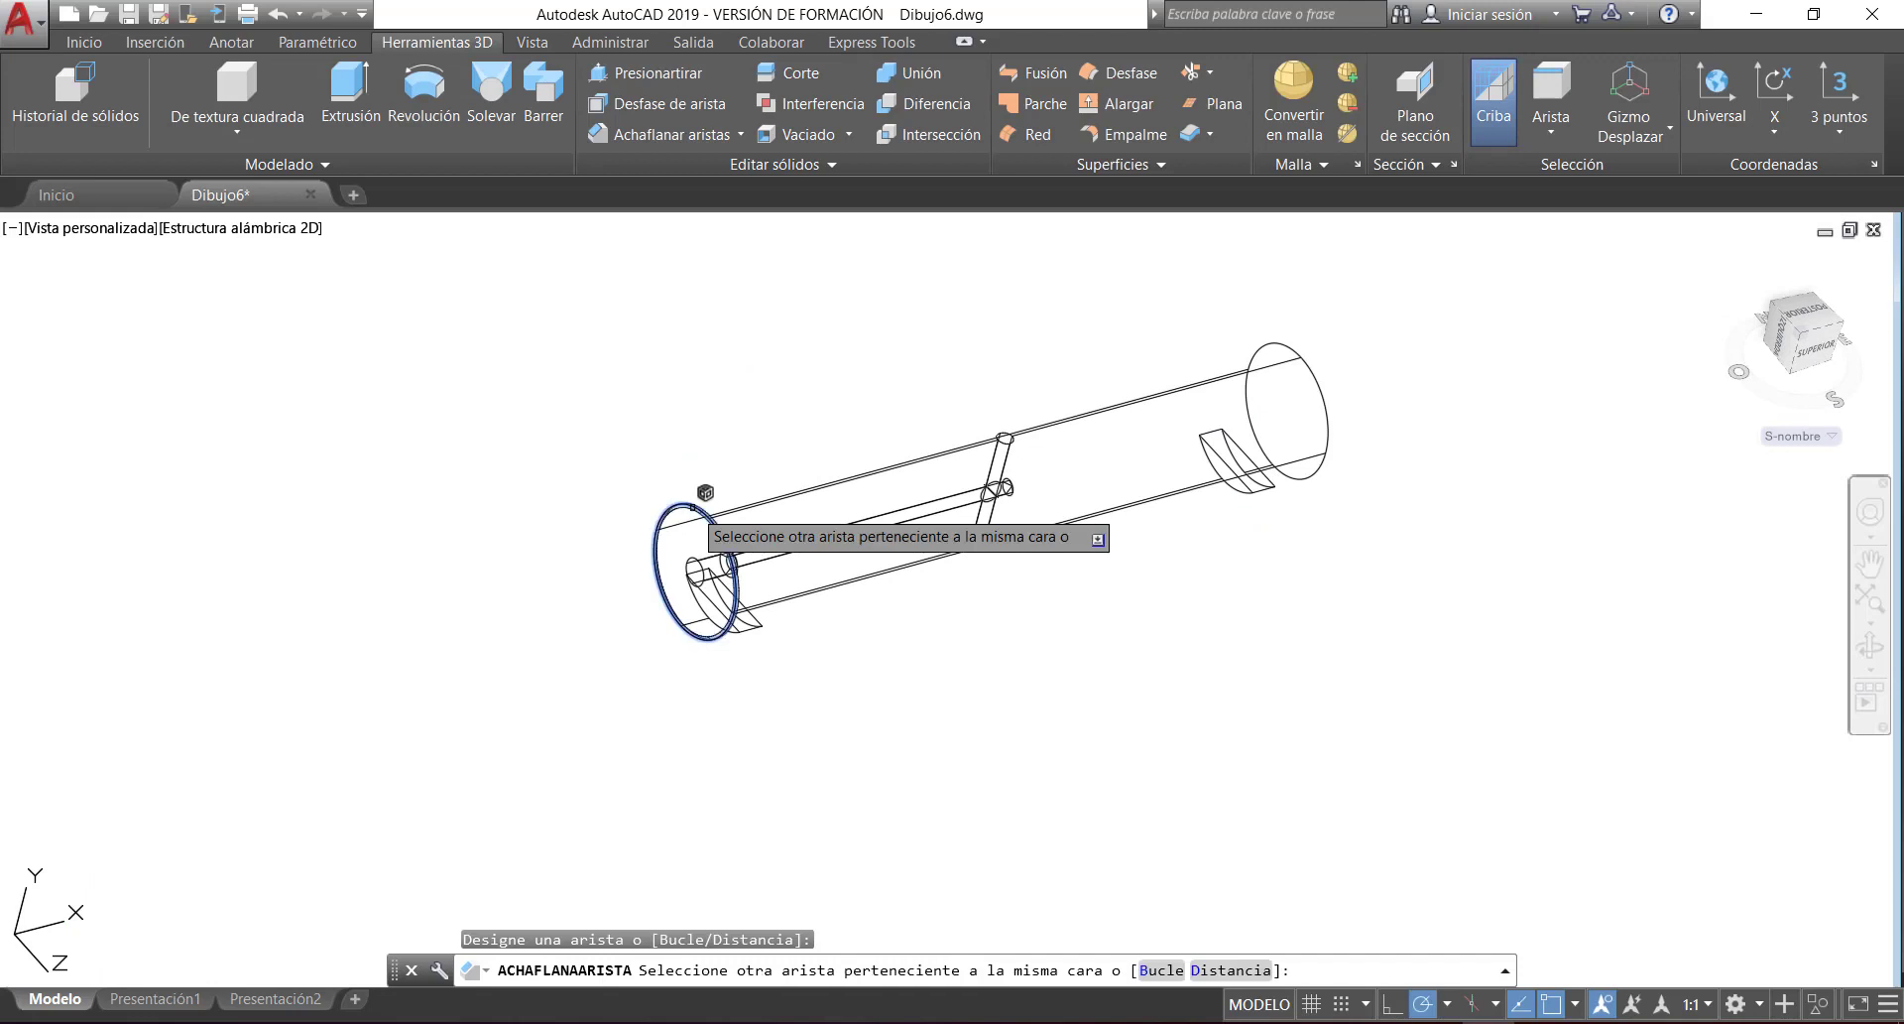
click(1281, 342)
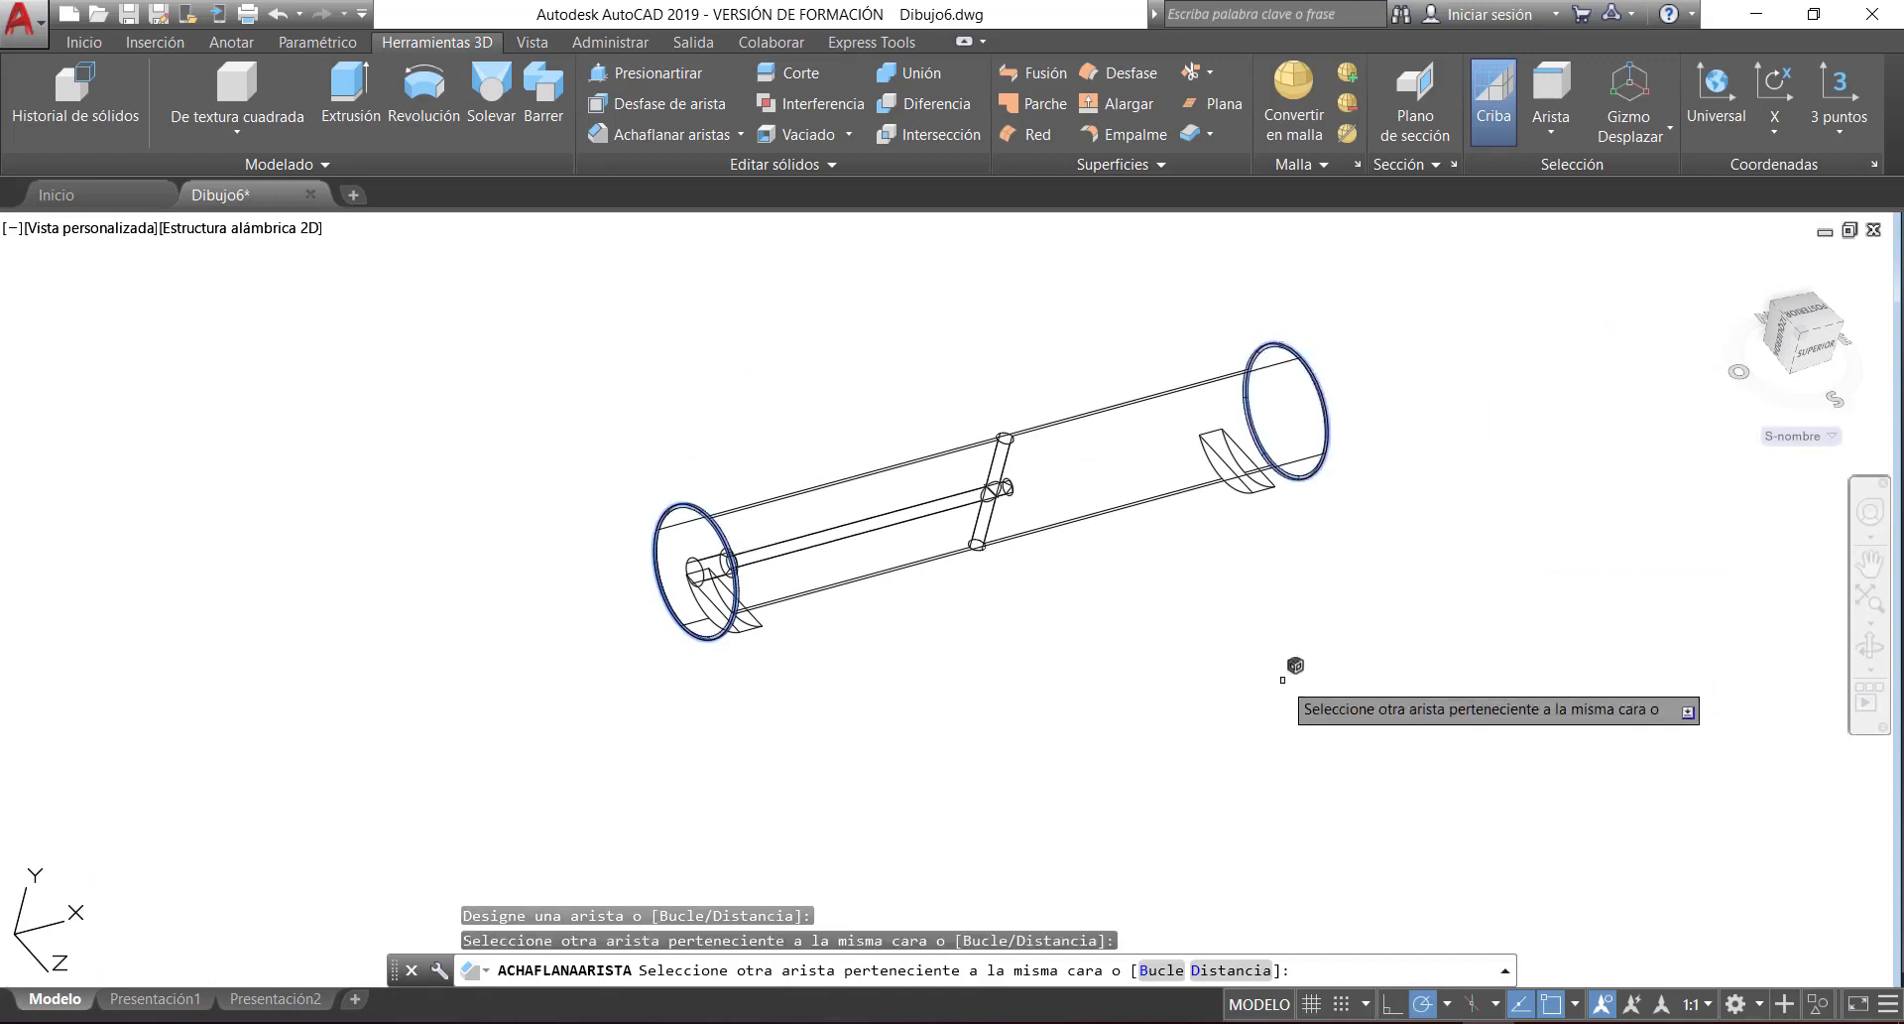
key(Return)
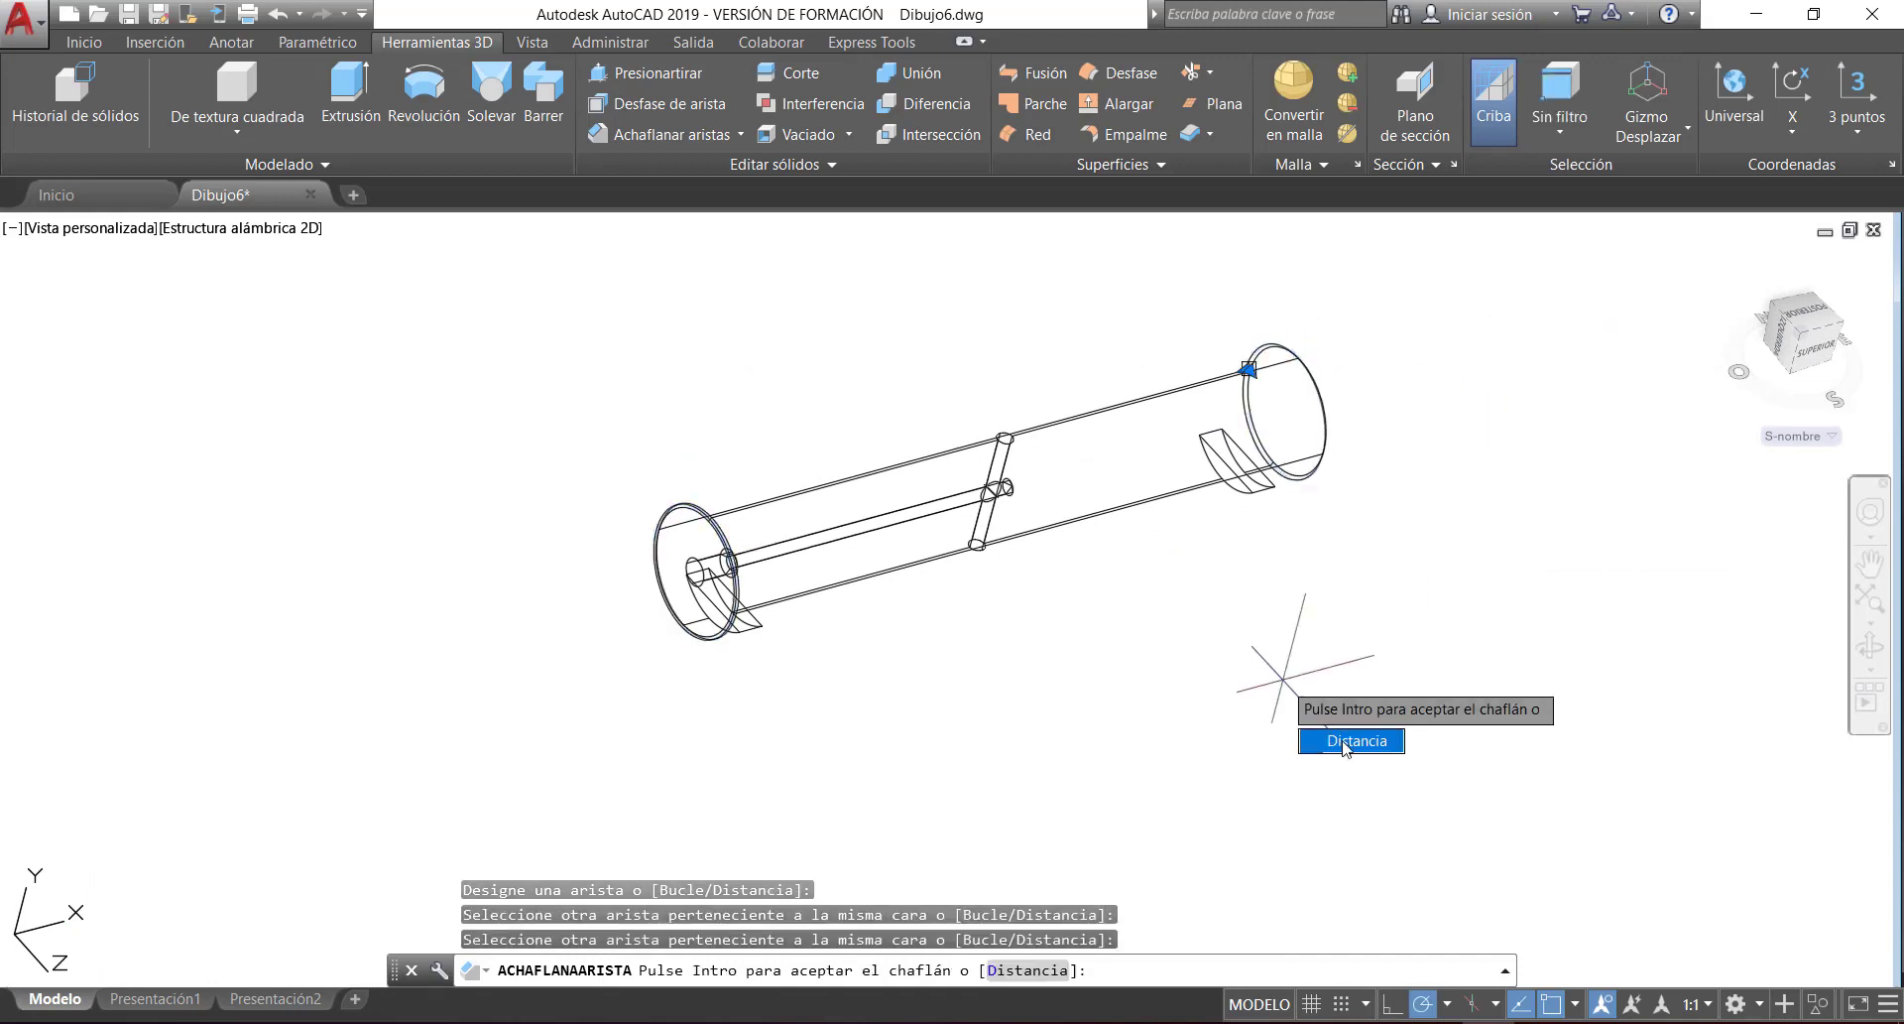
click(1346, 744)
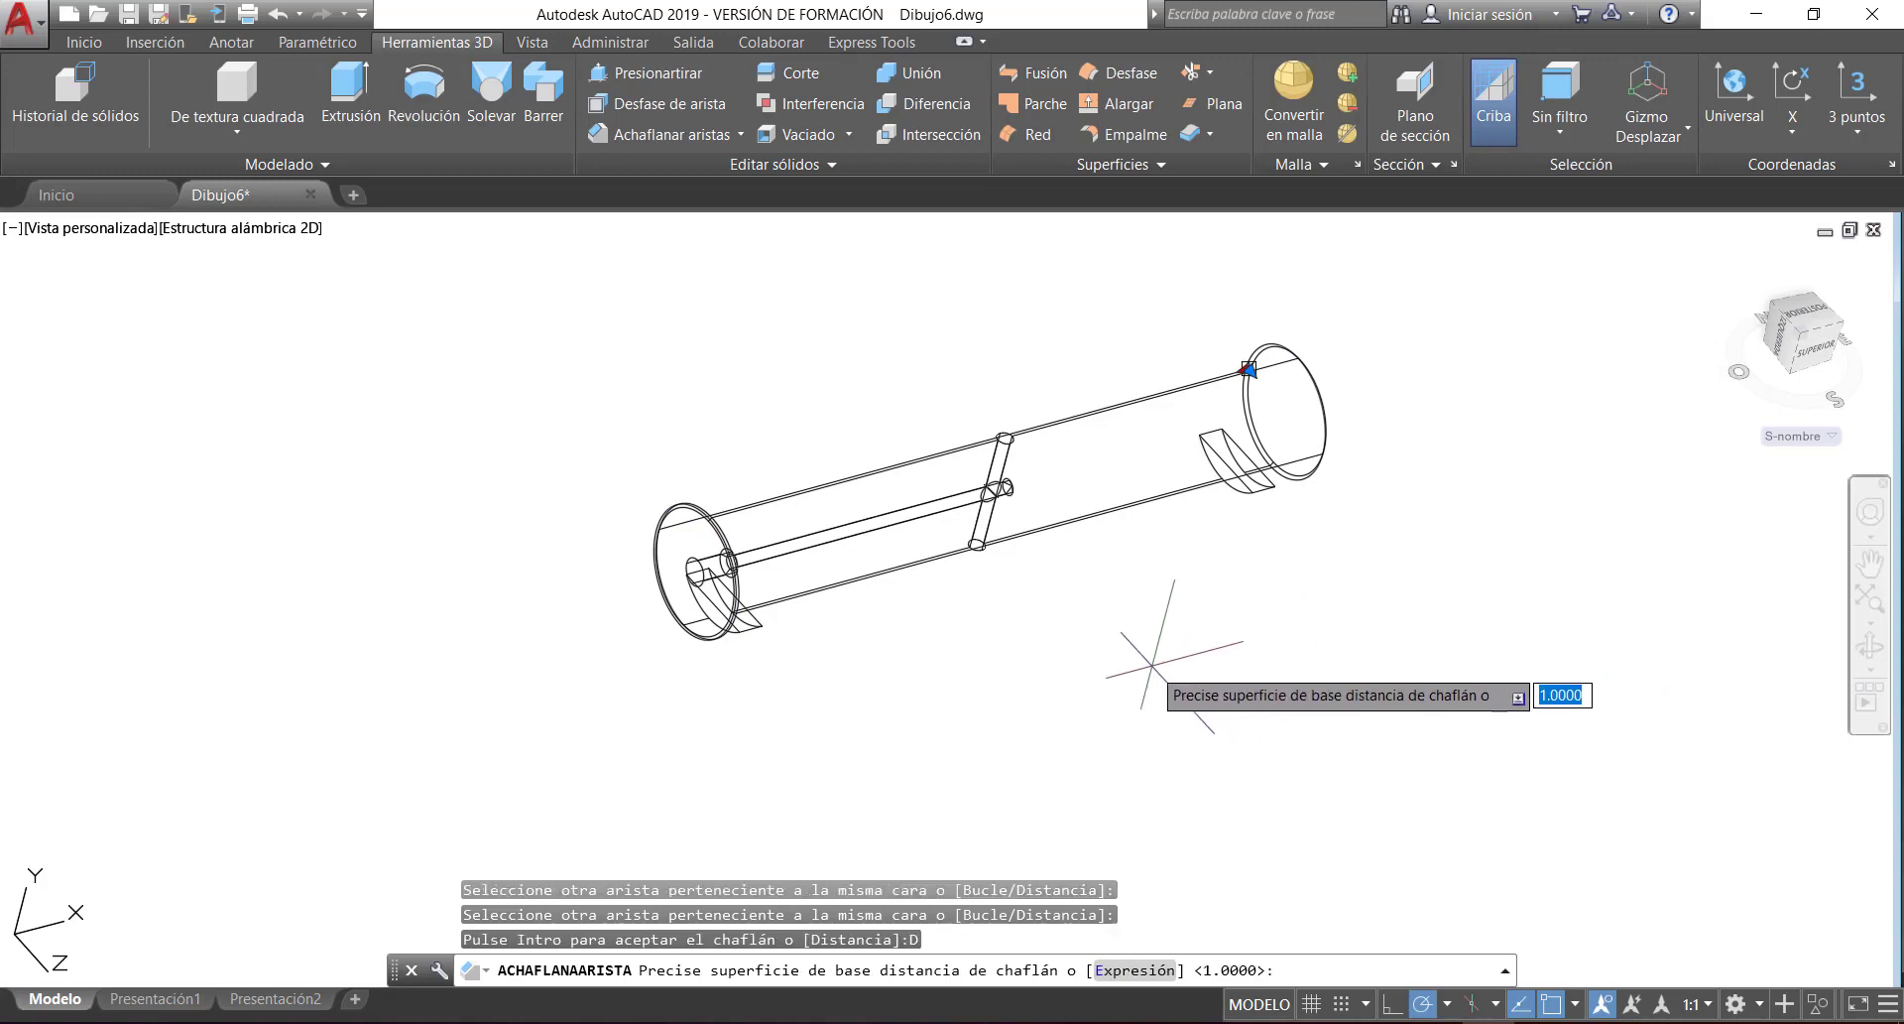
key(Return)
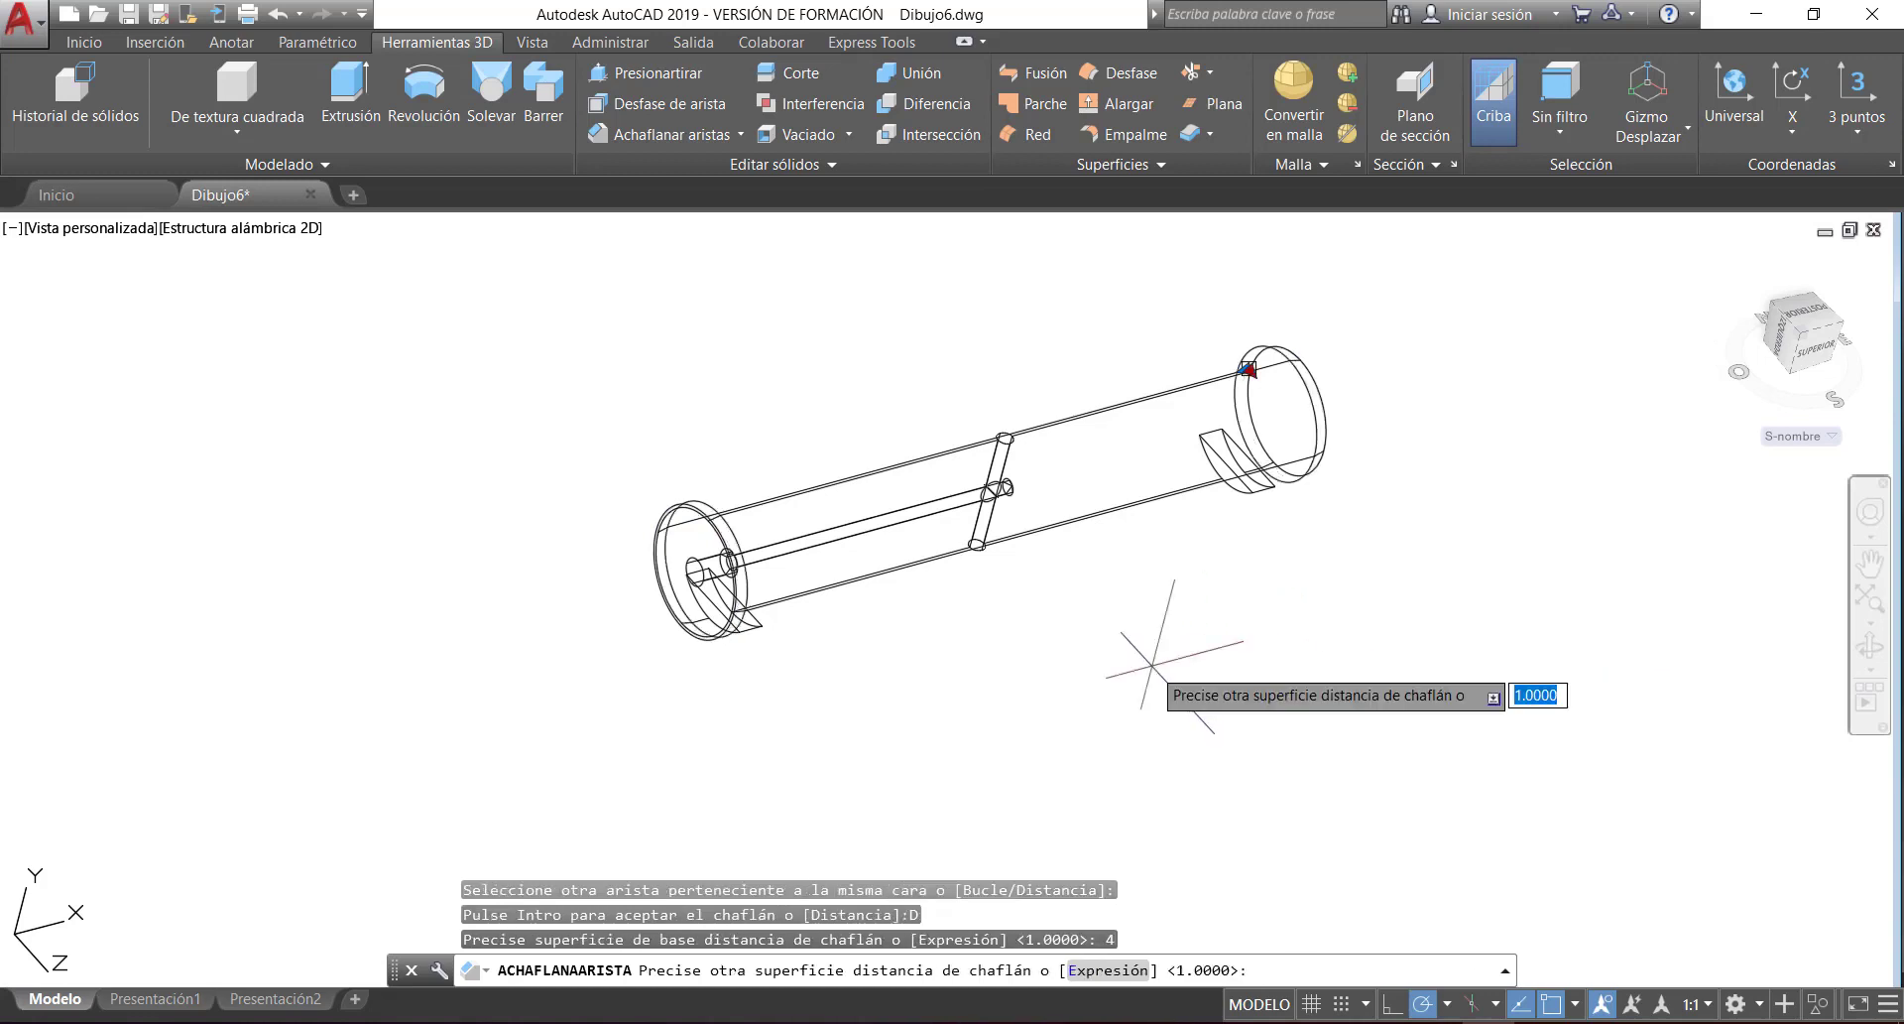
key(Return)
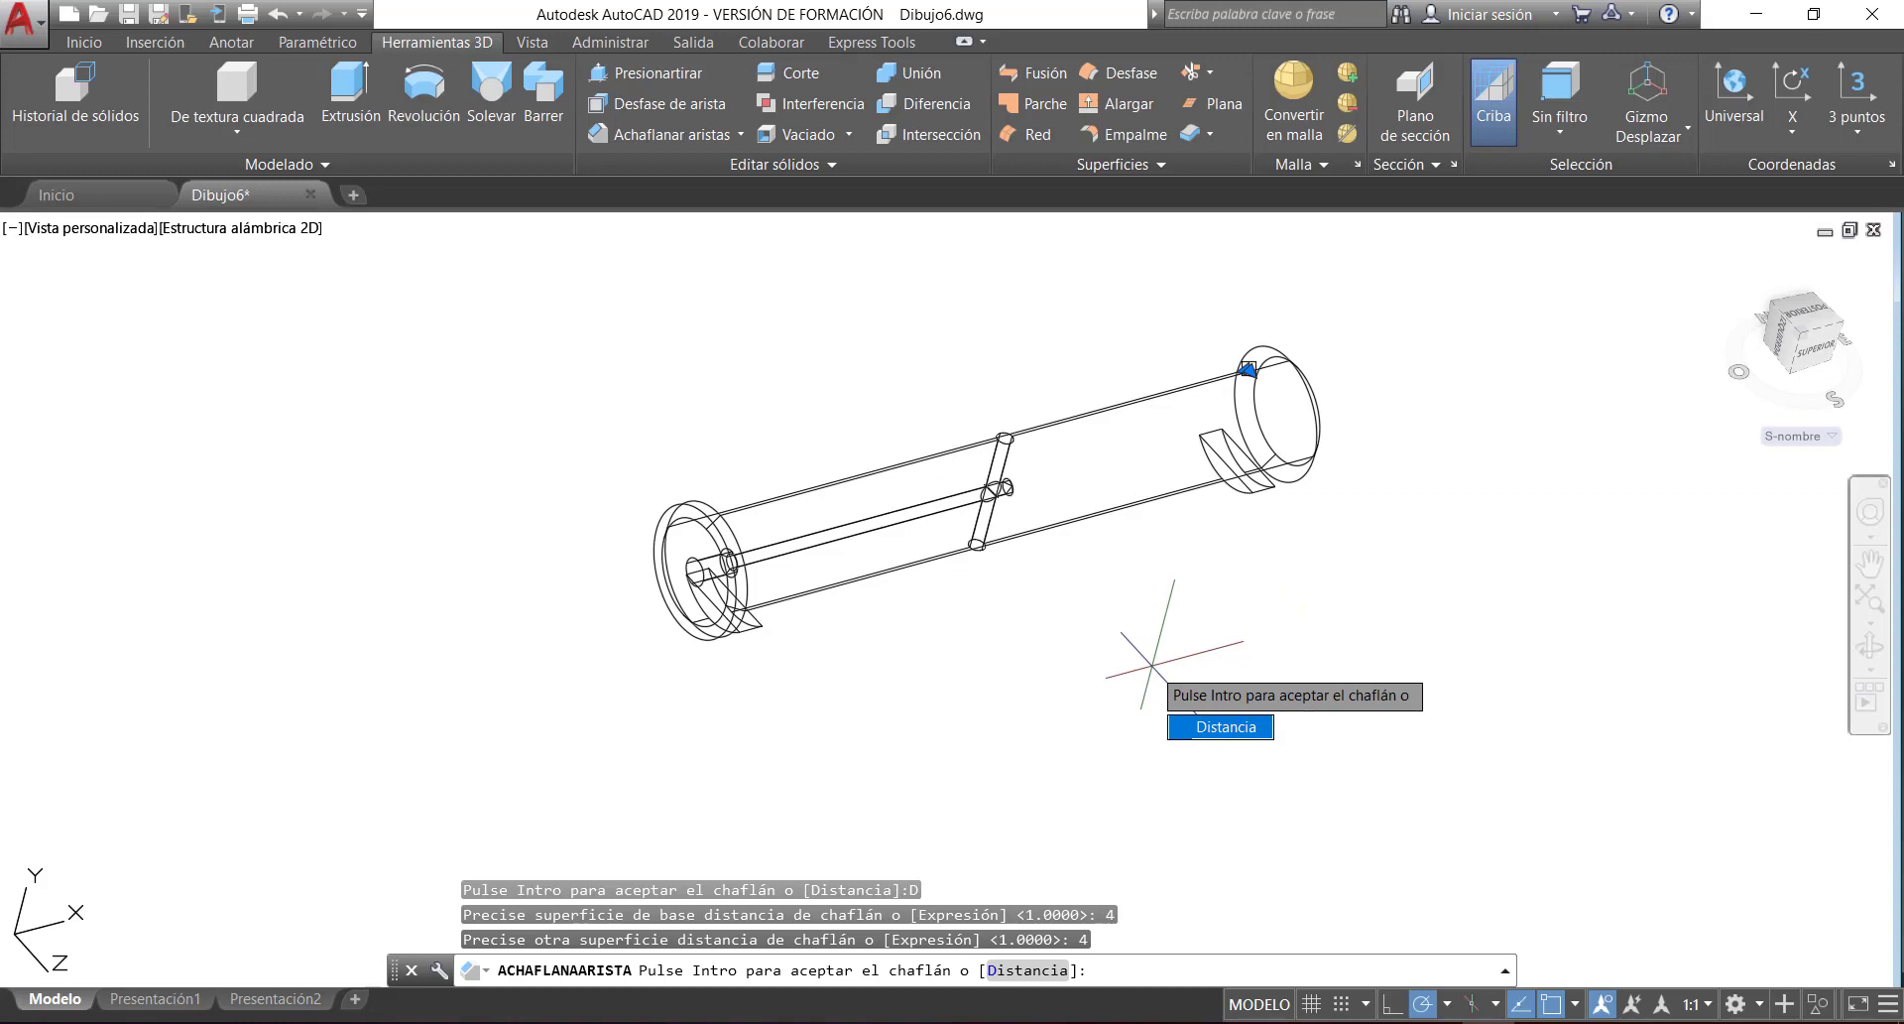
key(Return)
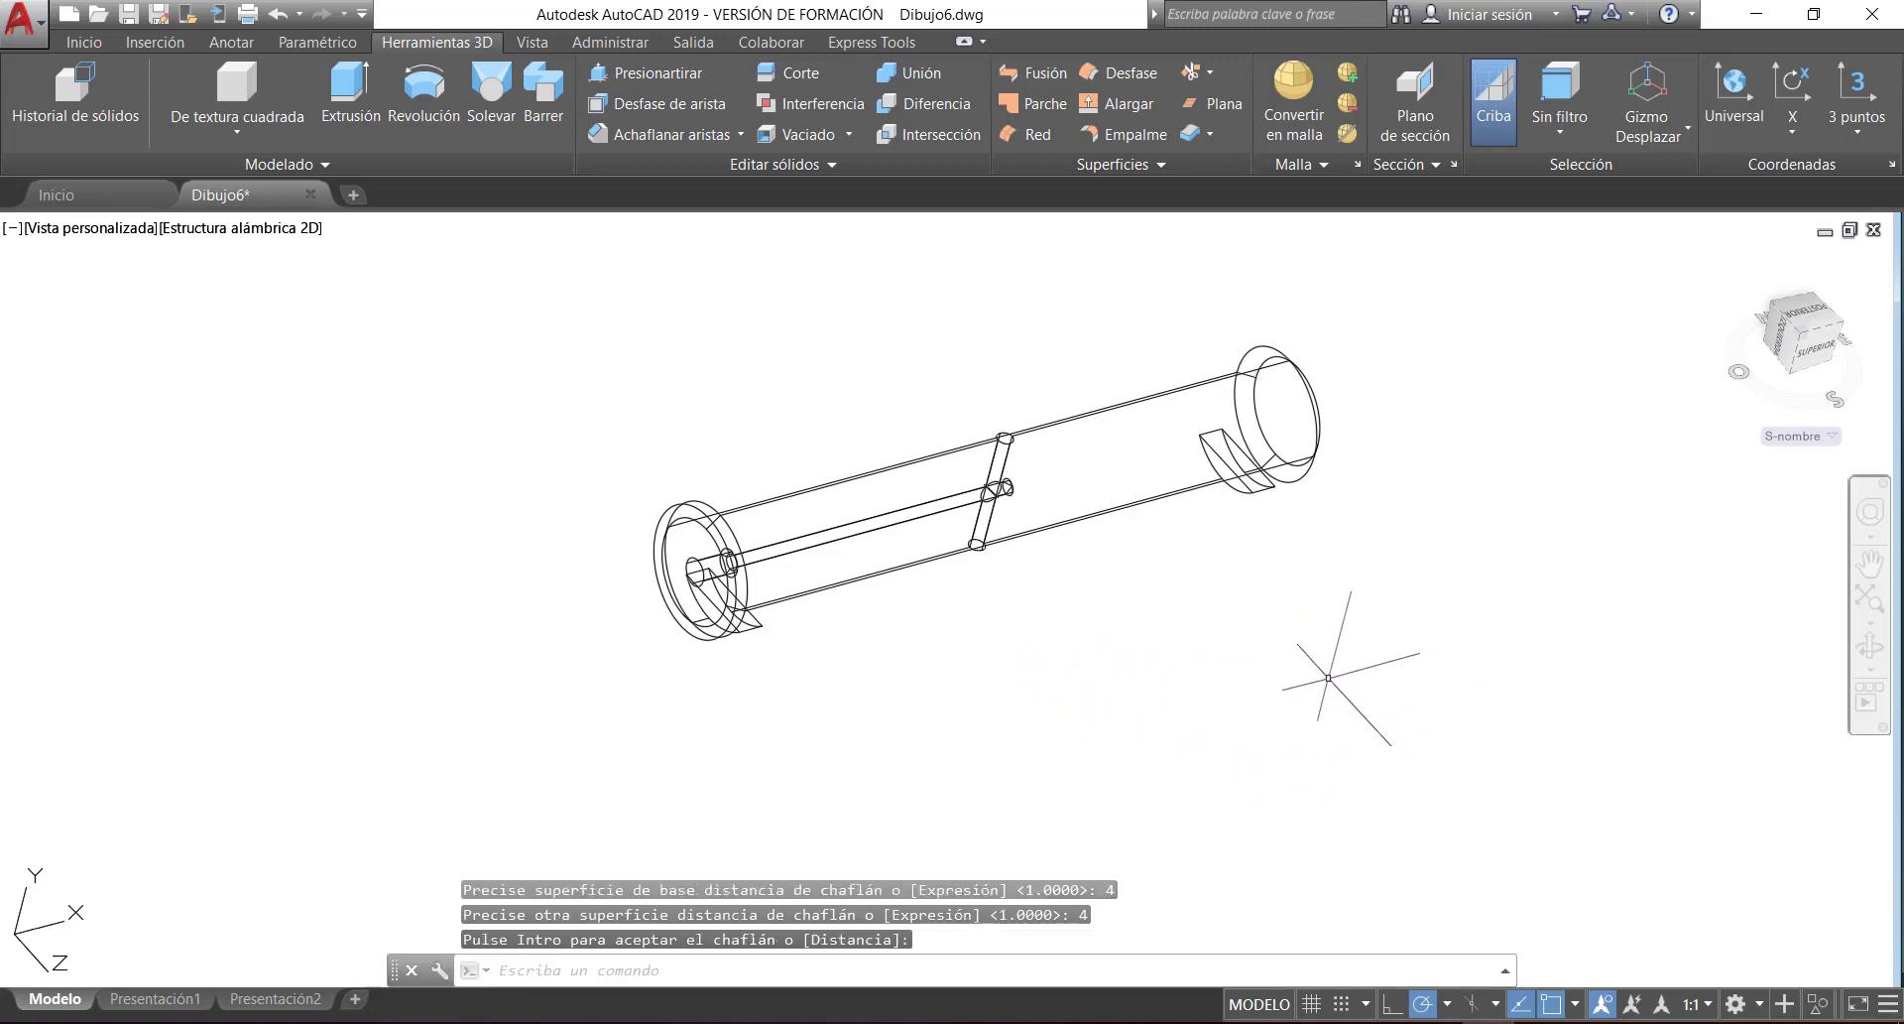
- Apply the Tonos de gris visual style and examine the chamfered ends of the cylinder
click(252, 230)
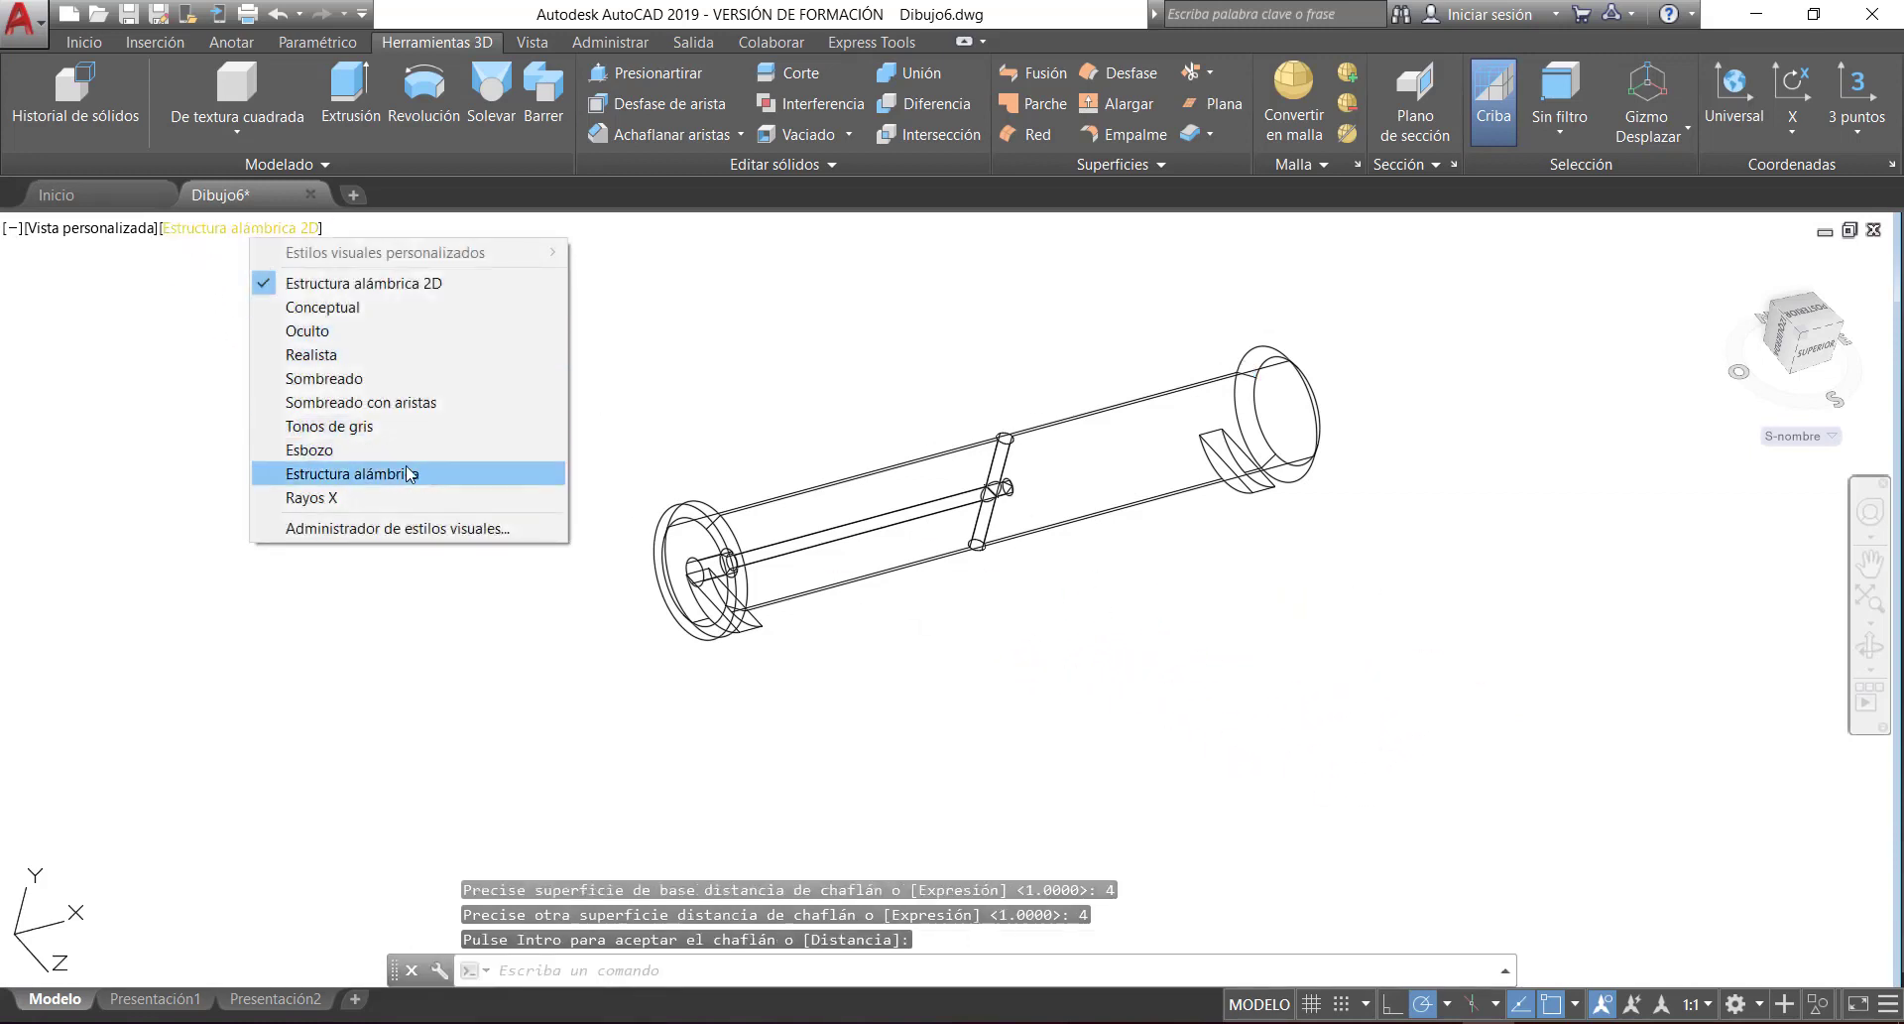
click(317, 425)
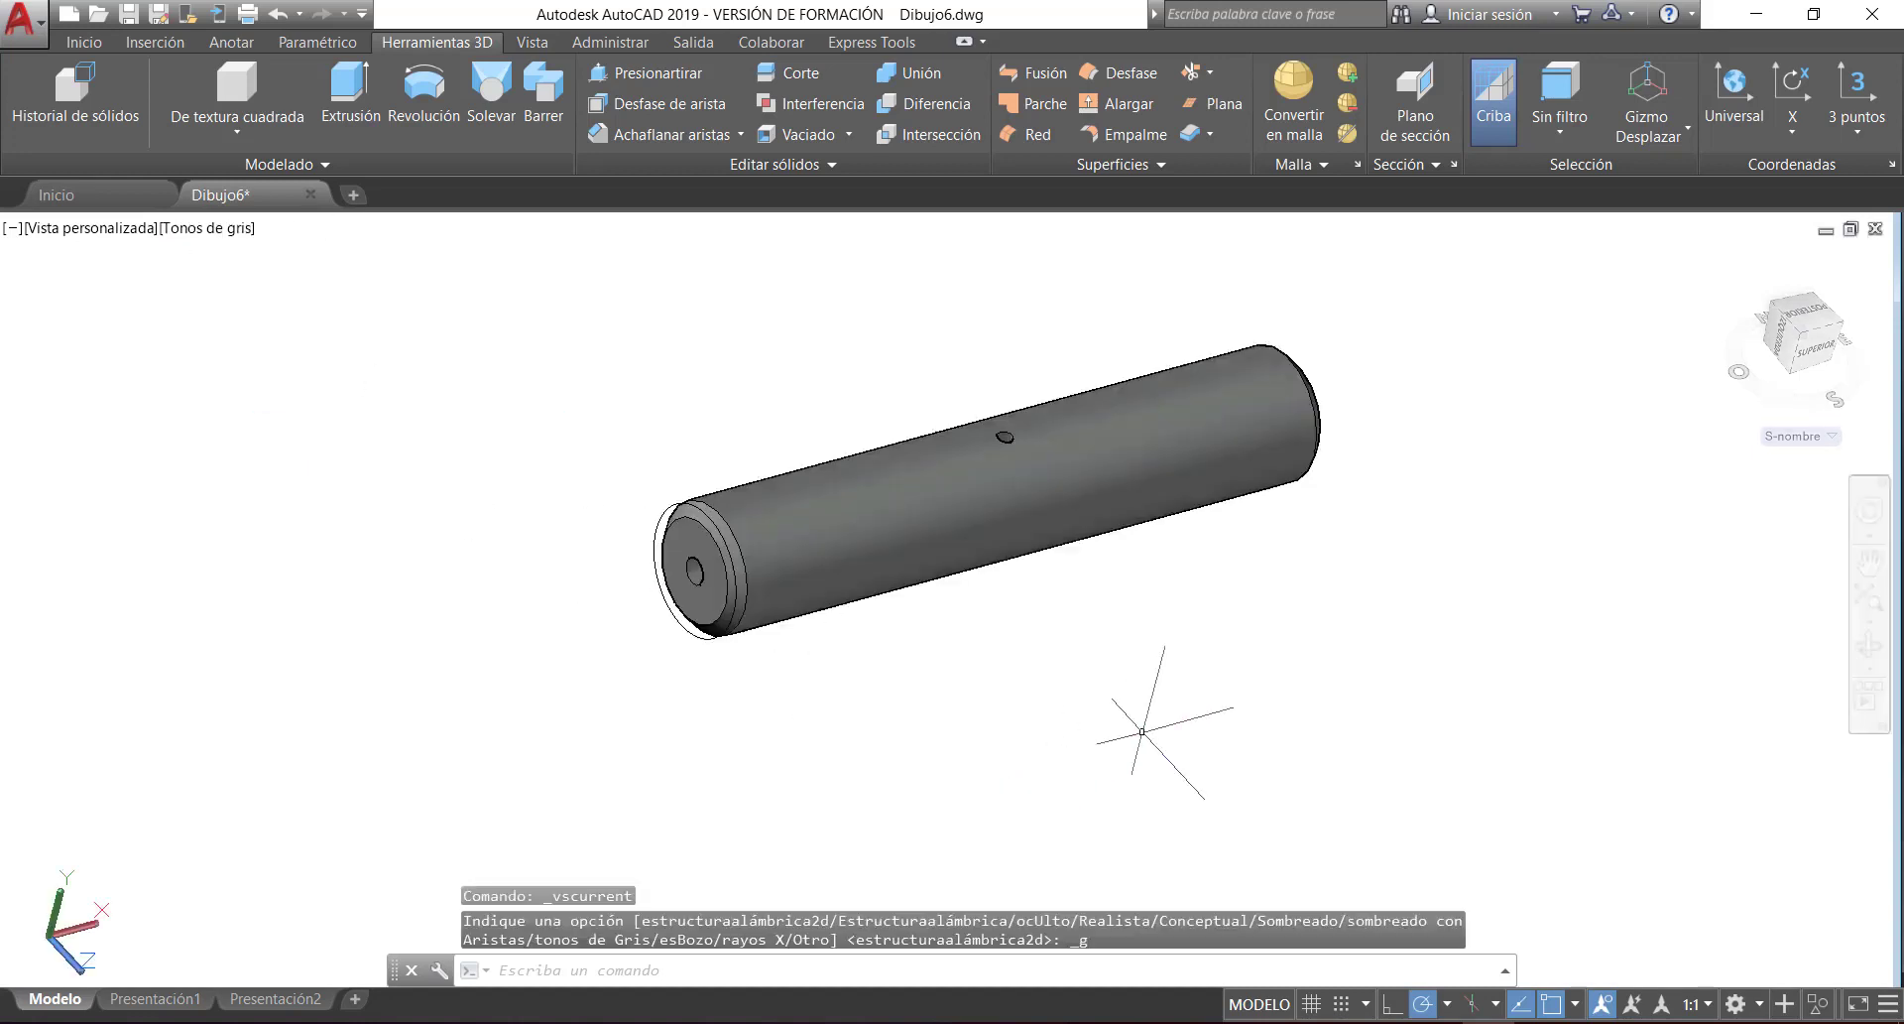
mouse_move(1147, 722)
ctrl+shift+middle_down()
mouse_move(1054, 566)
mouse_move(1151, 635)
ctrl+shift+middle_up()
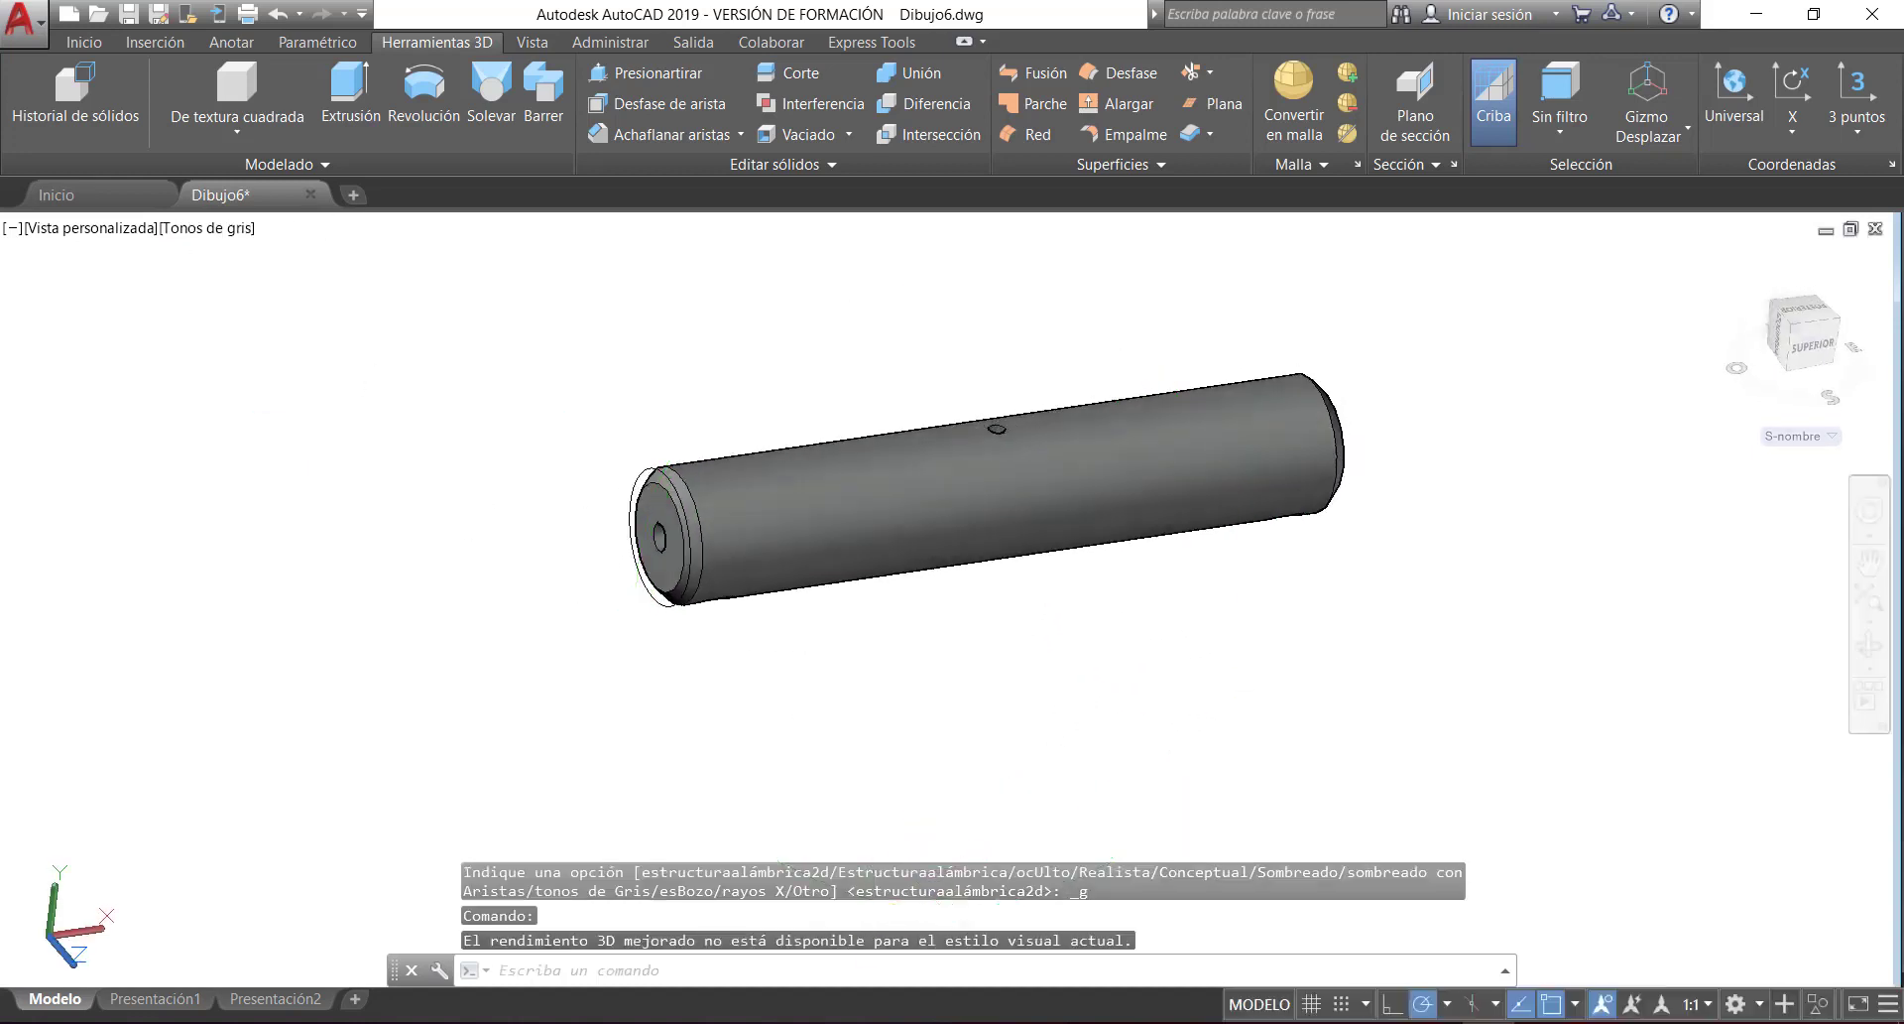
scroll(615, 482, up, 3)
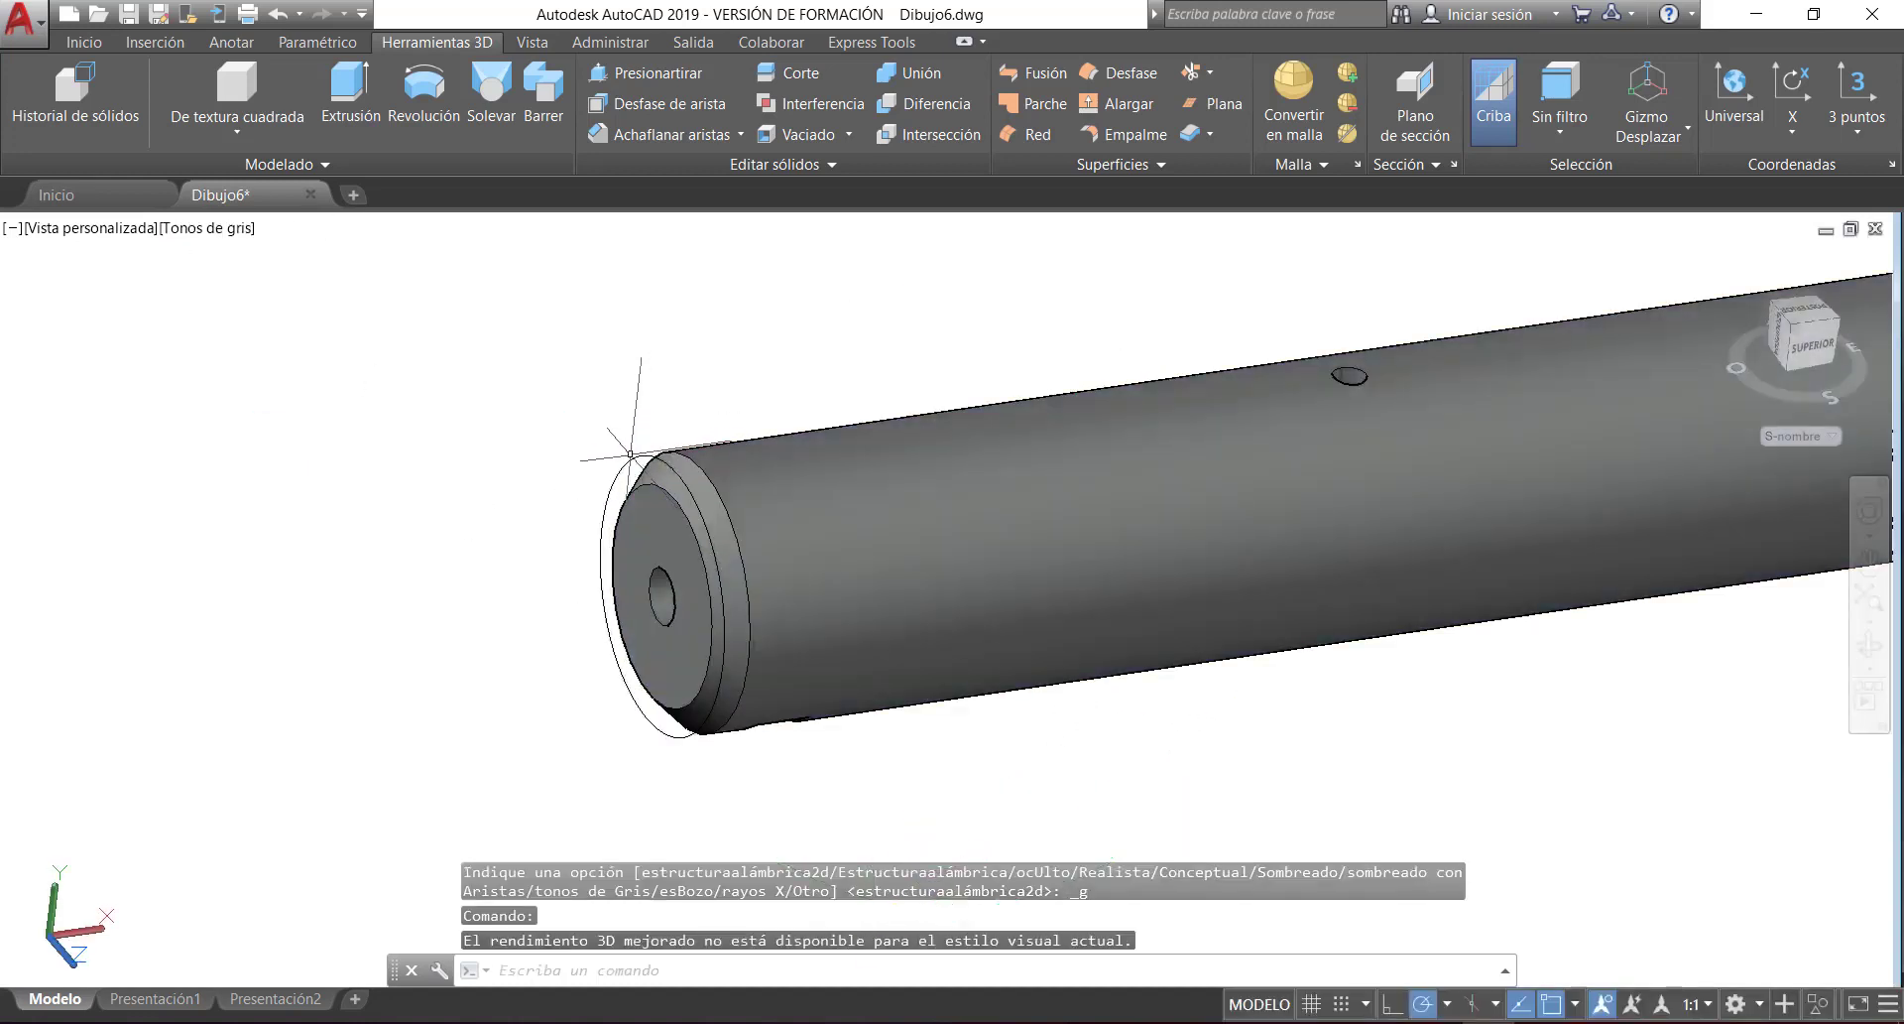
scroll(631, 454, down, 4)
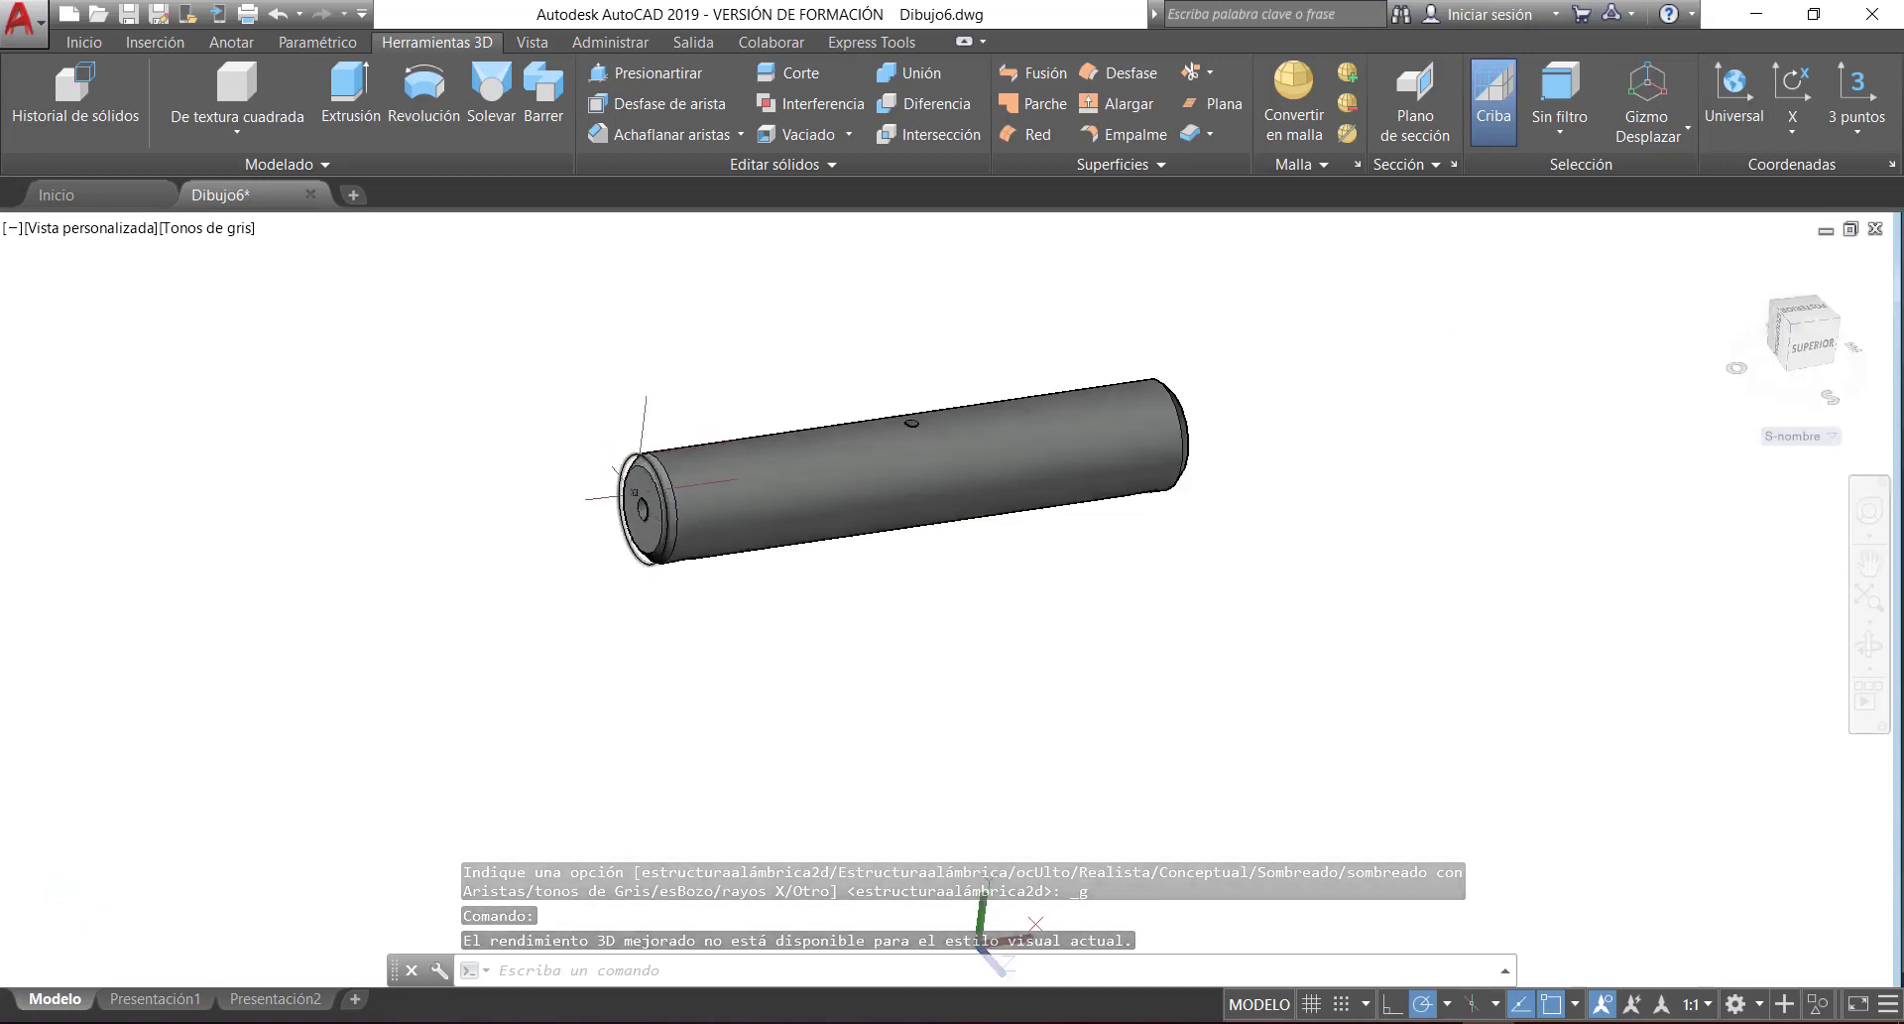
ctrl+shift+middle_drag(1021, 595, 1009, 530)
- Move the solid clear of the leftover construction circle at its end and erase that circle
click(863, 467)
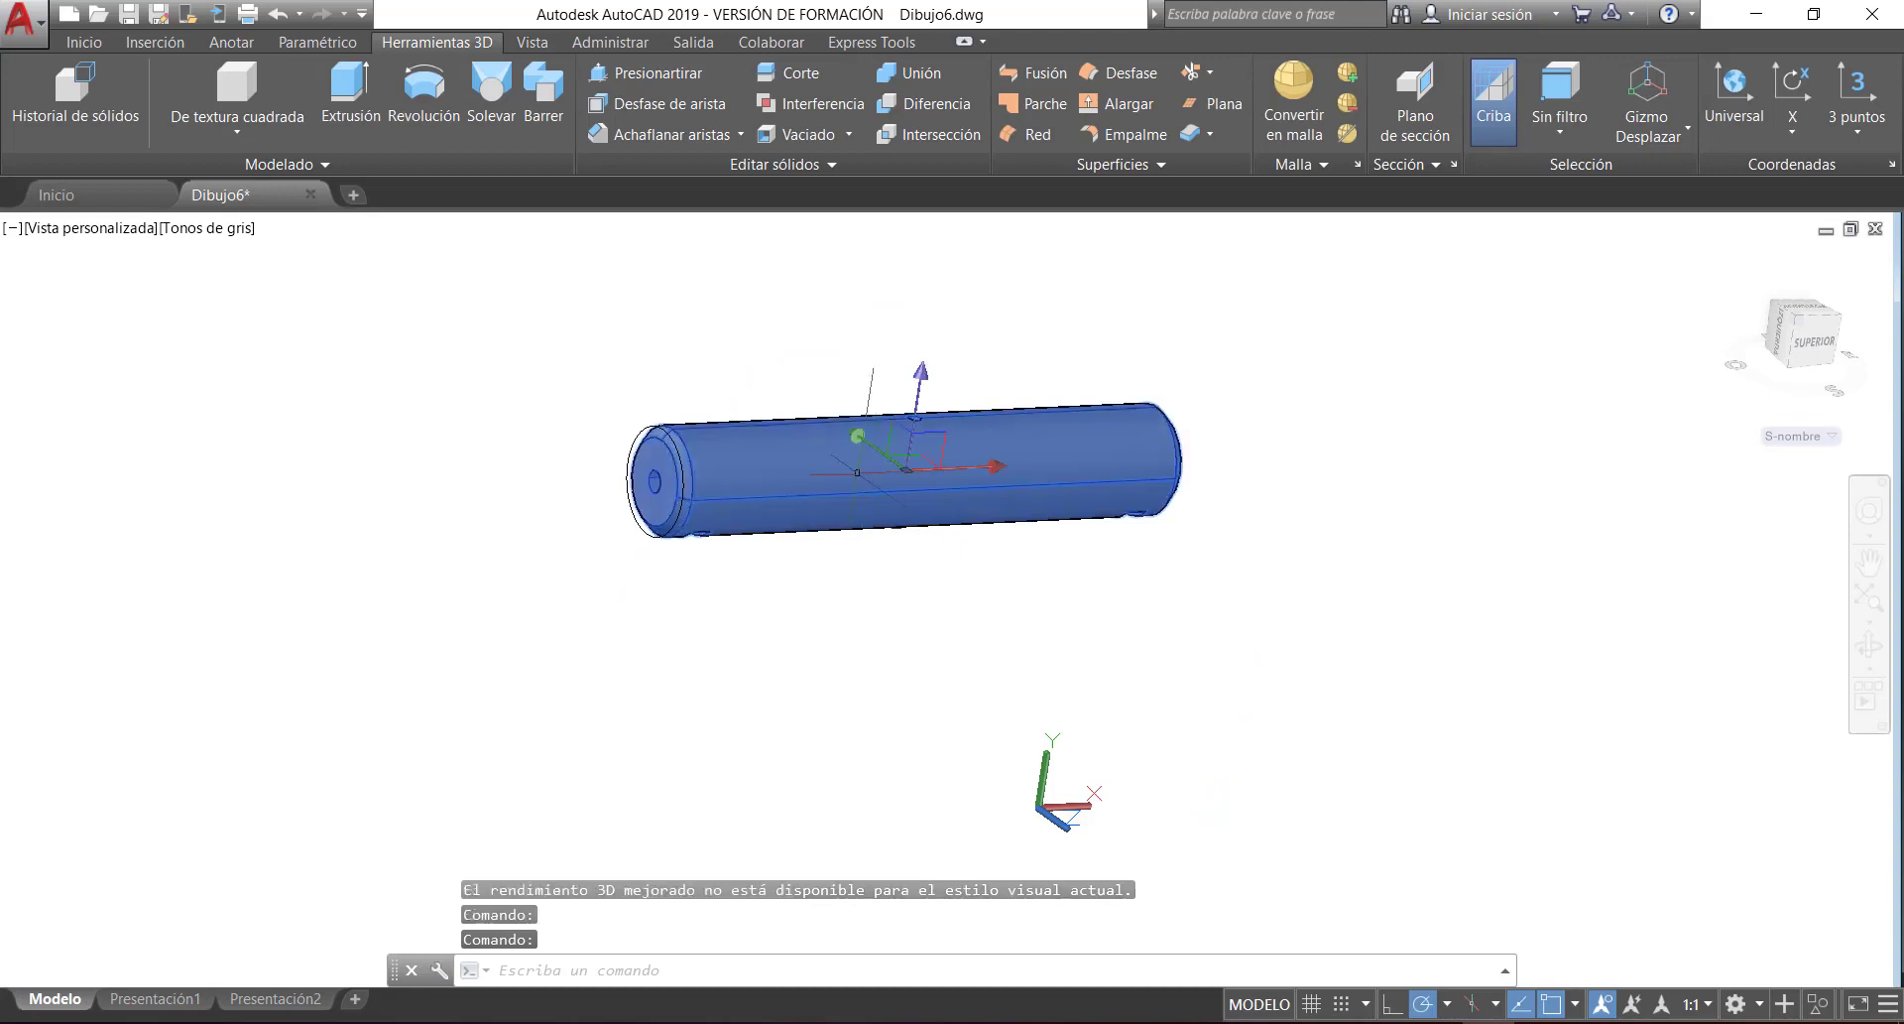
drag(835, 470, 1528, 797)
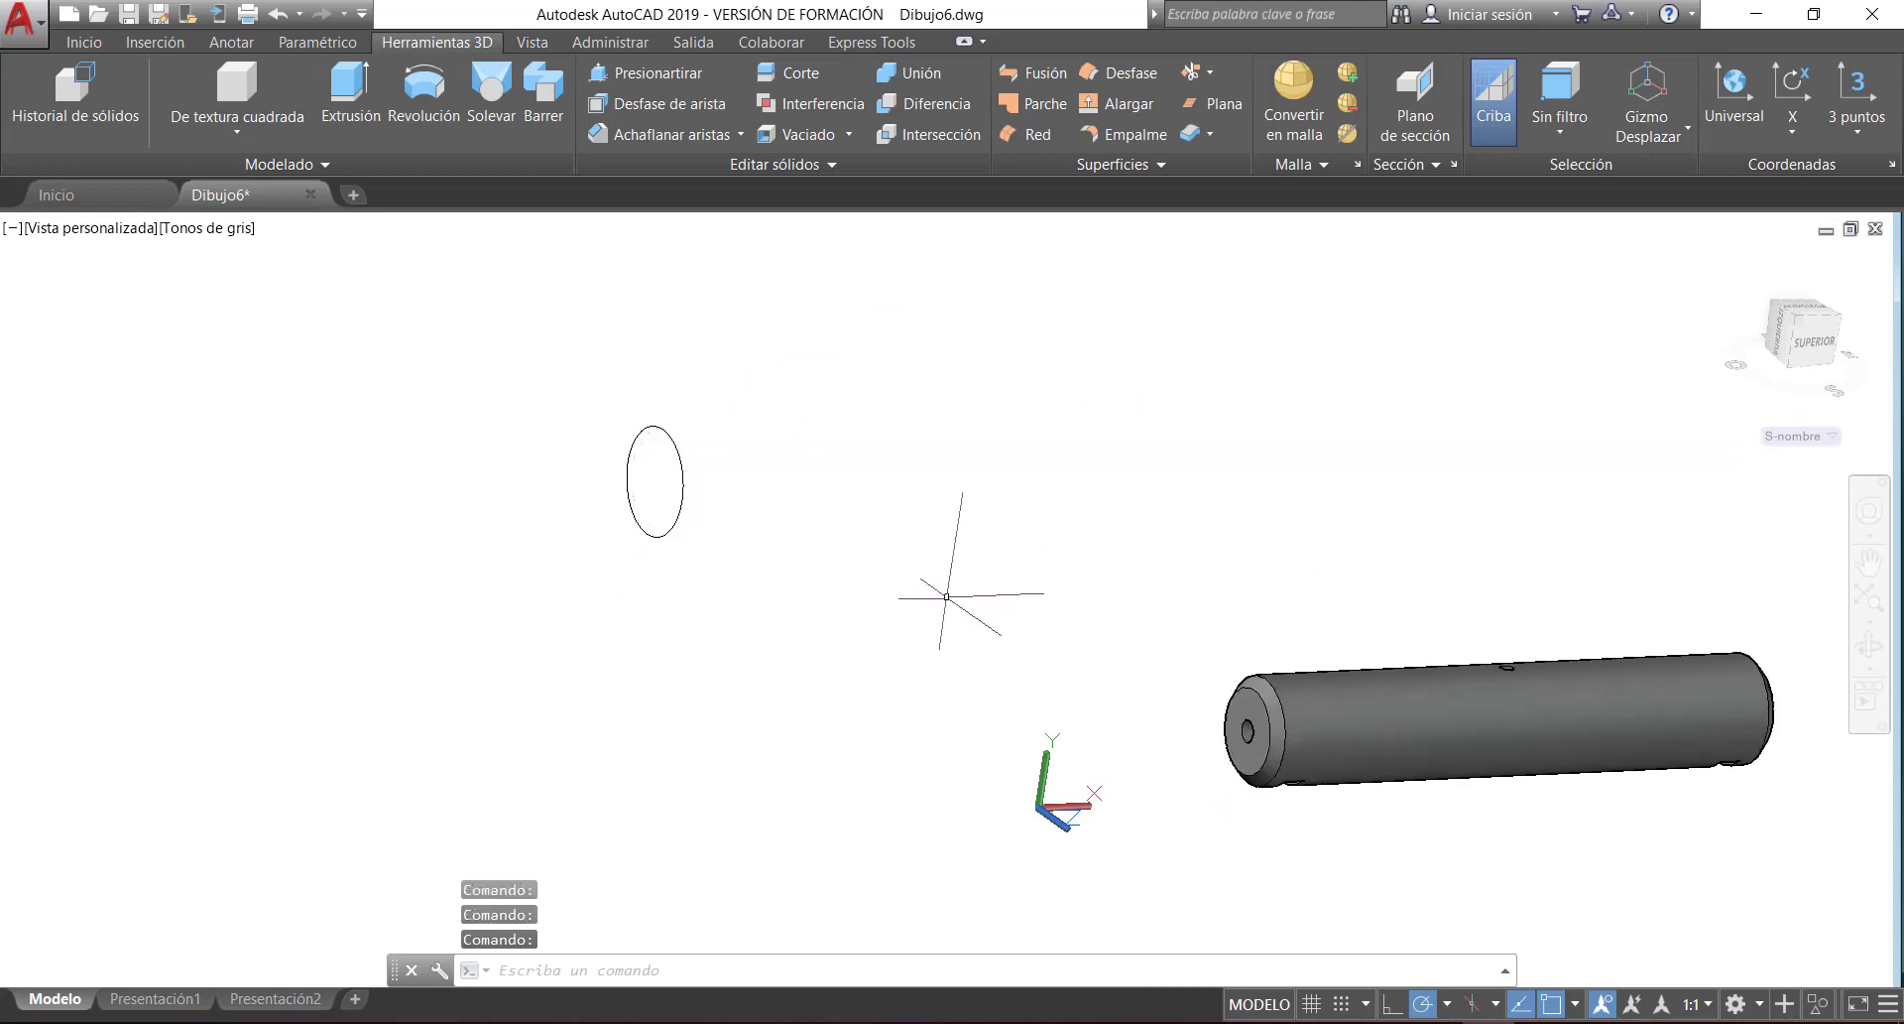
click(947, 596)
click(479, 336)
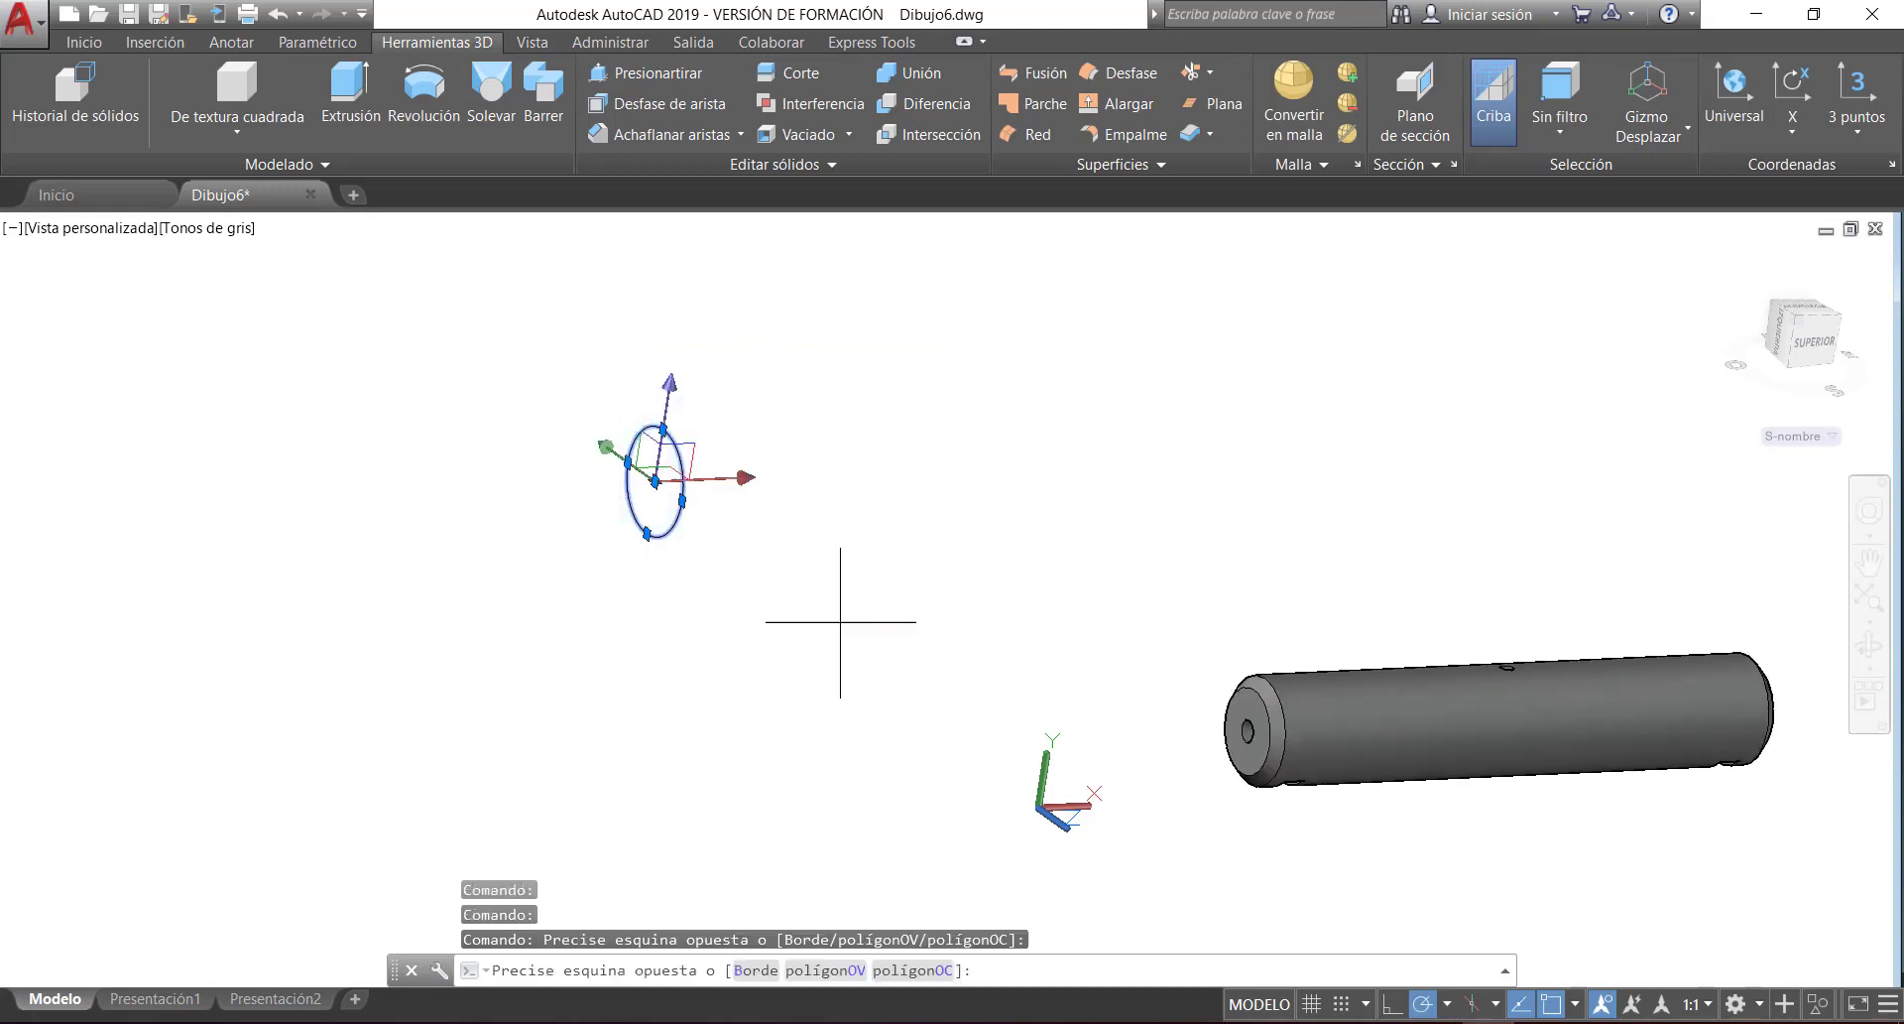
click(477, 357)
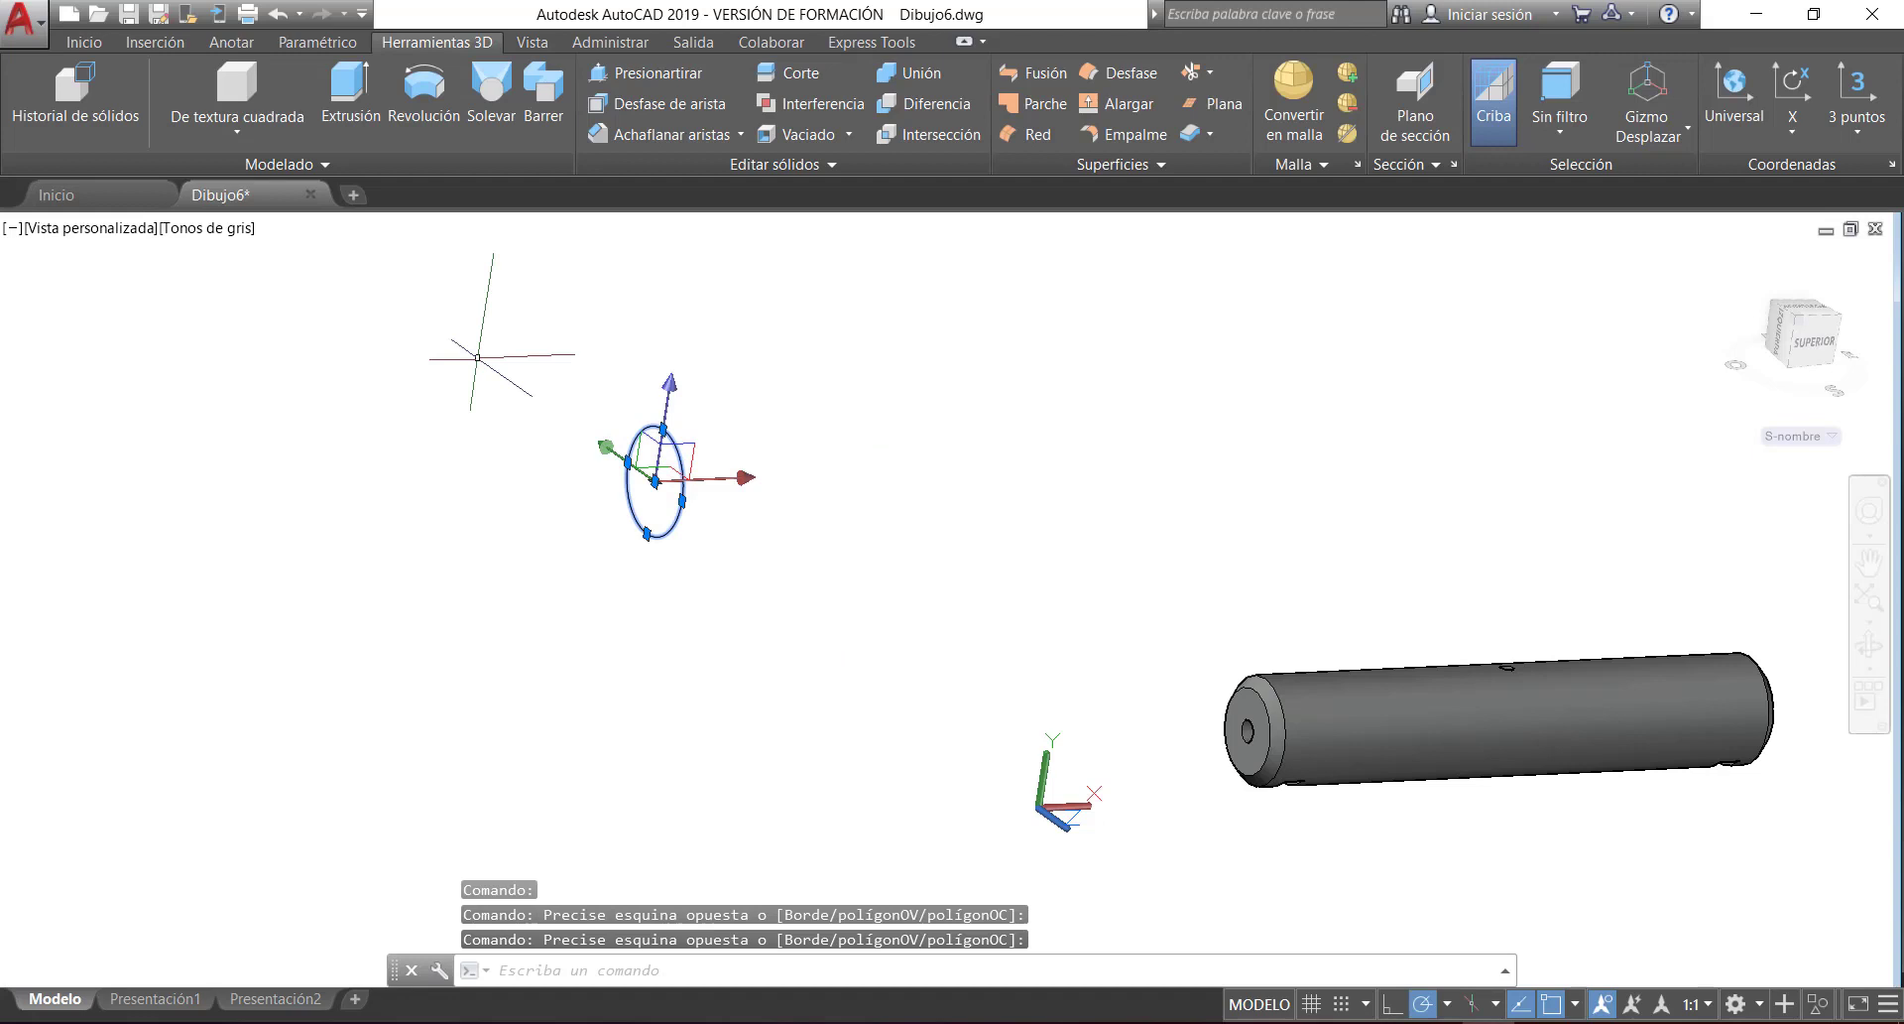
key(Delete)
- Display the chamfered cylinder in an oblique view with the Realista visual style
middle_drag(1602, 532, 1086, 368)
shift+middle_drag(783, 635, 838, 729)
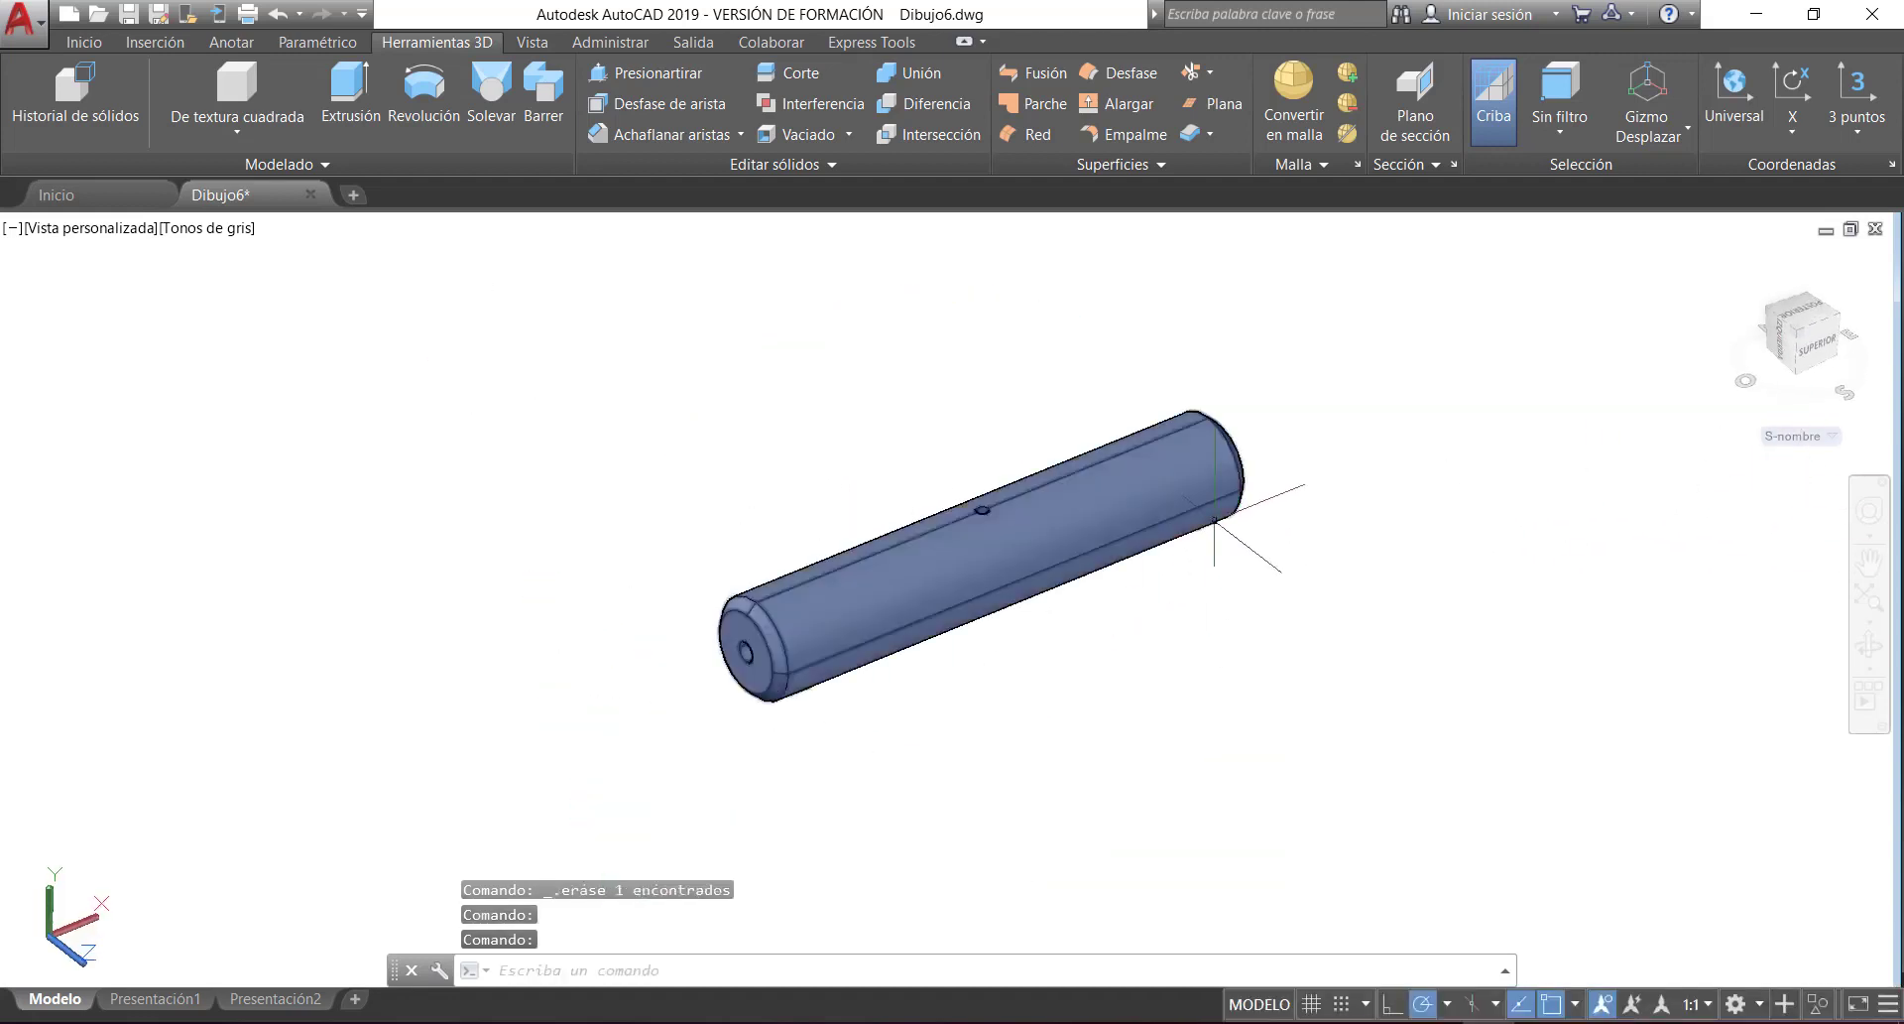
click(202, 229)
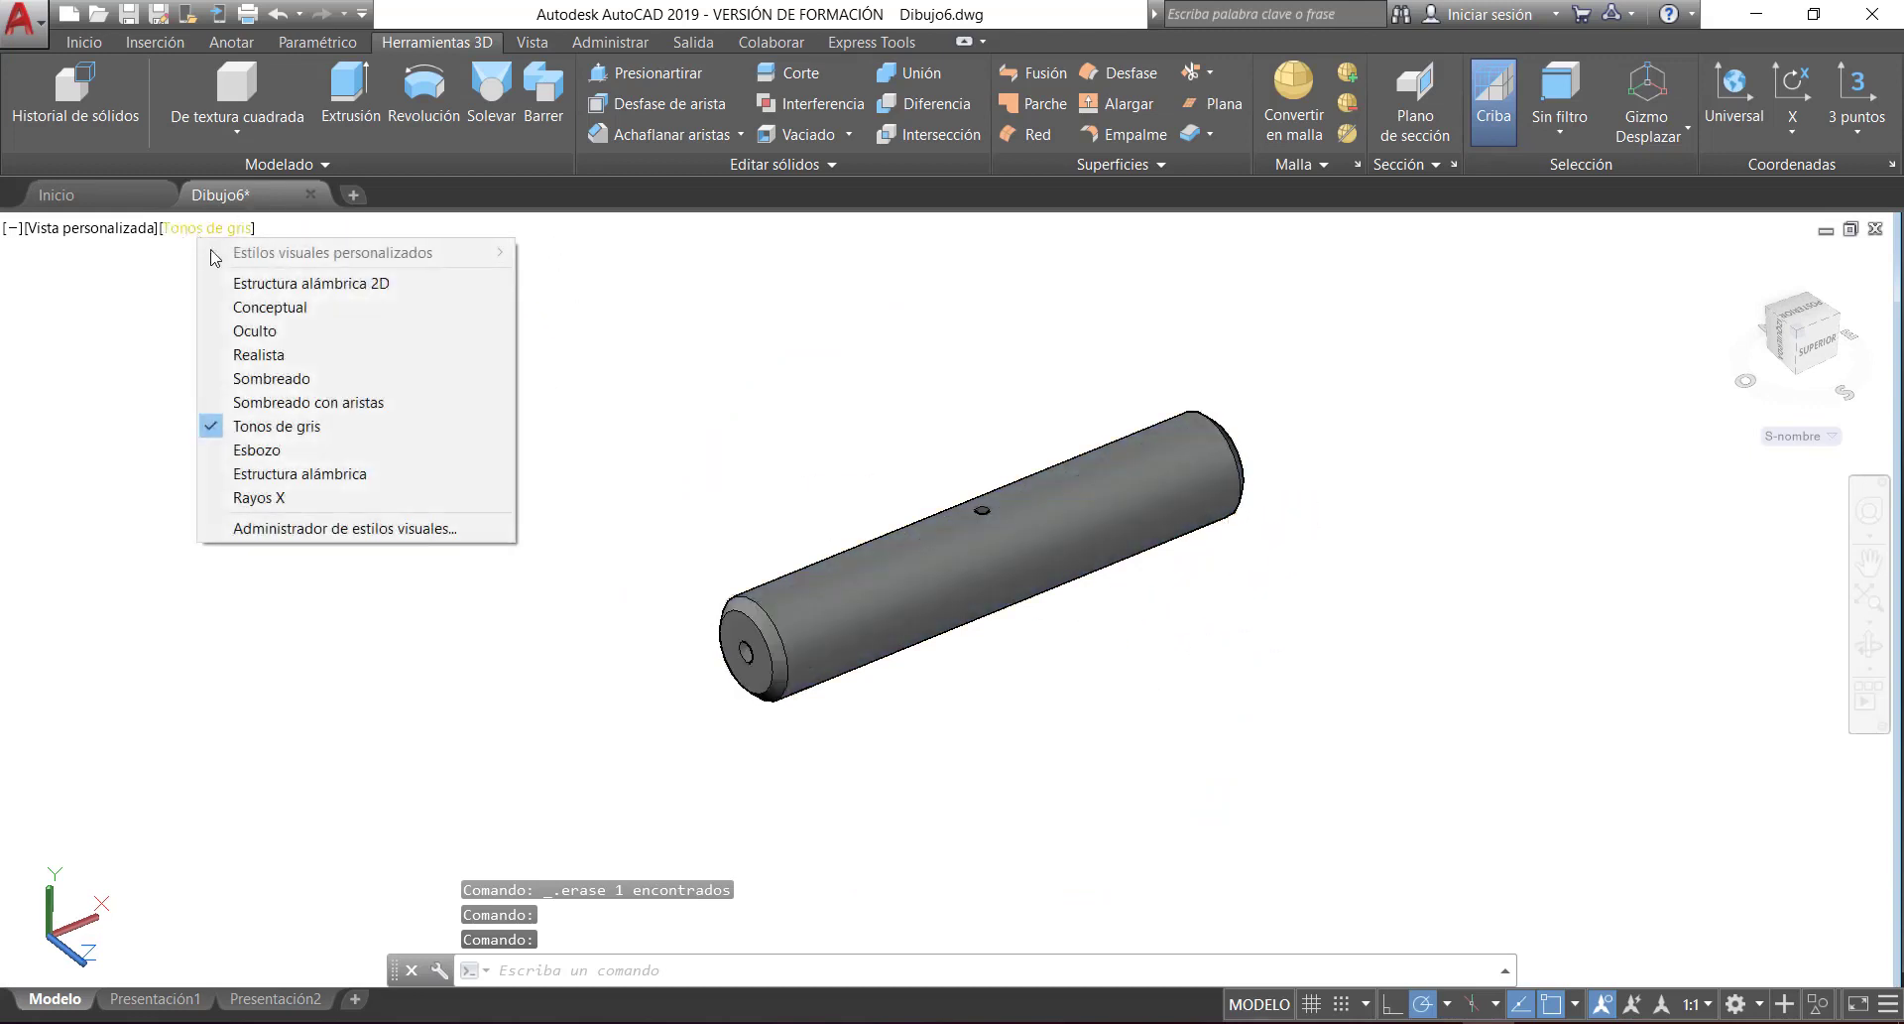
click(309, 355)
middle_drag(1157, 621, 890, 587)
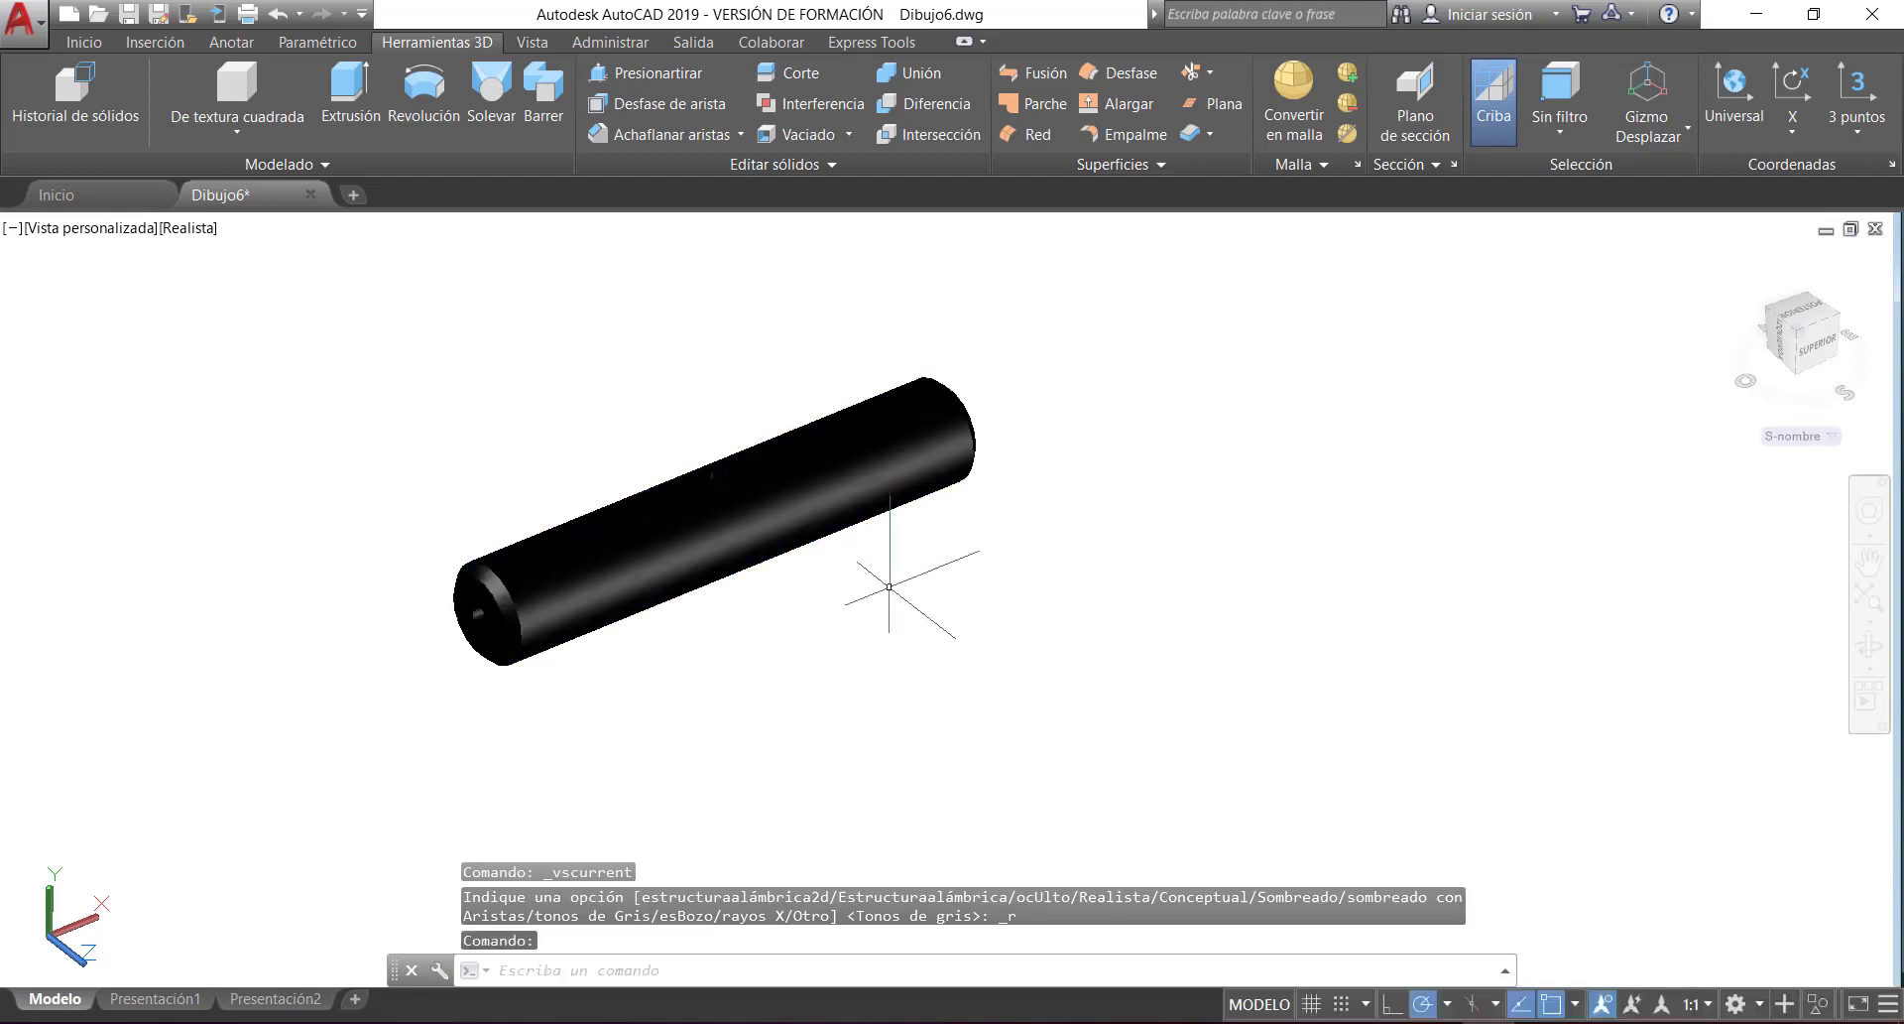
- Assign the Cepillado aluminium material from the Autodesk library to the cylinder
text(_ma)
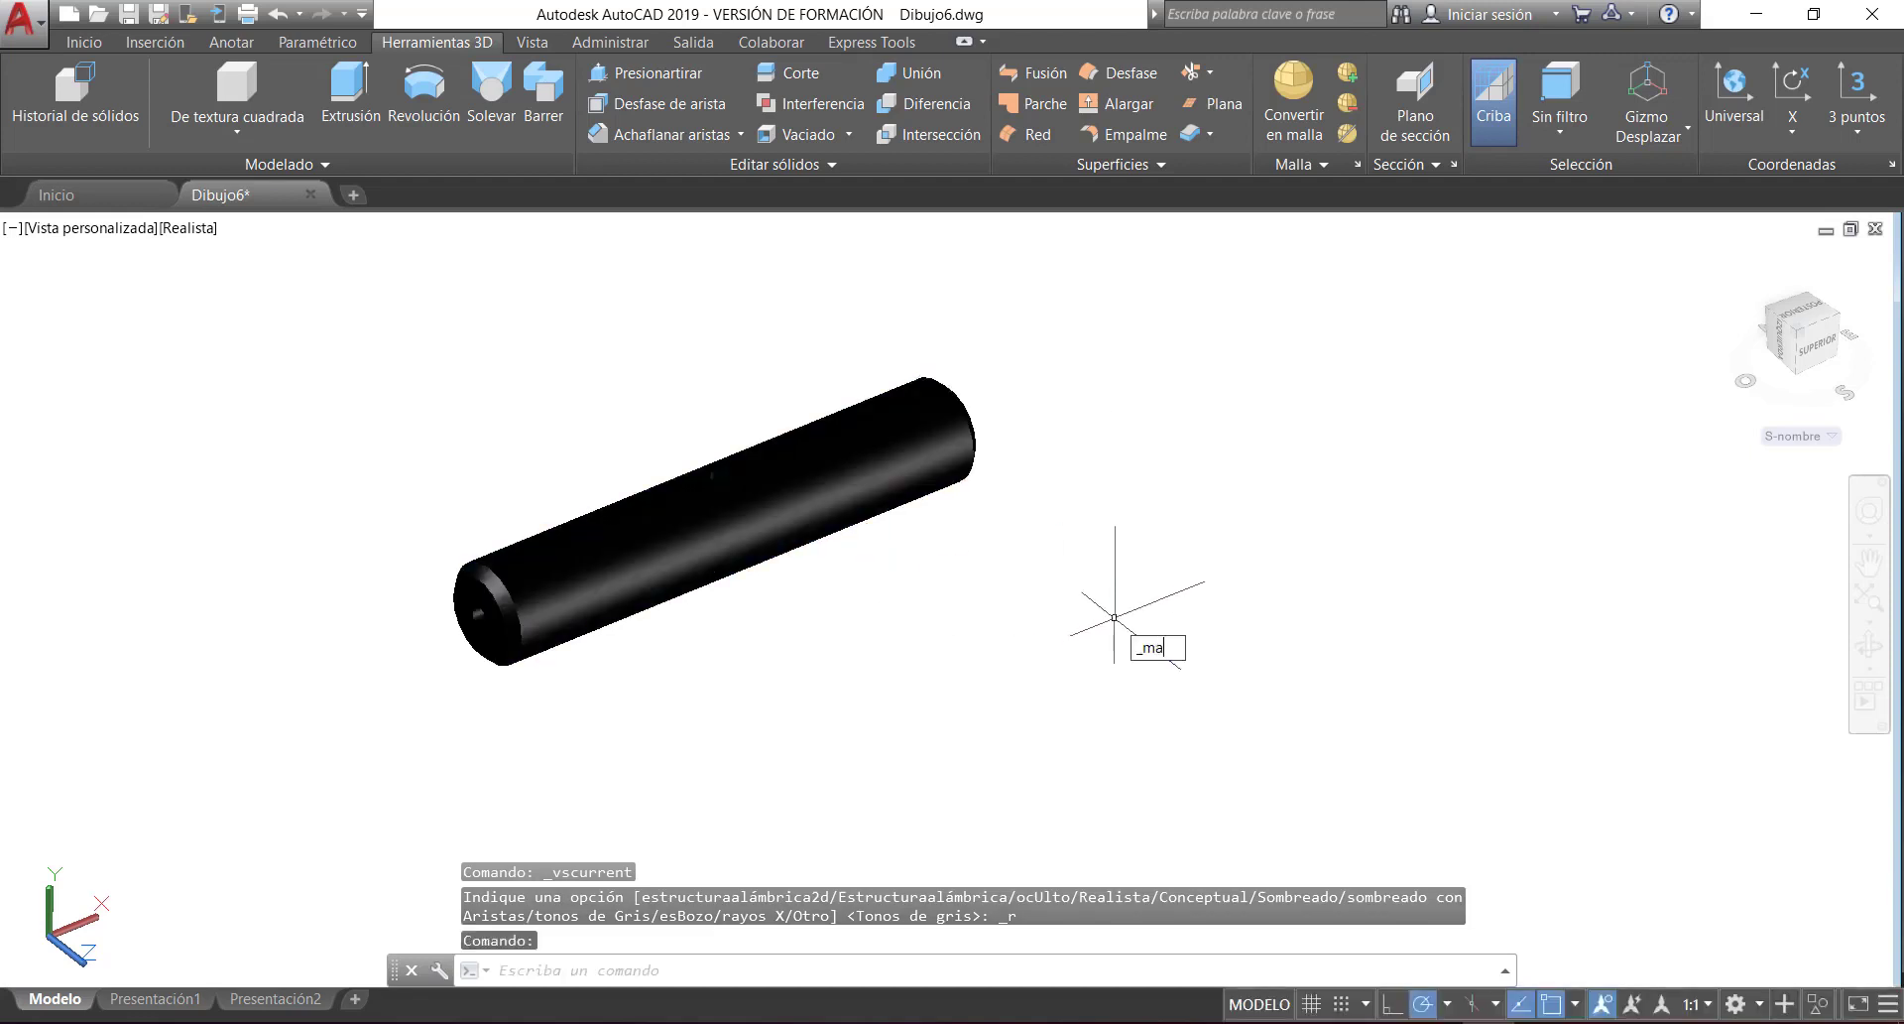
text(t)
key(Return)
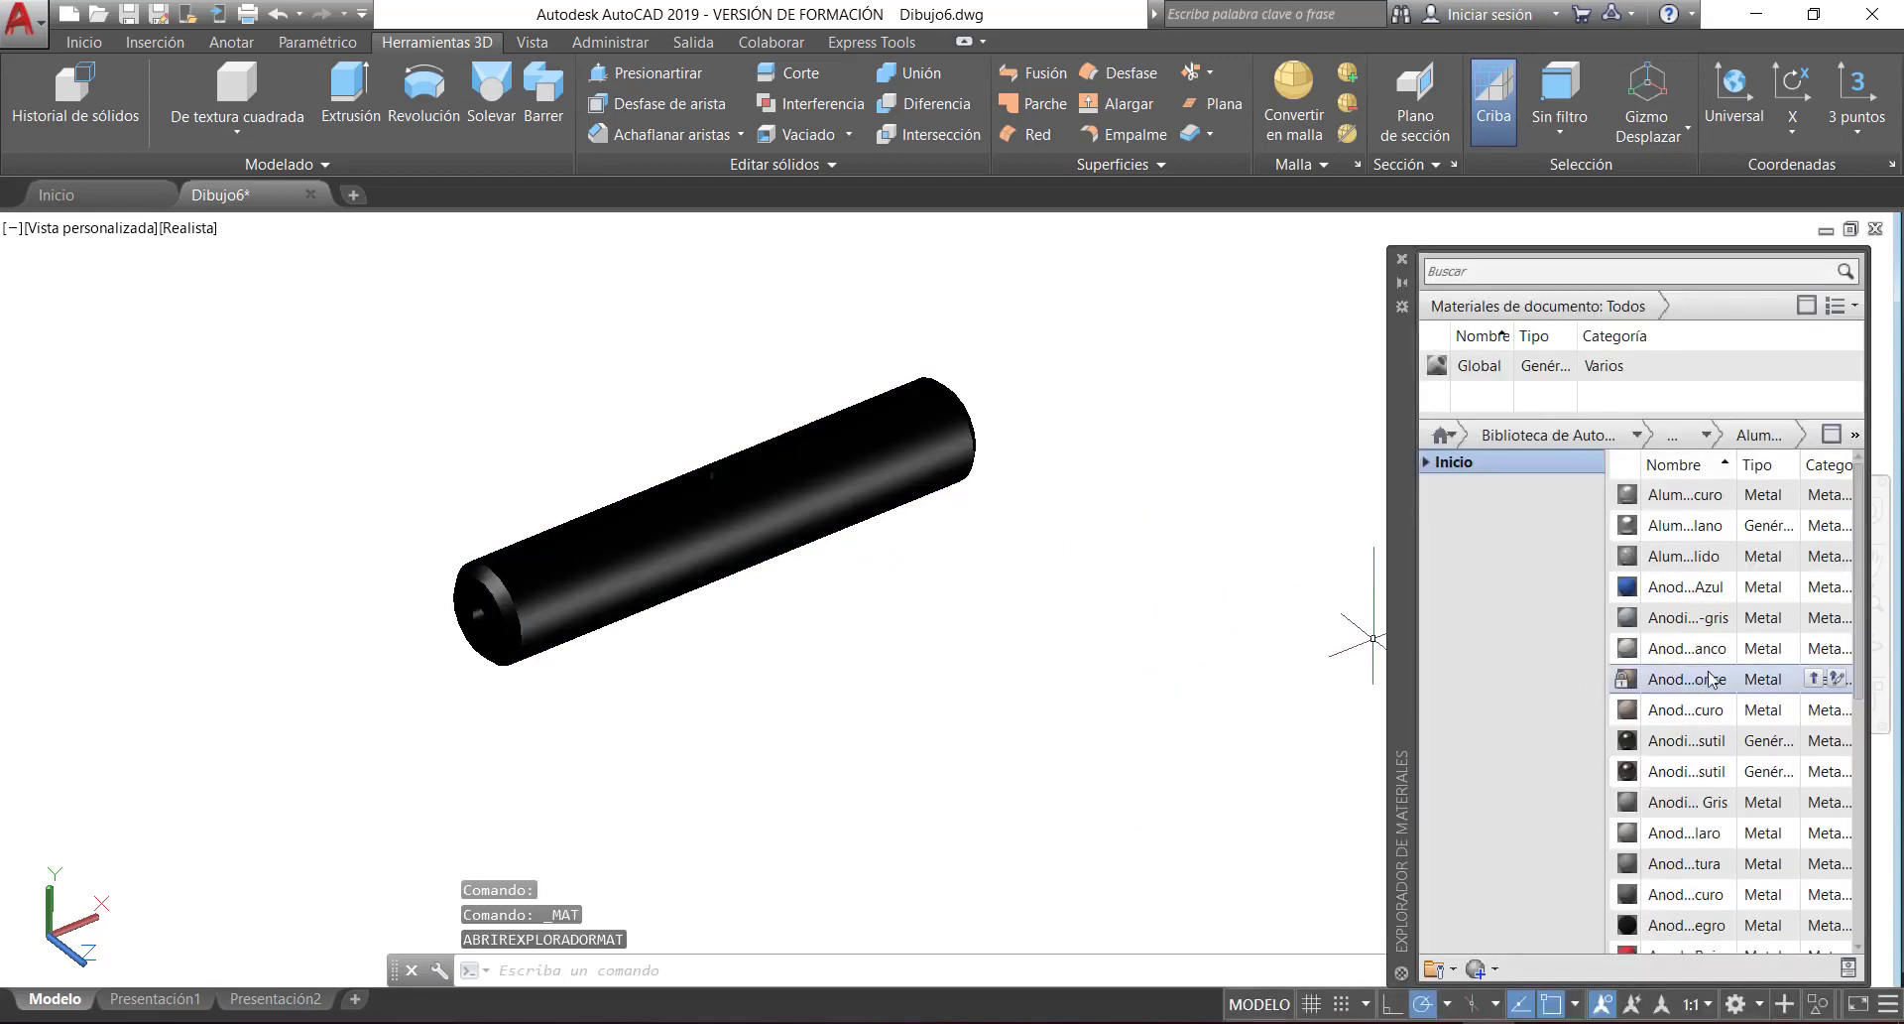
scroll(1702, 764, down, 3)
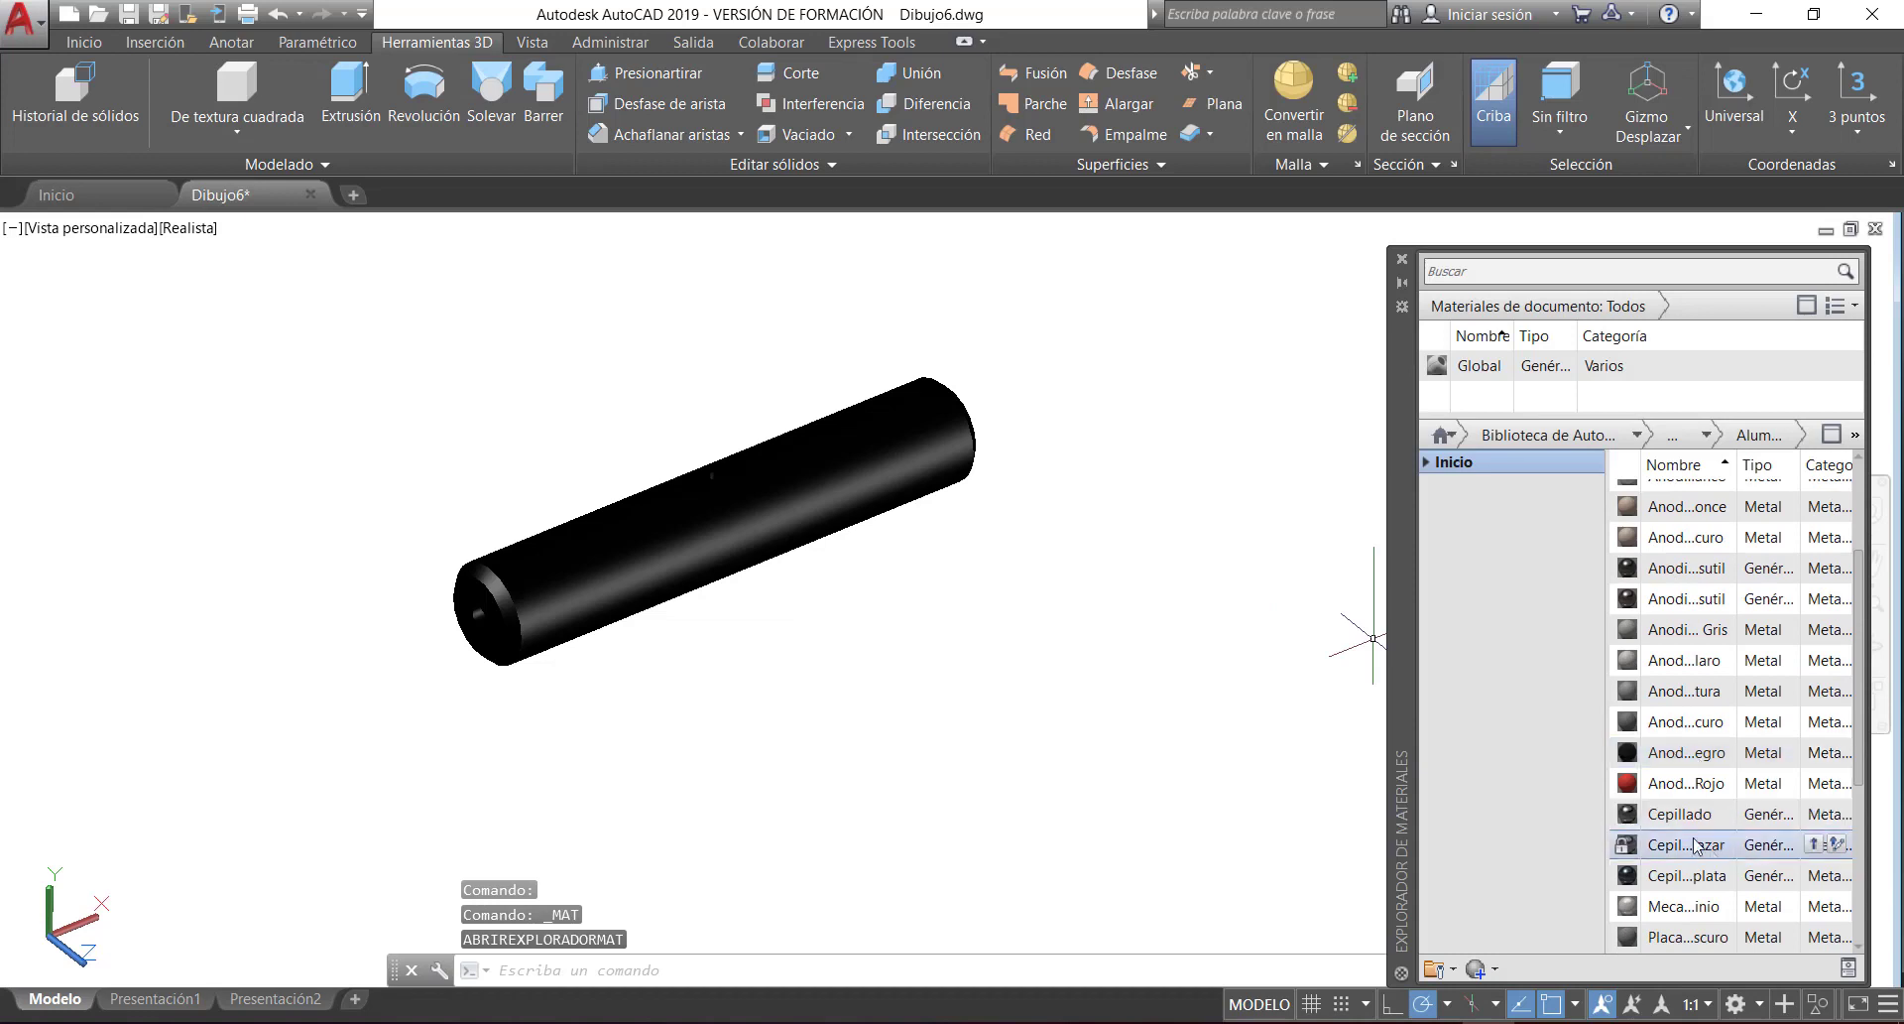
drag(1684, 819, 815, 493)
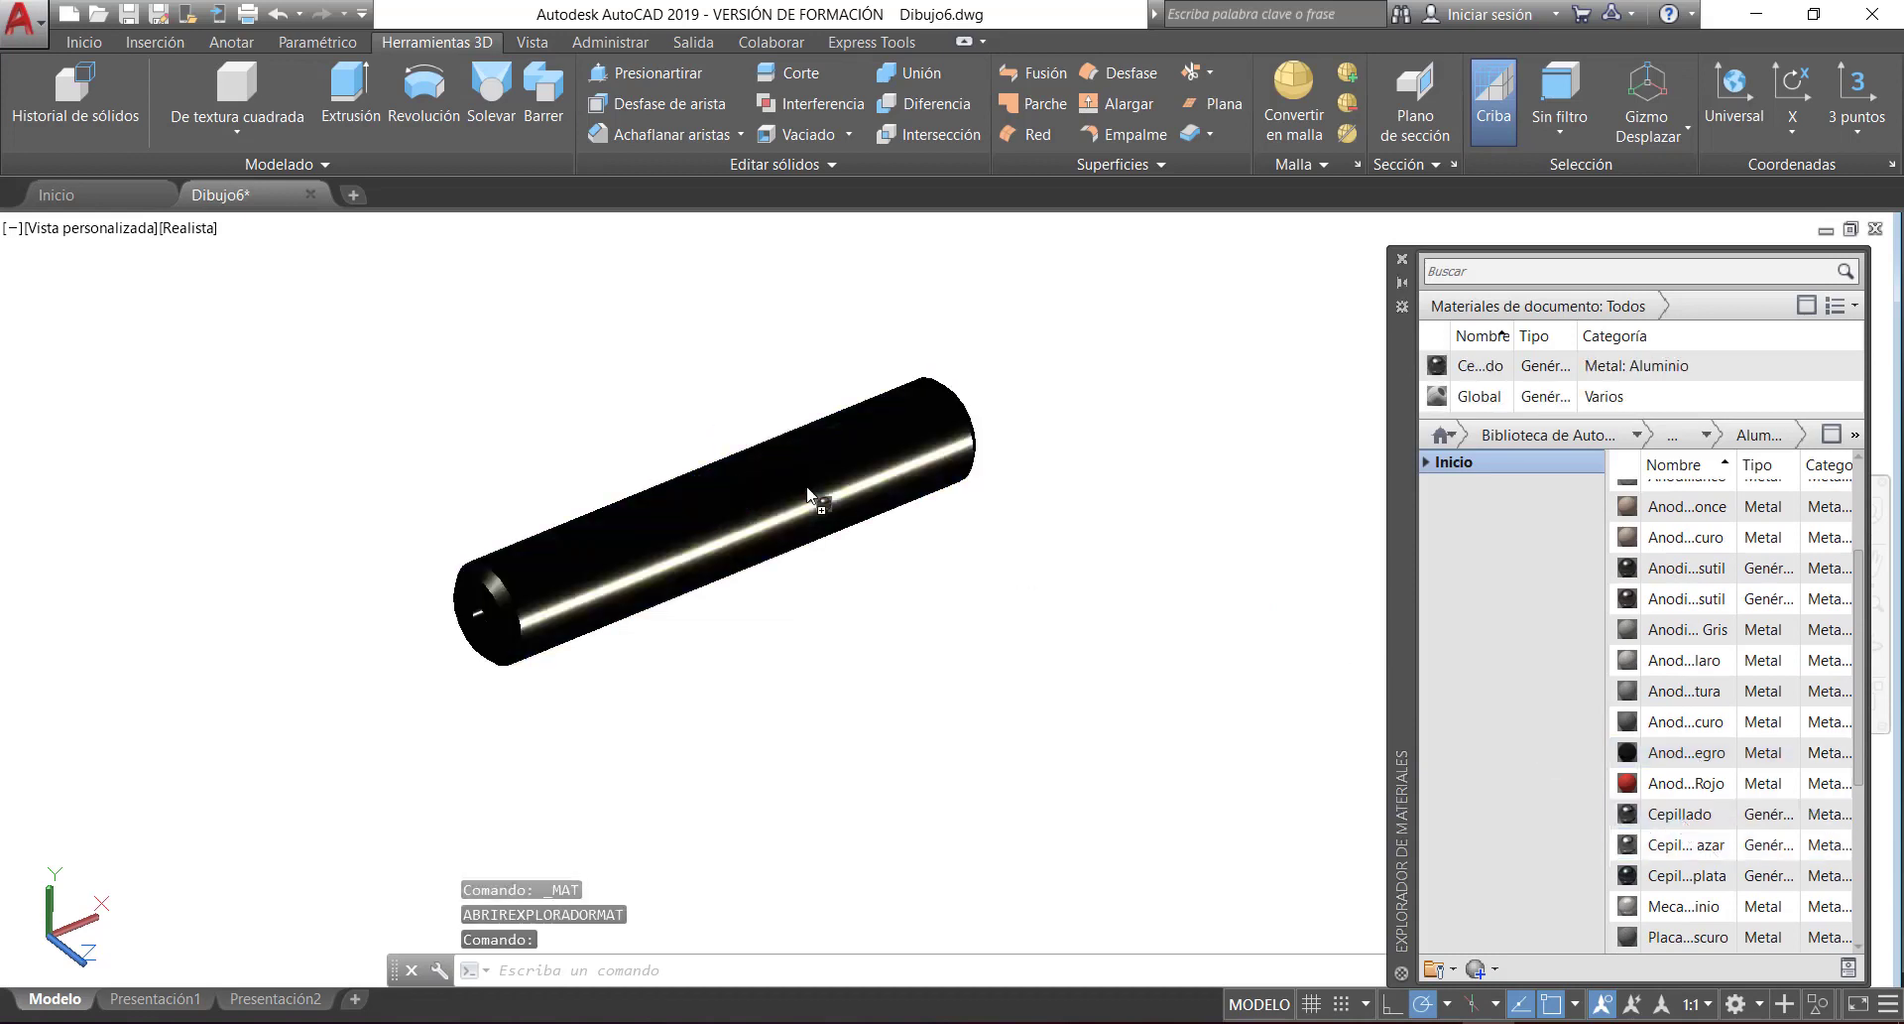
click(1403, 260)
- Spin the cylinder with Órbita continua to examine its notches, holes and chamfered ends from all sides
ctrl+shift+middle_drag(792, 608, 961, 751)
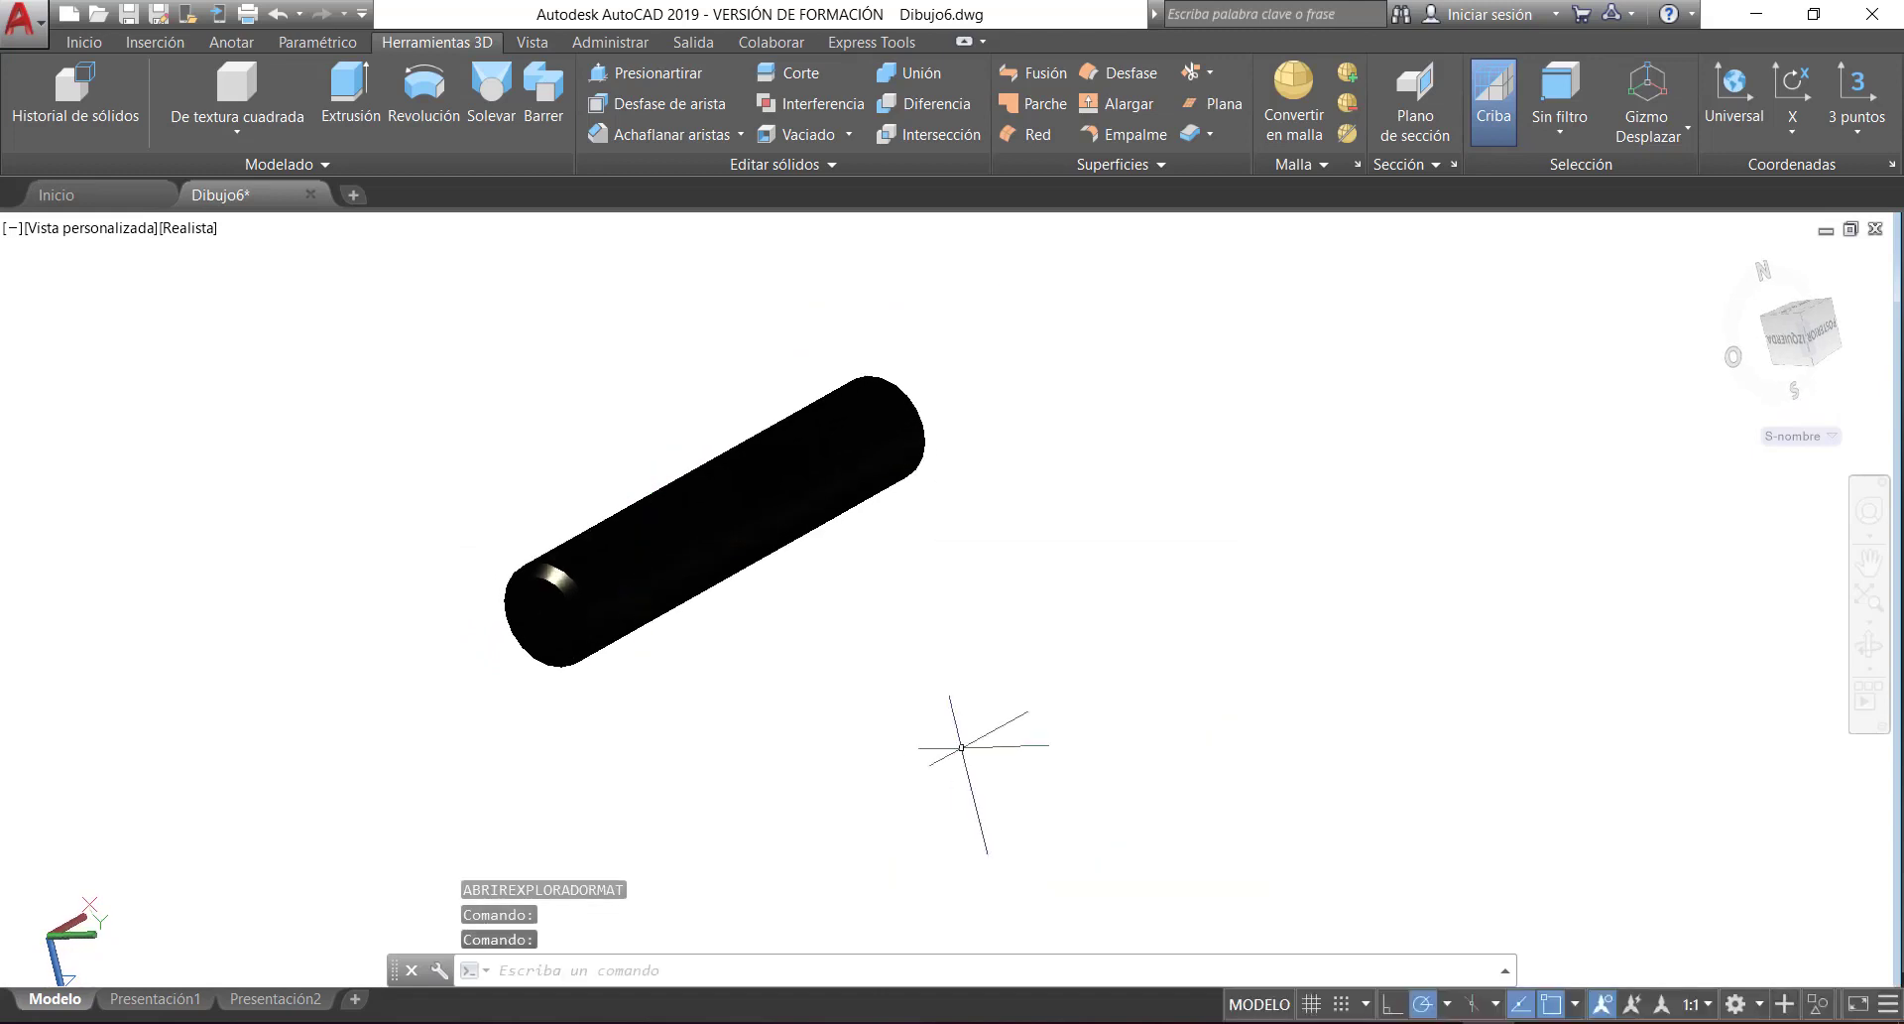
middle_drag(793, 587, 1074, 687)
scroll(1118, 676, up, 2)
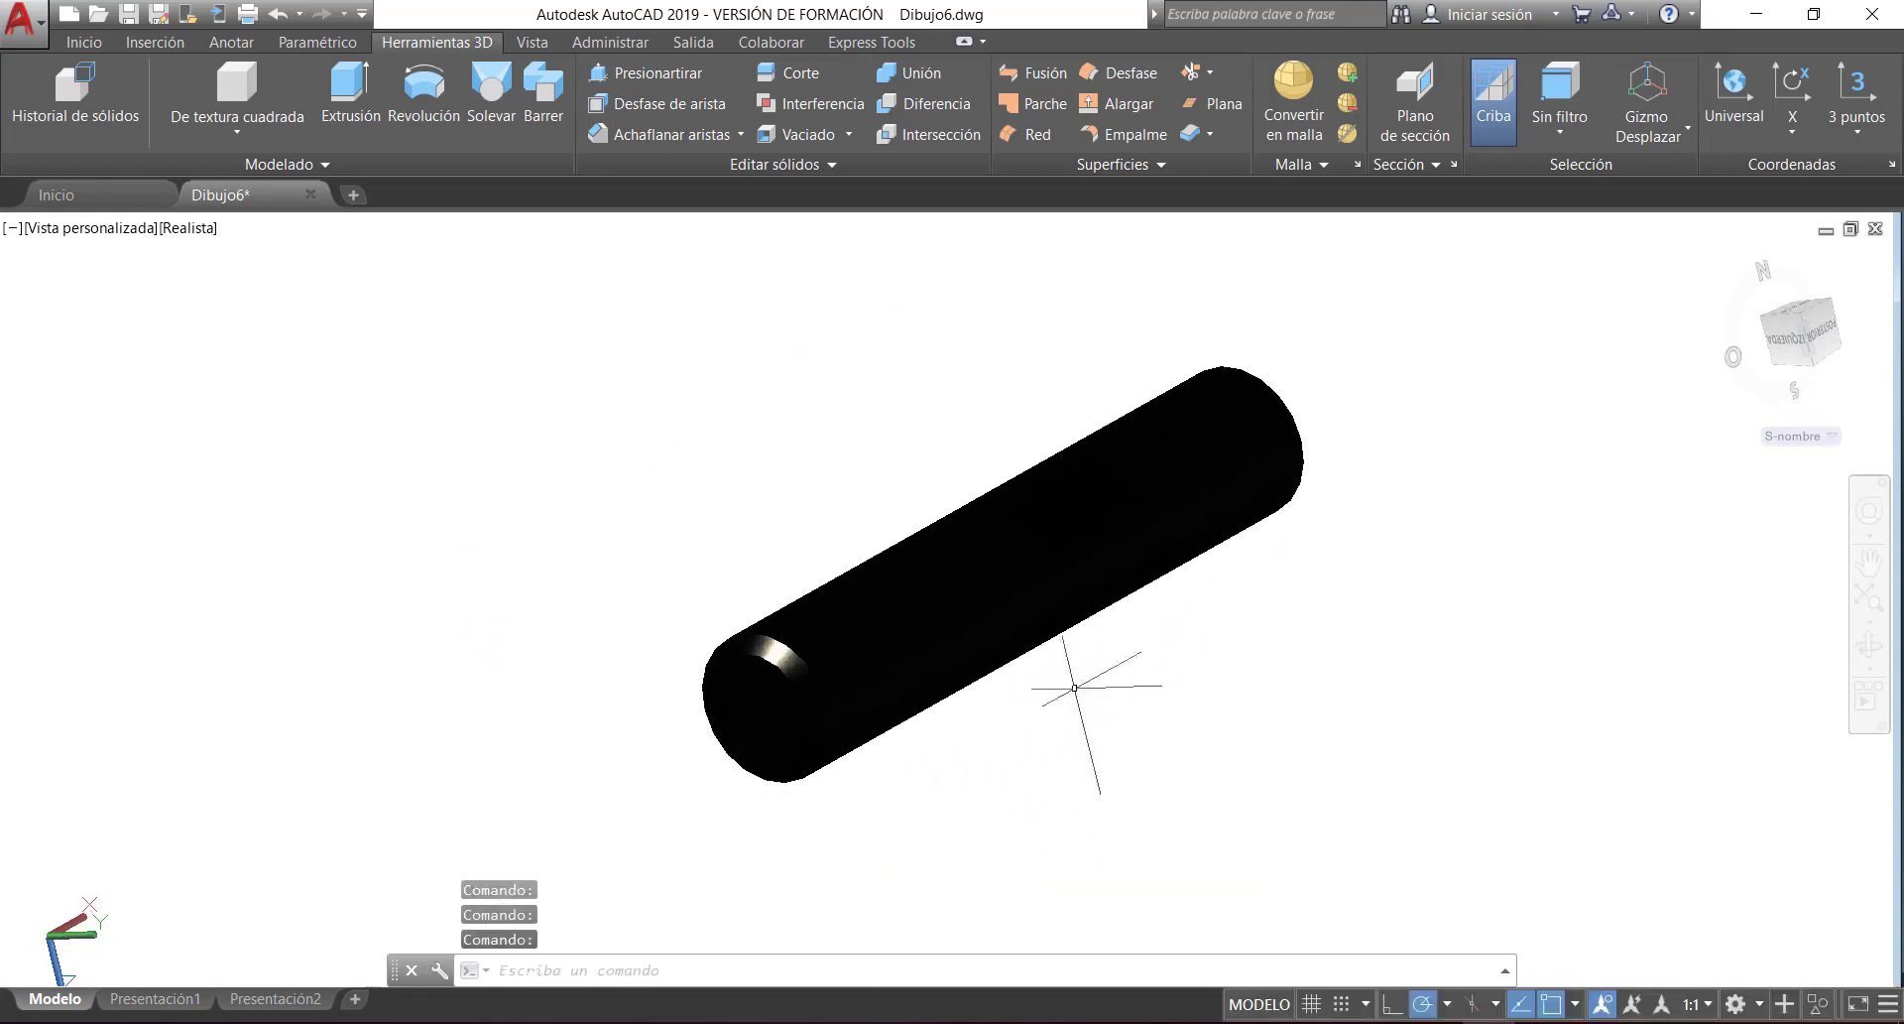
click(1873, 672)
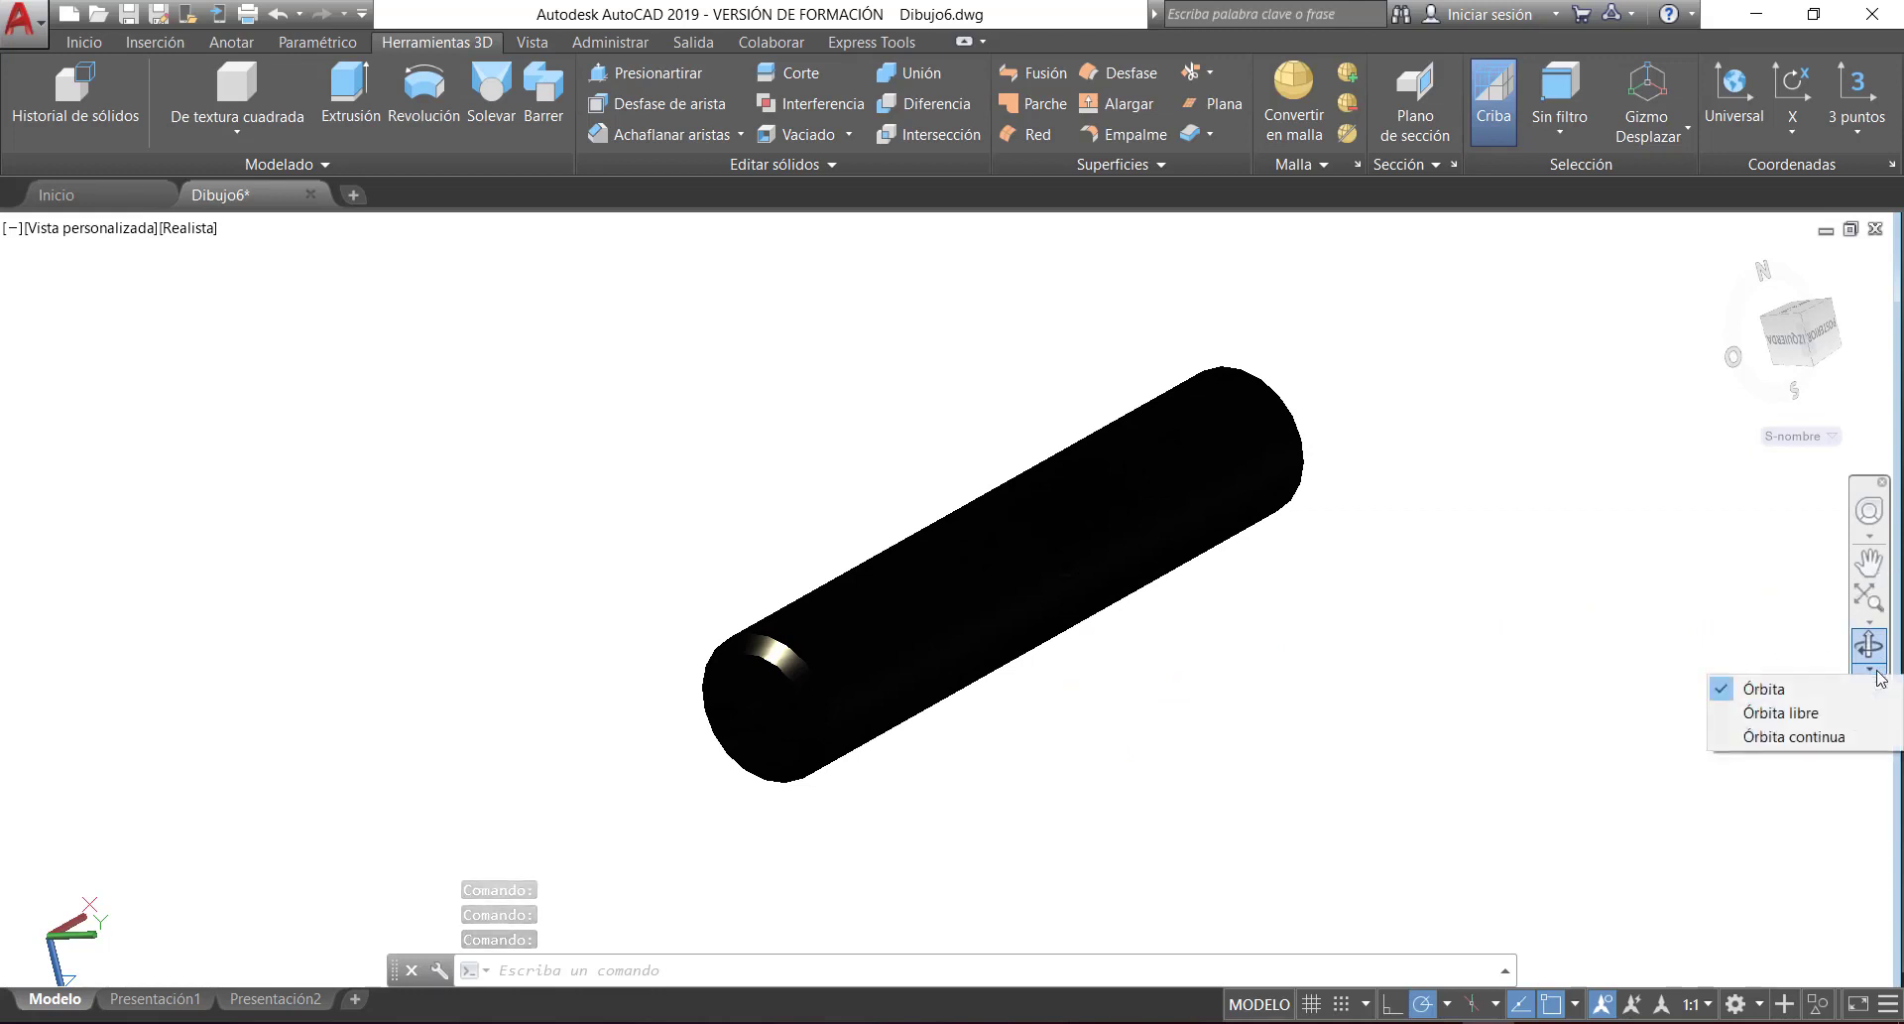
click(1788, 739)
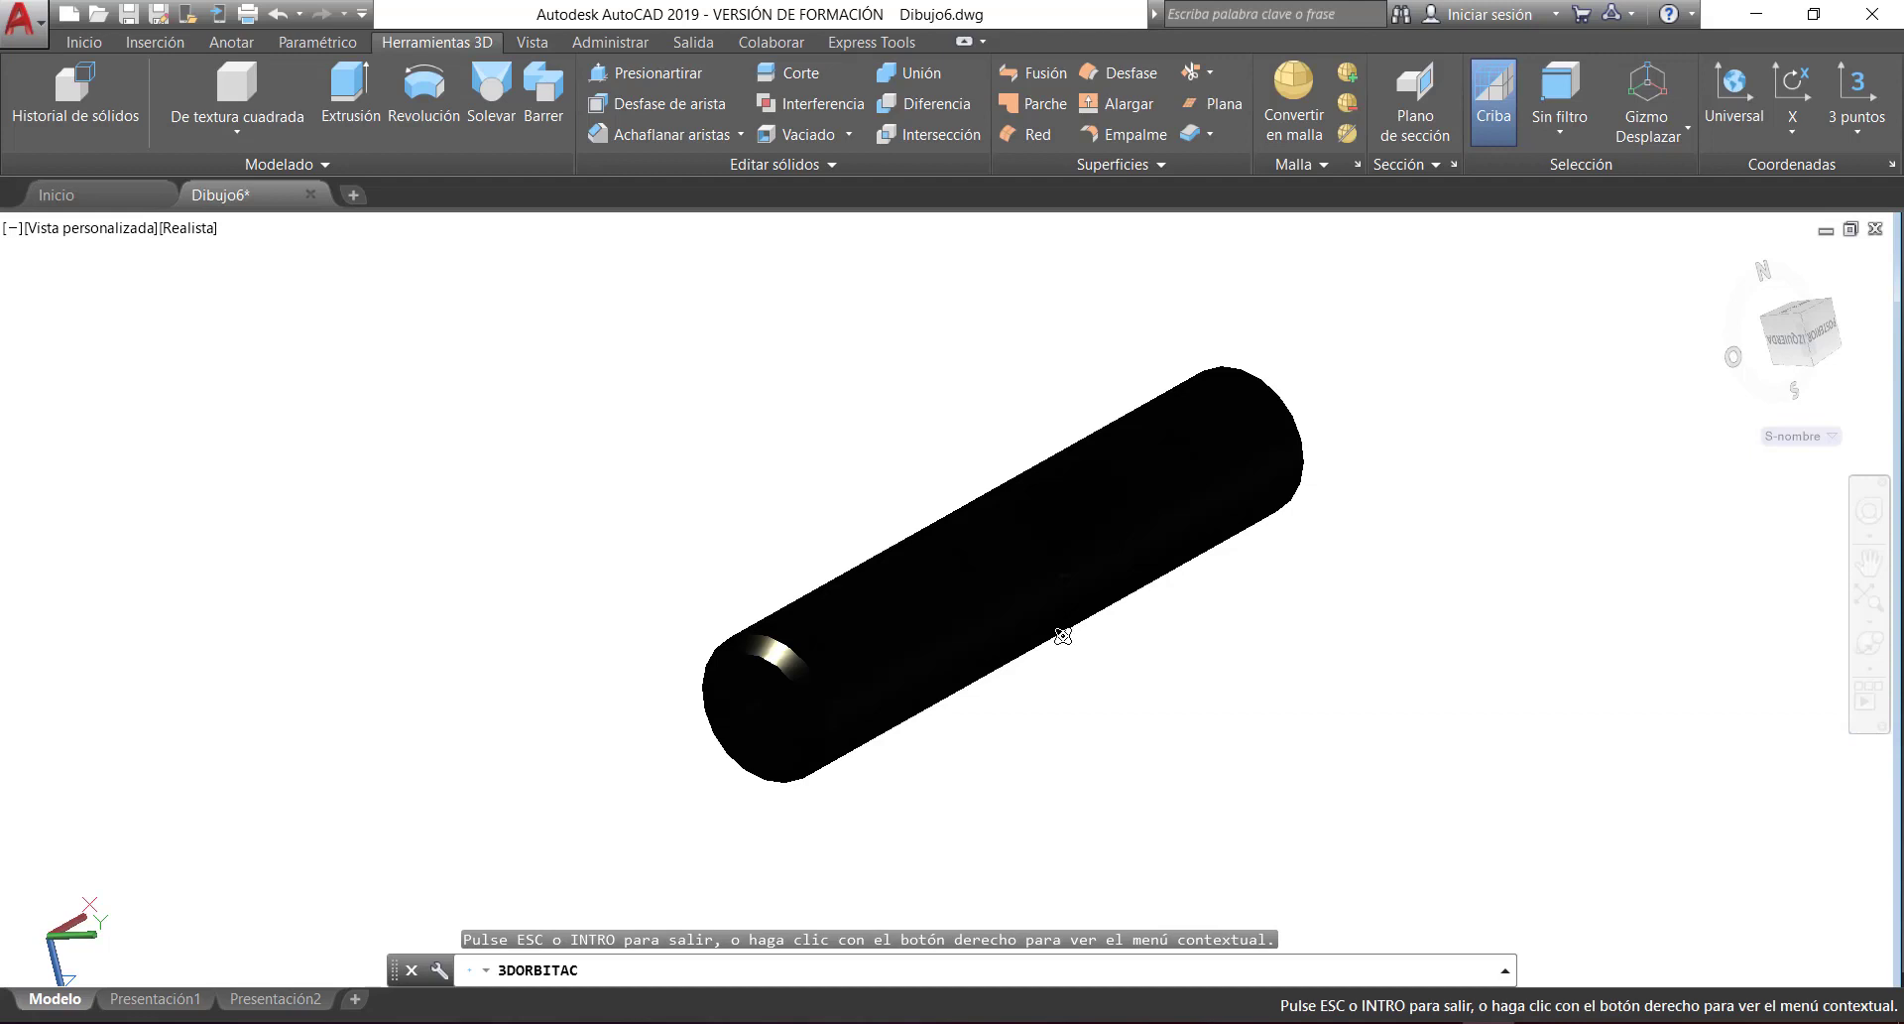
drag(1063, 636, 1071, 417)
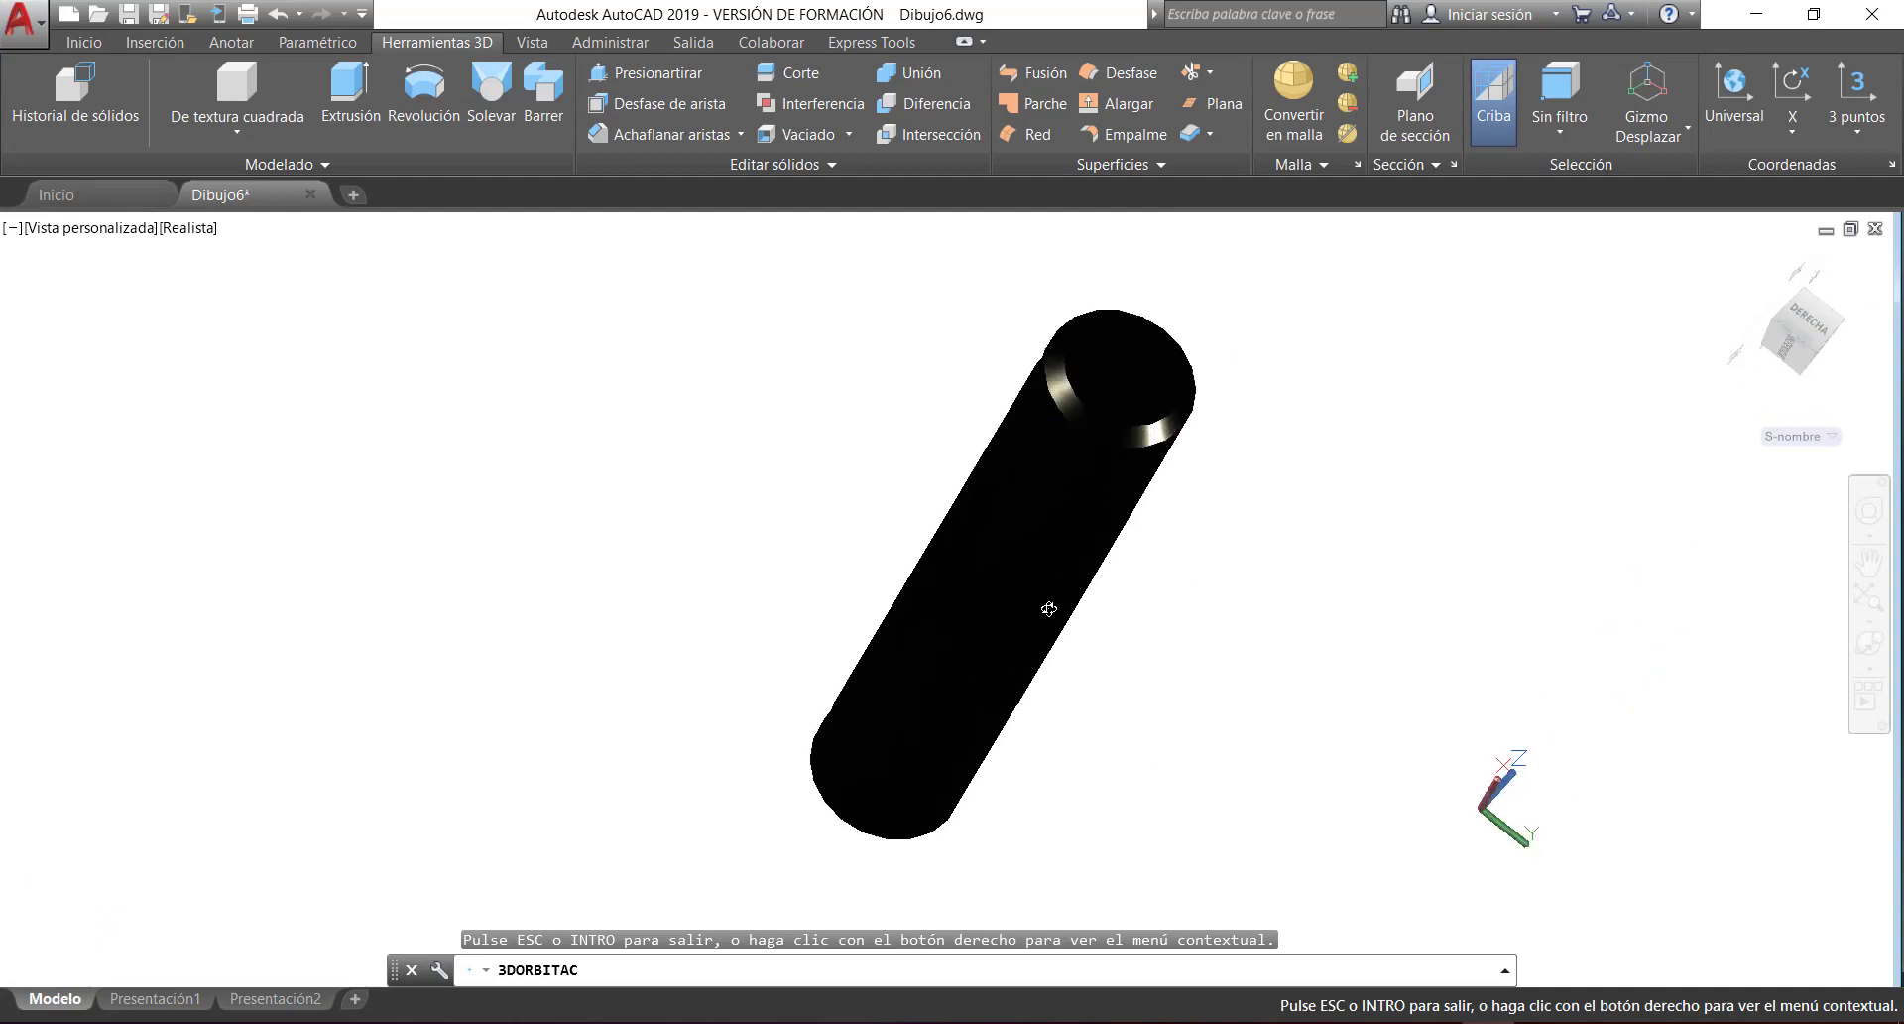
middle_drag(993, 703, 986, 712)
middle_drag(1141, 618, 1177, 642)
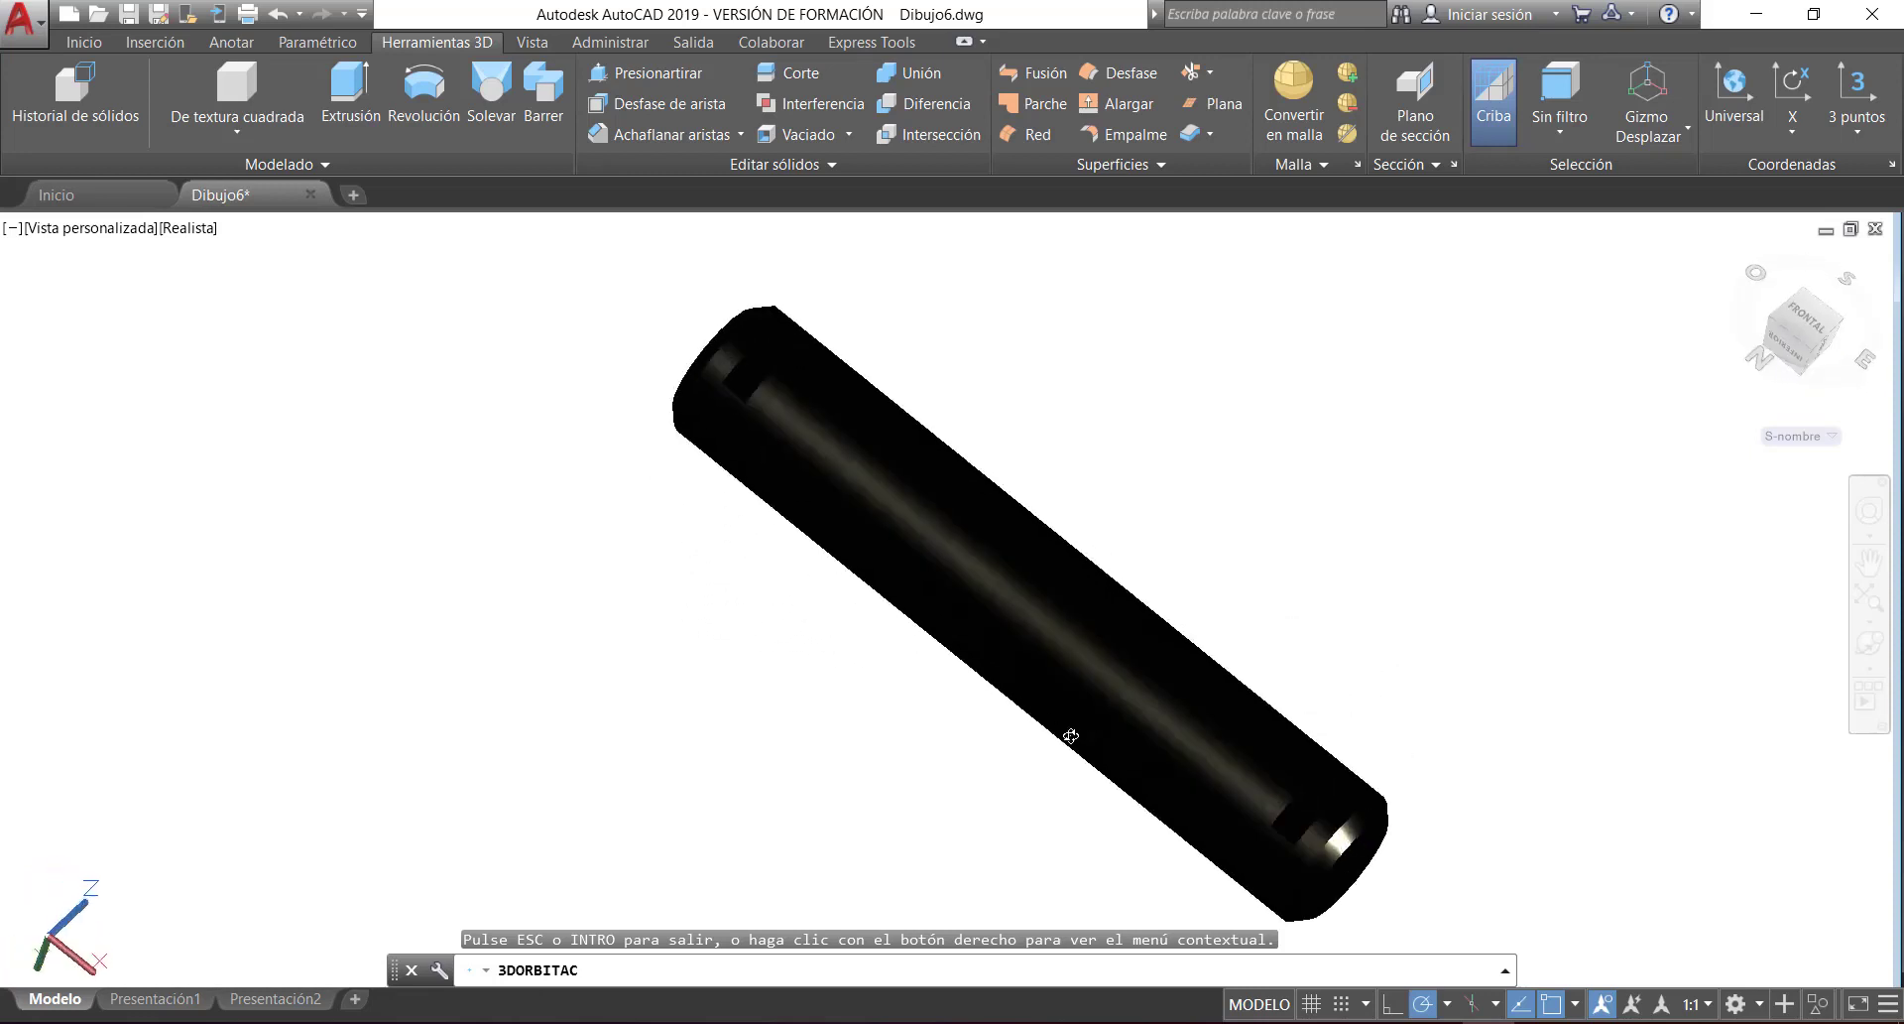
key(Escape)
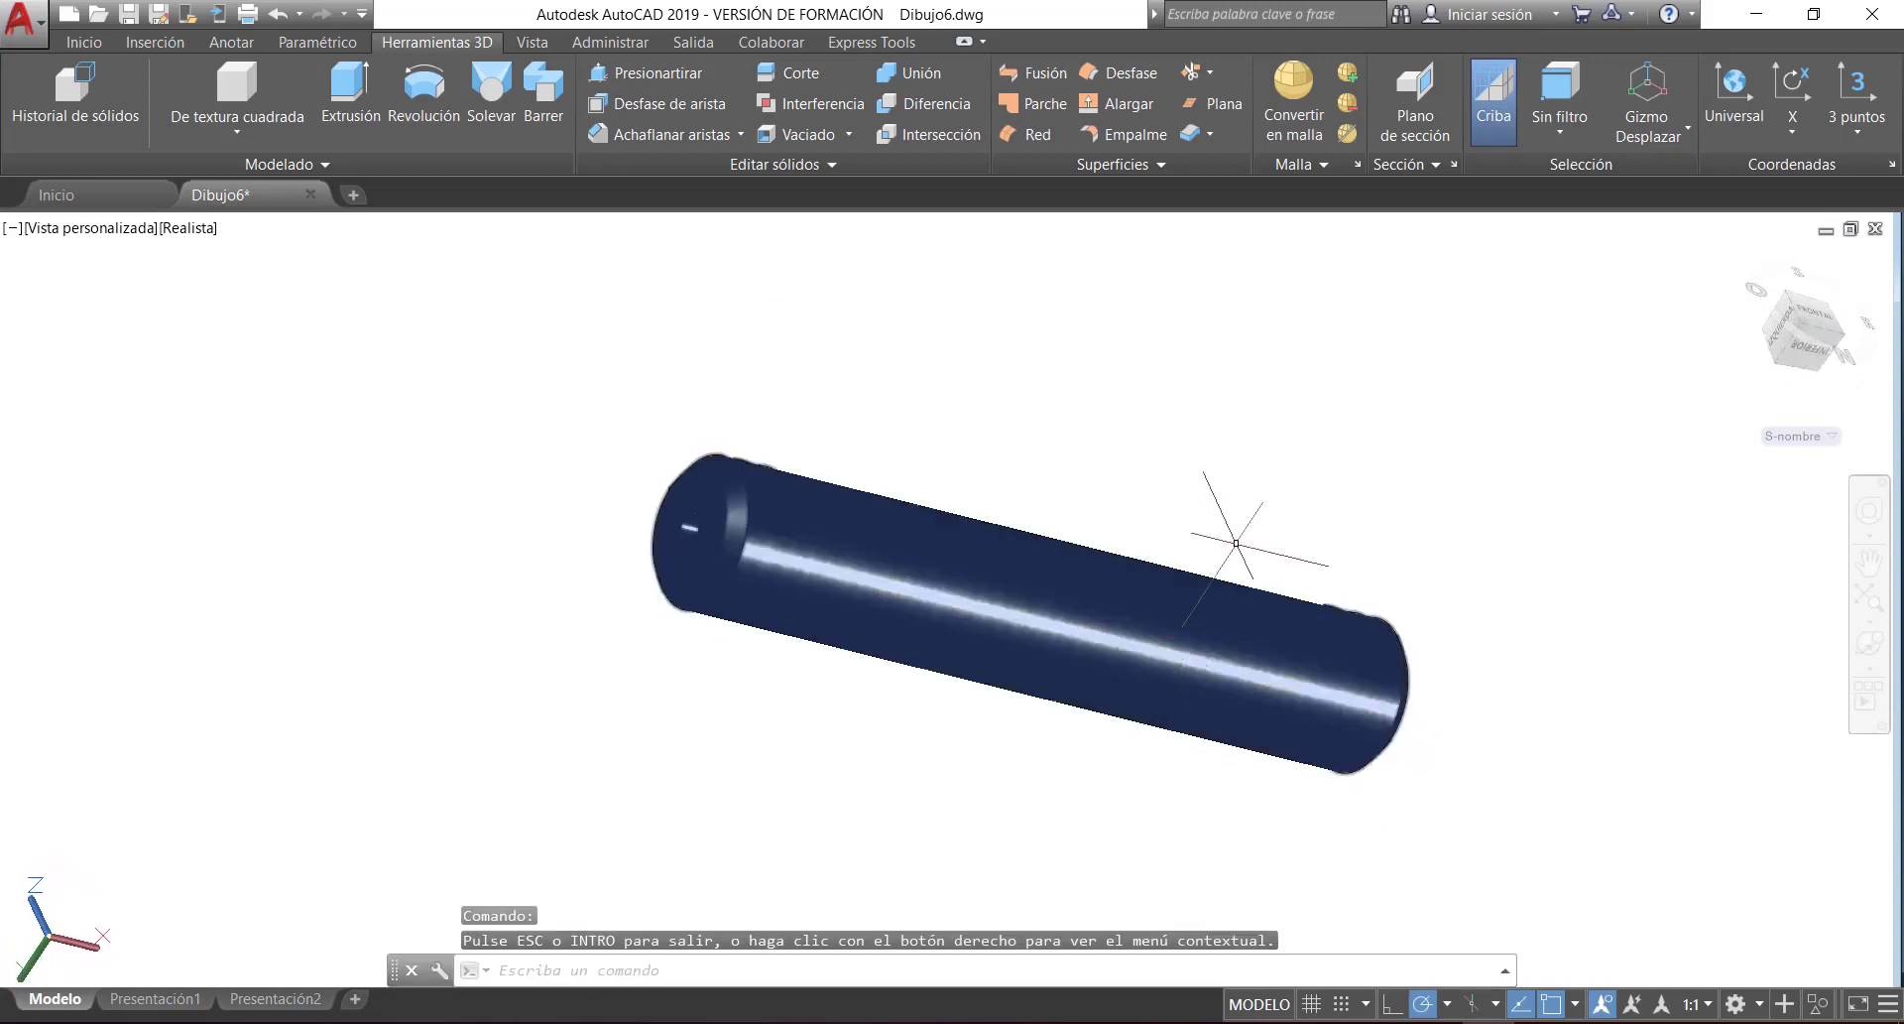
- Examine the notched side of the cylinder and set it spinning again in a continuous orbit
shift+middle_drag(1251, 477, 1181, 455)
mouse_move(1267, 593)
shift+middle_down()
mouse_move(1249, 600)
mouse_move(1261, 565)
shift+middle_up()
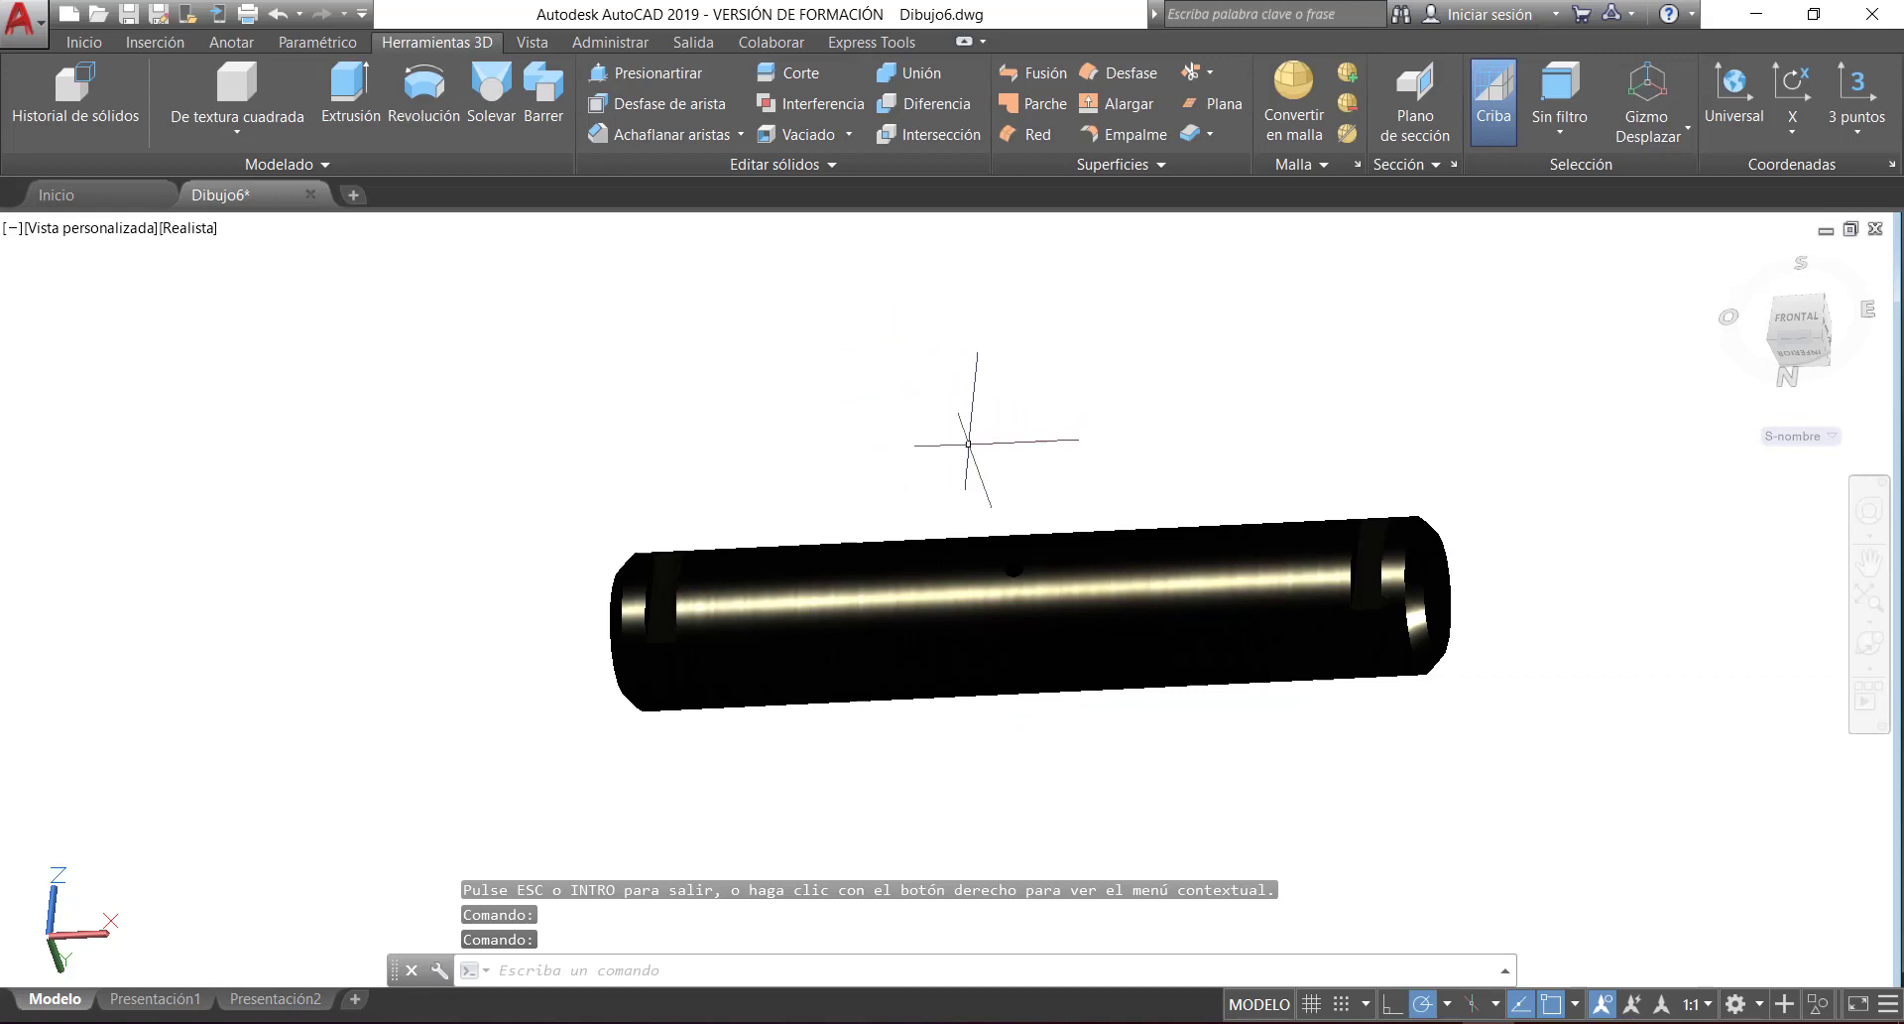
middle_drag(983, 718, 1008, 658)
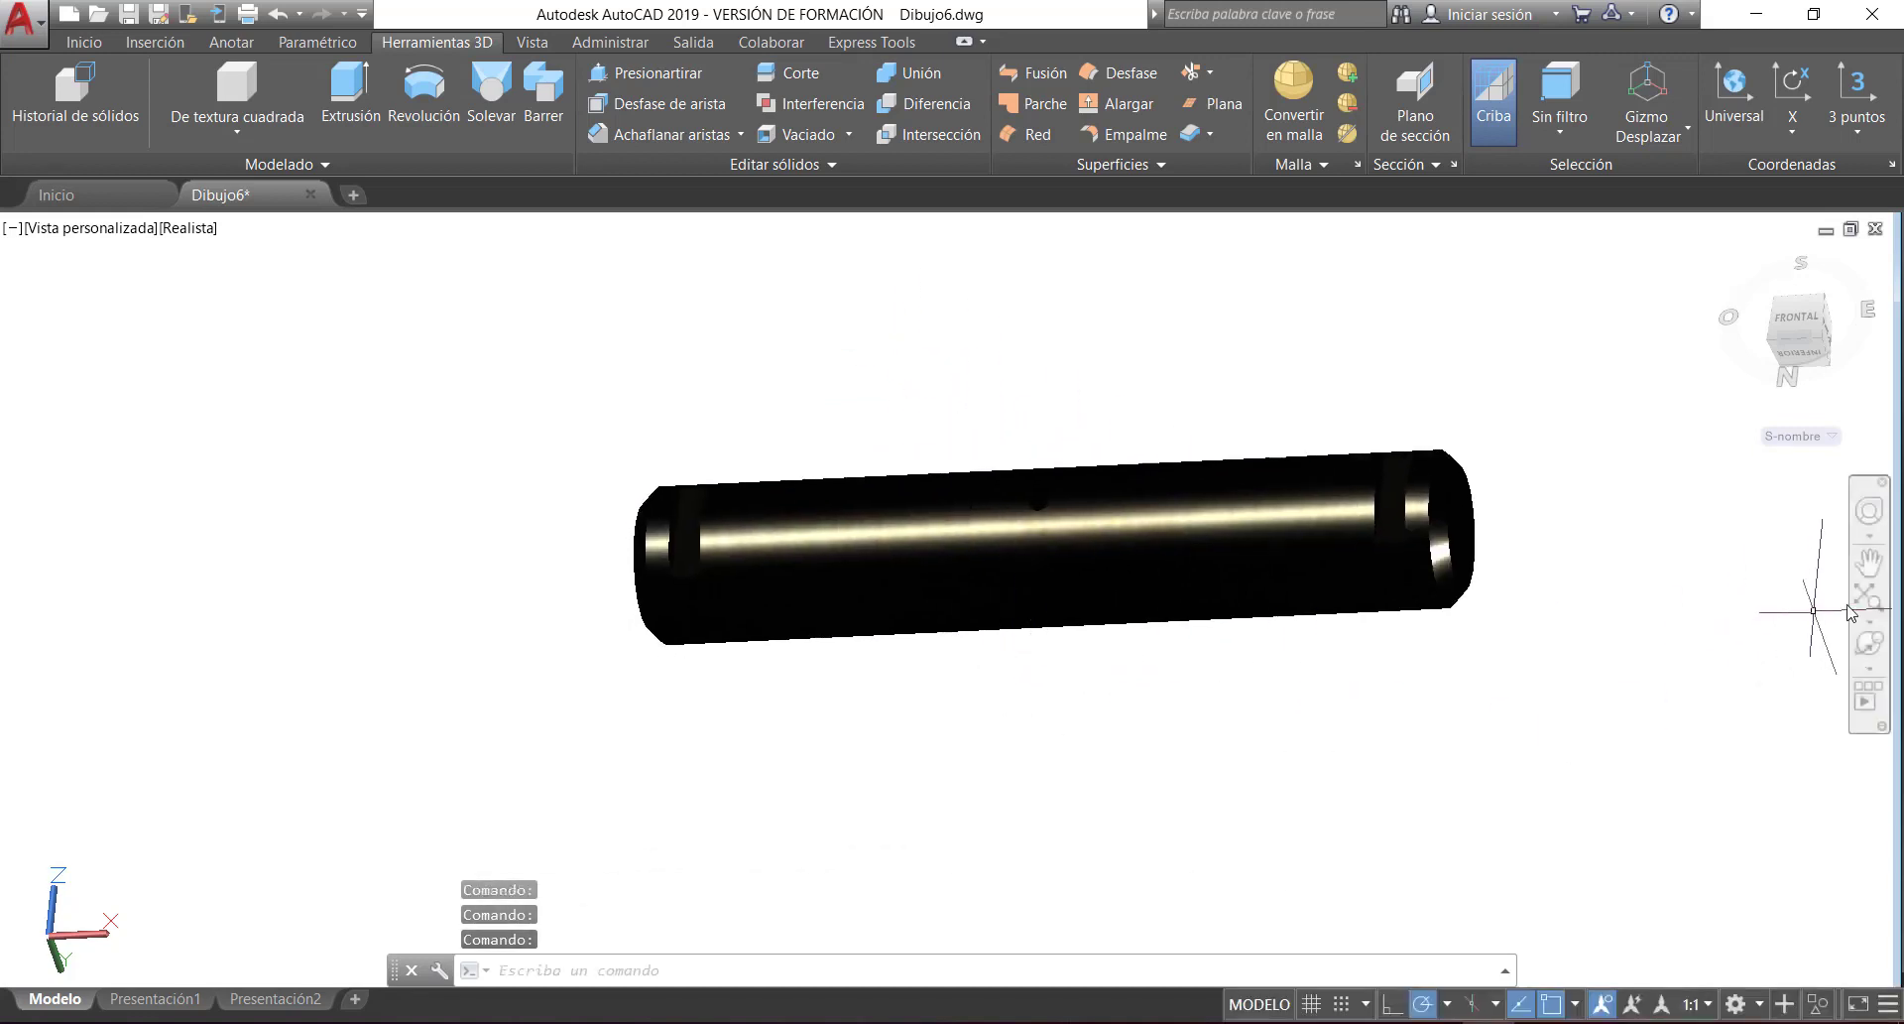
click(1871, 643)
mouse_move(1050, 688)
mouse_down()
mouse_move(1402, 501)
mouse_move(1019, 682)
mouse_up()
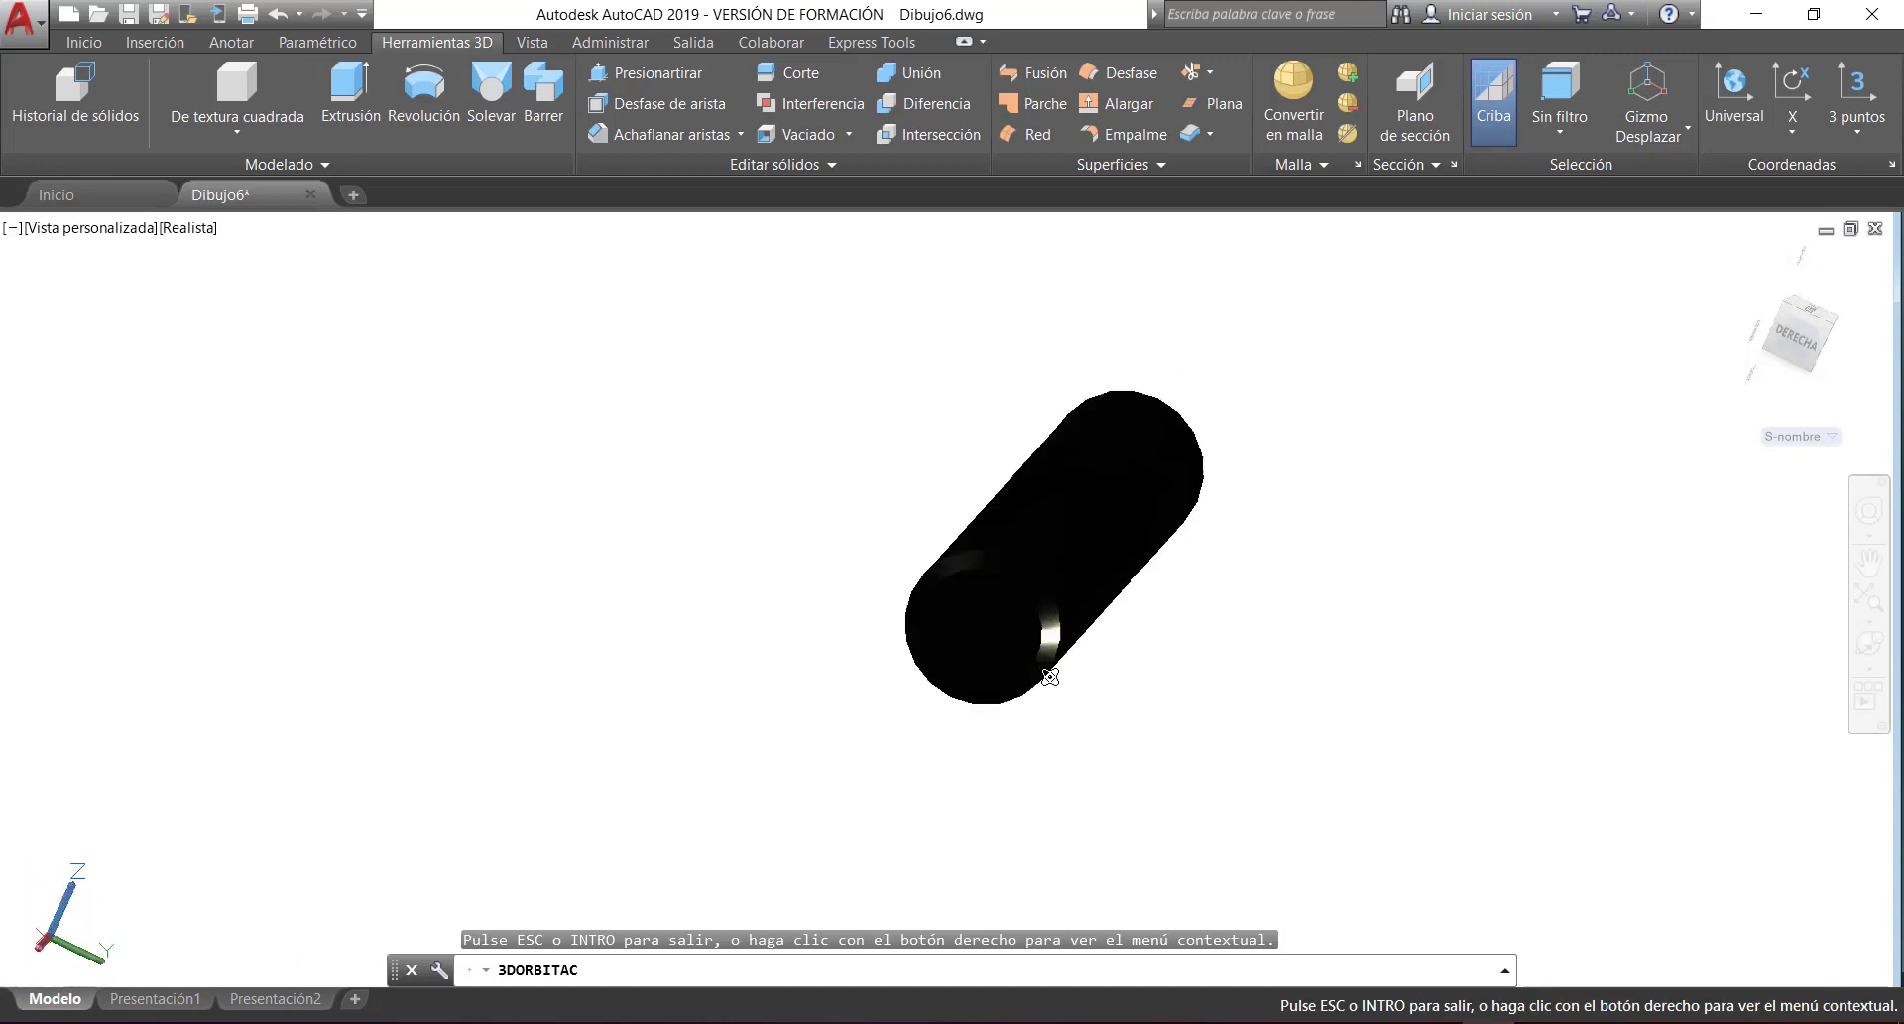